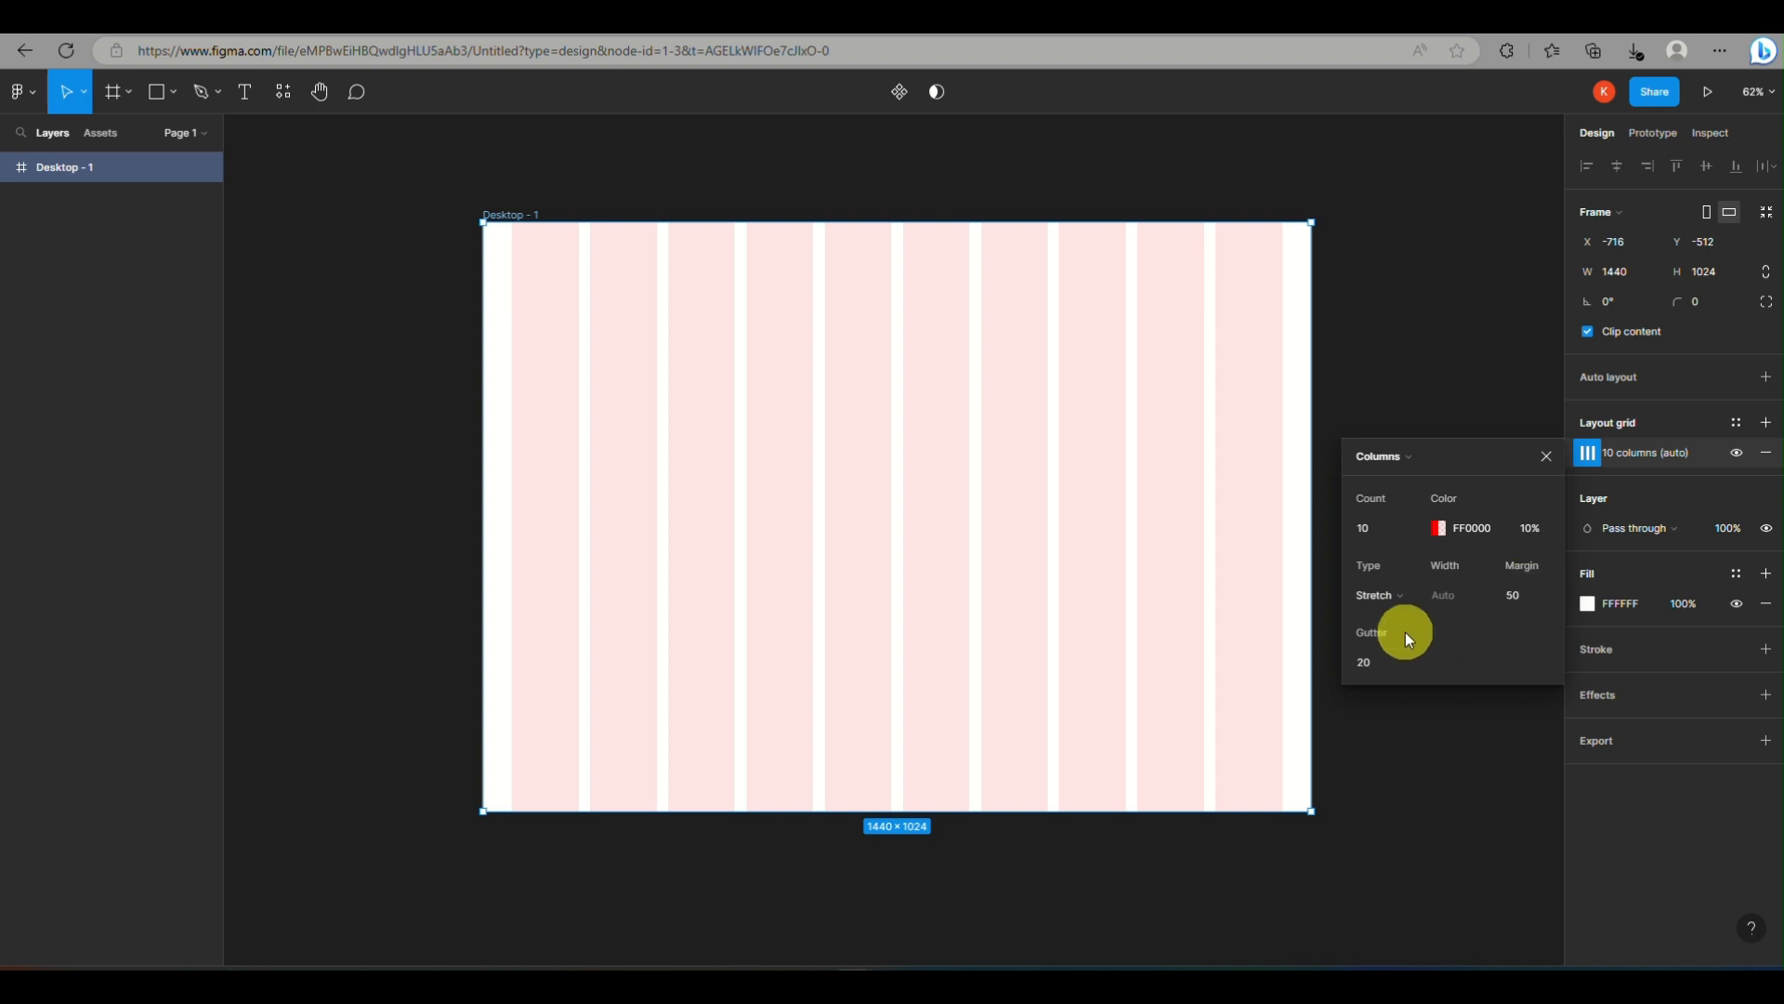
Add the text "HOME ABOUT CONTACT" in a box about 408 × 55 near the frame's upper-right corner
click(1411, 567)
click(1543, 457)
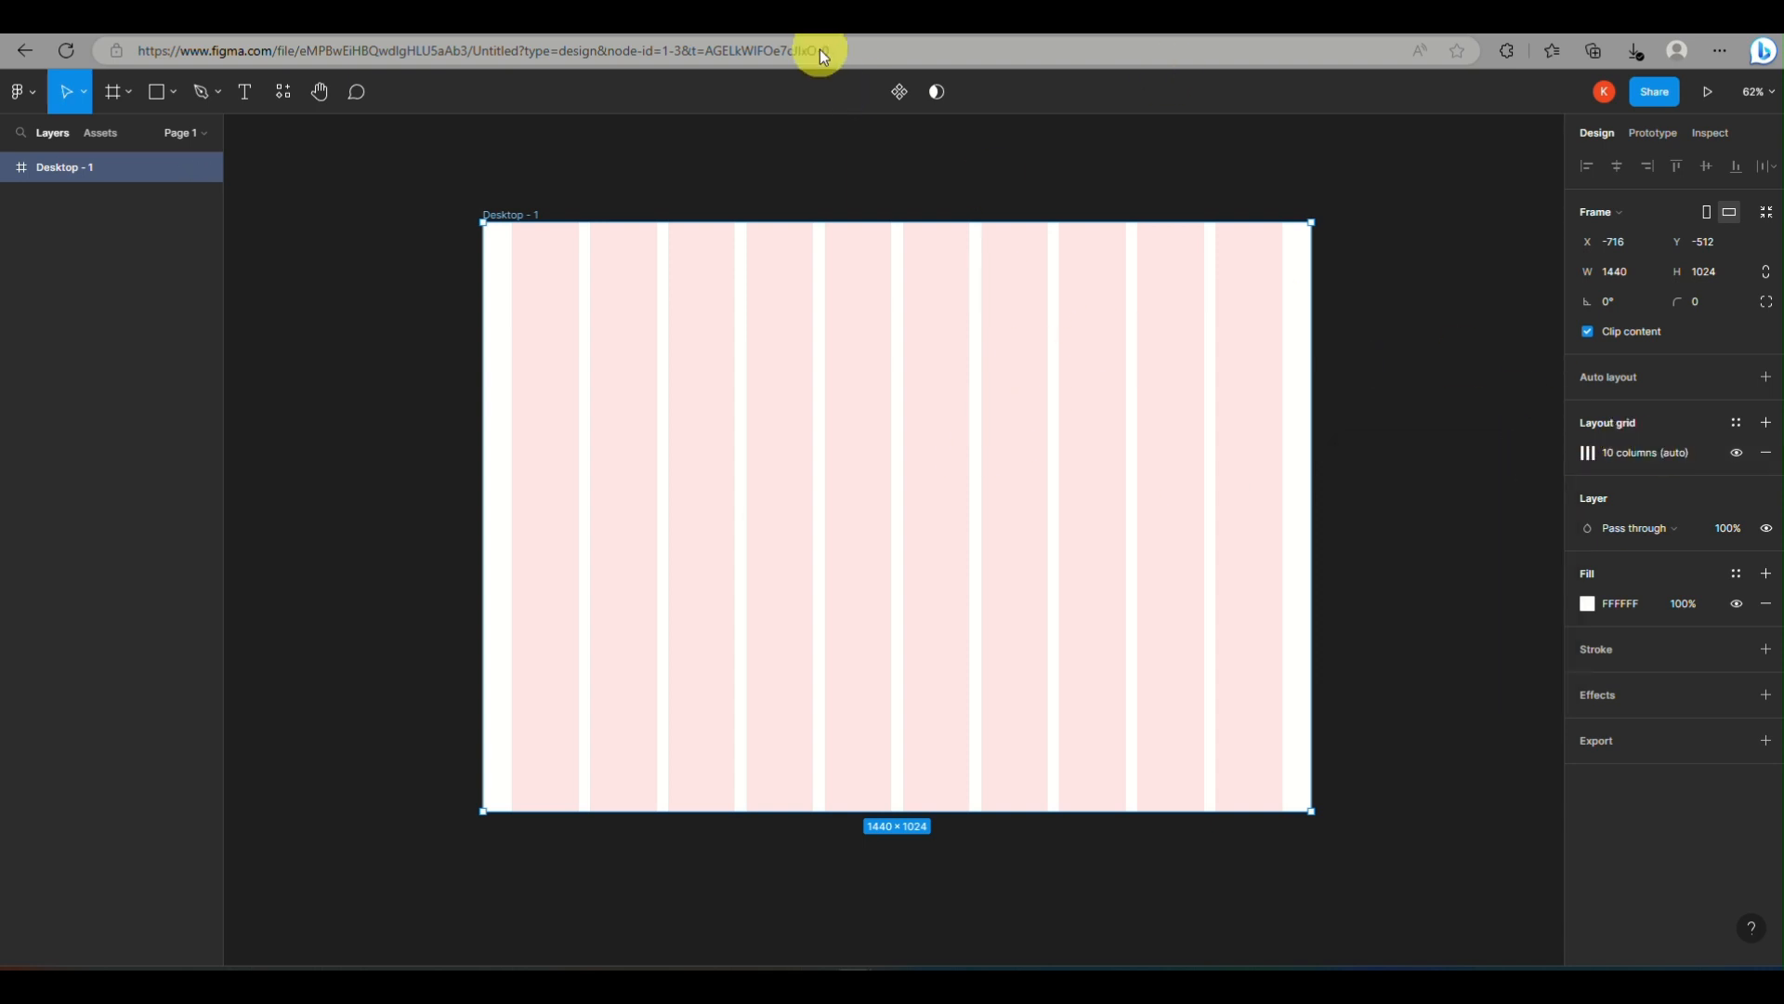
click(244, 105)
drag(1048, 265, 1284, 295)
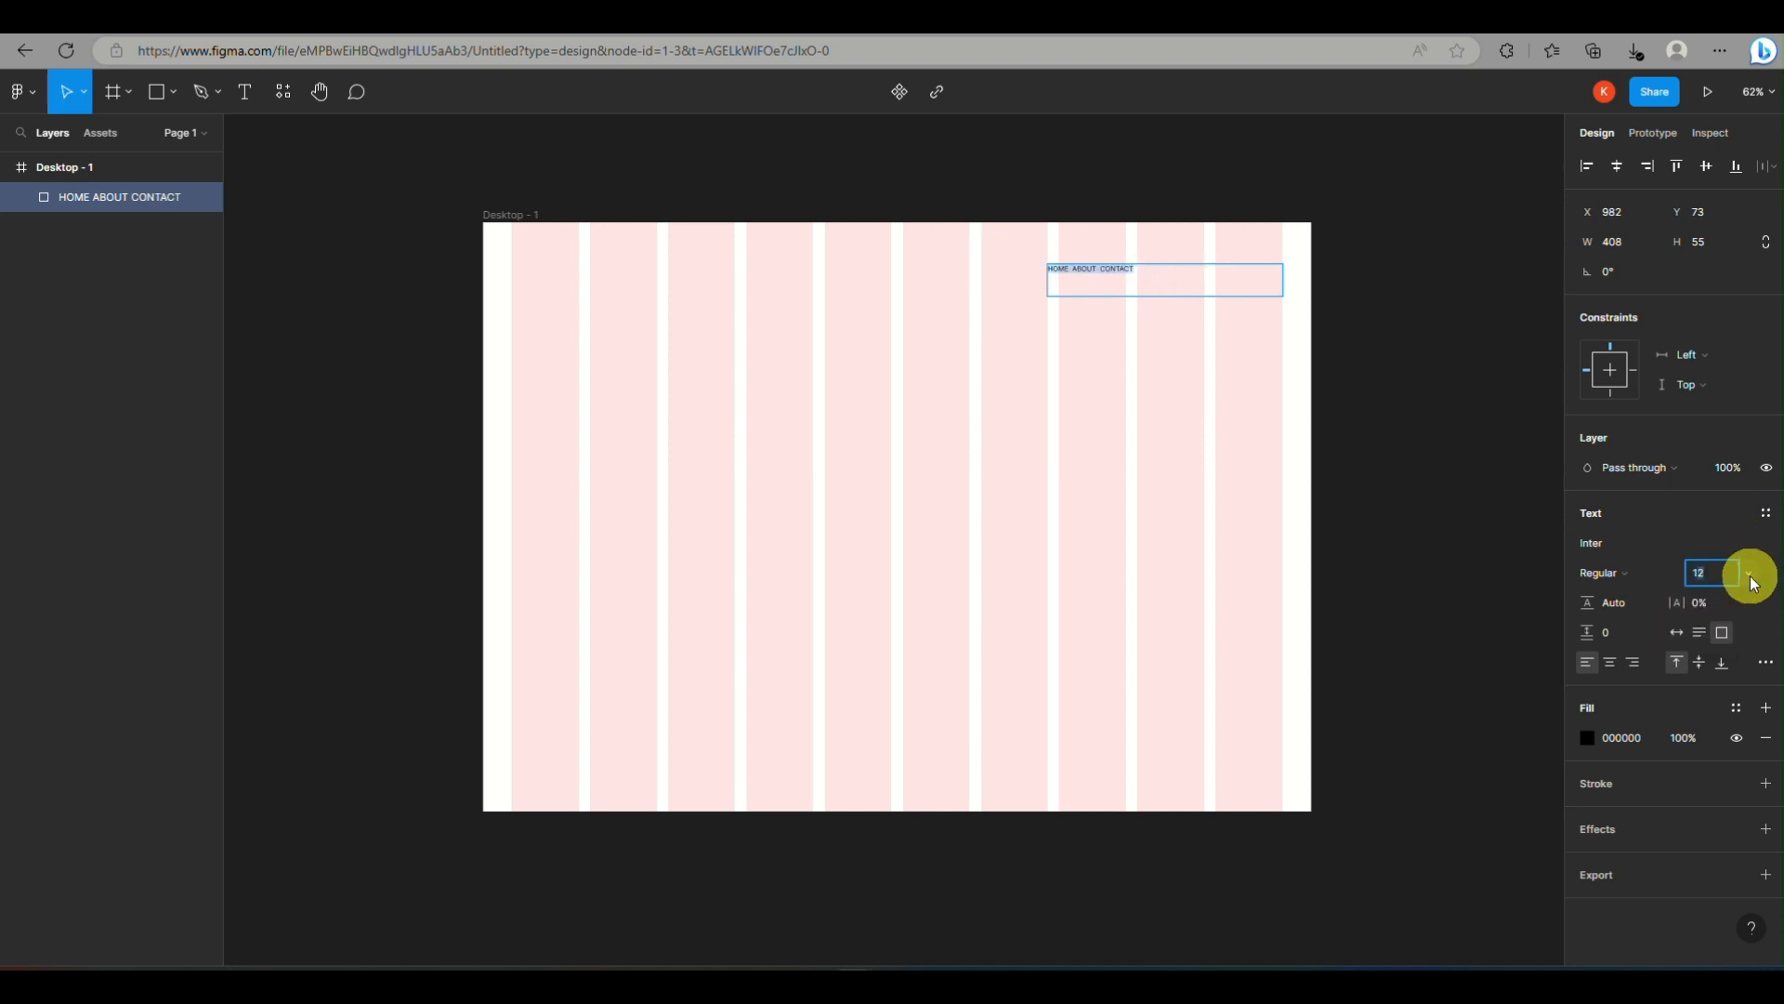
Set the font size of the HOME ABOUT CONTACT text to 24
click(1753, 583)
click(1732, 709)
double_click(1176, 273)
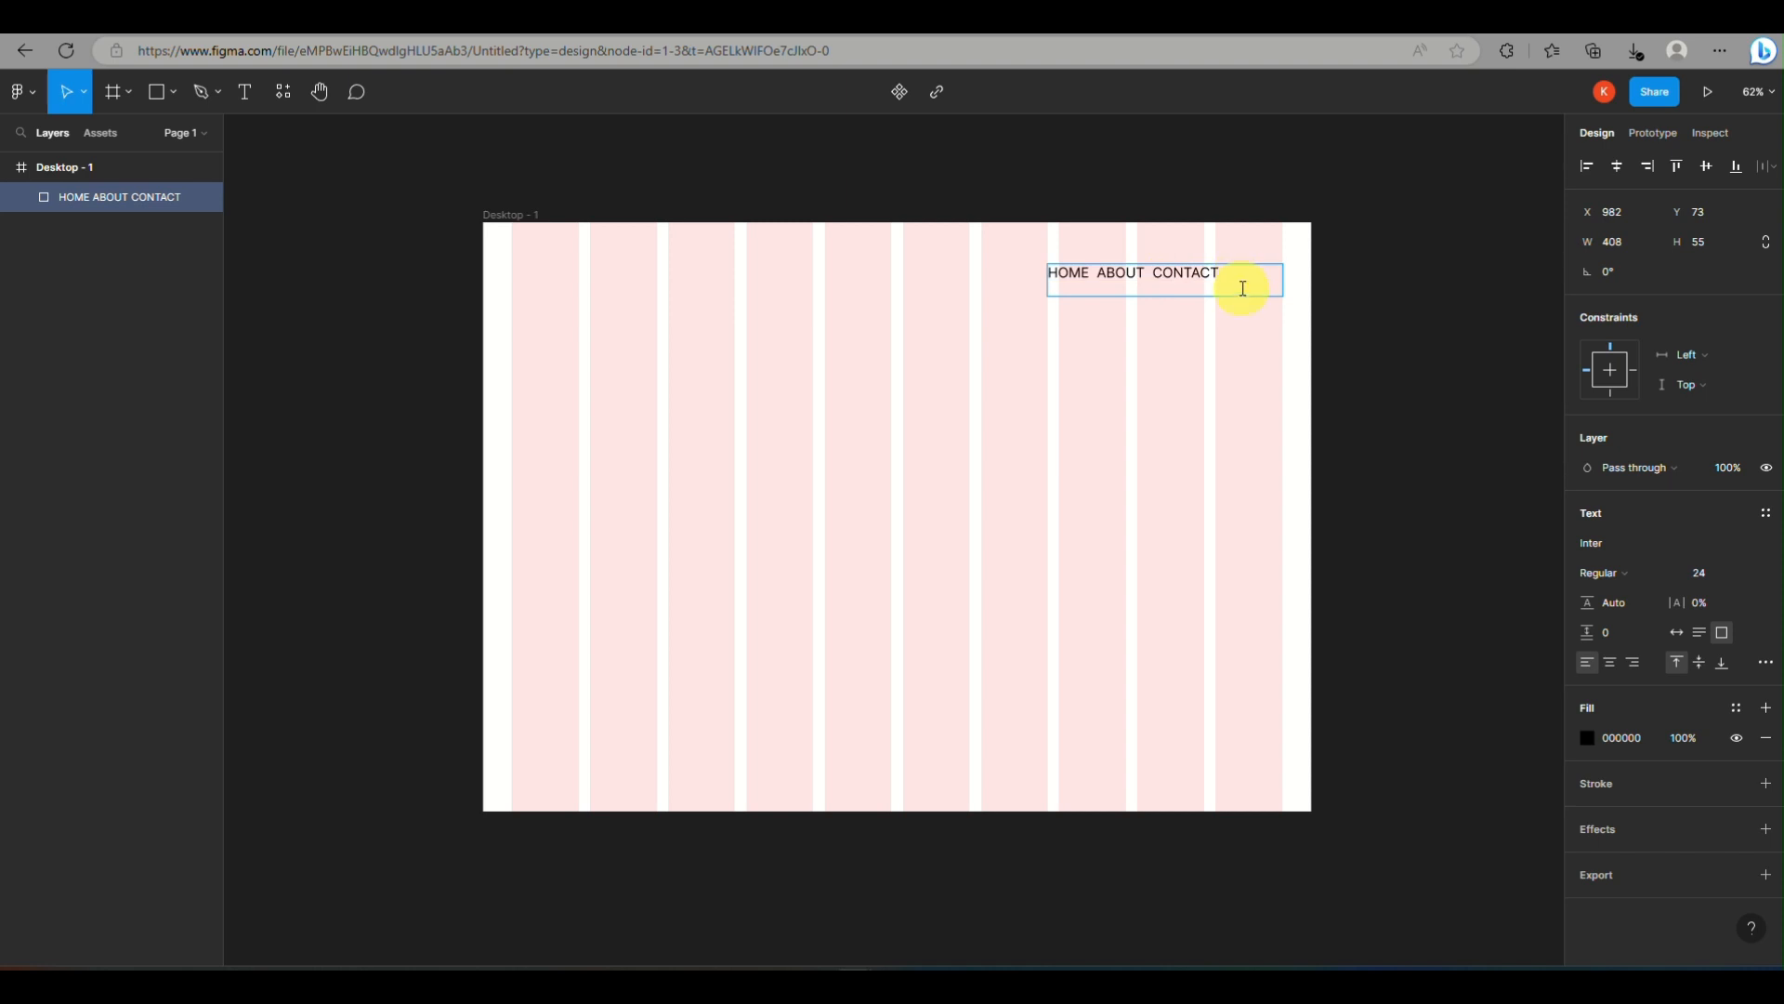
Resize the navigation text box to about 312 wide with auto height and move it to about X 942, Y 47
mouse_move(1250, 281)
mouse_down()
mouse_move(1286, 259)
mouse_move(1223, 267)
mouse_move(1280, 270)
mouse_move(1248, 275)
mouse_up()
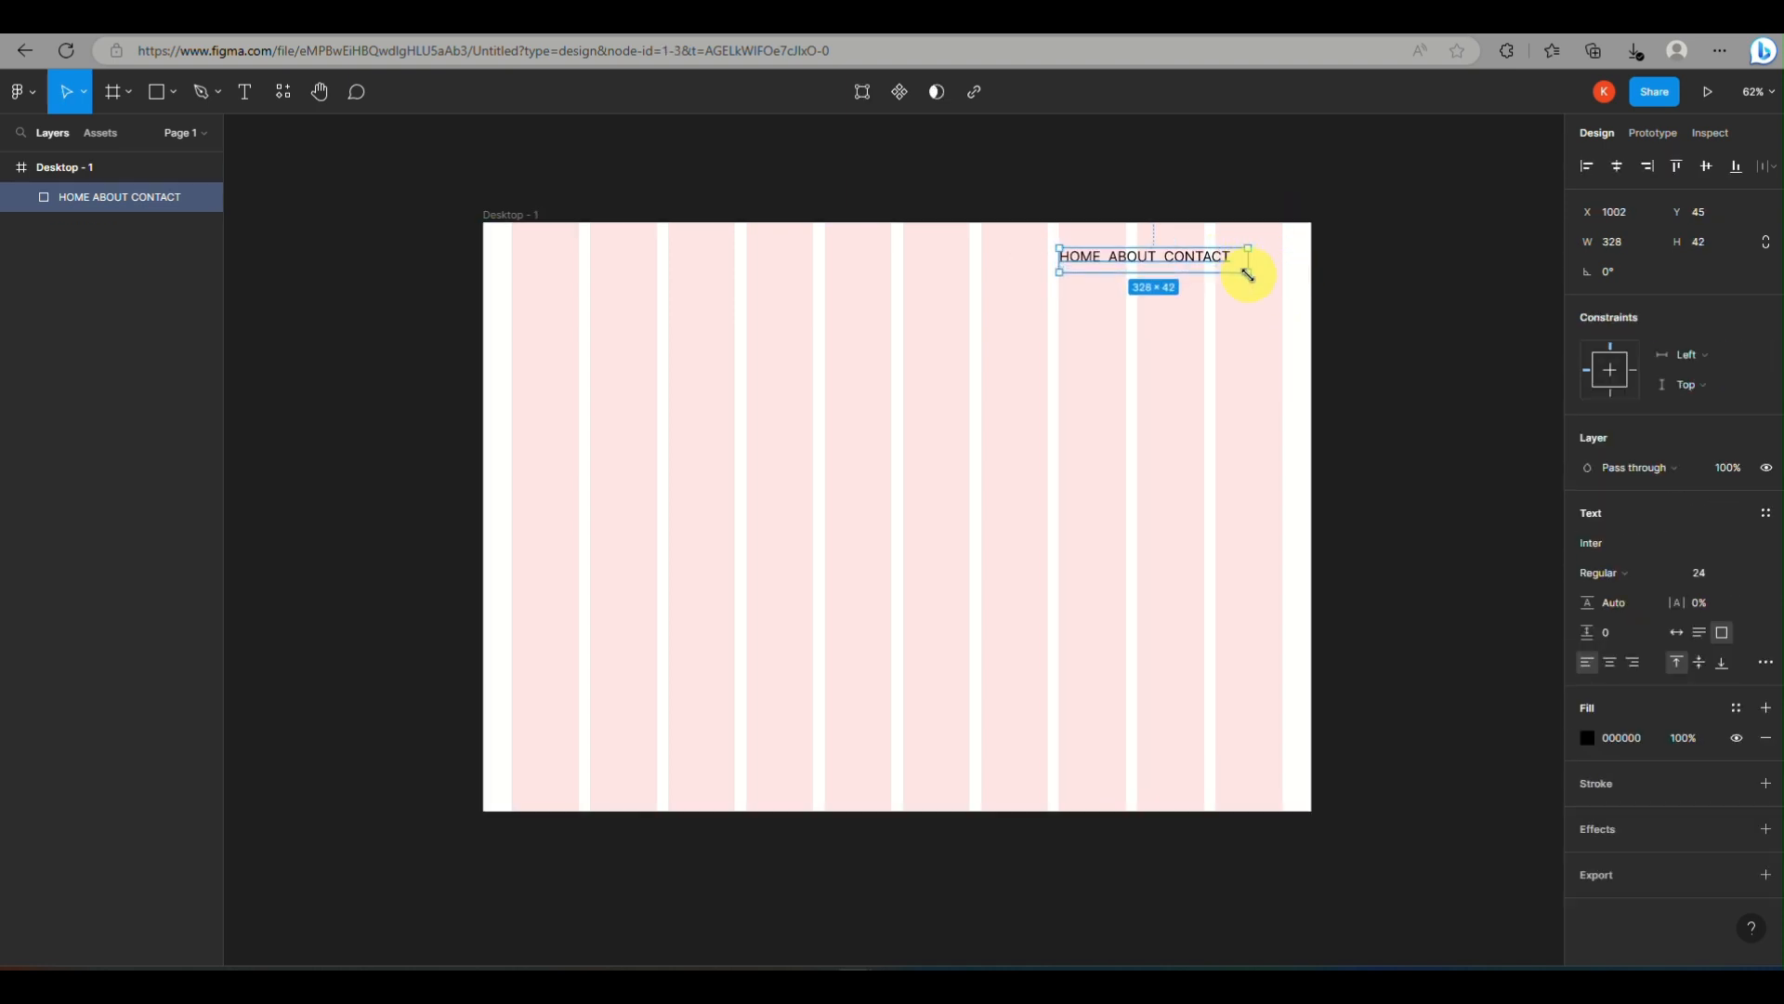
mouse_move(1238, 267)
mouse_down()
mouse_move(1288, 270)
mouse_move(1242, 259)
mouse_up()
click(1702, 633)
drag(1127, 265, 1118, 270)
Draw a circle about 76 × 76 near the frame's left edge, at about X 26, Y 154
click(156, 97)
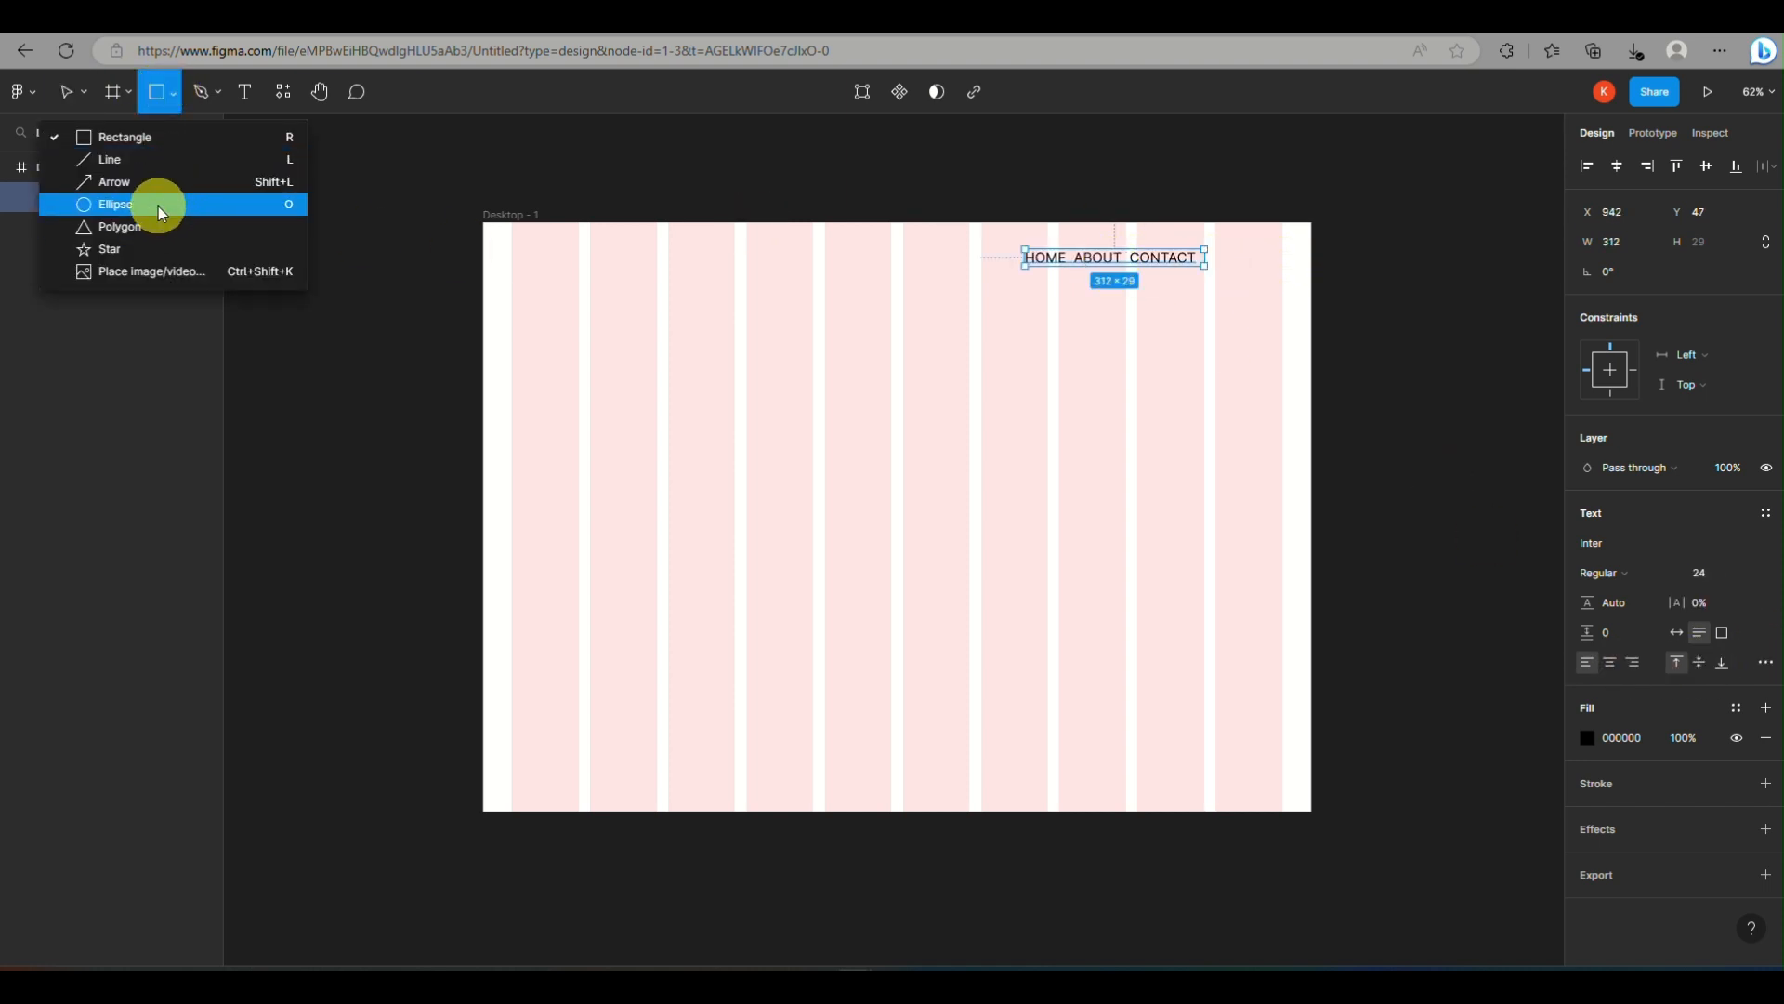
click(159, 207)
mouse_move(507, 321)
mouse_down()
mouse_move(591, 426)
mouse_move(591, 393)
mouse_move(550, 356)
mouse_up()
mouse_move(533, 342)
mouse_down()
mouse_move(542, 287)
mouse_move(524, 334)
mouse_up()
Fill the circle with black (000000) and move it into the upper-left corner of the header area
click(1589, 543)
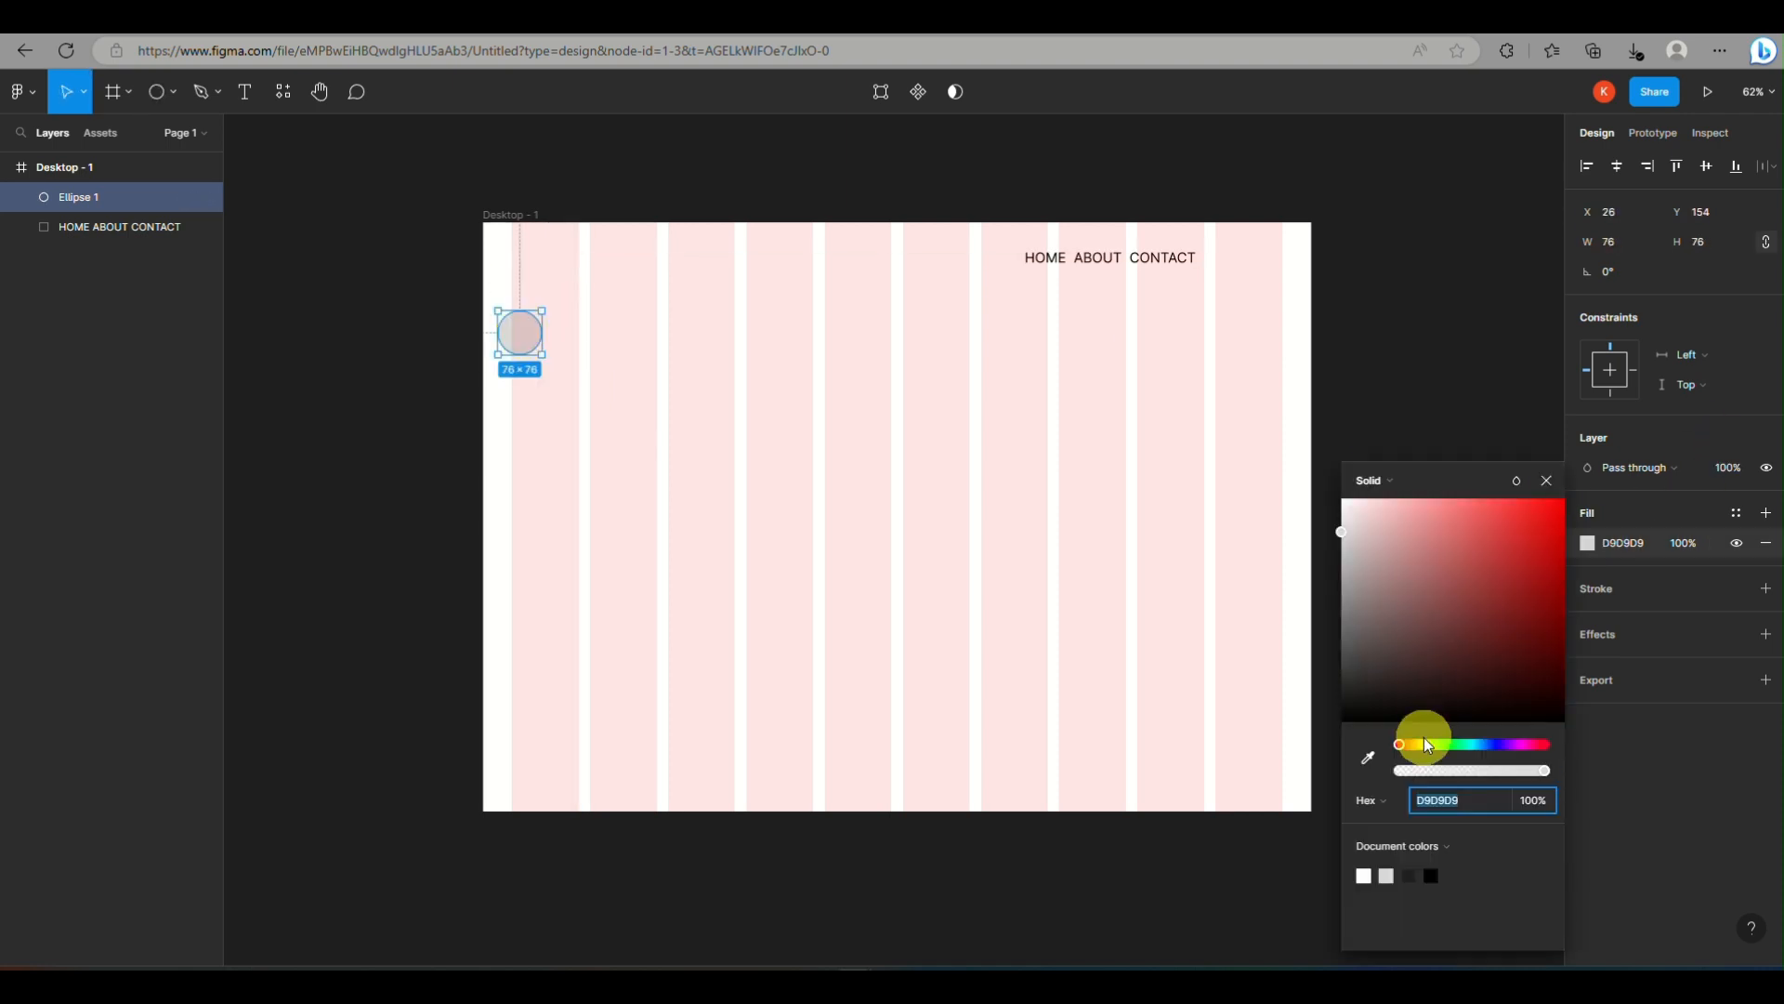
drag(1357, 532, 1565, 722)
drag(519, 345, 561, 272)
click(685, 243)
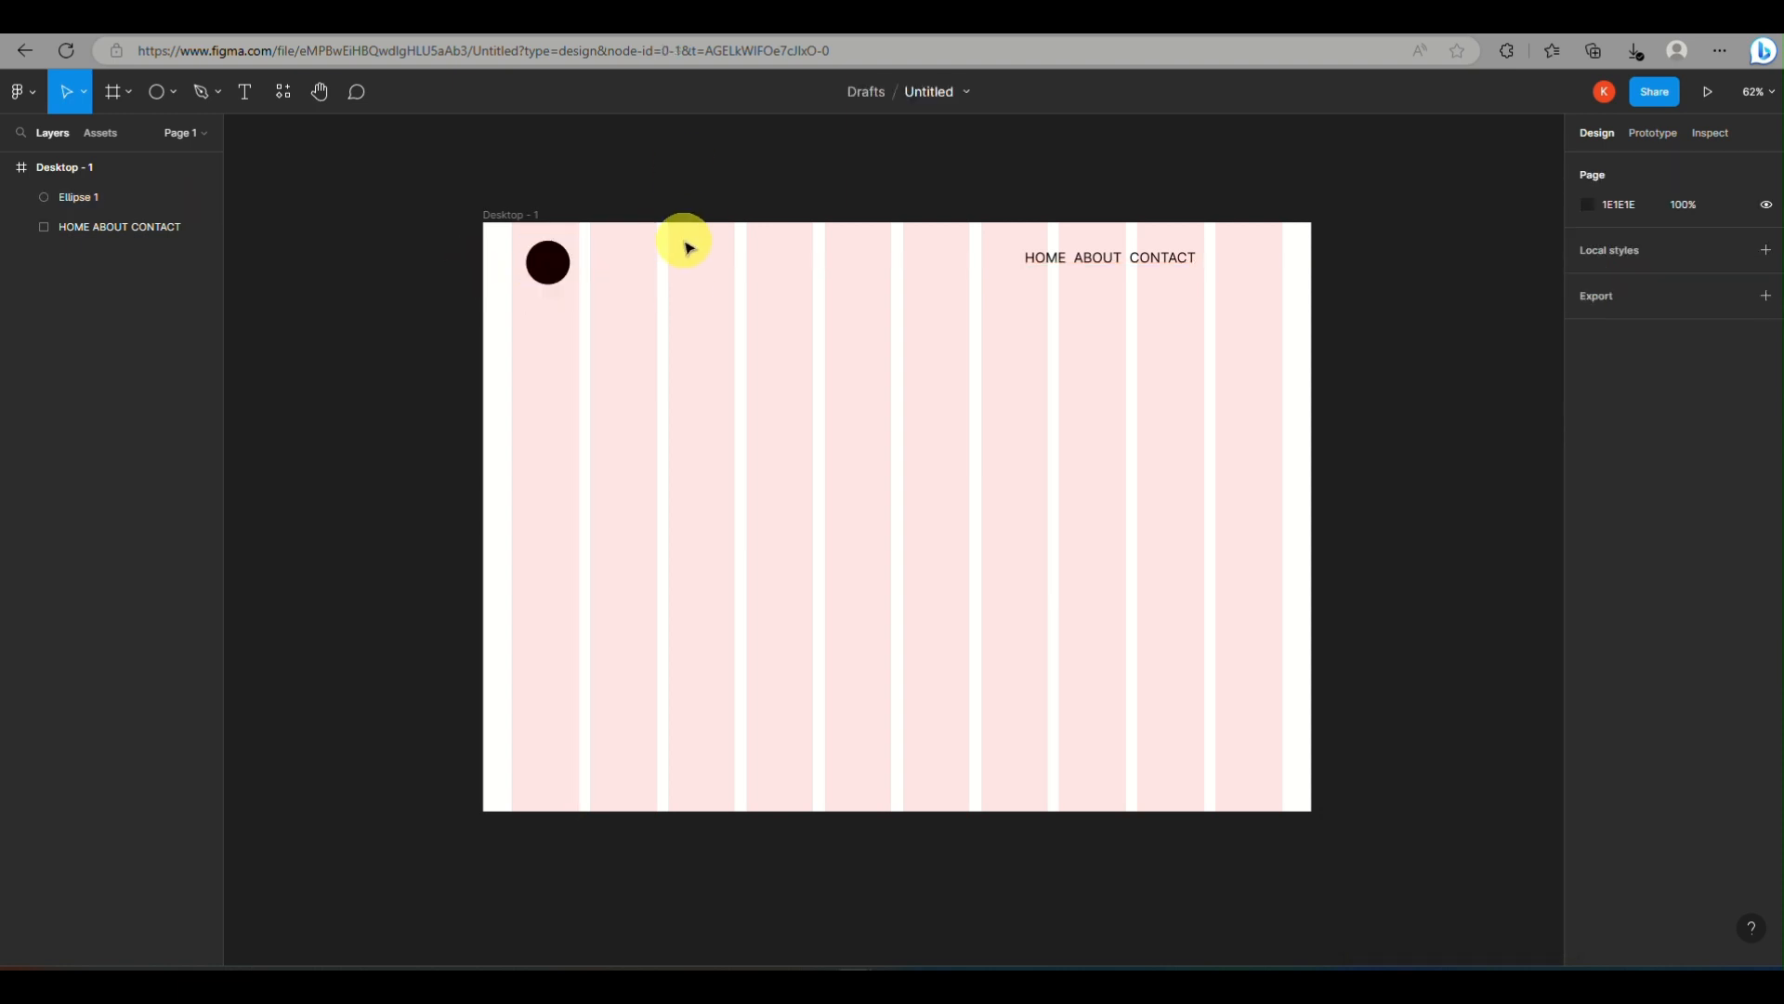
Add the text "NAME" just to the right of the black circle
click(257, 93)
click(579, 261)
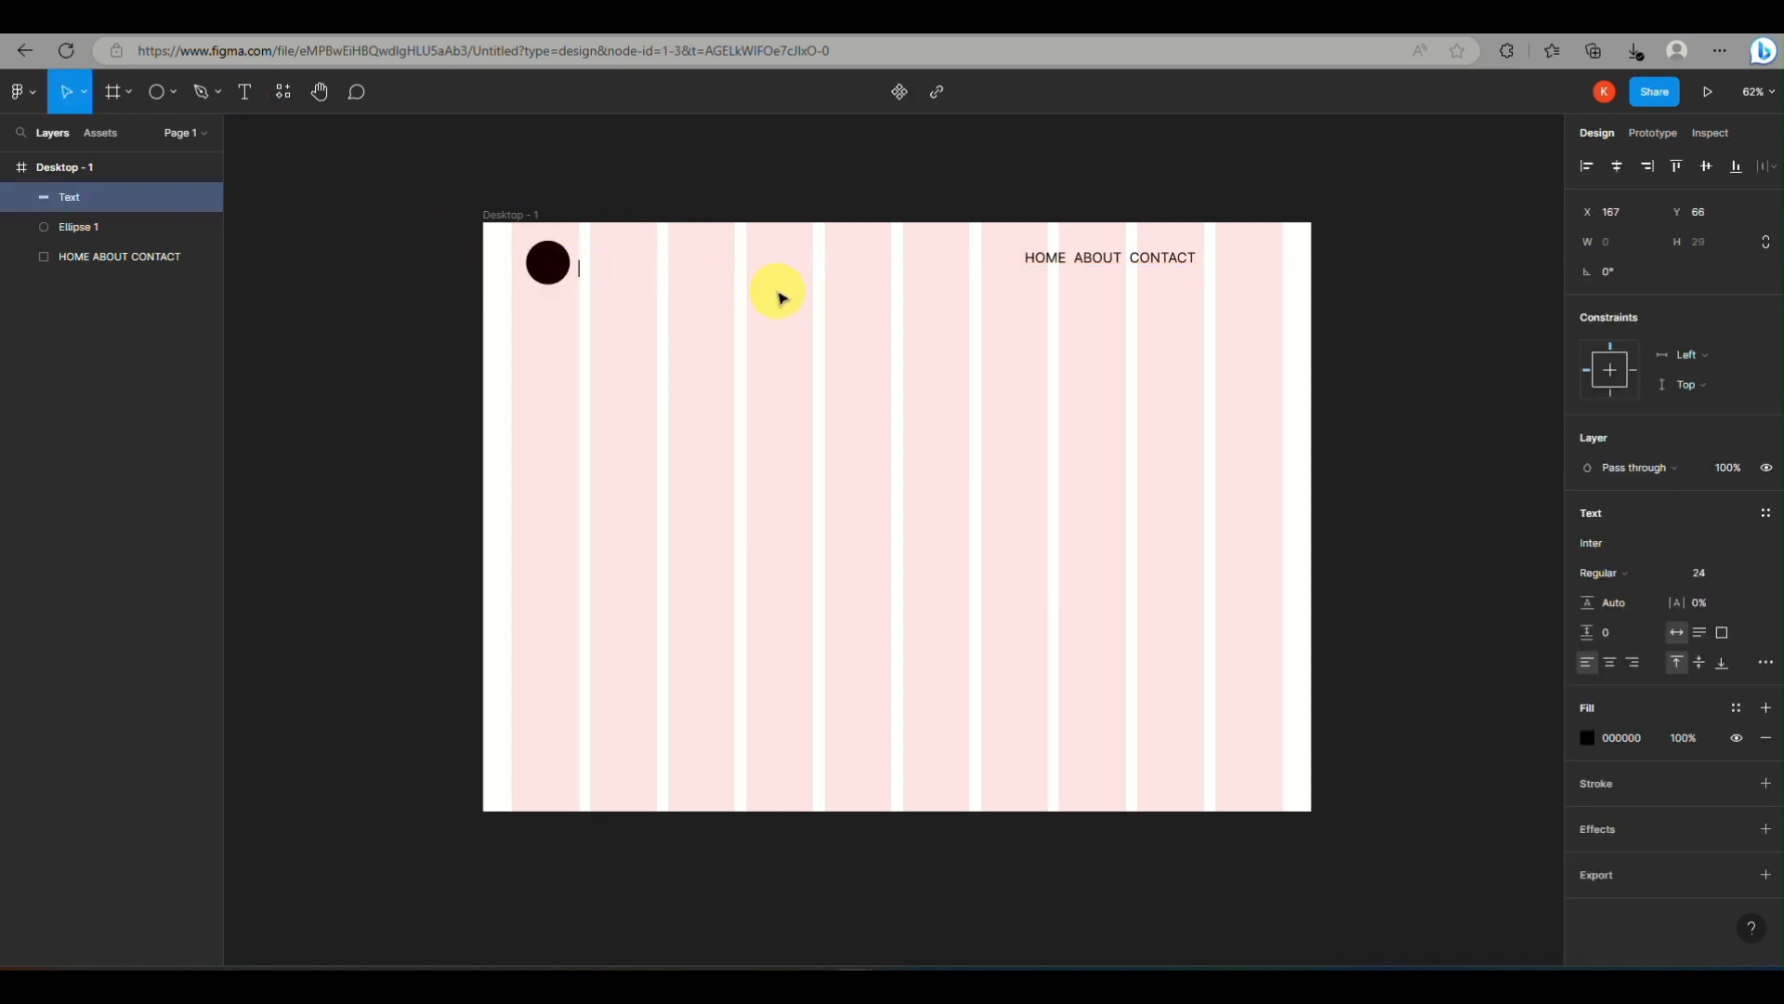
text(NAME)
Set the NAME text to Bold with a font size of 30
click(1612, 573)
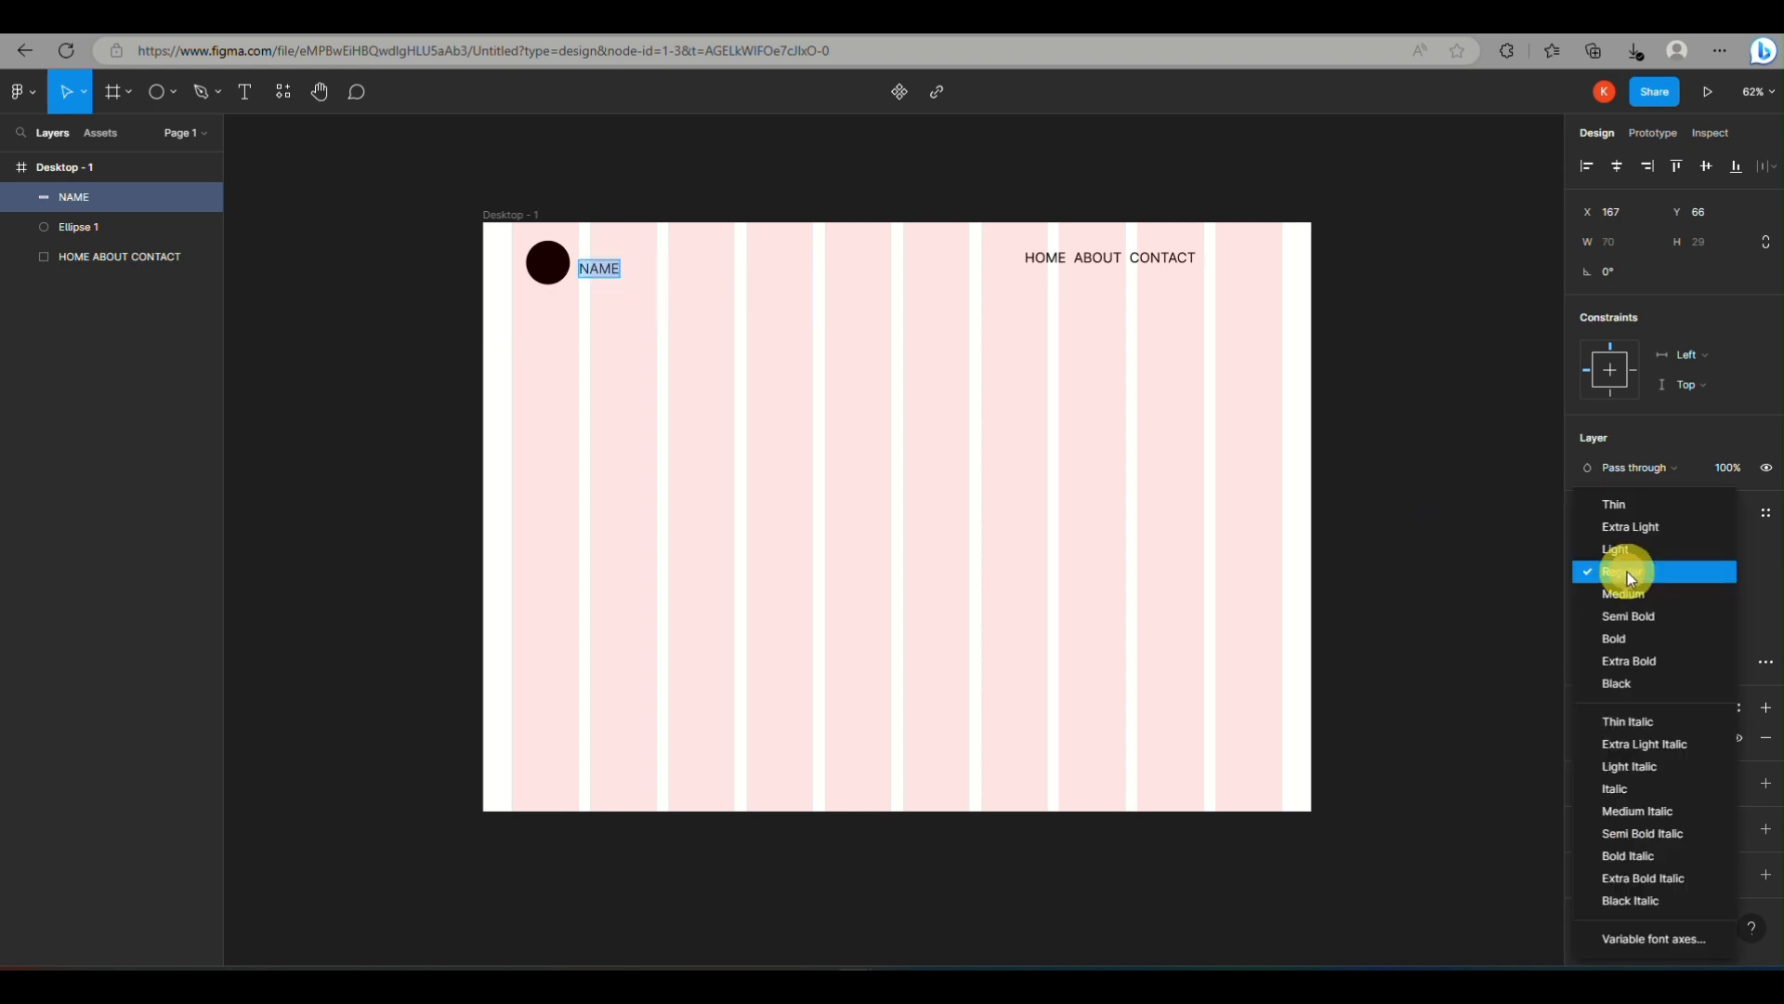
click(1632, 624)
click(1612, 572)
click(1631, 593)
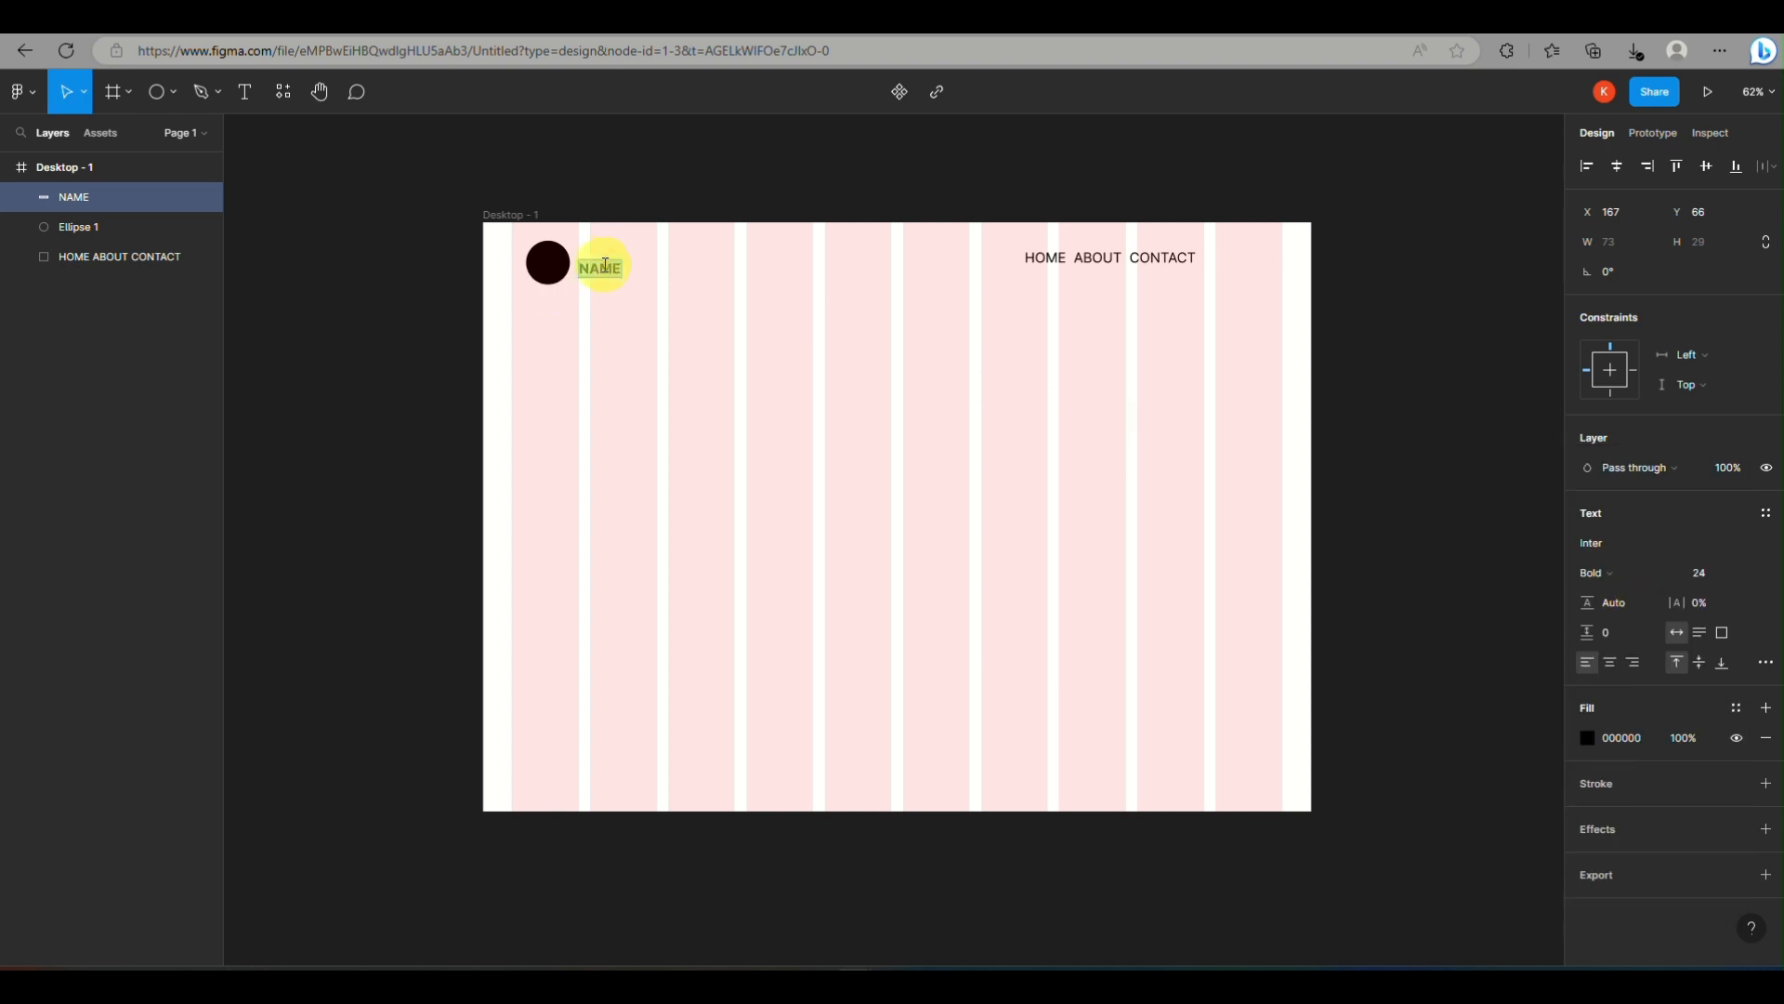
click(1700, 573)
text(30)
key(Return)
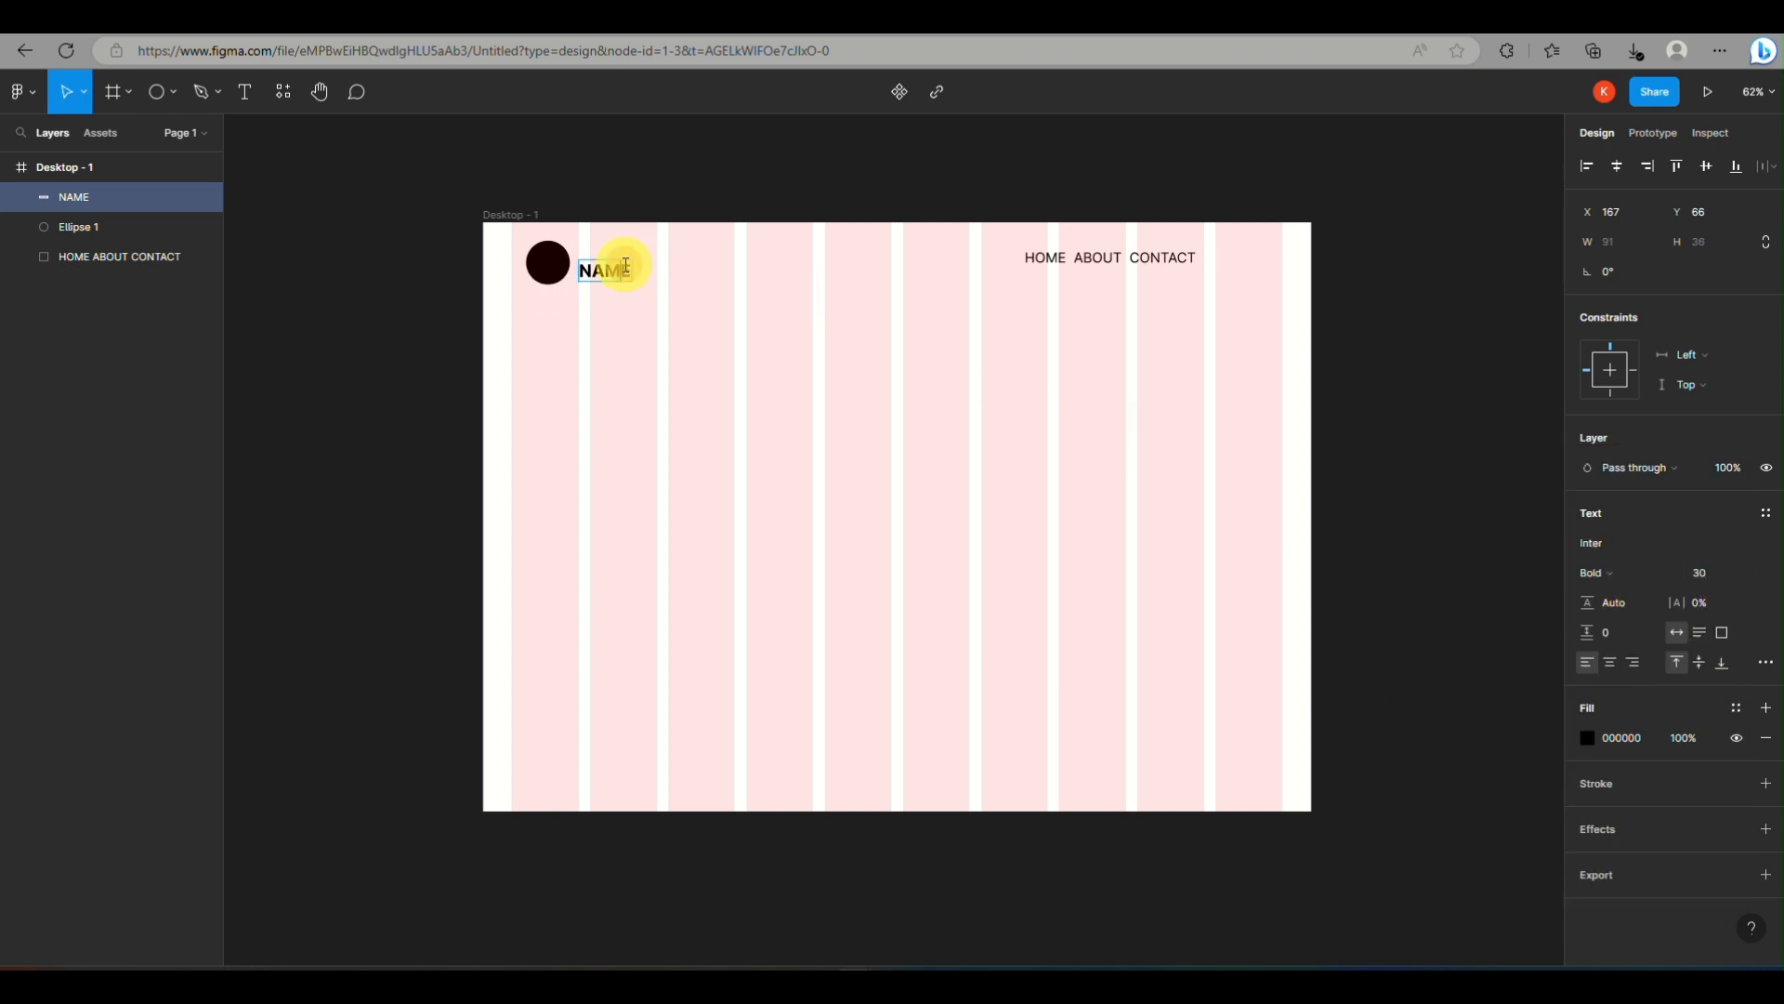
Move NAME to about X 166, Y 43 and align the circle with it at about X 75, Y 23
drag(604, 277, 625, 268)
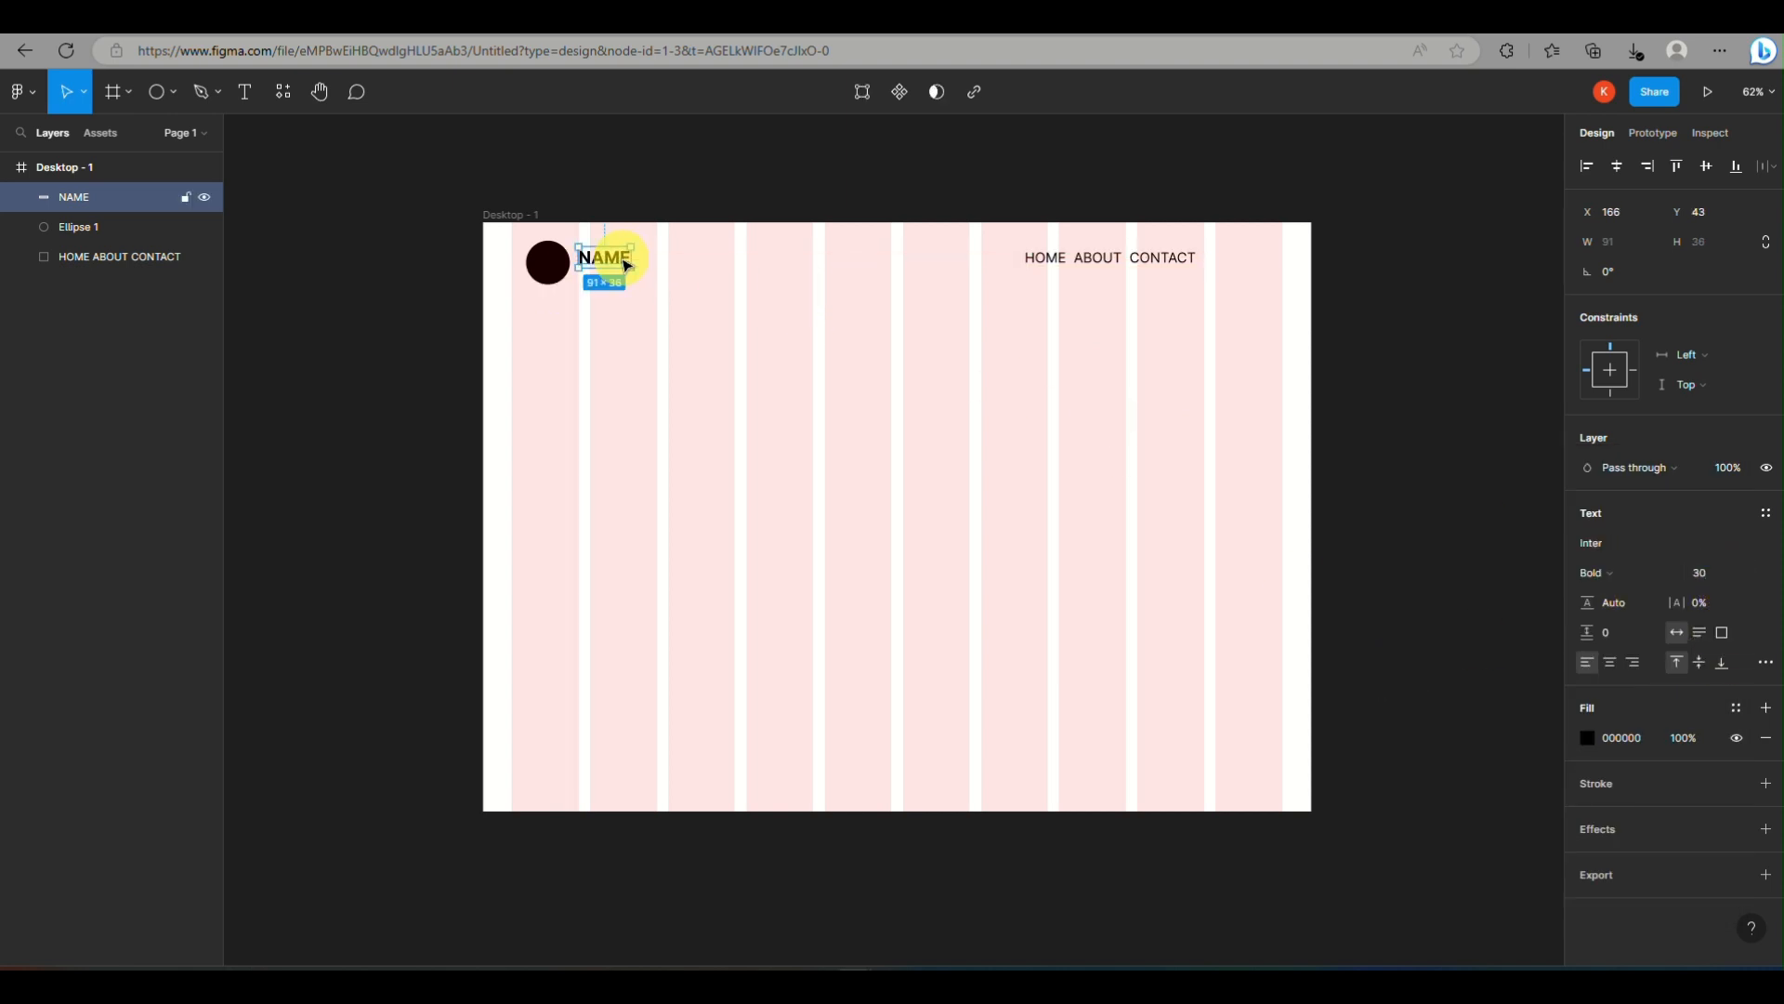
click(553, 261)
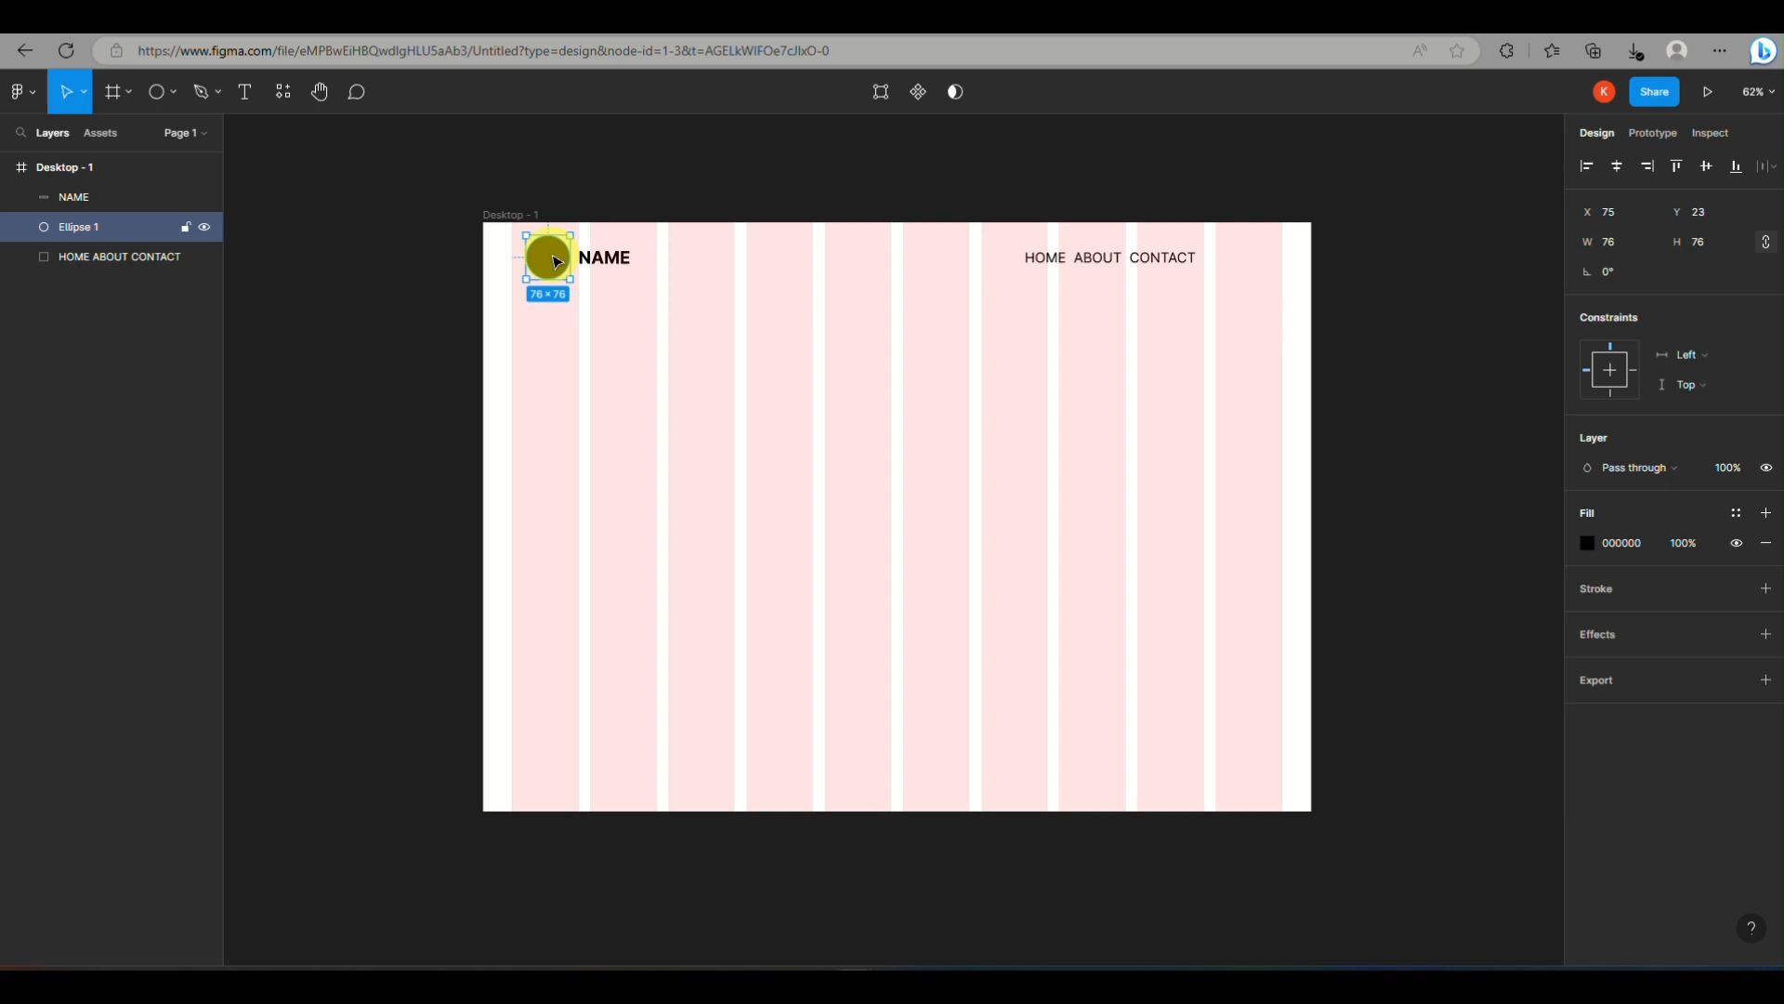
click(493, 266)
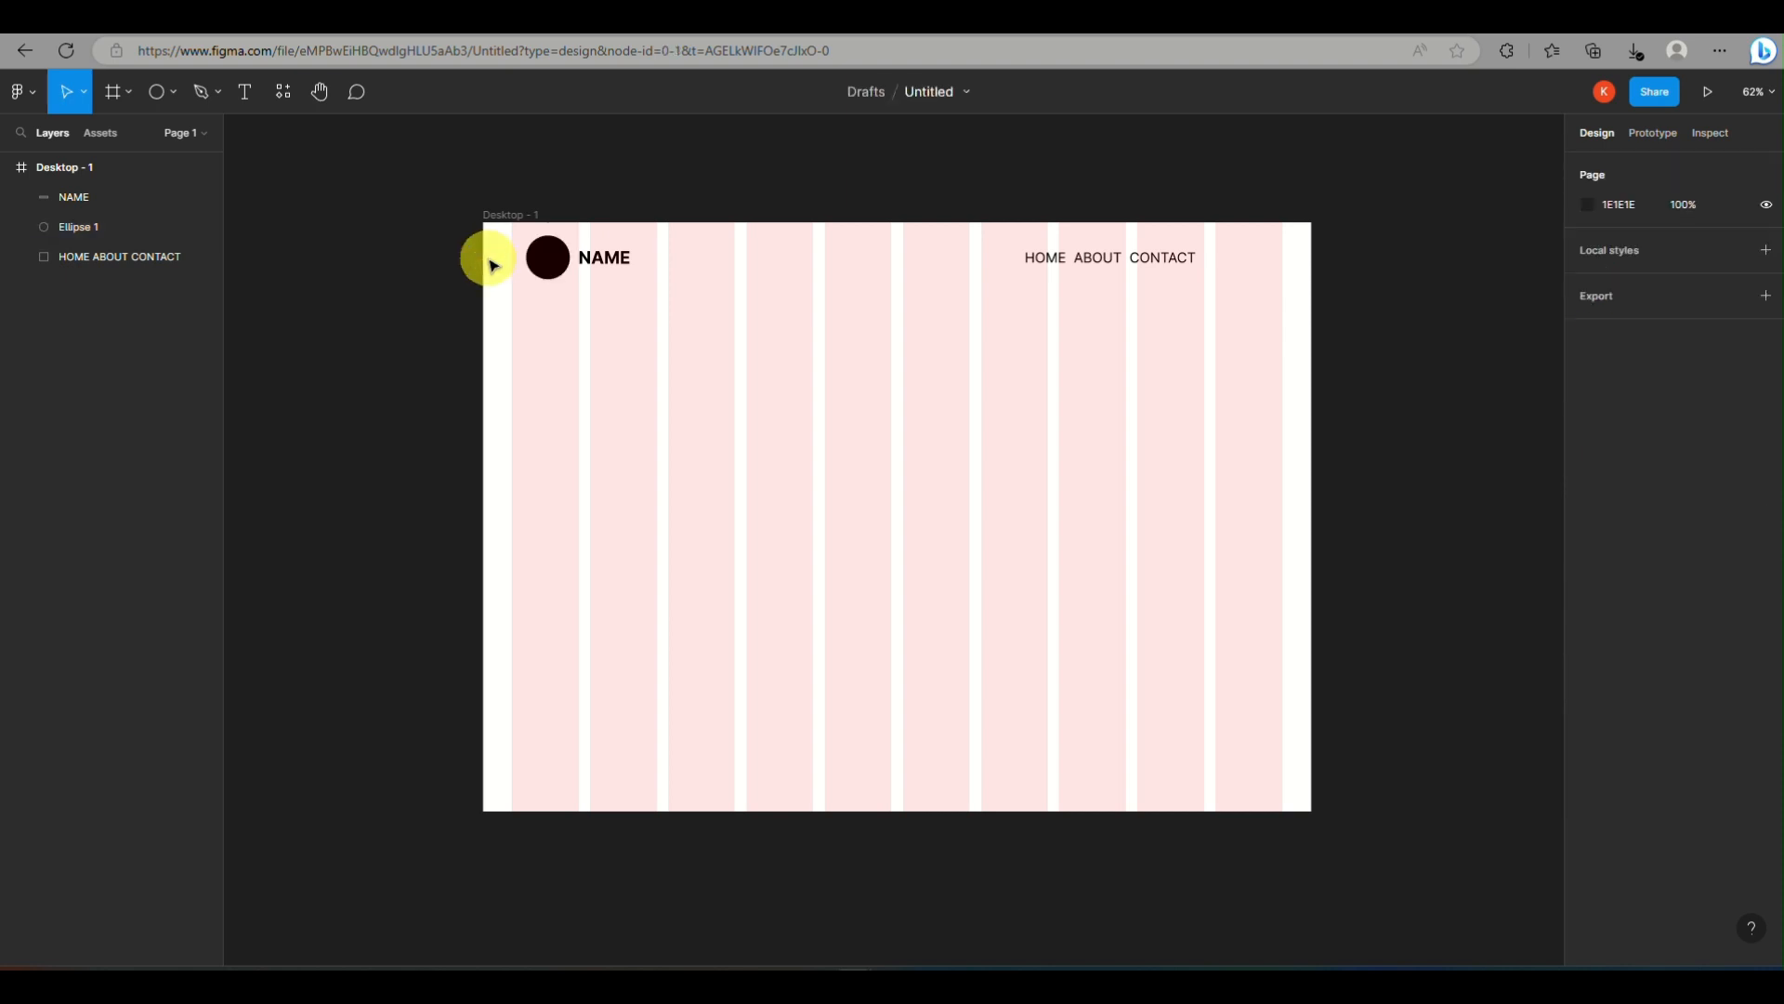
Place the beach JPG from Downloads below the header across the frame's full width, about 1440 × 869
click(161, 92)
click(185, 270)
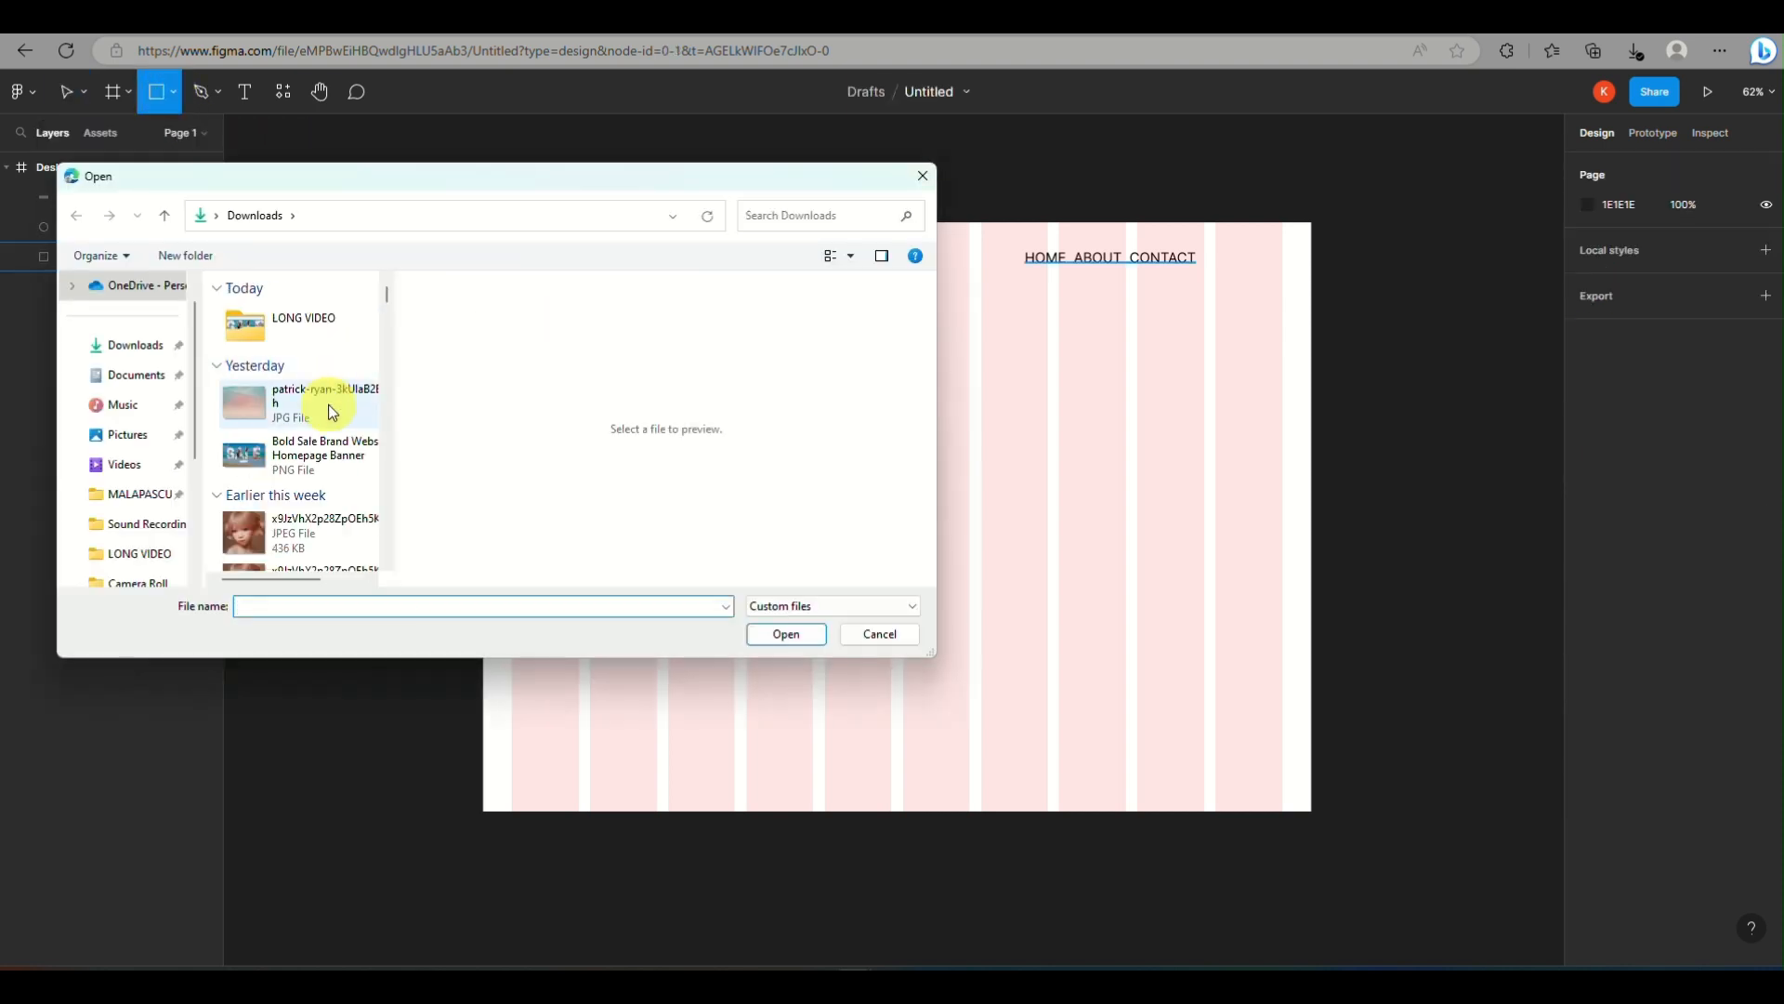
click(330, 406)
click(808, 632)
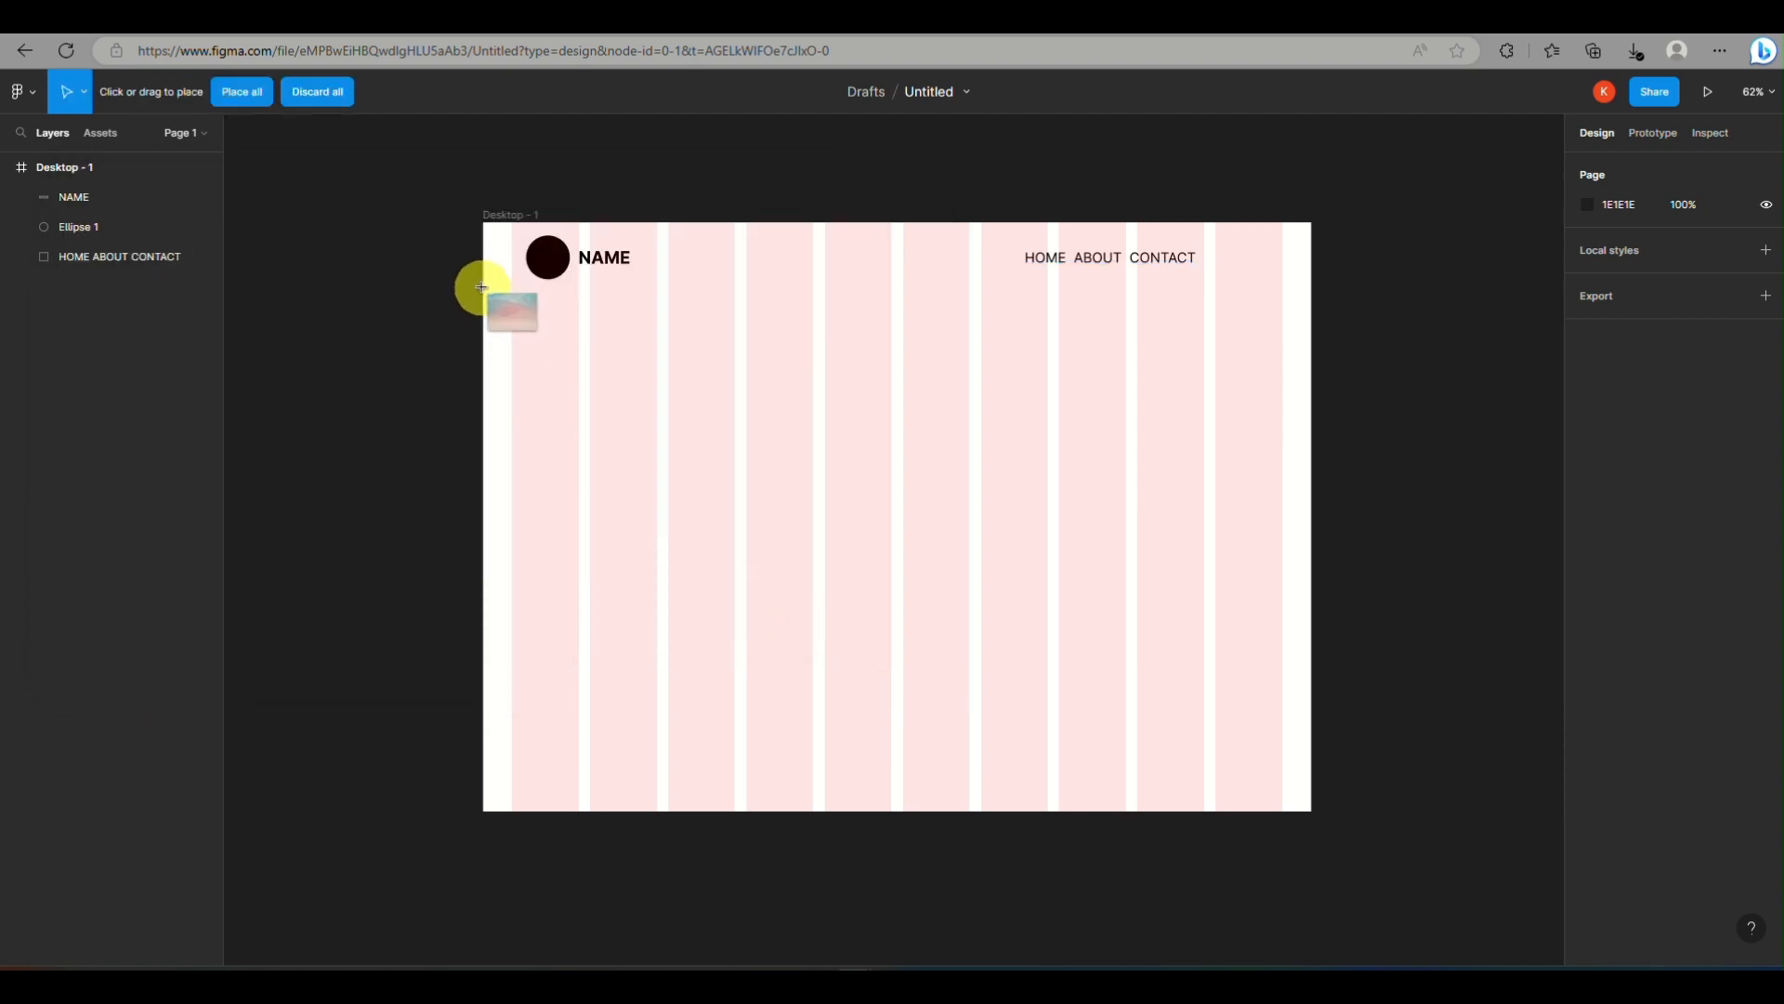
drag(481, 287, 1308, 792)
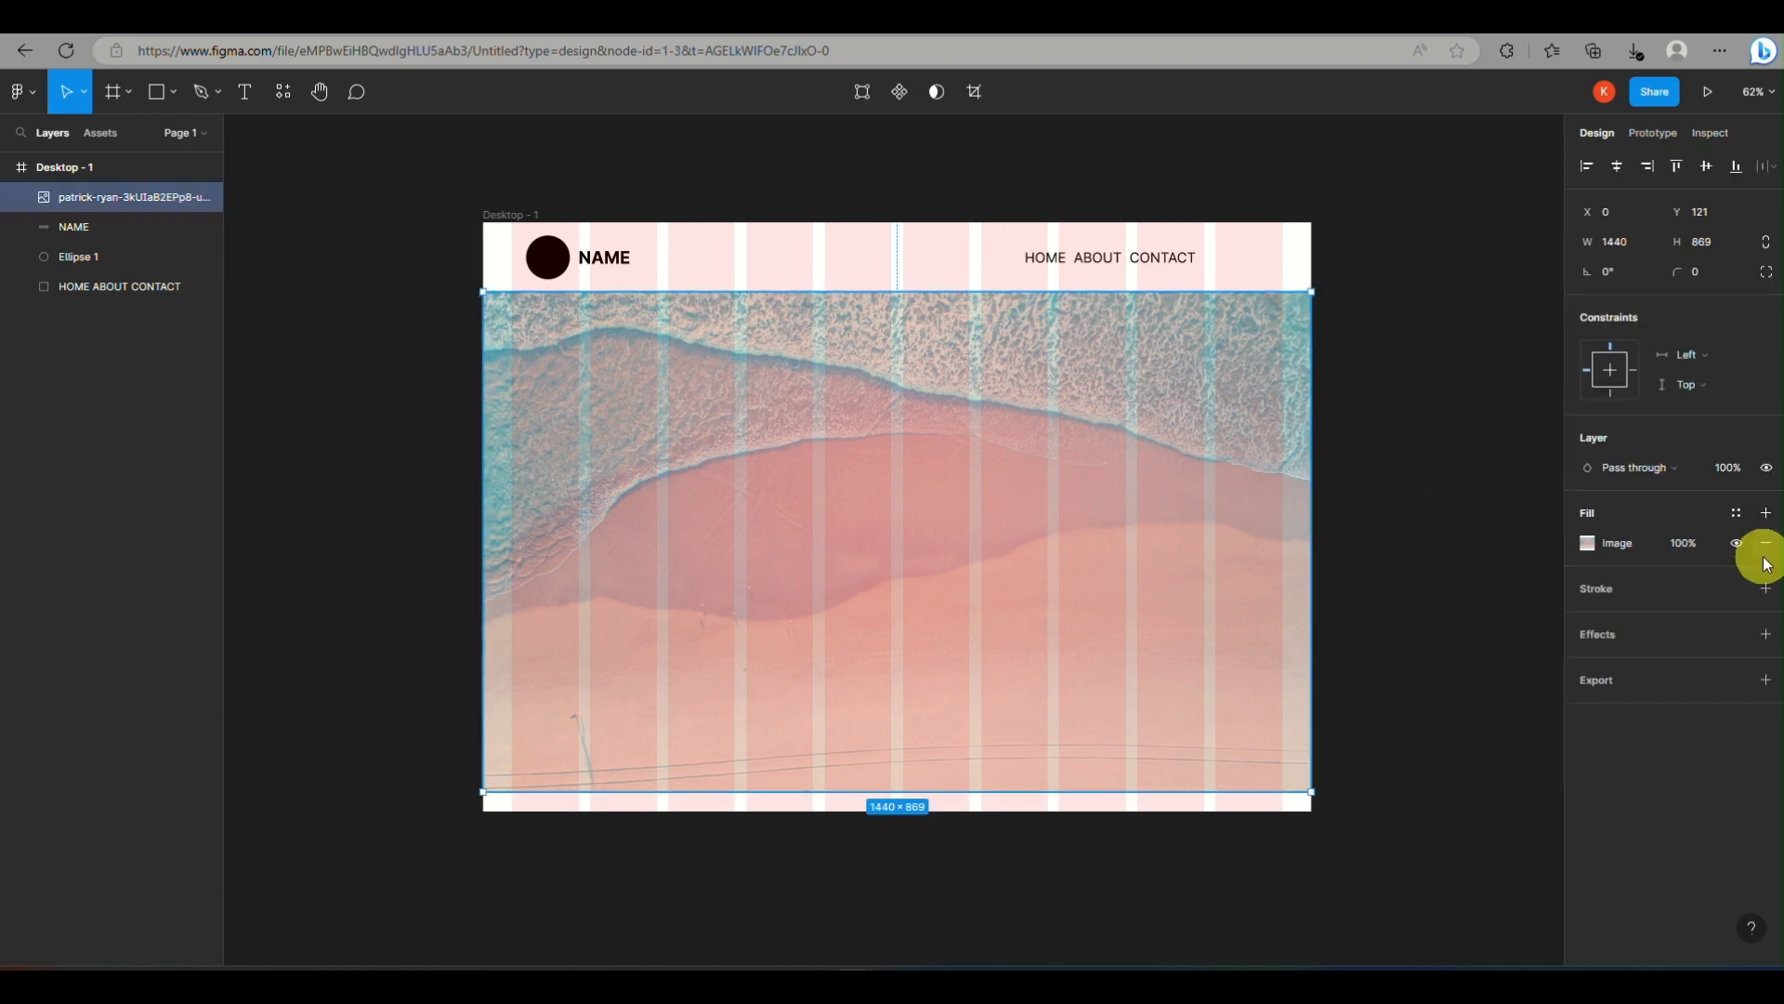
Examine the beach image's fill opacity and its image fill settings
click(1631, 545)
click(1685, 540)
click(1428, 443)
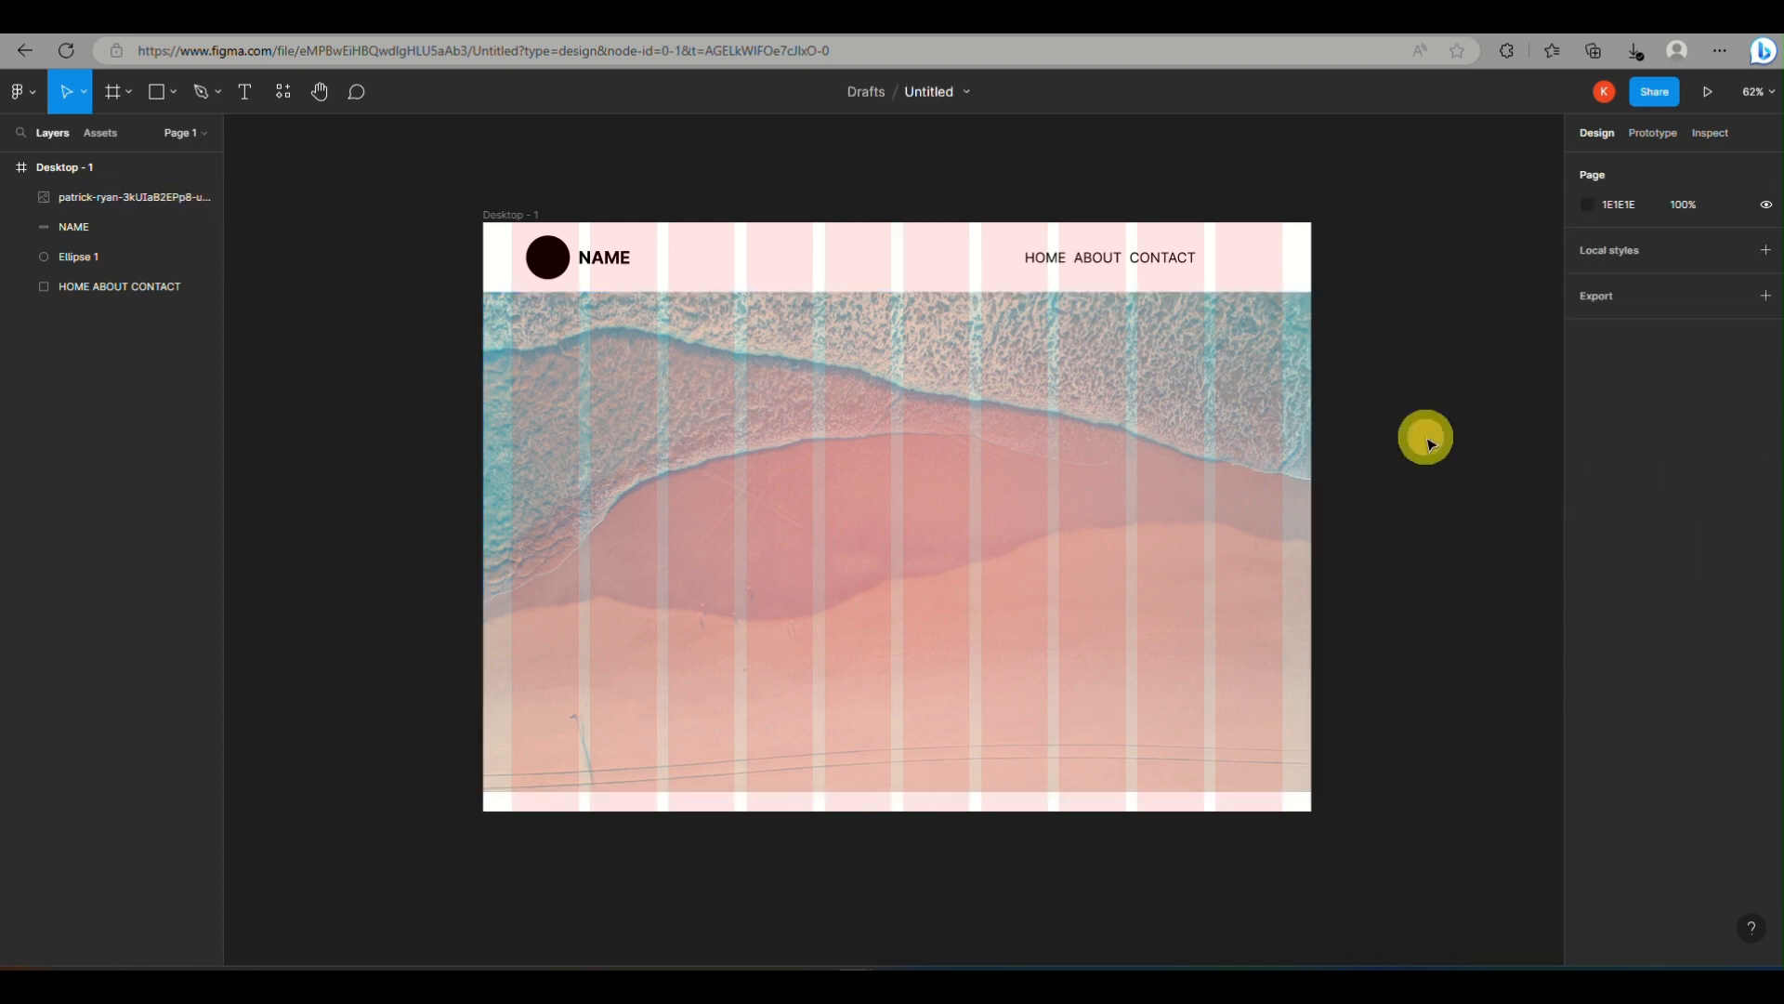
click(1135, 477)
click(1699, 543)
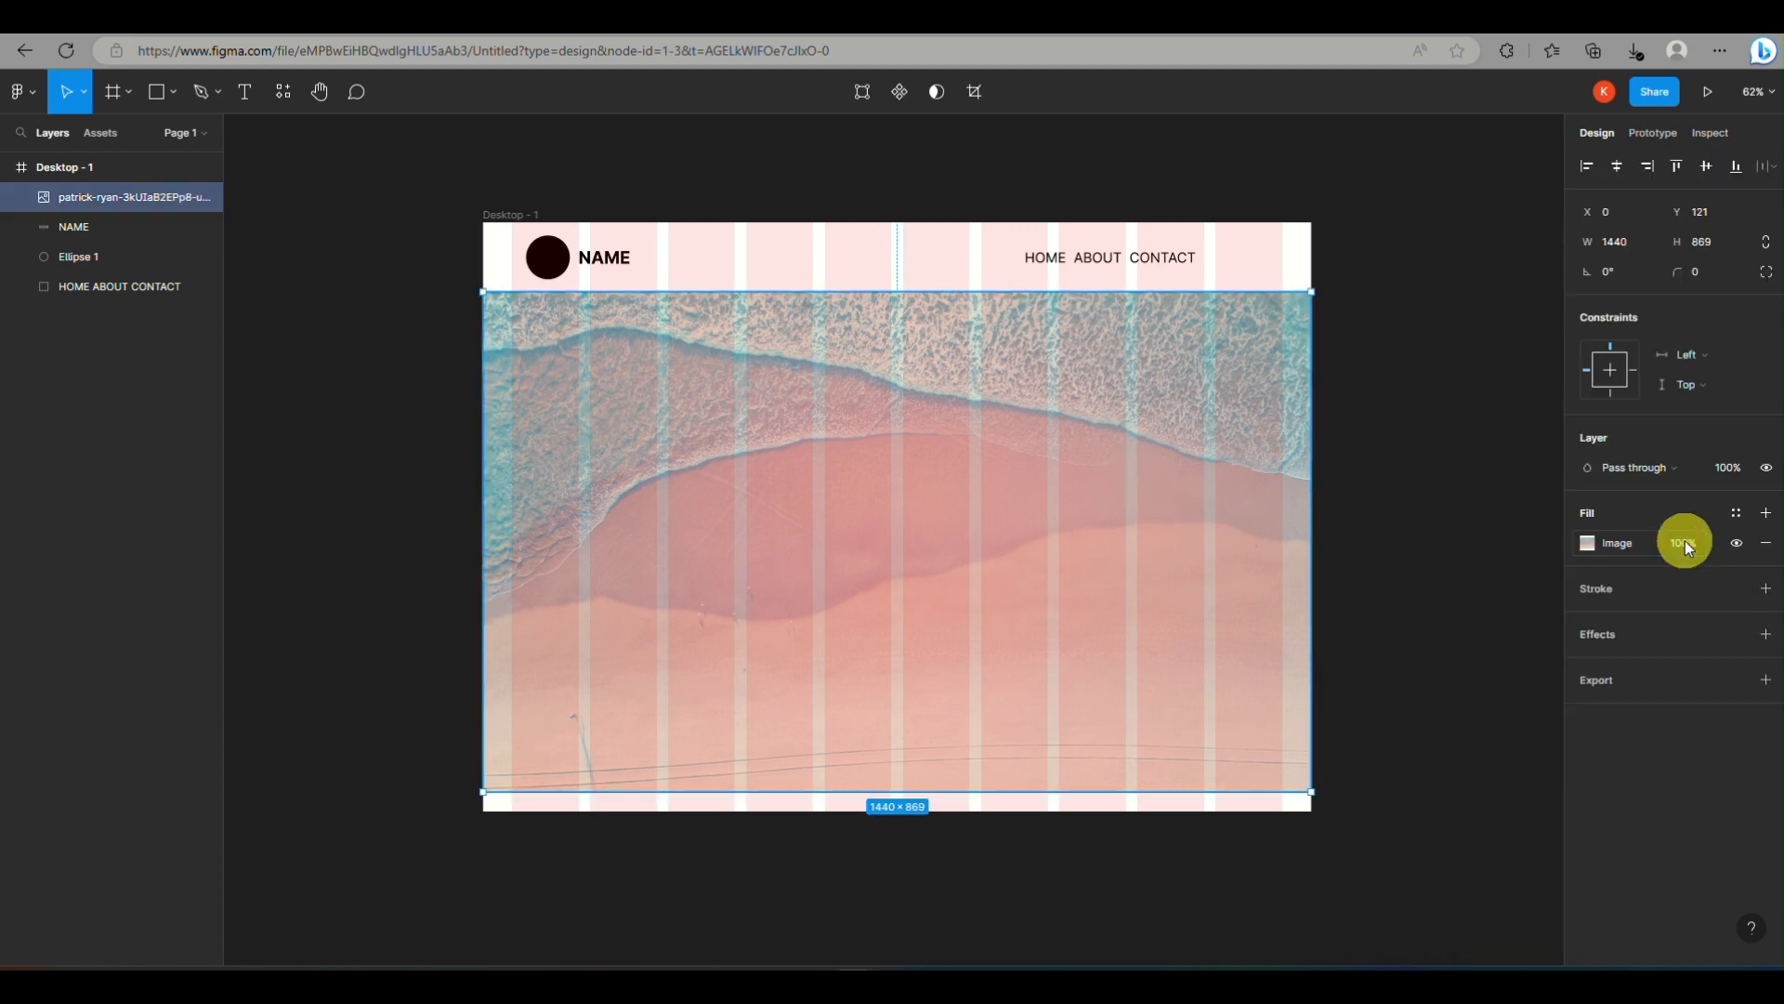
click(1587, 543)
click(1374, 561)
click(1490, 566)
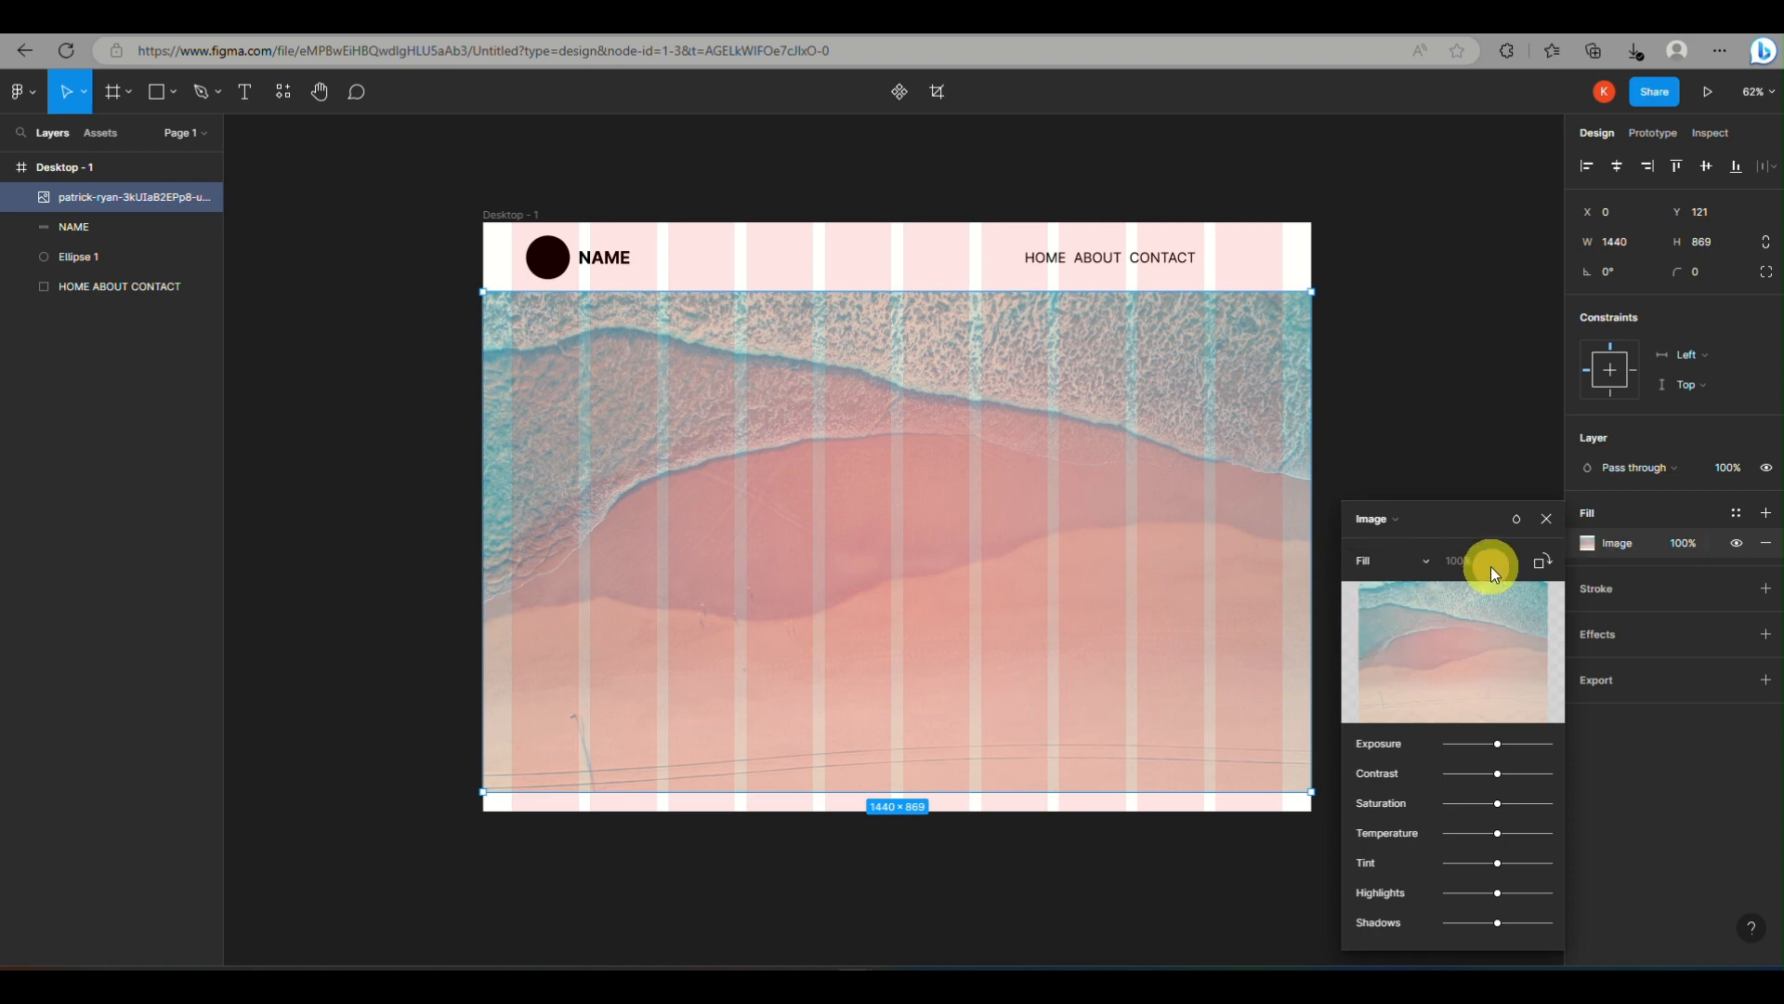
click(837, 189)
Draw a rectangle about 136 × 38 to the right of CONTACT and set its corner radius to 30
click(158, 93)
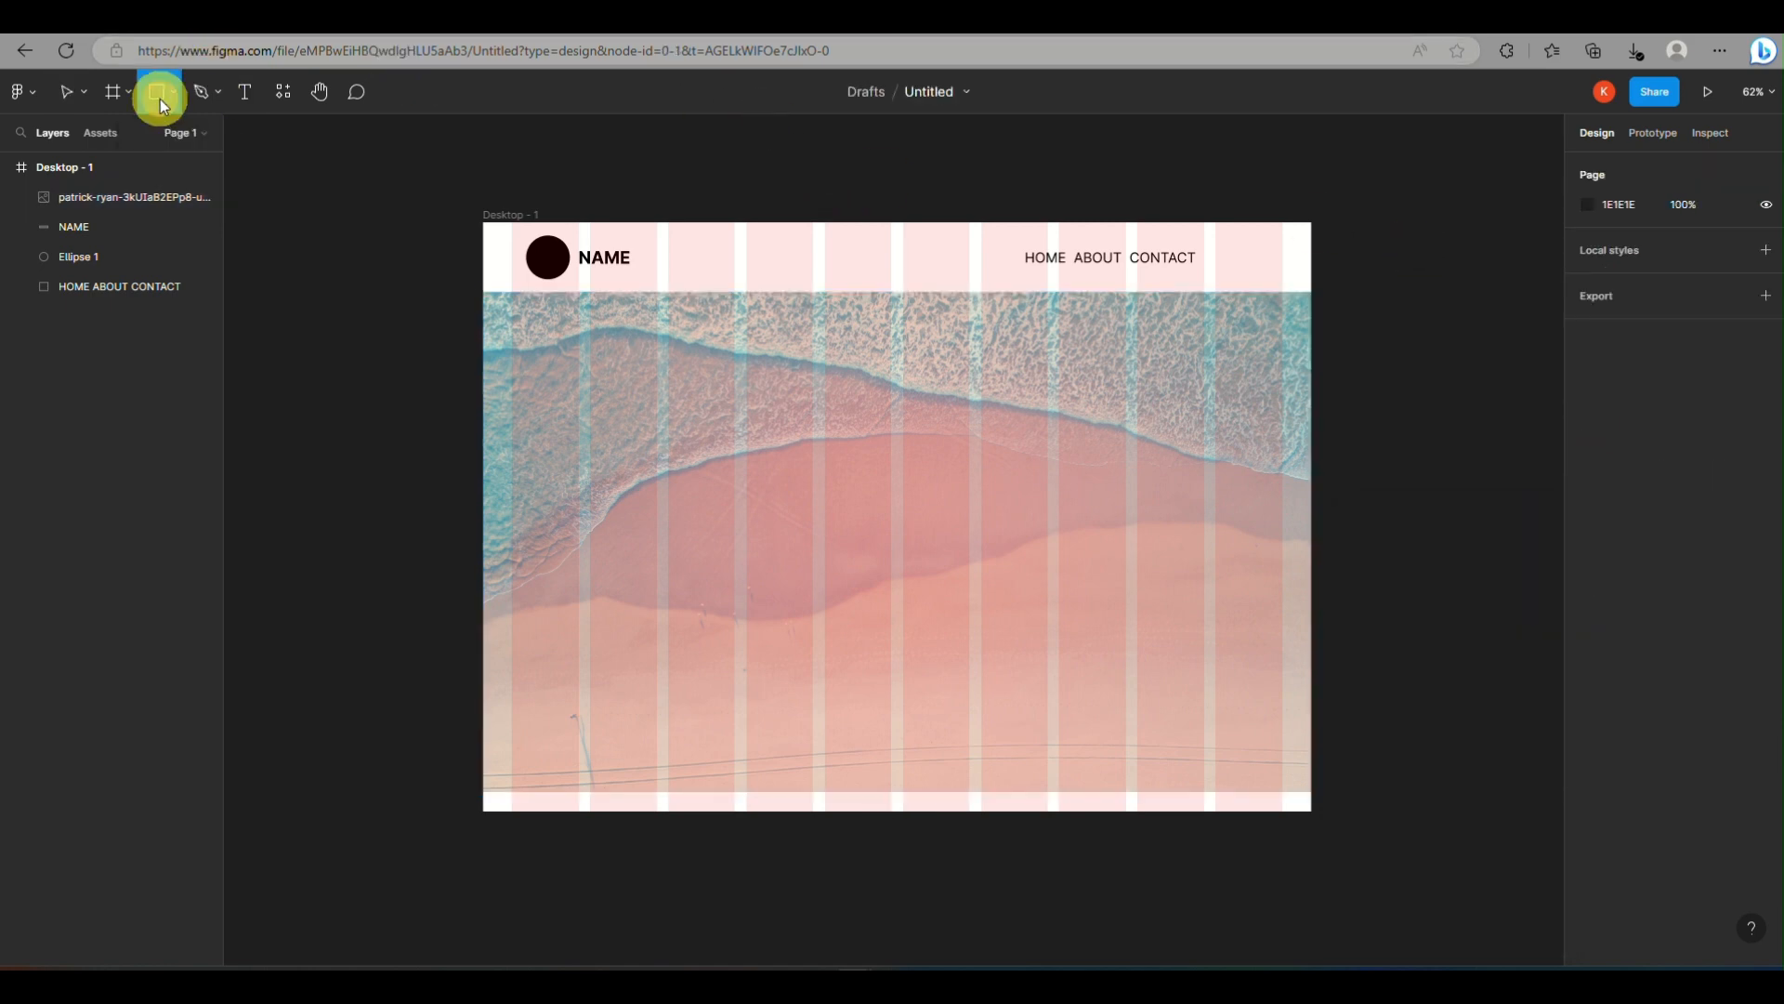
mouse_move(1212, 247)
mouse_down()
mouse_move(1285, 263)
mouse_move(1223, 247)
mouse_move(1228, 263)
mouse_up()
scroll(1228, 263, up, 5)
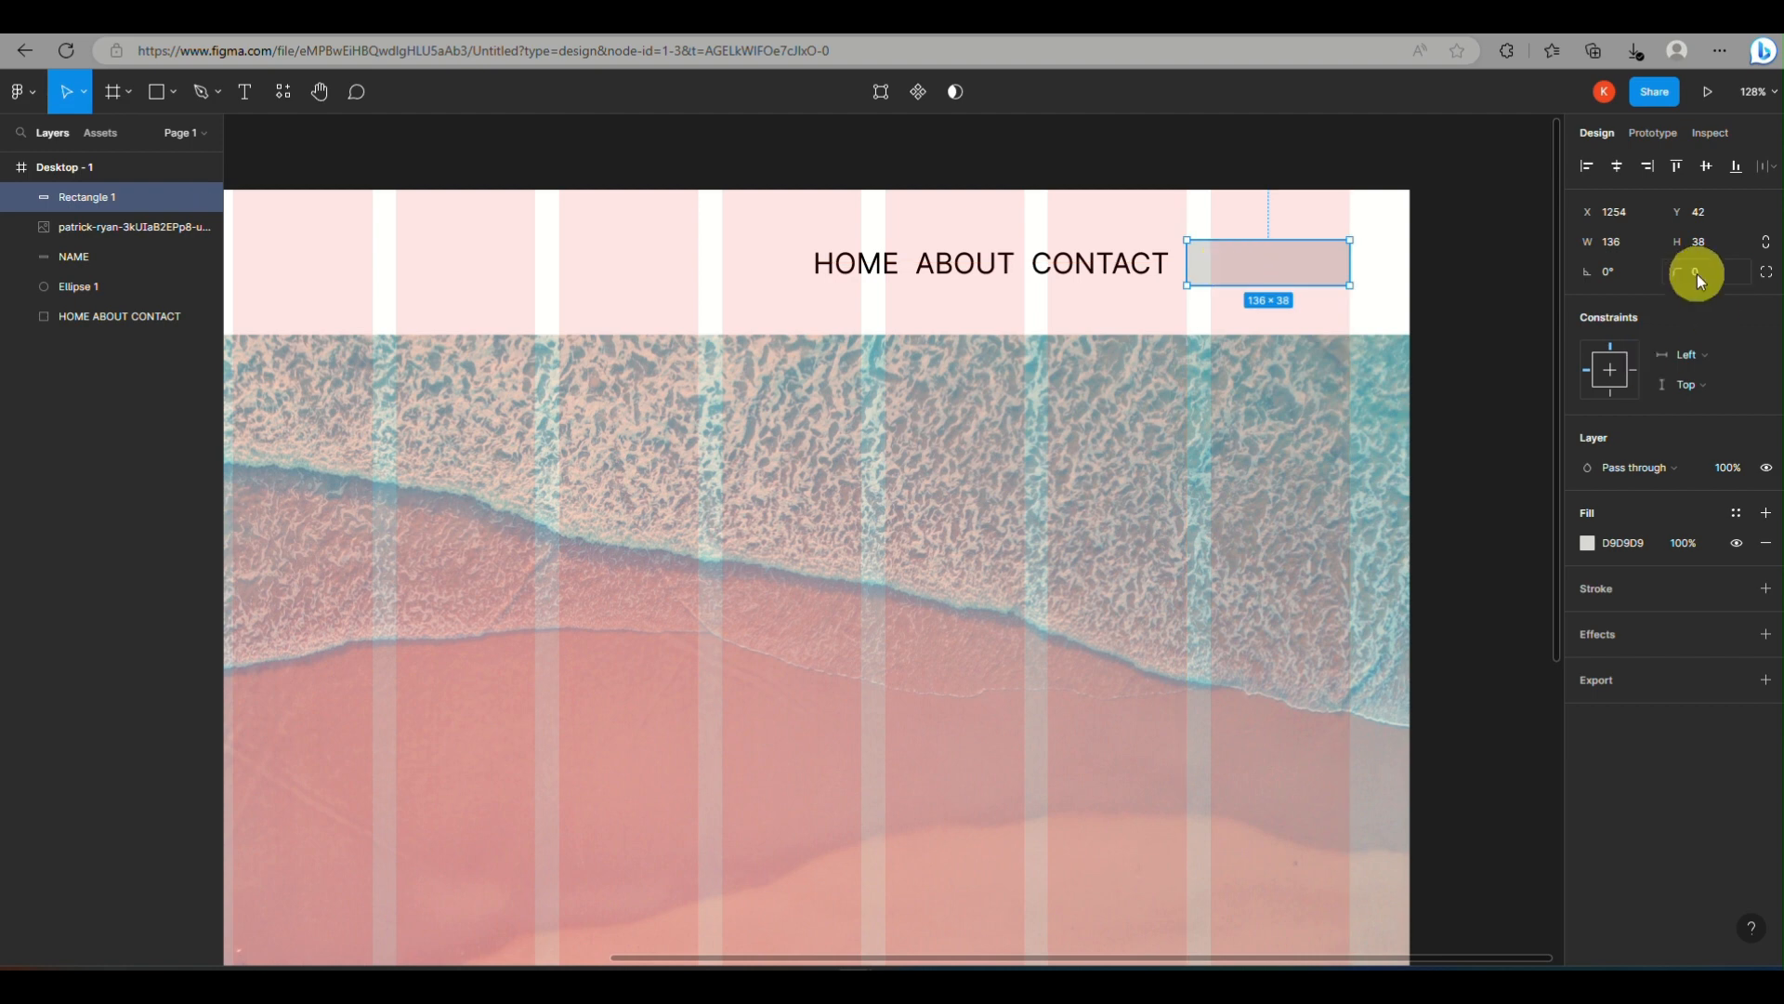
click(244, 92)
click(1226, 271)
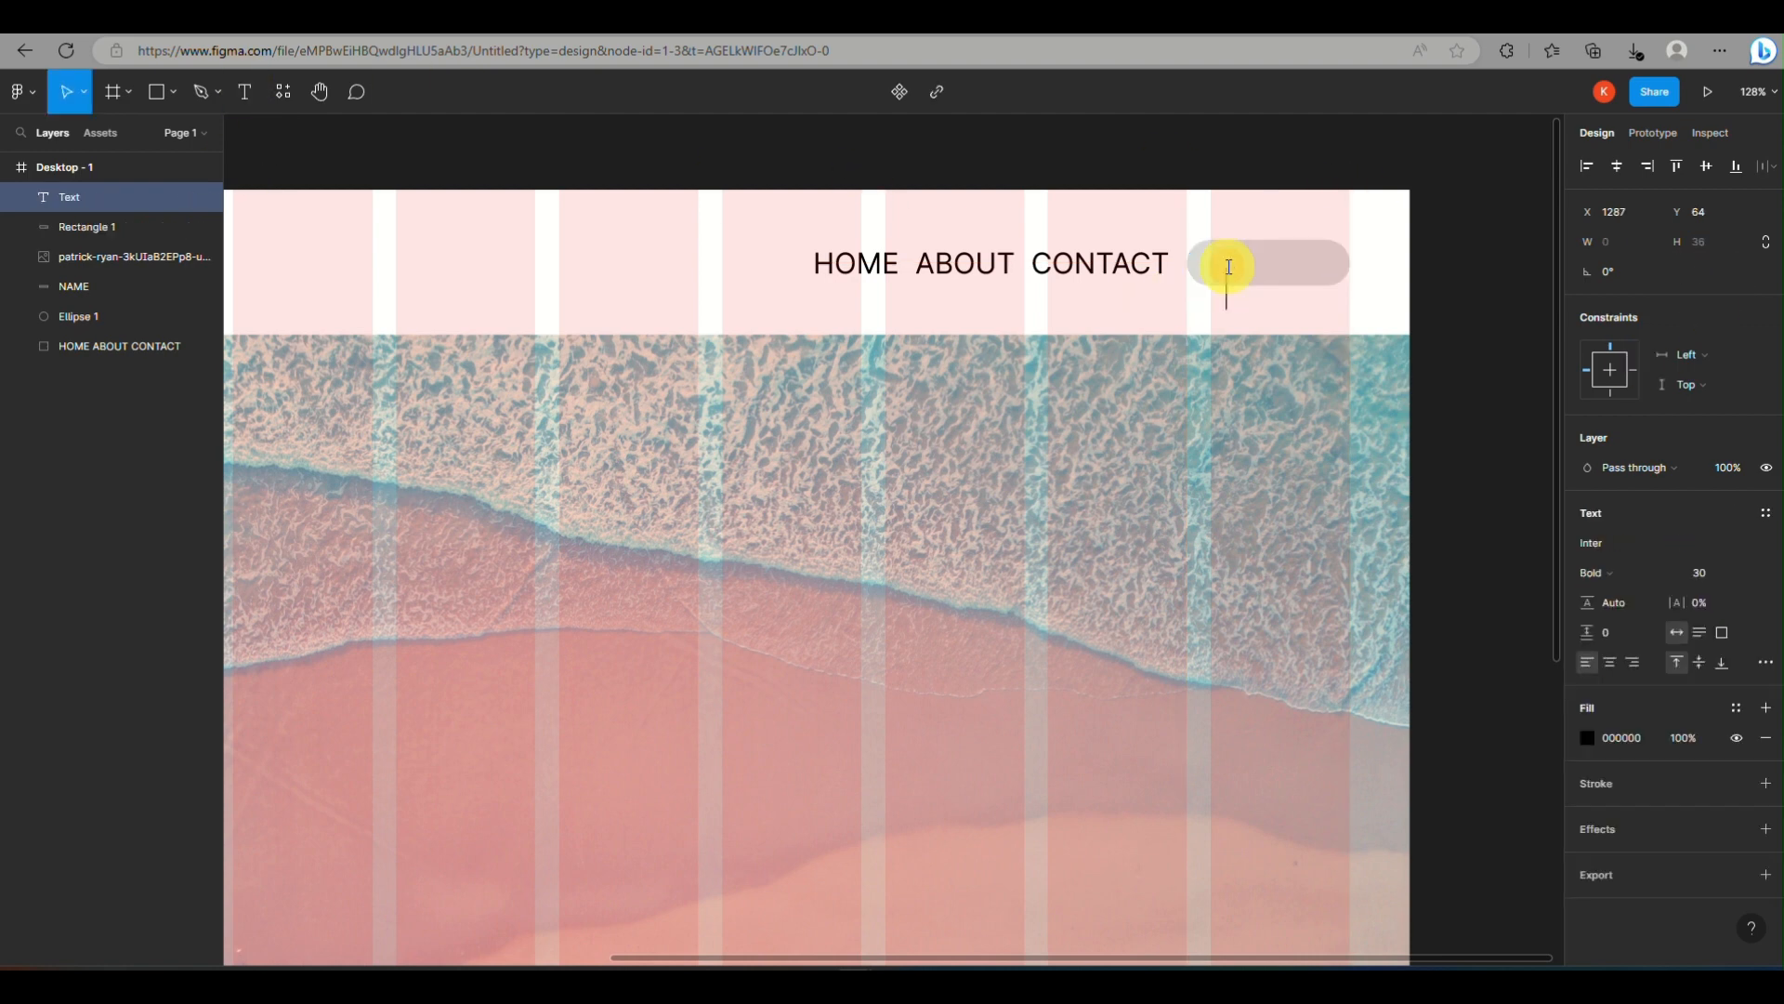
click(1236, 282)
Add the text "SIGN UP" over the rounded rectangle in a box about 95 × 16
click(246, 92)
click(1213, 253)
text(SIGN UP)
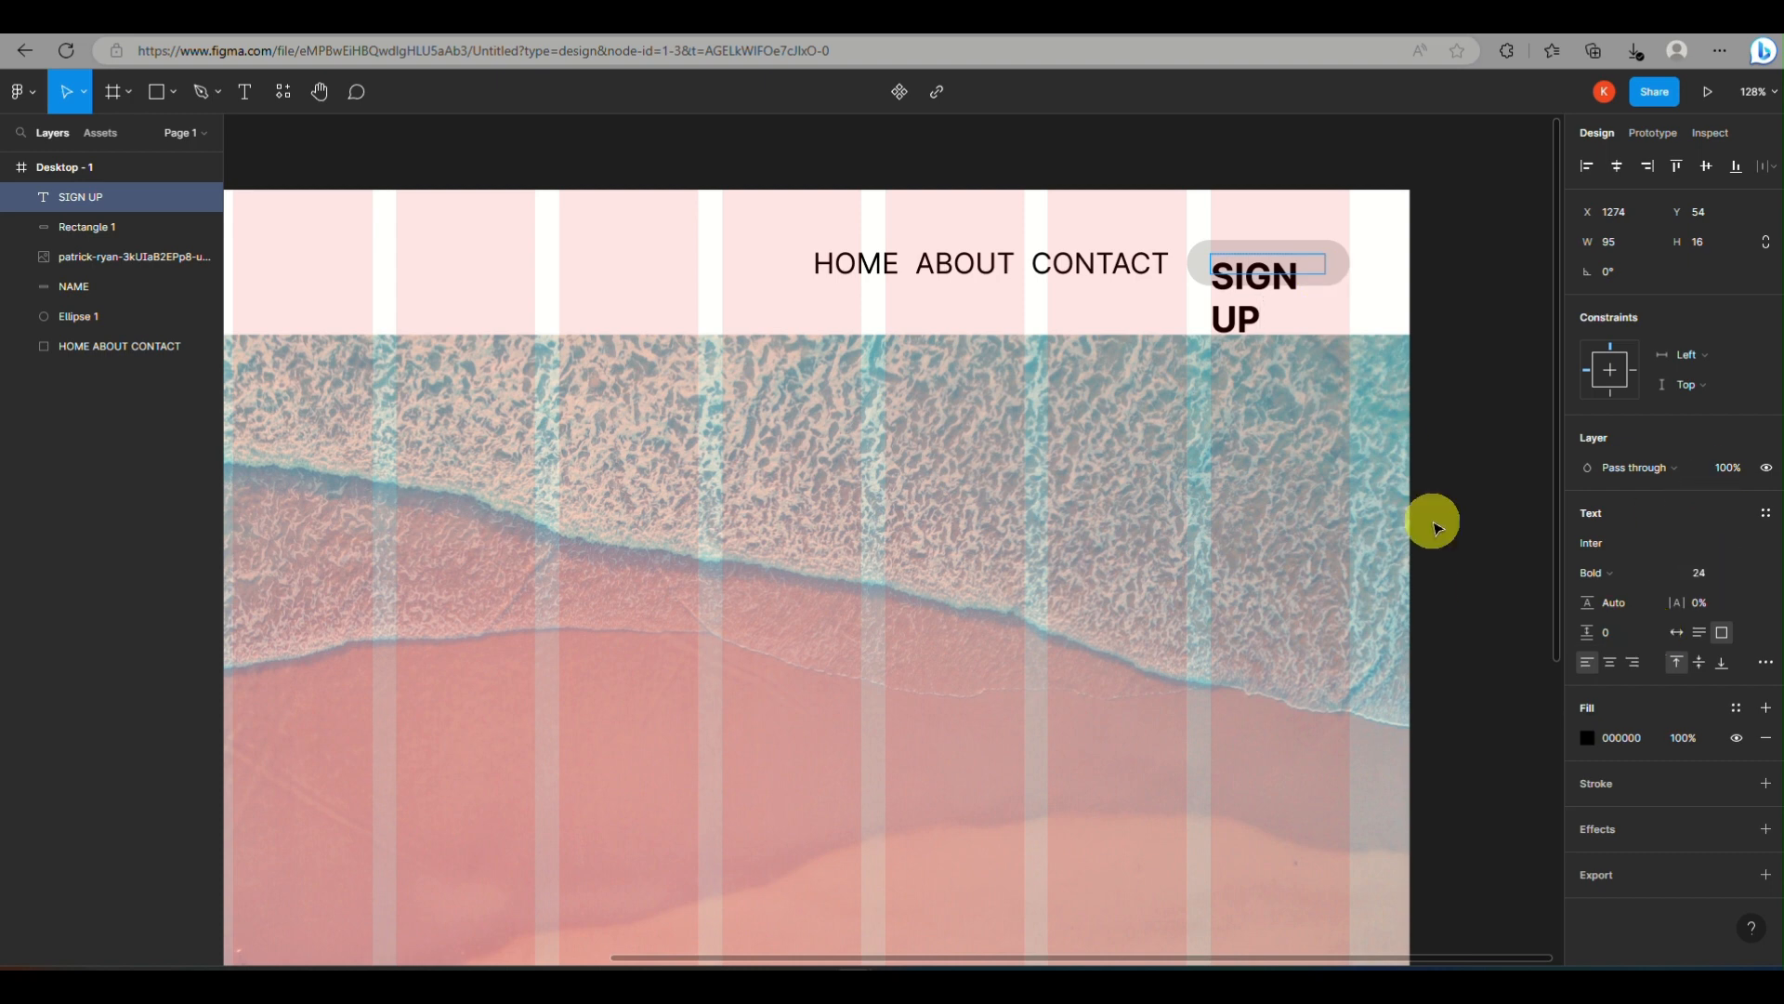
Set the SIGN UP text to Semi Bold with a font size of 24
click(1218, 271)
double_click(1262, 271)
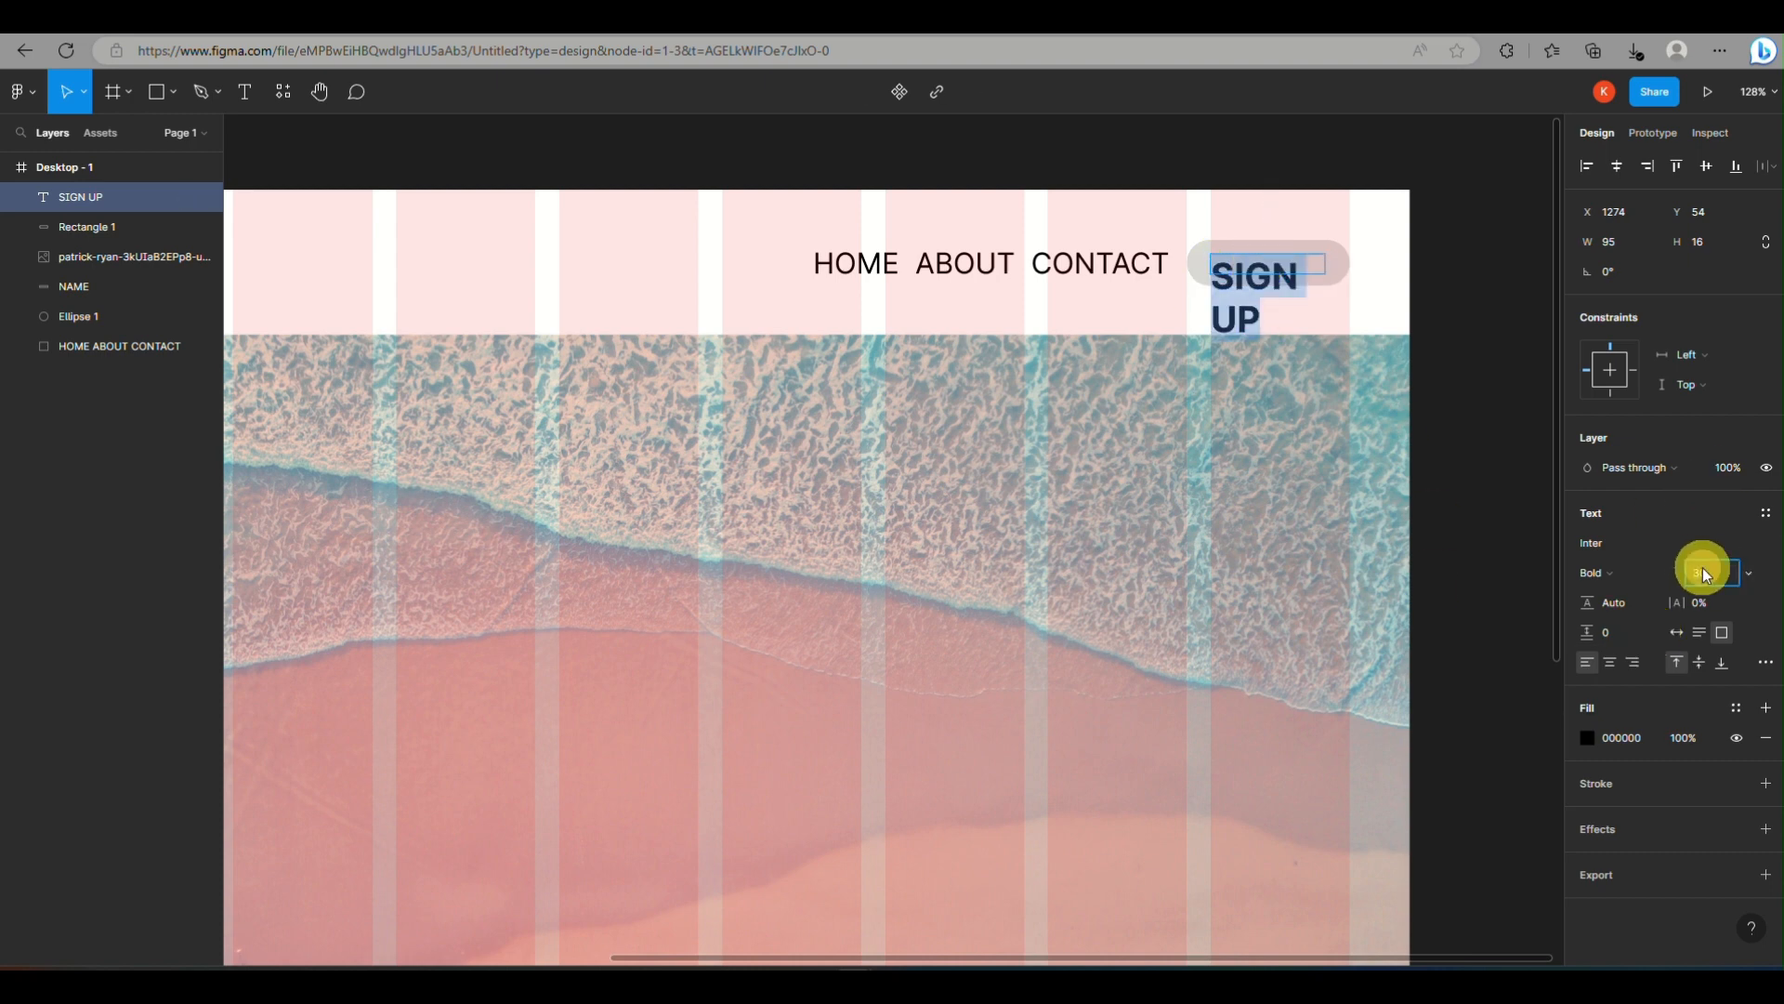
text(24)
key(Return)
click(1595, 572)
click(1649, 549)
key(Escape)
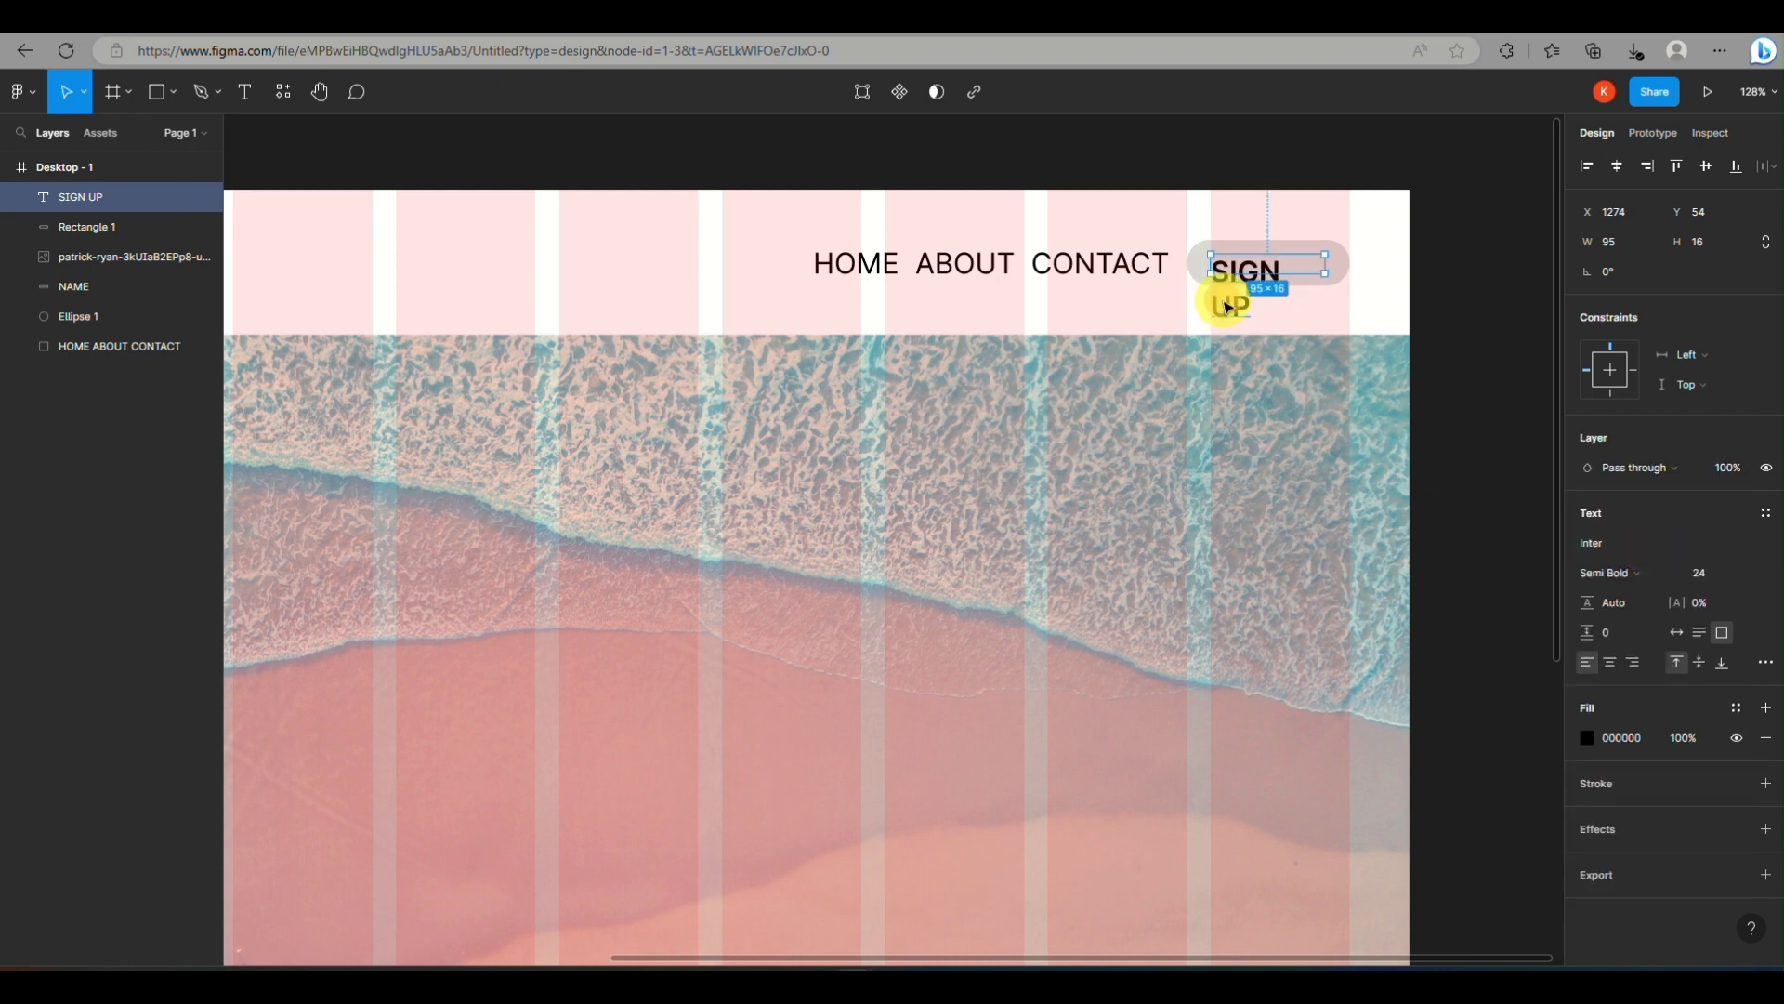
Align the SIGN UP text vertically to the middle of its box
double_click(1227, 306)
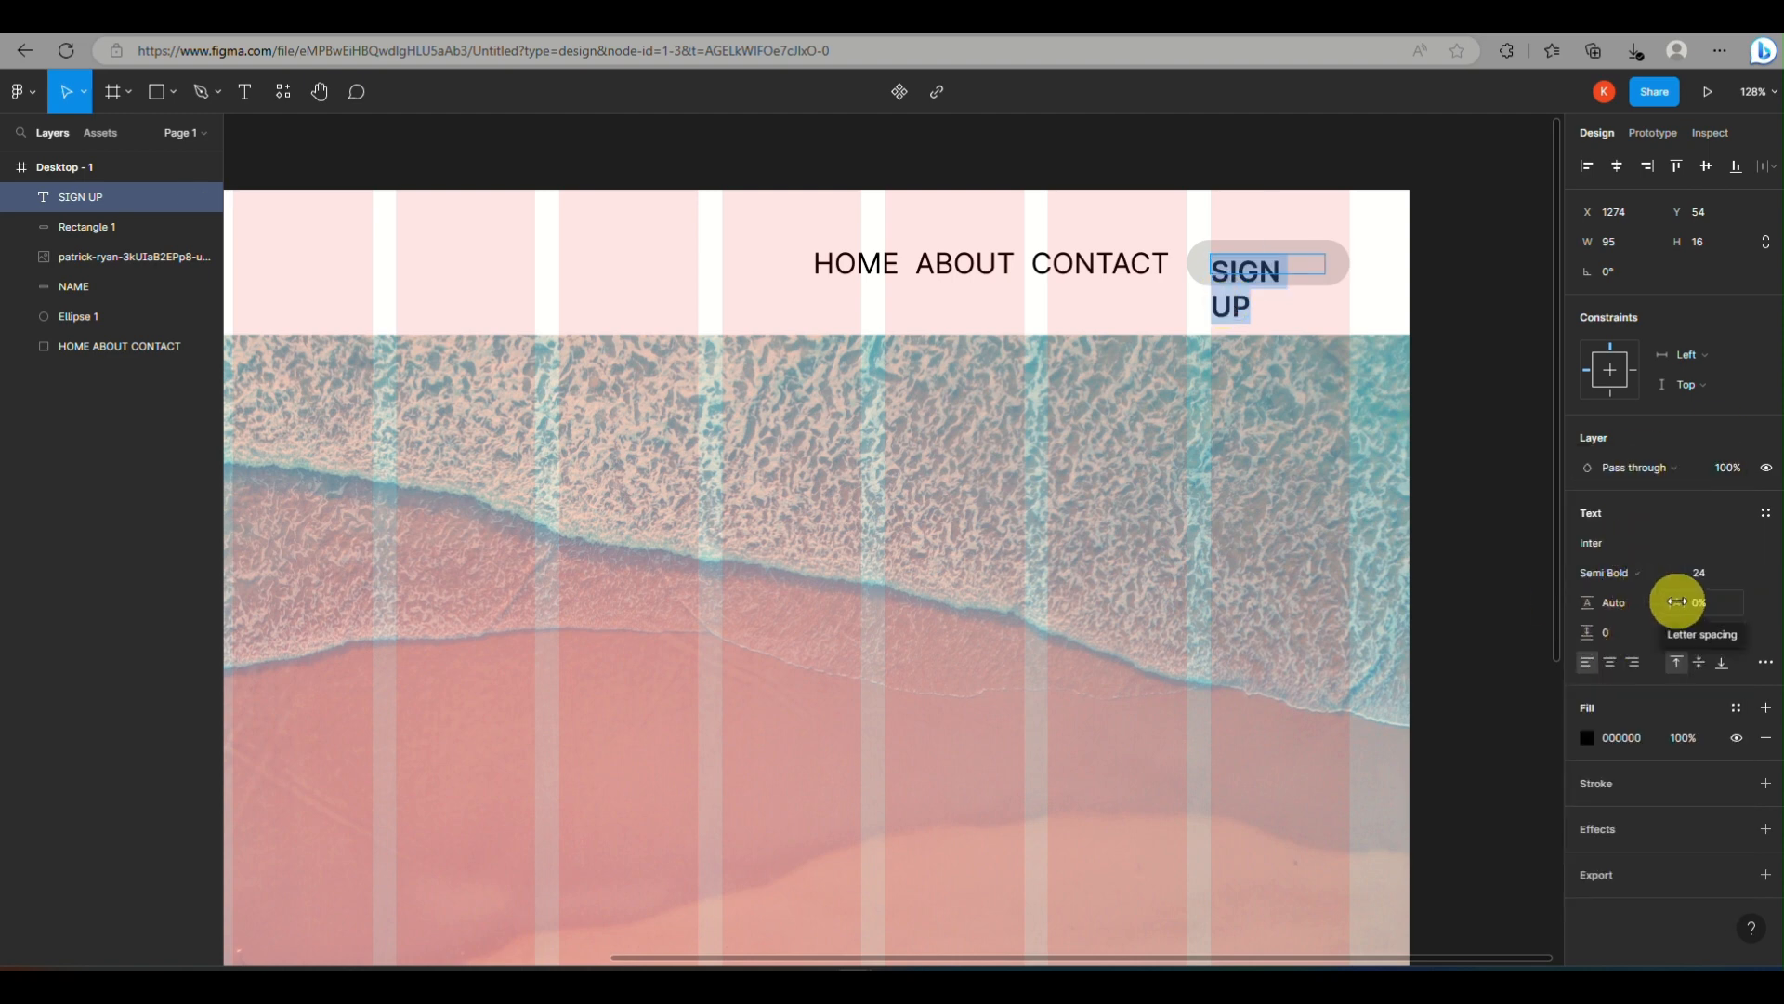
click(1699, 662)
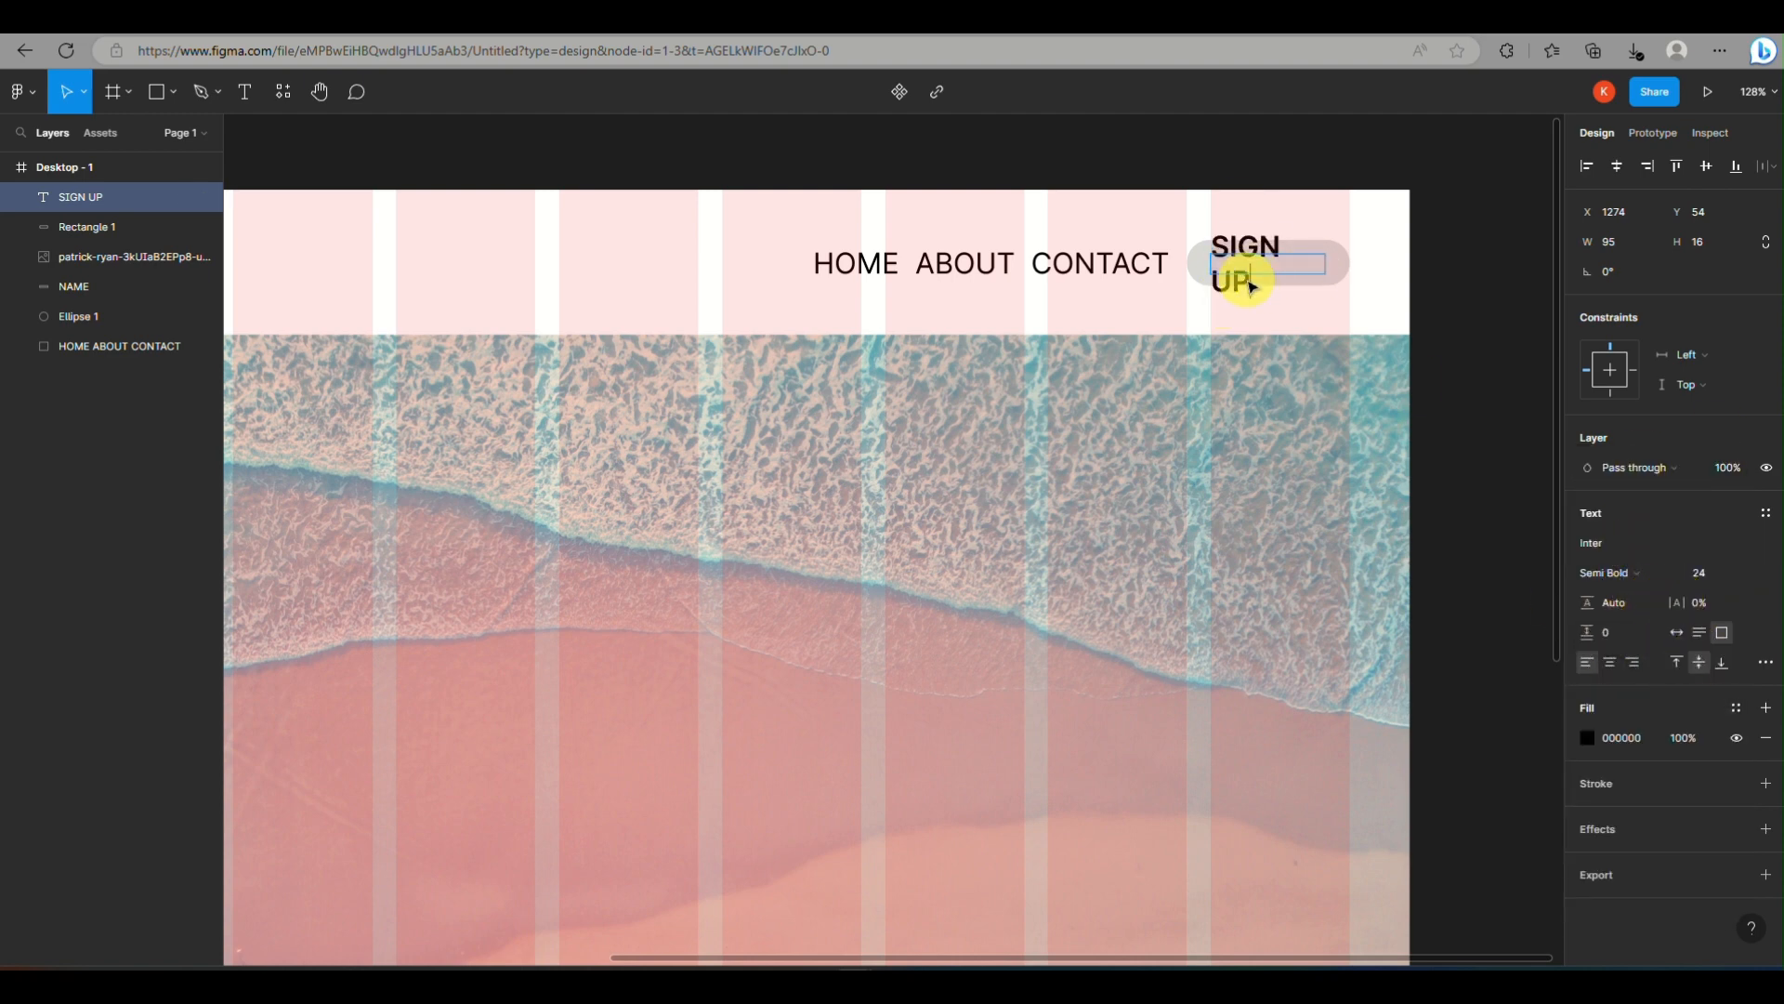
click(1322, 276)
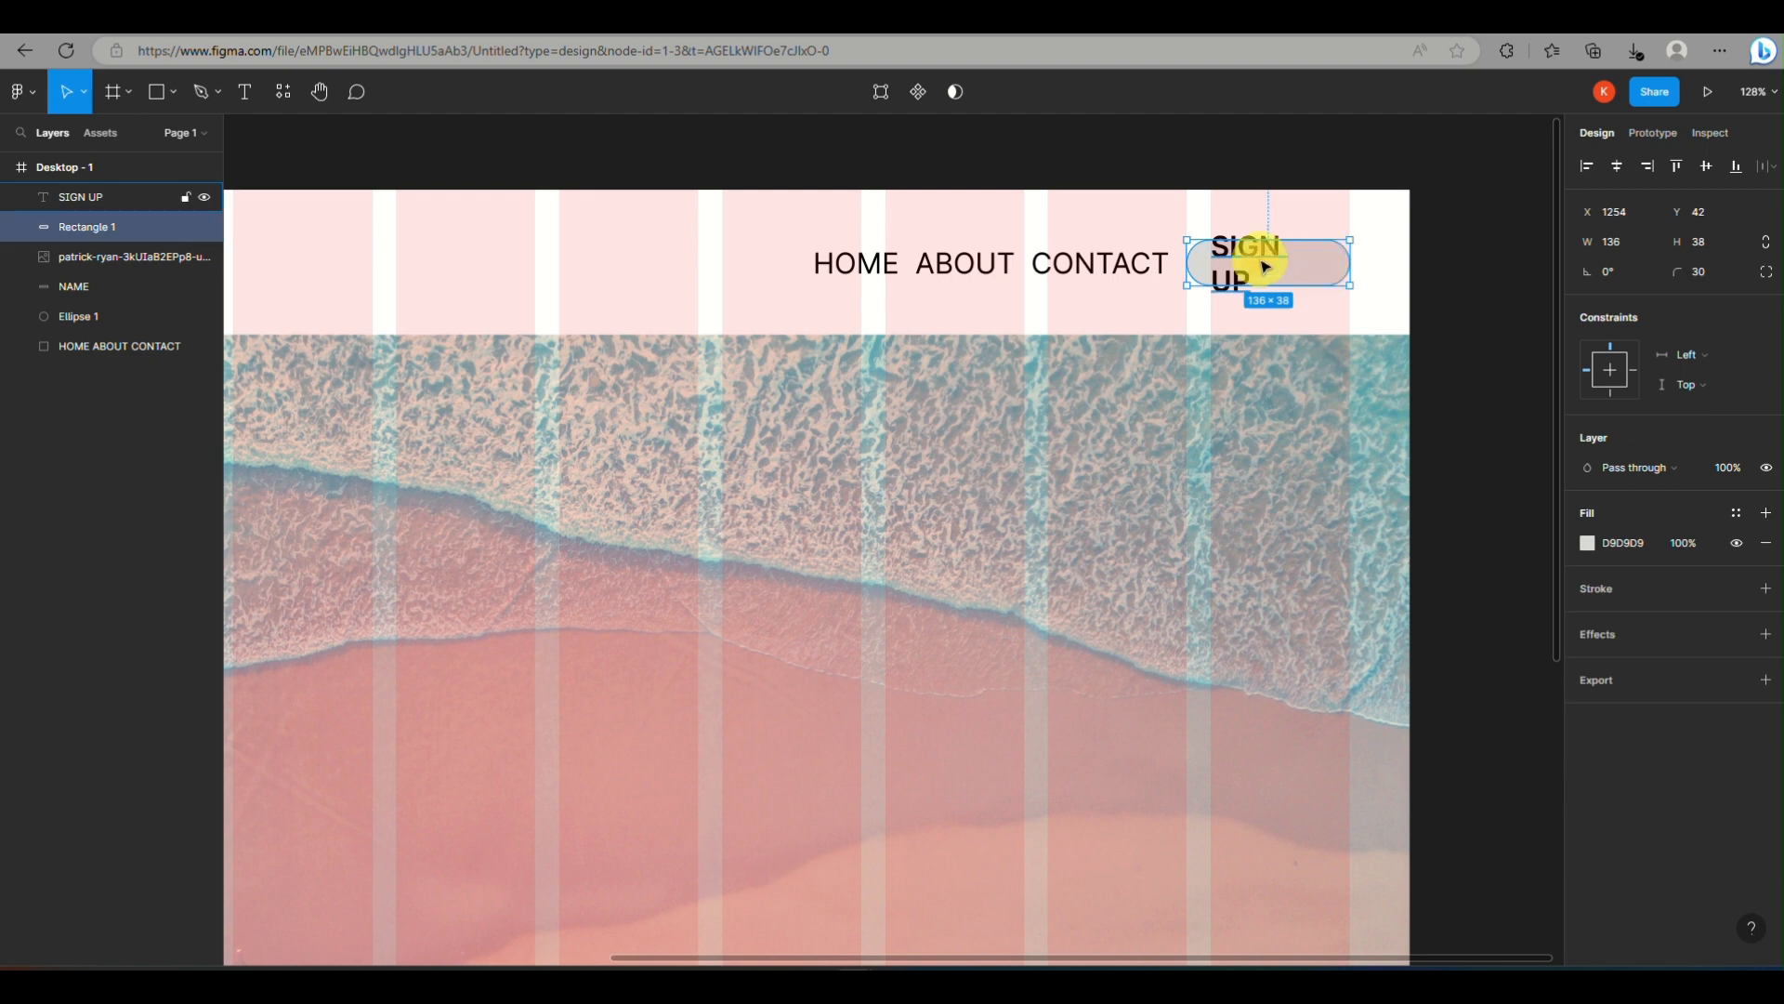
Set the SIGN UP text to size 22, centred in a box about 101 × 23 in the middle of the button
click(1262, 263)
mouse_move(1326, 251)
mouse_down()
mouse_move(1332, 216)
mouse_move(1383, 295)
mouse_move(1372, 247)
mouse_move(1341, 254)
mouse_up()
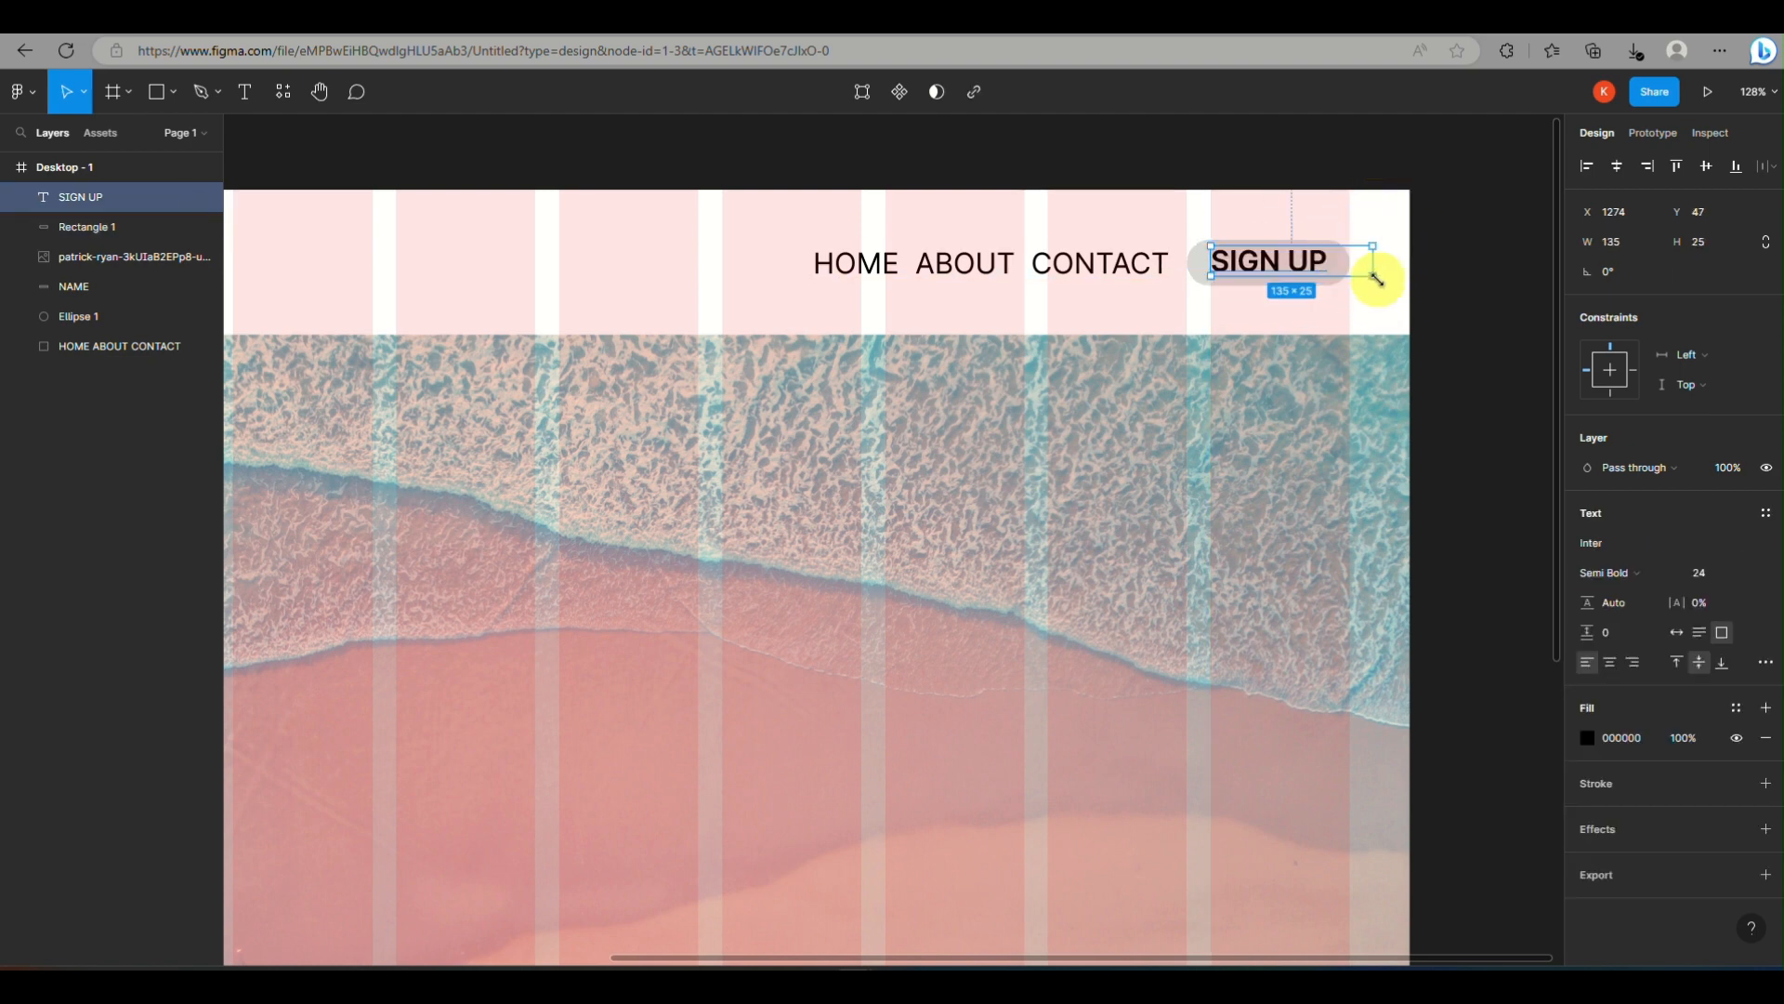
text(22)
key(Return)
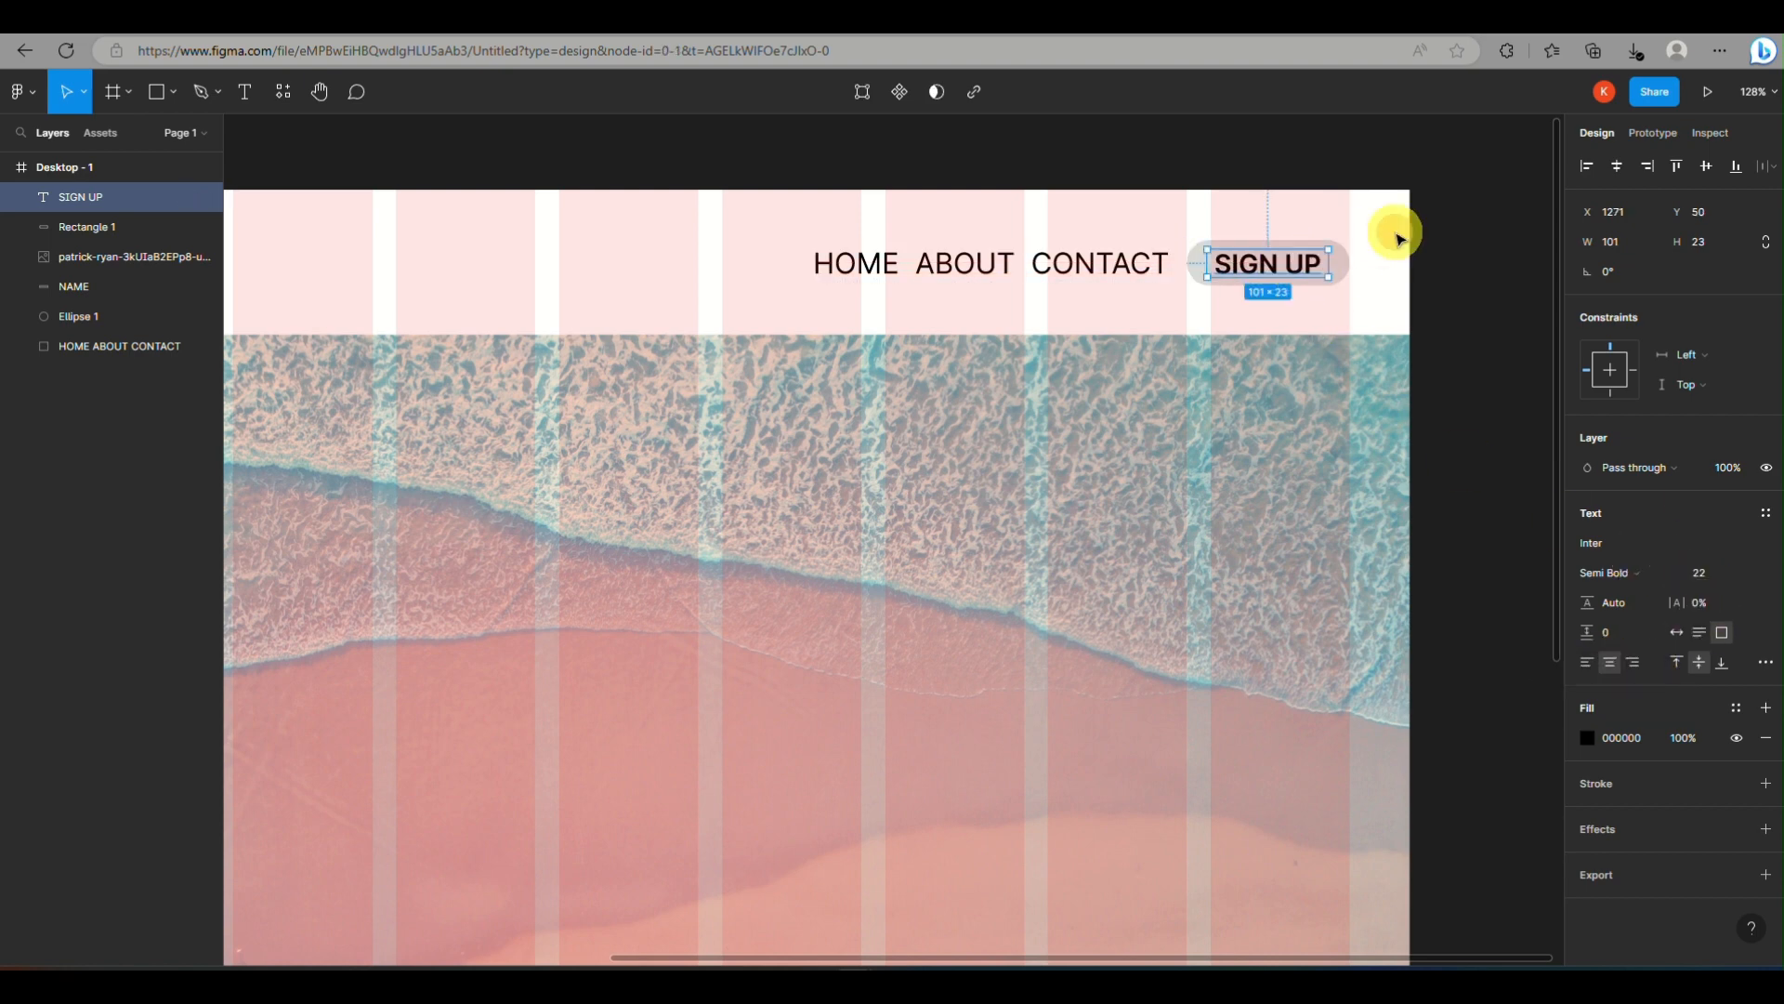
Fill the SIGN UP button with a color sampled from the beach image
click(1341, 267)
click(1587, 543)
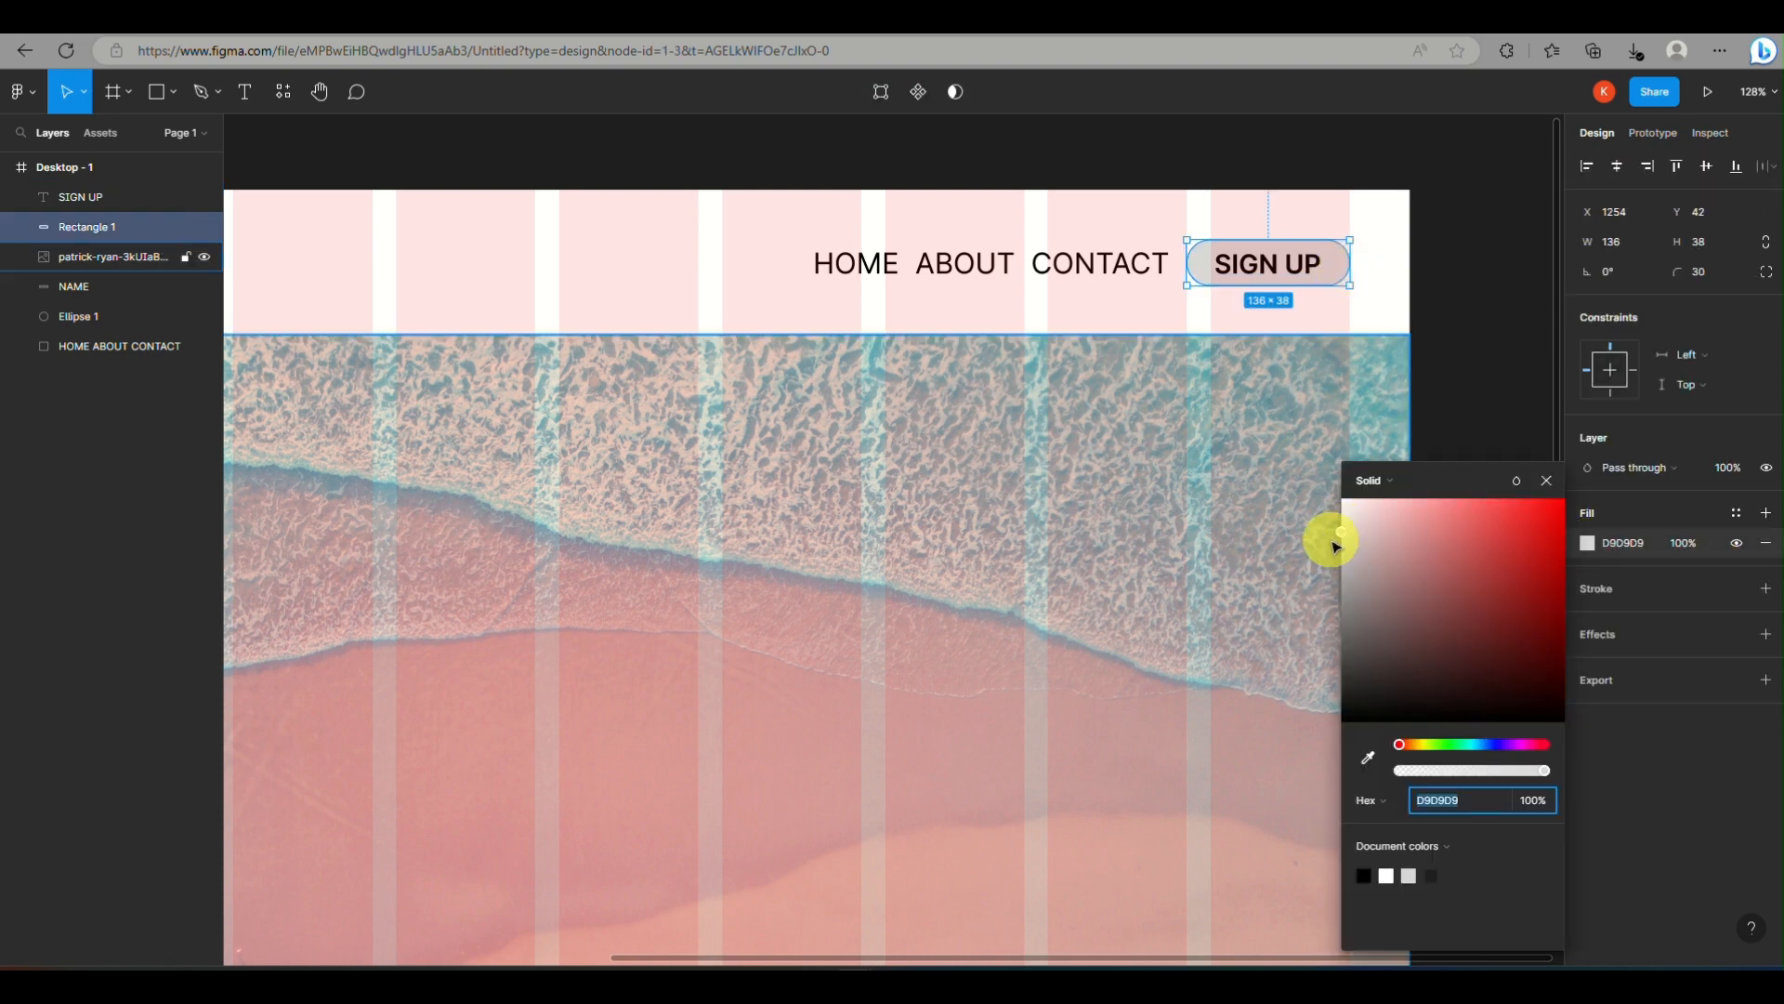
click(1367, 757)
click(1271, 748)
click(1503, 348)
Change the SIGN UP text color to white
click(1308, 288)
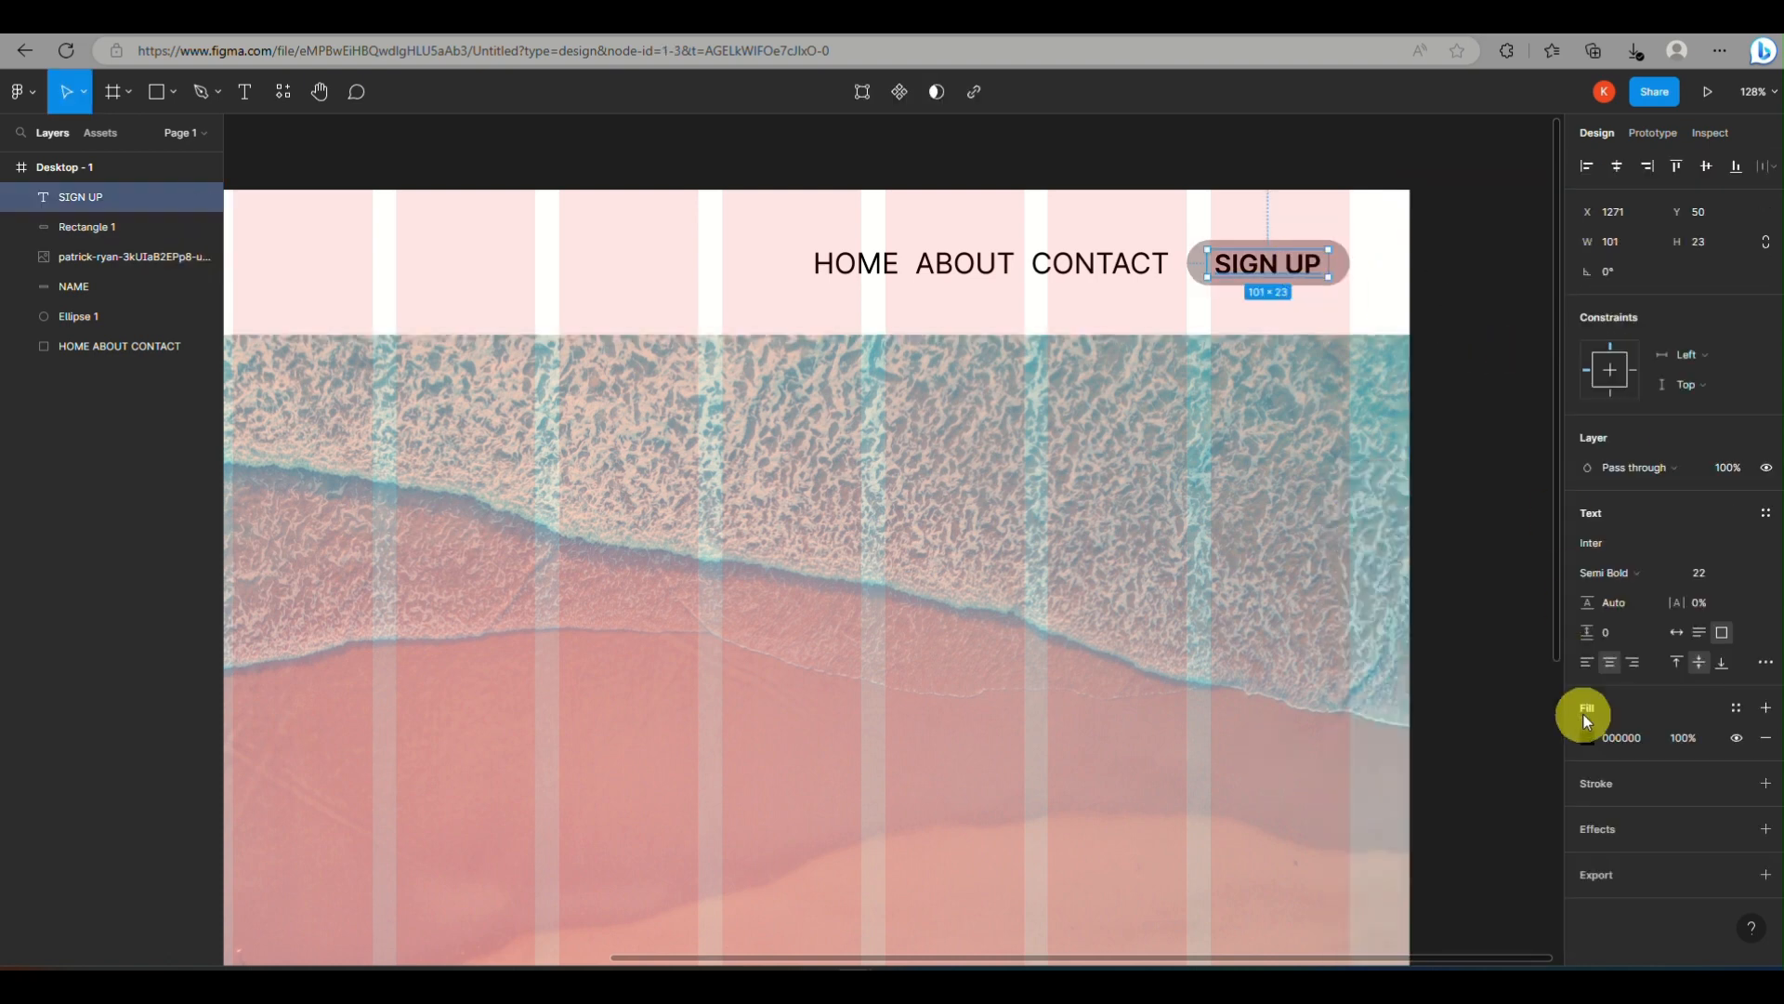
click(1587, 737)
drag(1343, 715, 1566, 599)
drag(1344, 662, 1342, 488)
click(1545, 481)
click(1487, 450)
Add the white, right-aligned paragraph starting "Immerse yourself in the blissful tranquility" over the beach image, in a box about 577 × 262
scroll(1036, 381, down, 5)
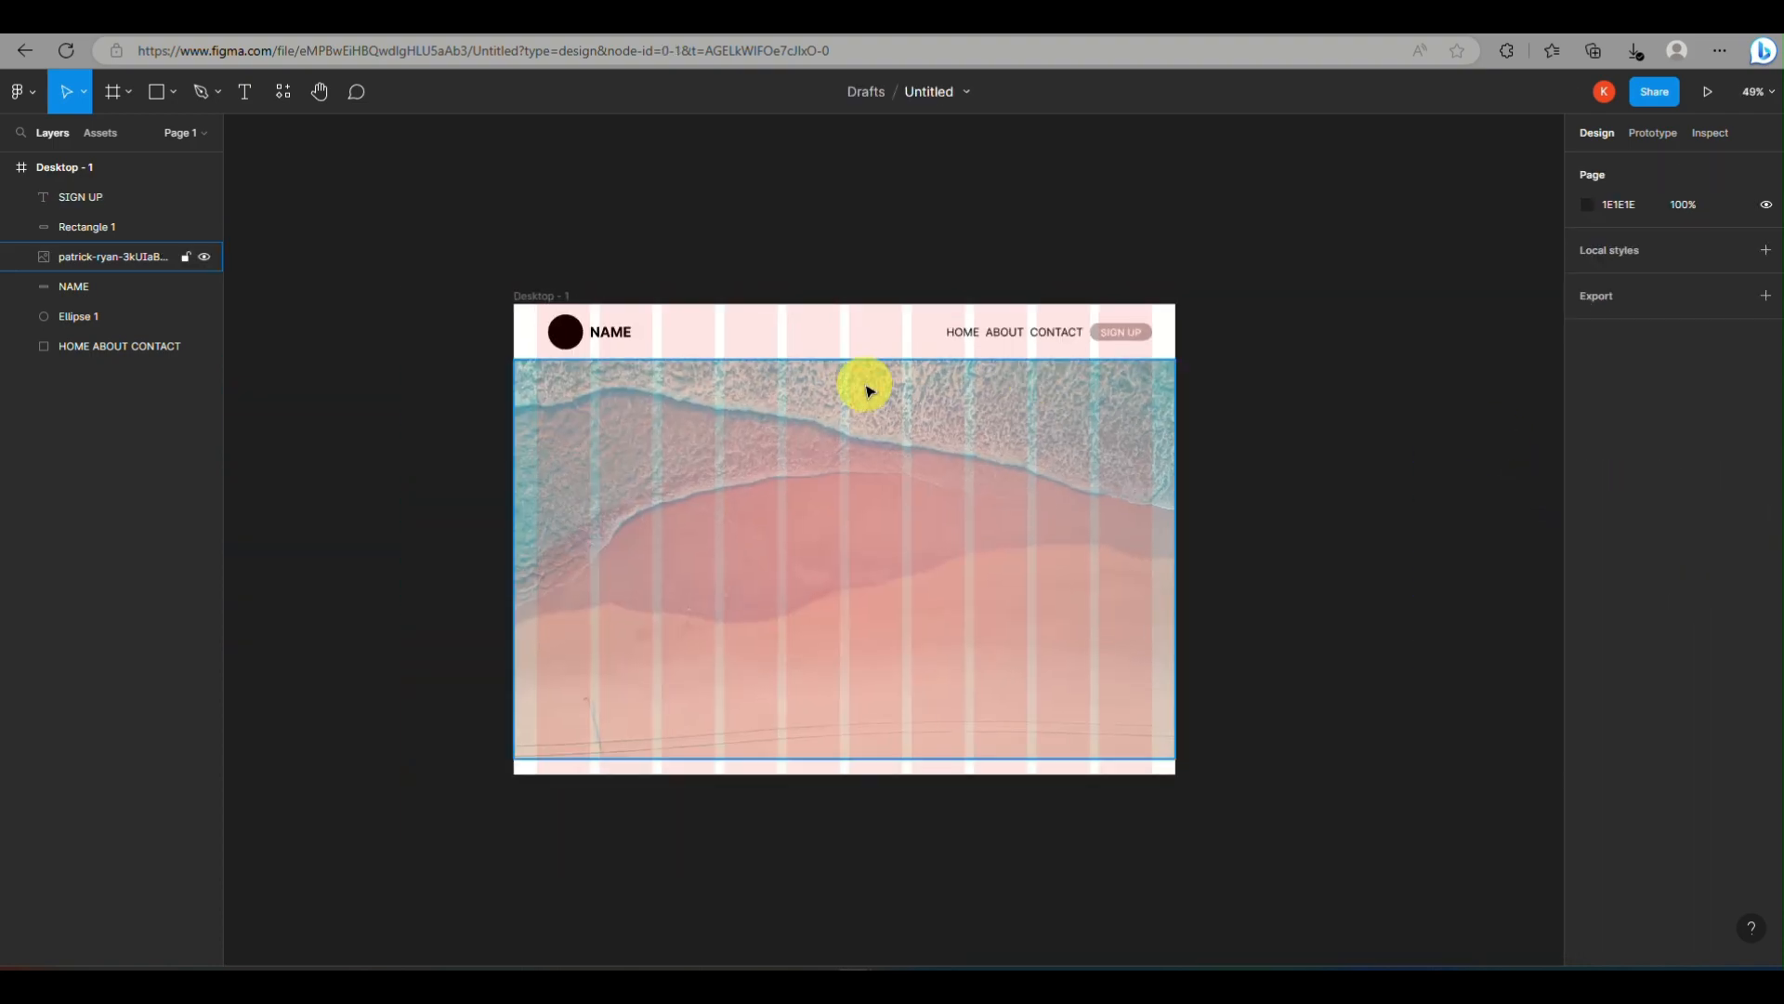
click(864, 387)
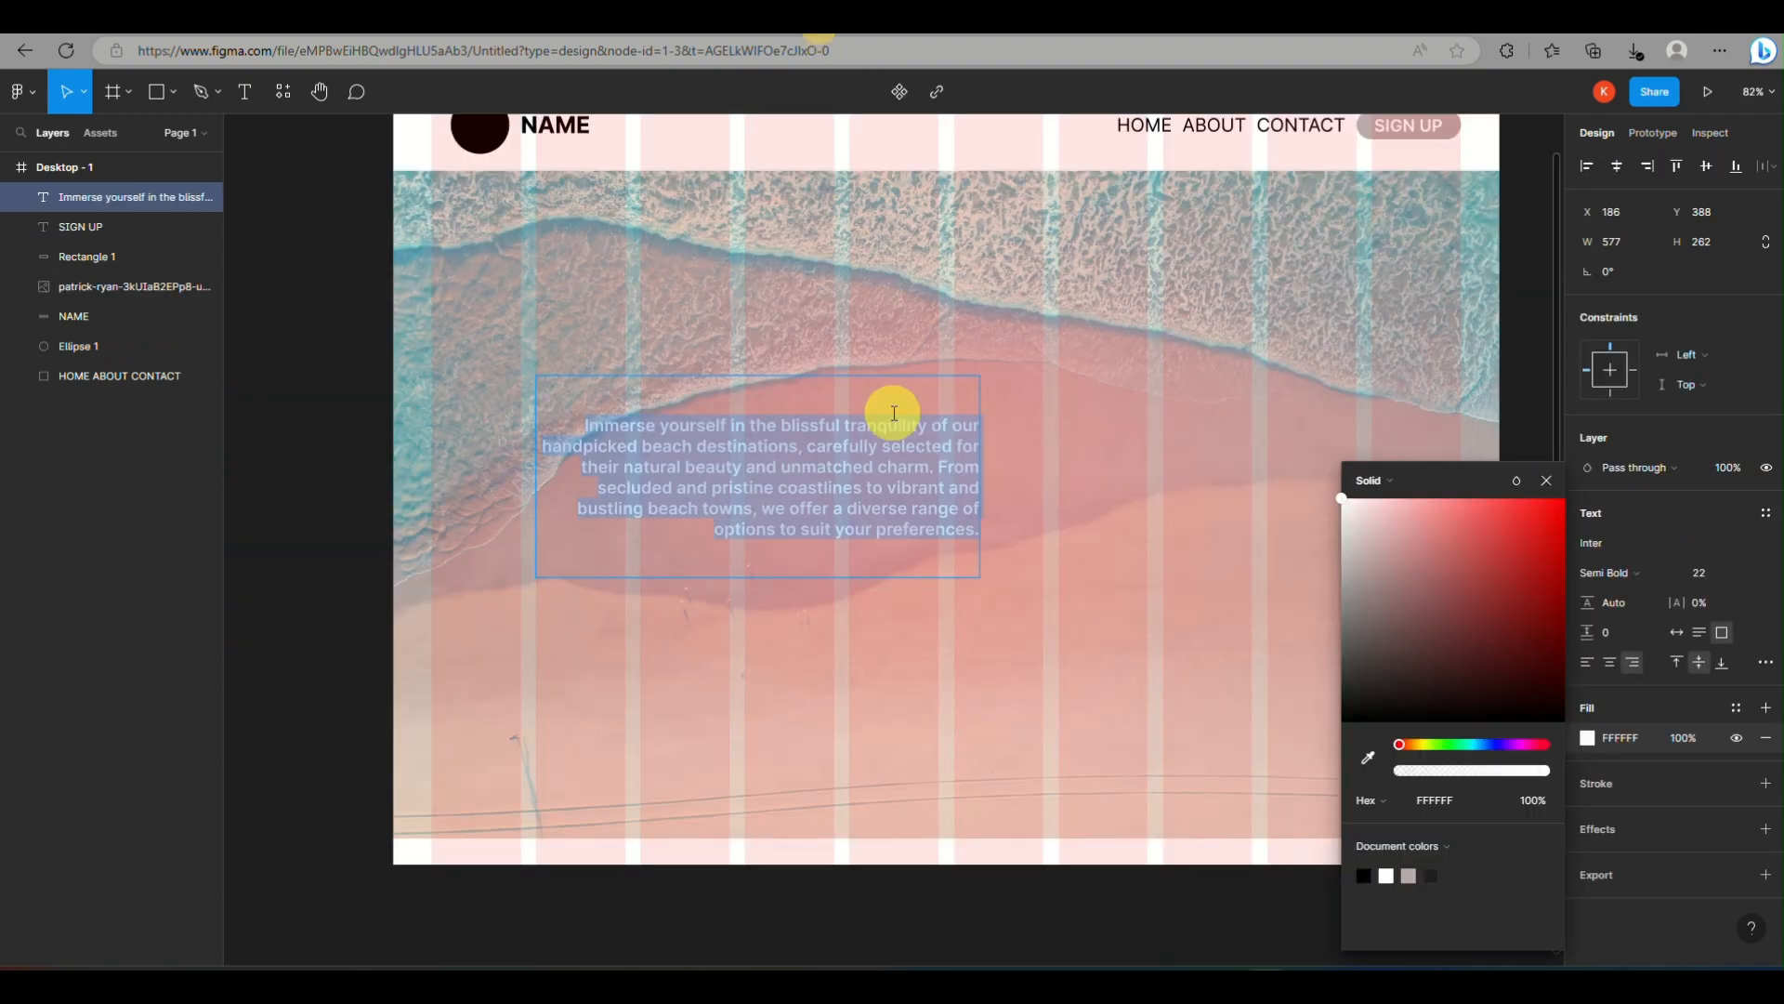
scroll(920, 325, up, 2)
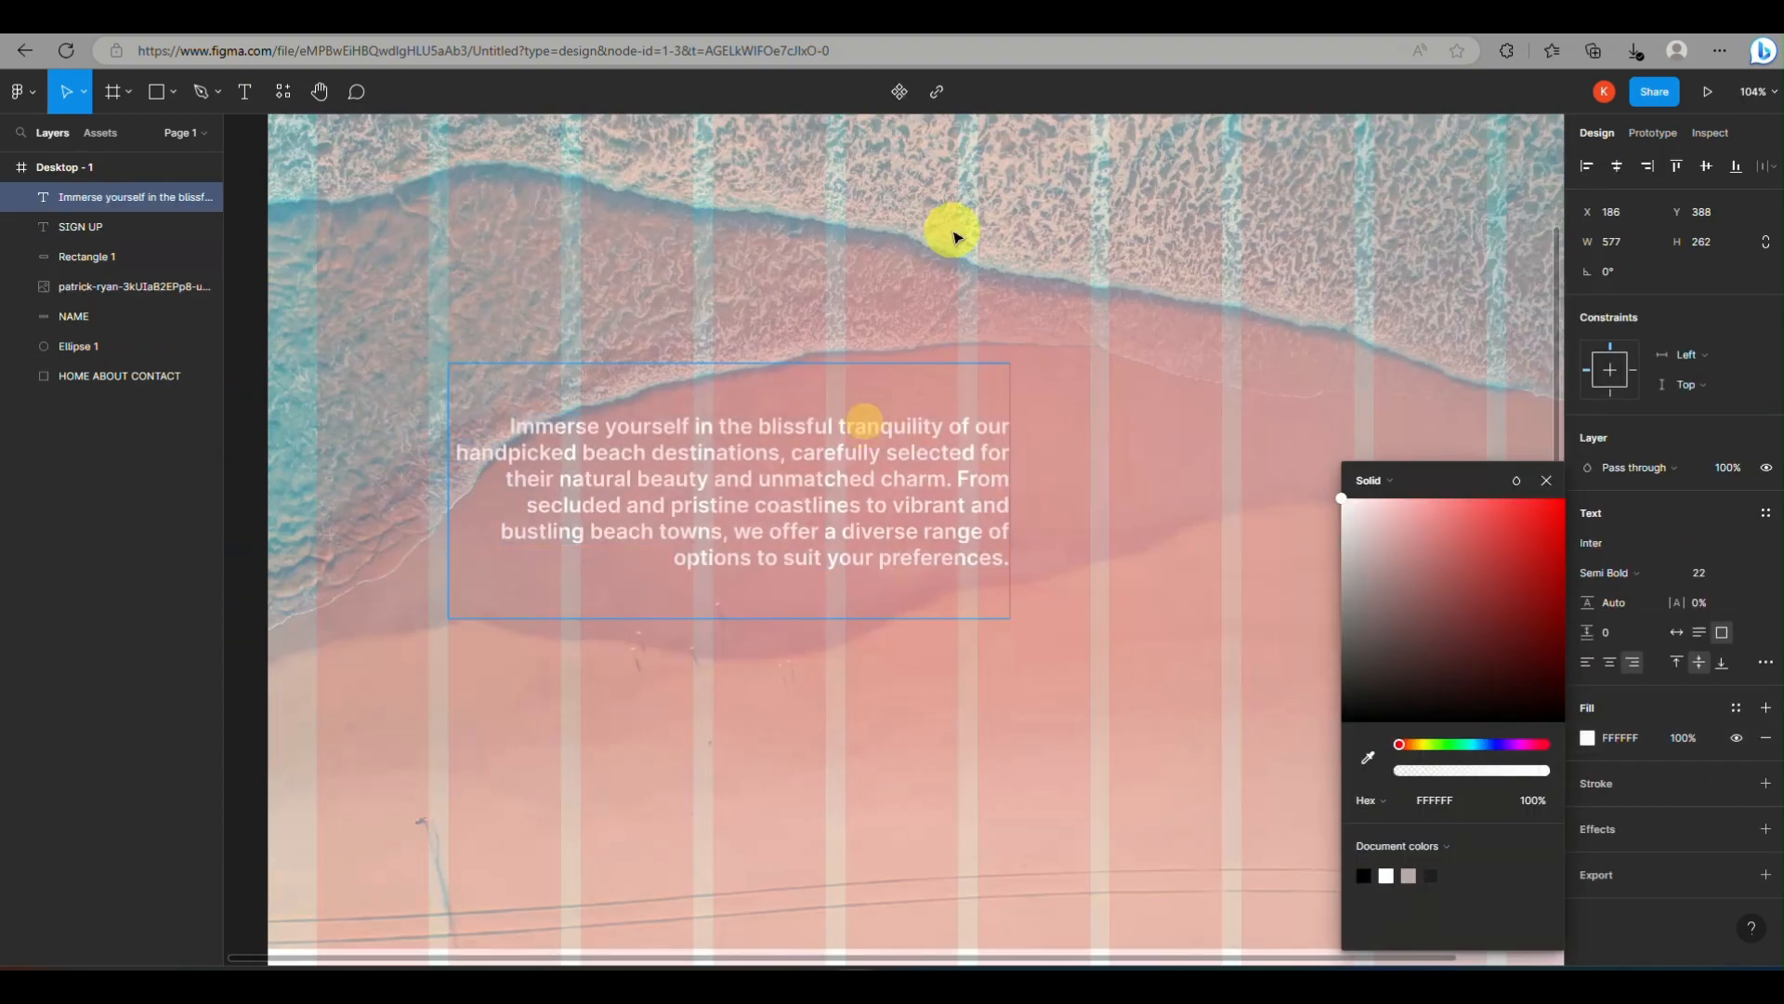
Move the paragraph text box over the beach image to X 148, Y 381
scroll(1007, 462, down, 4)
scroll(878, 376, up, 2)
drag(672, 419, 647, 414)
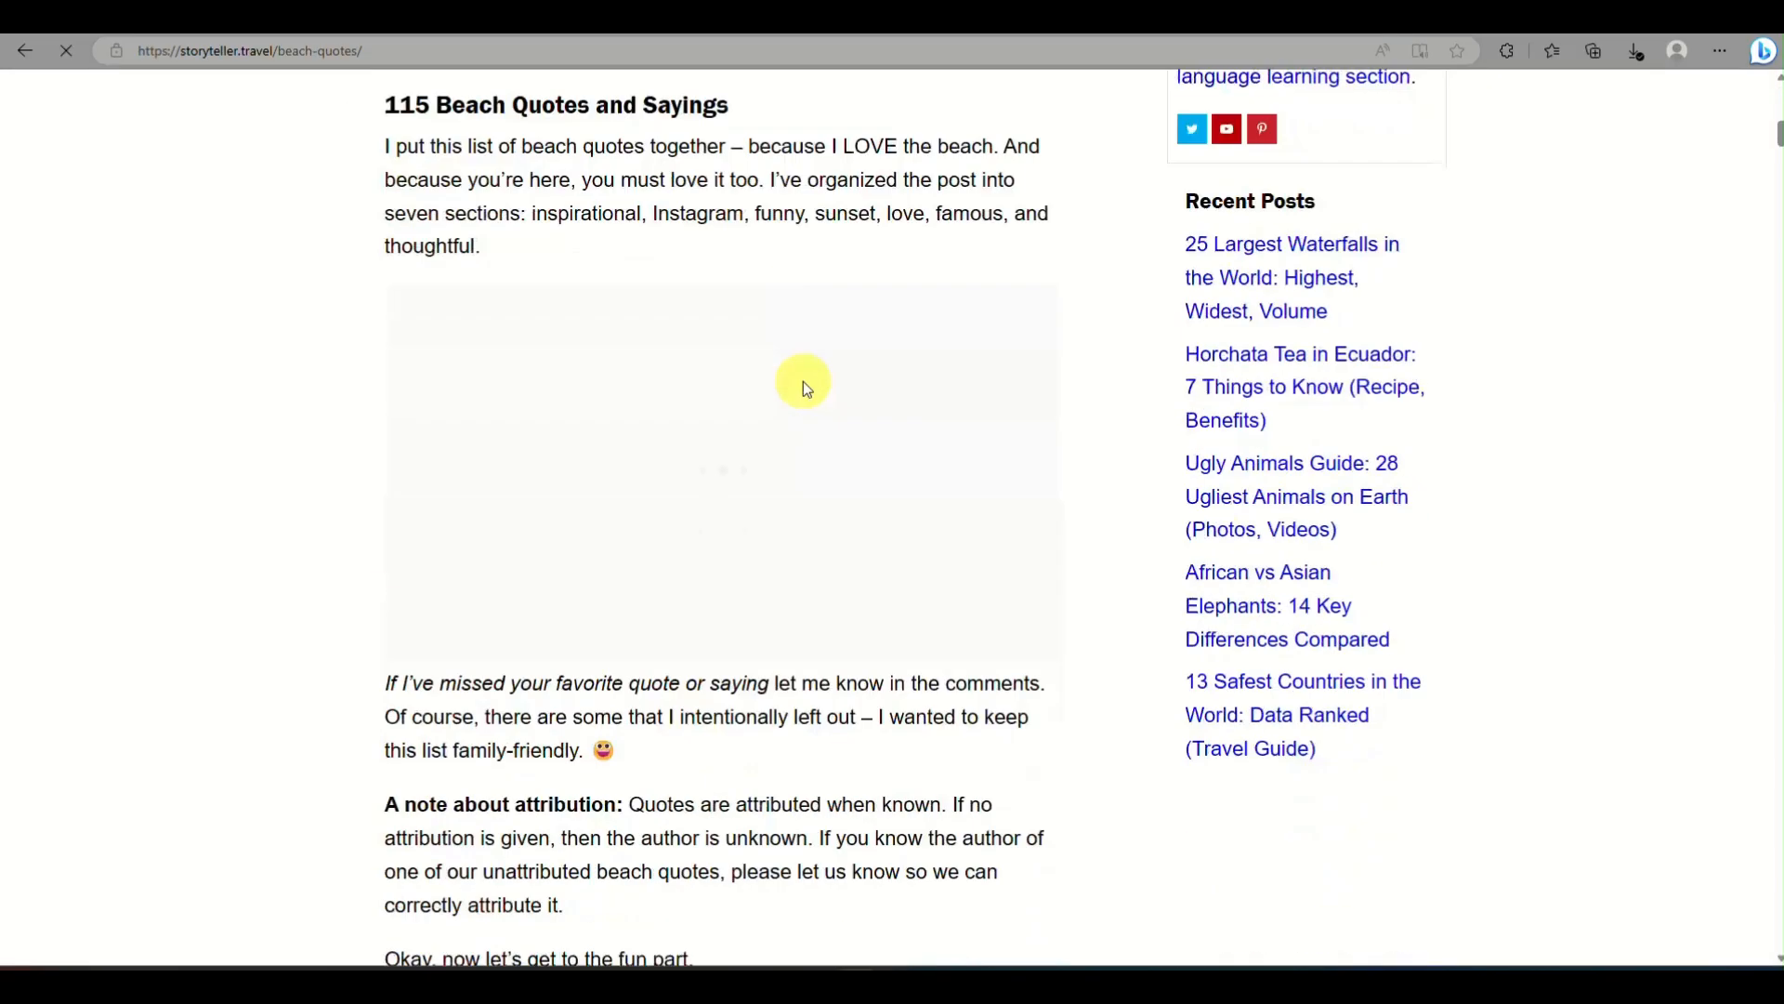
Open the storyteller.travel beach quotes from the slogan search and select the slogan "Best Escape Anyone Can Have."
scroll(800, 384, down, 8)
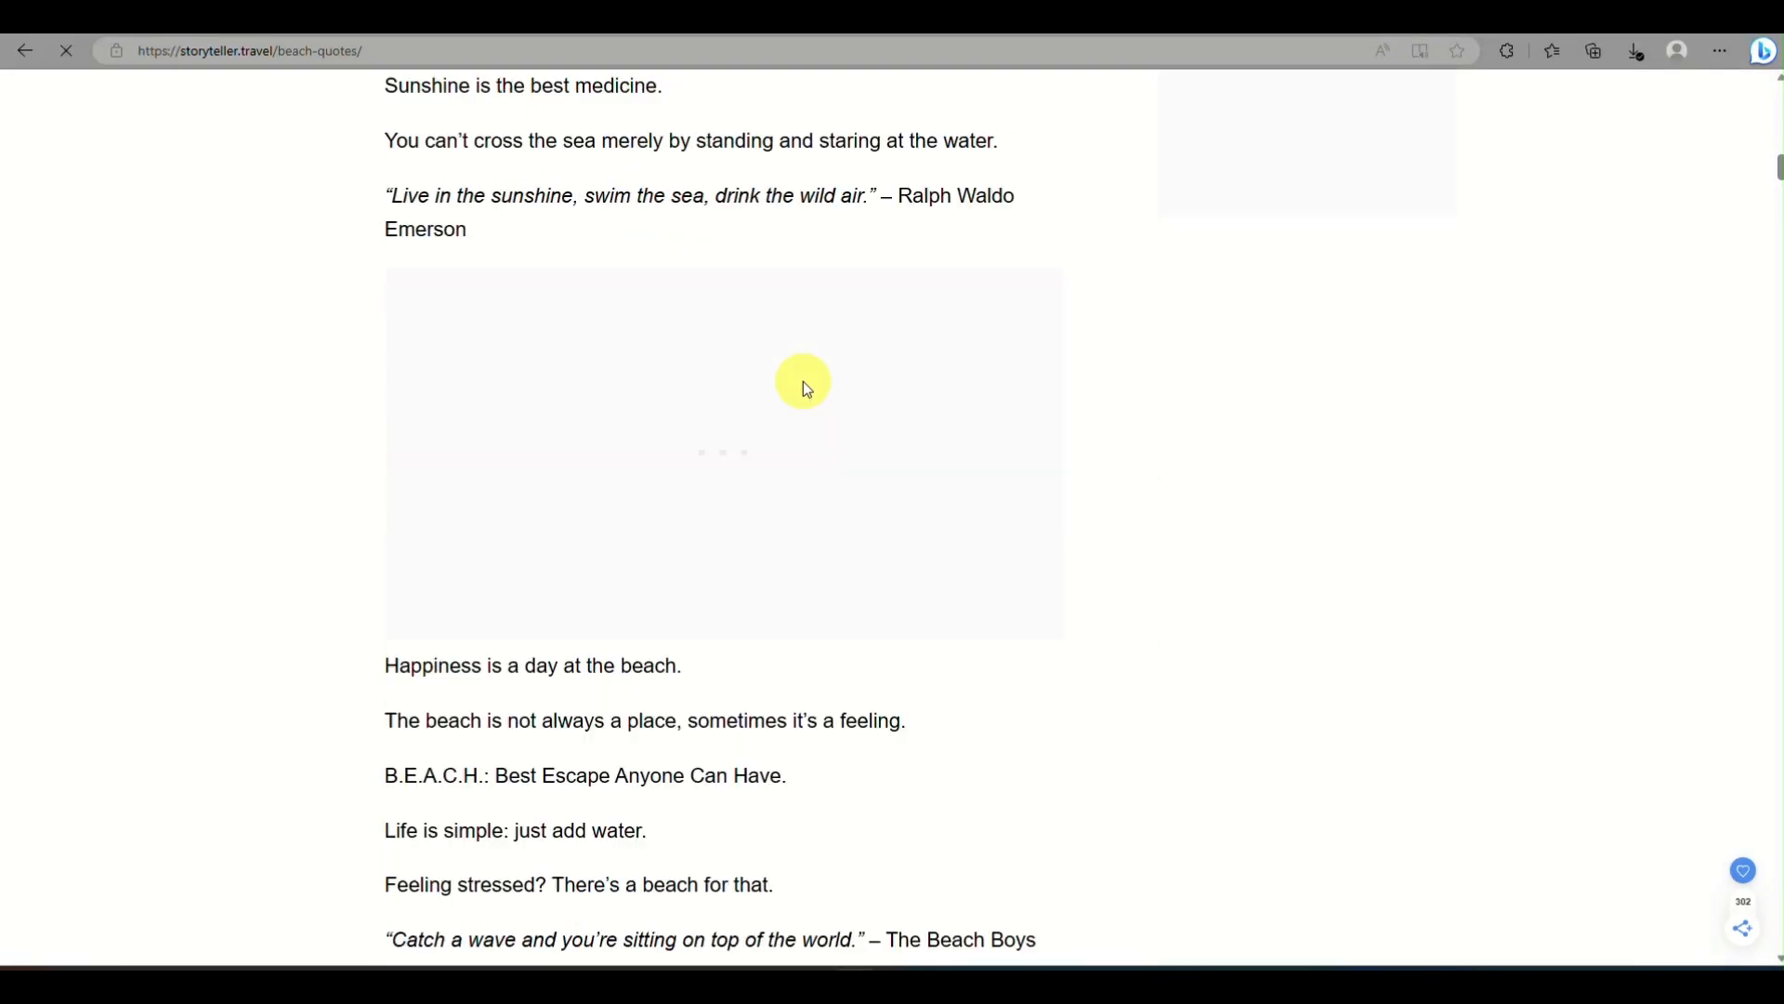
drag(495, 643, 815, 646)
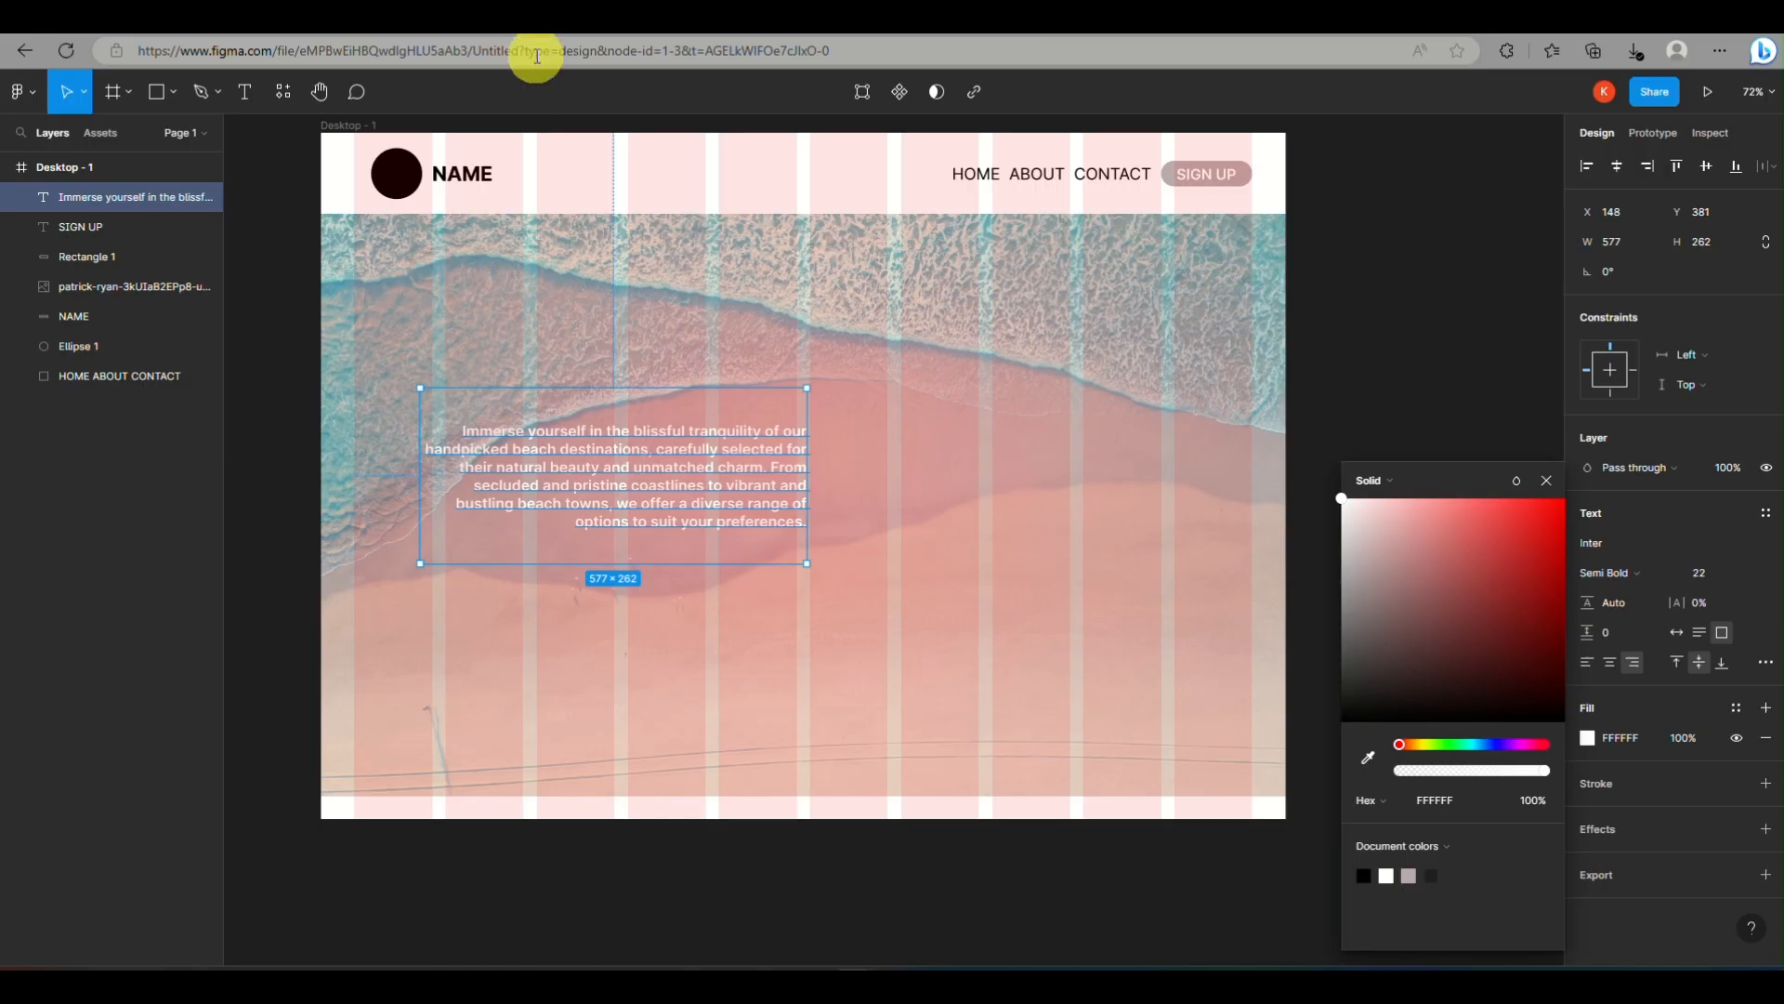
Switch back to Figma and add a text box about 411 × 241 beside the paragraph, filled with the clipboard text
click(244, 91)
drag(823, 396, 911, 571)
text(Immerse yourself in the blissful tranquility of our handpicked beach destinations, carefully selected for their natural beauty and unmatched charm. From secluded and pristine coastlines to vibrant and bustling beach towns, we offer a diverse range of options to suit your preferences.)
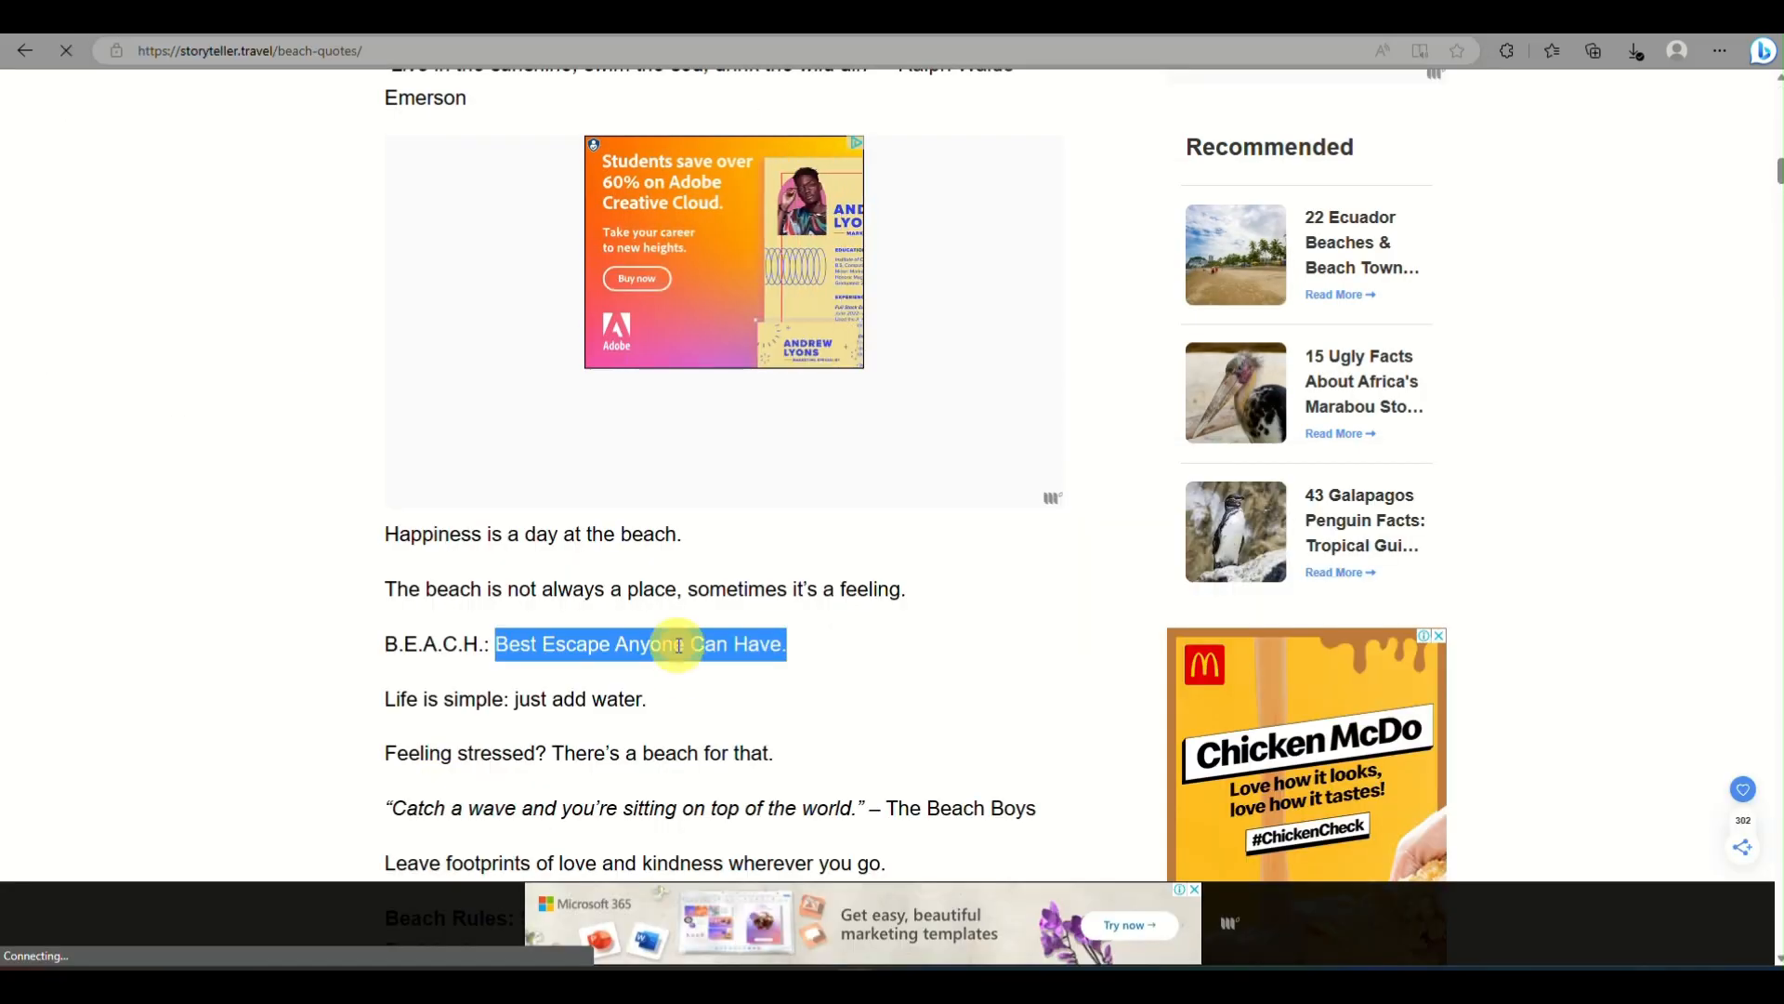
Replace the new box's text with the copied slogan "Best Escape Anyone Can Have." and align it left
right_click(679, 645)
click(757, 251)
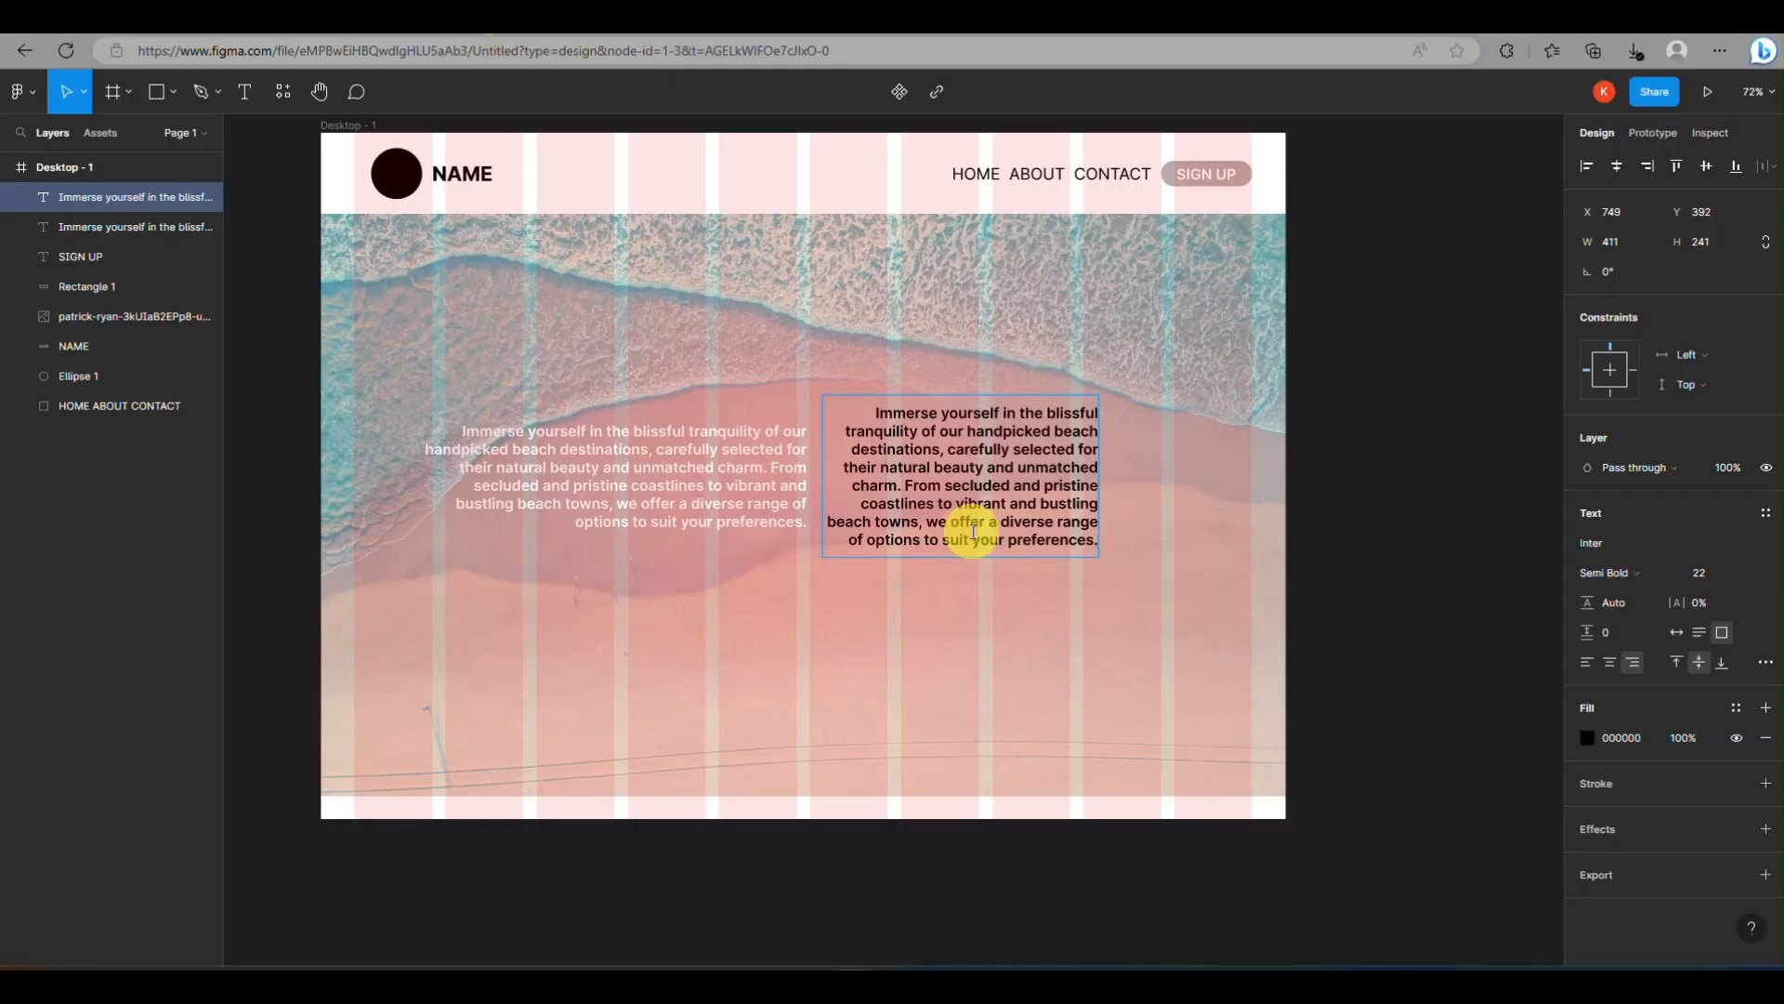
key(ctrl+a)
key(ctrl+v)
click(1587, 661)
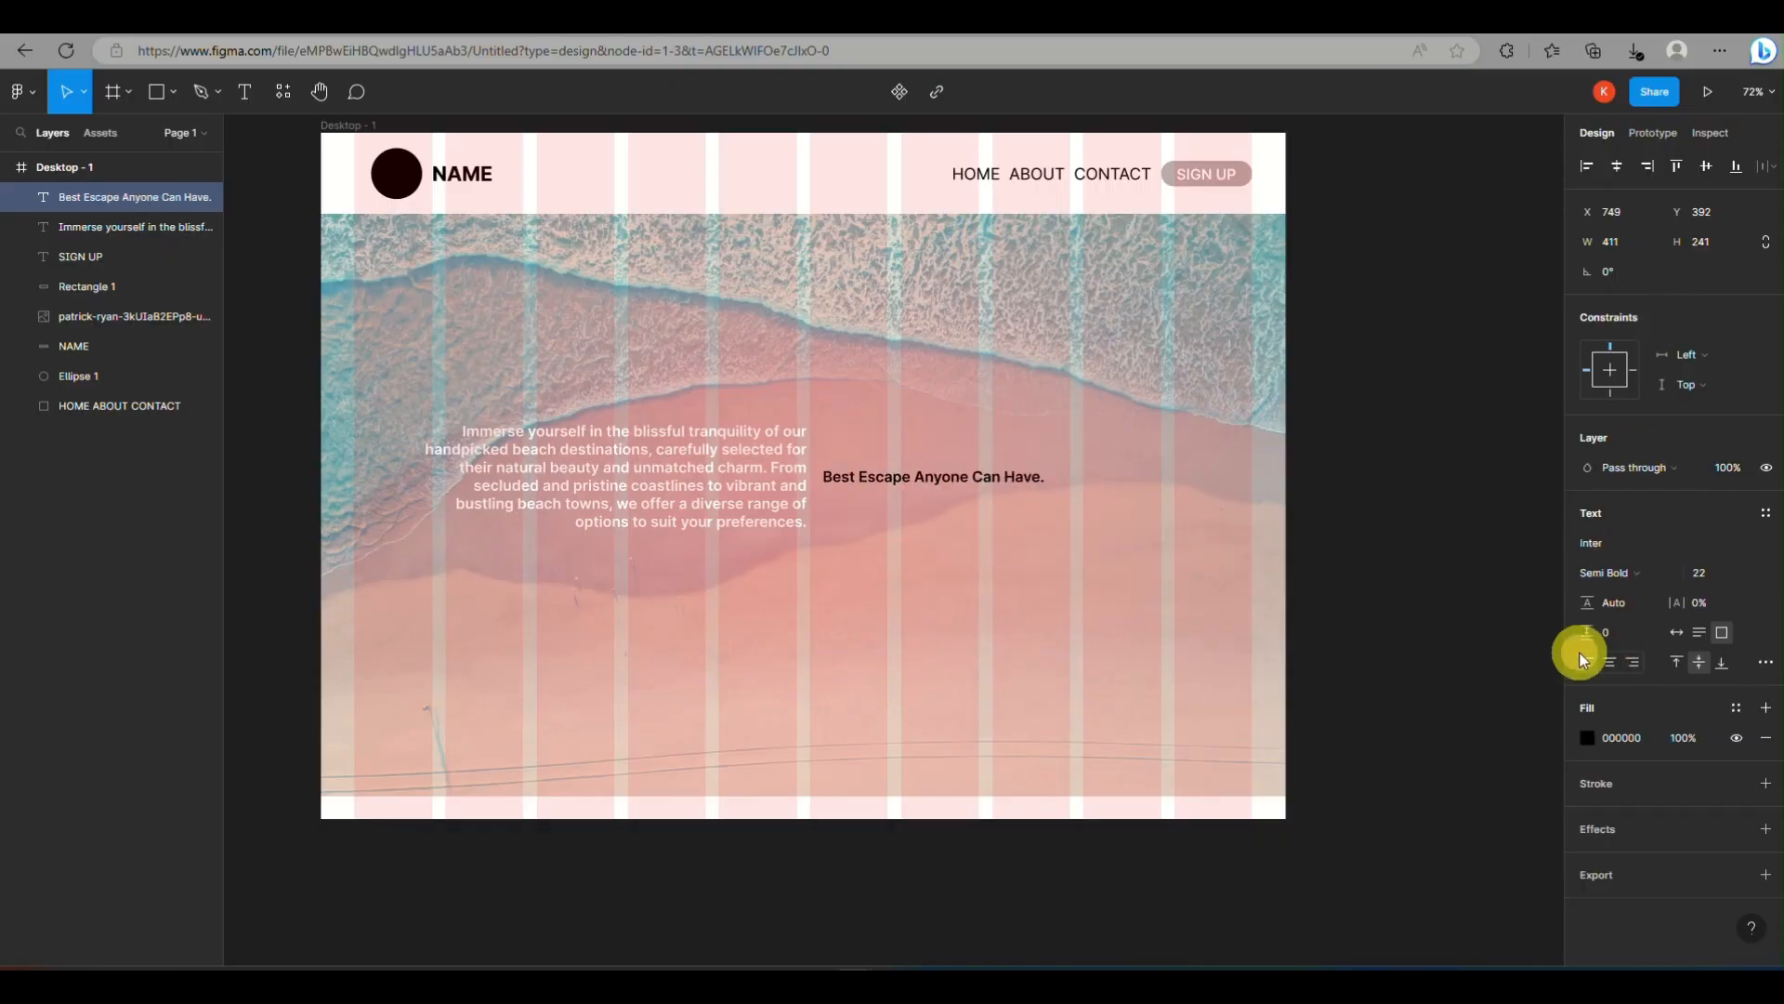
Set the slogan text to Extra Bold and color it white (FFFFFF)
drag(824, 477, 1118, 497)
click(1613, 577)
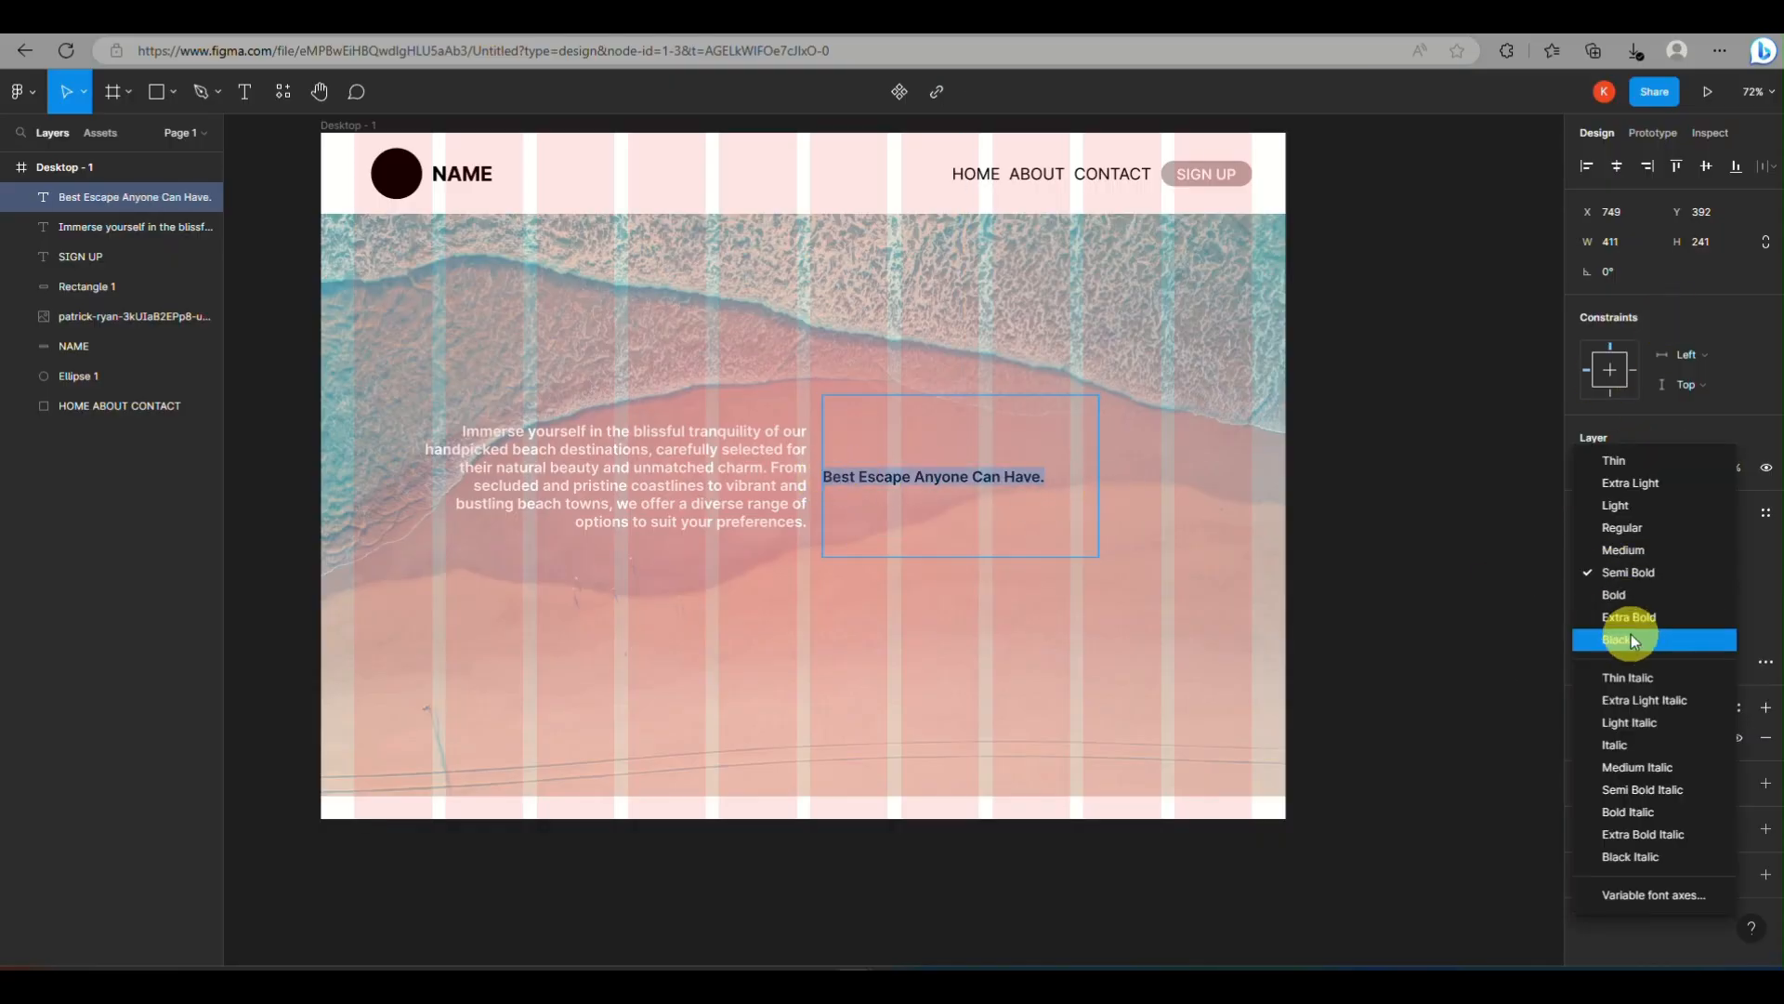
click(1621, 616)
click(1587, 737)
drag(1342, 717, 1301, 479)
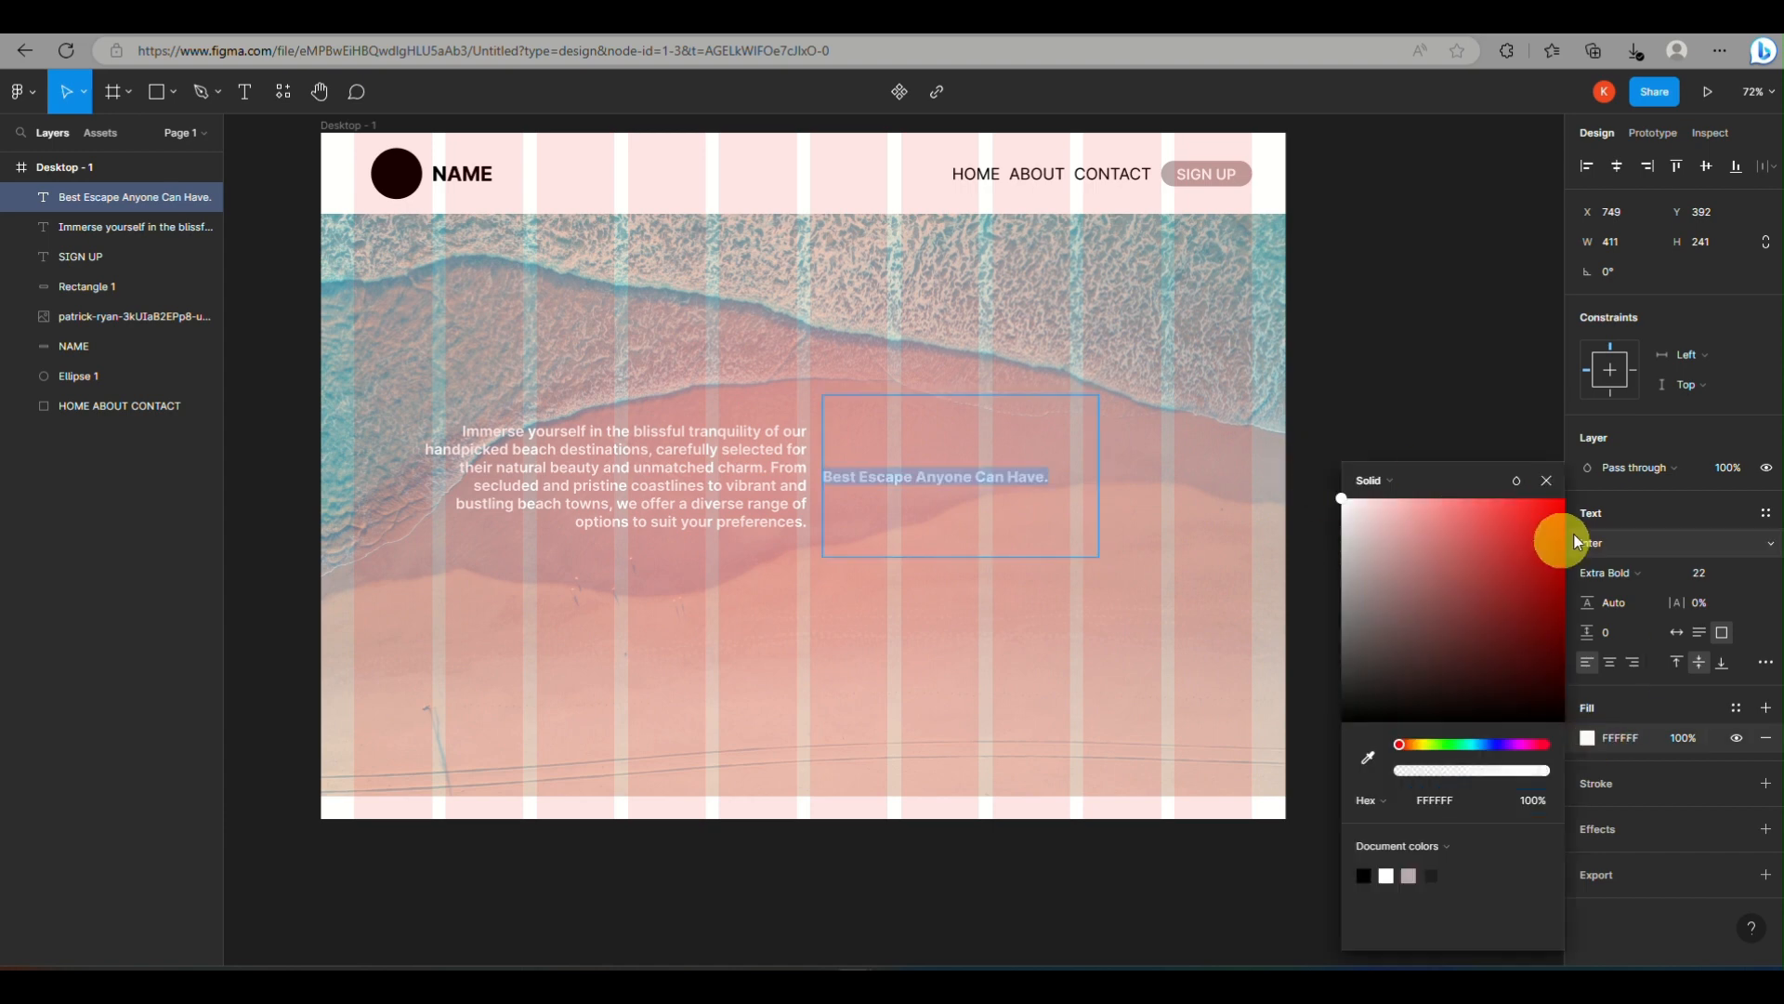
Try font sizes 100 and 70 on the slogan, and set its size to 50
click(1710, 571)
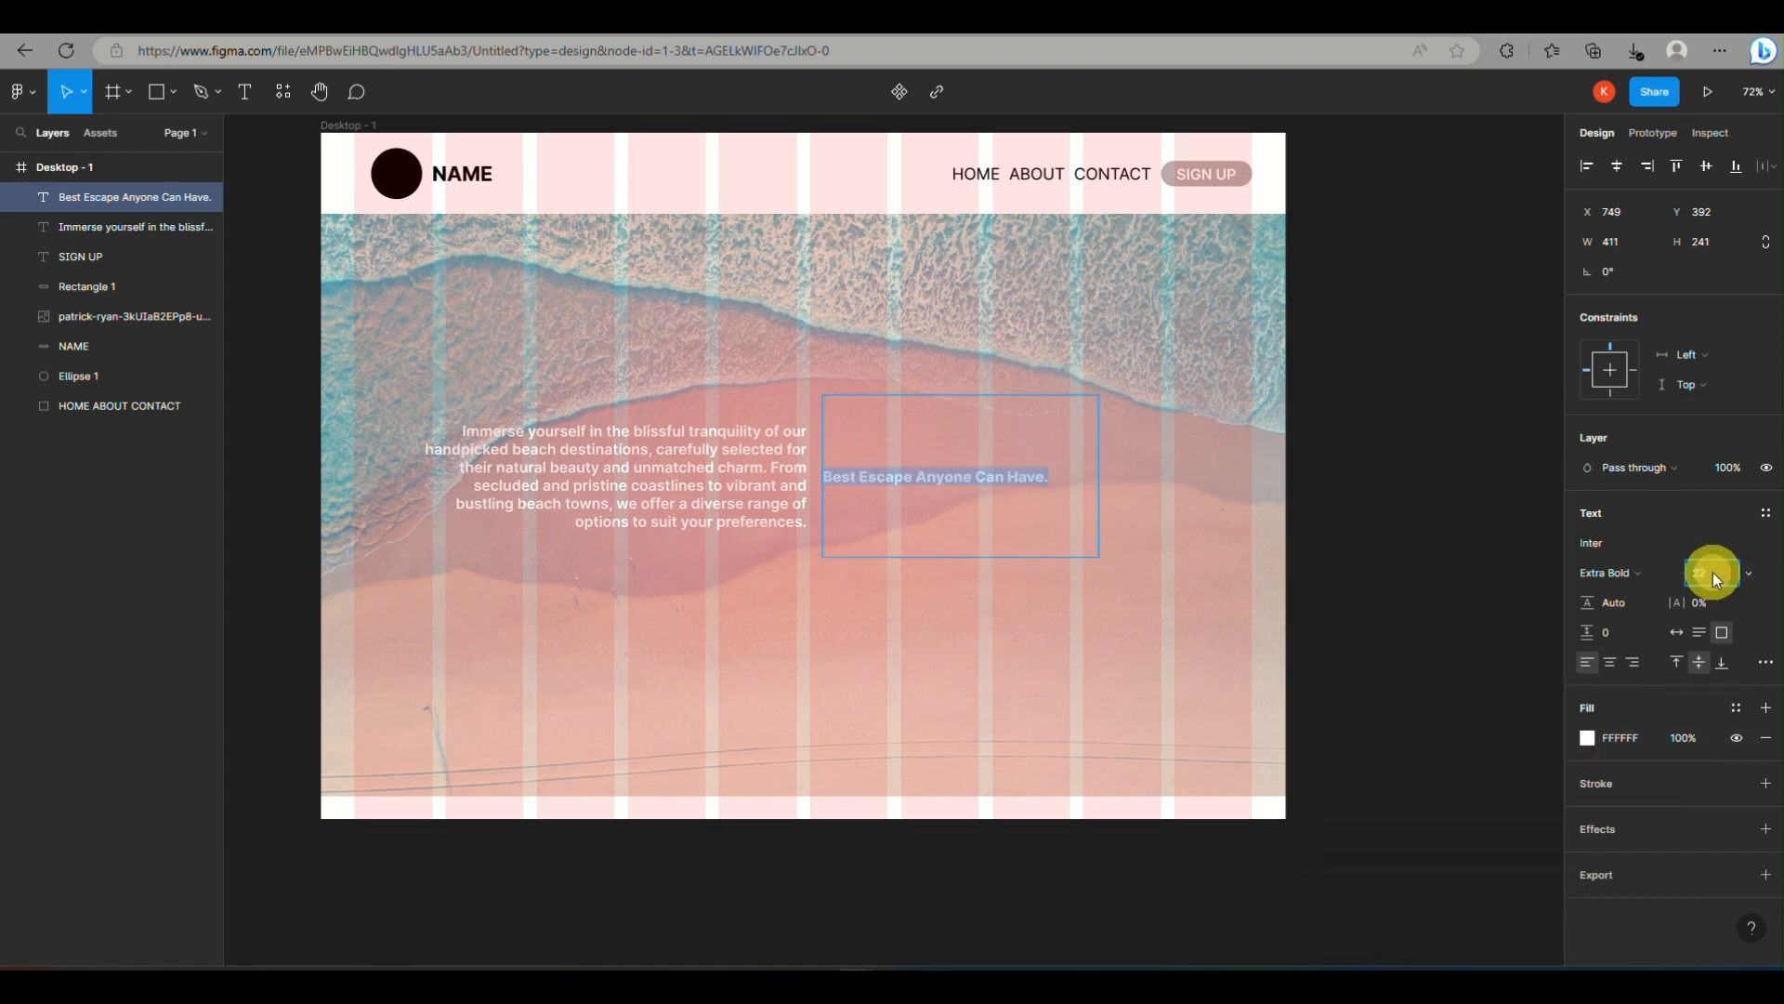
text(100)
key(Return)
click(1699, 574)
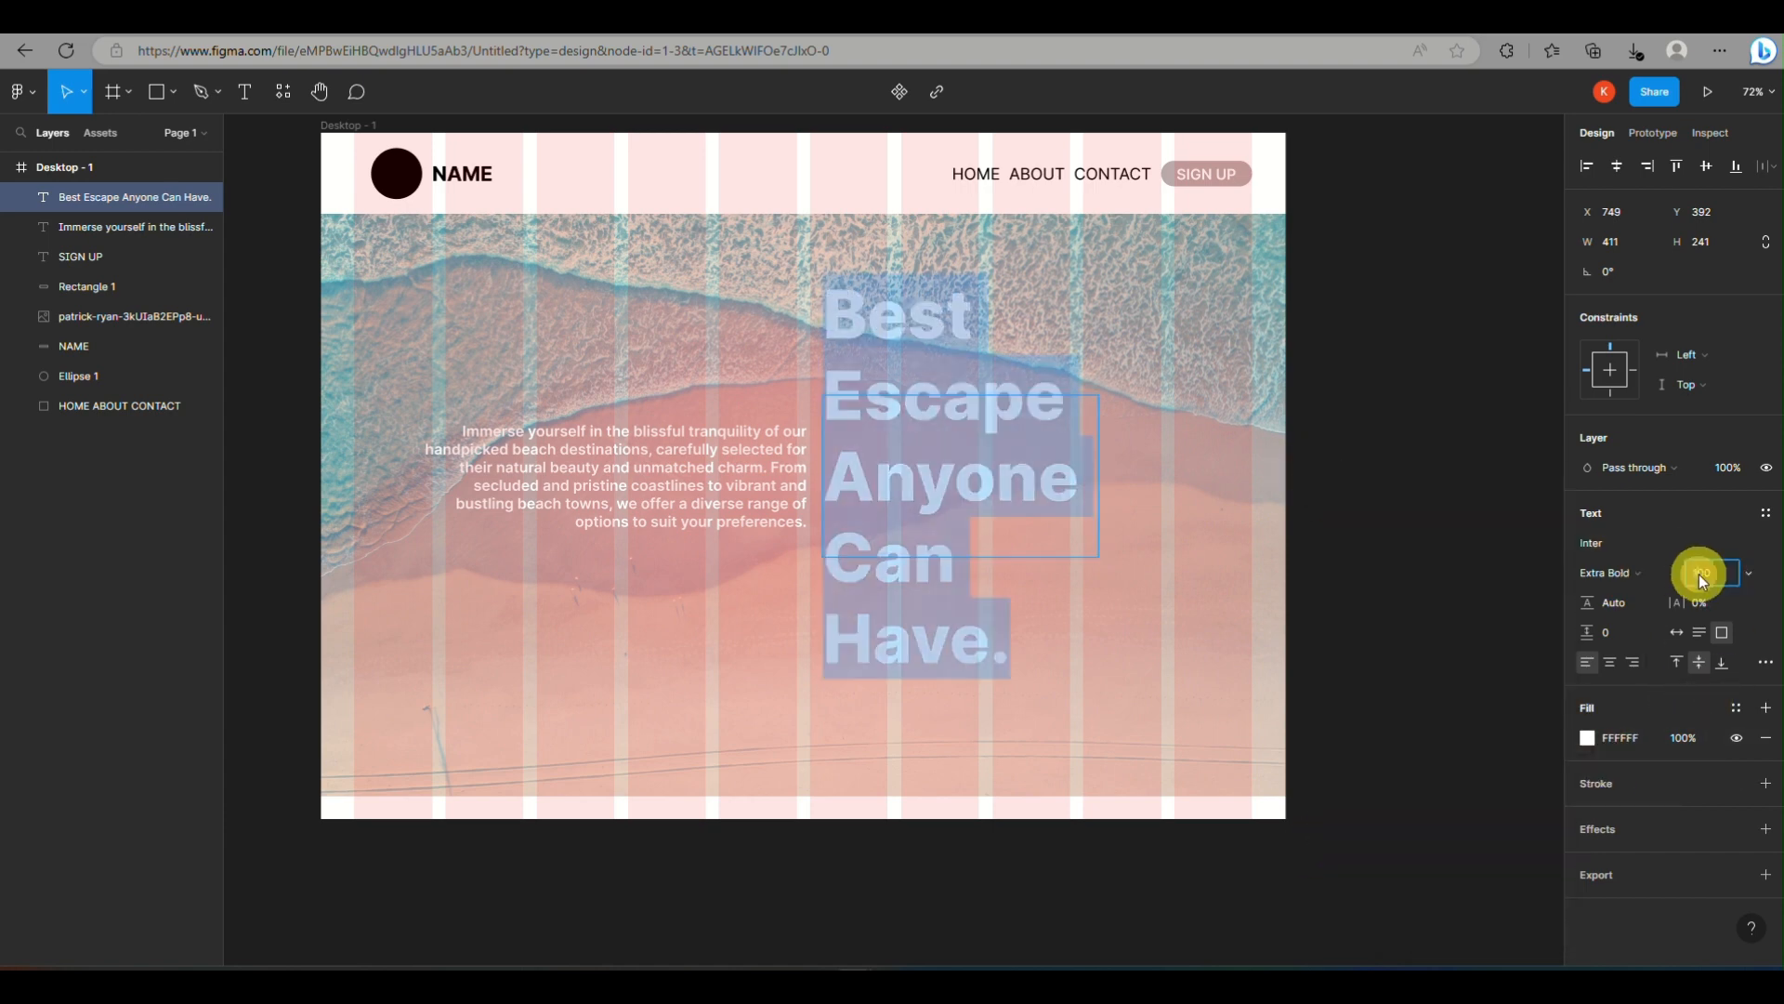
text(70)
key(Return)
text(50)
click(840, 465)
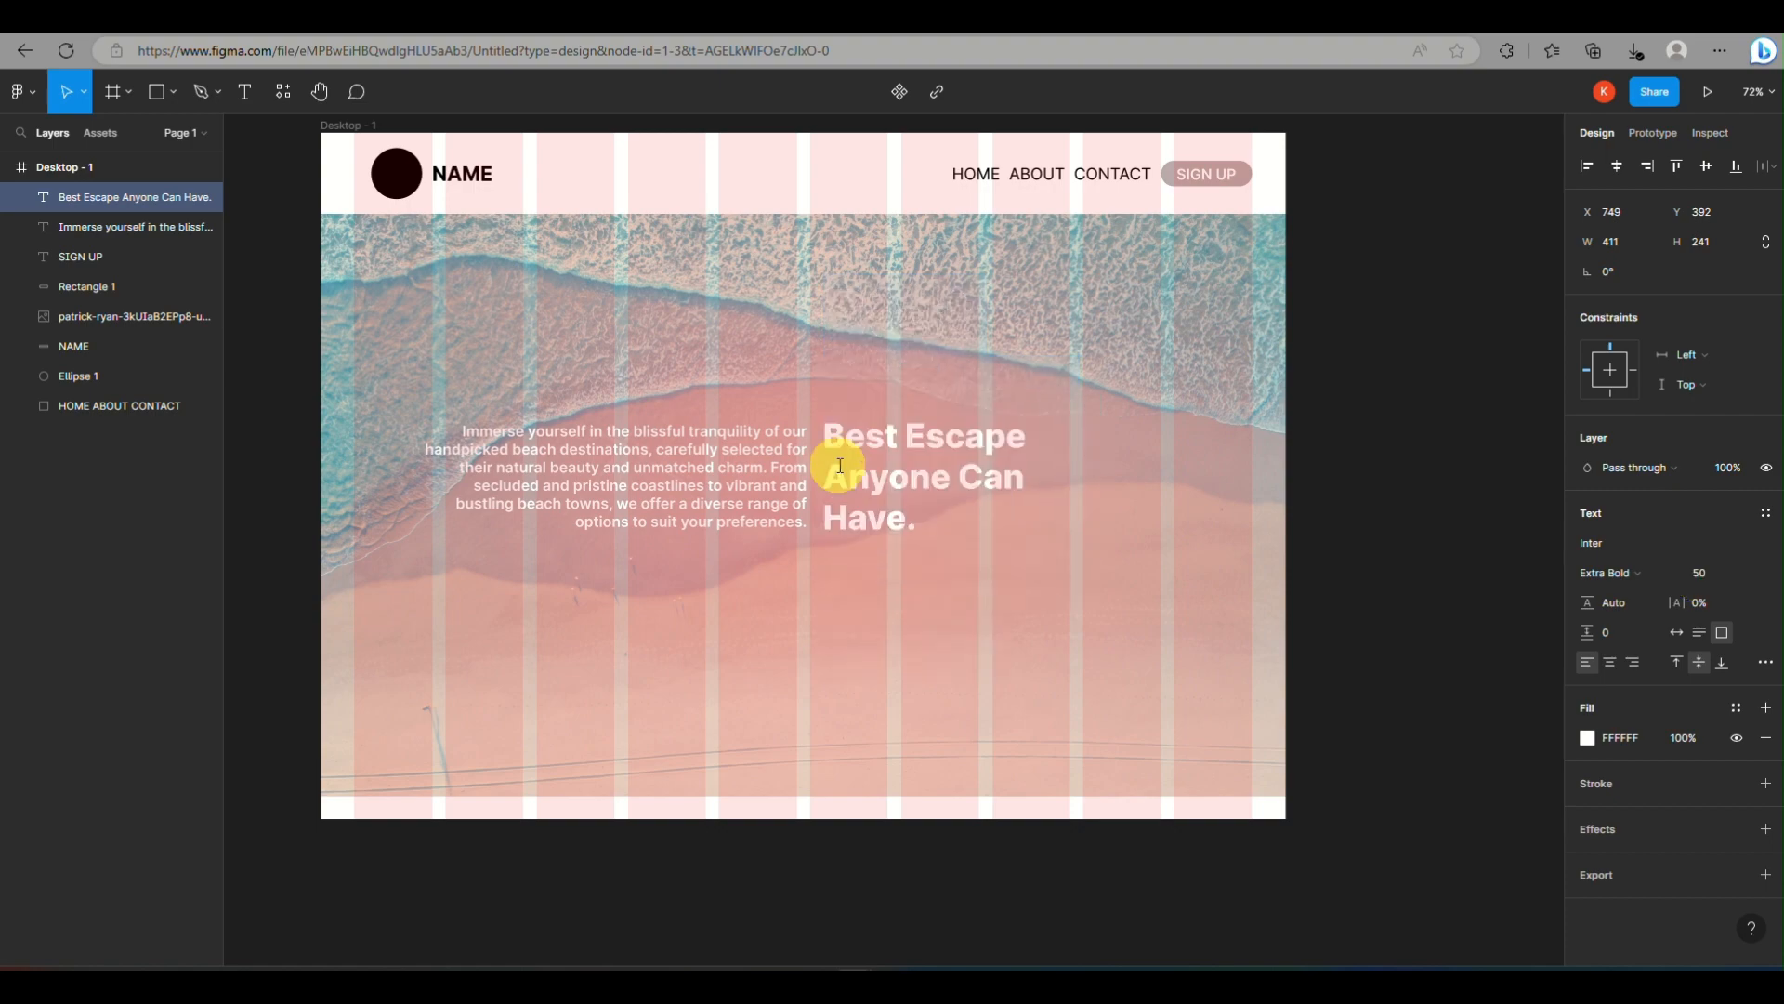
click(720, 549)
scroll(996, 358, down, 2)
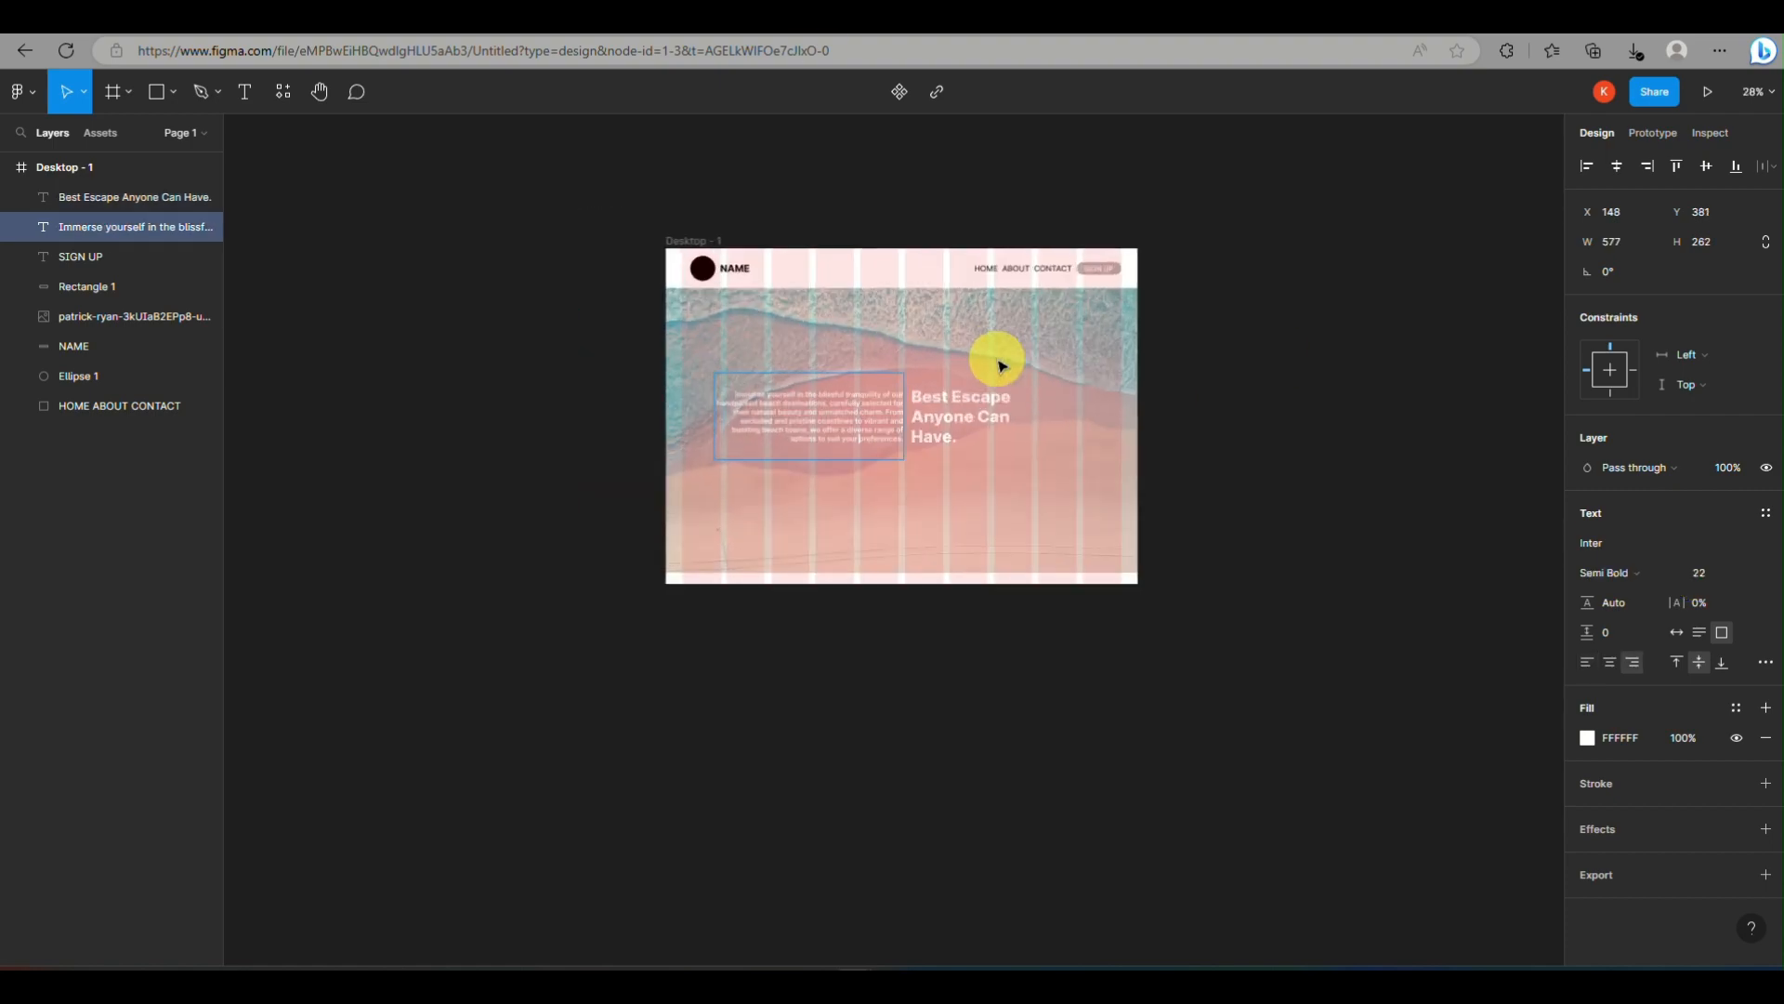
click(153, 96)
click(173, 92)
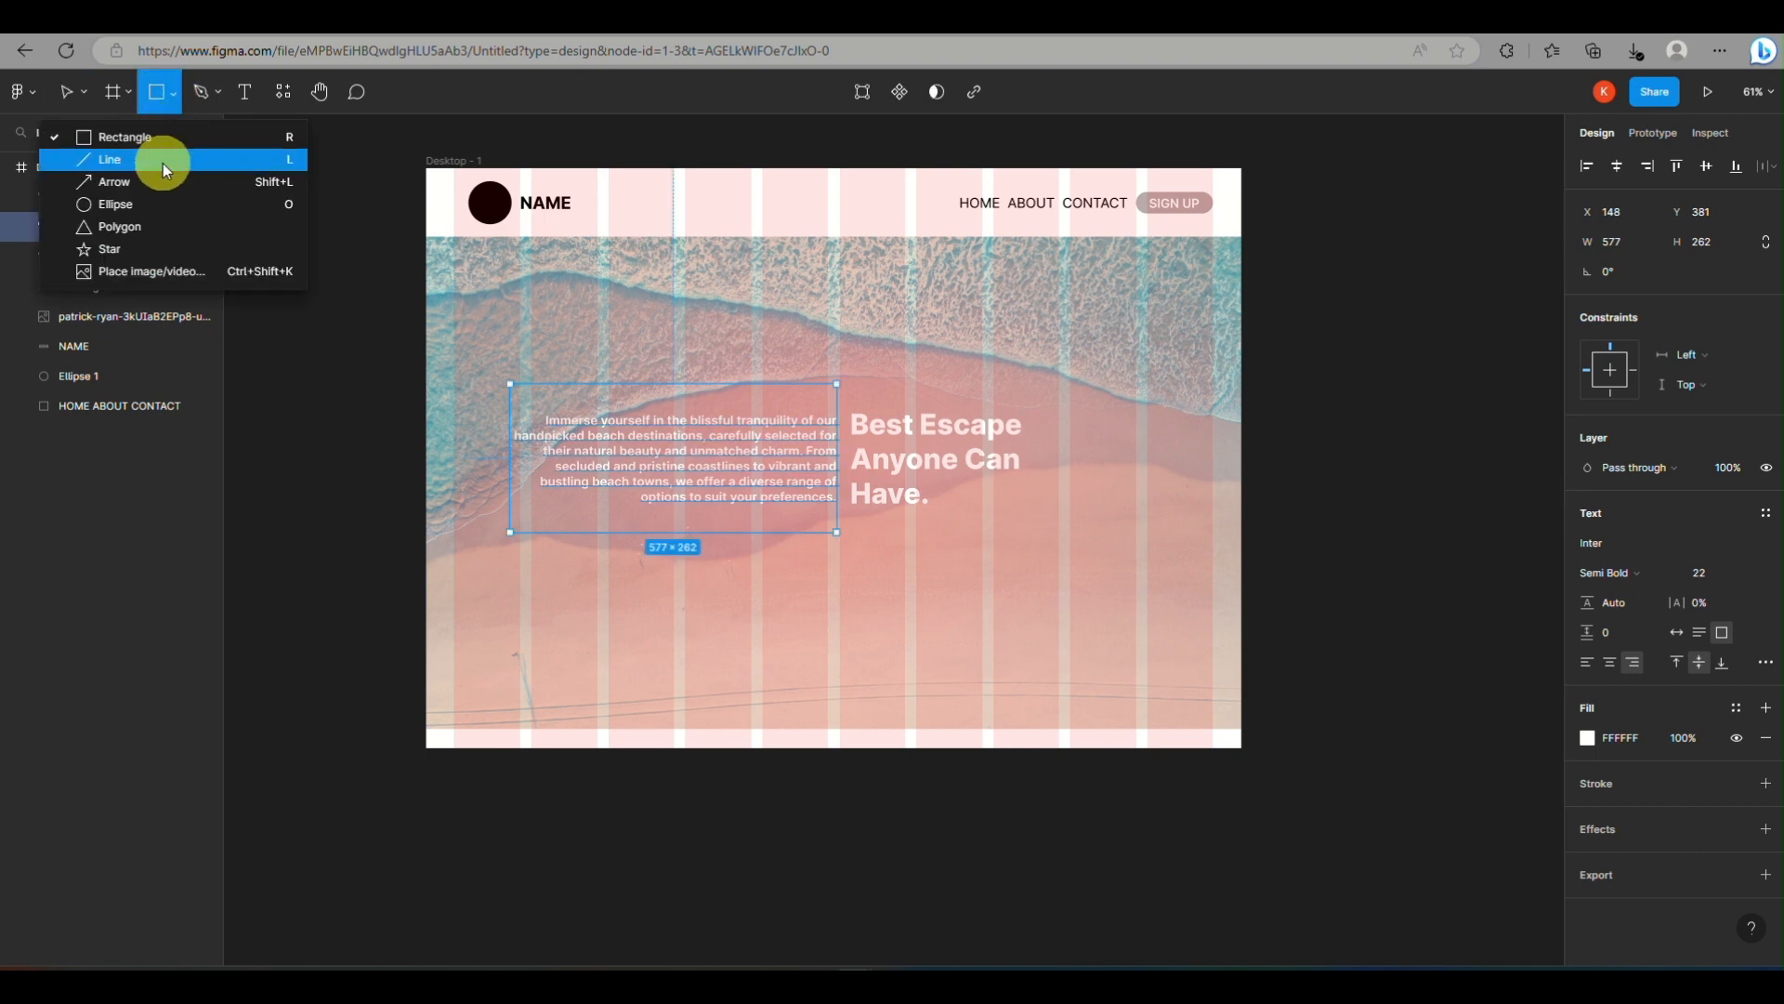
click(127, 205)
drag(1130, 613, 1193, 672)
key(ctrl+z)
click(148, 91)
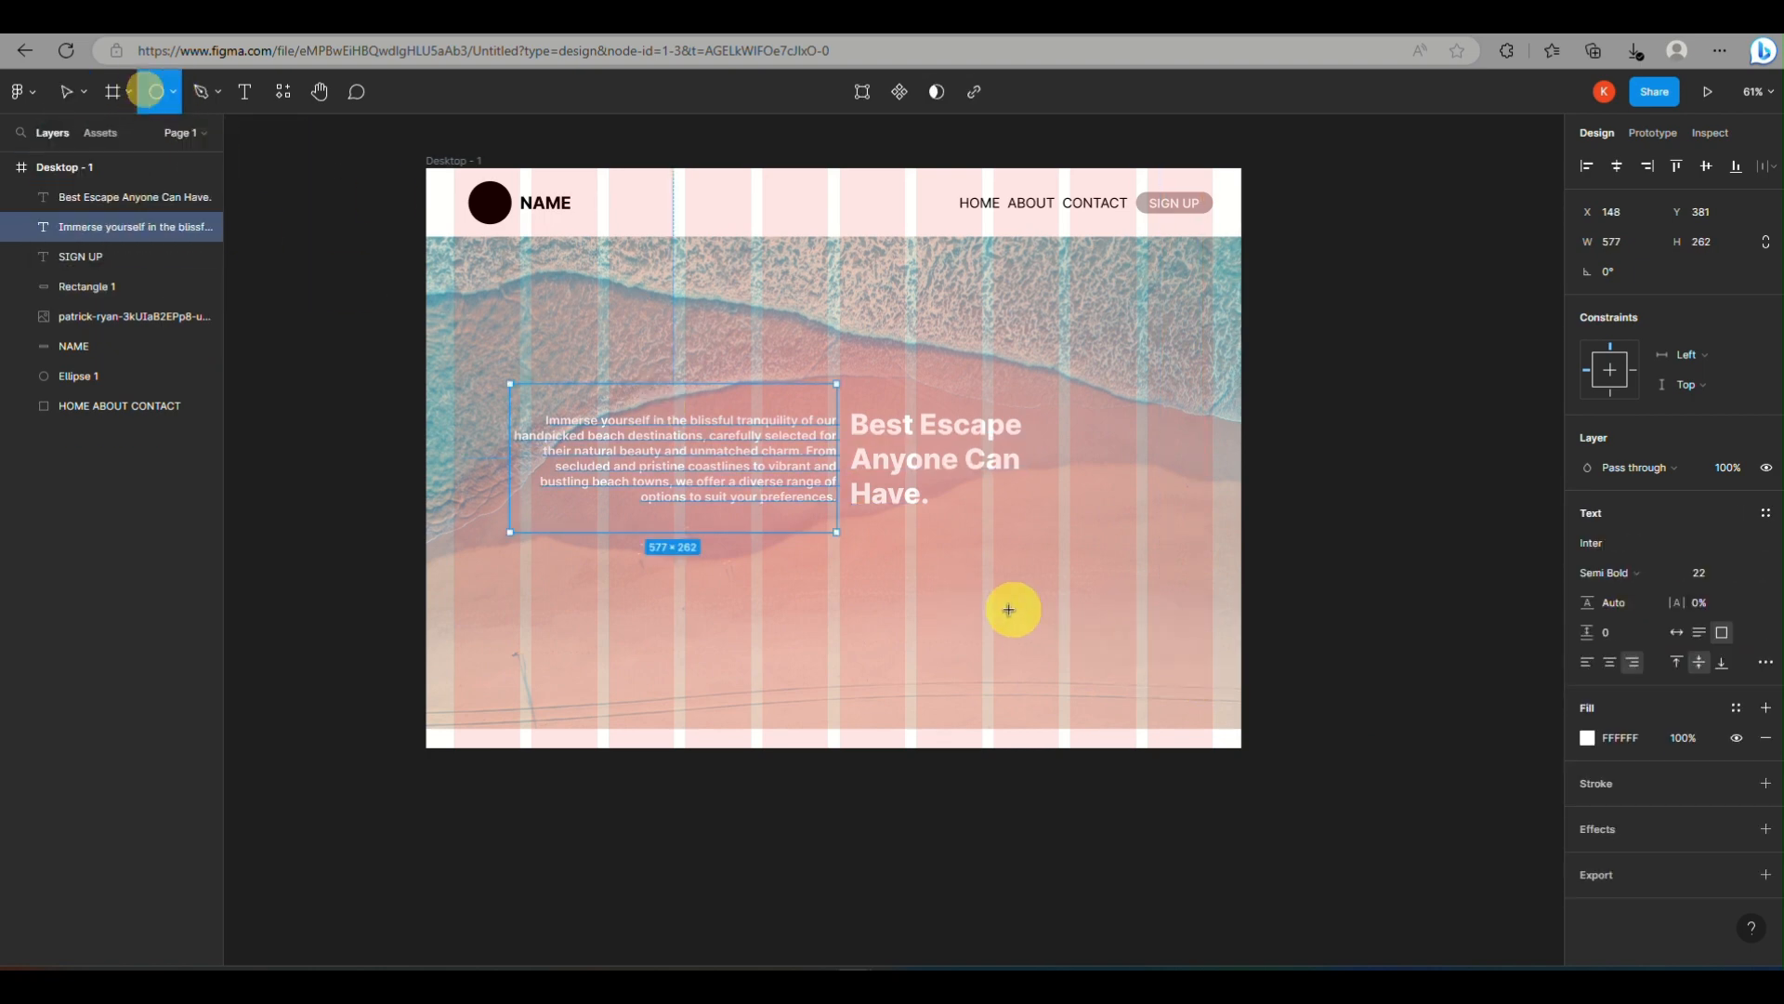
drag(1135, 612, 1193, 692)
key(ctrl+z)
Draw a rectangle about 153 × 54 near the lower-right corner of the beach image
click(173, 92)
click(204, 143)
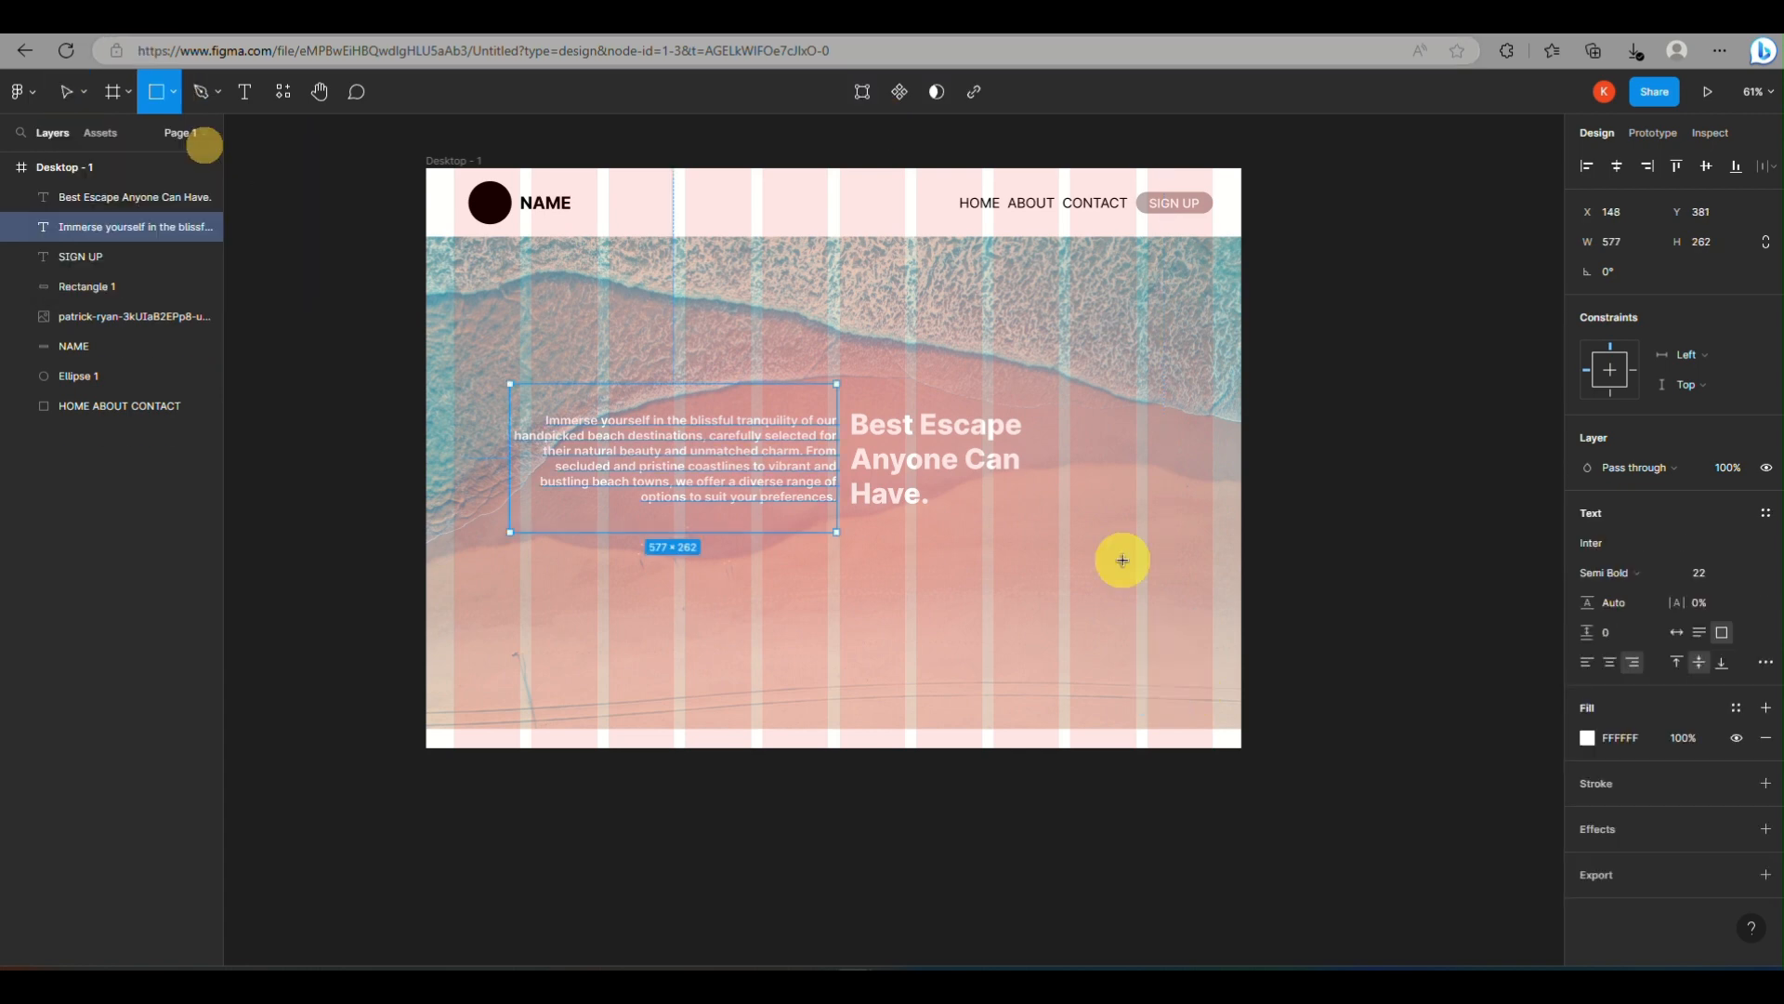
mouse_move(1116, 613)
mouse_down()
mouse_move(1191, 678)
mouse_move(1204, 644)
mouse_up()
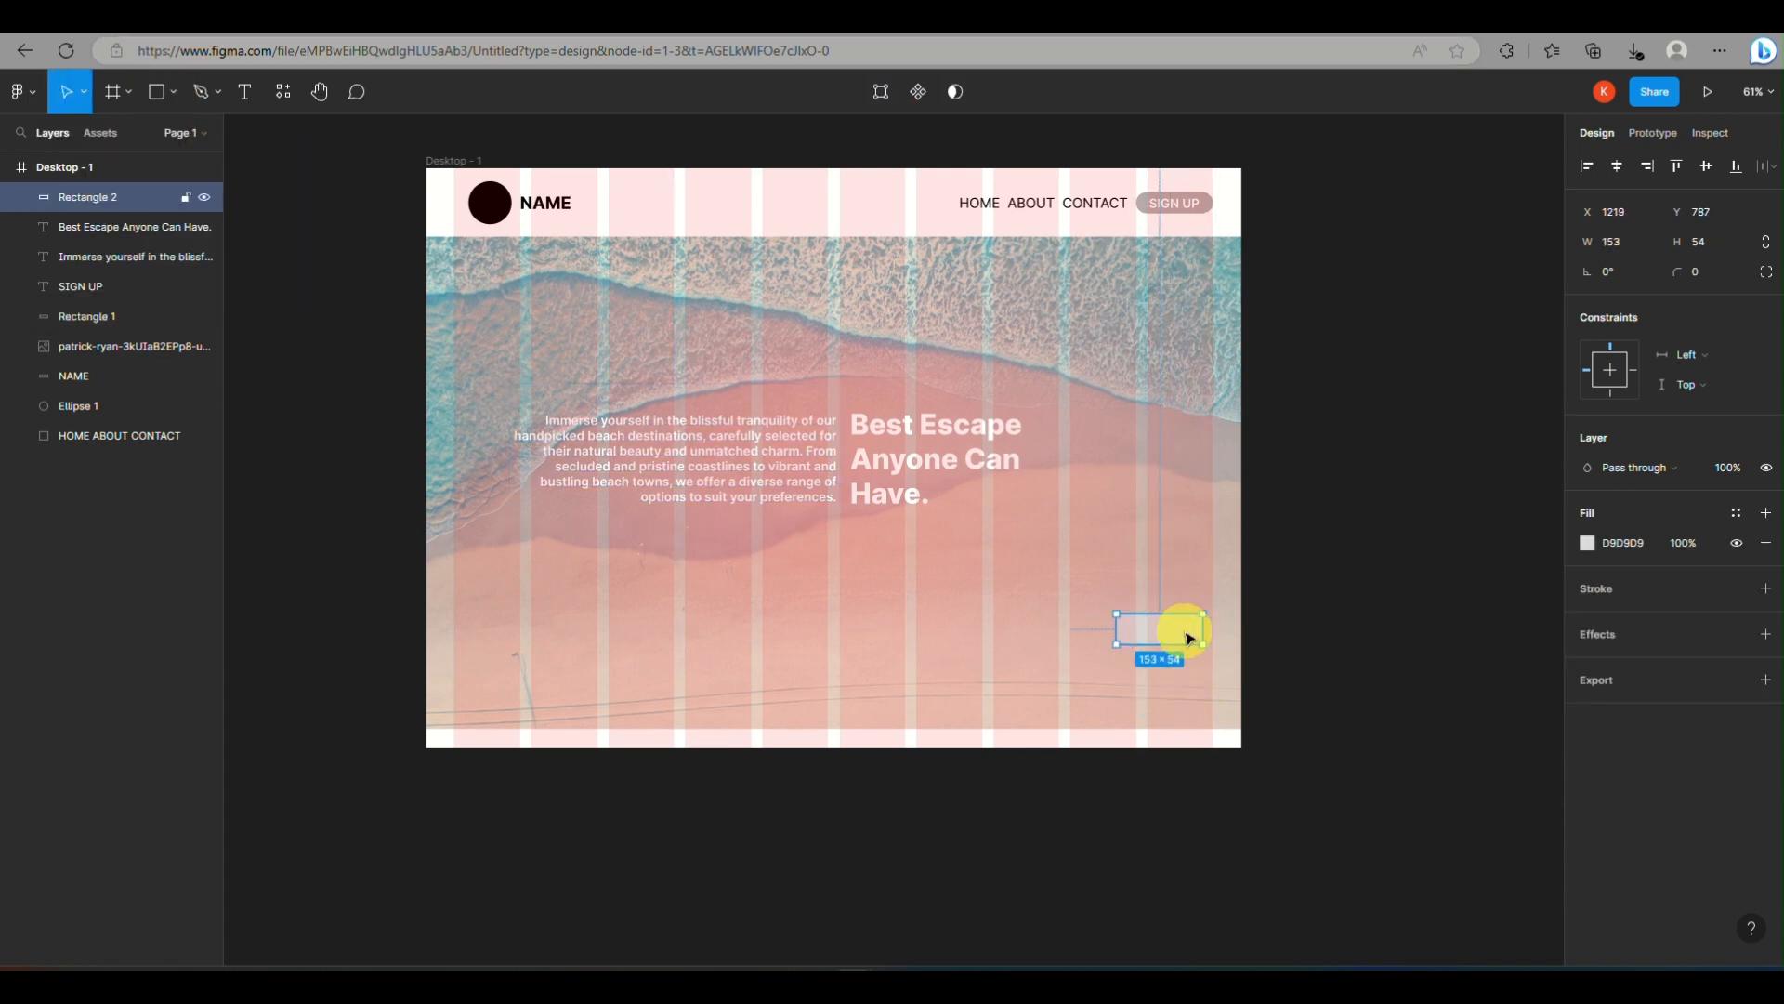
Give the new rectangle a white inside stroke of 2 and a corner radius of 20
click(1587, 618)
click(1698, 649)
text(2)
click(1706, 272)
text(20)
click(1363, 876)
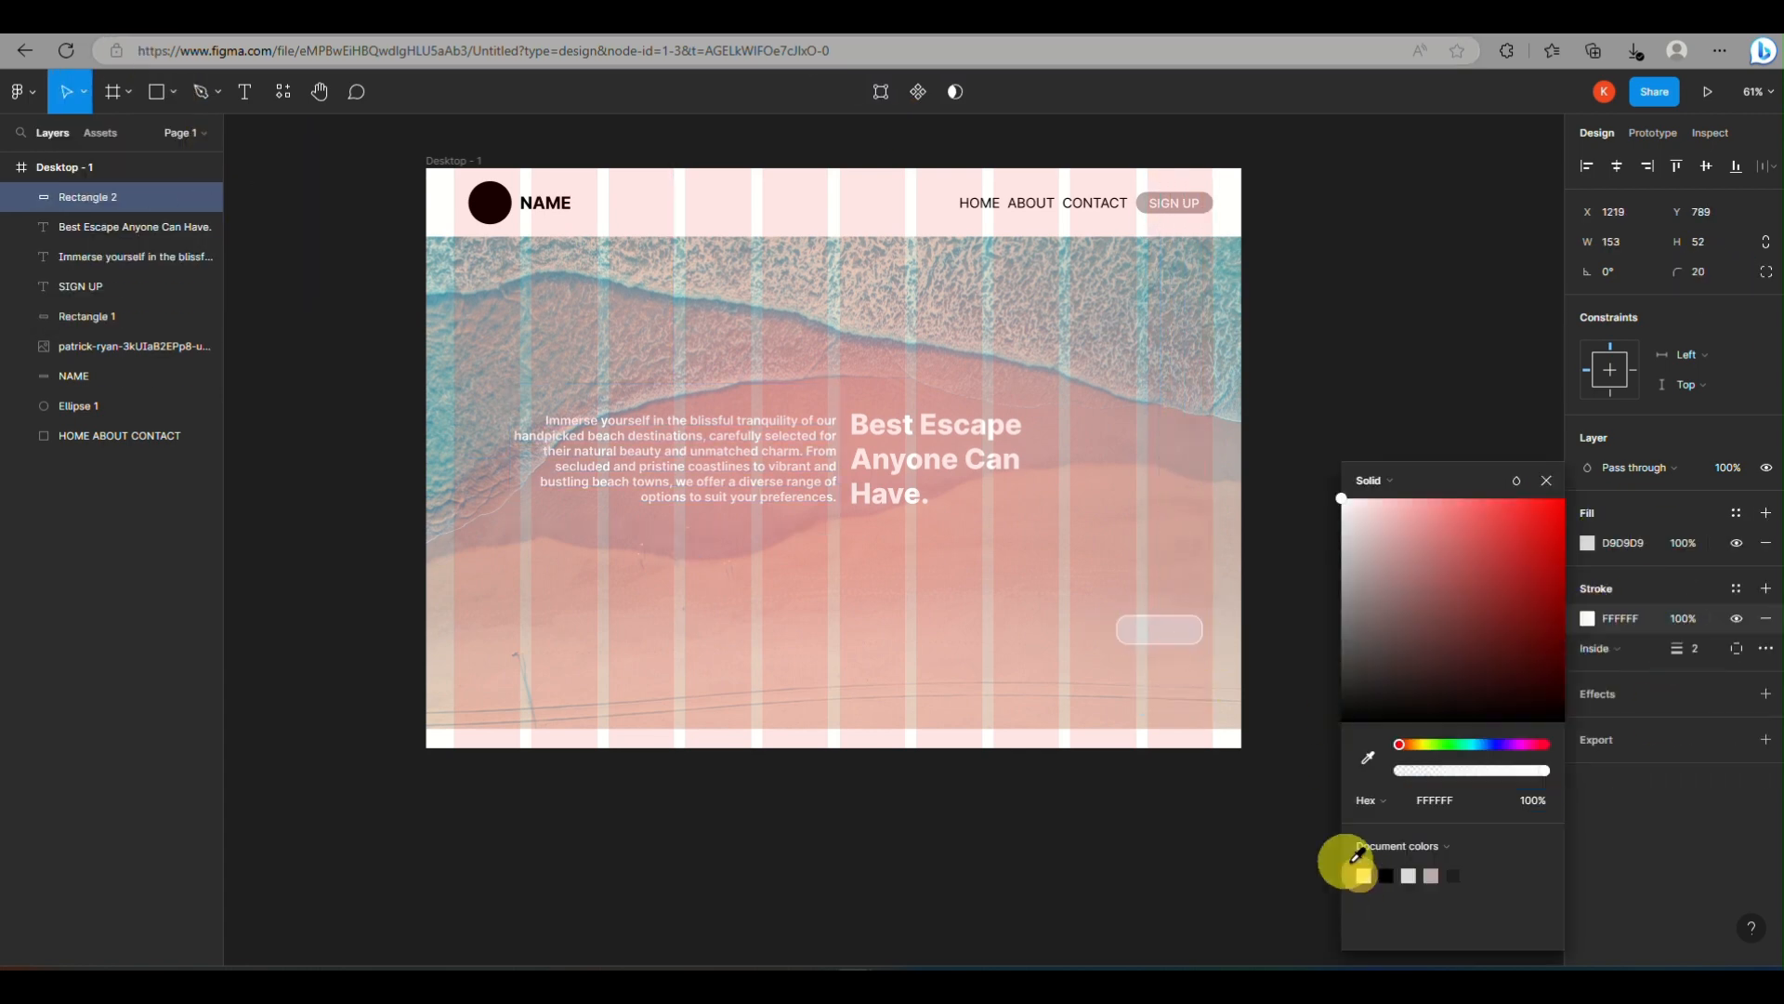
Lower the rounded rectangle's fill opacity to 60%
click(1682, 543)
text(50)
click(1293, 541)
Draw a horizontal arrow about 99 wide, pointing right inside the rounded rectangle, and color its stroke white
scroll(1131, 631, up, 5)
click(172, 92)
click(200, 186)
drag(1134, 623, 1298, 623)
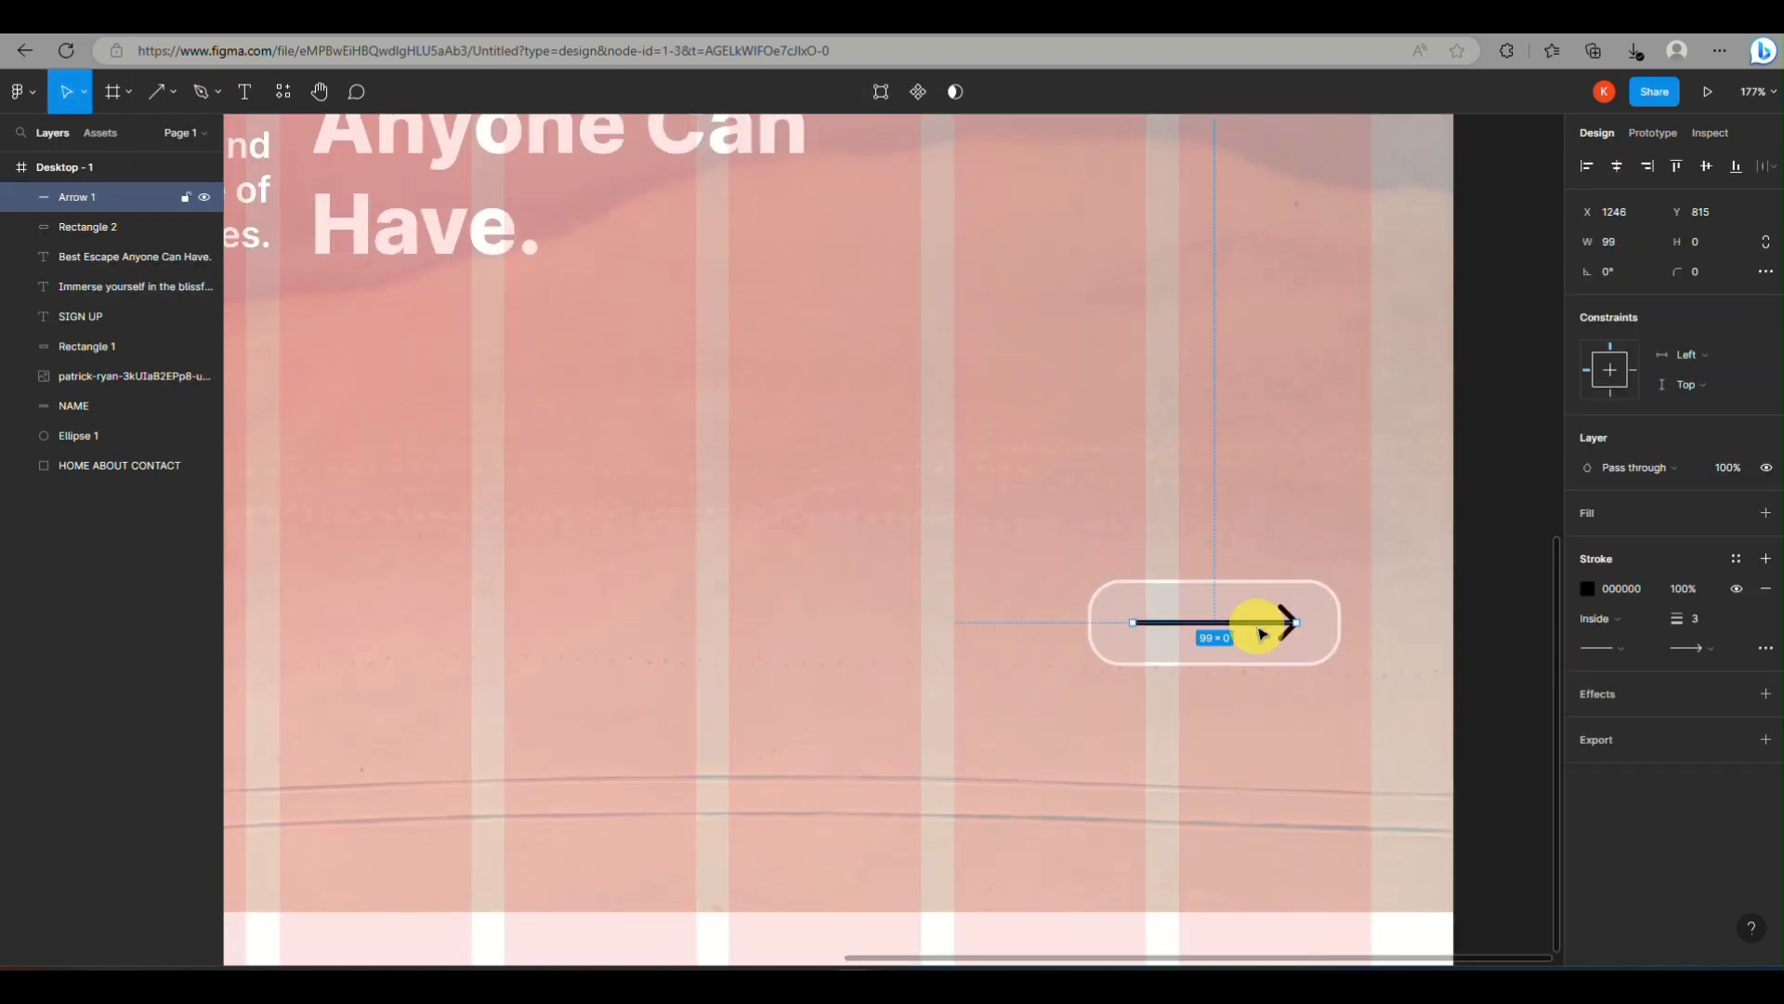
click(1587, 589)
click(1364, 876)
click(1492, 364)
scroll(1219, 850, down, 5)
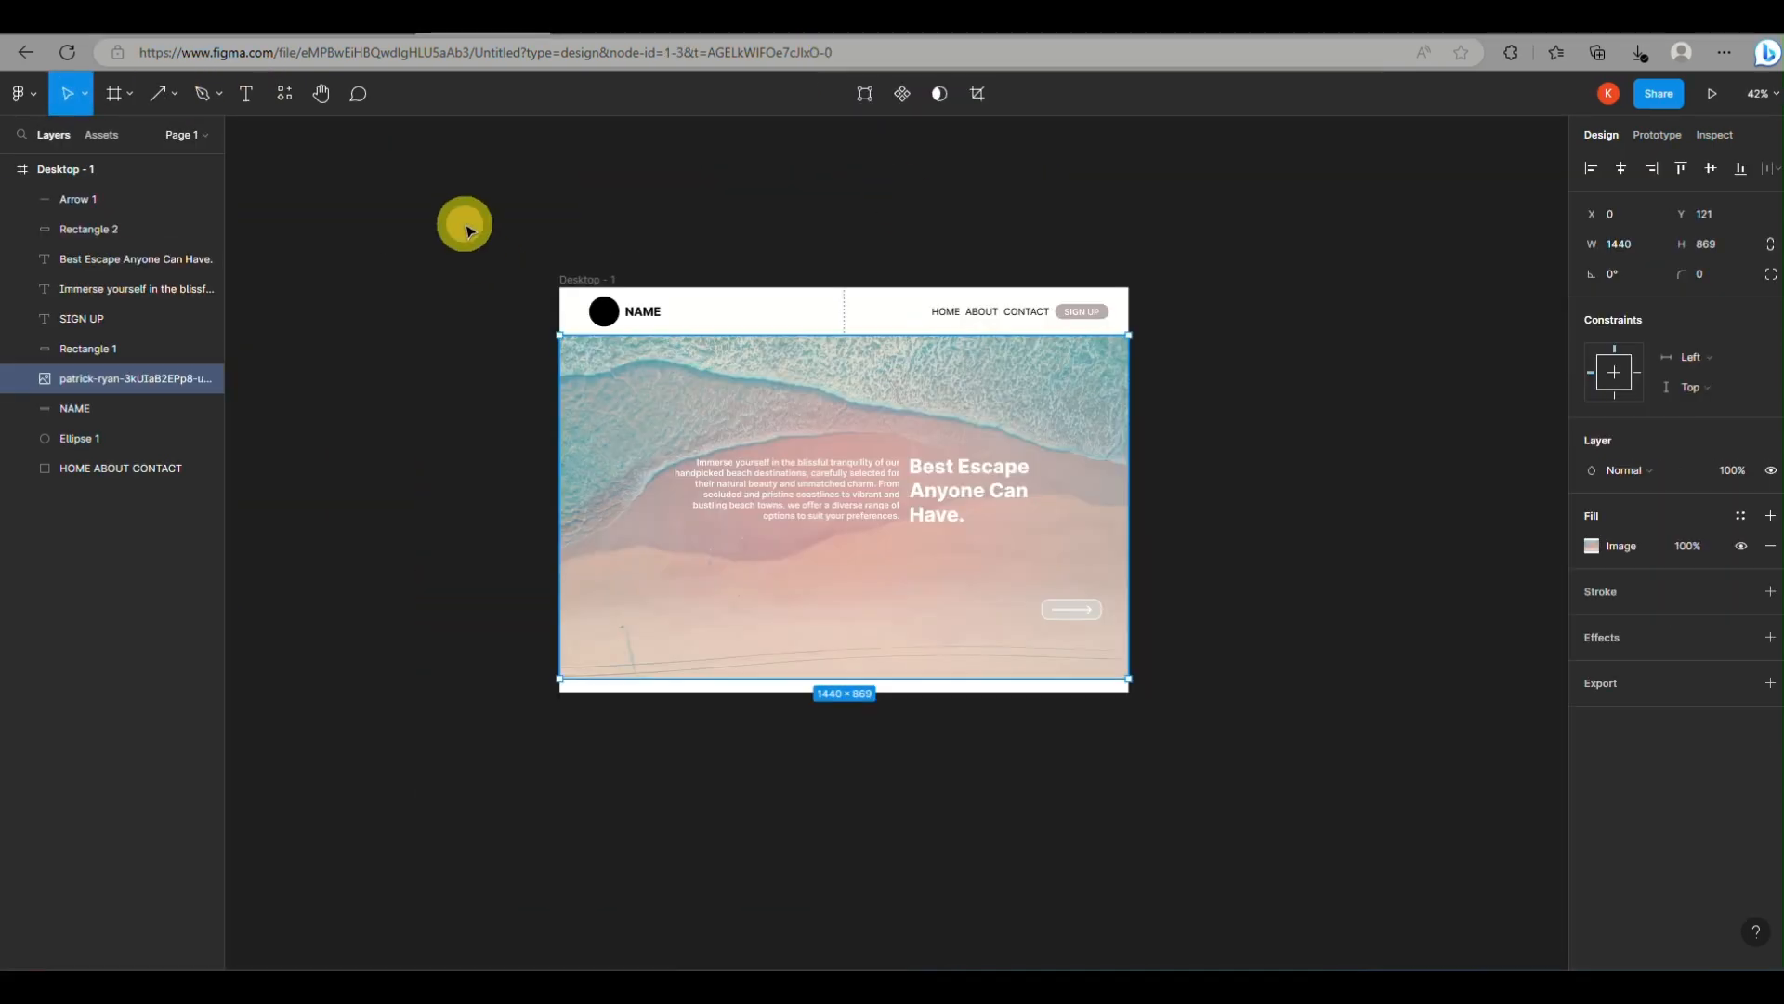
Select the Desktop - 1 frame, search the plugins for "framer" and run Figma to HTML with Framer
click(463, 225)
click(145, 175)
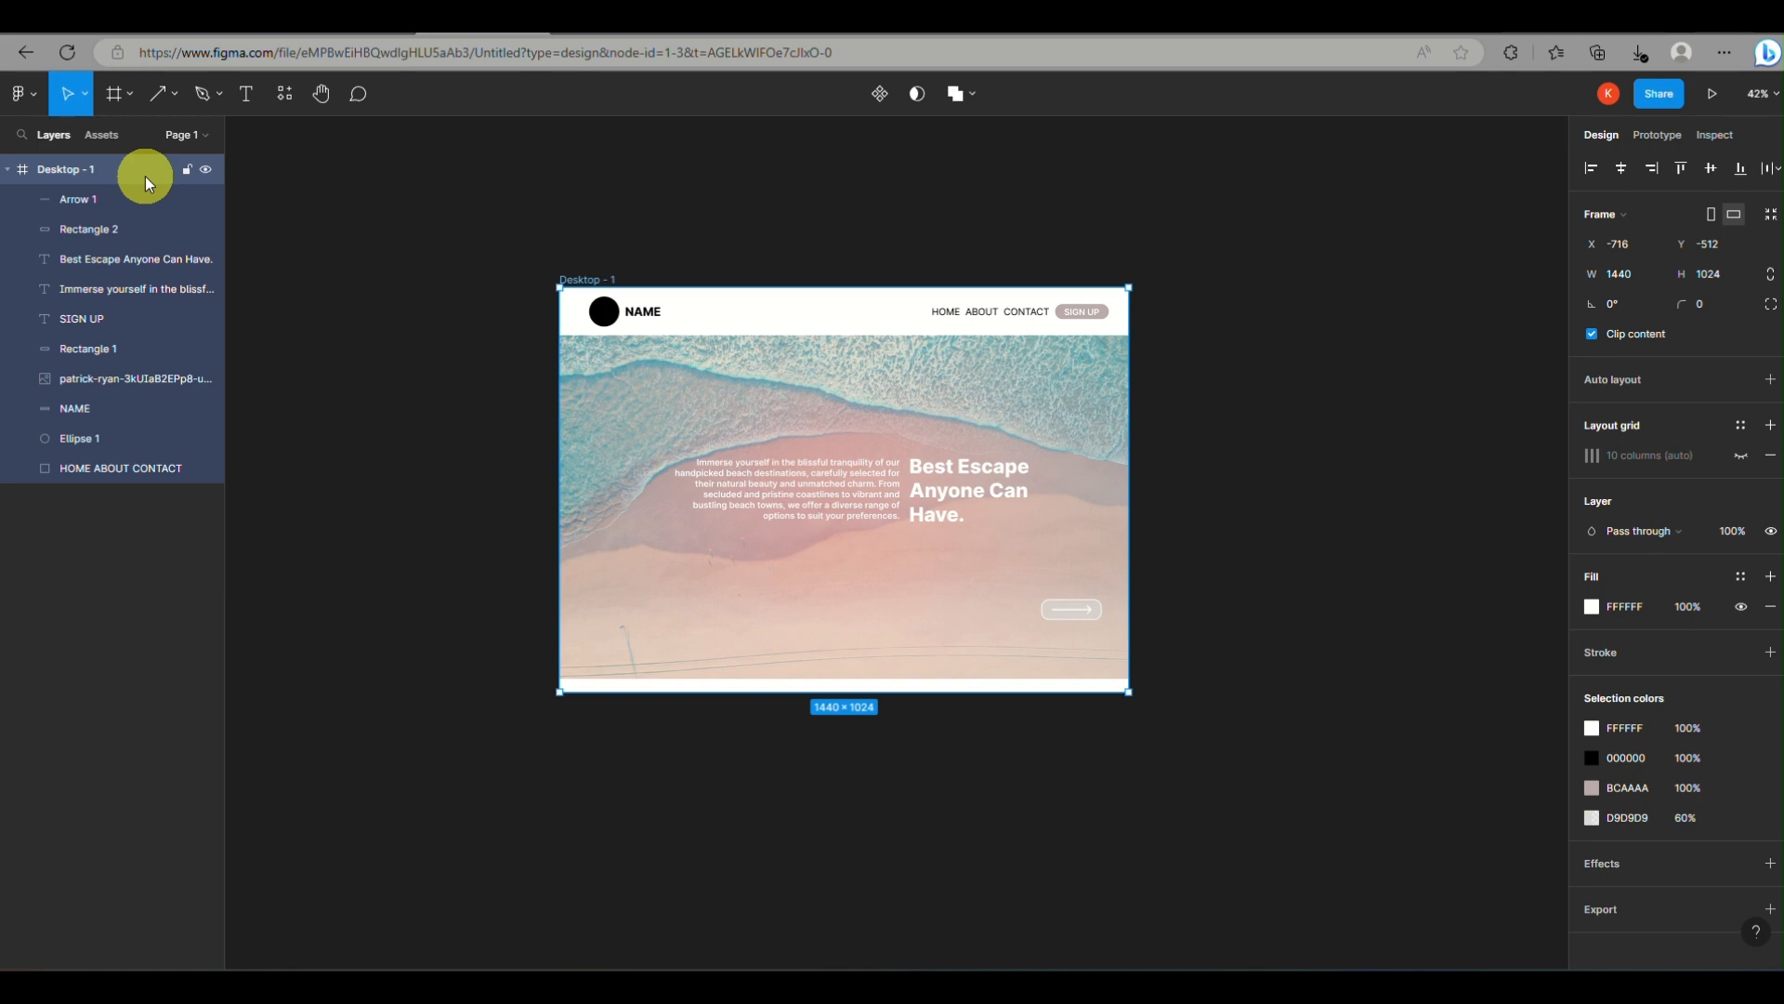
click(285, 93)
text(framer)
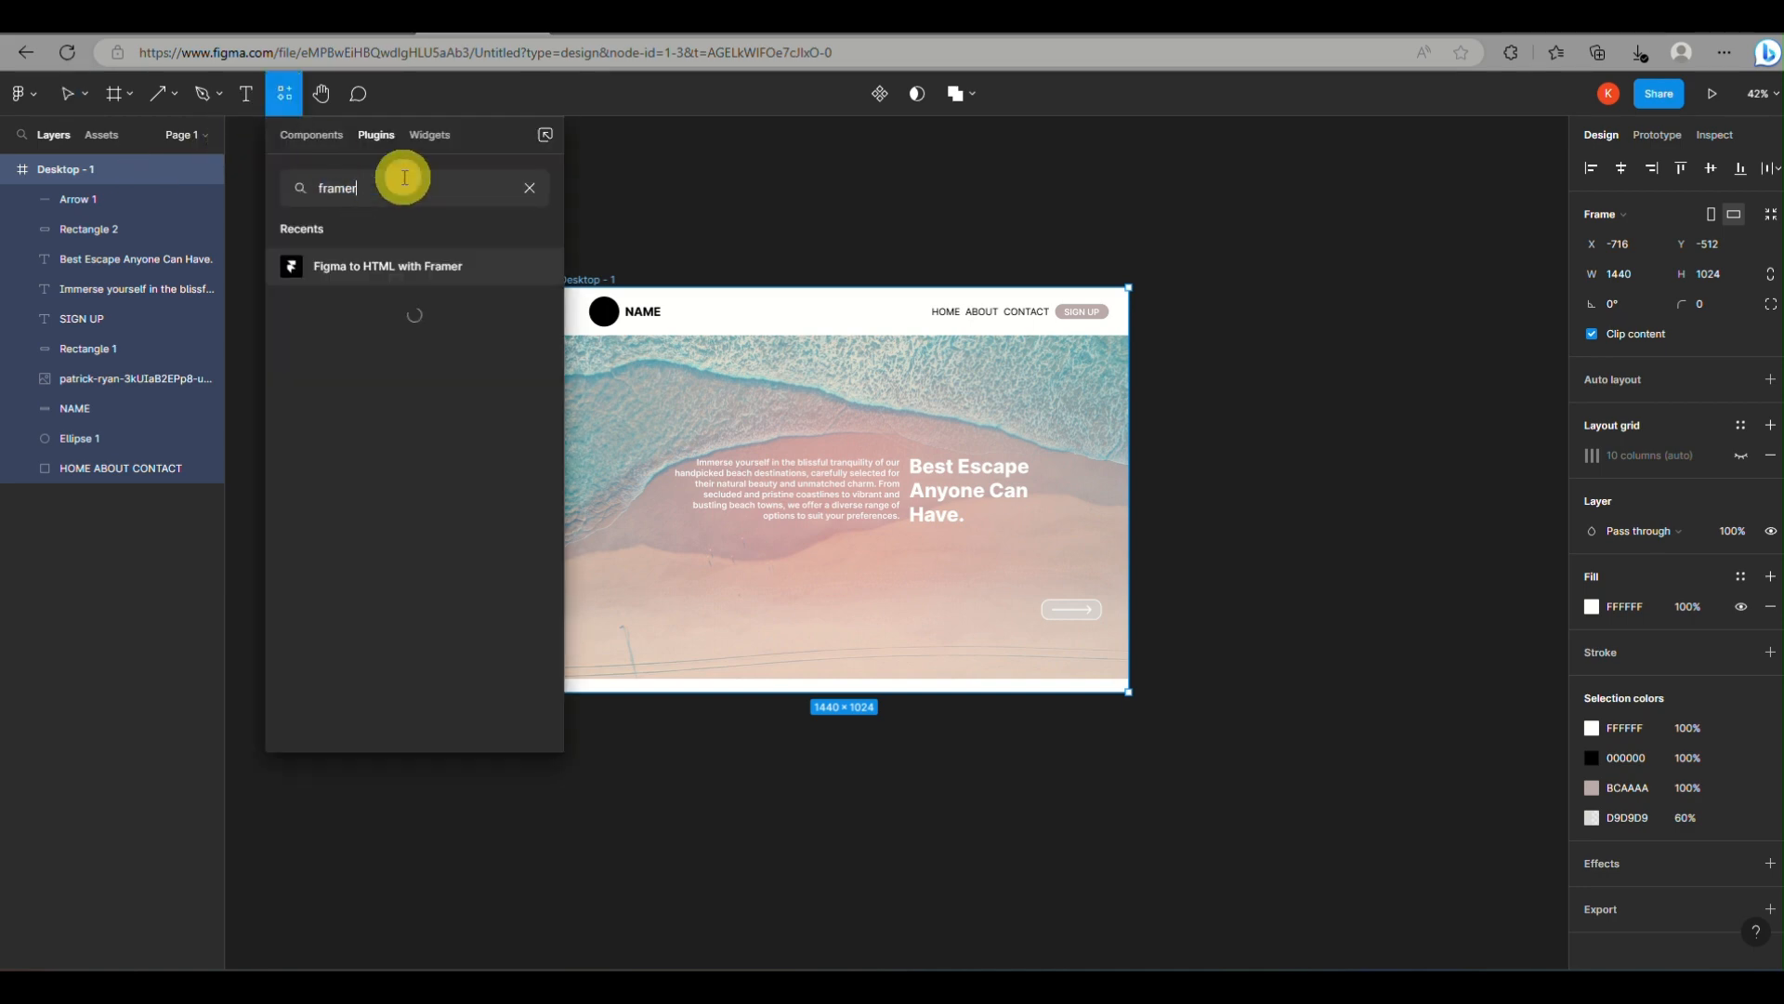
drag(395, 182, 332, 177)
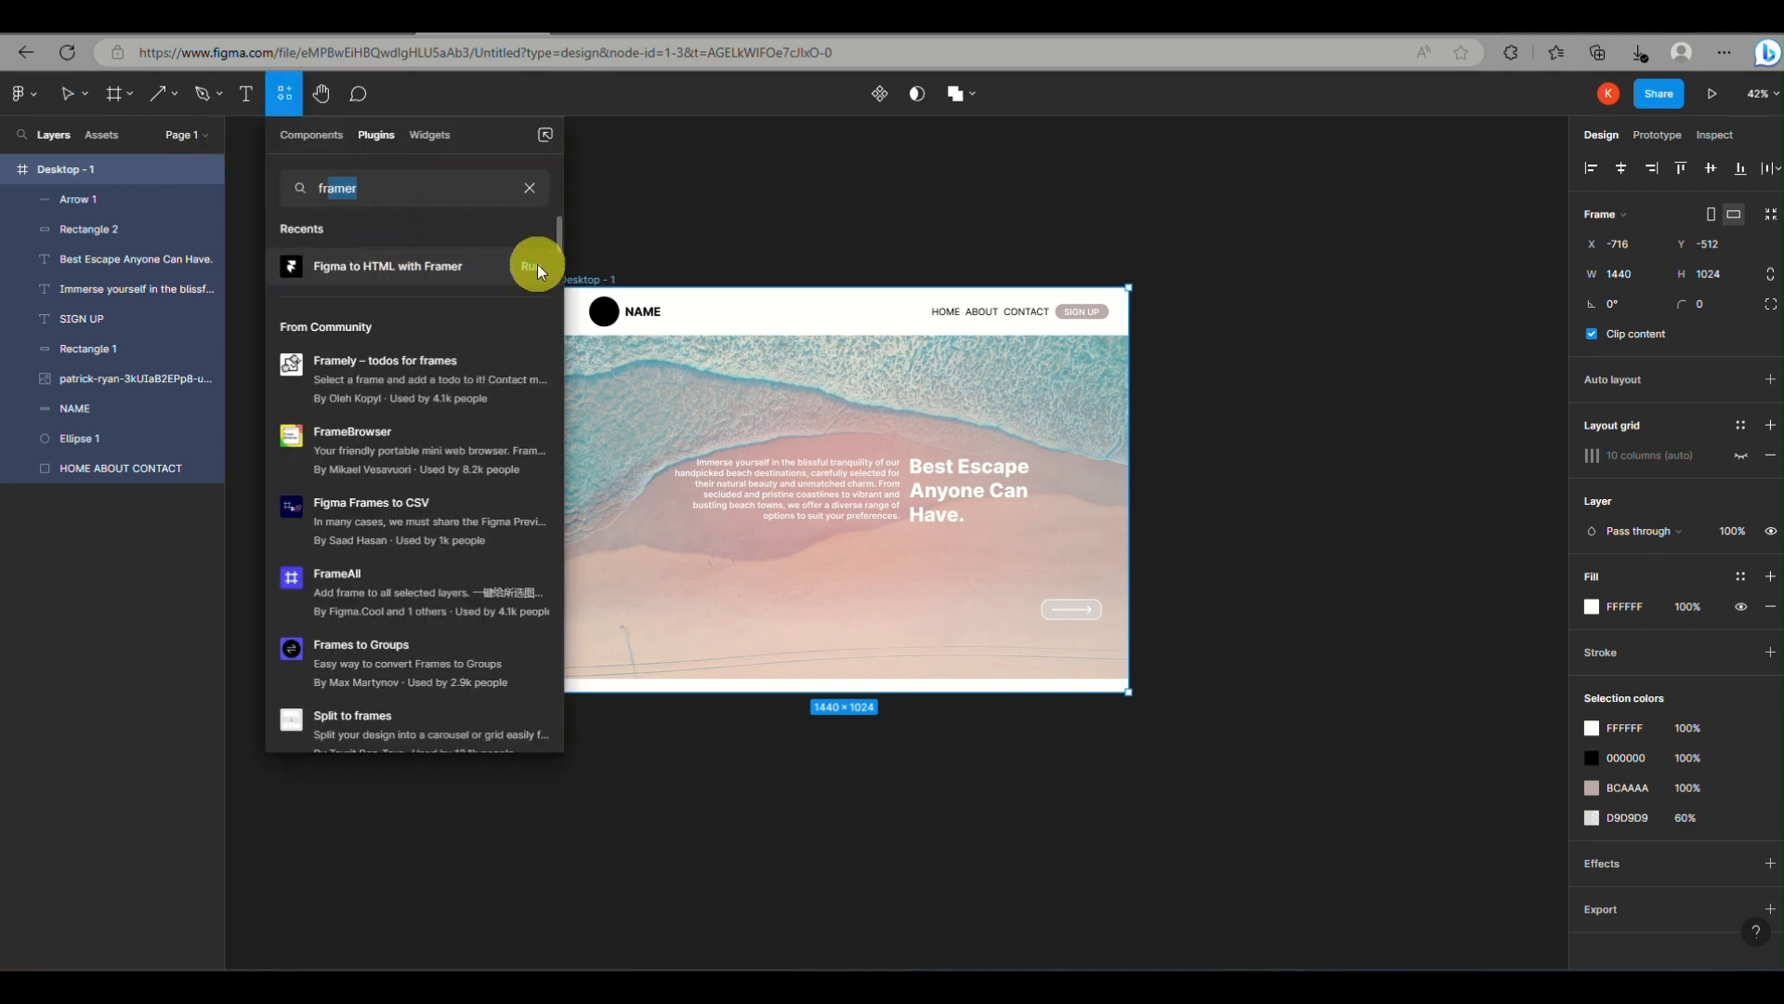
click(538, 266)
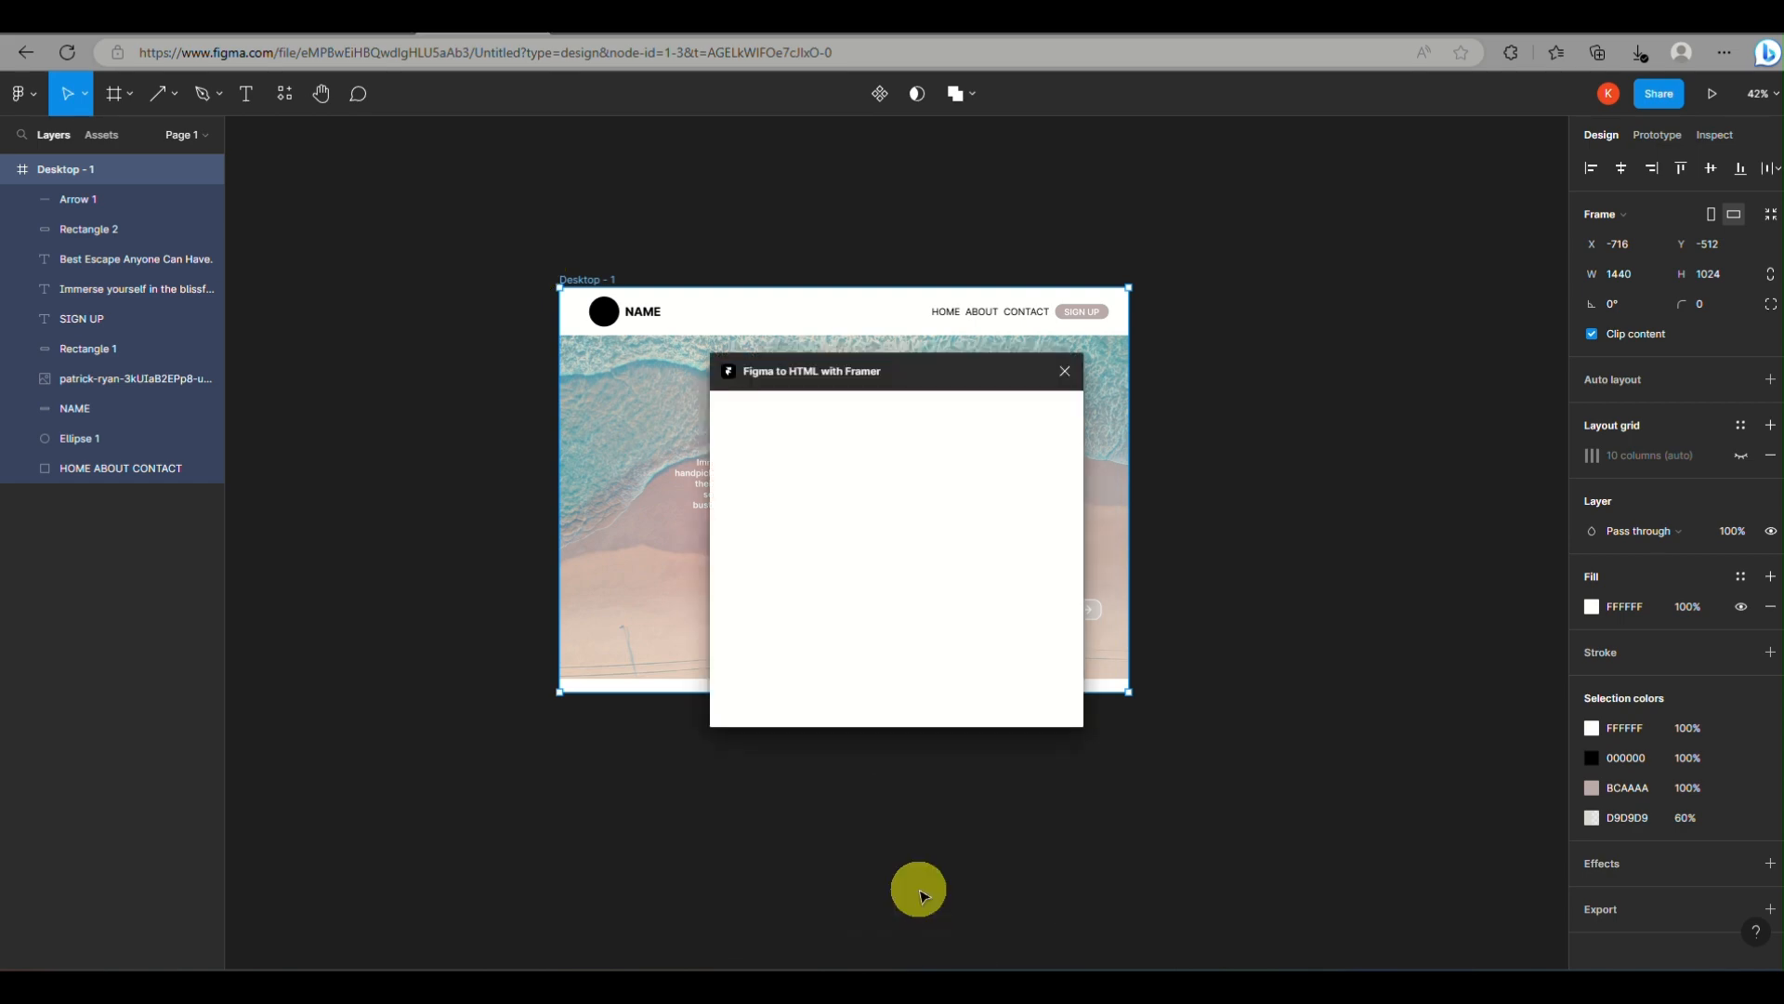
Copy the selected frame's layers through the plugin for pasting in Framer
scroll(919, 890, up, 1)
click(907, 669)
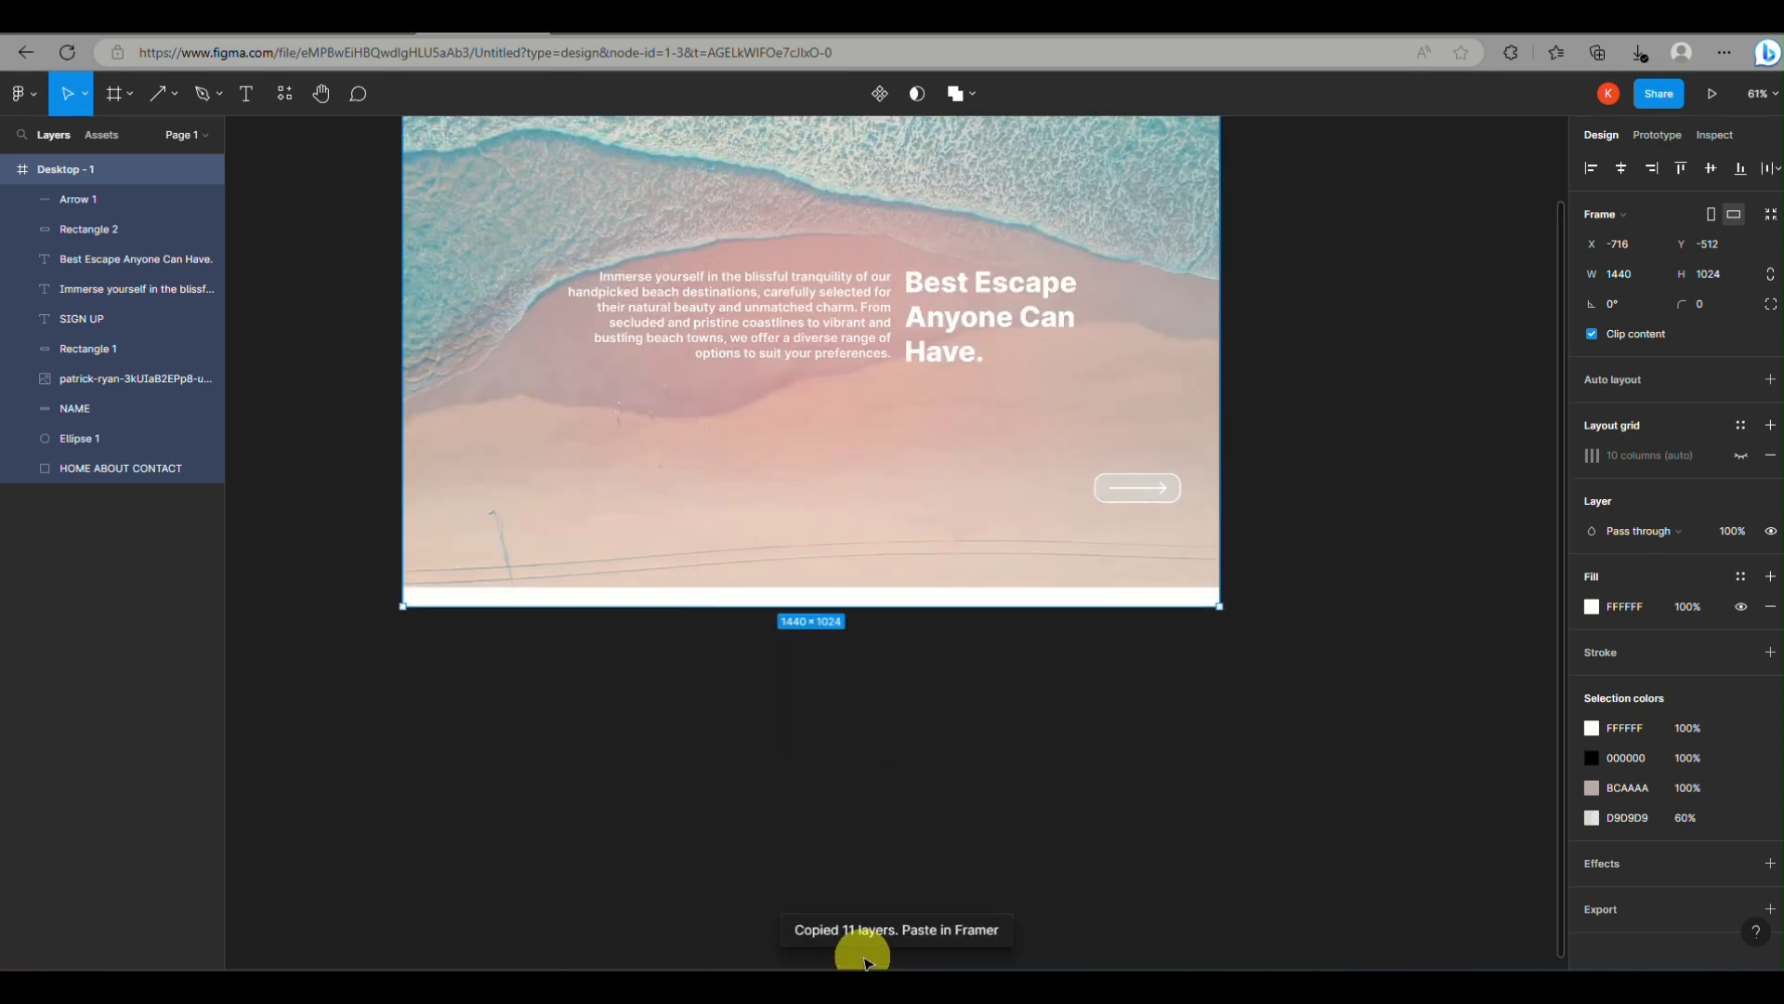
scroll(888, 929, down, 3)
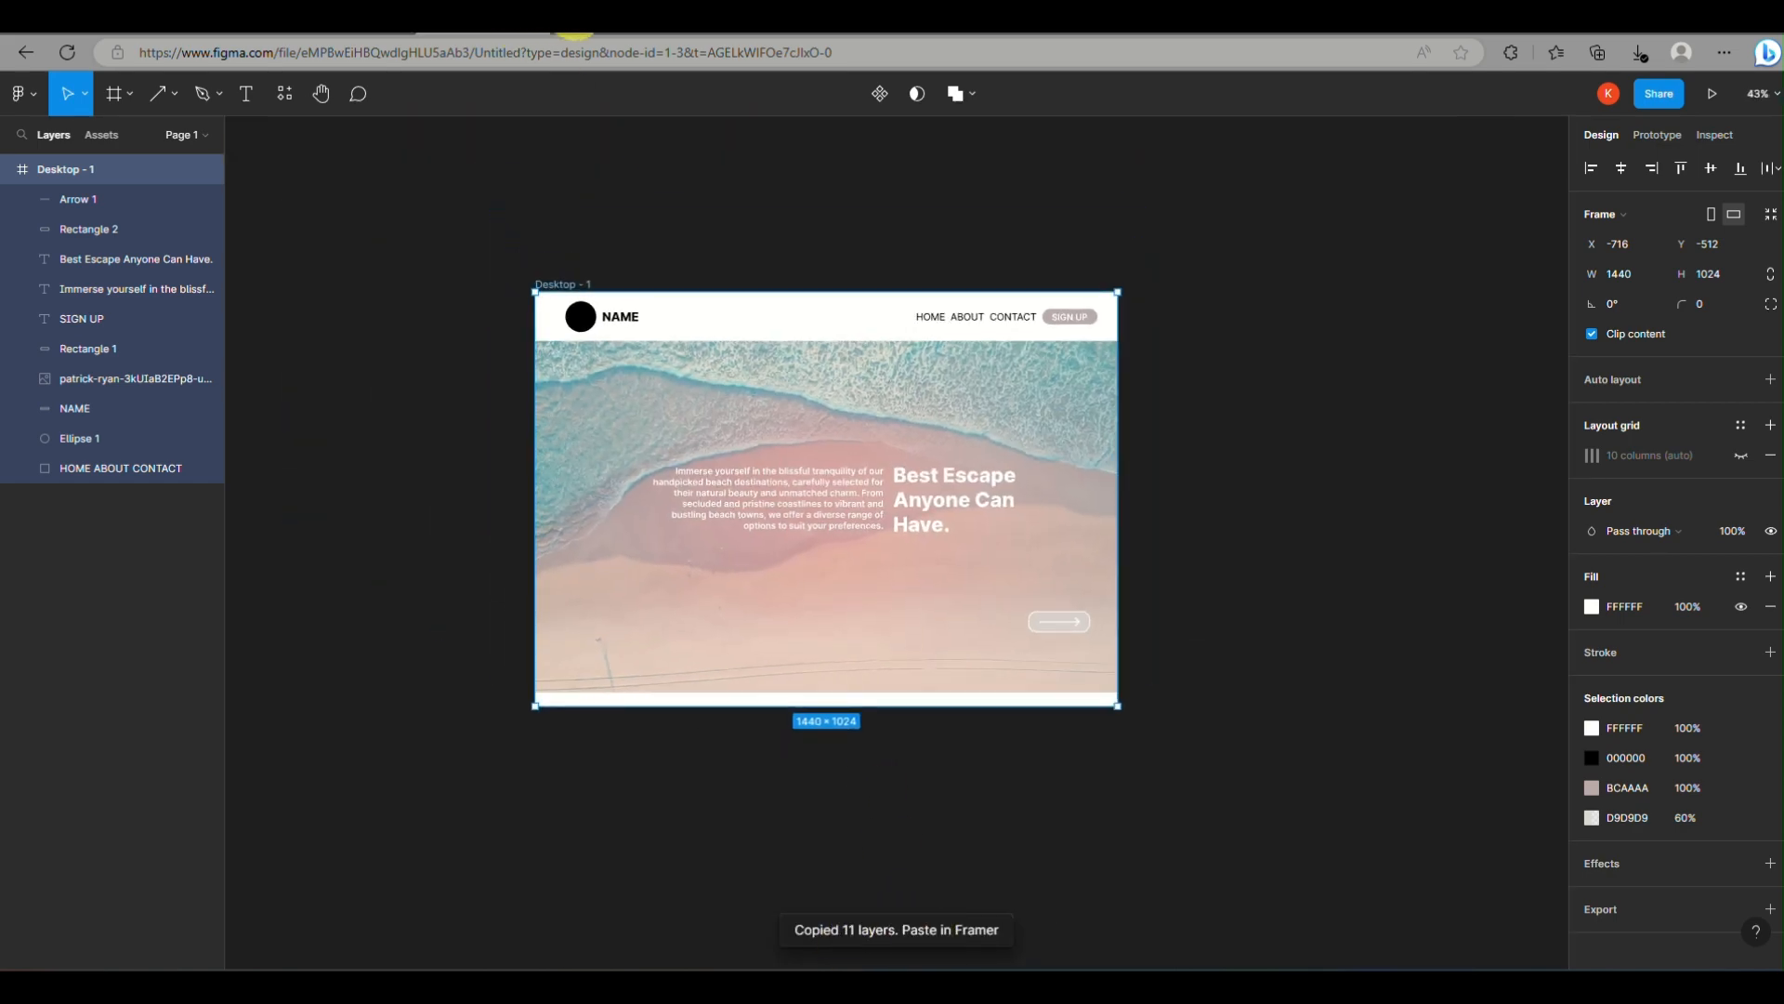
Switch to Framer, go from the open project to the projects dashboard and dismiss the app tour offer
click(574, 36)
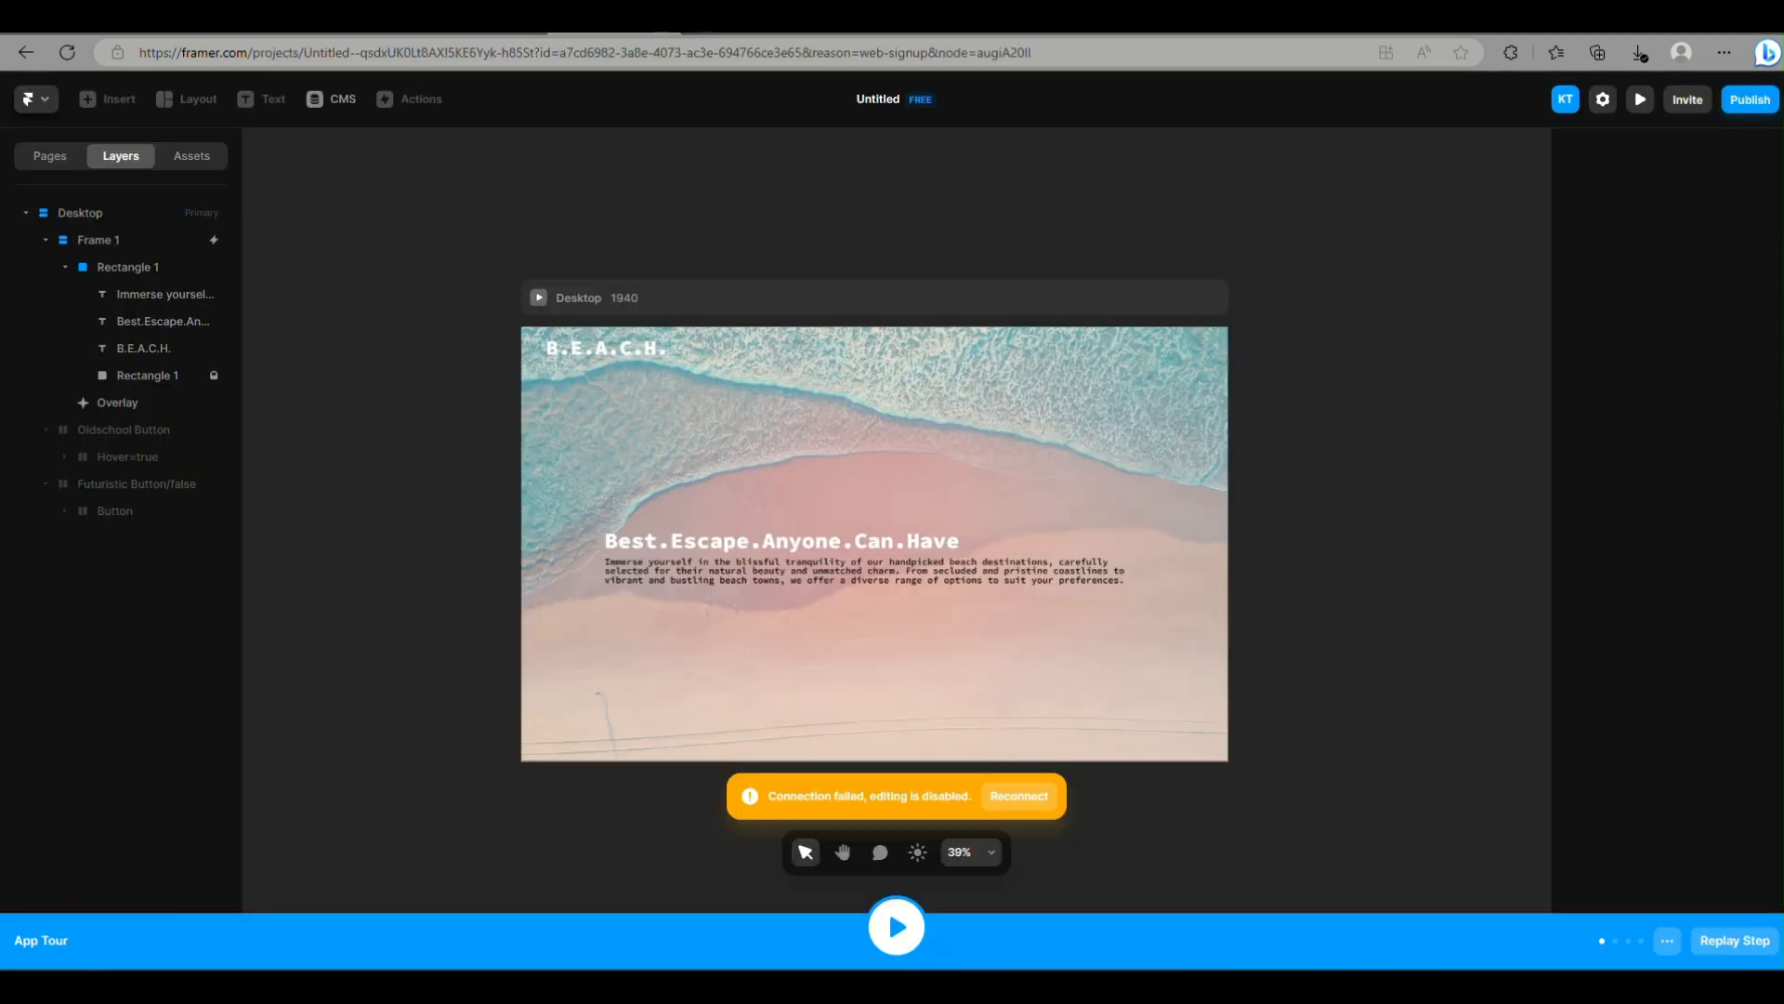
click(33, 95)
click(65, 138)
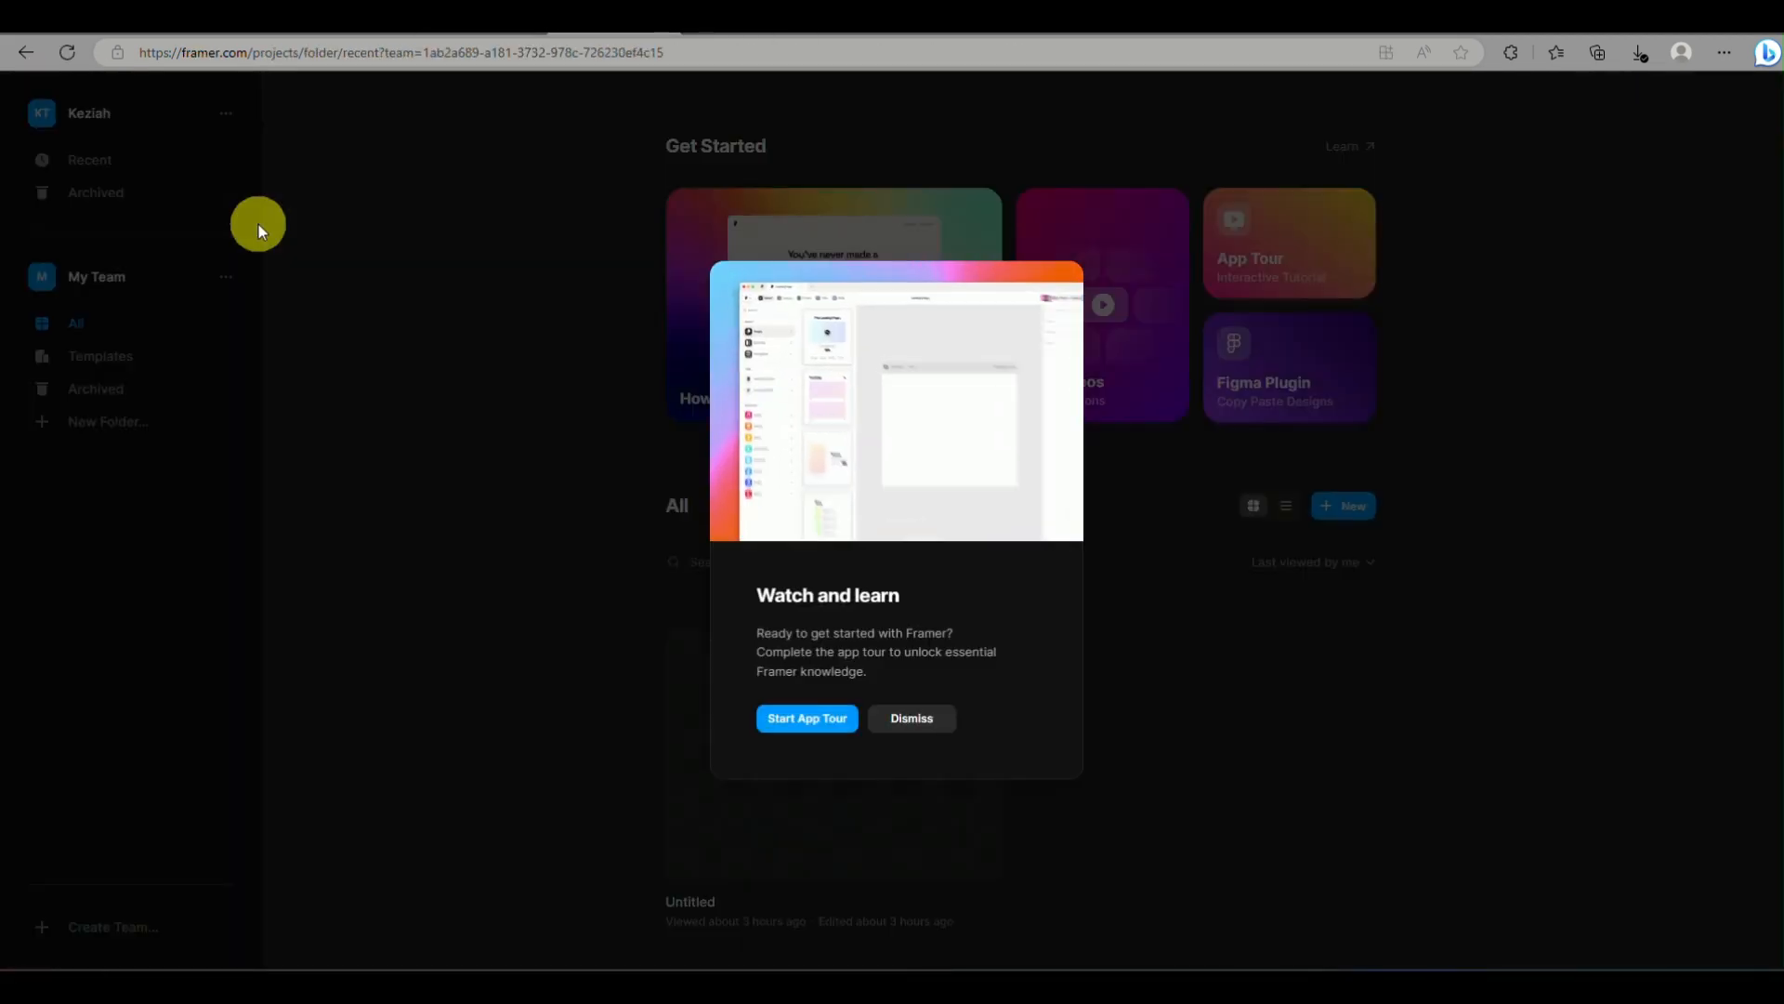
click(906, 721)
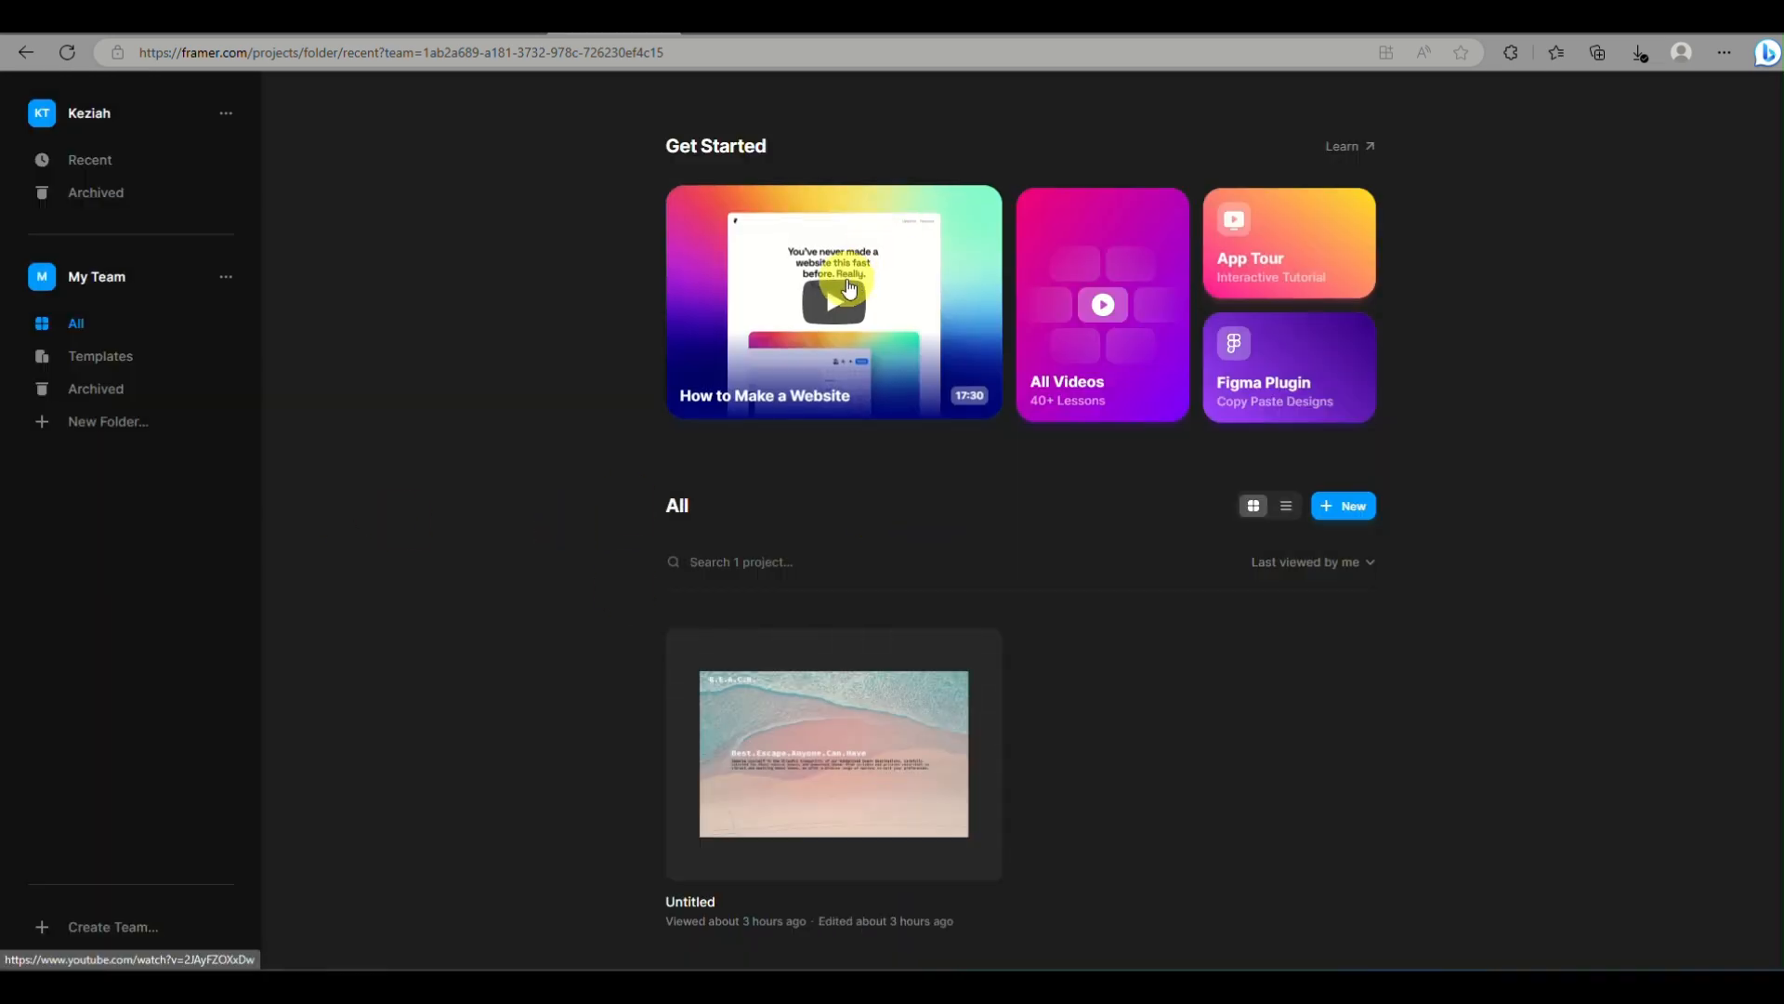
Create a new blank Framer project from the dashboard
click(845, 279)
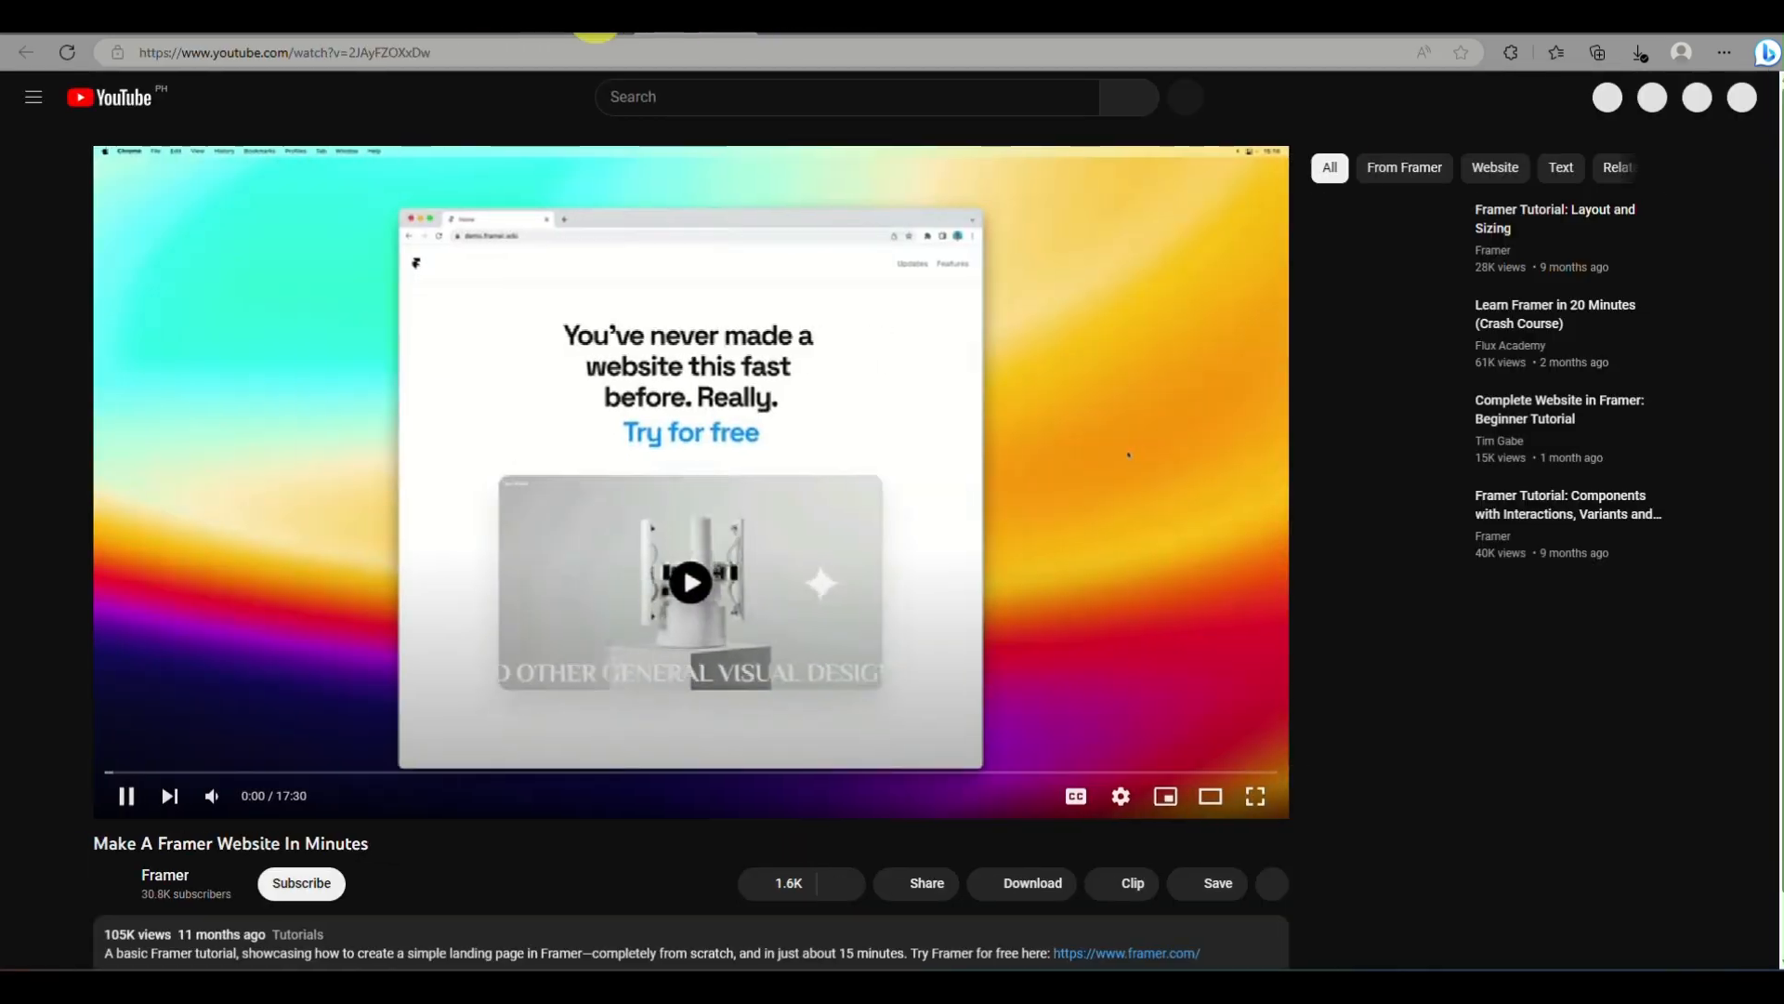
click(575, 20)
click(1366, 504)
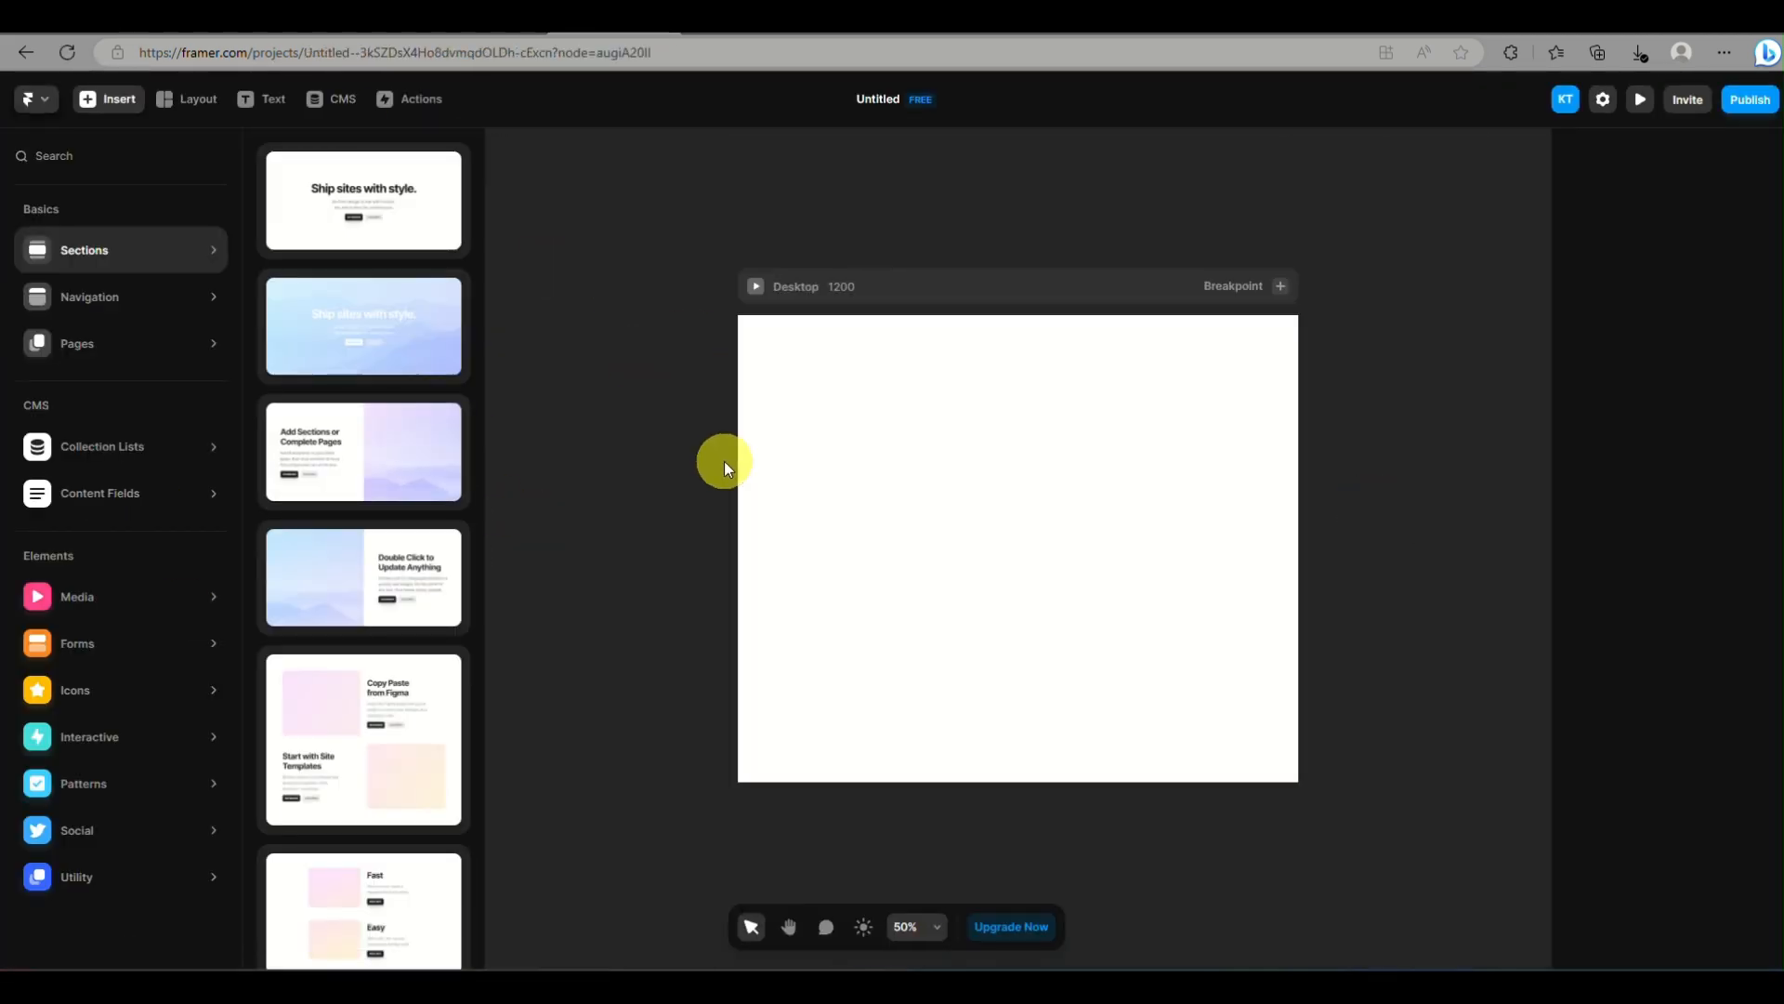
Widen the empty Desktop breakpoint to about 1624
click(1134, 464)
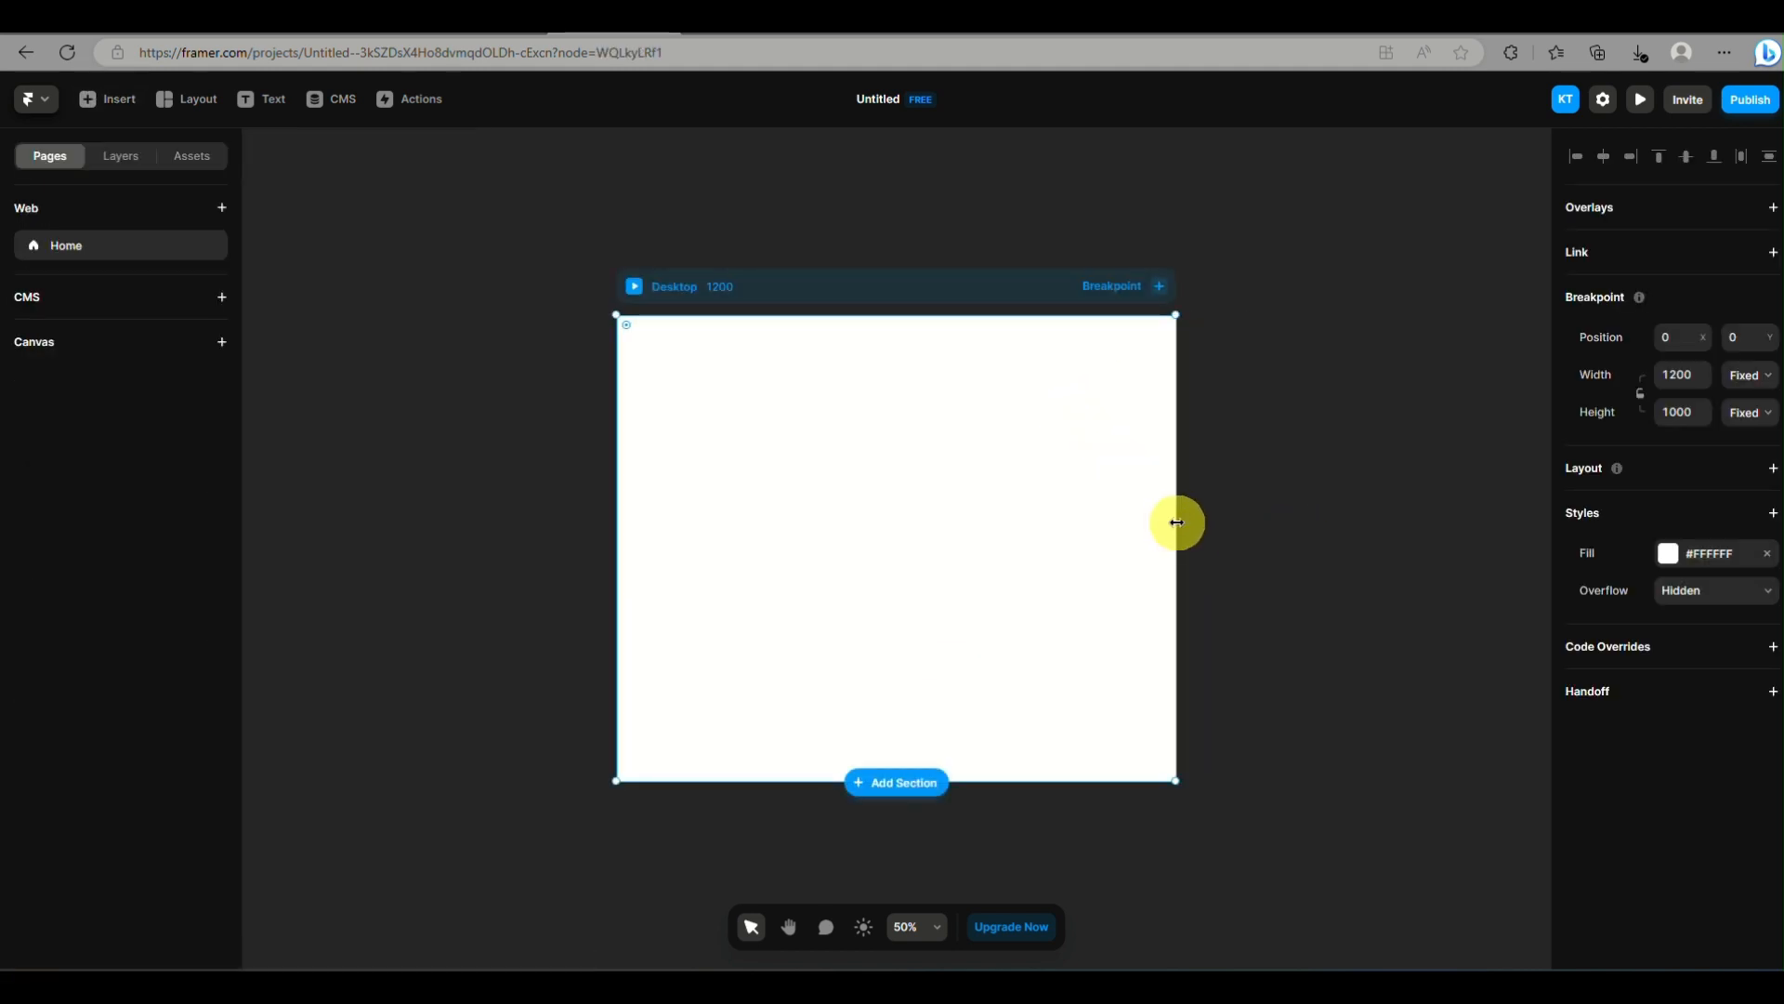
drag(1174, 521, 1375, 514)
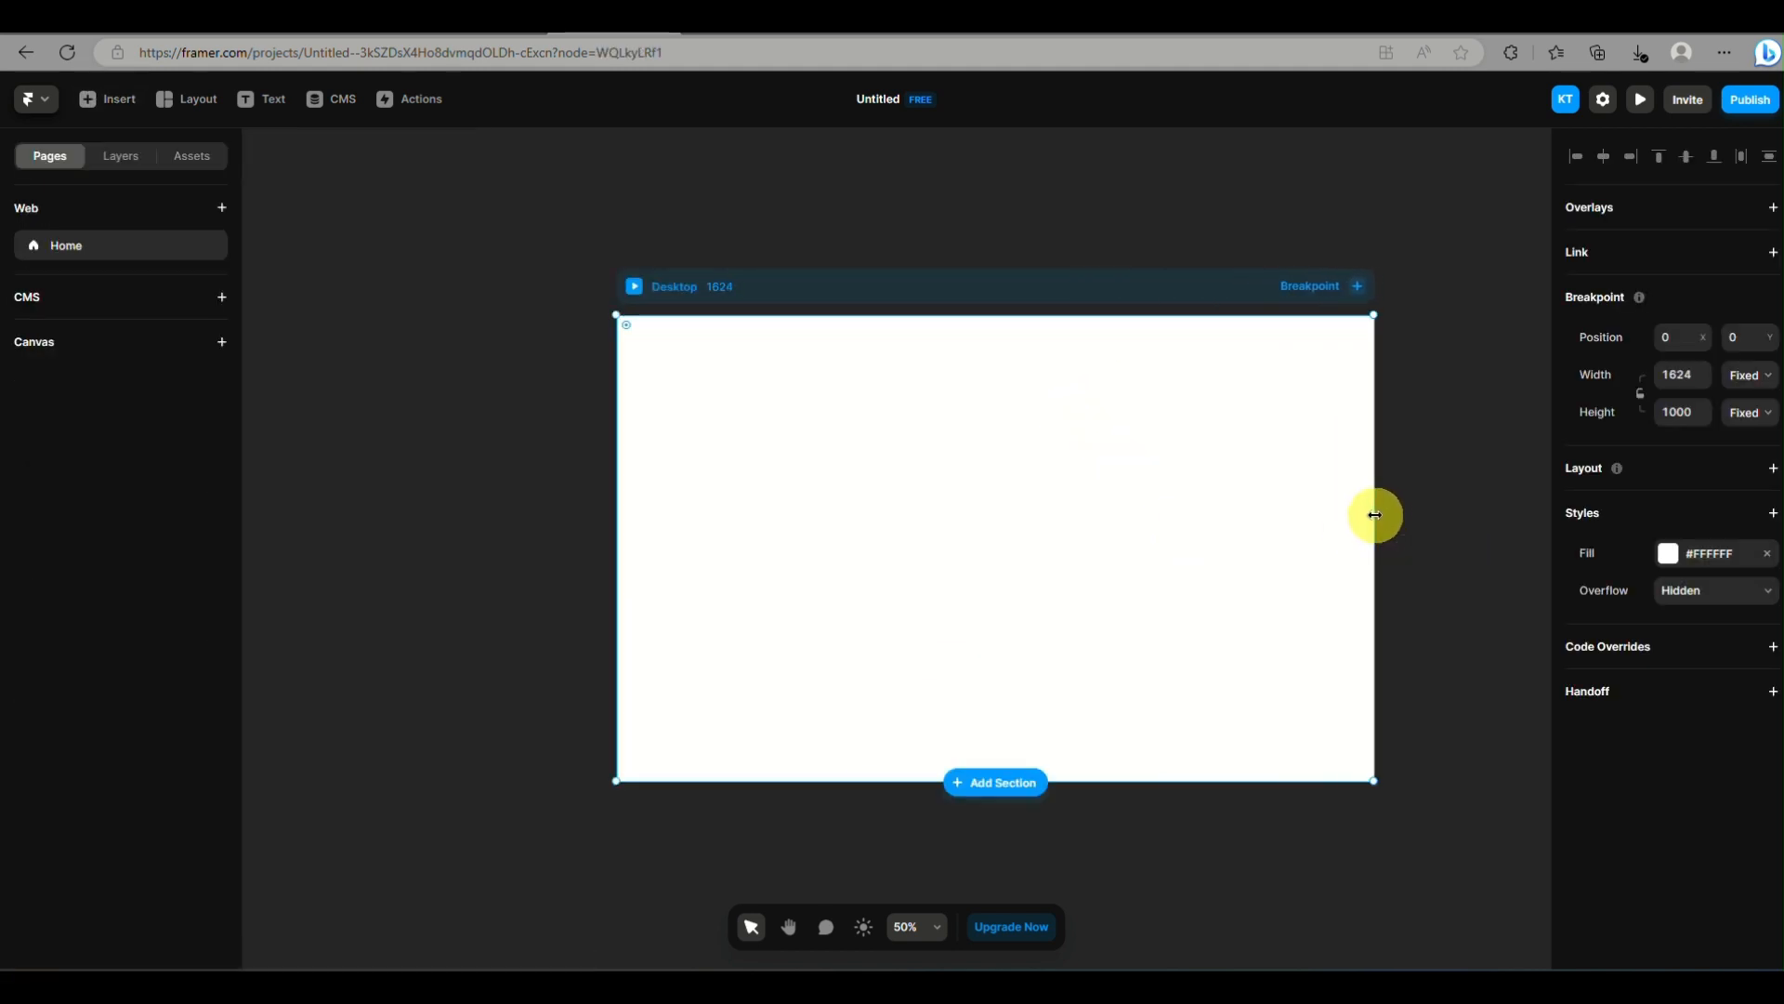
Paste the copied Figma layers into the Desktop breakpoint and allow the site to access the clipboard
right_click(1016, 518)
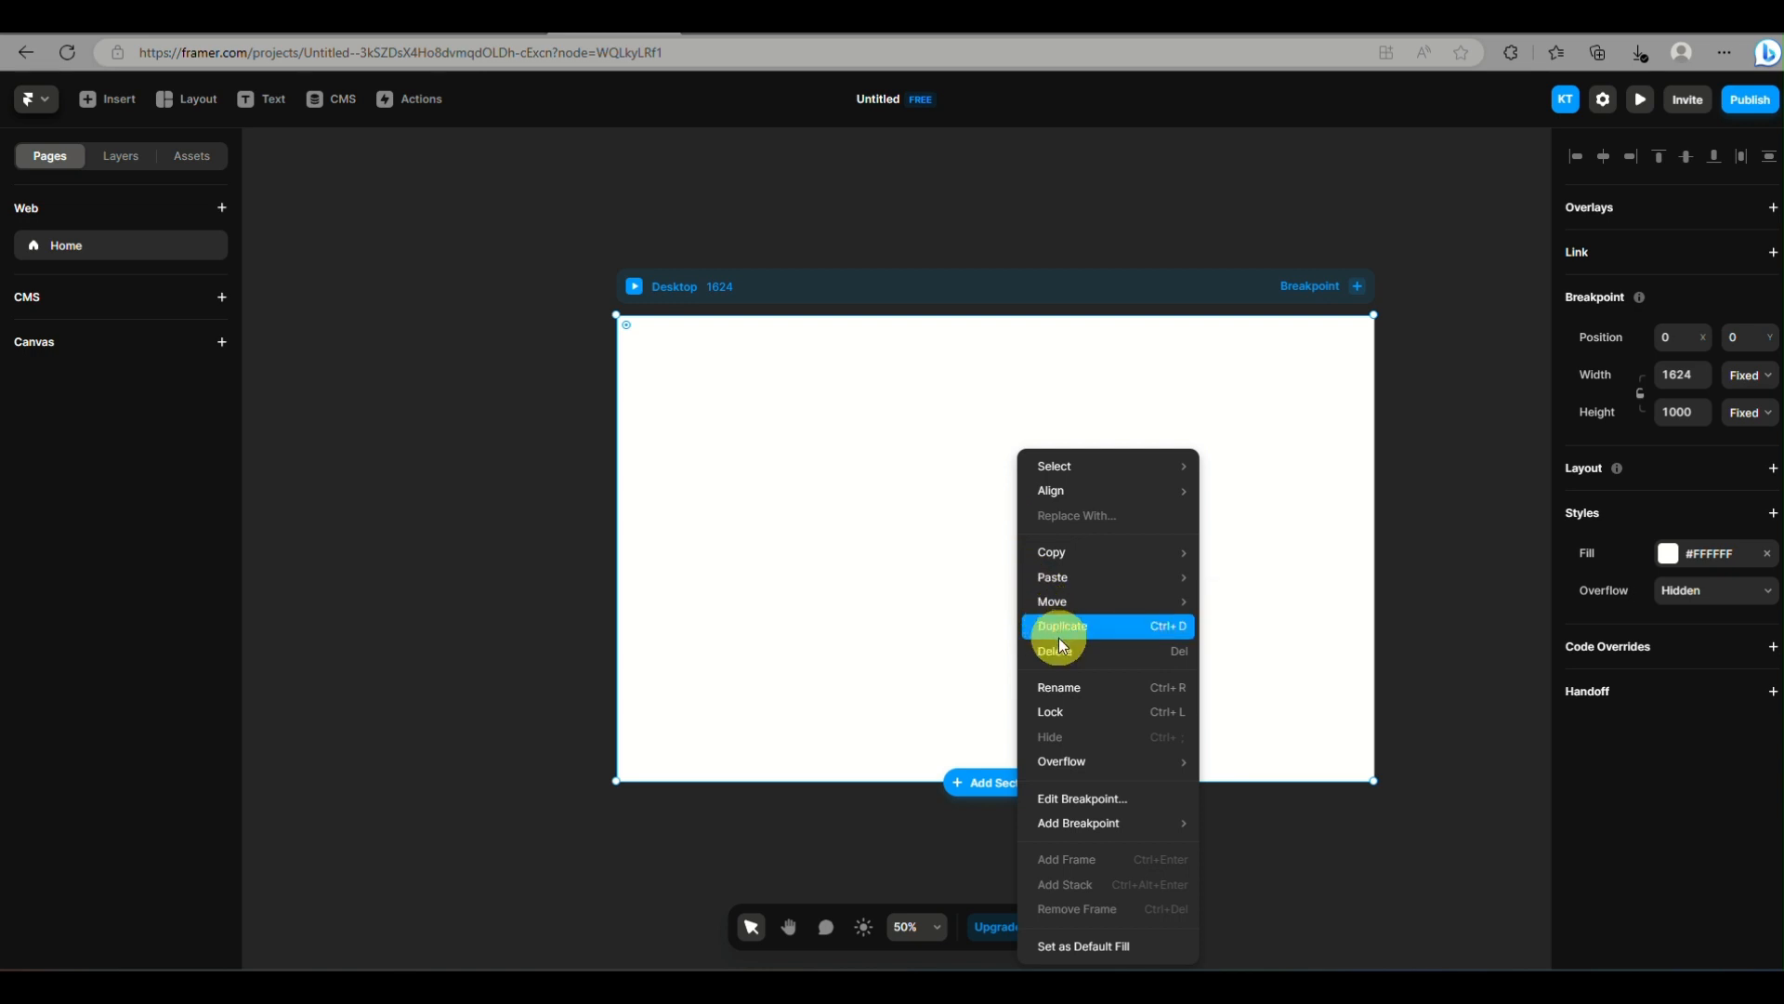
mouse_move(1097, 590)
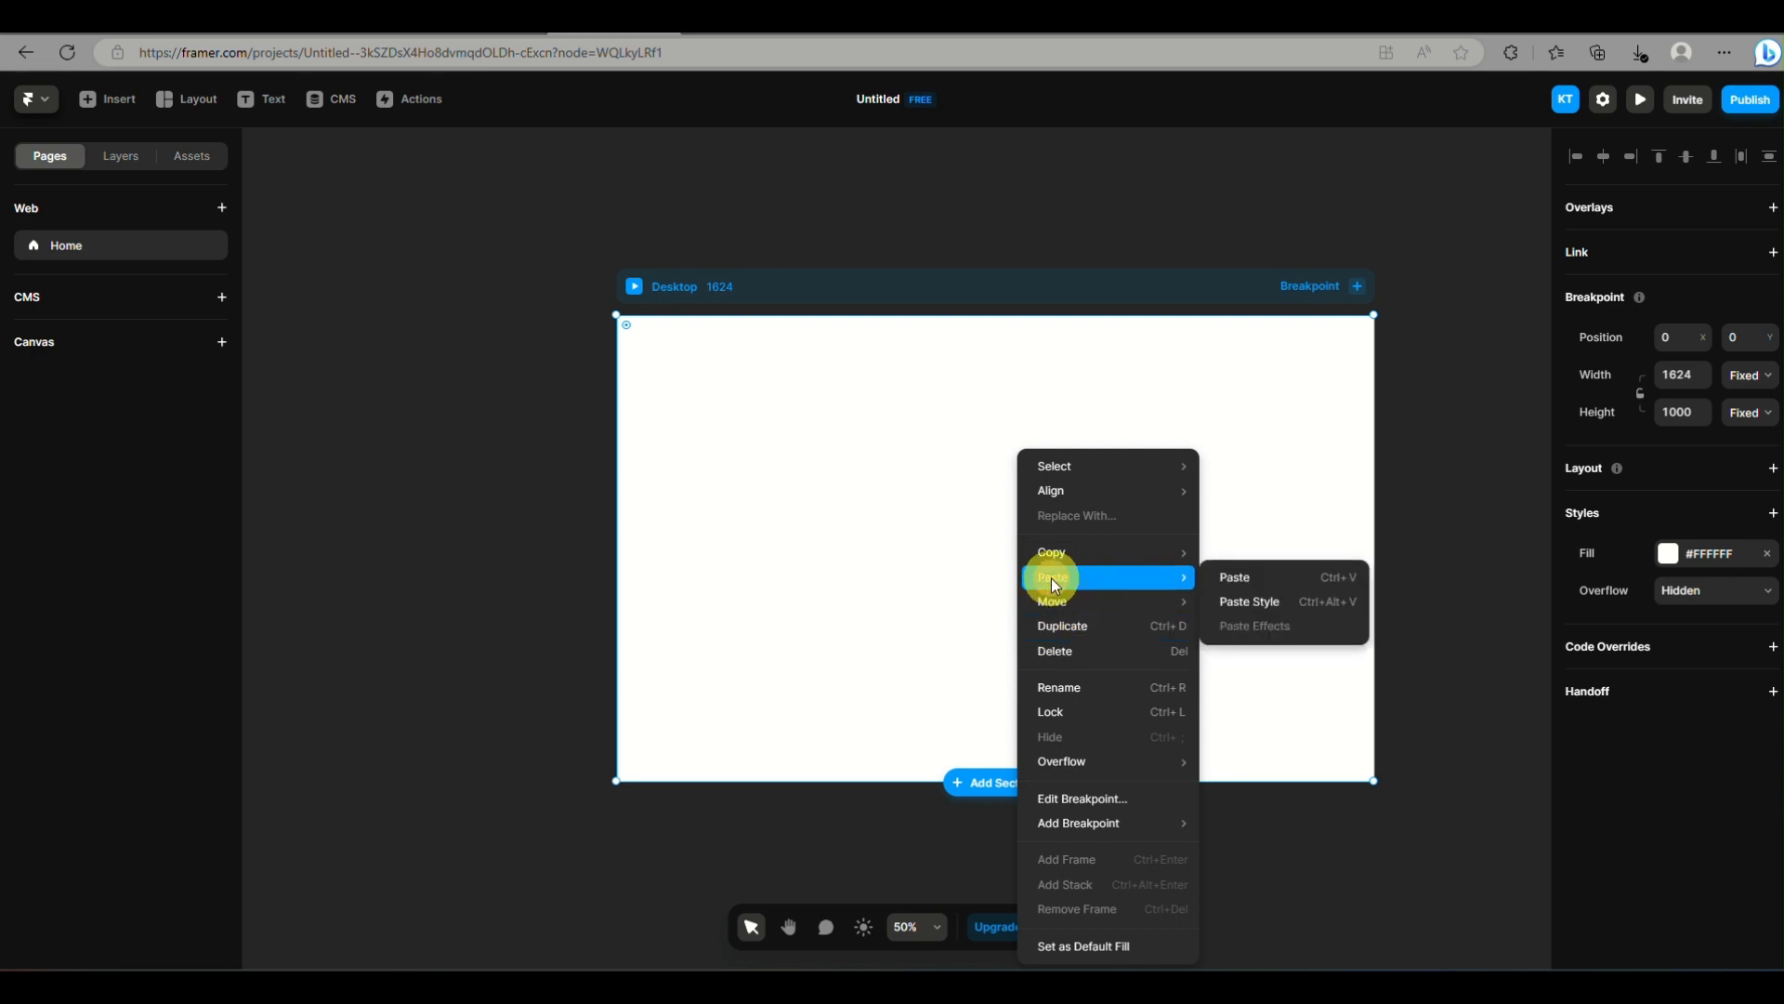
click(1247, 578)
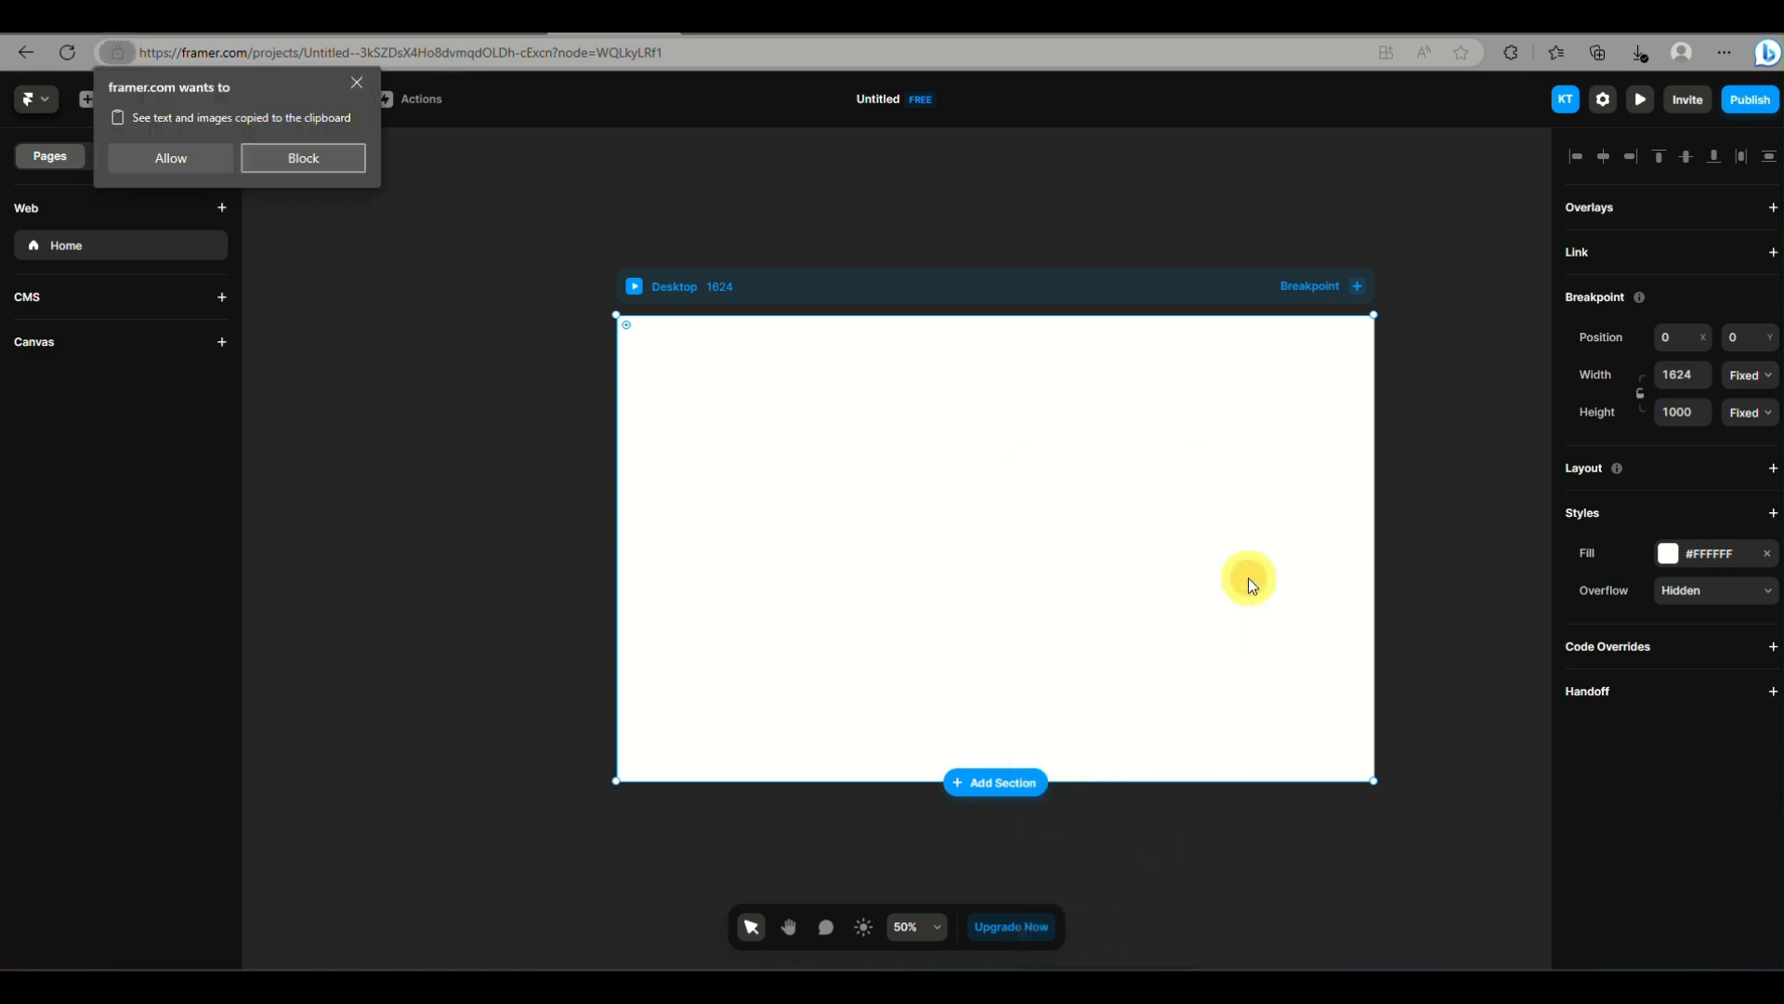
click(169, 156)
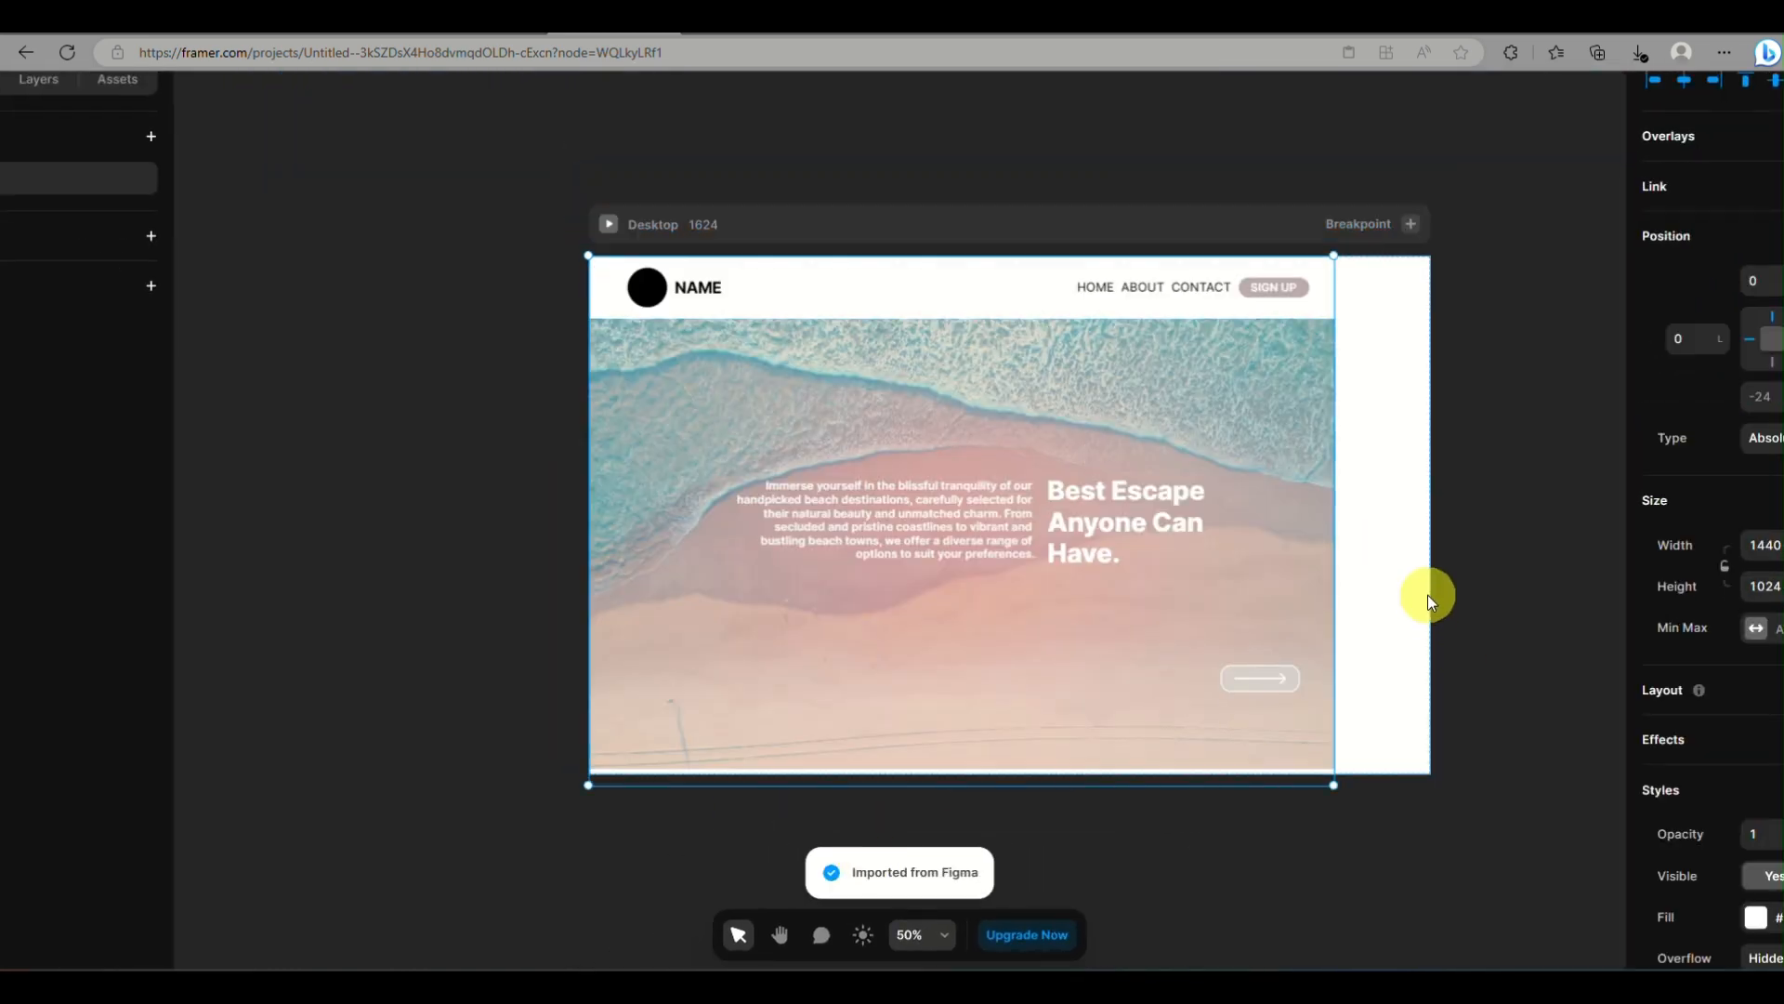
click(1431, 553)
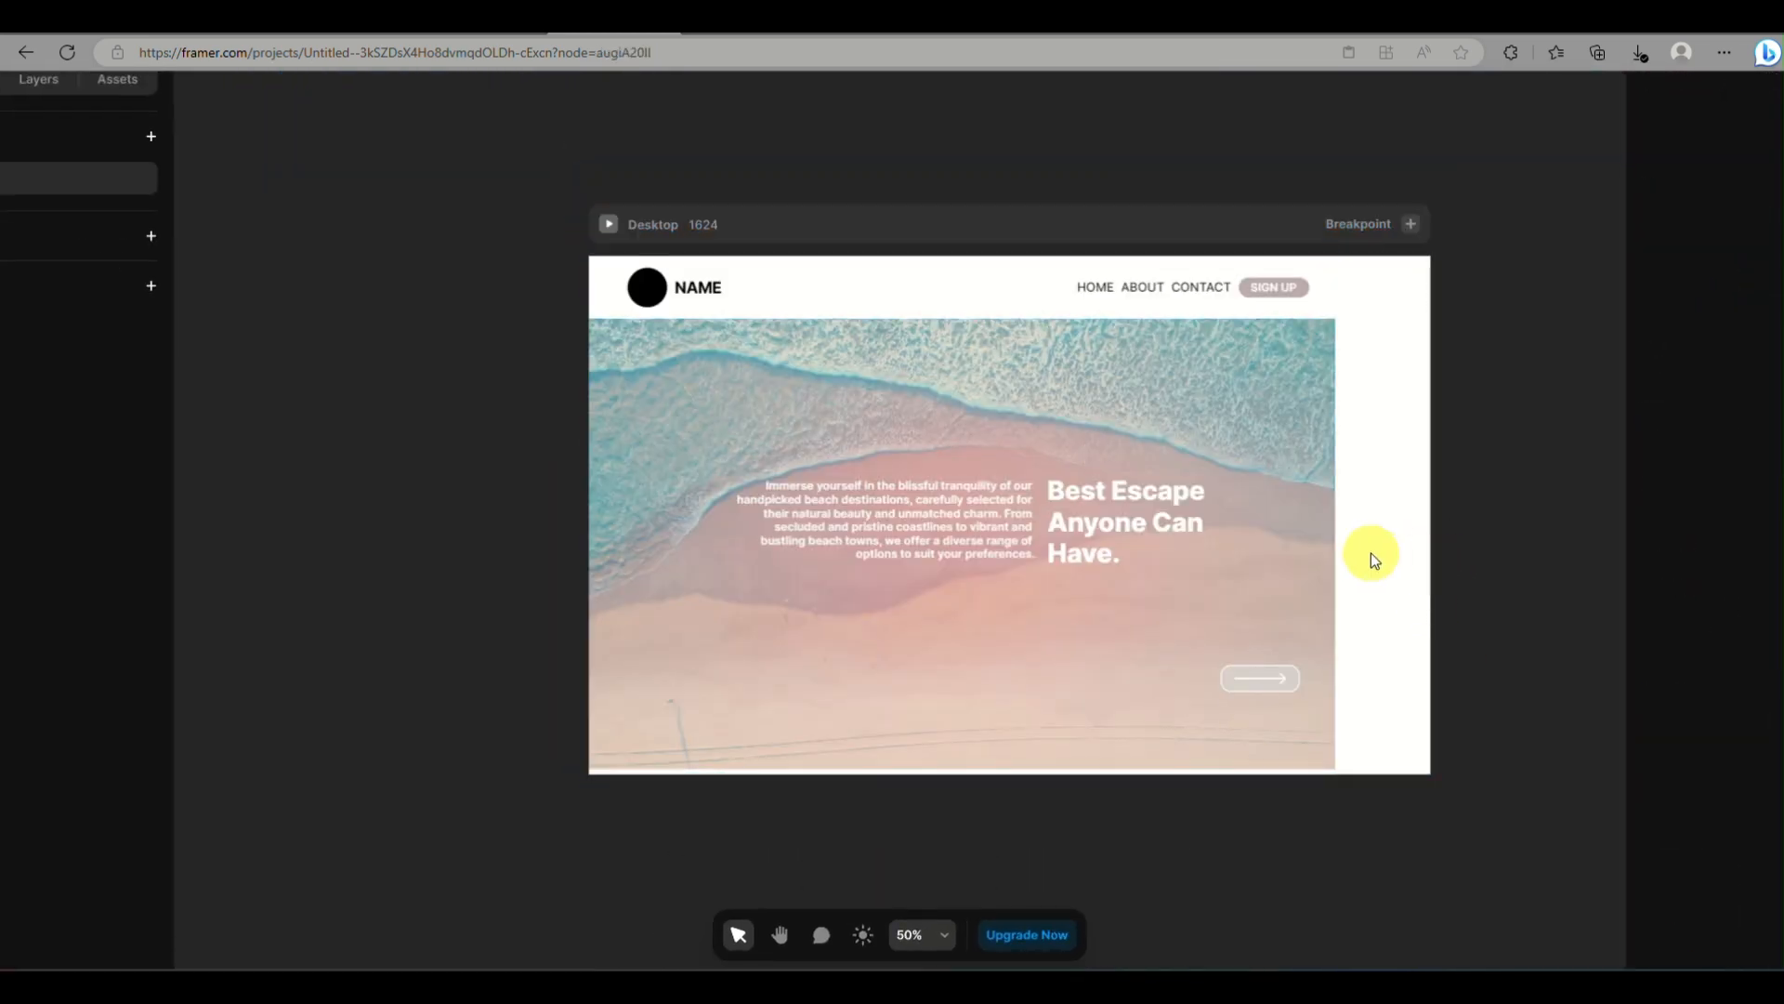
Show the page's layers and narrow the Desktop breakpoint to 1440 to match the imported design
scroll(784, 578, down, 4)
scroll(65, 554, down, 2)
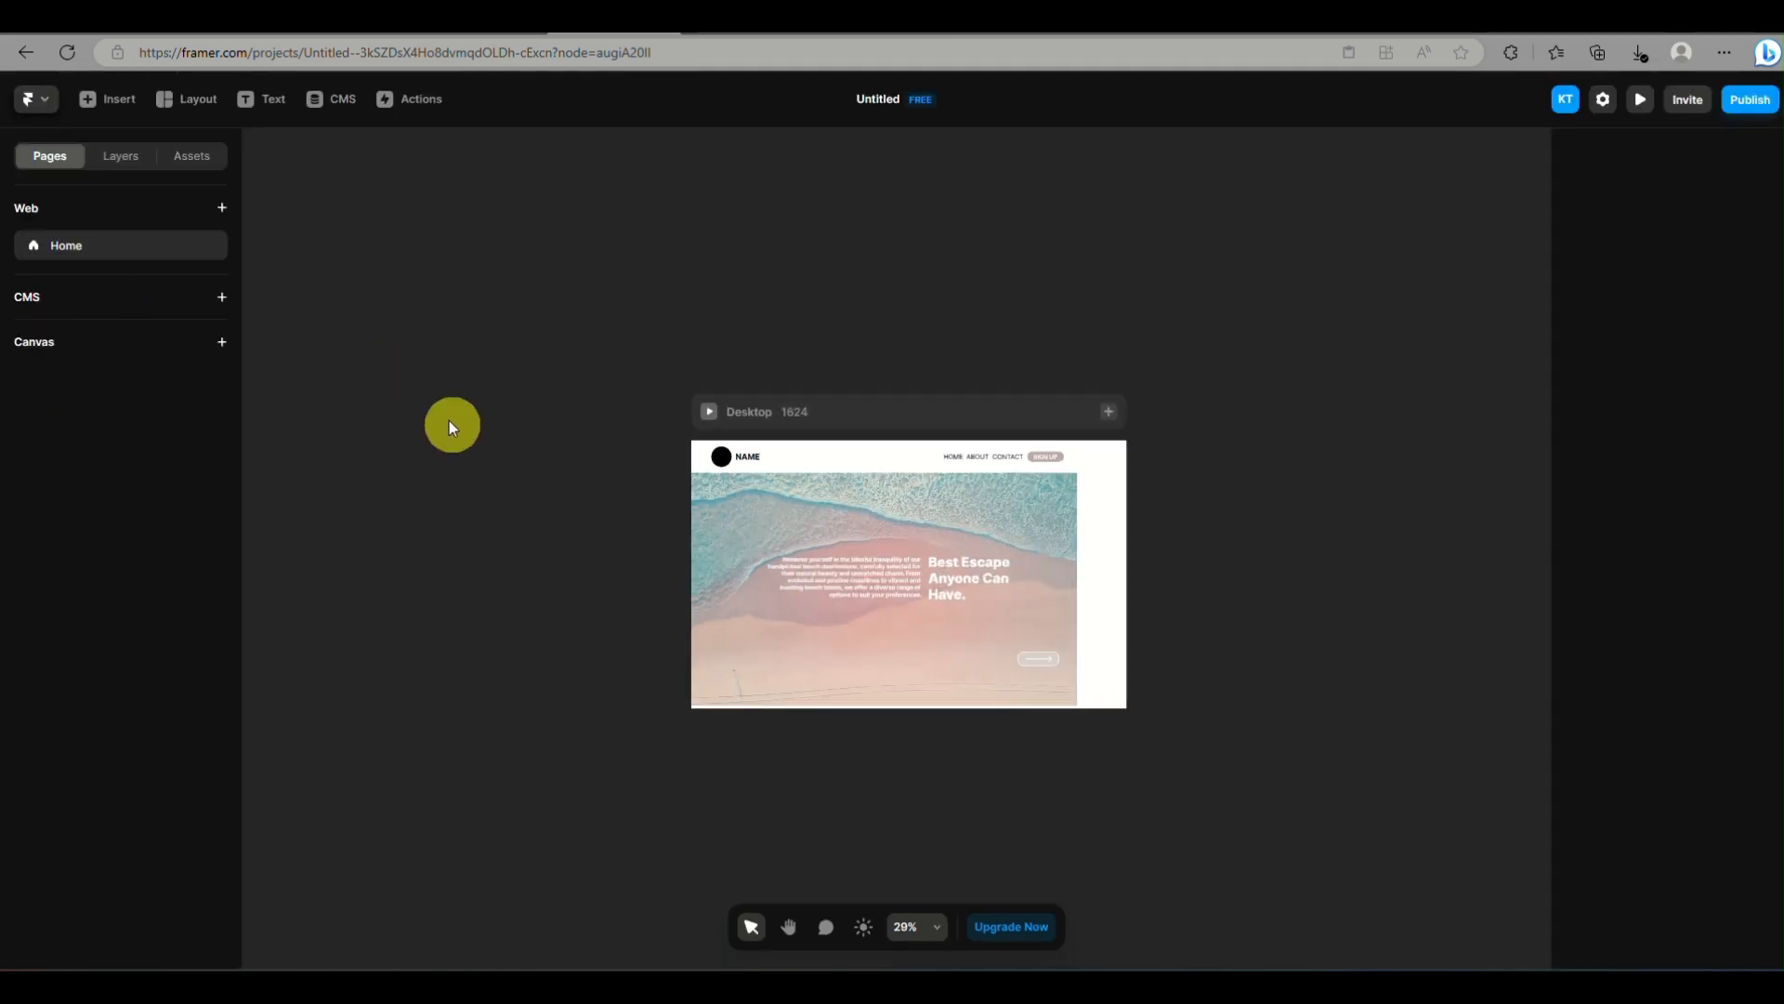
click(125, 160)
click(140, 223)
click(49, 242)
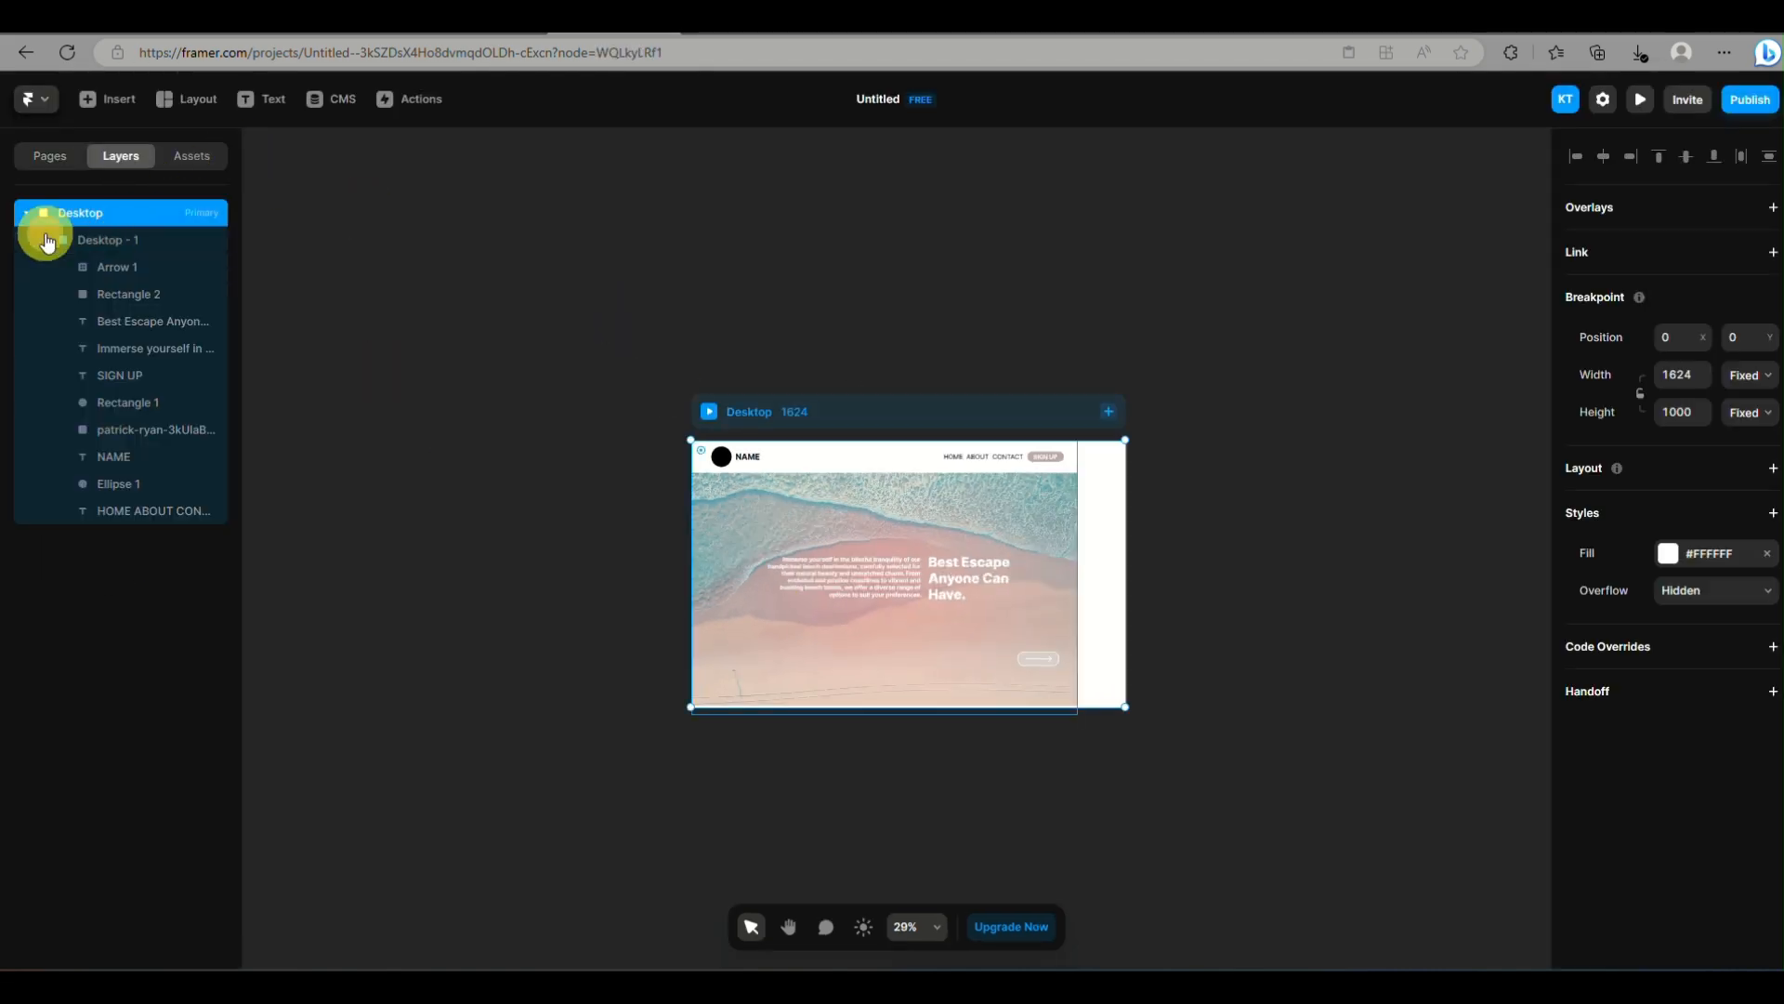
drag(1125, 444, 1077, 509)
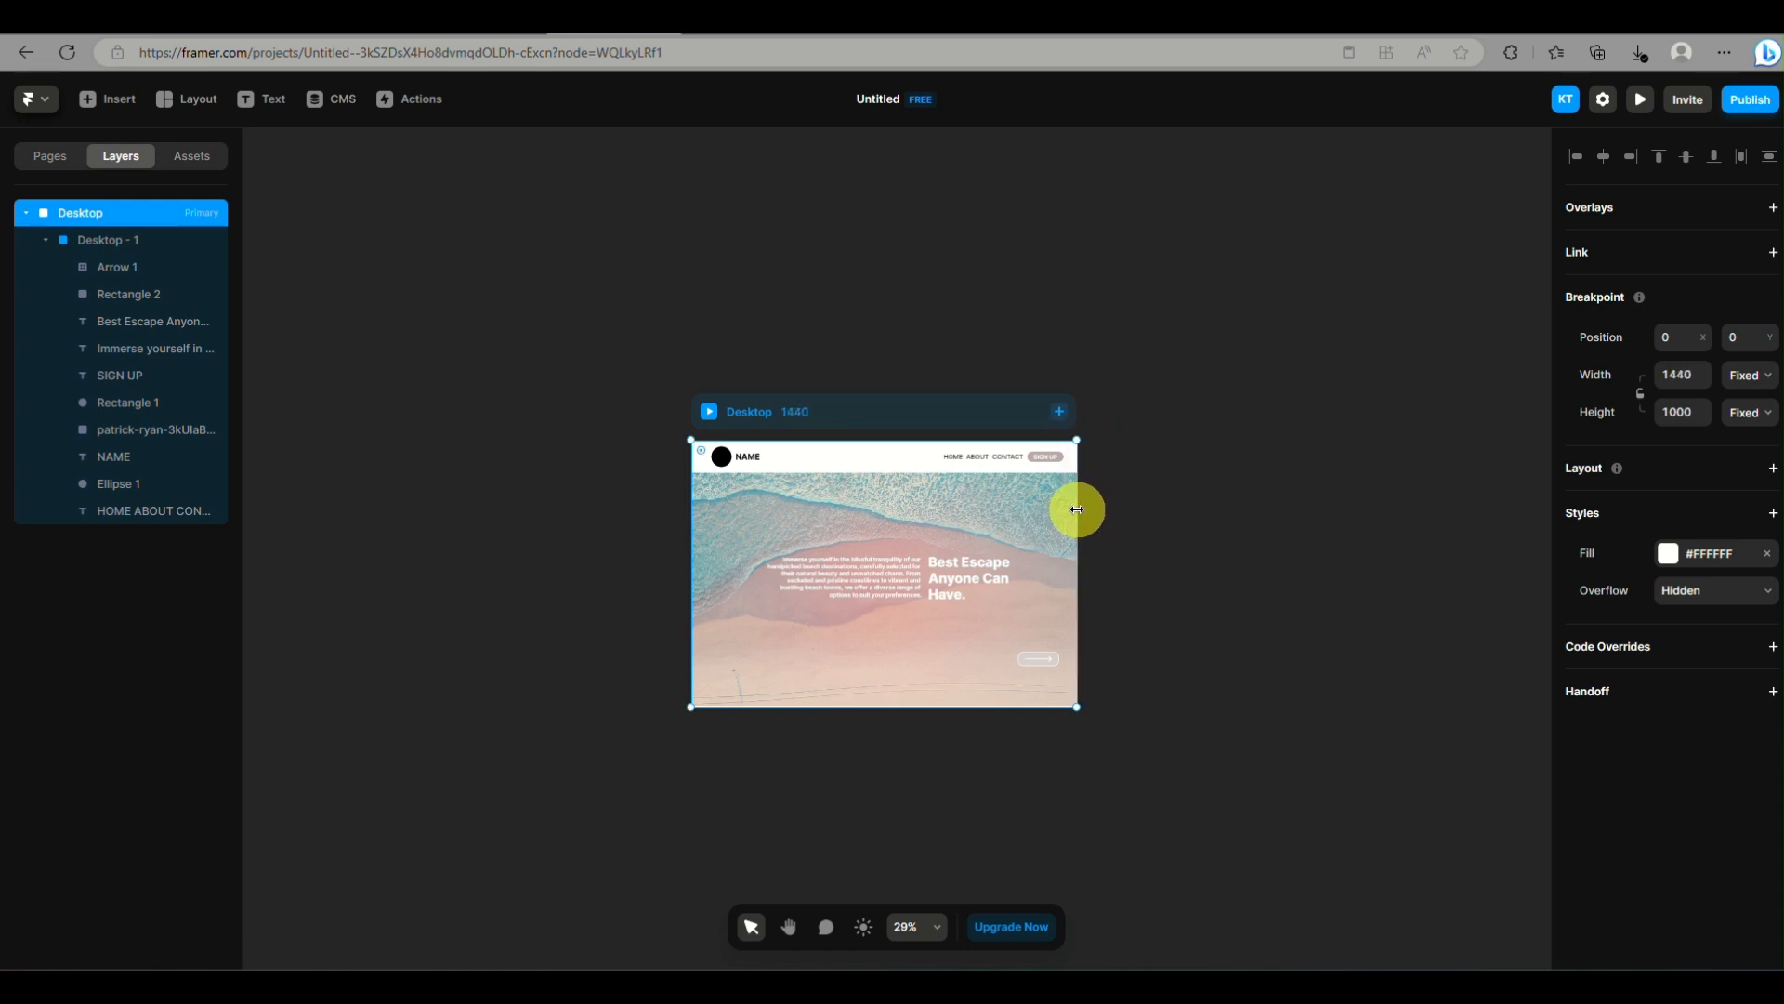
Examine the imported landing page and its individual layers, including the heading, paragraph, arrow button and header
scroll(1002, 677, up, 3)
scroll(1001, 677, down, 2)
scroll(1002, 676, up, 1)
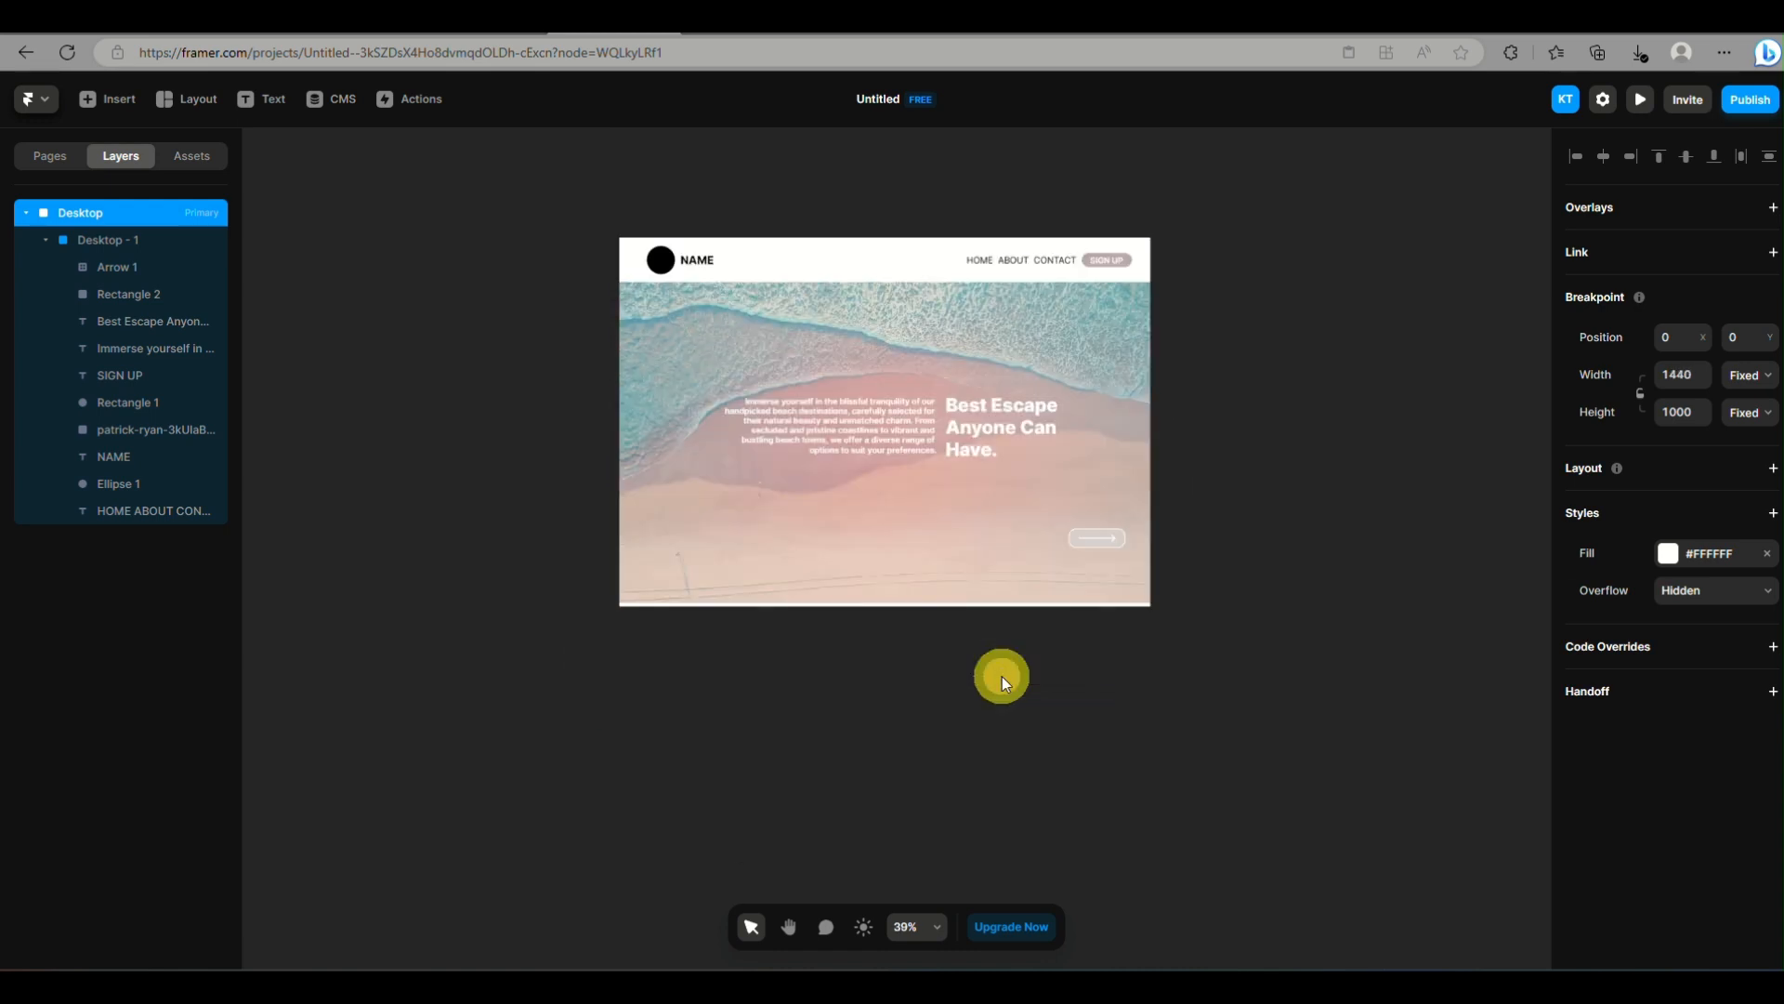
scroll(1106, 336, up, 5)
scroll(1106, 336, up, 2)
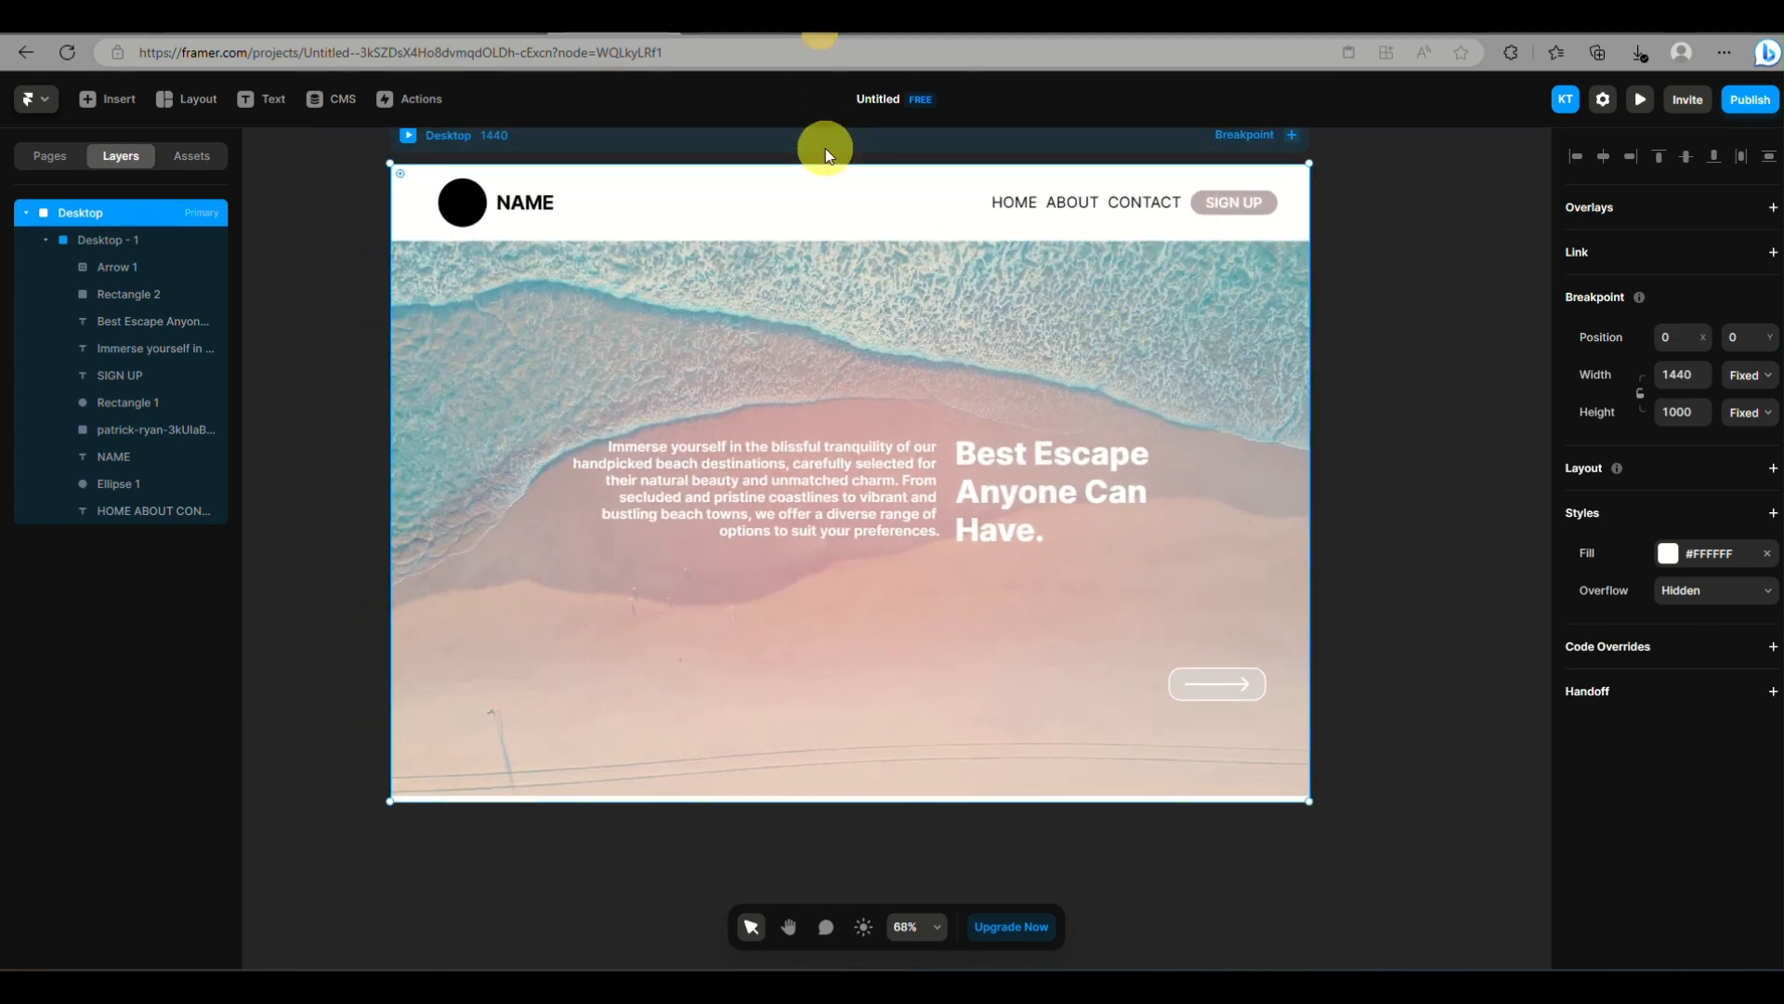
click(101, 325)
click(760, 483)
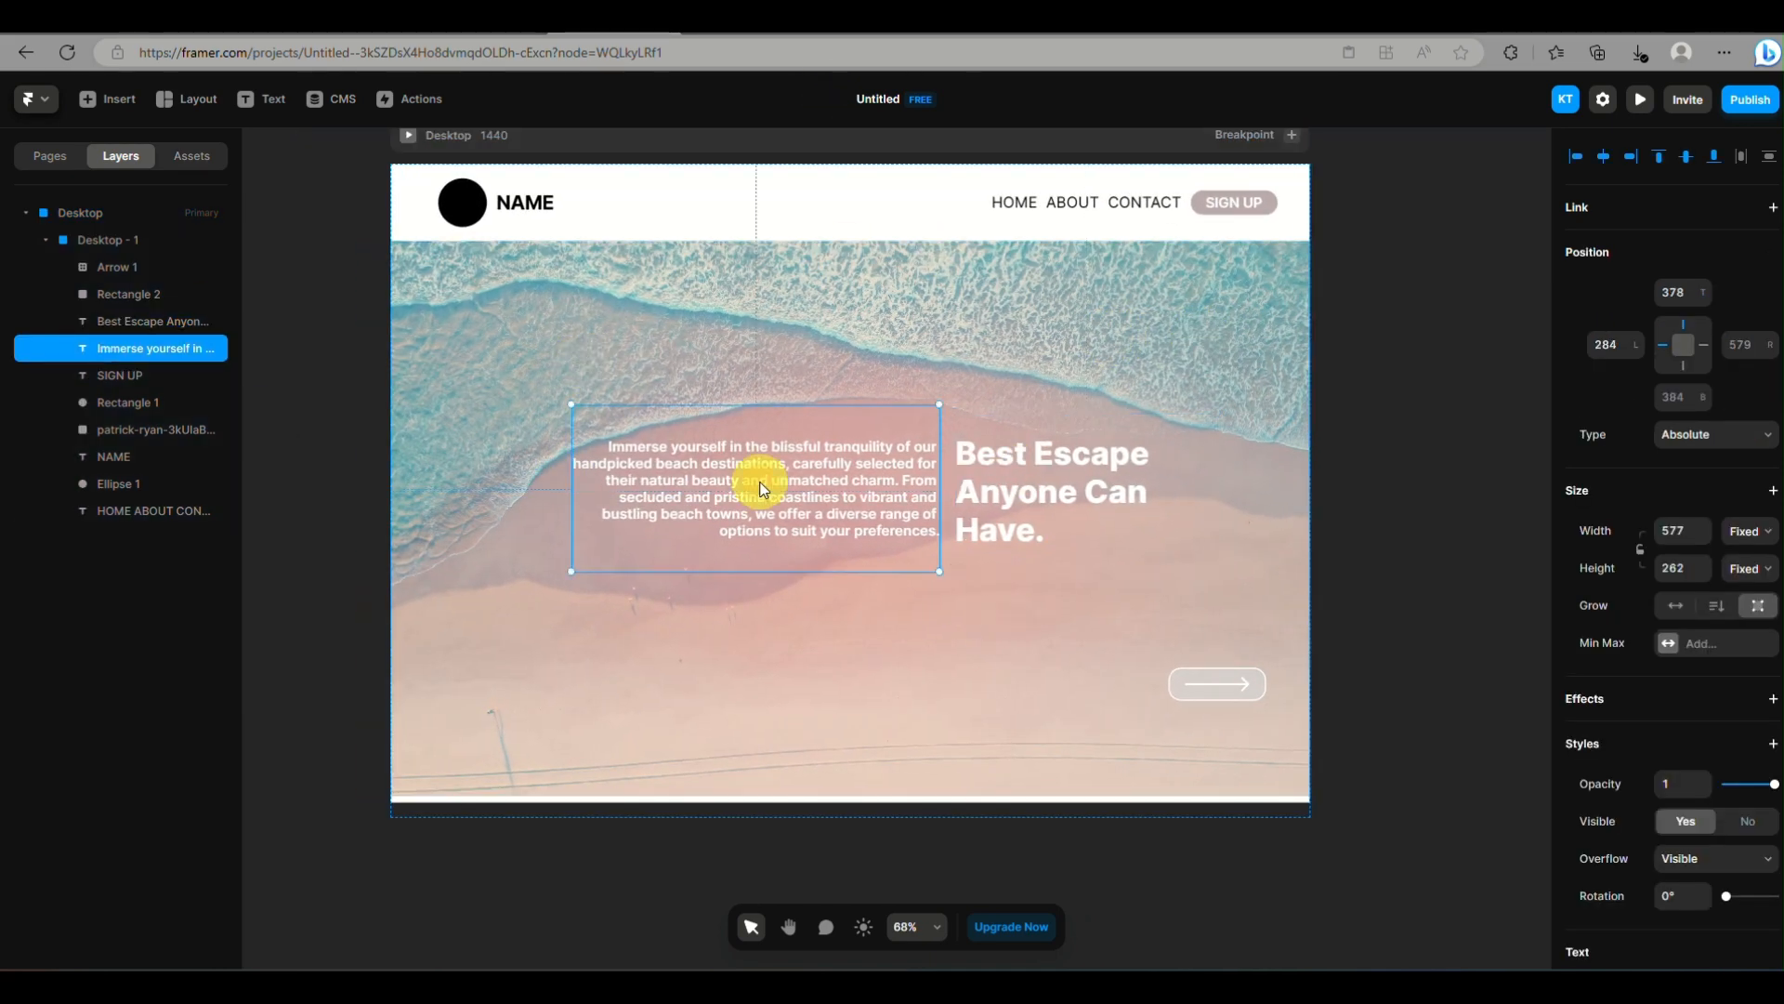
click(1212, 684)
click(1143, 629)
click(960, 212)
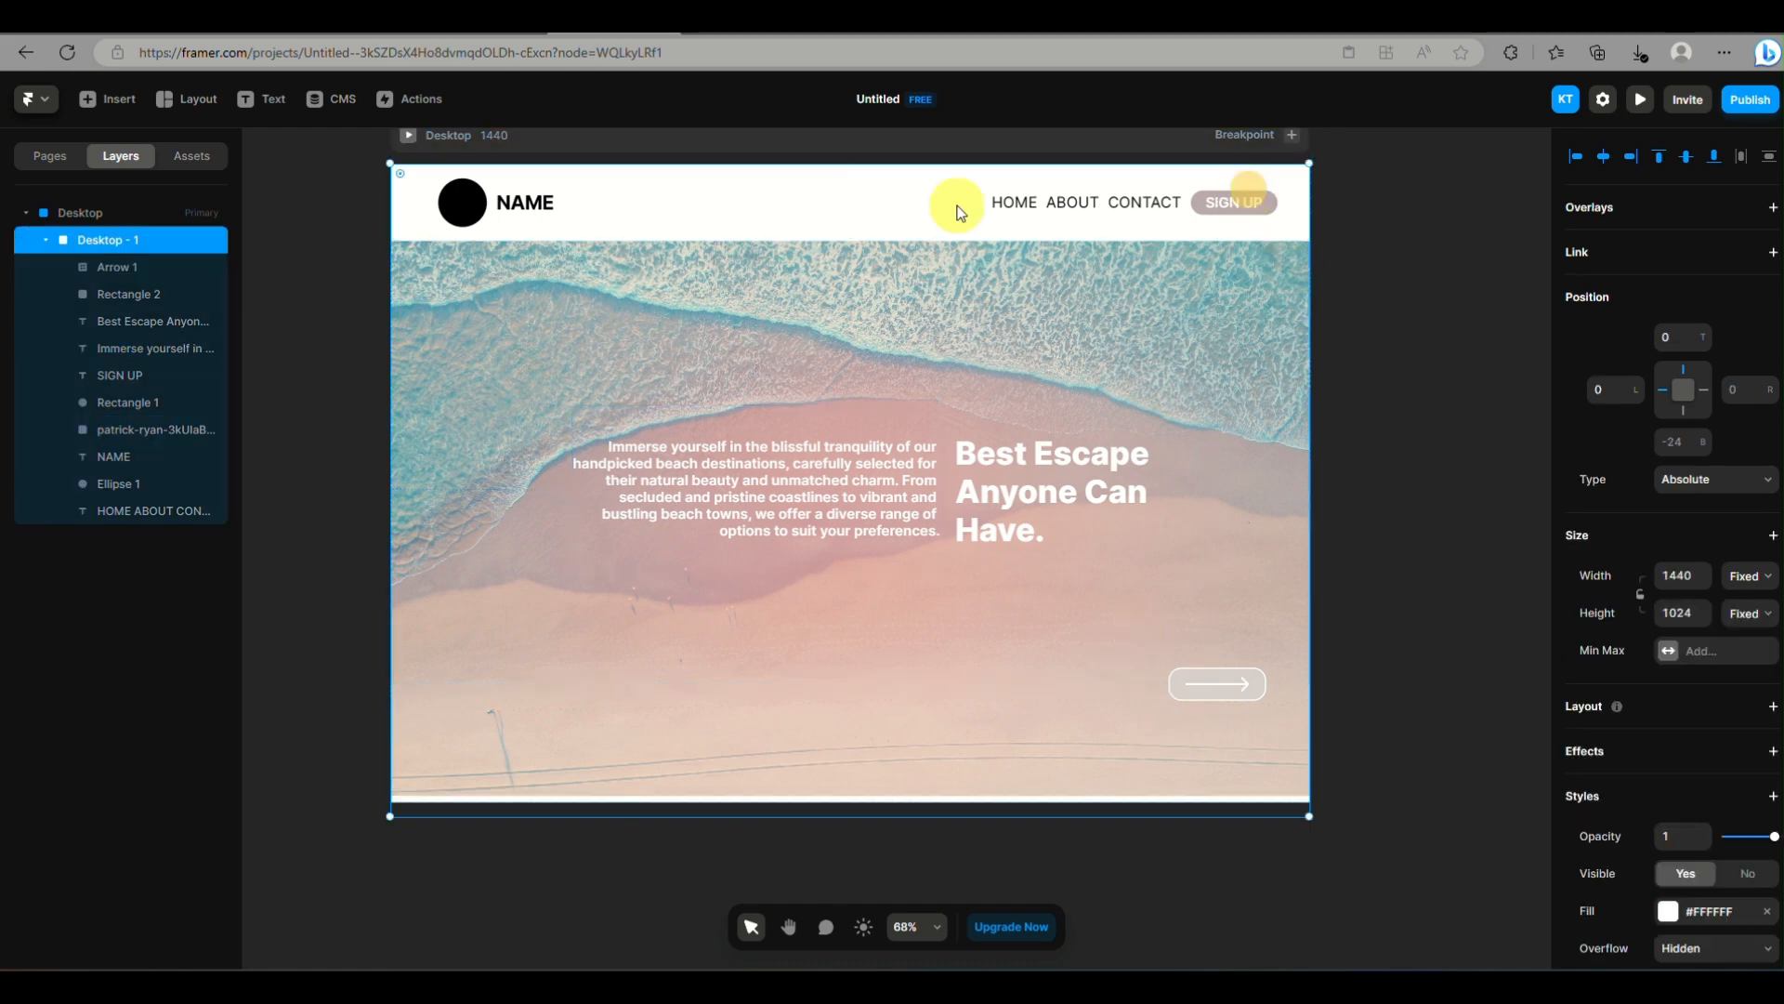
click(192, 290)
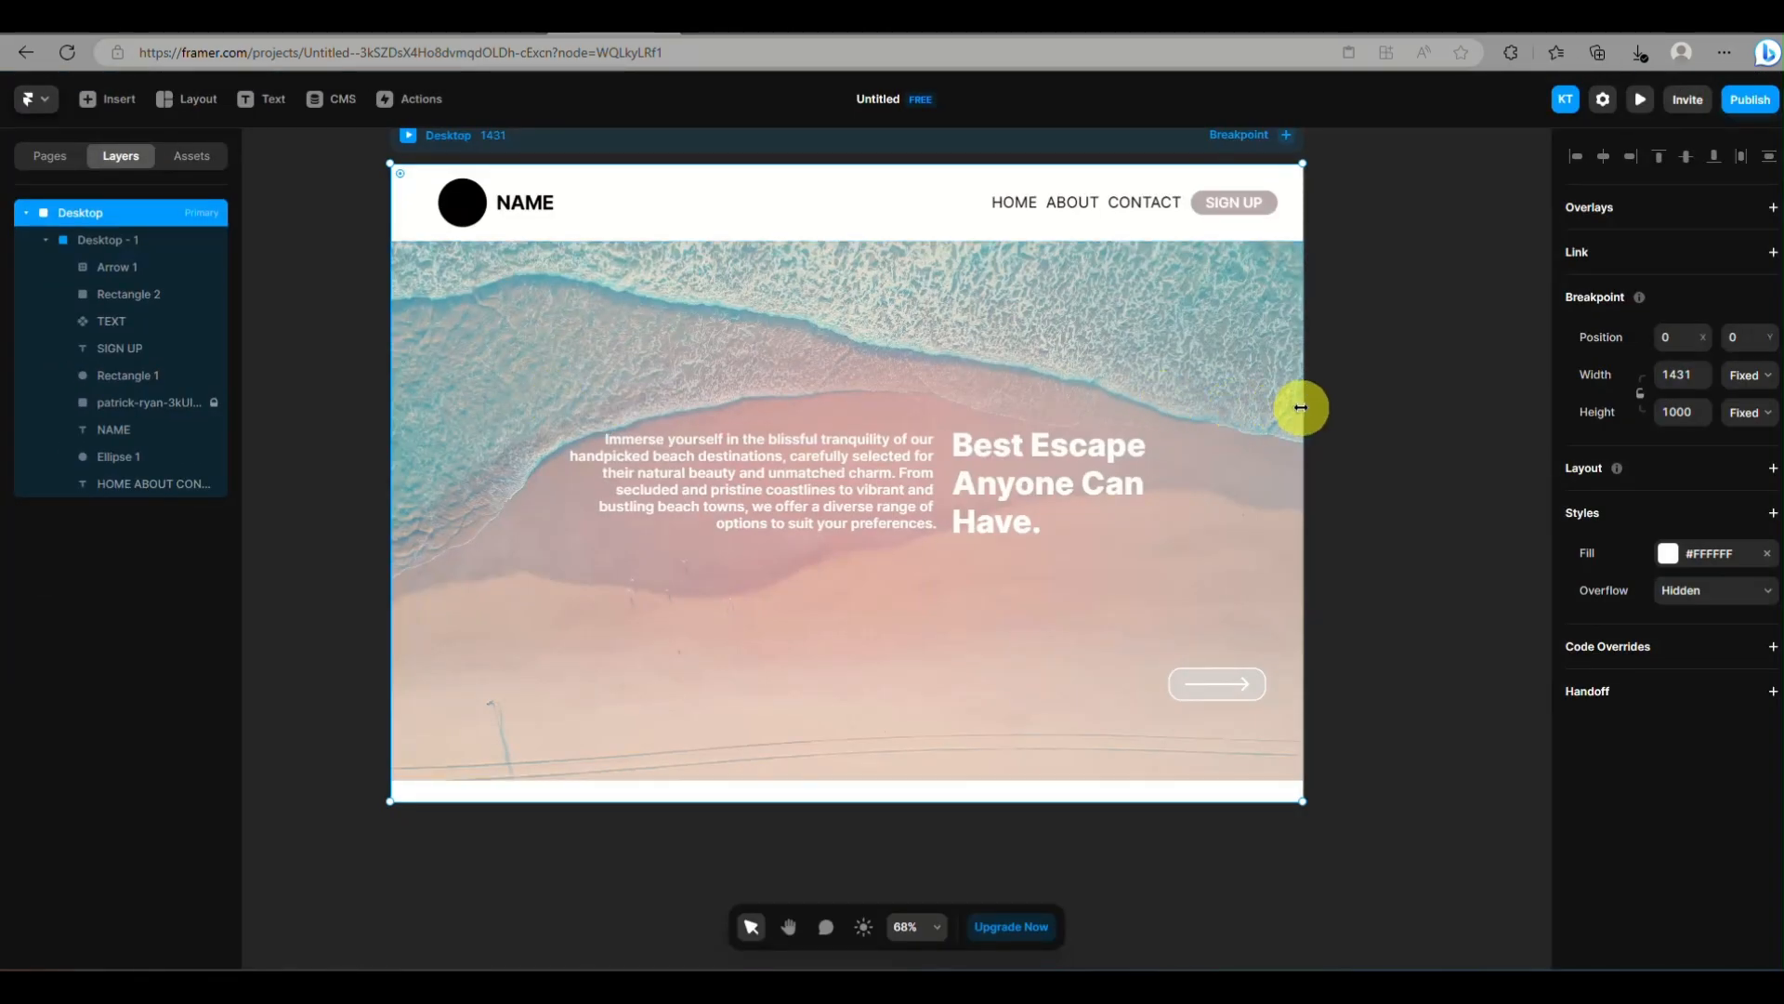
Widen the Desktop breakpoint to about 1554 to test how the page elements respond
drag(1301, 407, 1385, 472)
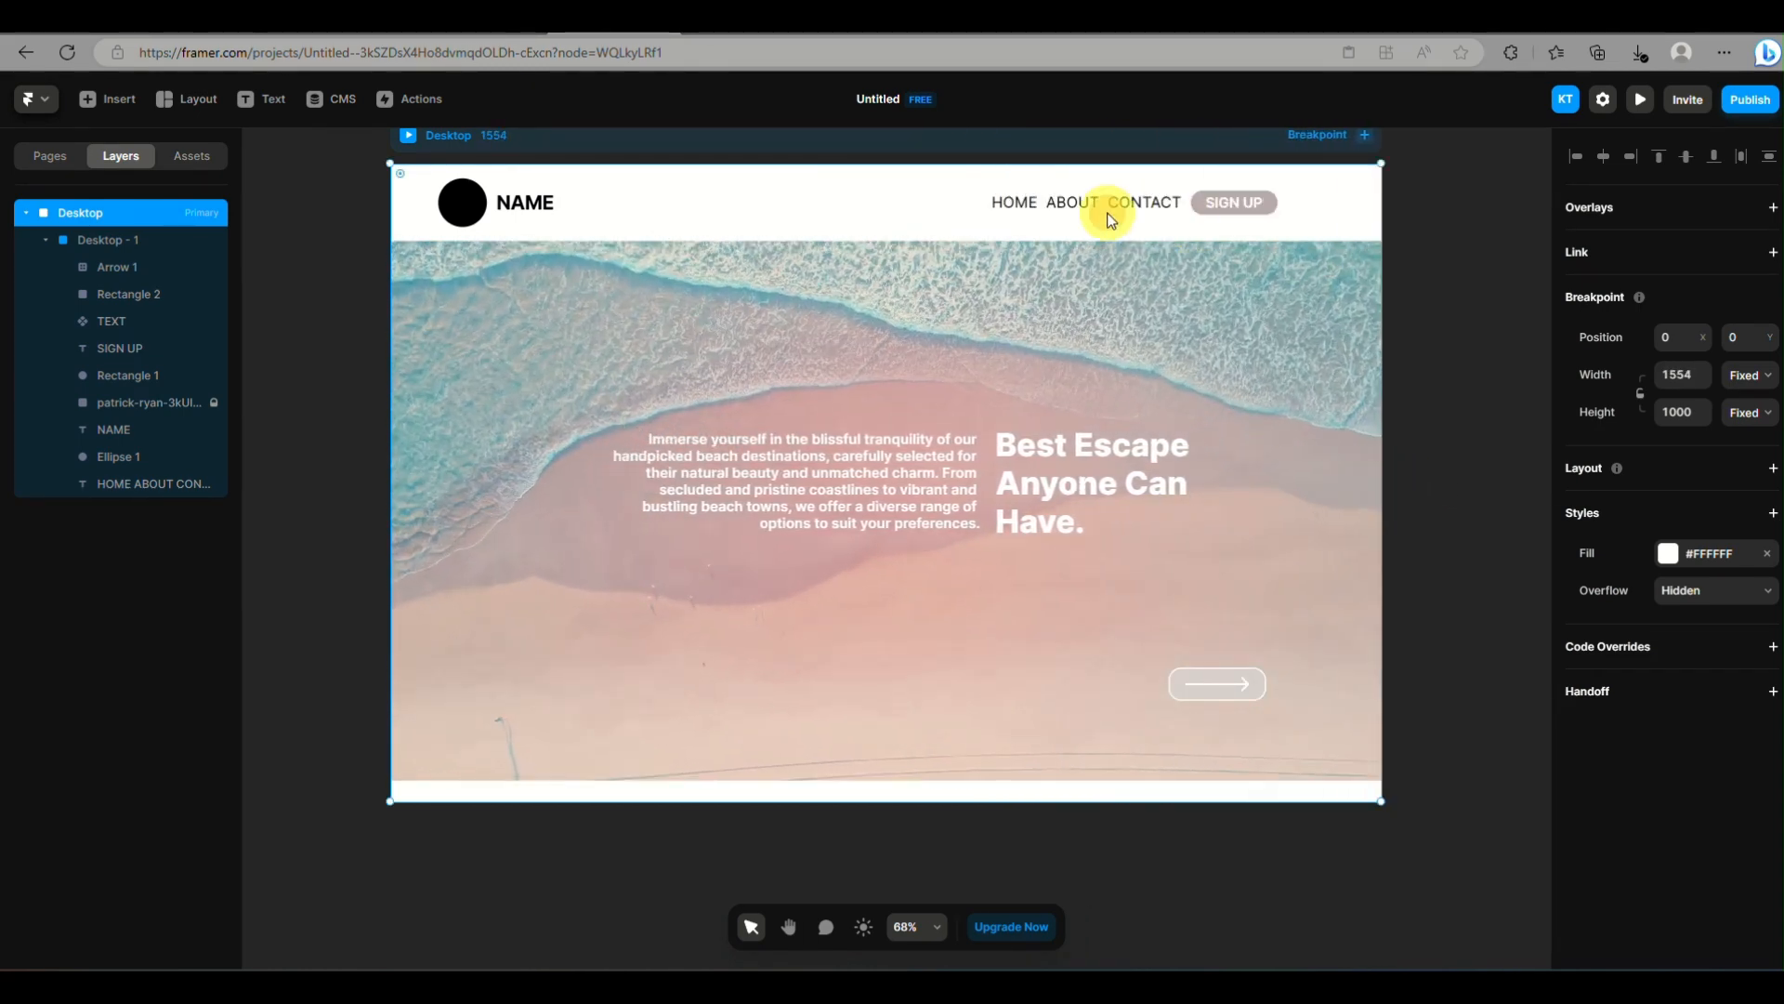
click(337, 385)
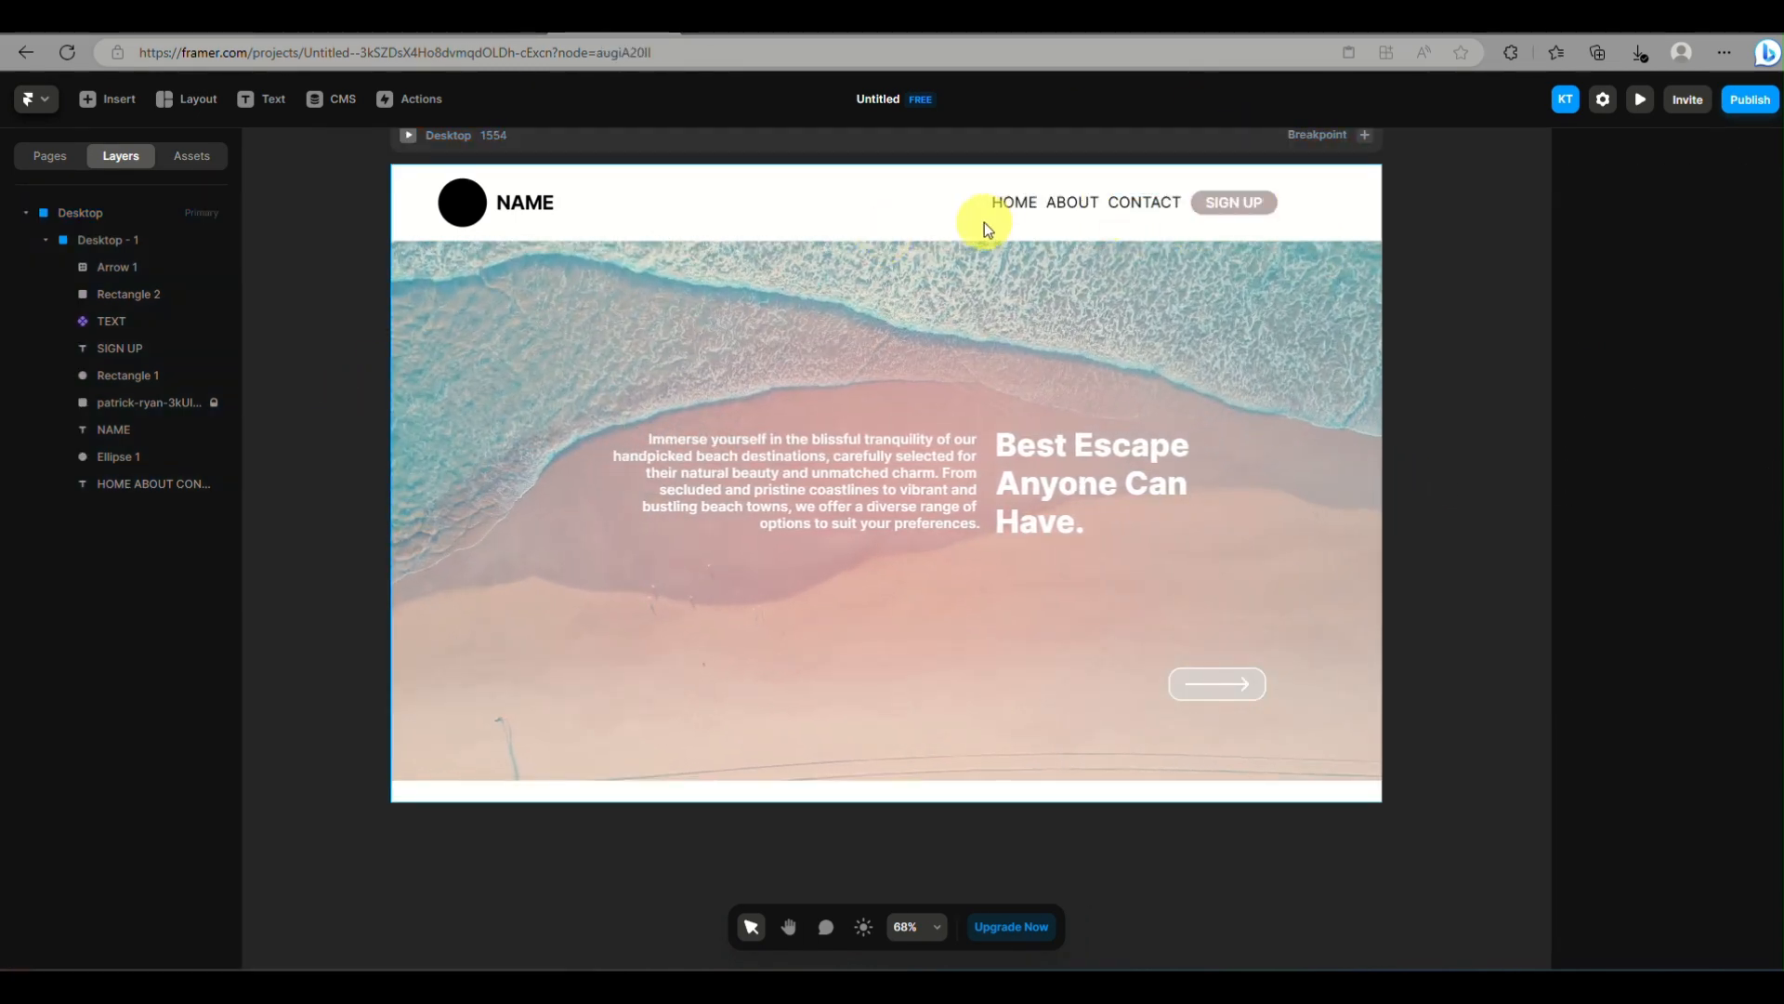
drag(973, 189, 1008, 216)
key(ctrl+z)
Lock the header's navigation text, SIGN UP text, NAME text and black logo circle
click(1087, 202)
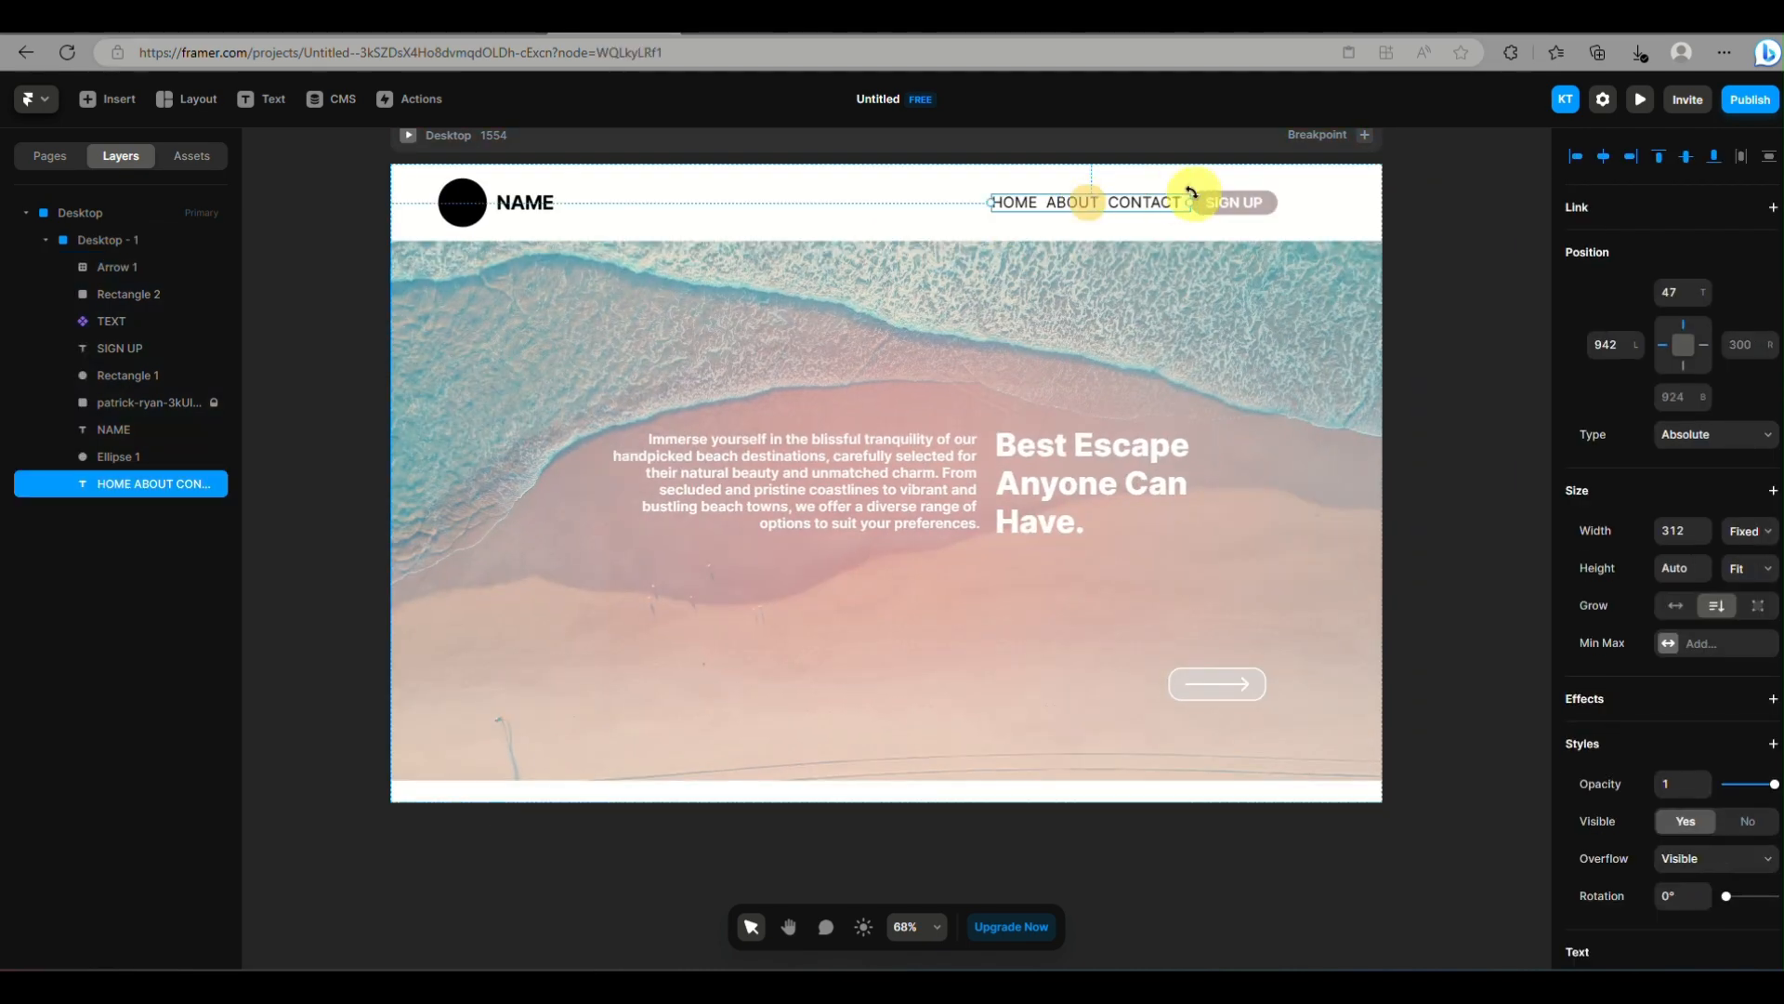
shift+click(1223, 206)
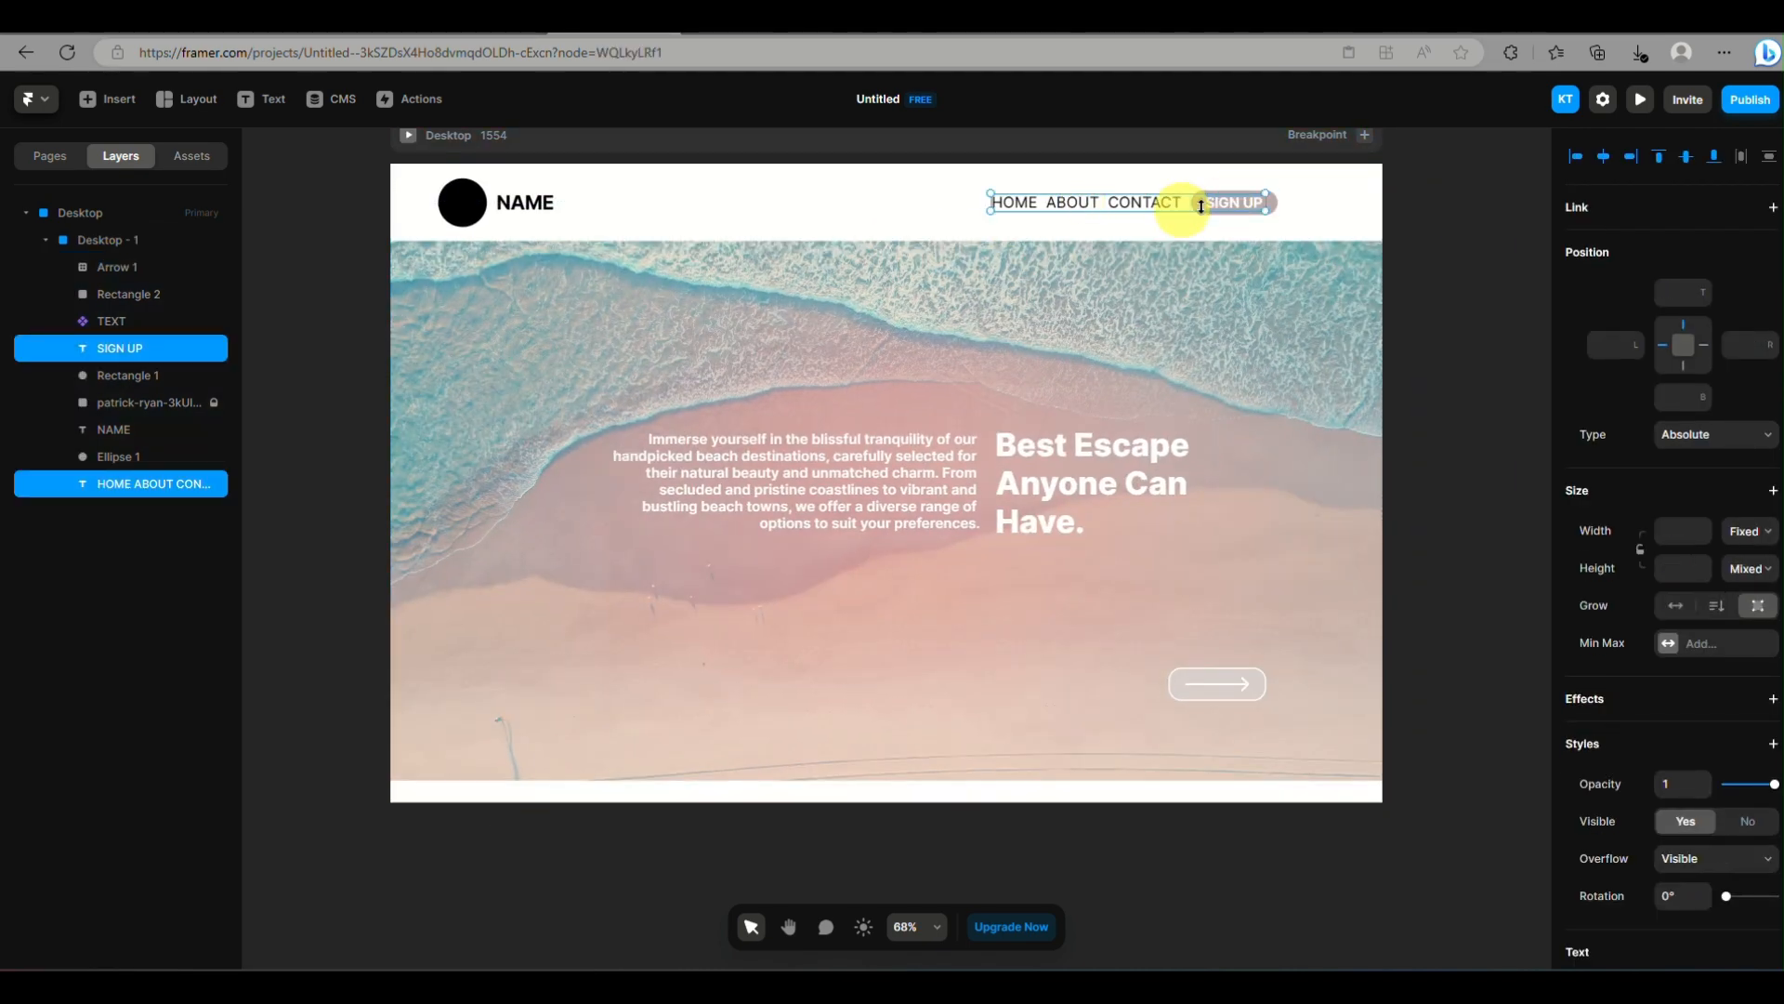
right_click(197, 364)
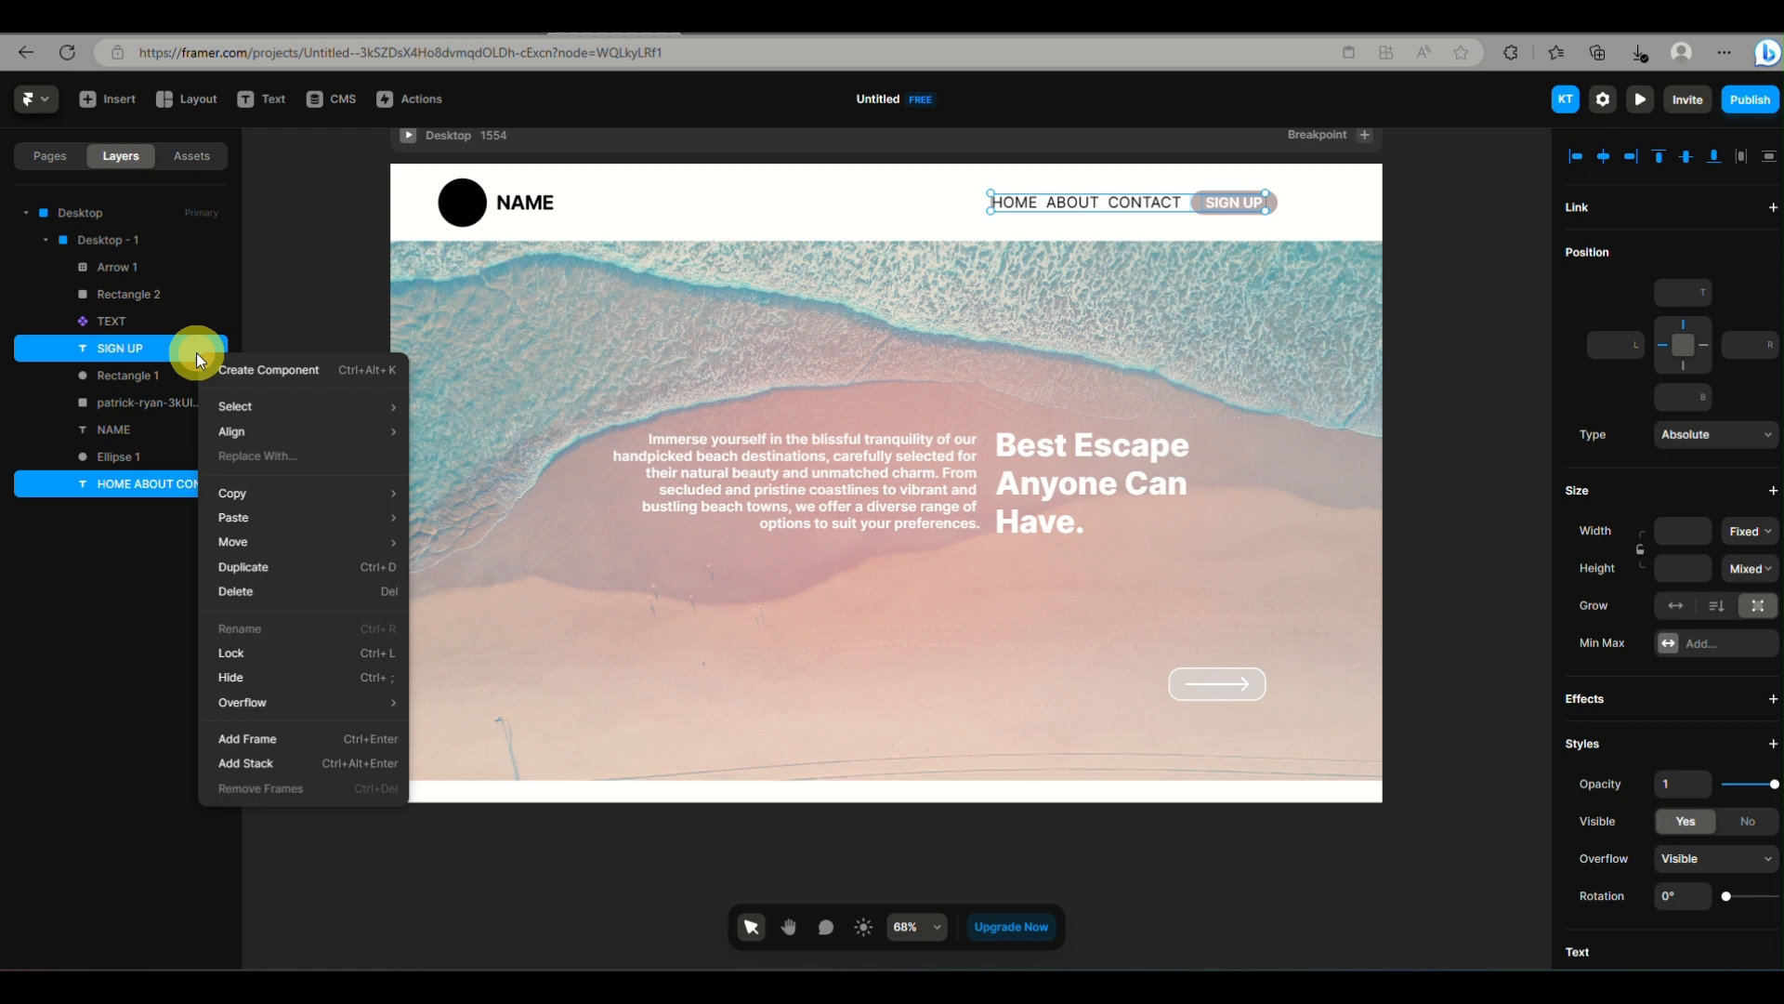
click(262, 660)
click(506, 209)
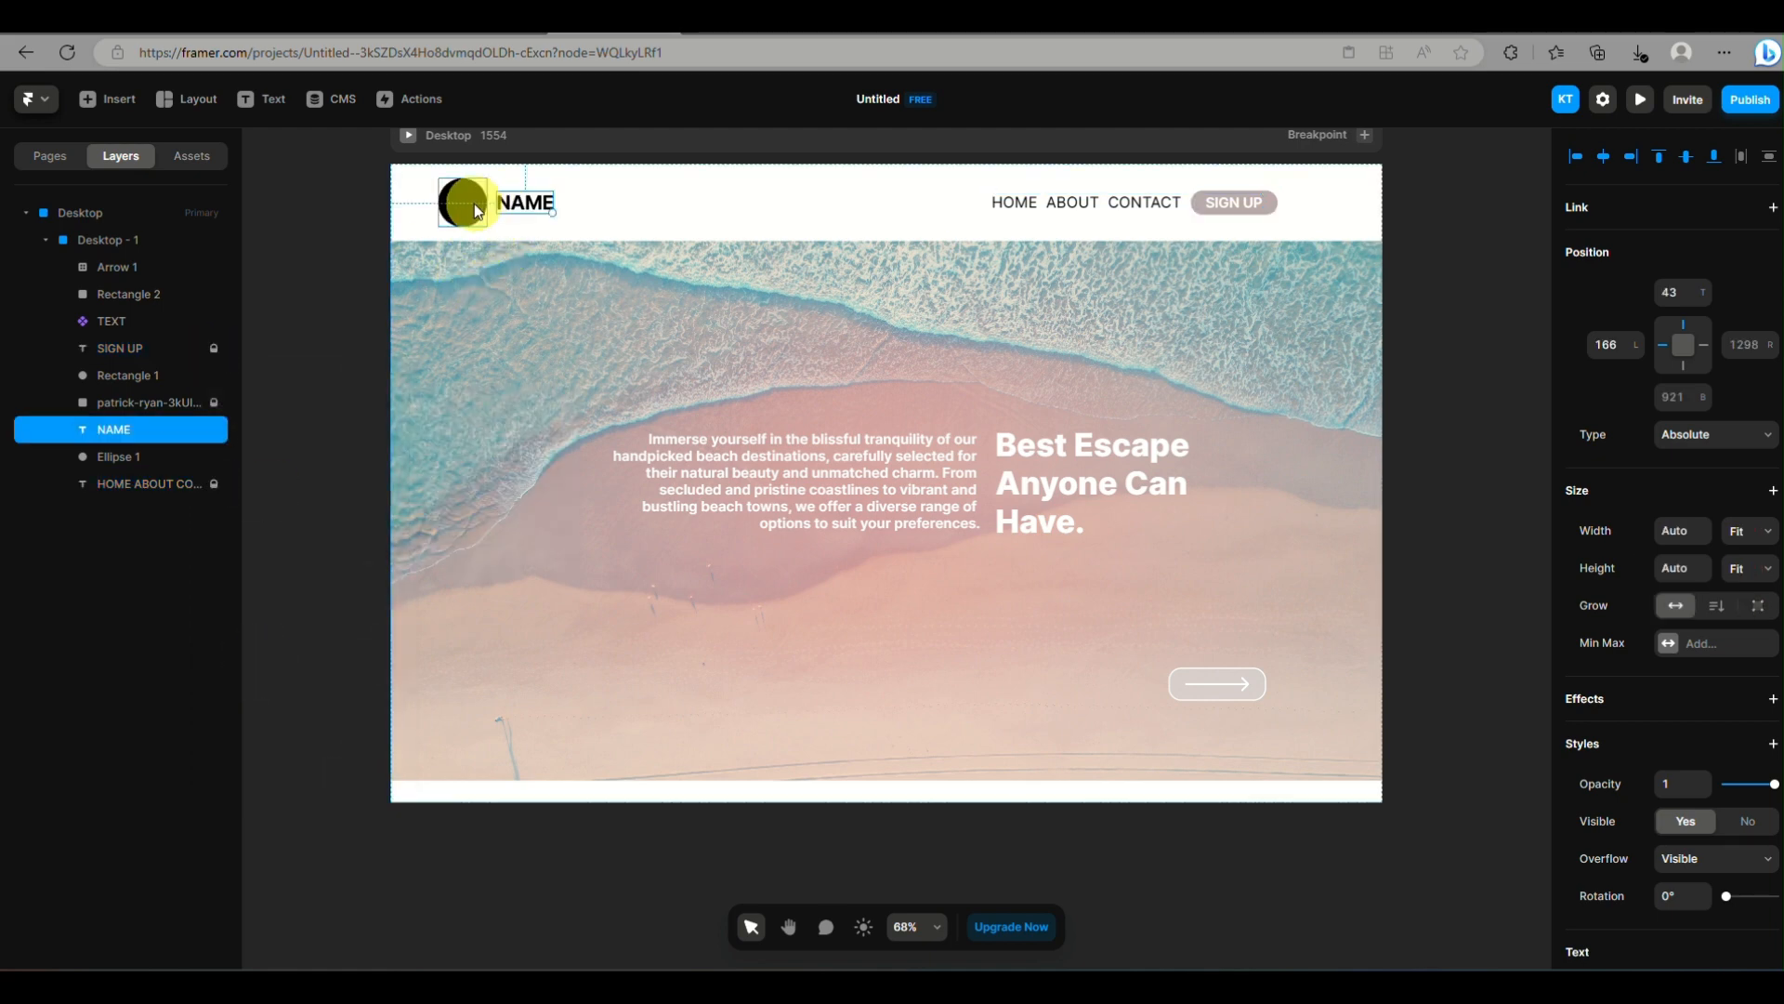
shift+click(474, 204)
right_click(538, 201)
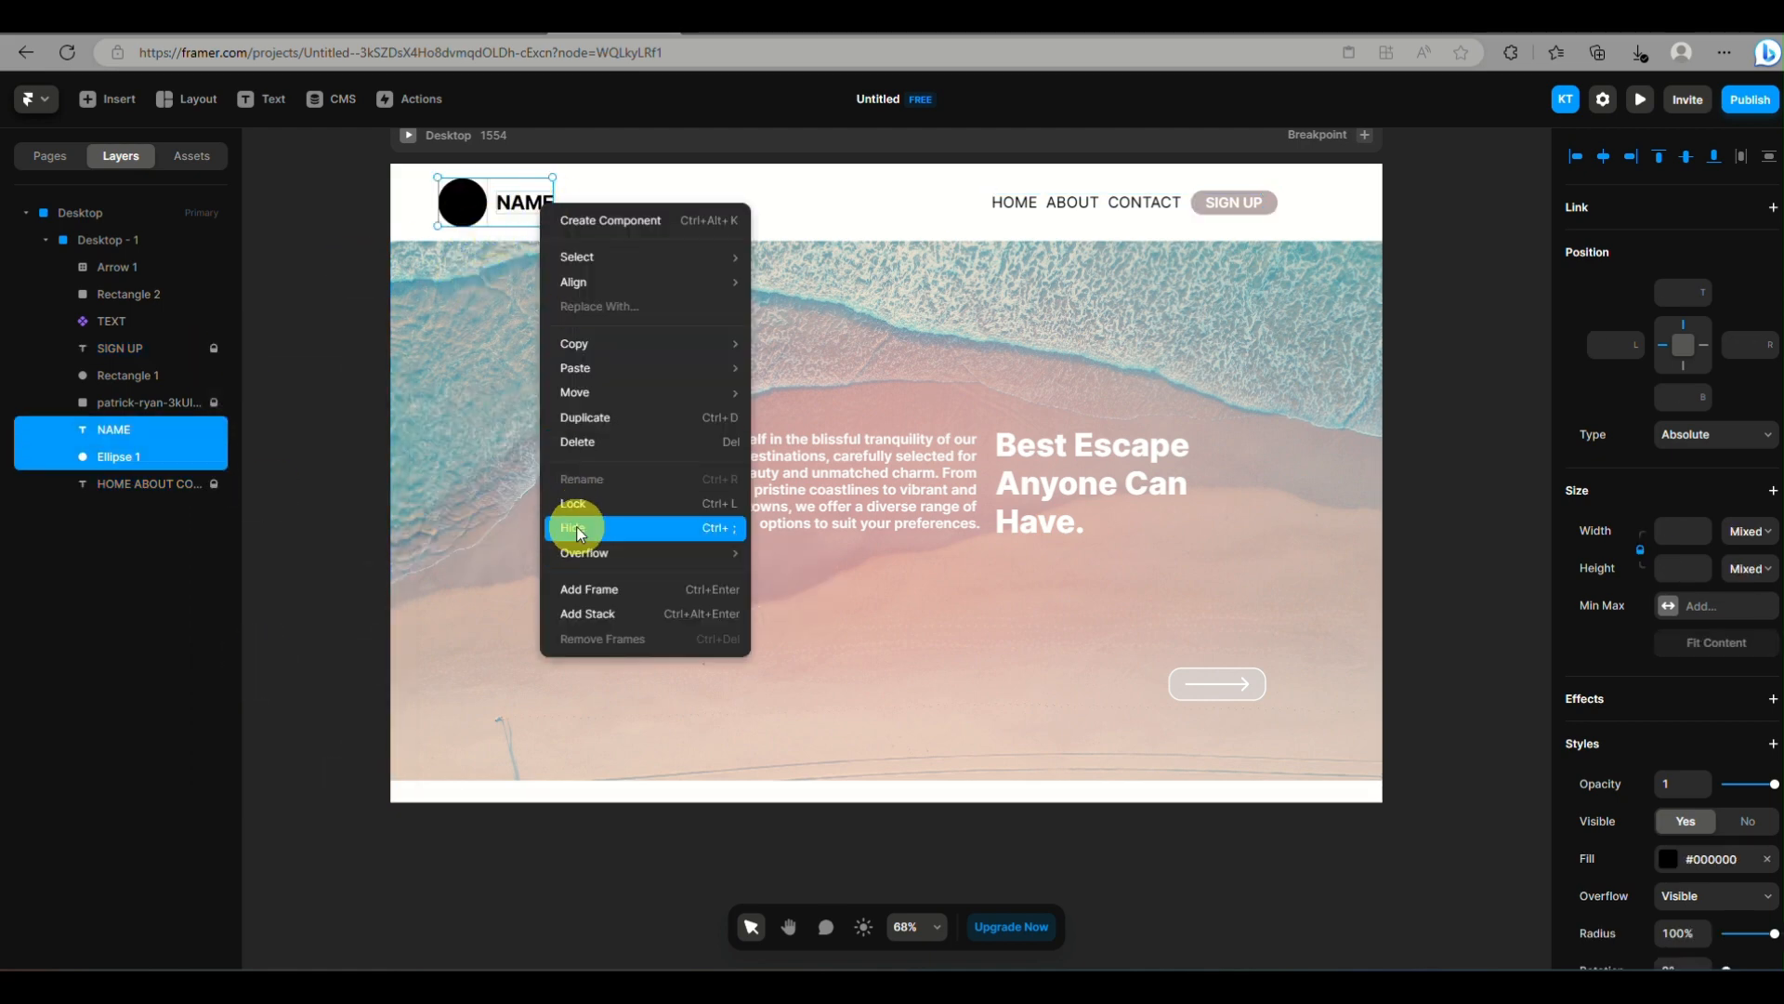
click(574, 503)
click(1485, 458)
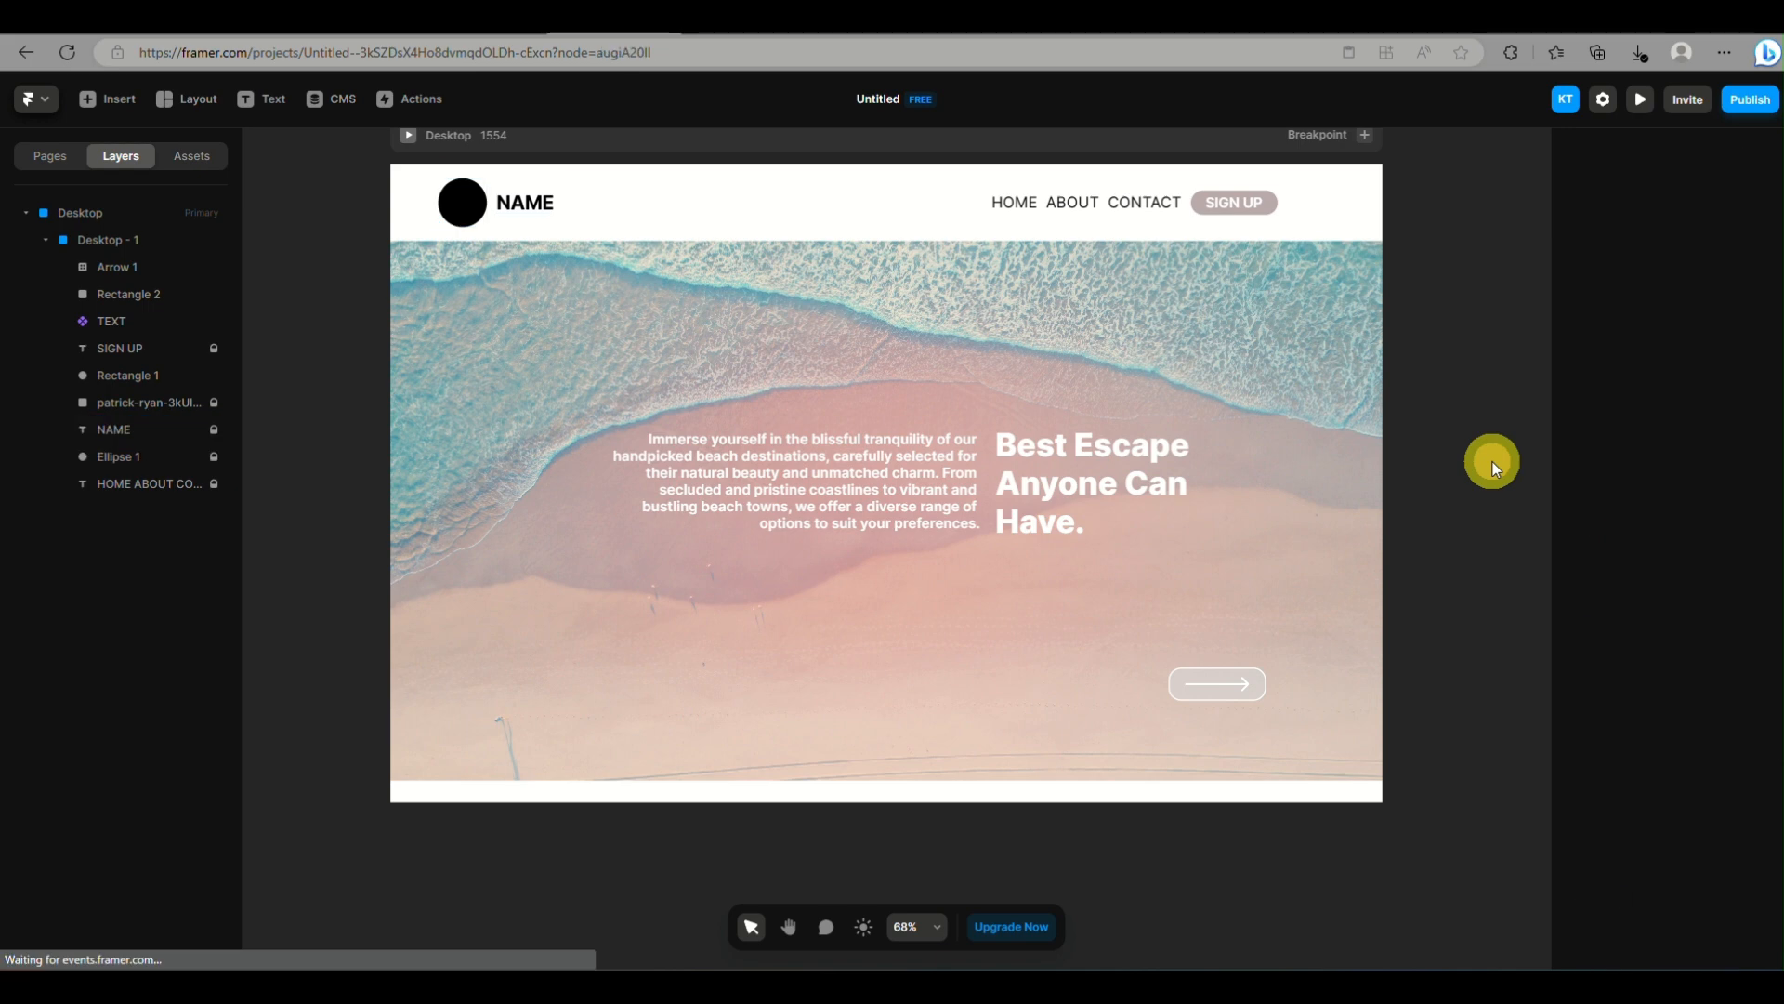
Narrow the Desktop breakpoint to about 1456 and unlock the logo circle, NAME, SIGN UP and navigation text layers
click(98, 202)
drag(1385, 333, 1318, 390)
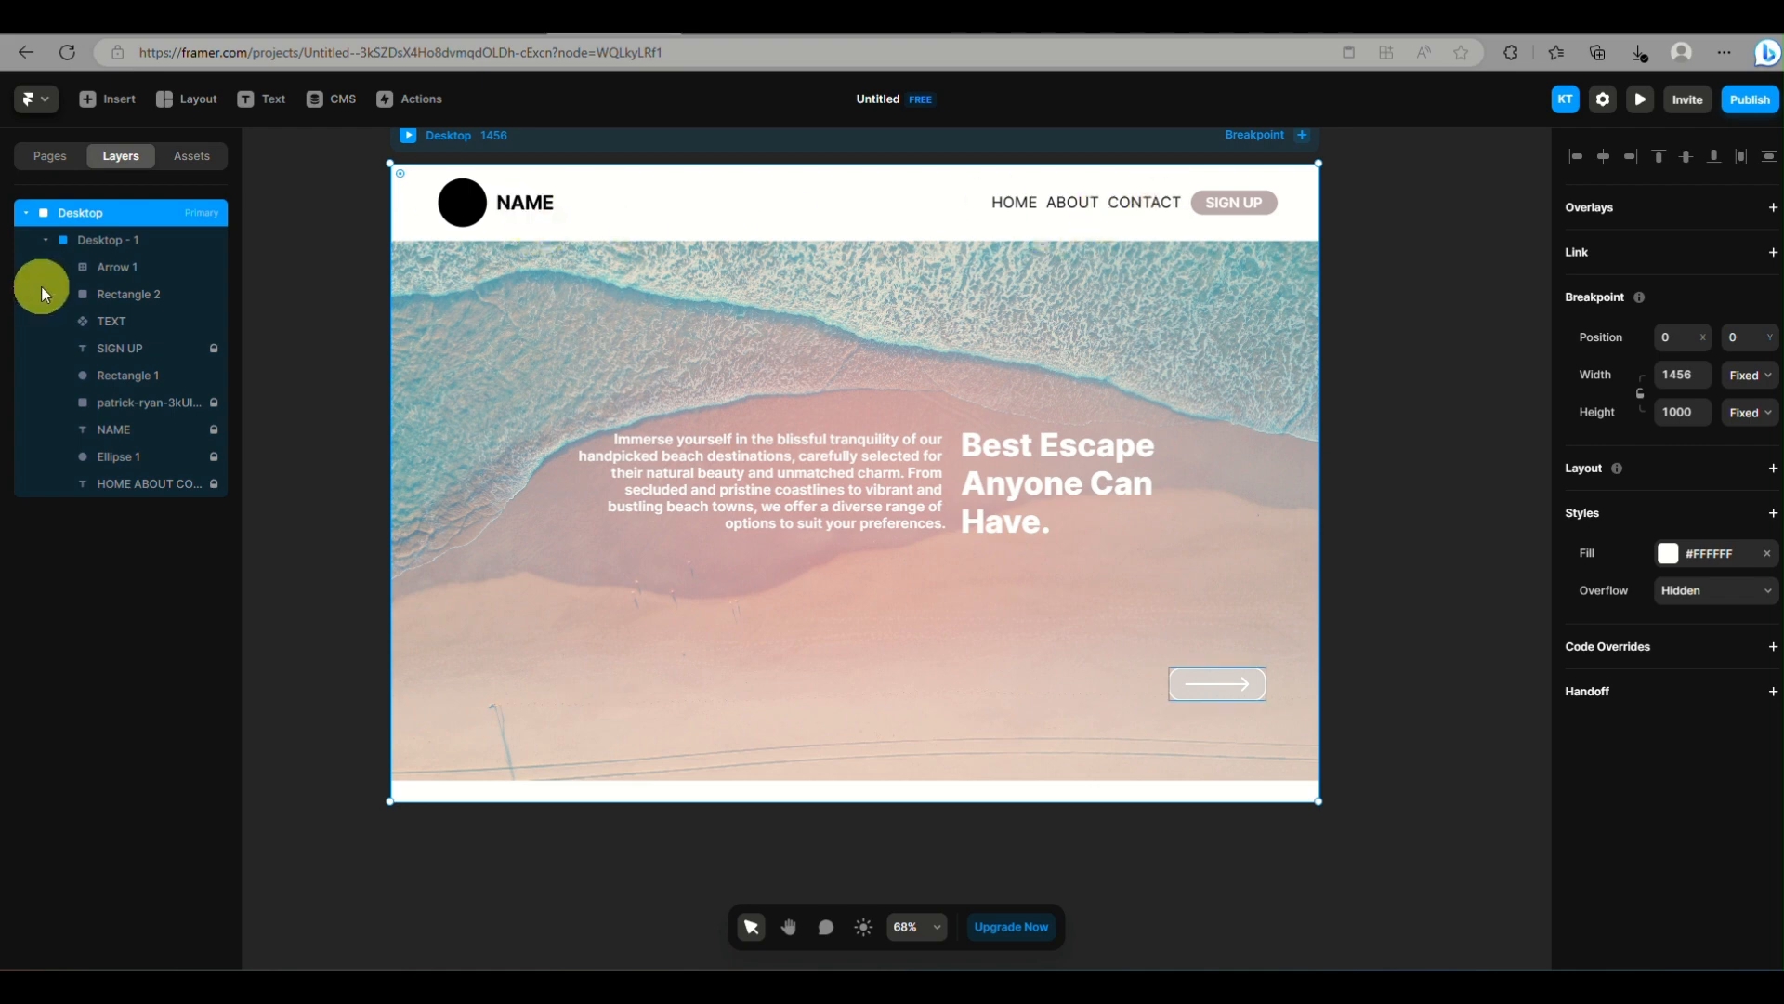
click(214, 454)
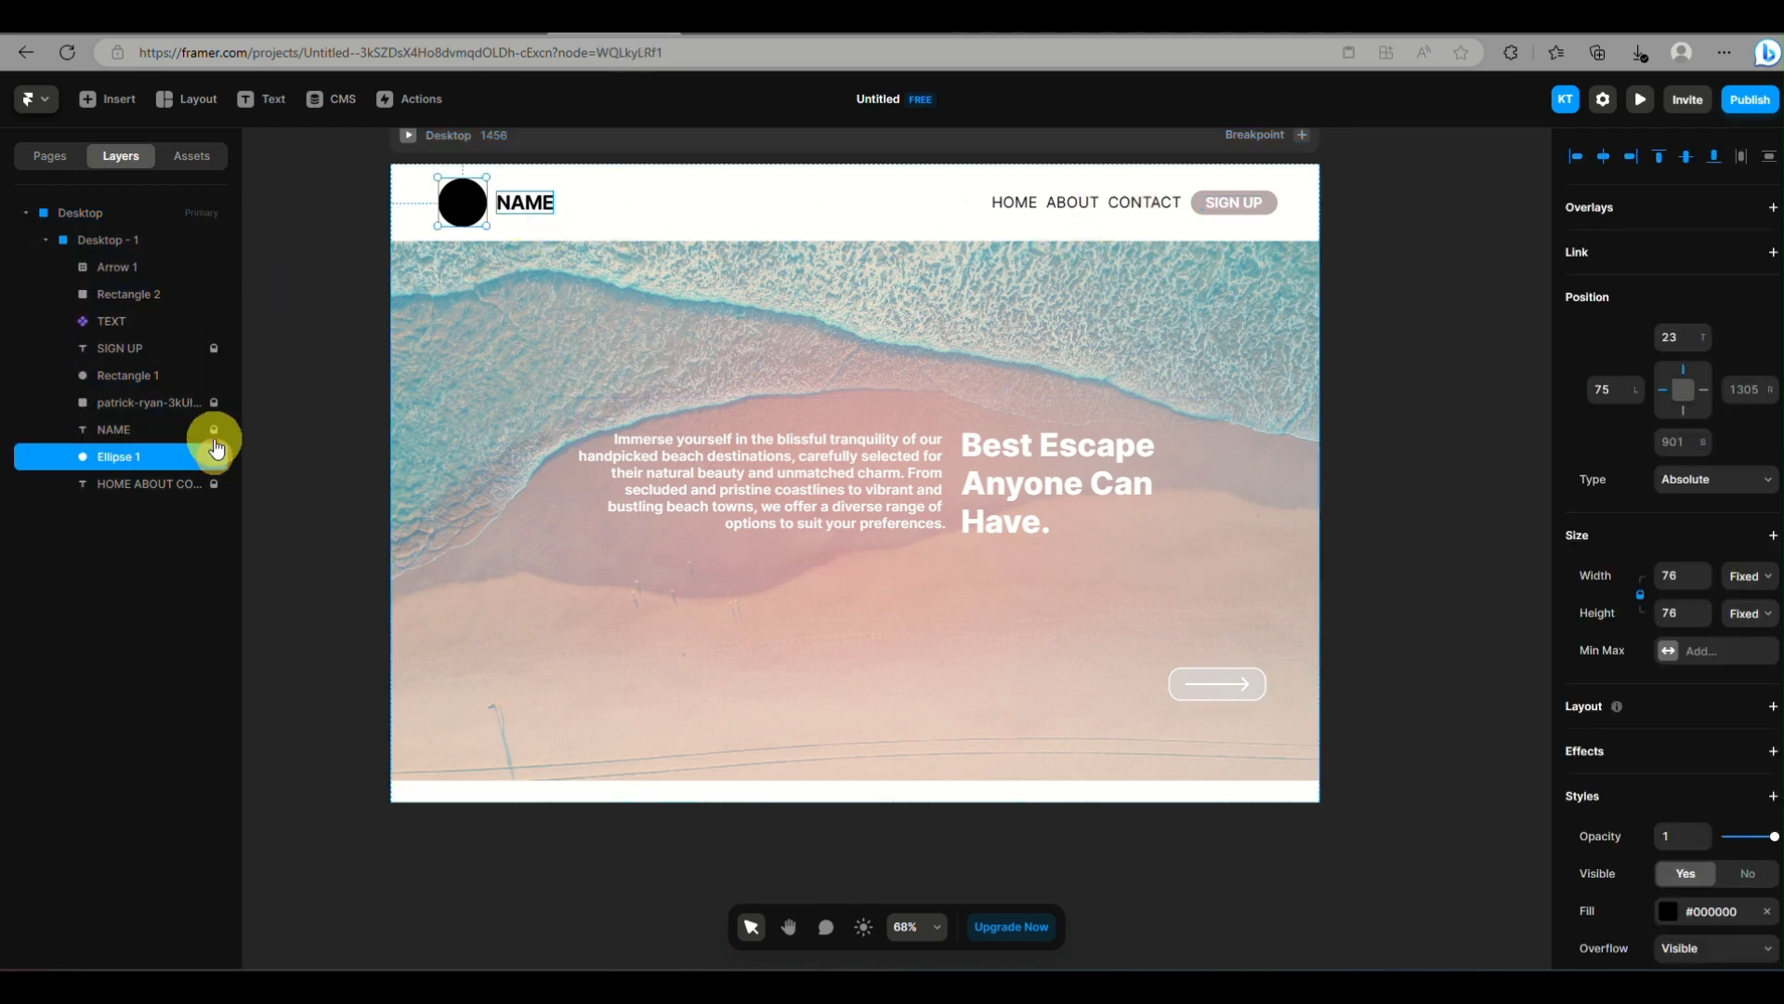
click(210, 351)
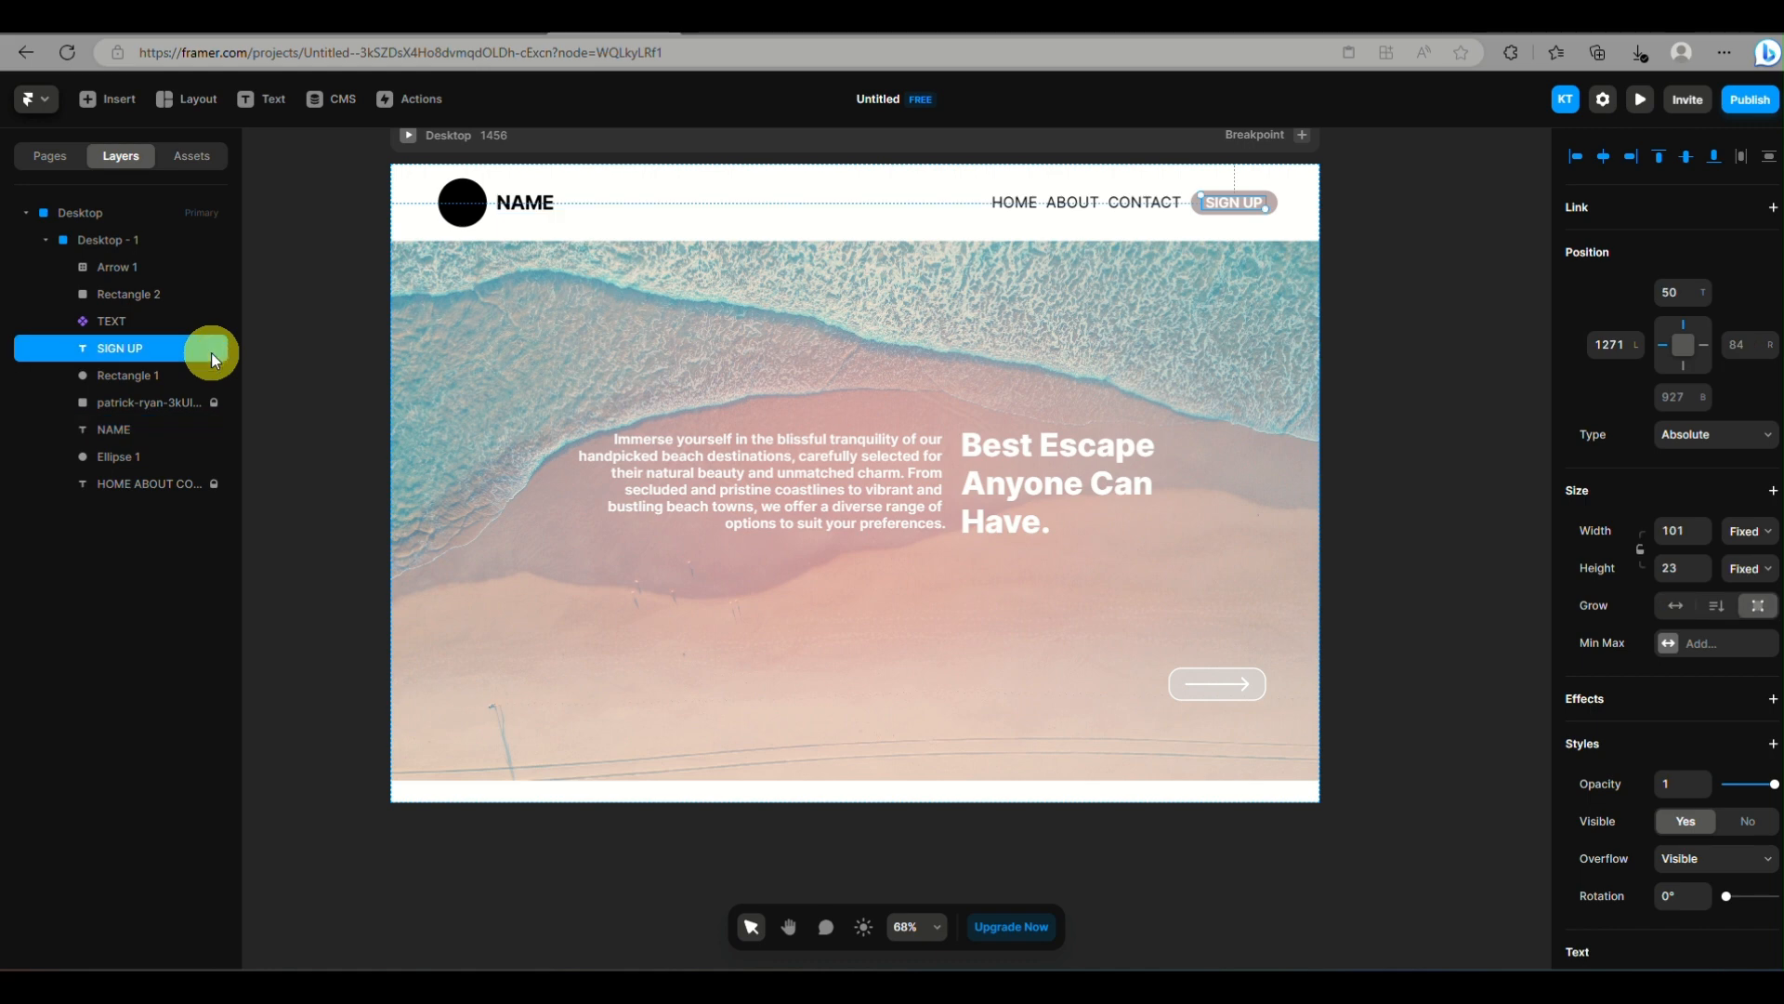
click(212, 482)
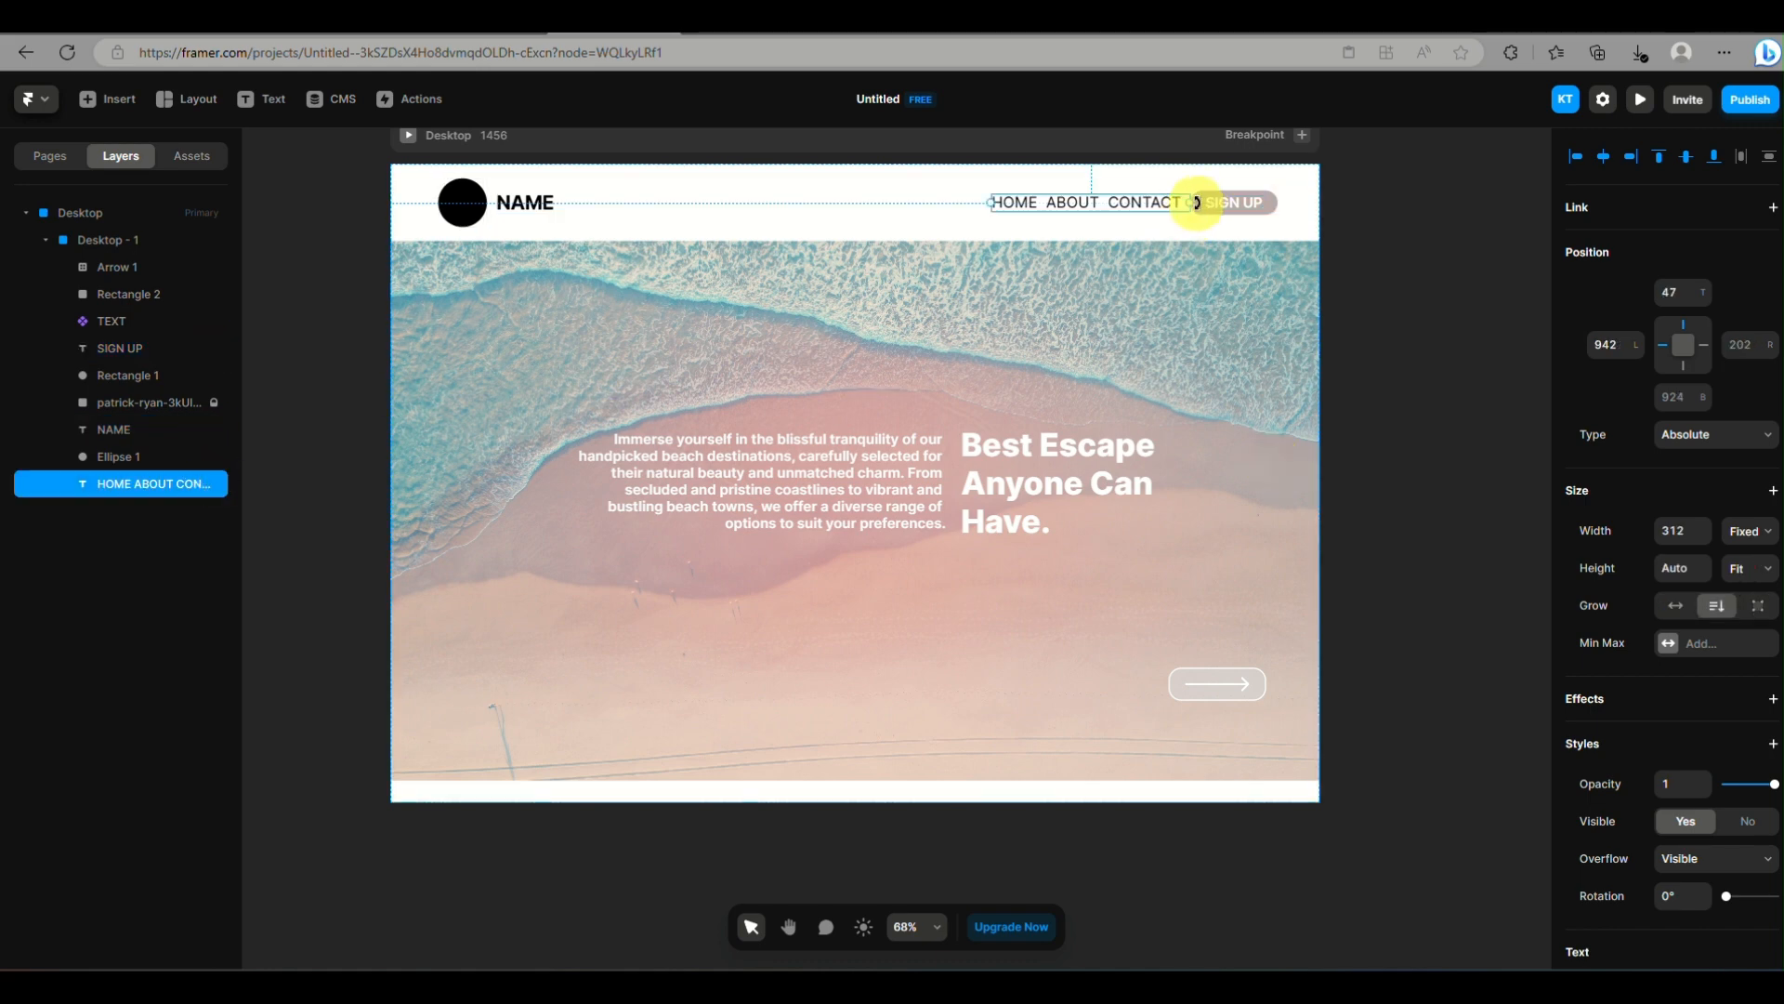
Create a component named MENU from the header's SIGN UP text, navigation text, NAME text and logo circle
click(1310, 216)
click(1230, 202)
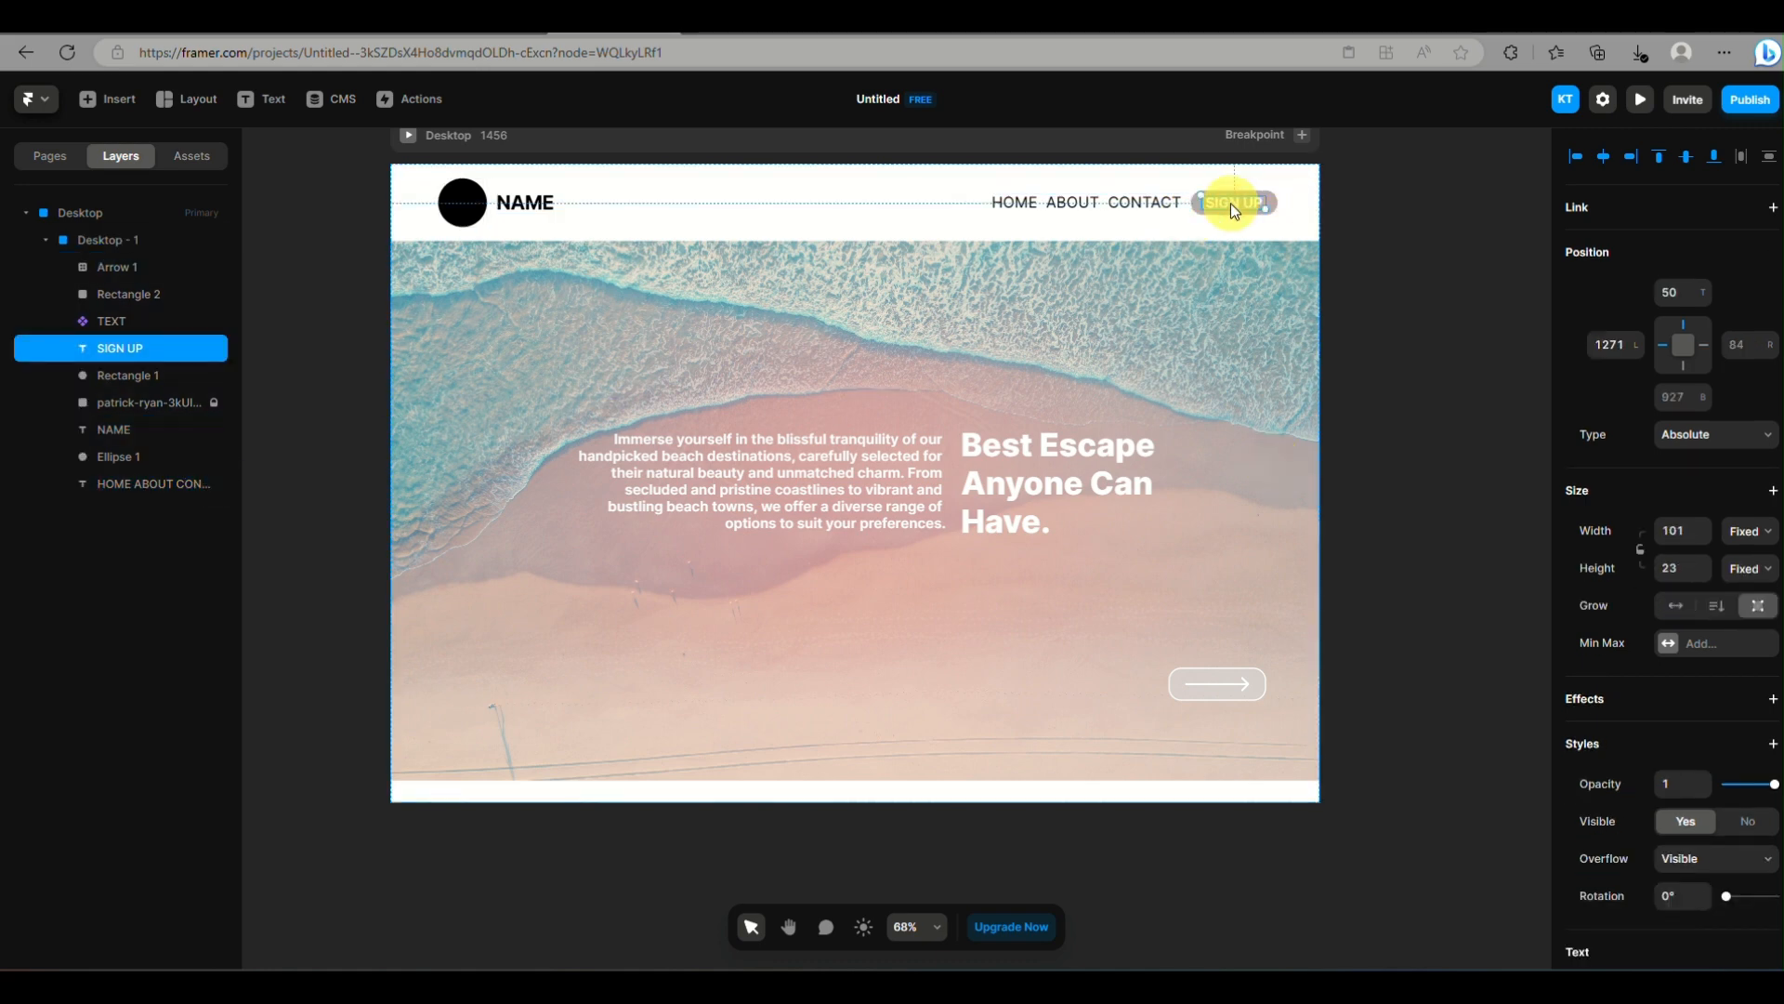
shift+click(1126, 206)
shift+click(543, 198)
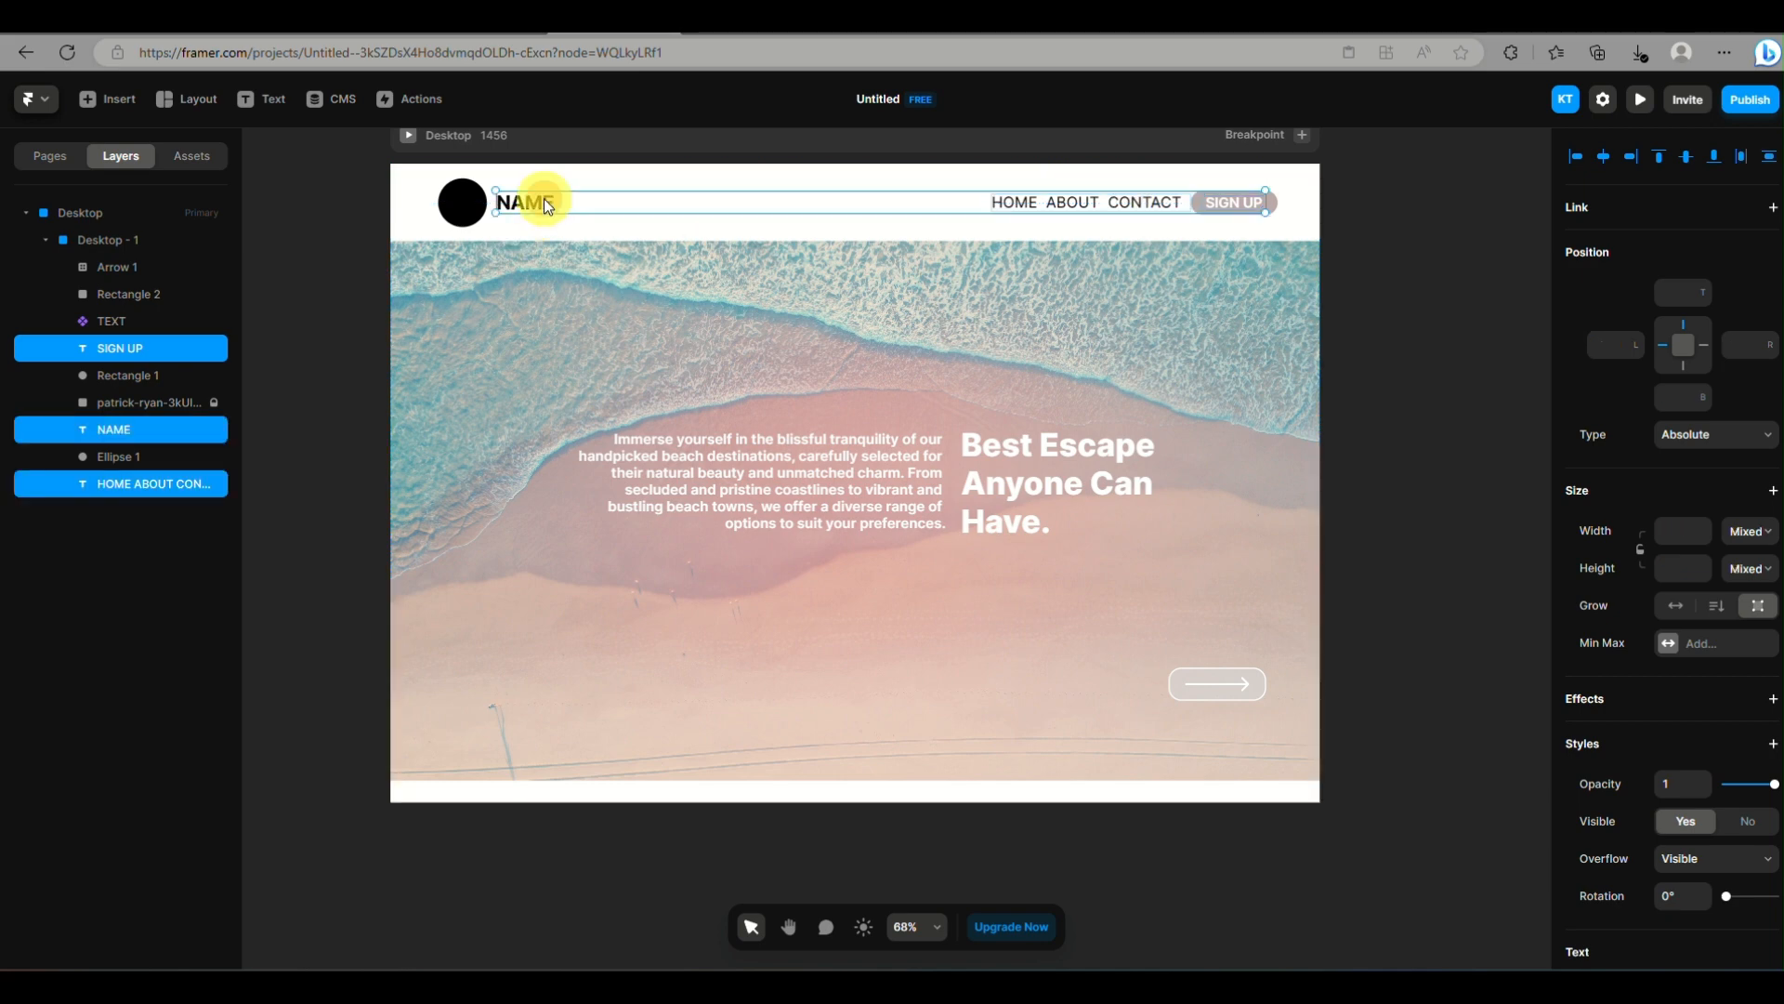
shift+click(461, 192)
right_click(461, 192)
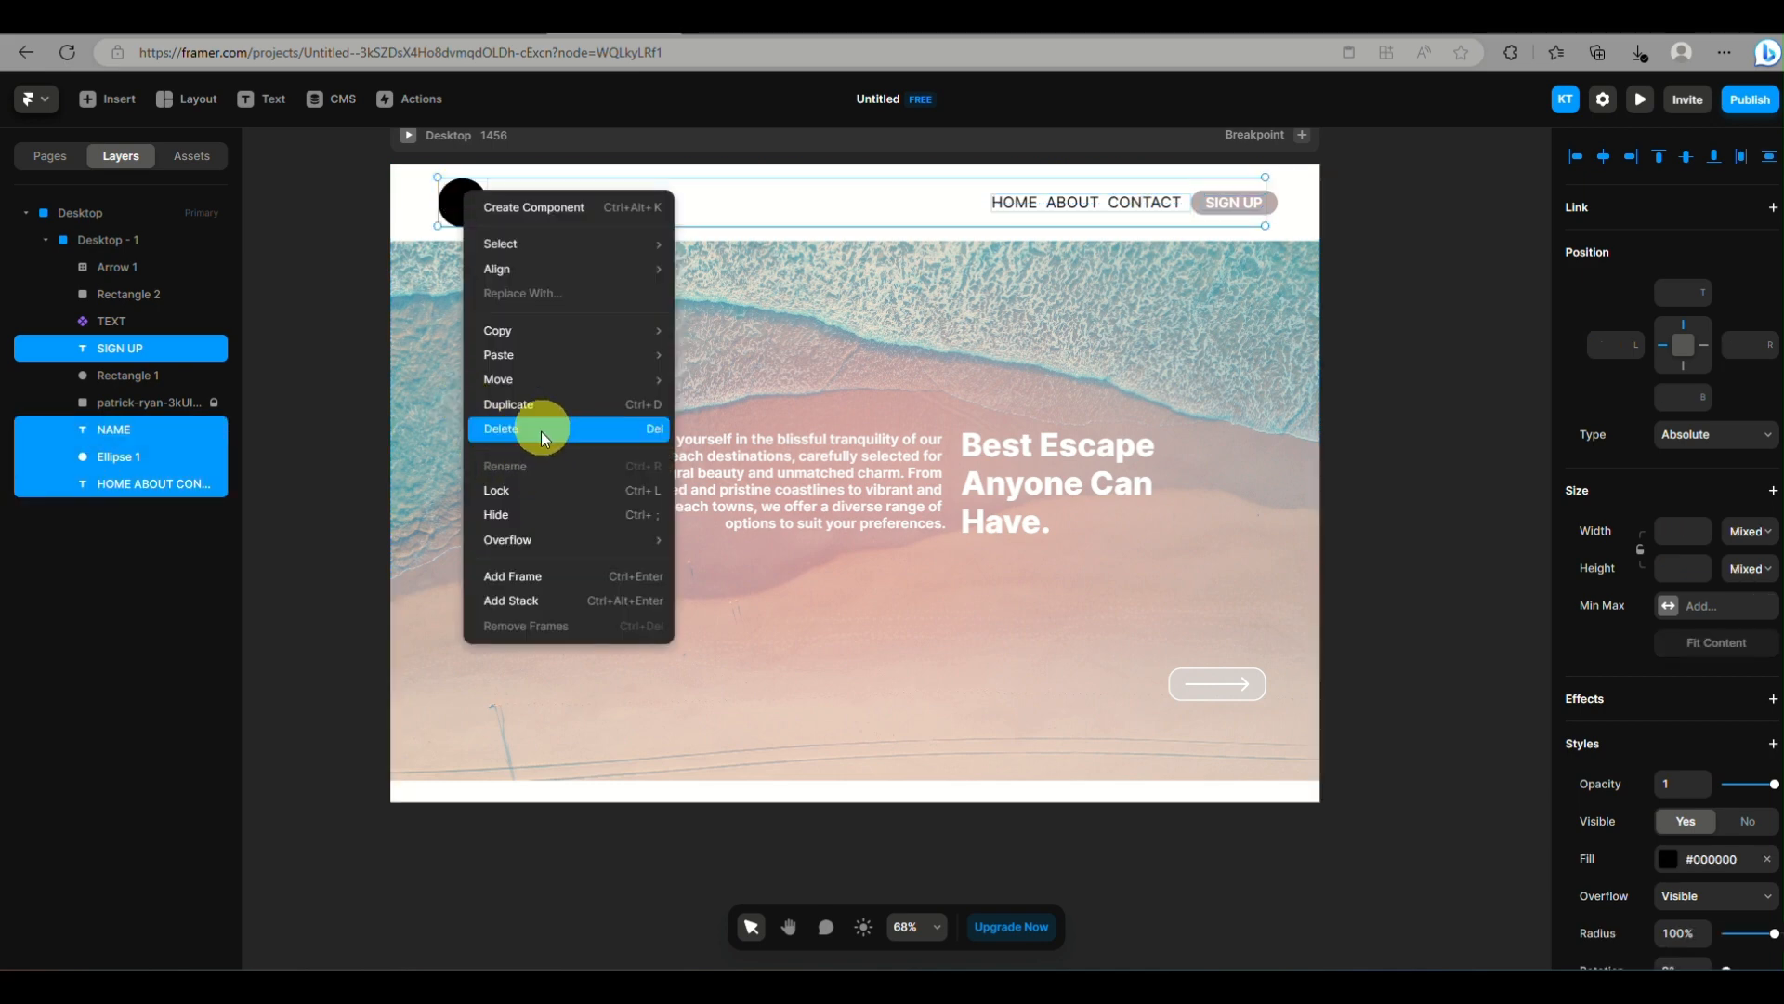
mouse_move(558, 266)
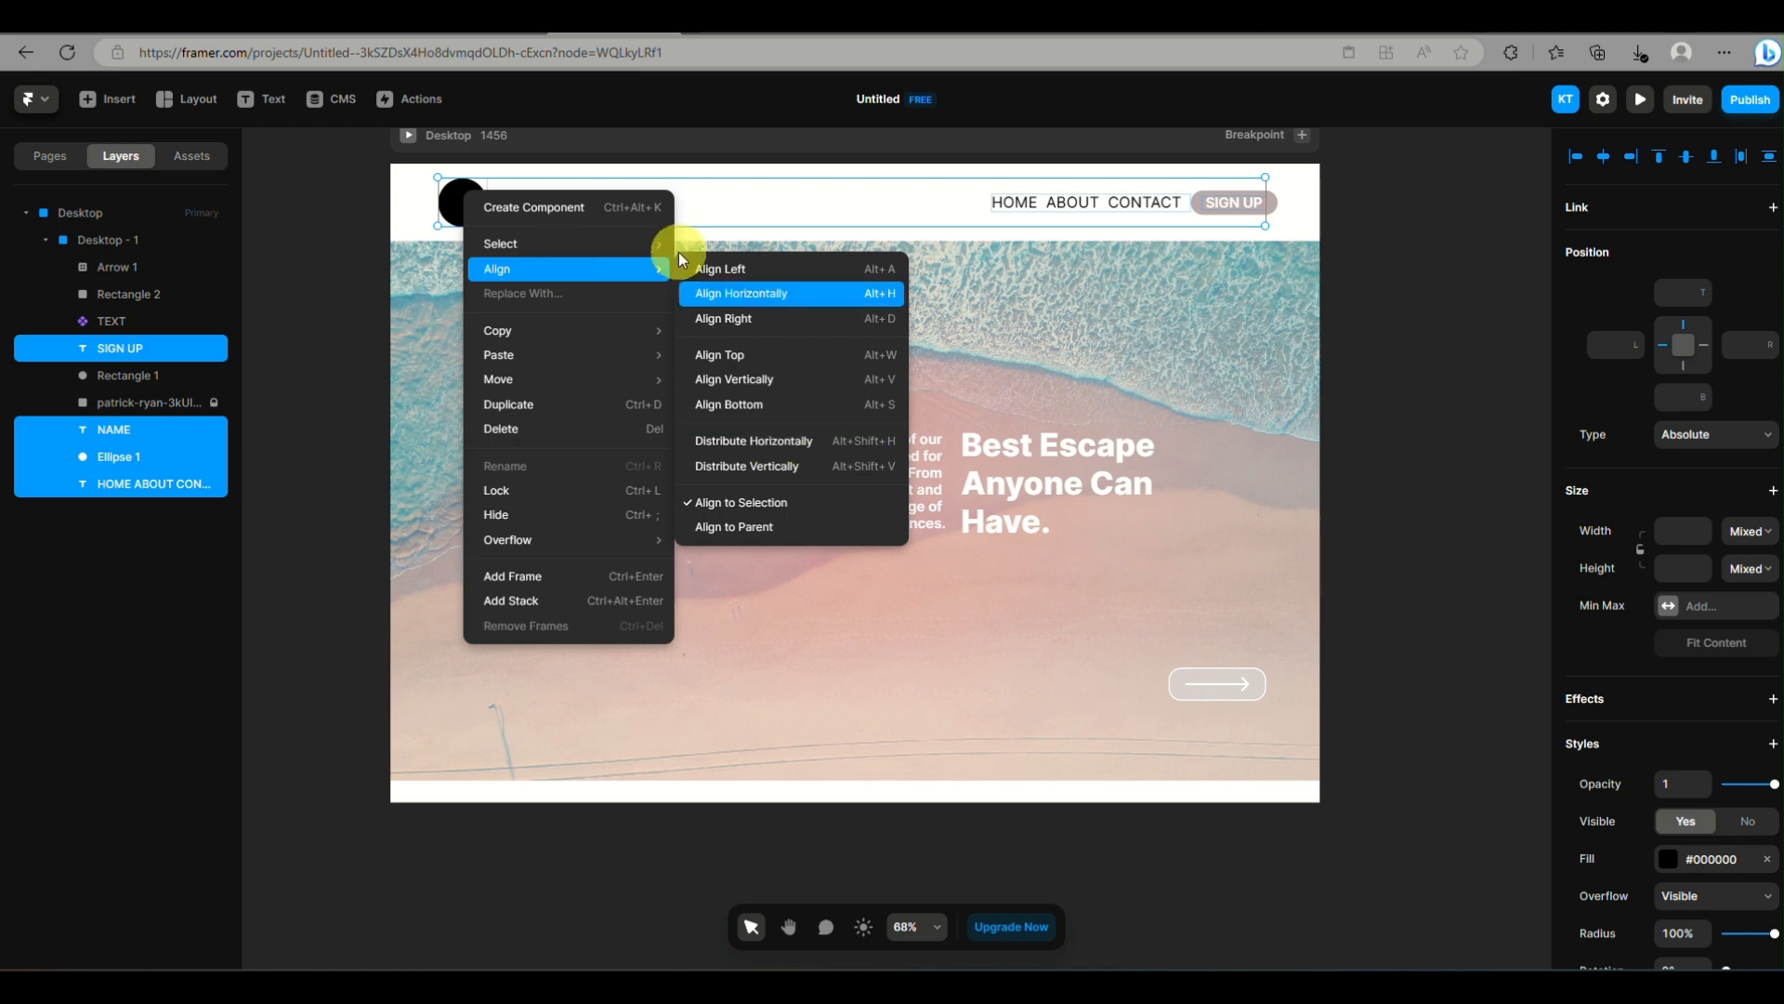
click(561, 206)
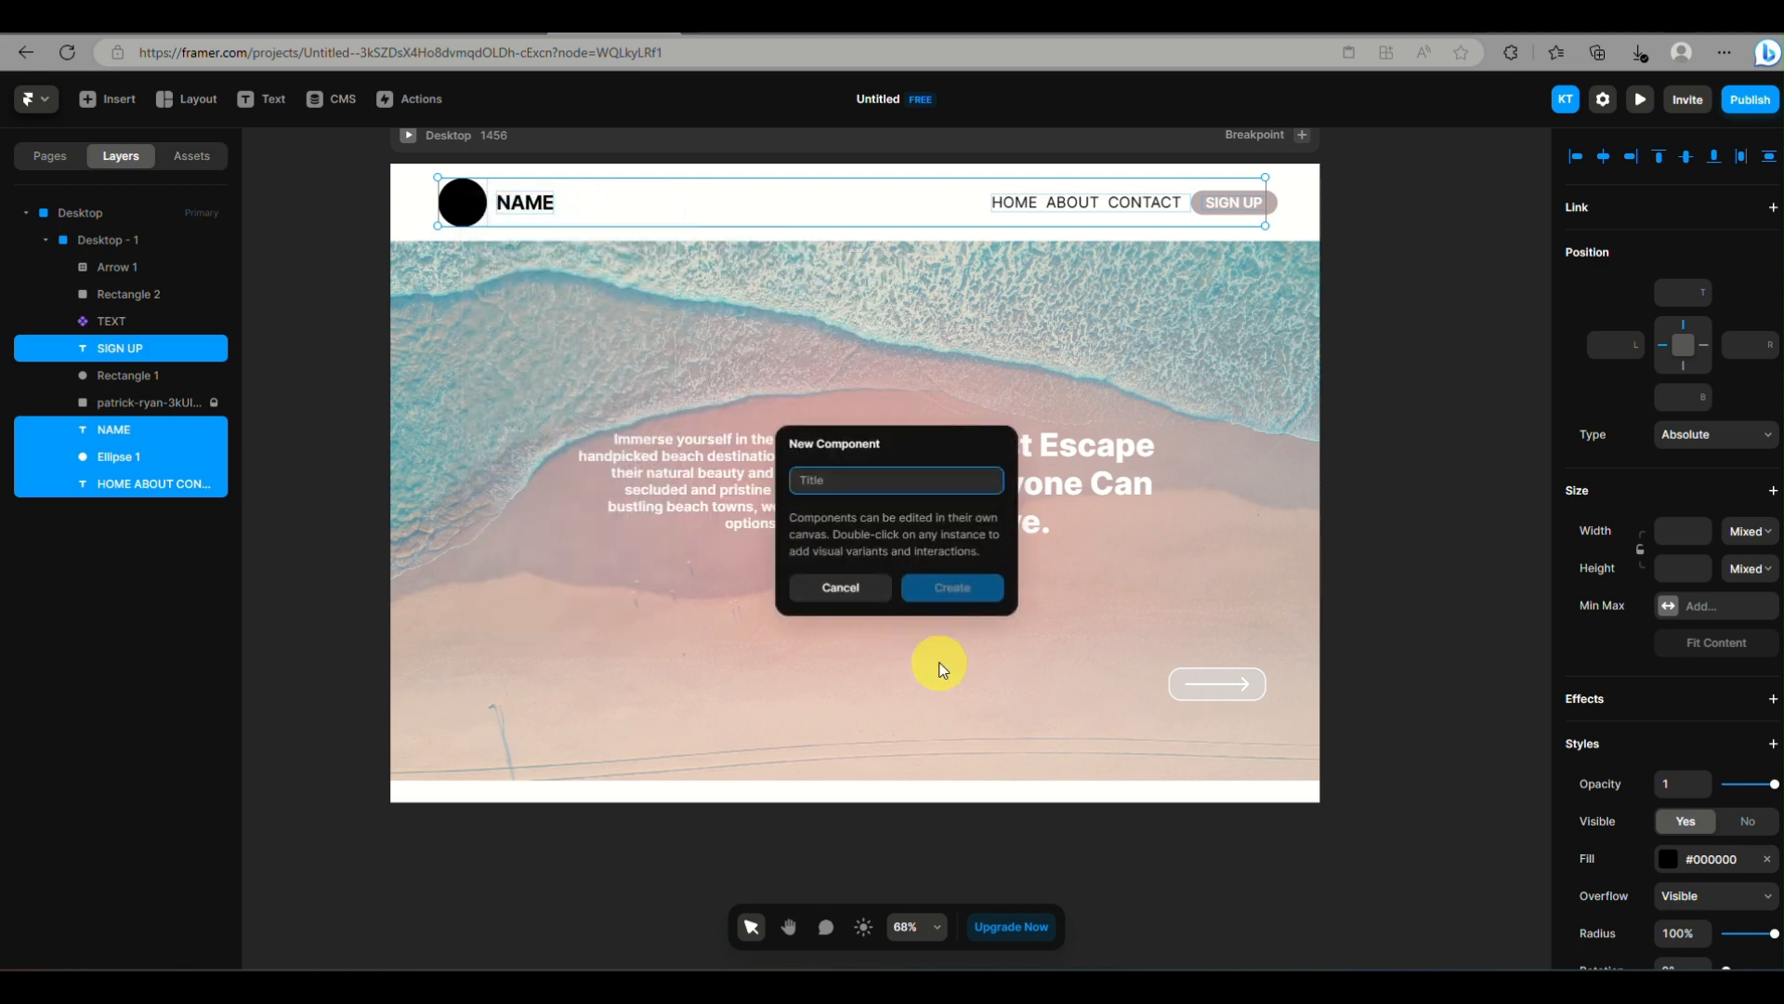
text(MN)
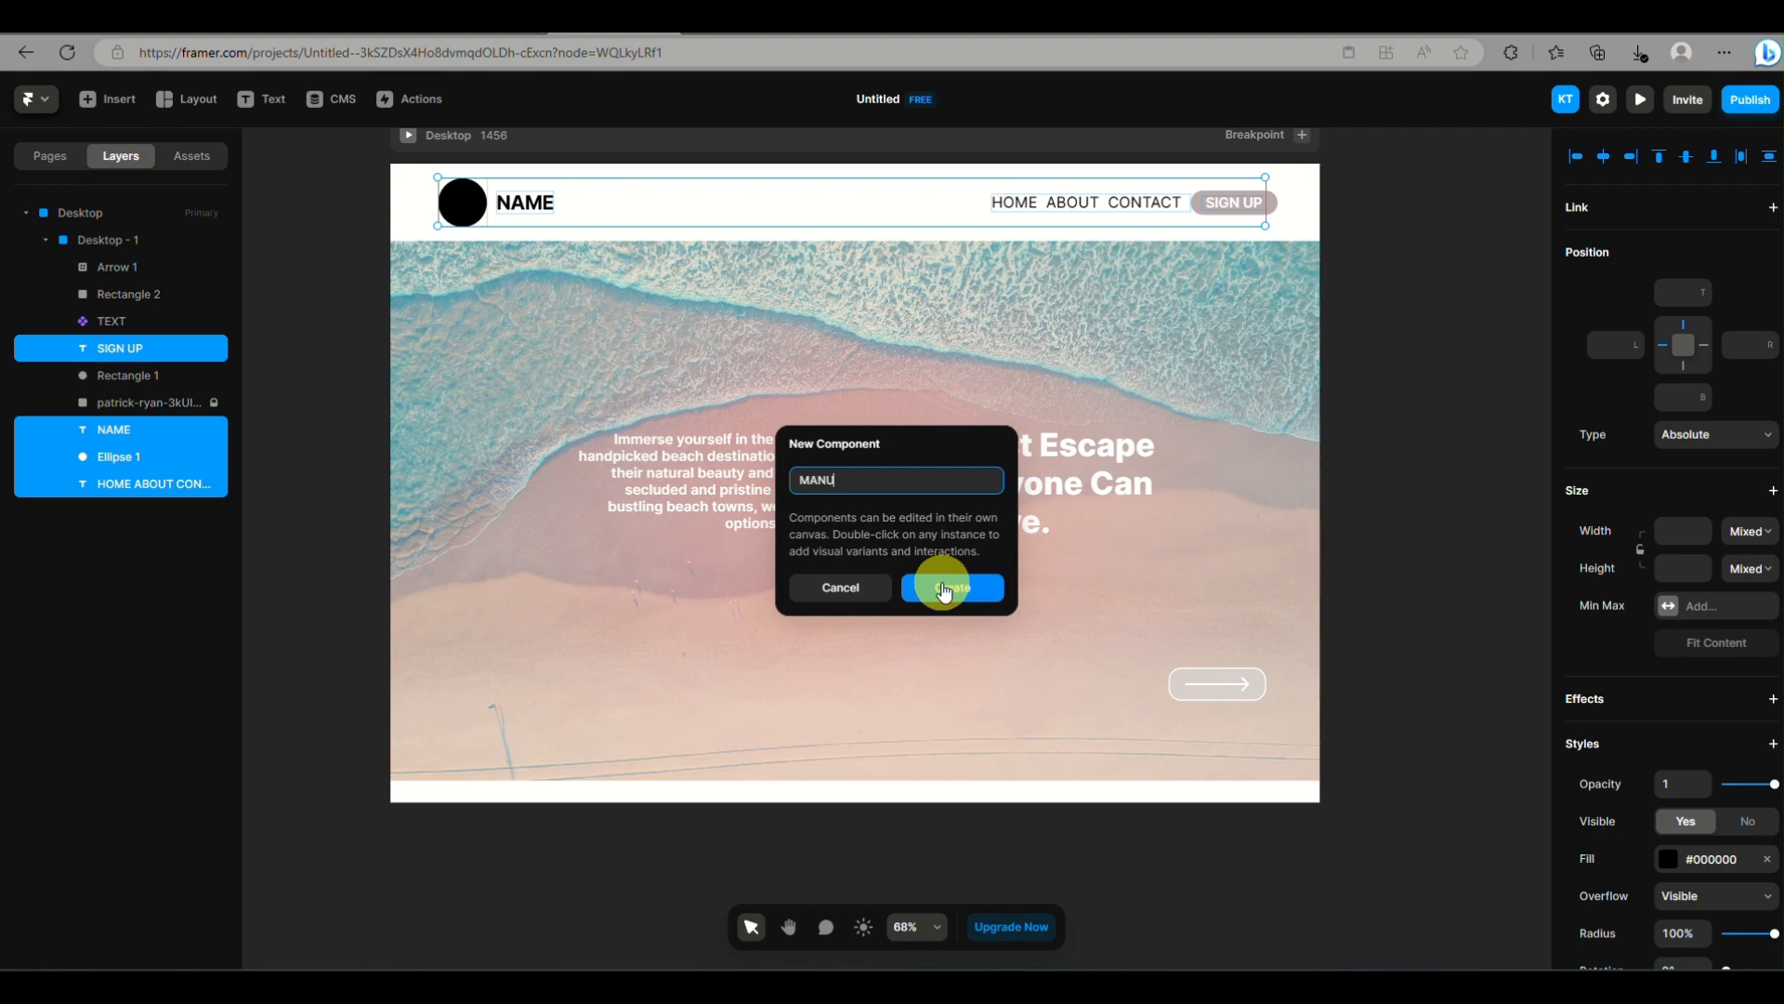
key(Return)
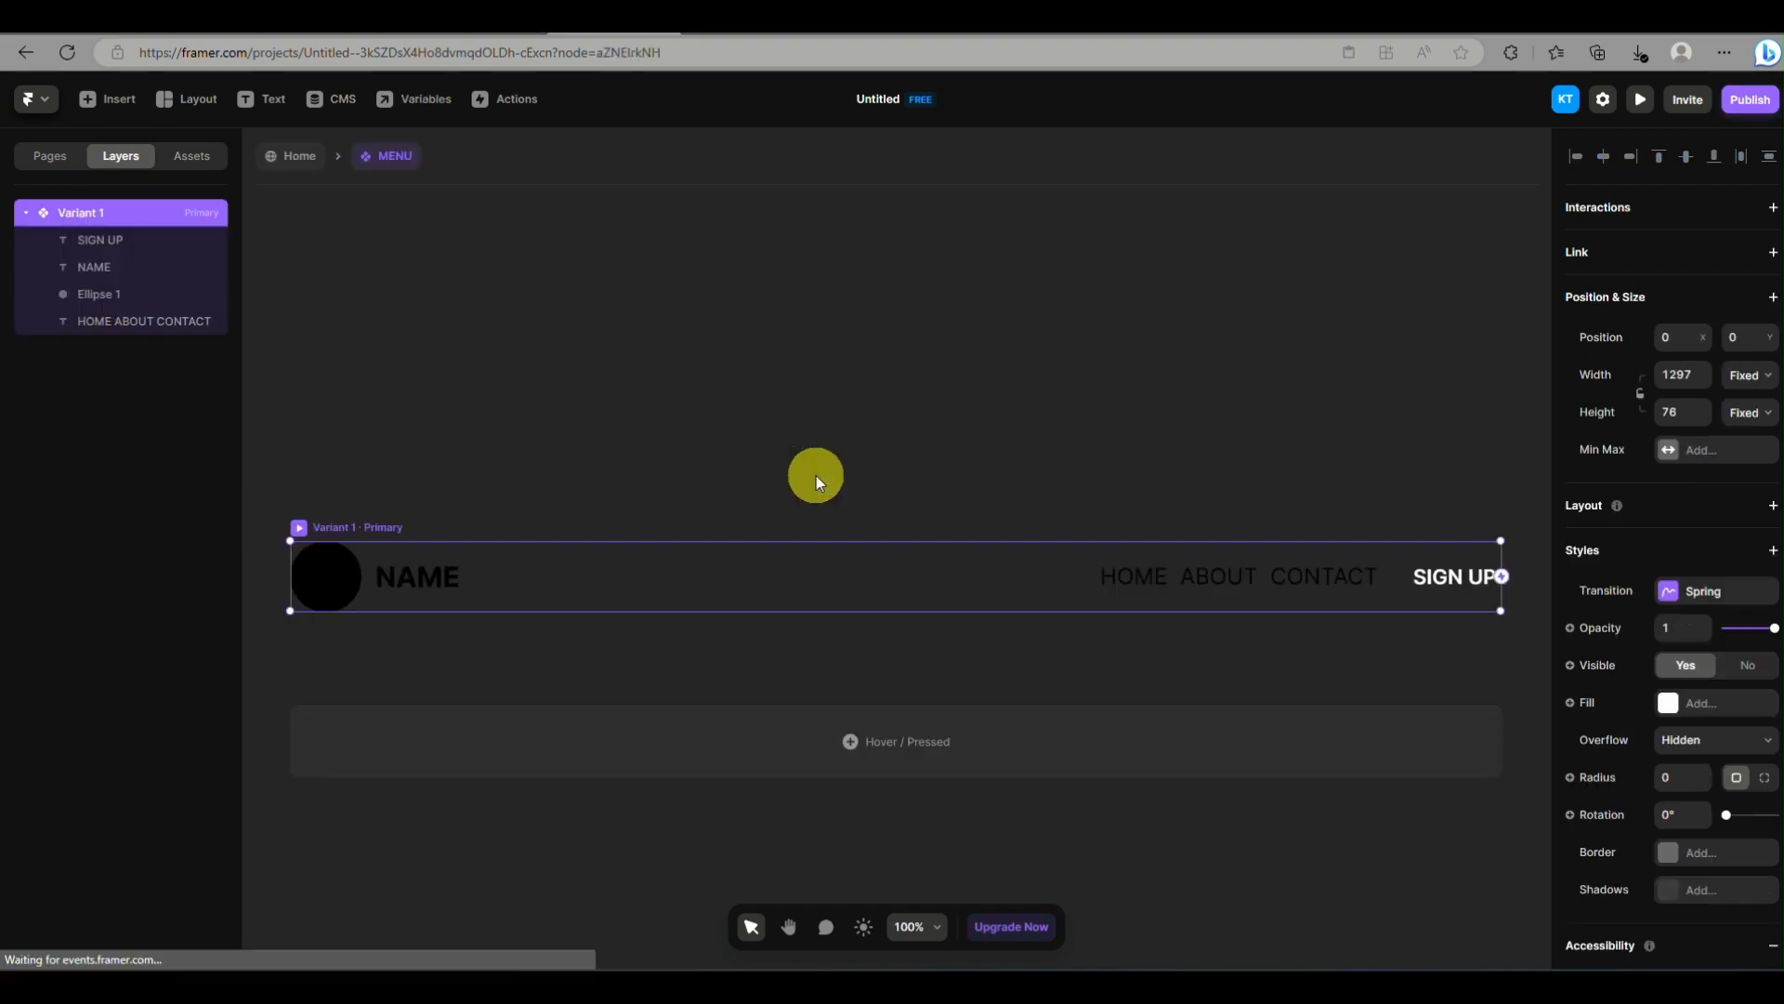
Return to the Home page and widen the Desktop breakpoint to about 1504
click(315, 158)
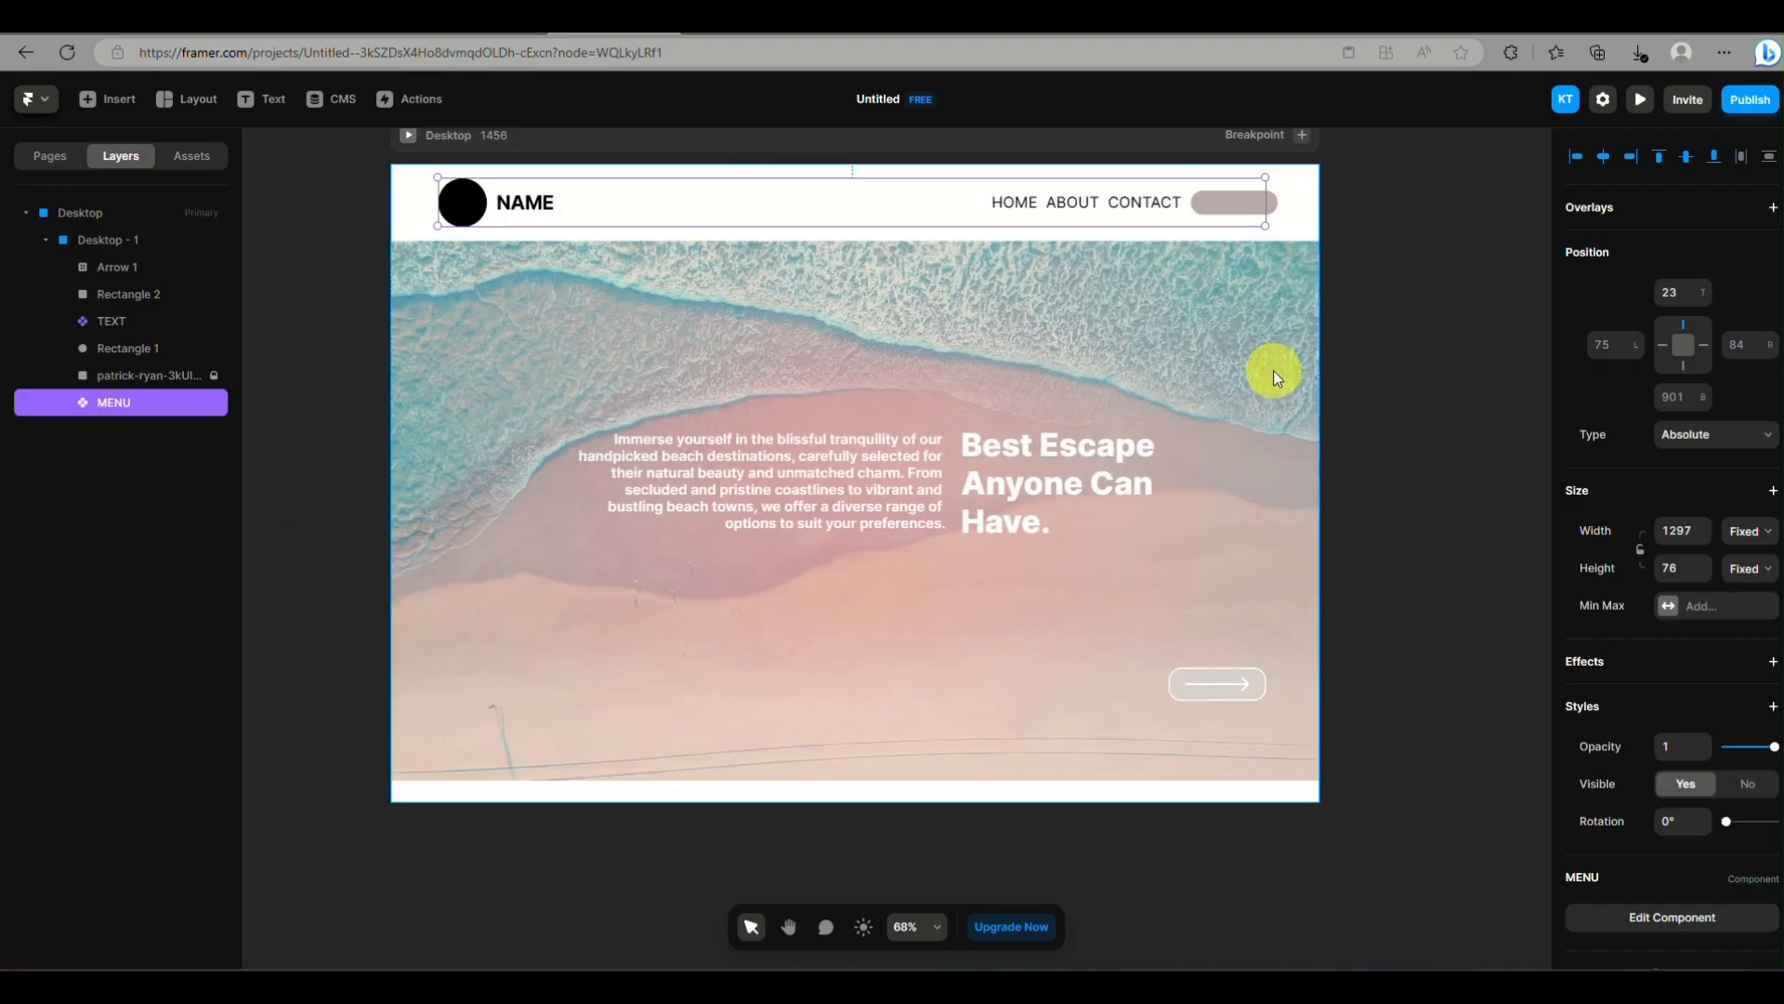
click(1314, 387)
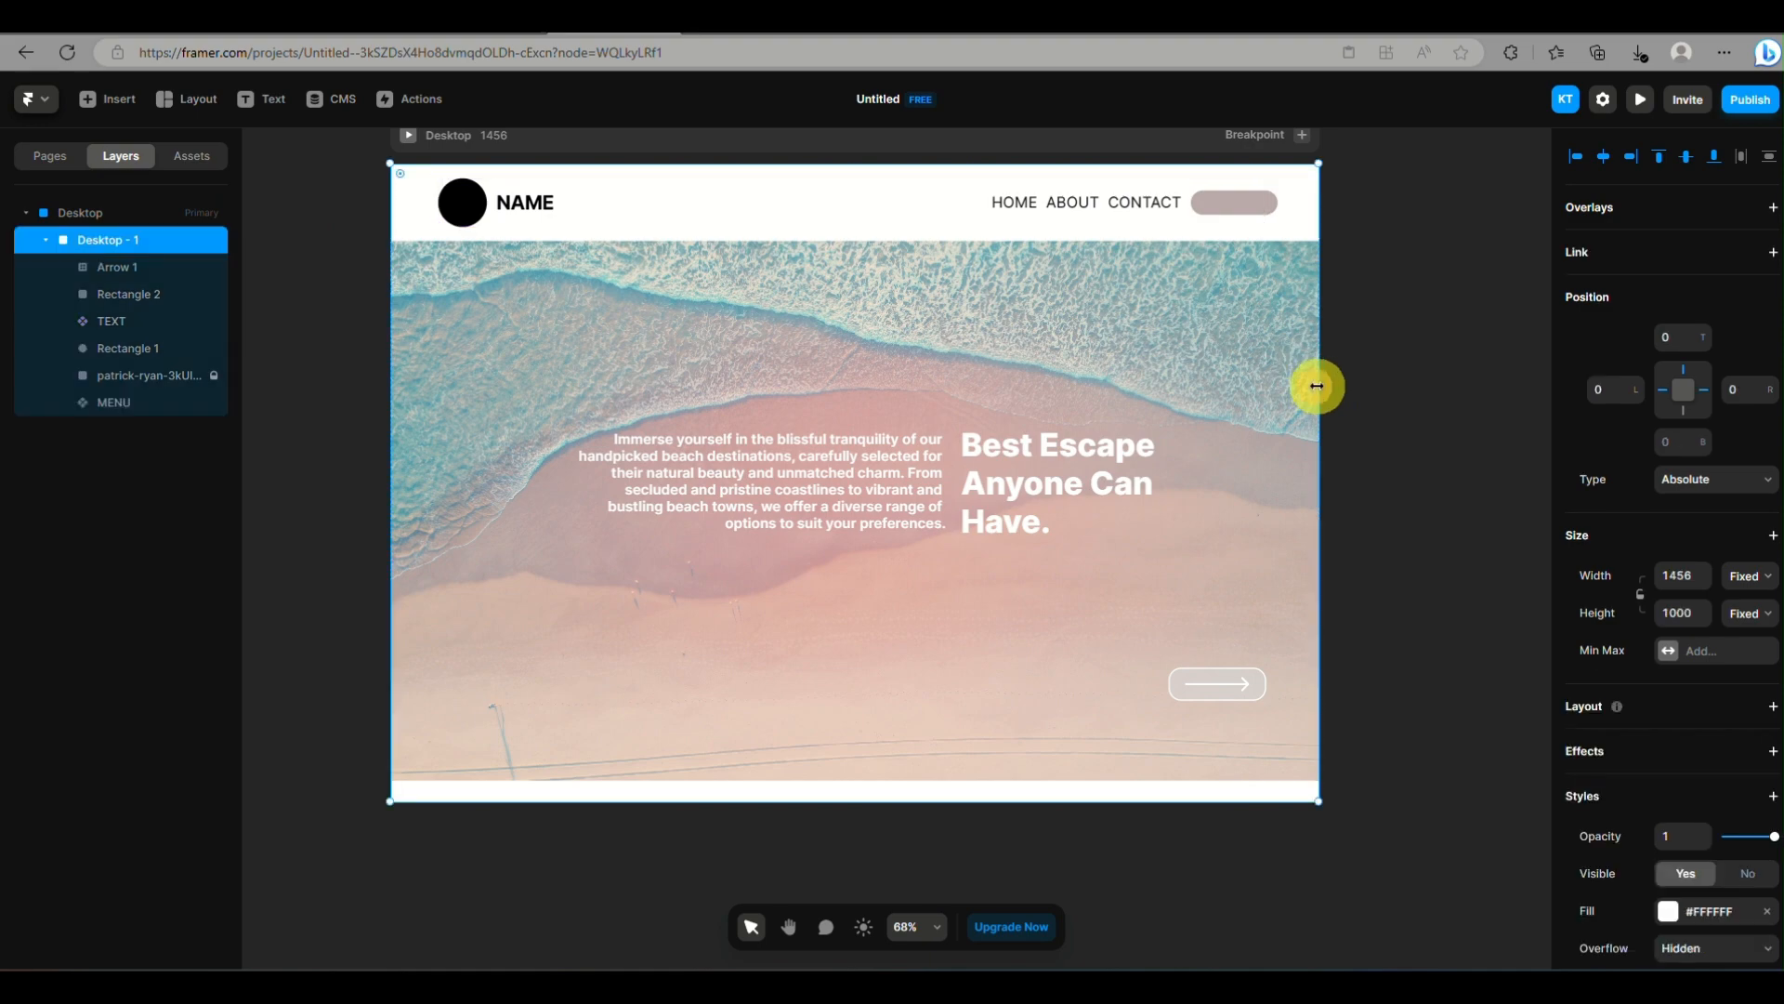
click(100, 216)
mouse_move(1320, 351)
mouse_down()
mouse_move(1179, 353)
mouse_move(1374, 366)
mouse_move(1353, 347)
mouse_up()
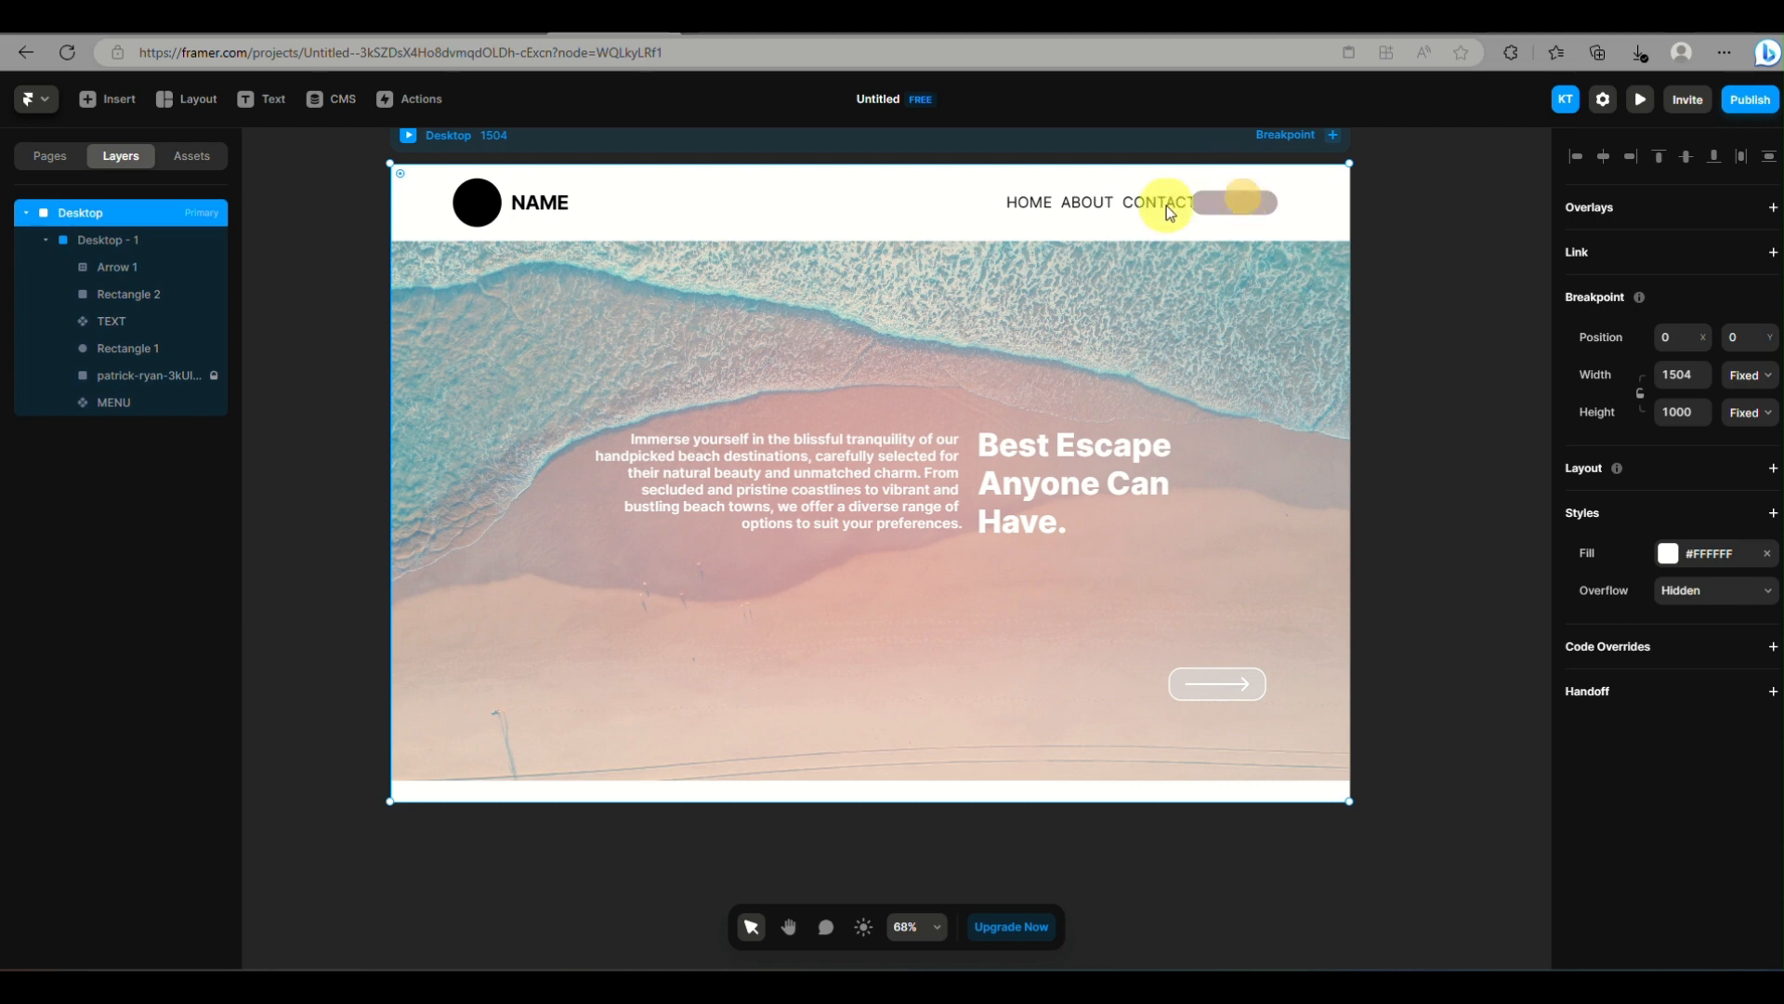
Undo the last breakpoint widening and move the header's Rectangle 1 layer beneath the MENU component in the layer order
key(ctrl+z)
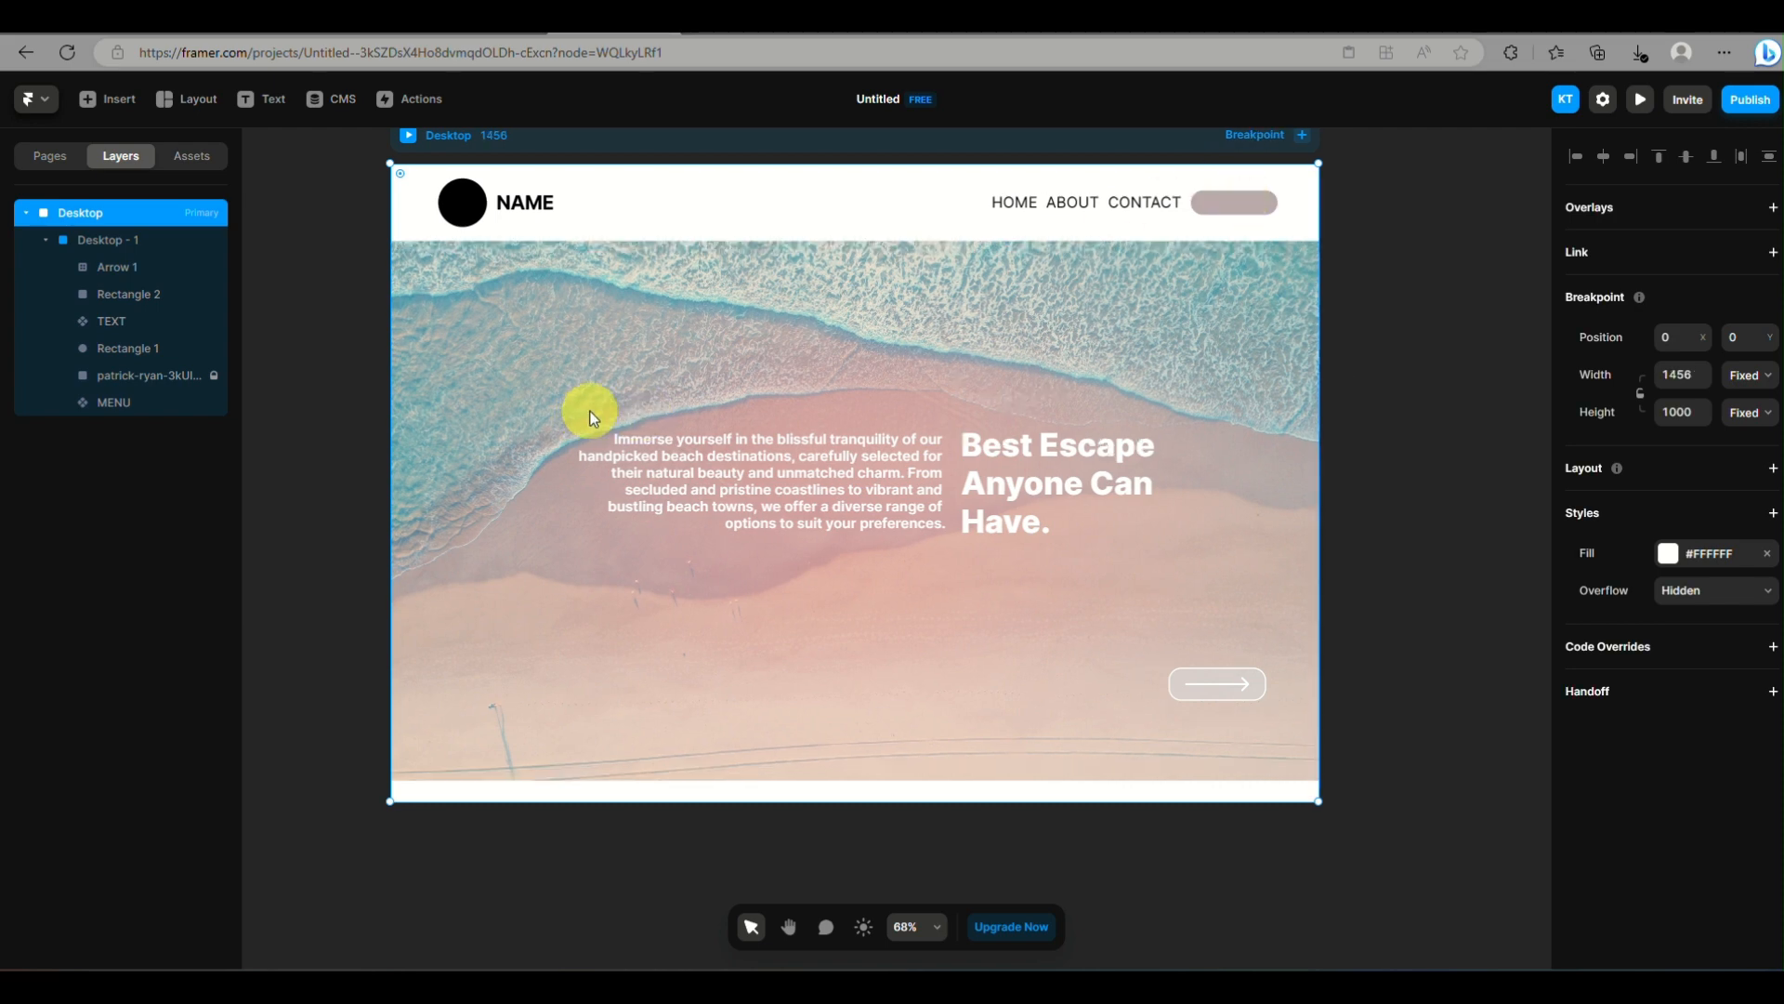
click(205, 399)
click(1208, 214)
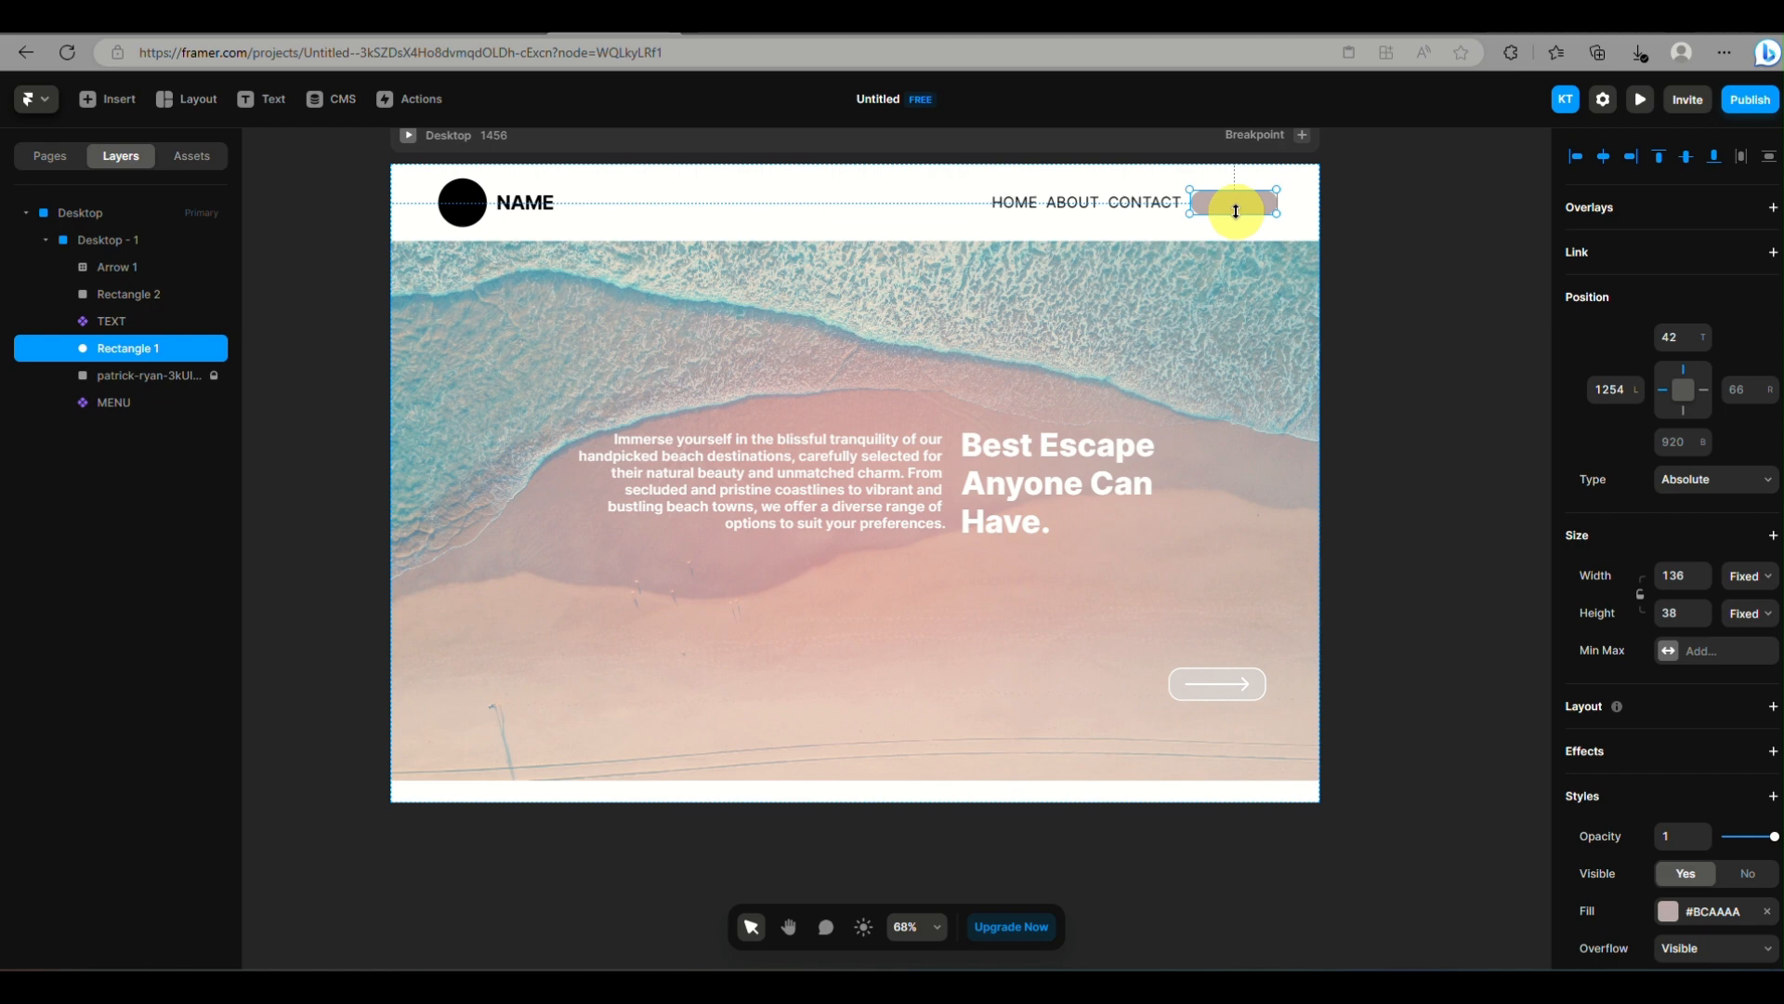
scroll(1236, 211, up, 3)
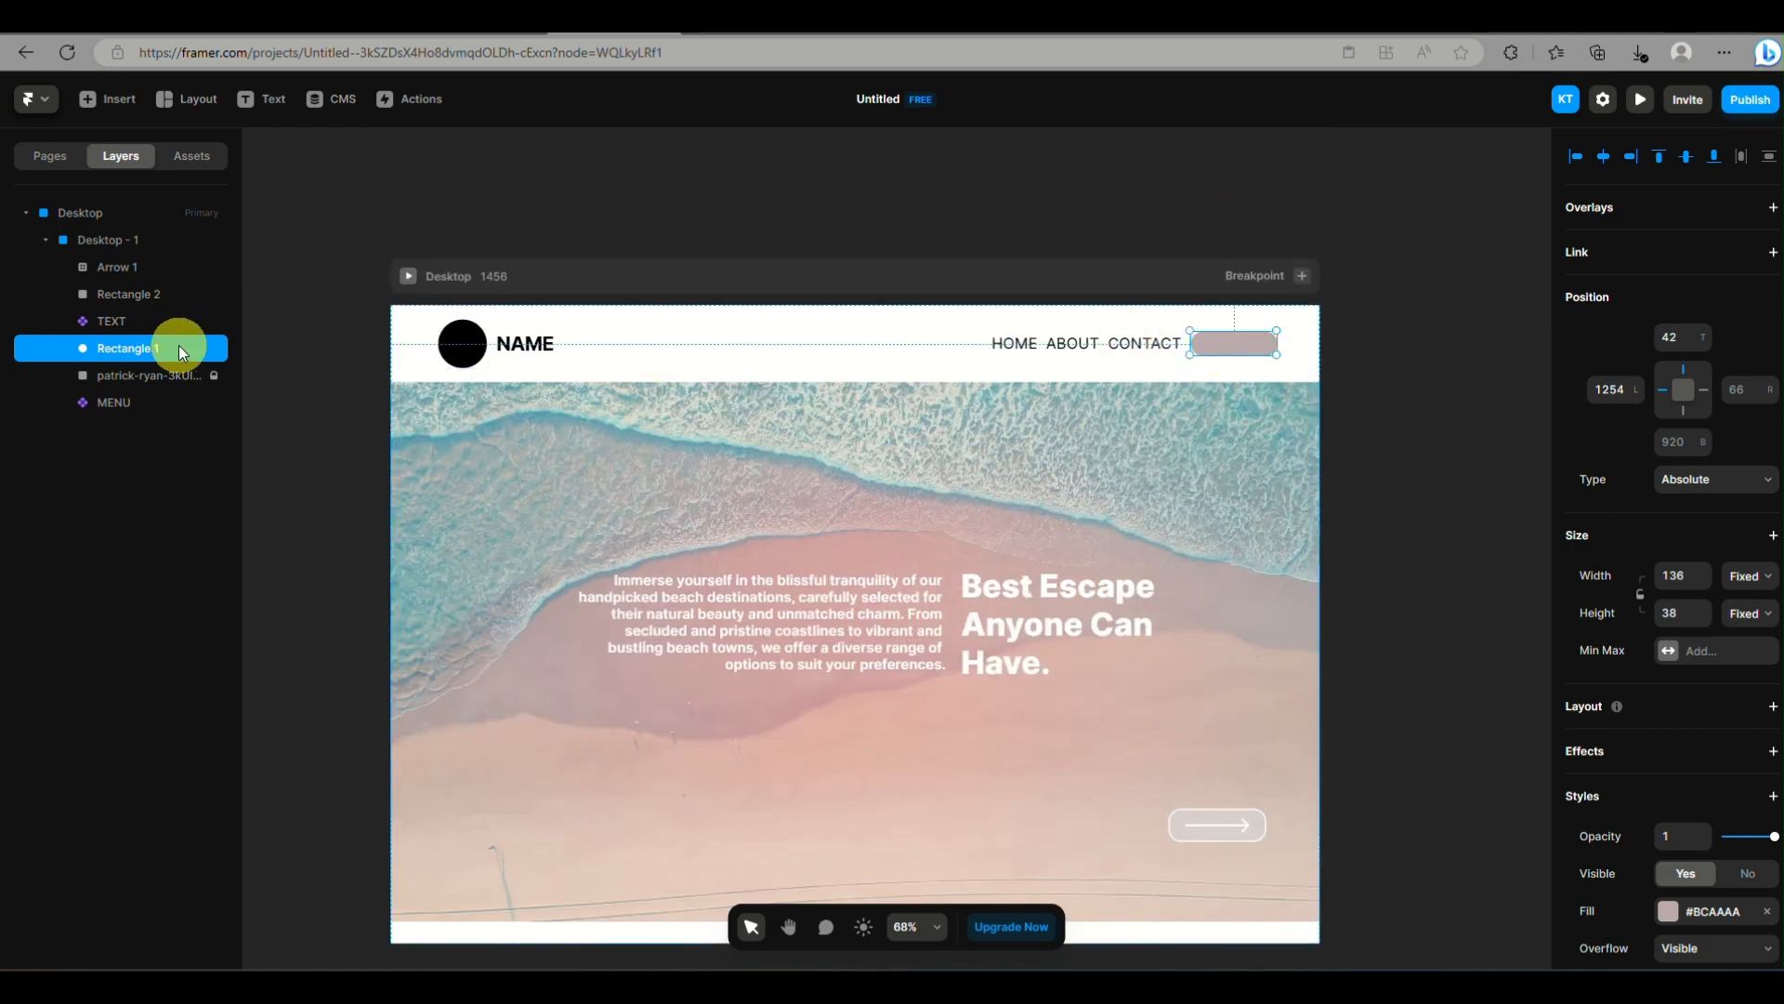
click(130, 401)
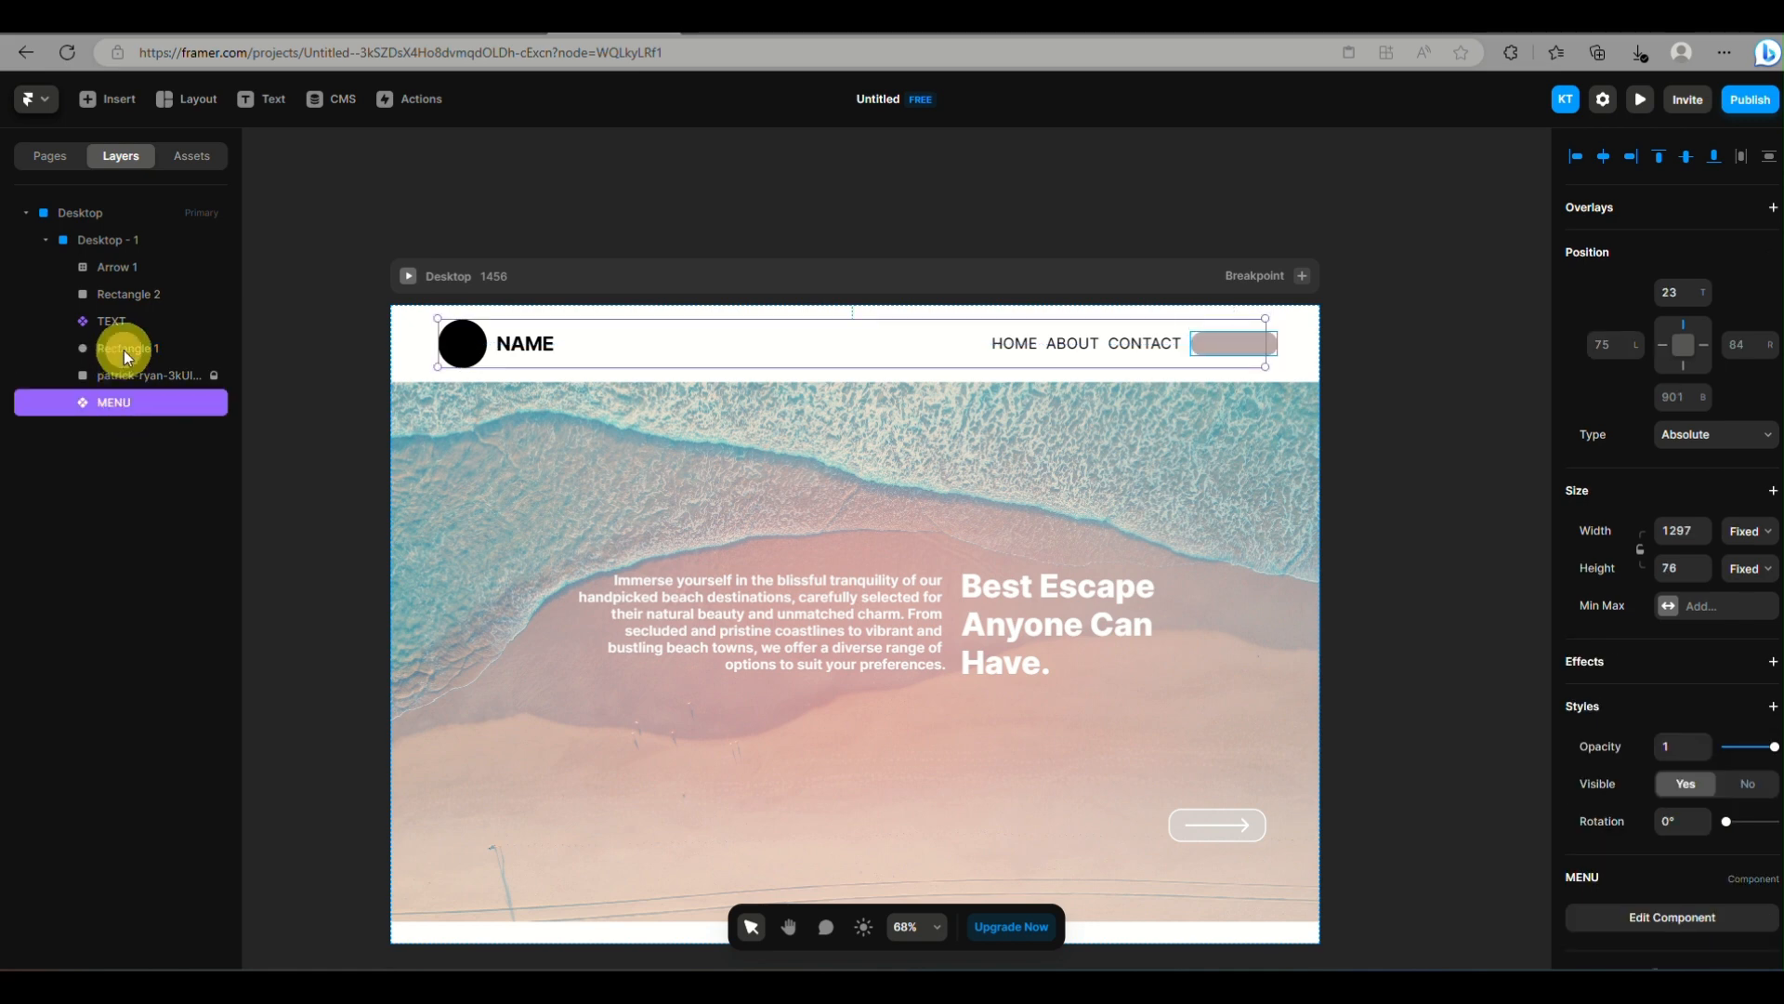
drag(124, 350, 125, 411)
click(126, 370)
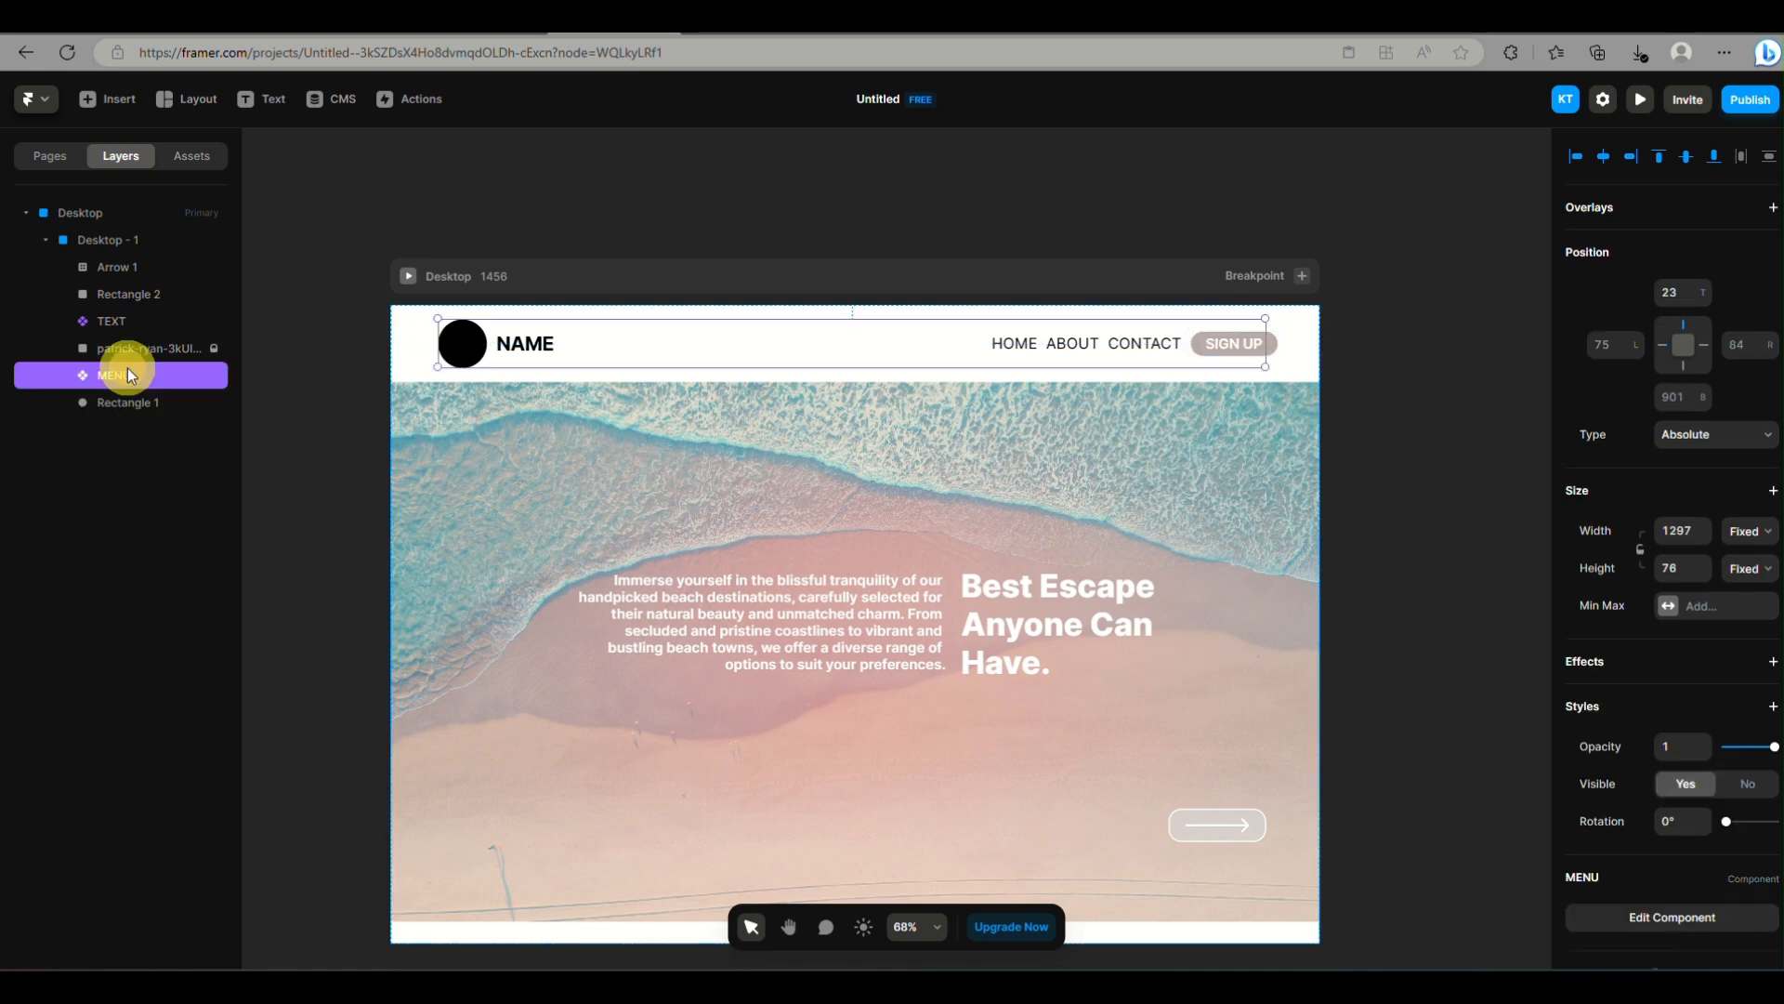
Open the MENU component from the project components, inspect its SIGN UP text, and return to the Home page
click(193, 155)
click(60, 298)
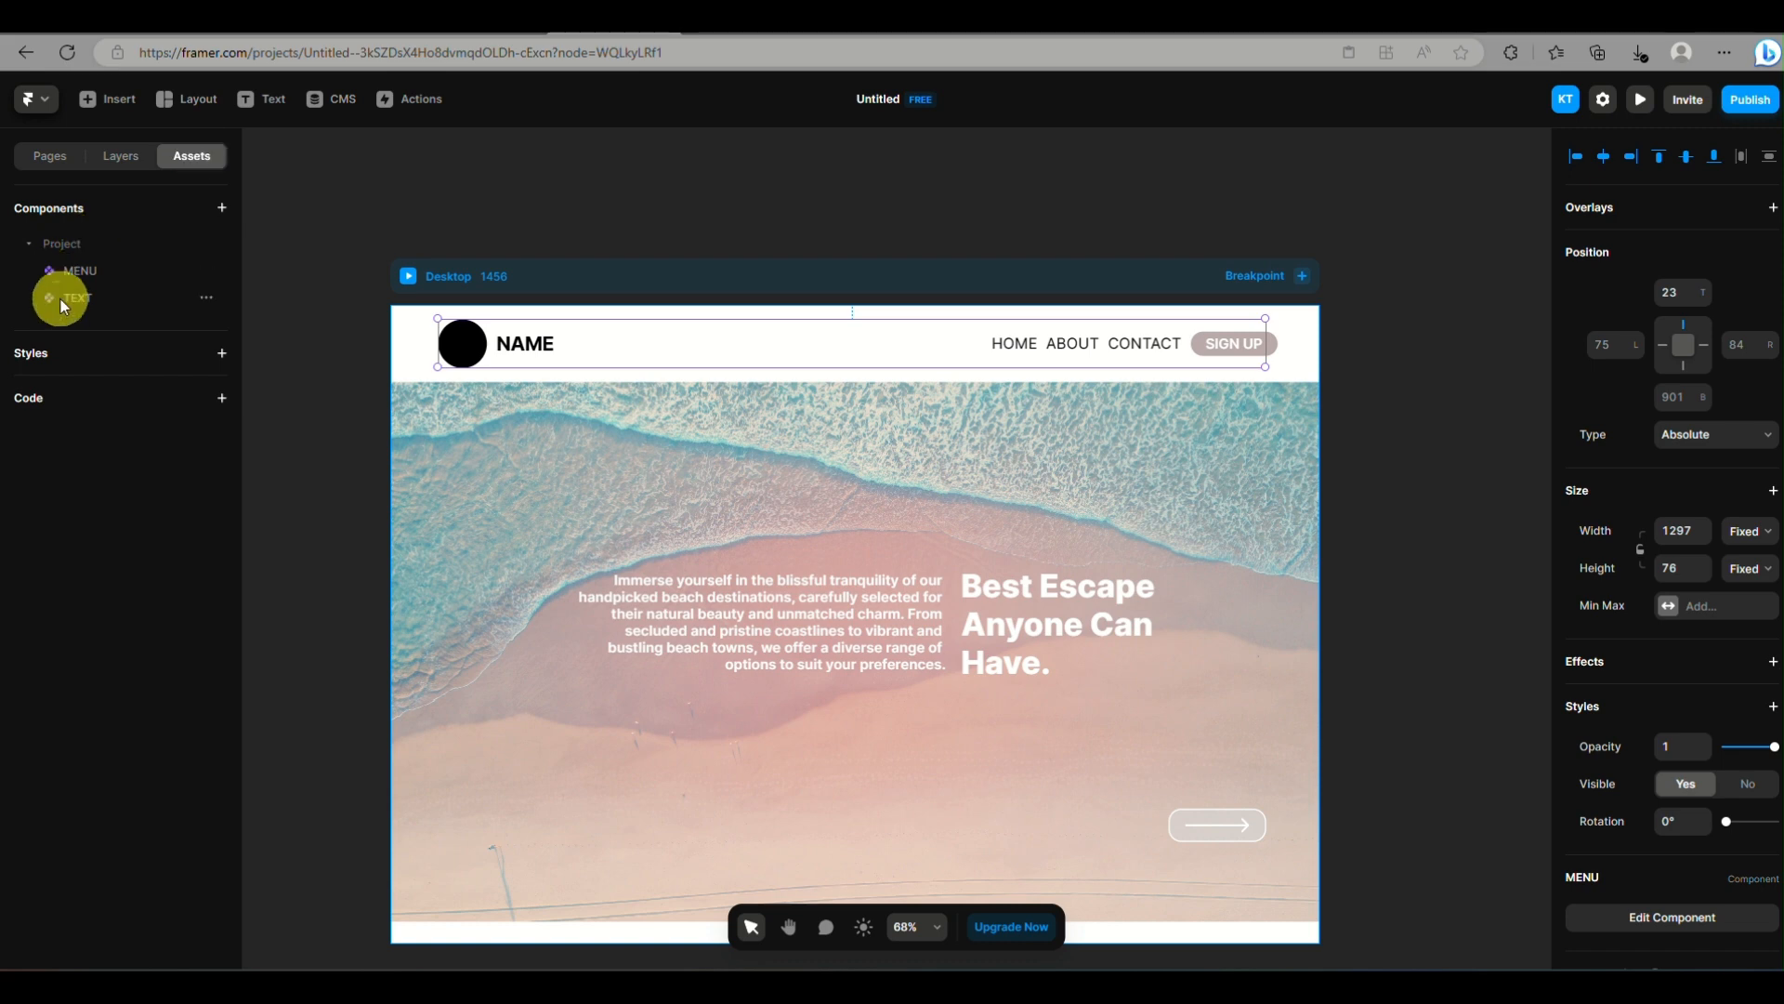
click(168, 274)
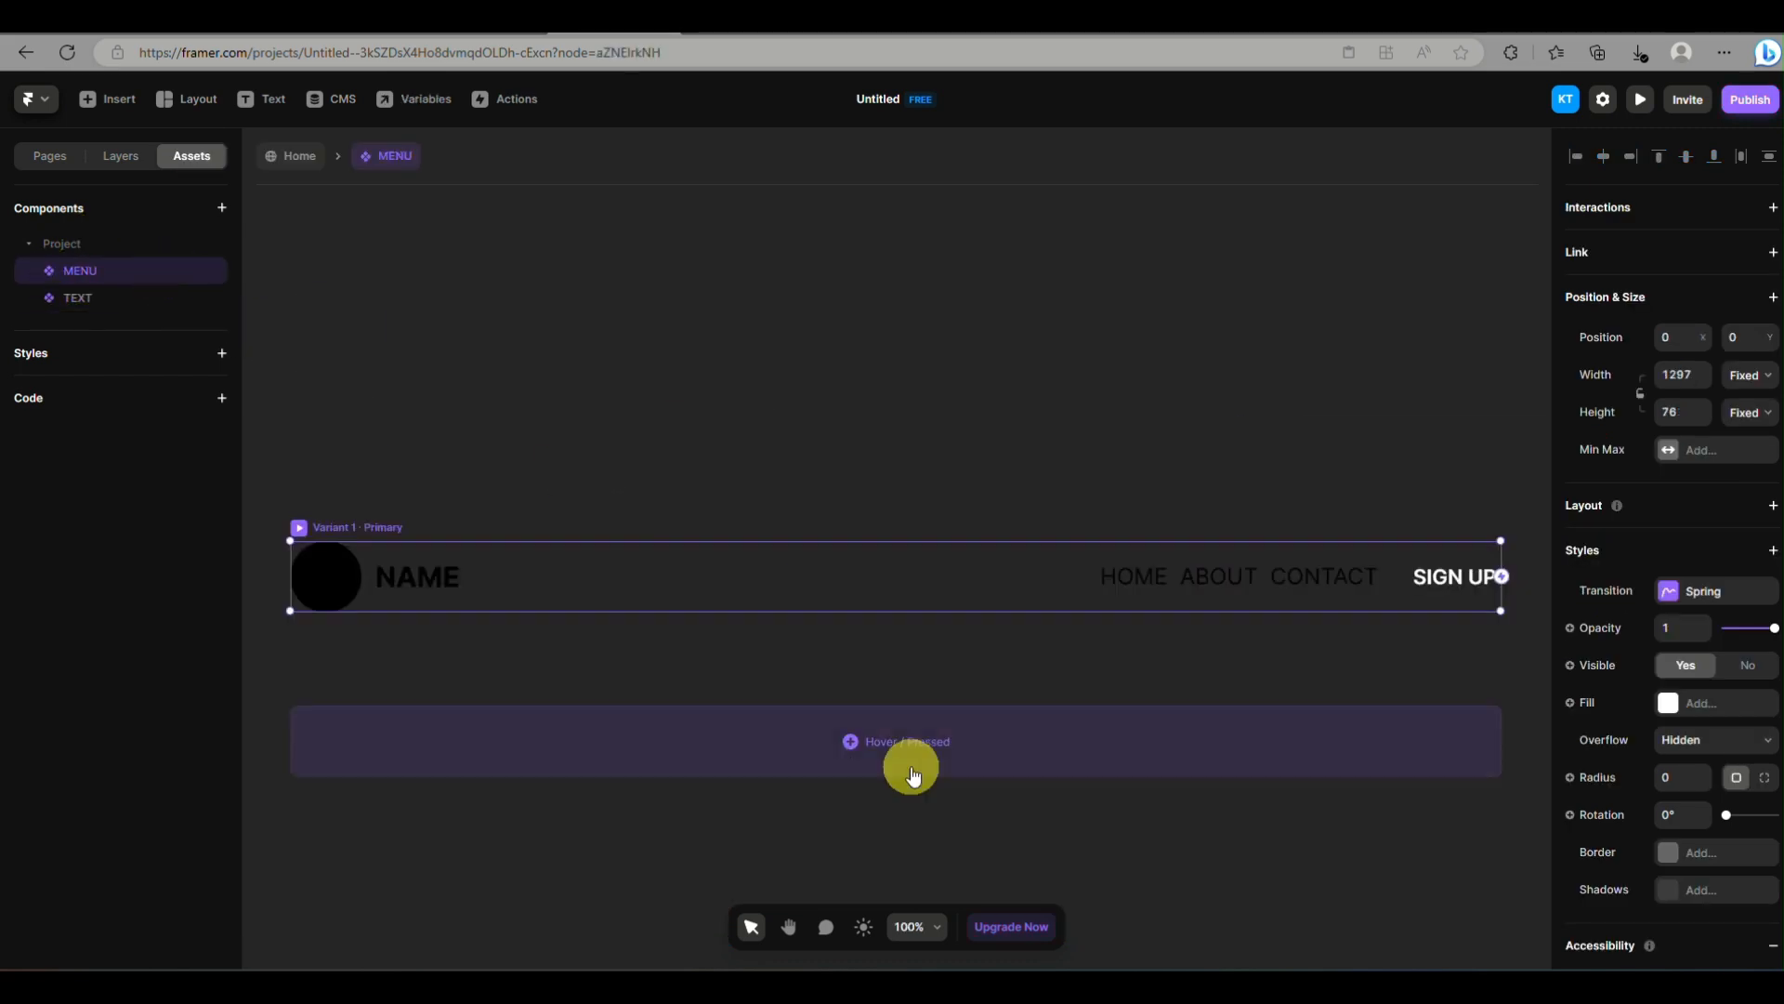
click(1437, 570)
click(1439, 571)
click(927, 536)
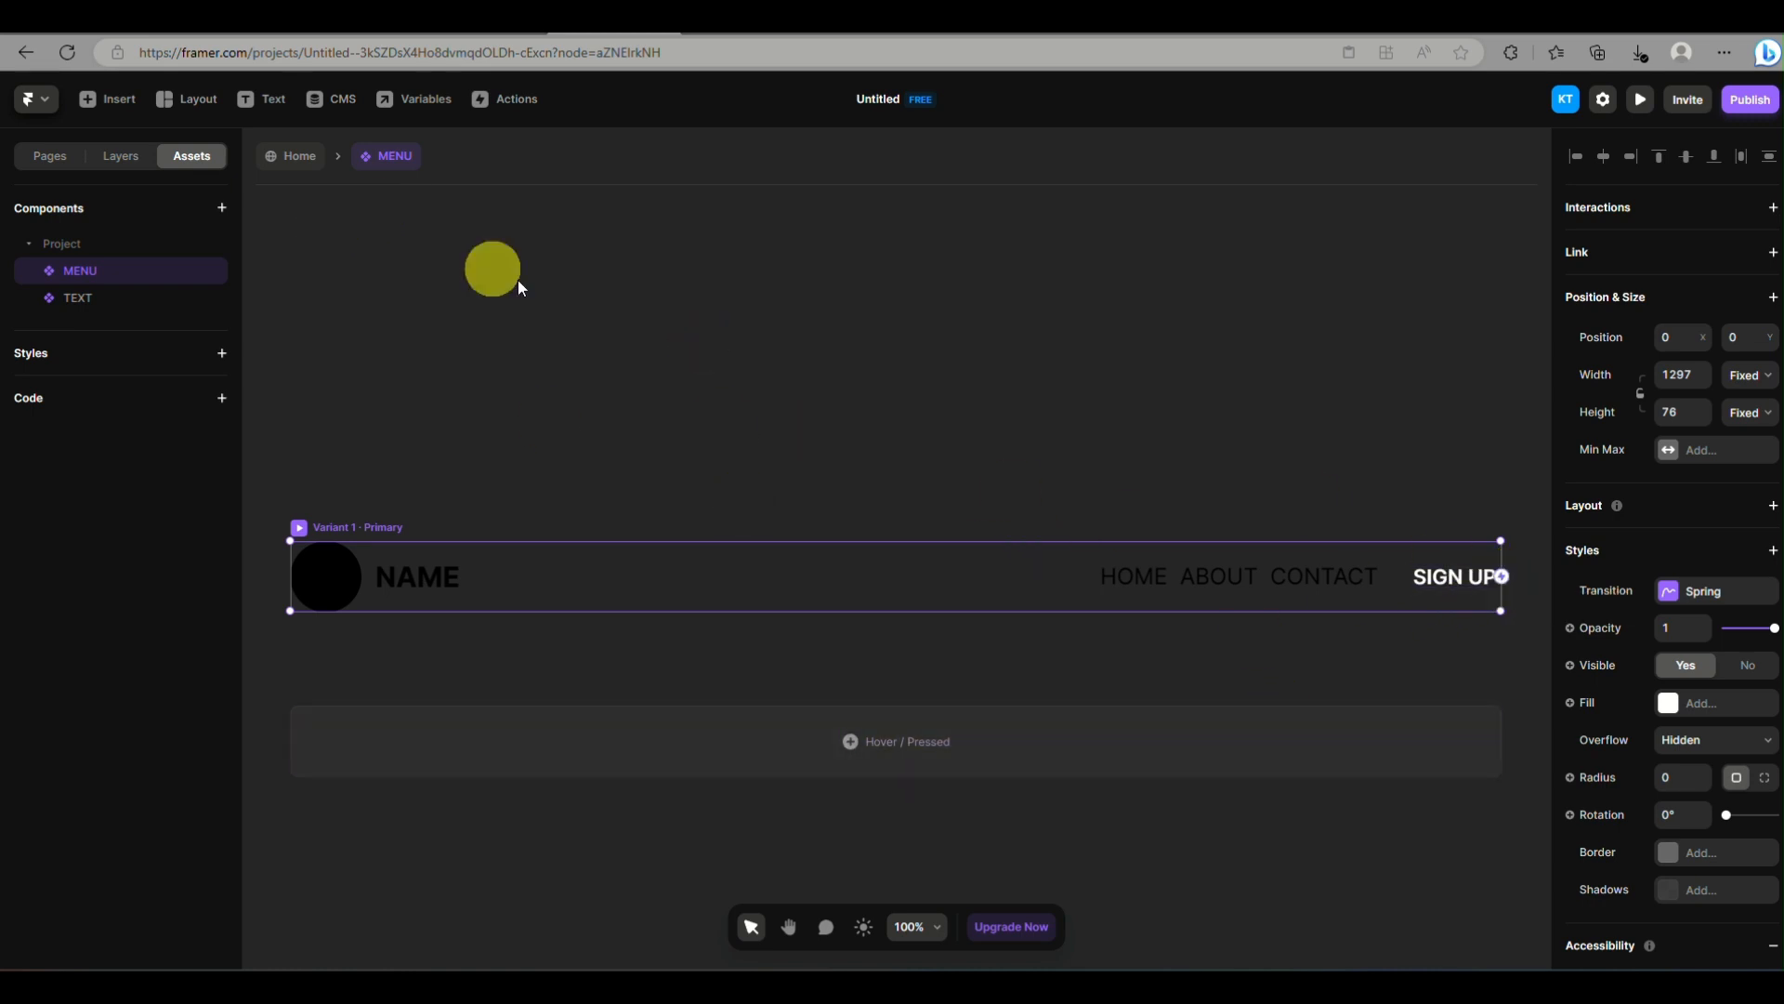
click(299, 155)
Create a component named Rectangle 1 from the rectangle behind SIGN UP and return to the Home page
double_click(1266, 344)
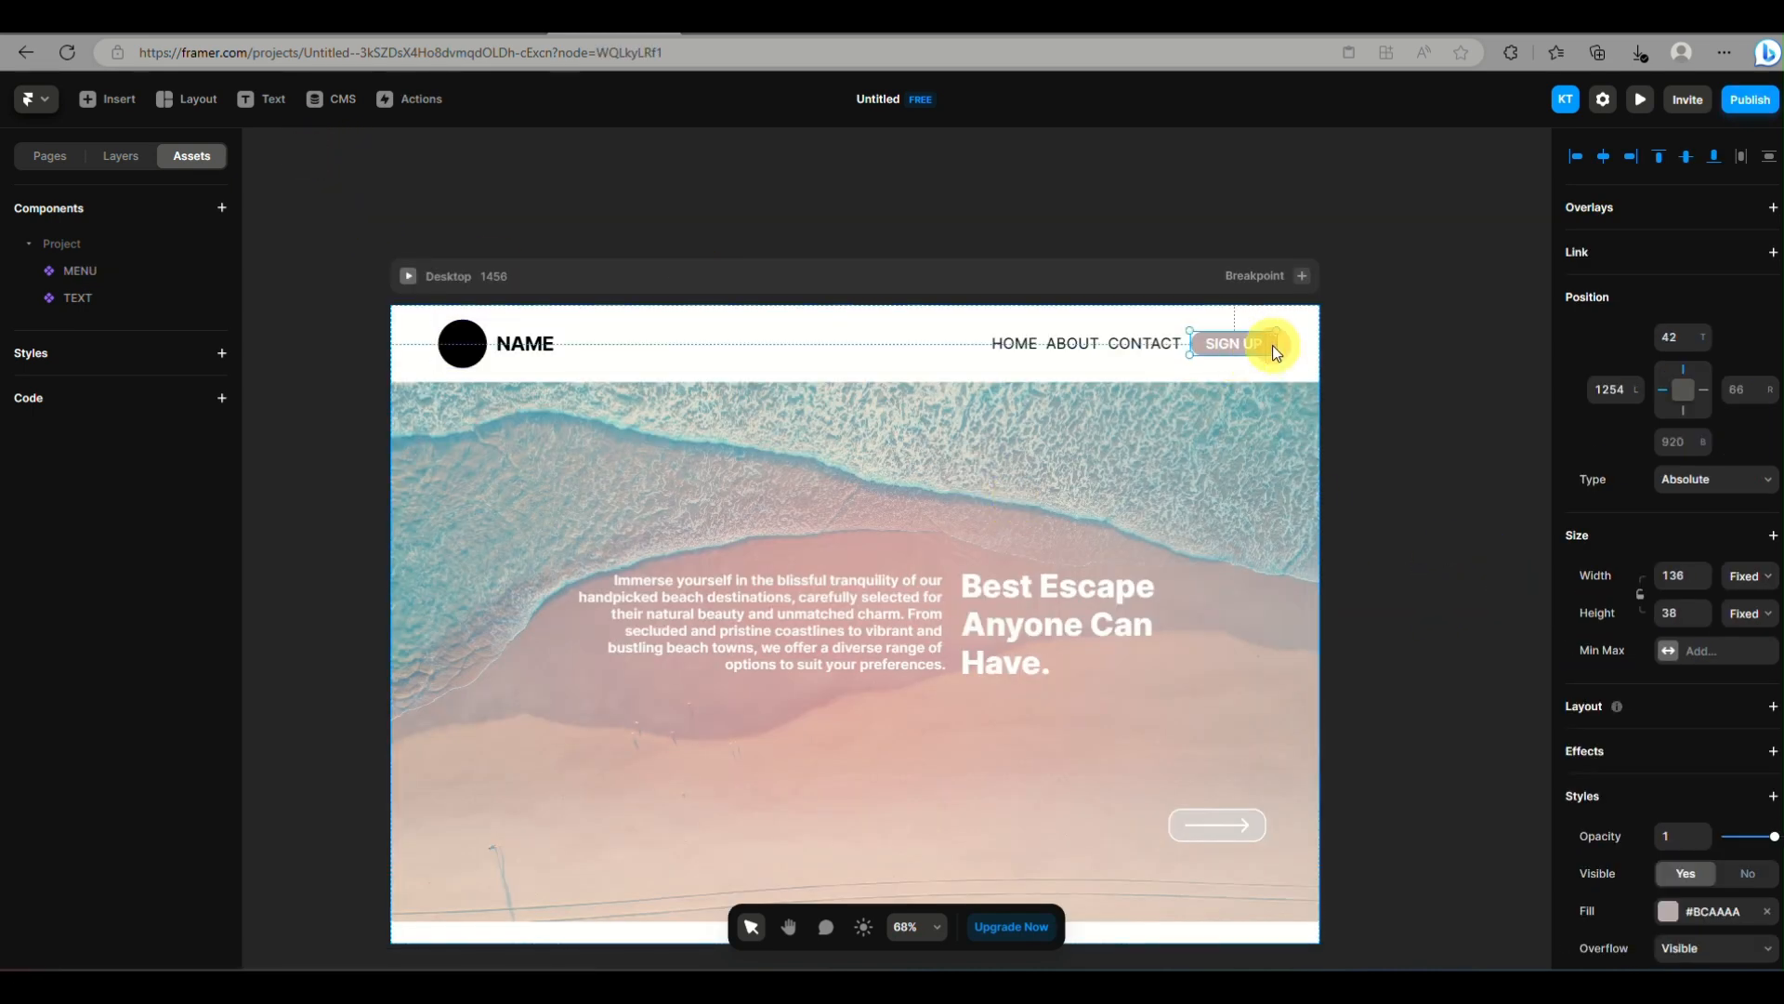
right_click(1273, 346)
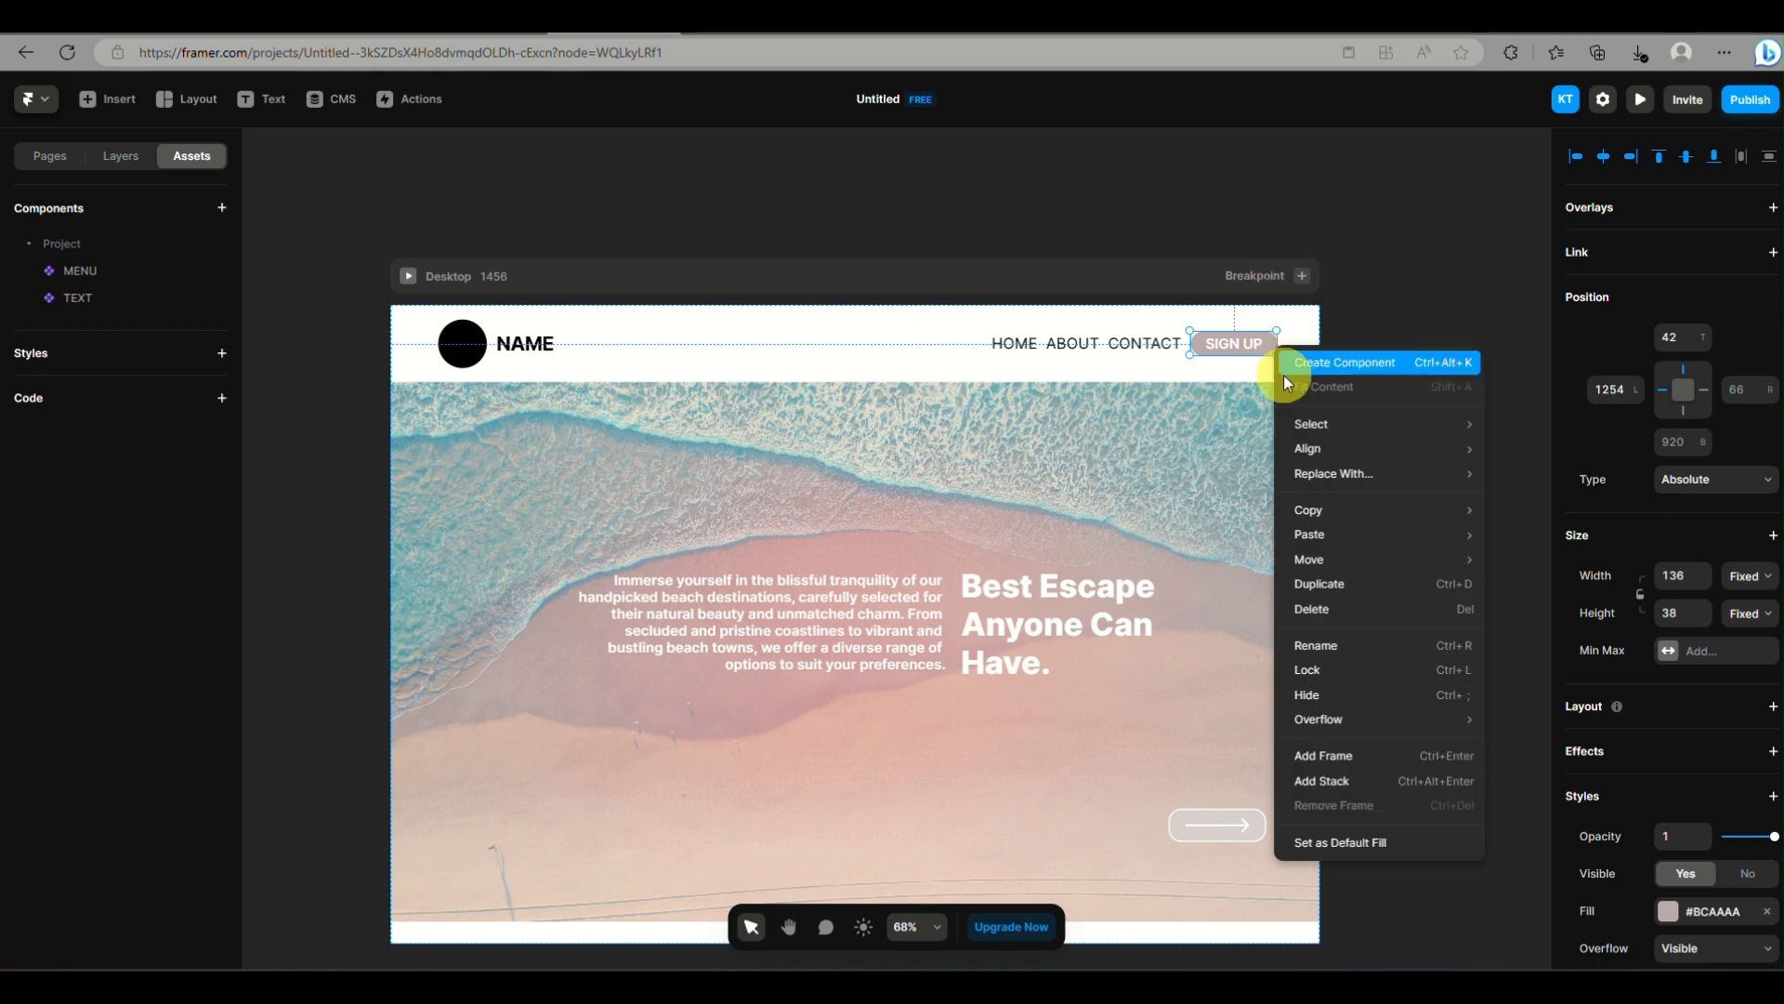
click(1284, 373)
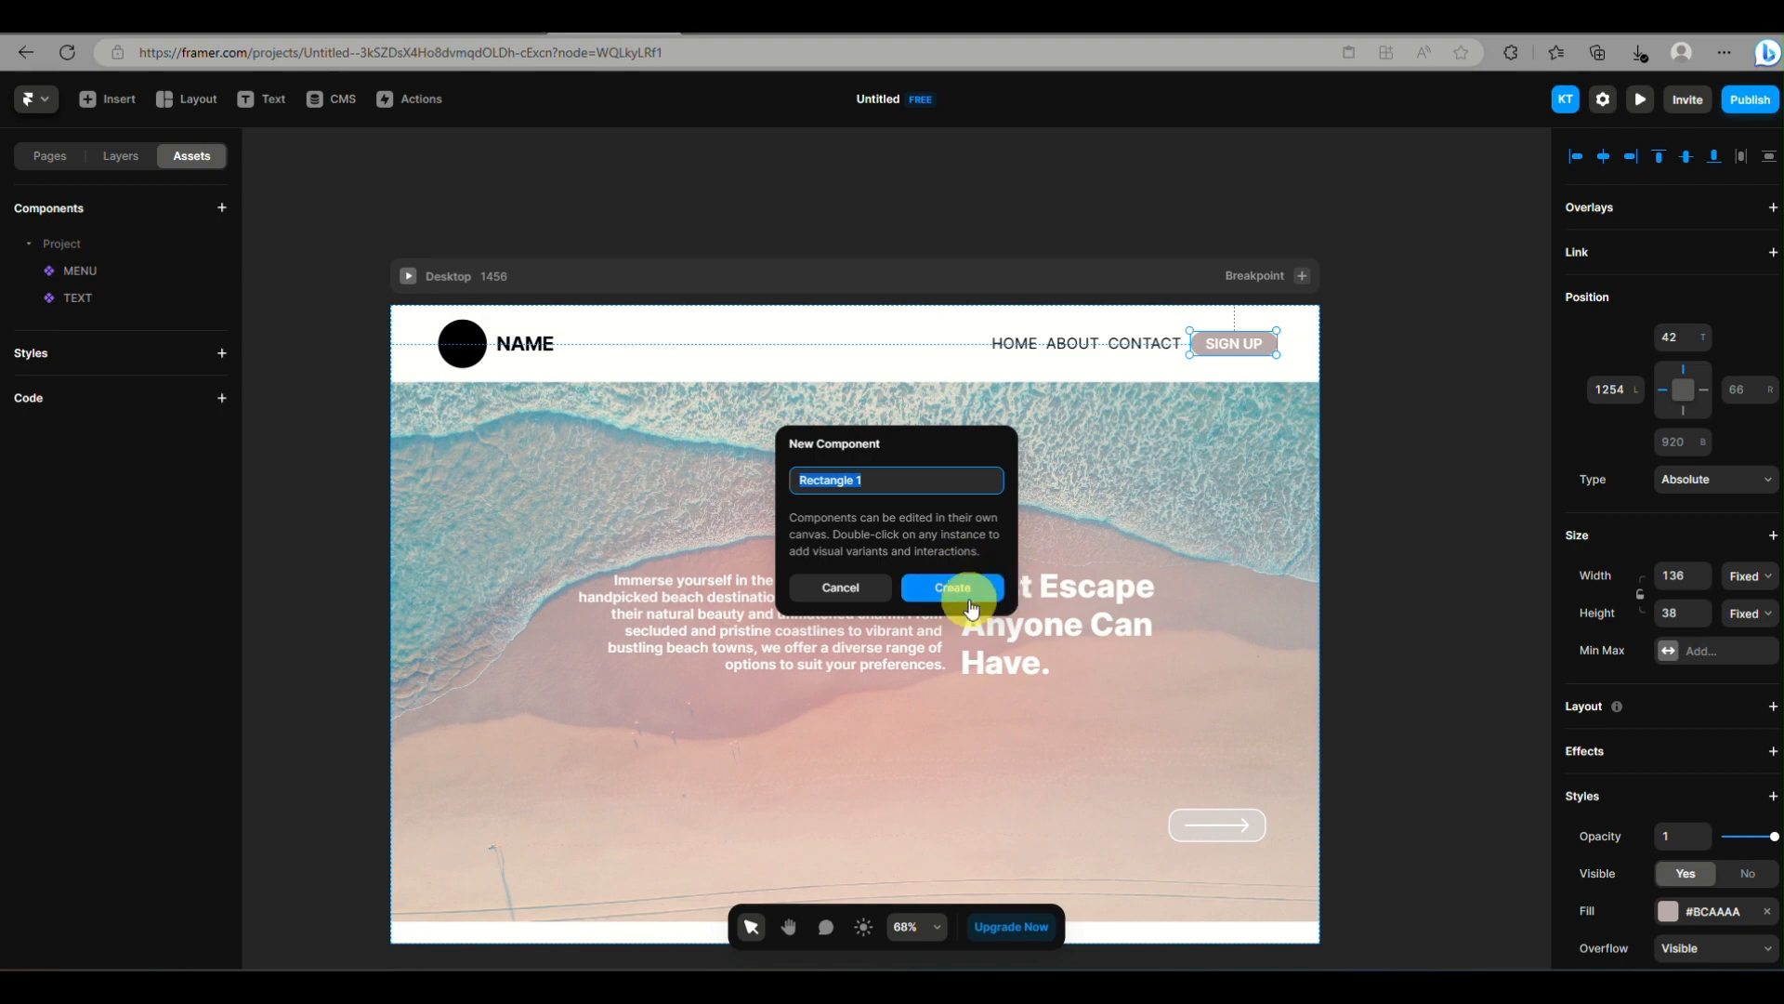
click(971, 589)
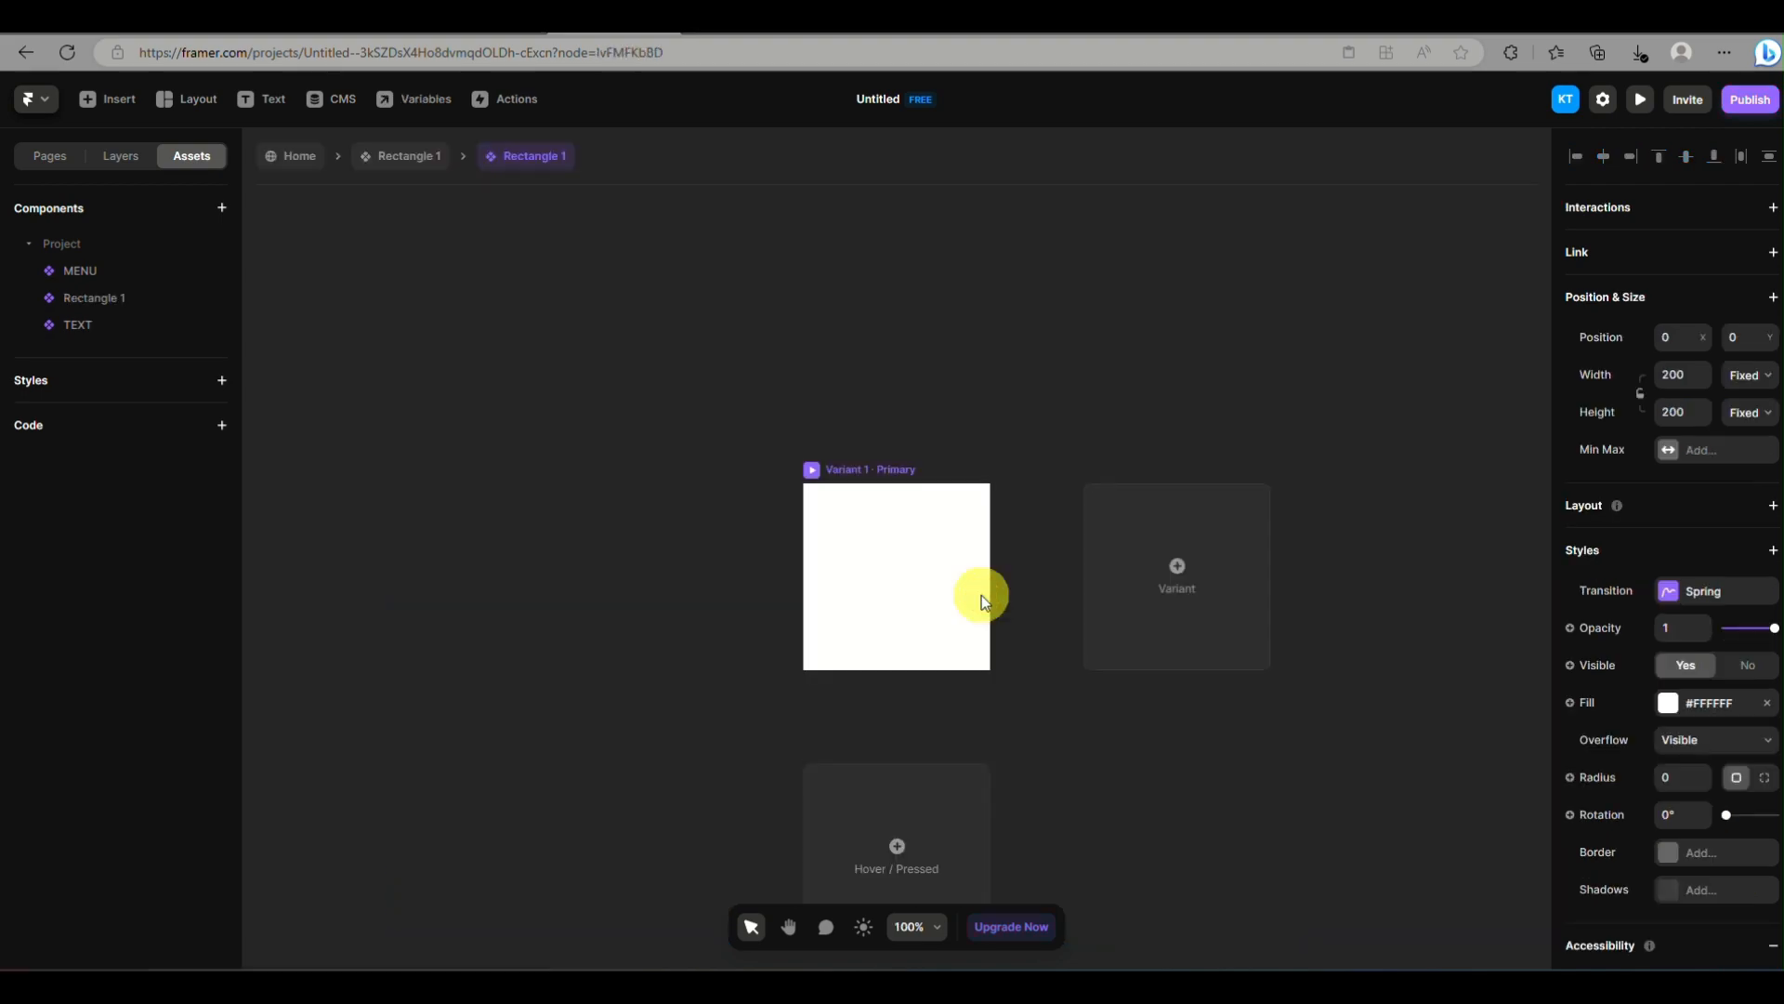
click(290, 158)
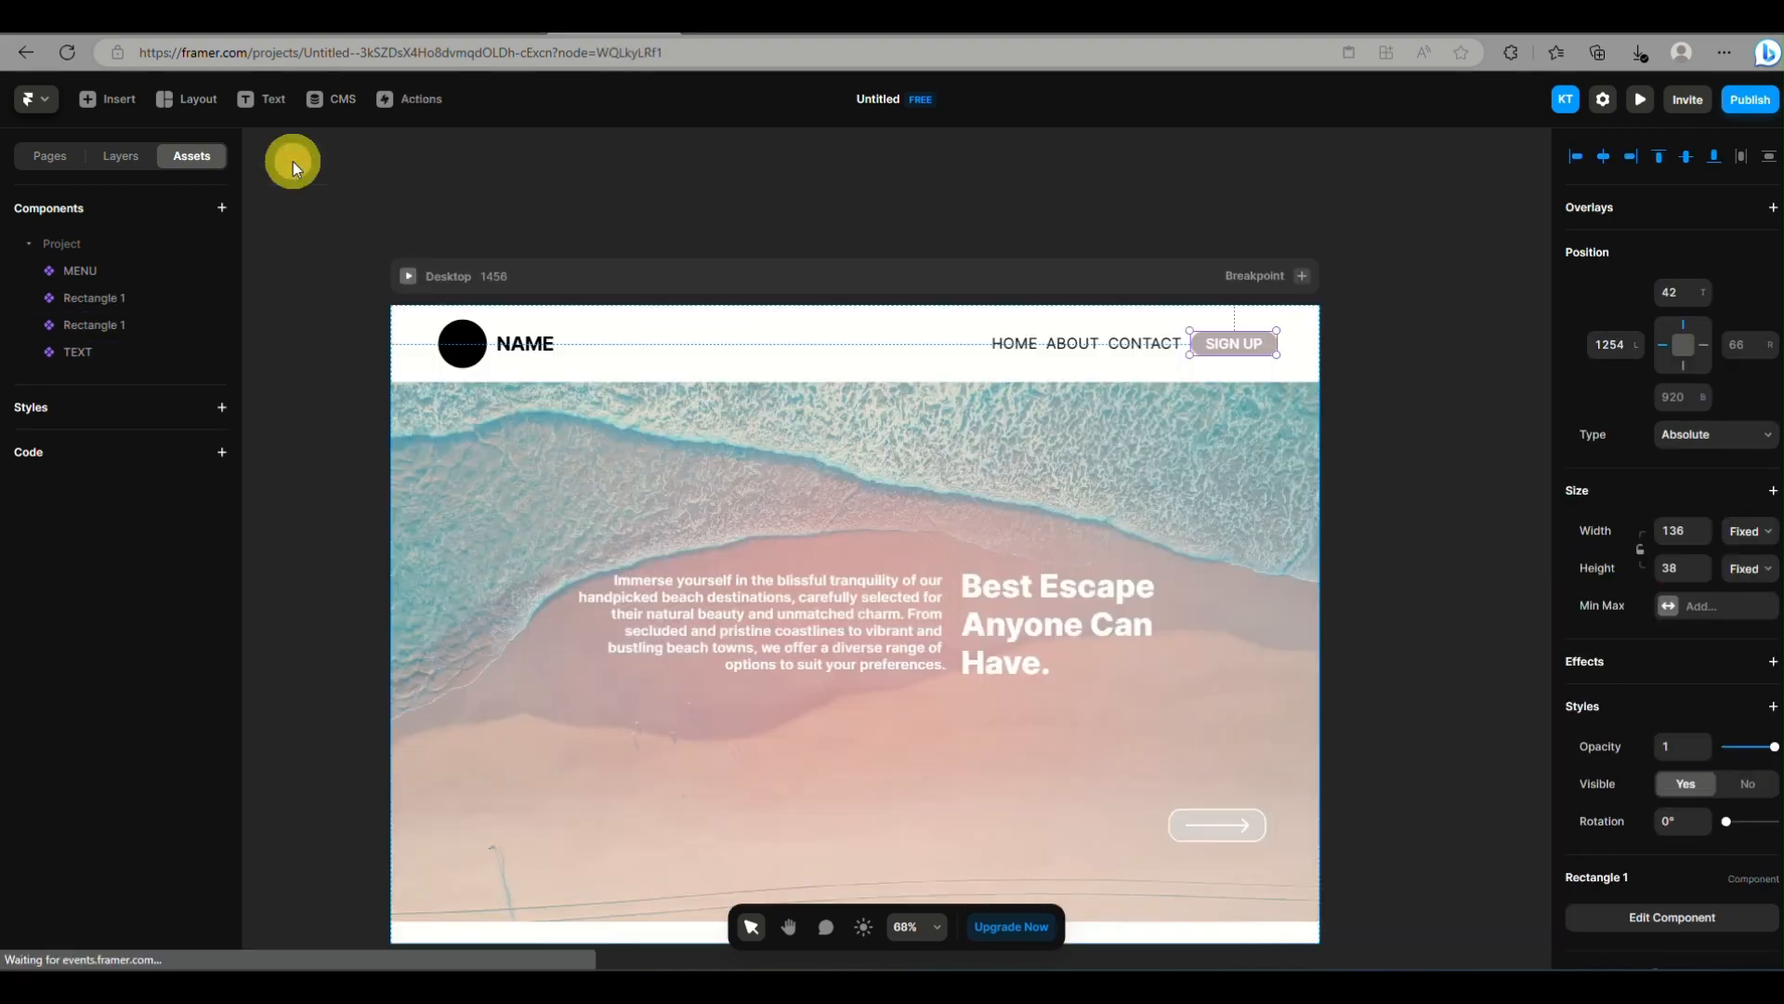
Widen the Desktop breakpoint to about 1472
click(121, 156)
click(109, 214)
mouse_move(1319, 437)
mouse_down()
mouse_move(1069, 478)
mouse_move(1330, 471)
mouse_up()
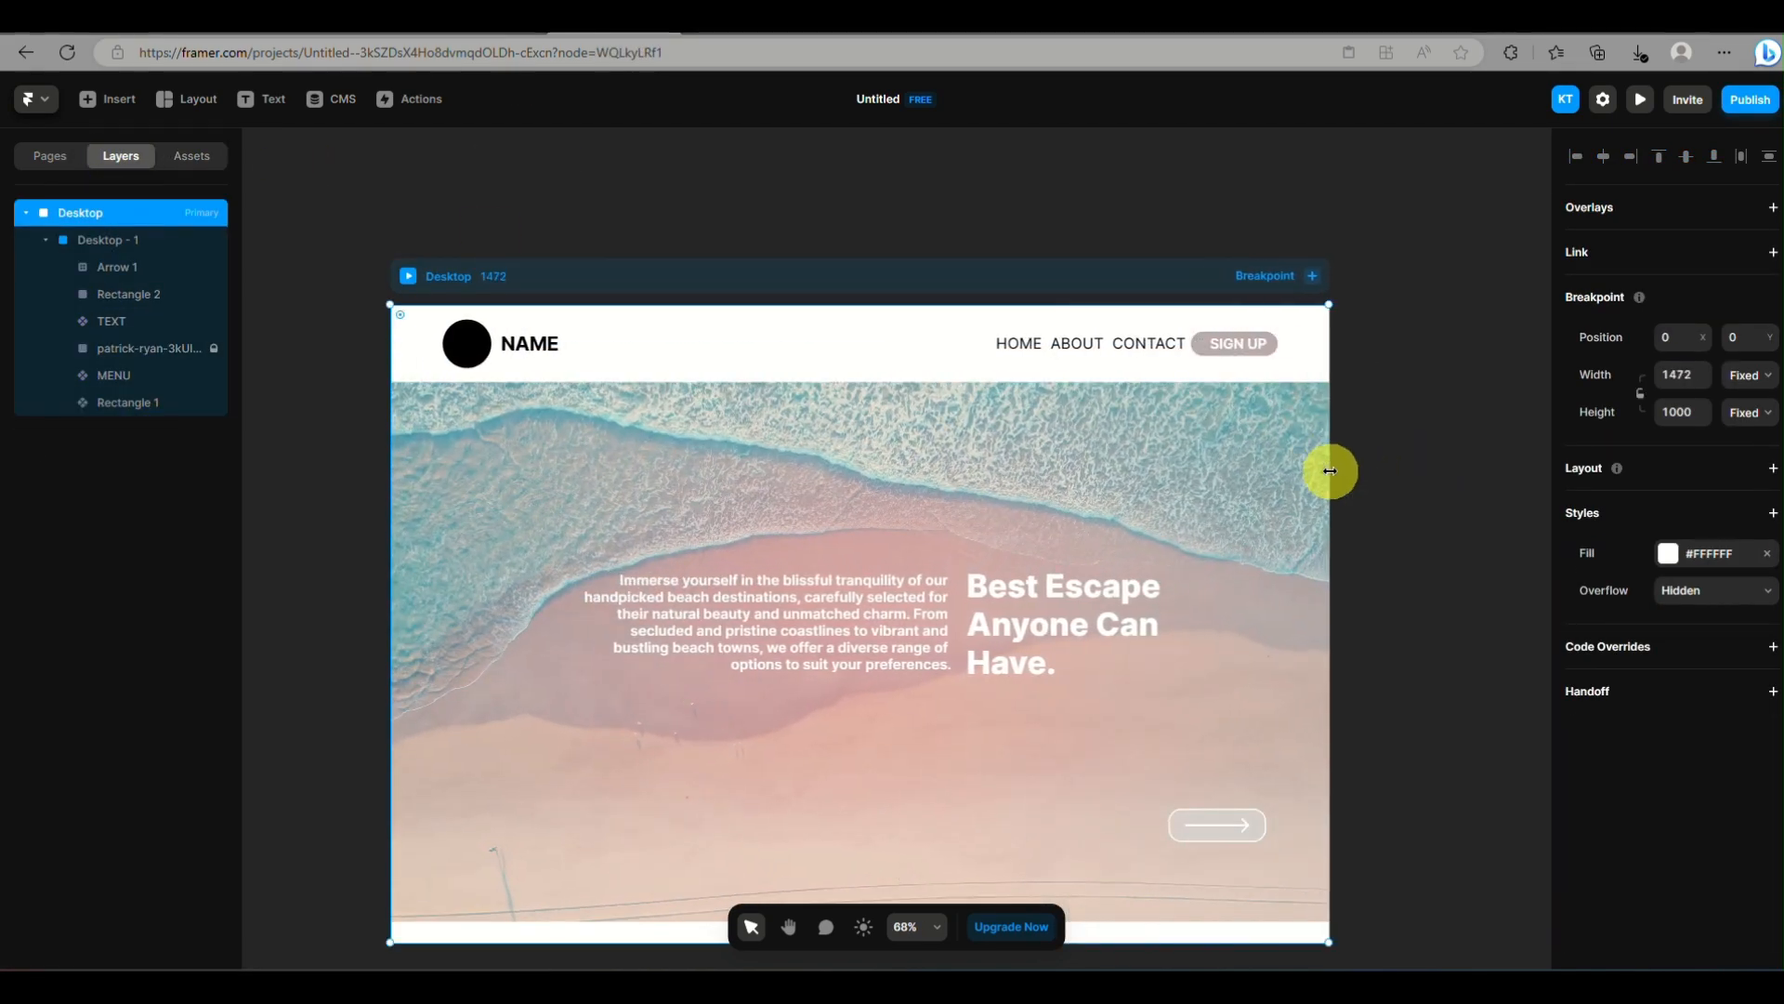
Delete both Rectangle 1 components and the MENU component from the project's components
click(192, 155)
click(136, 296)
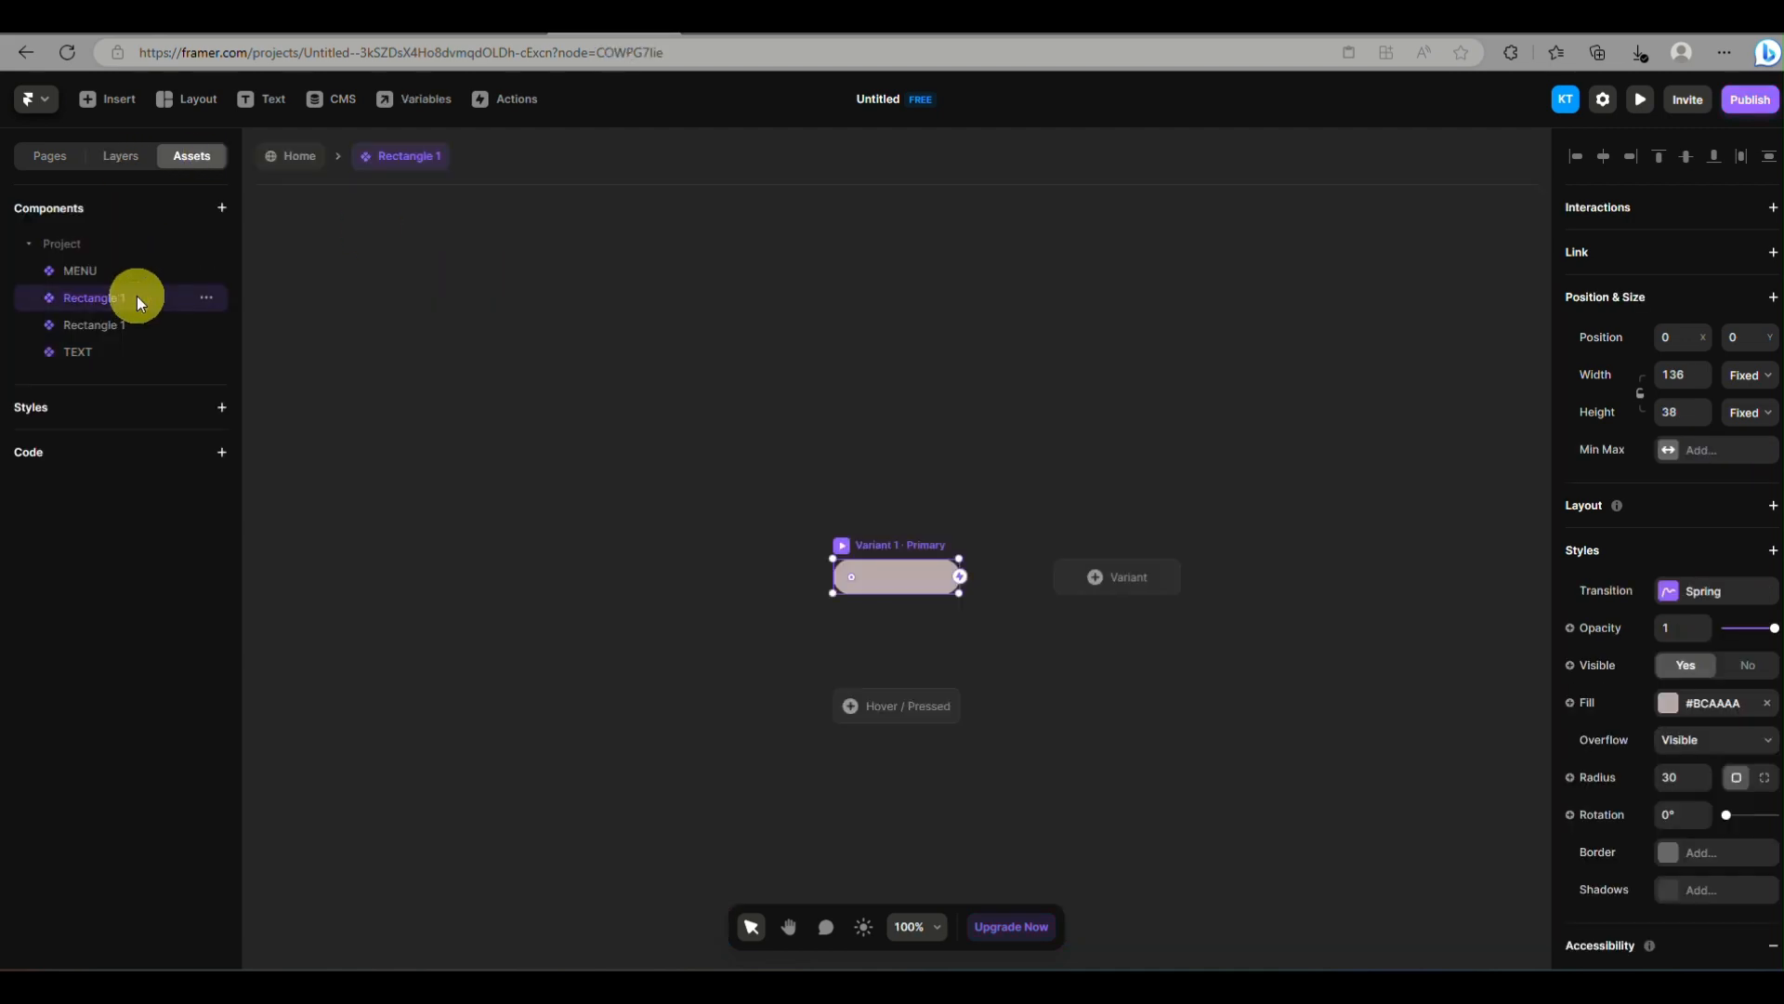
click(113, 320)
click(206, 325)
click(178, 434)
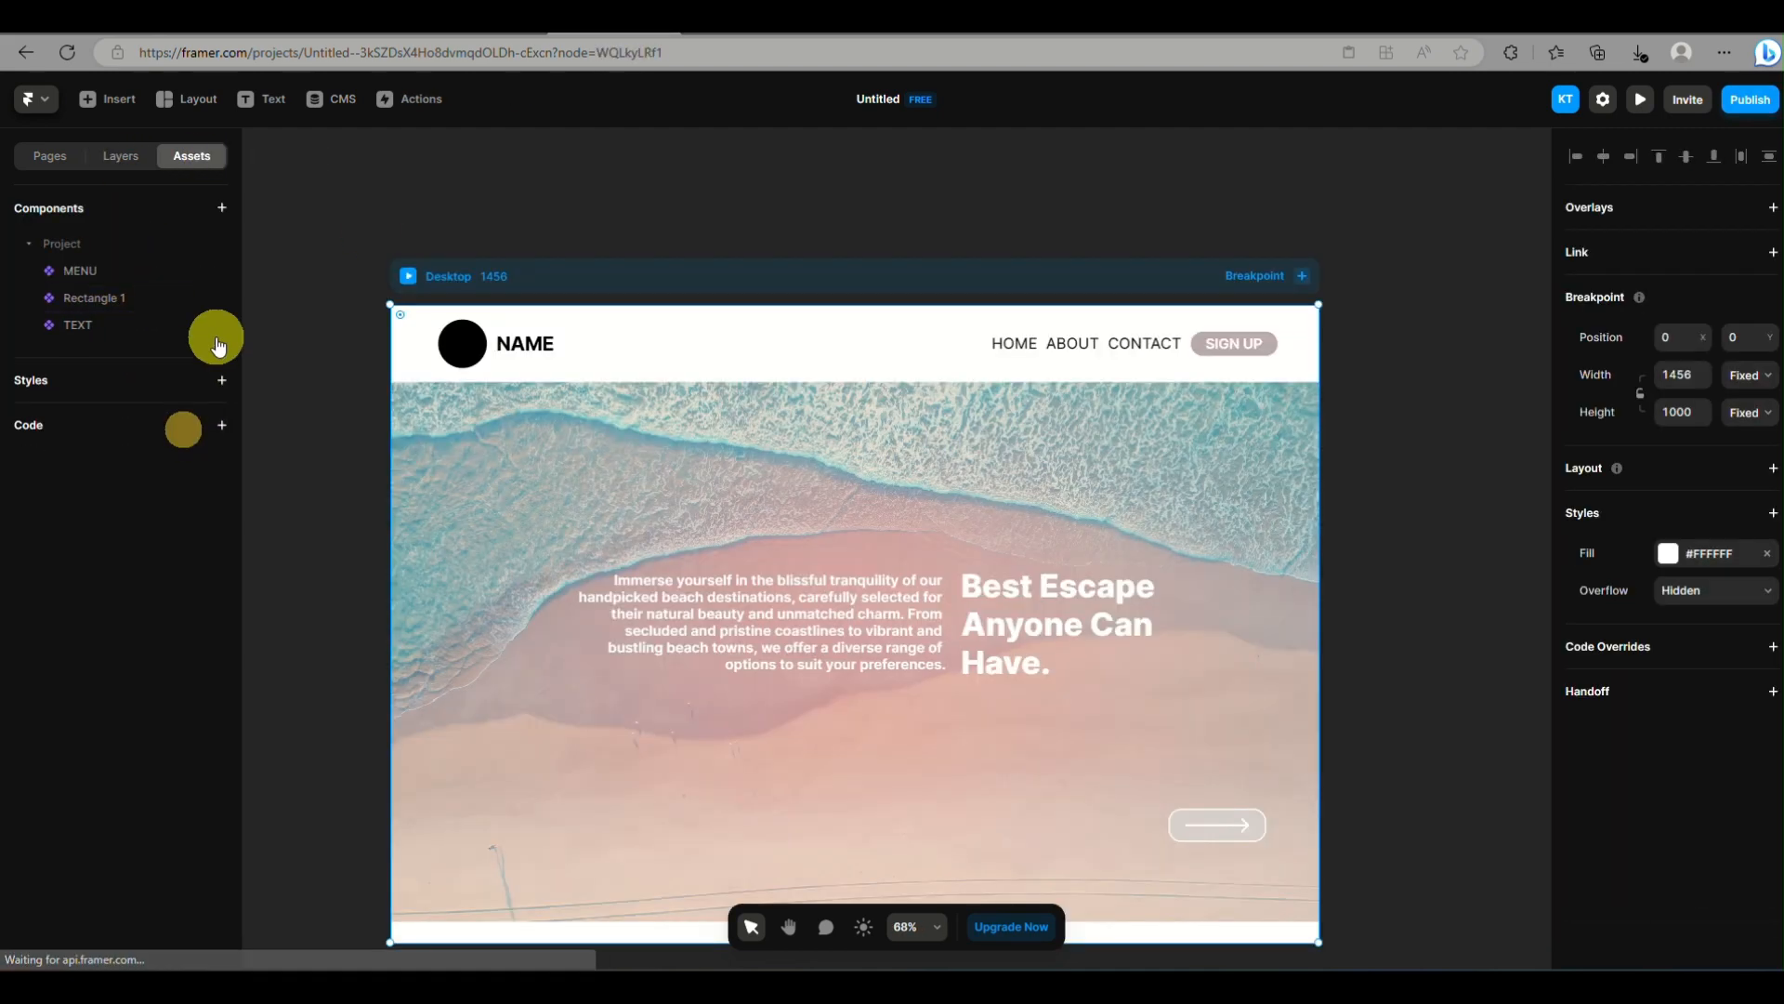
click(207, 299)
click(247, 409)
click(1071, 340)
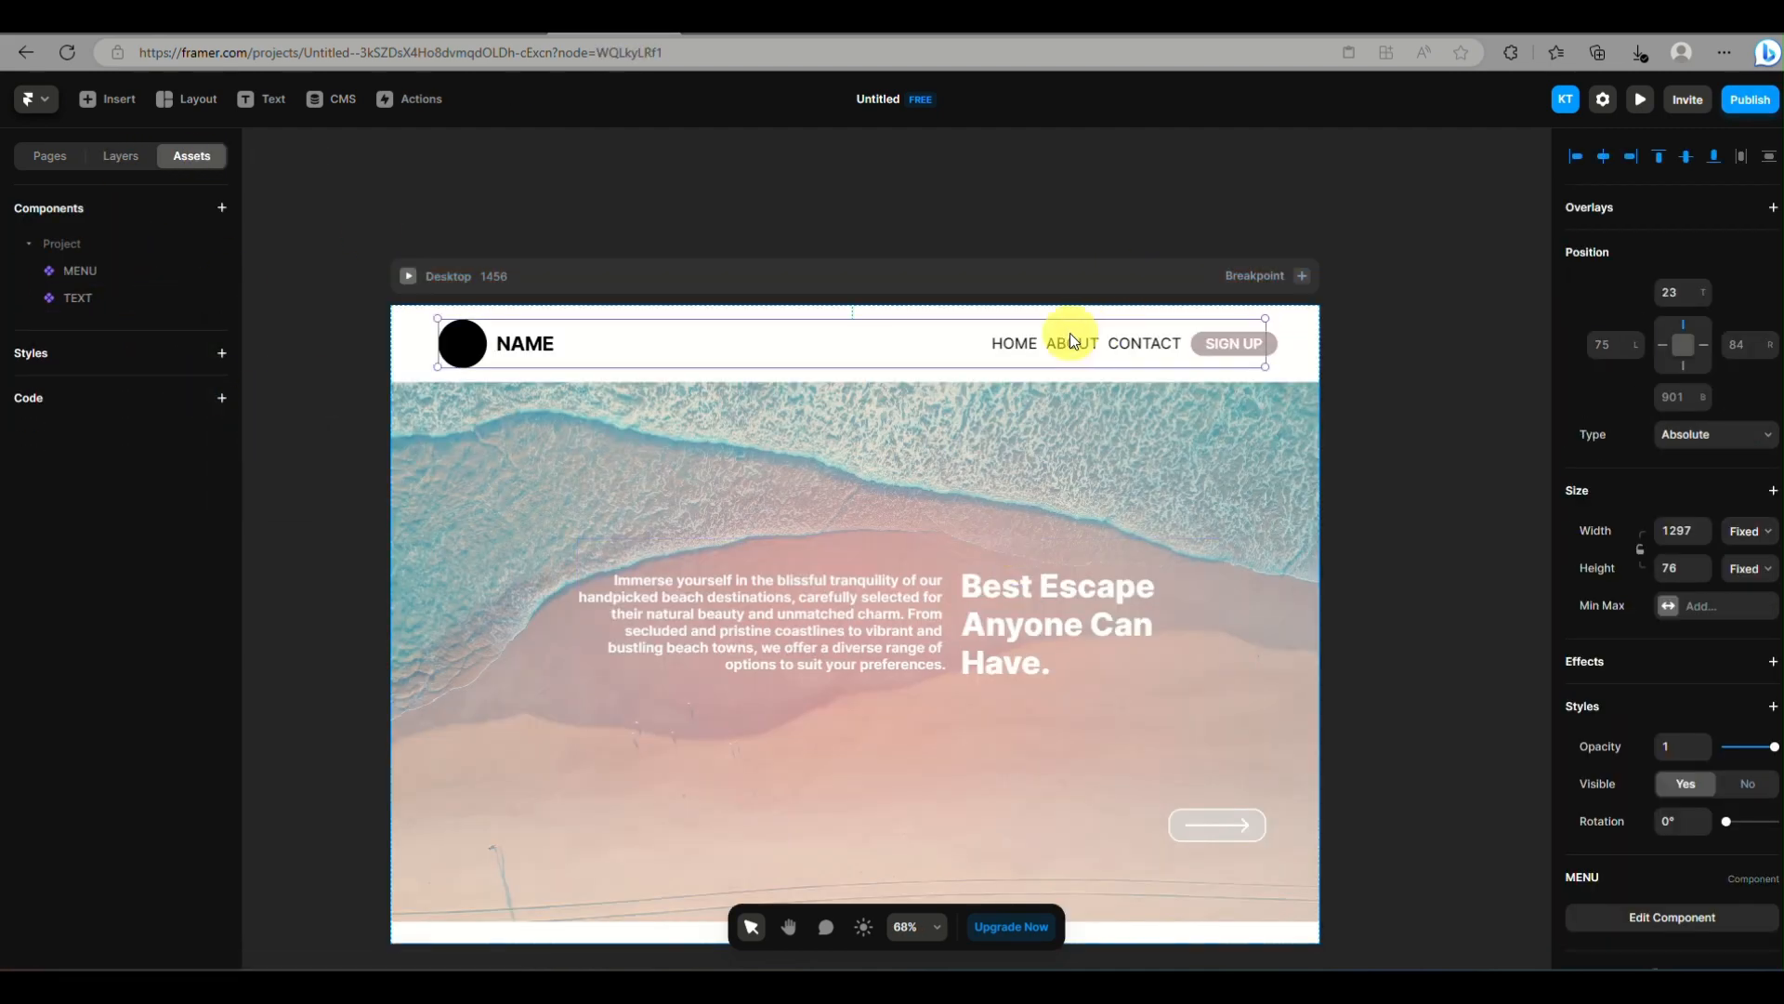
click(207, 270)
click(263, 348)
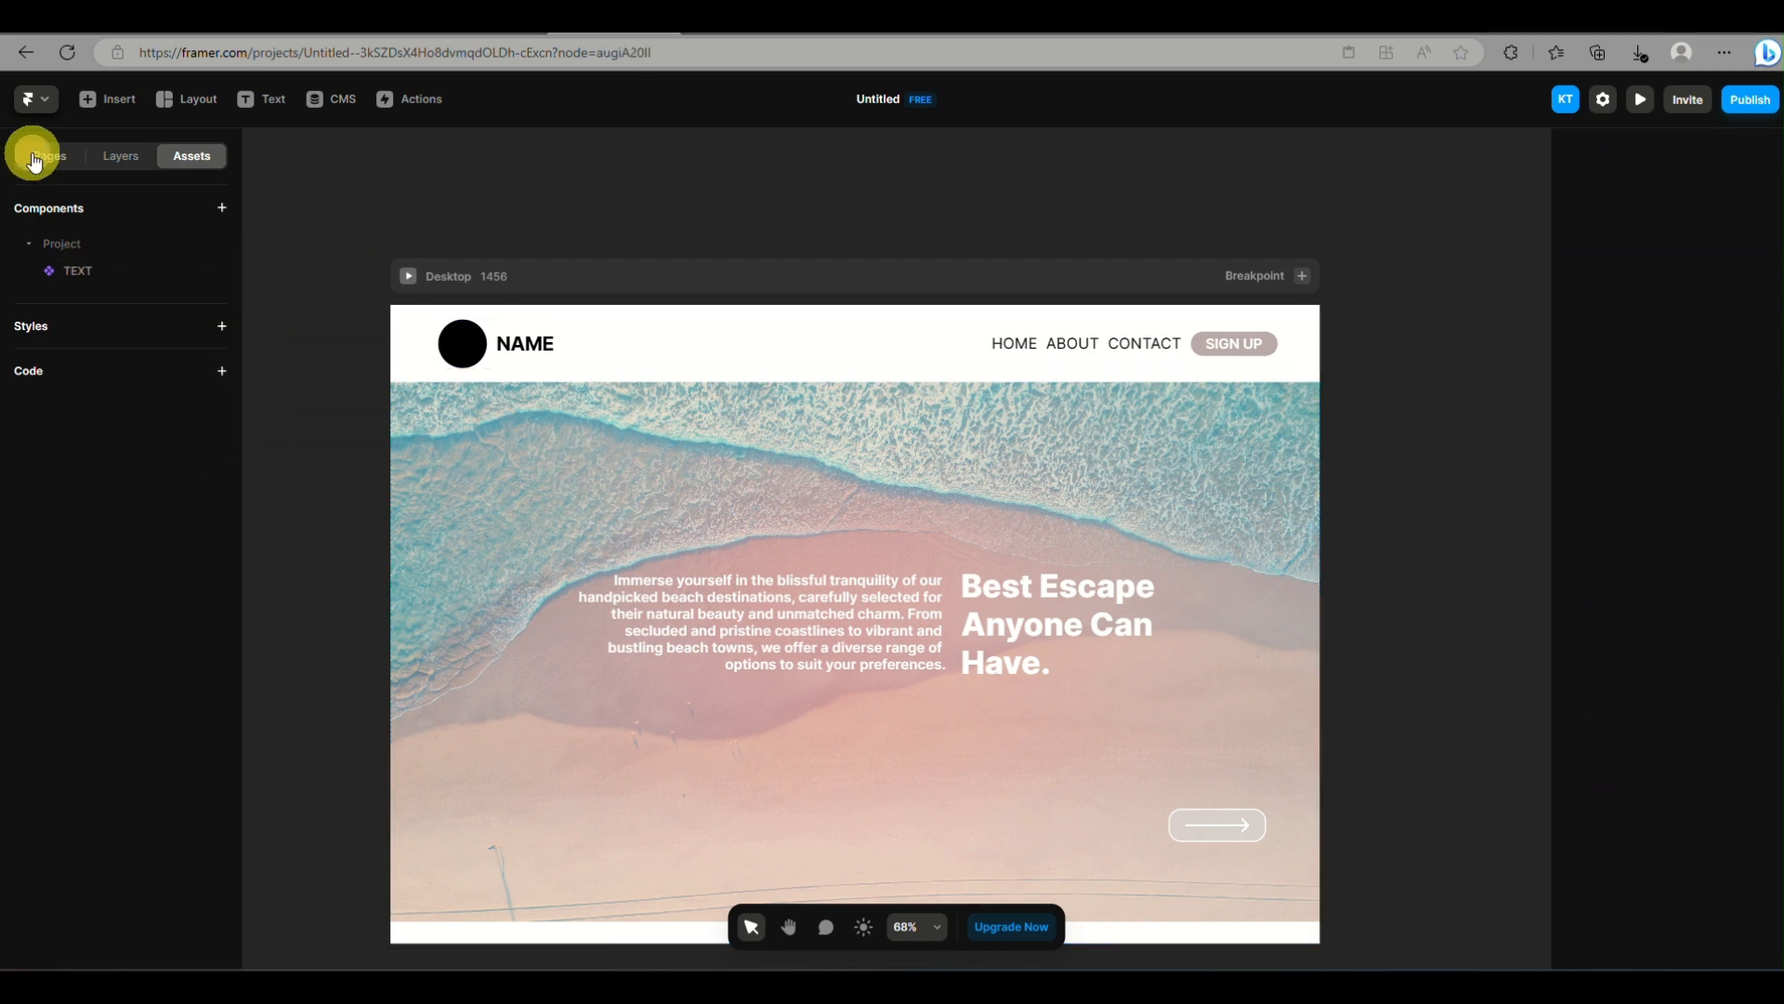
click(121, 155)
click(471, 347)
shift+click(521, 343)
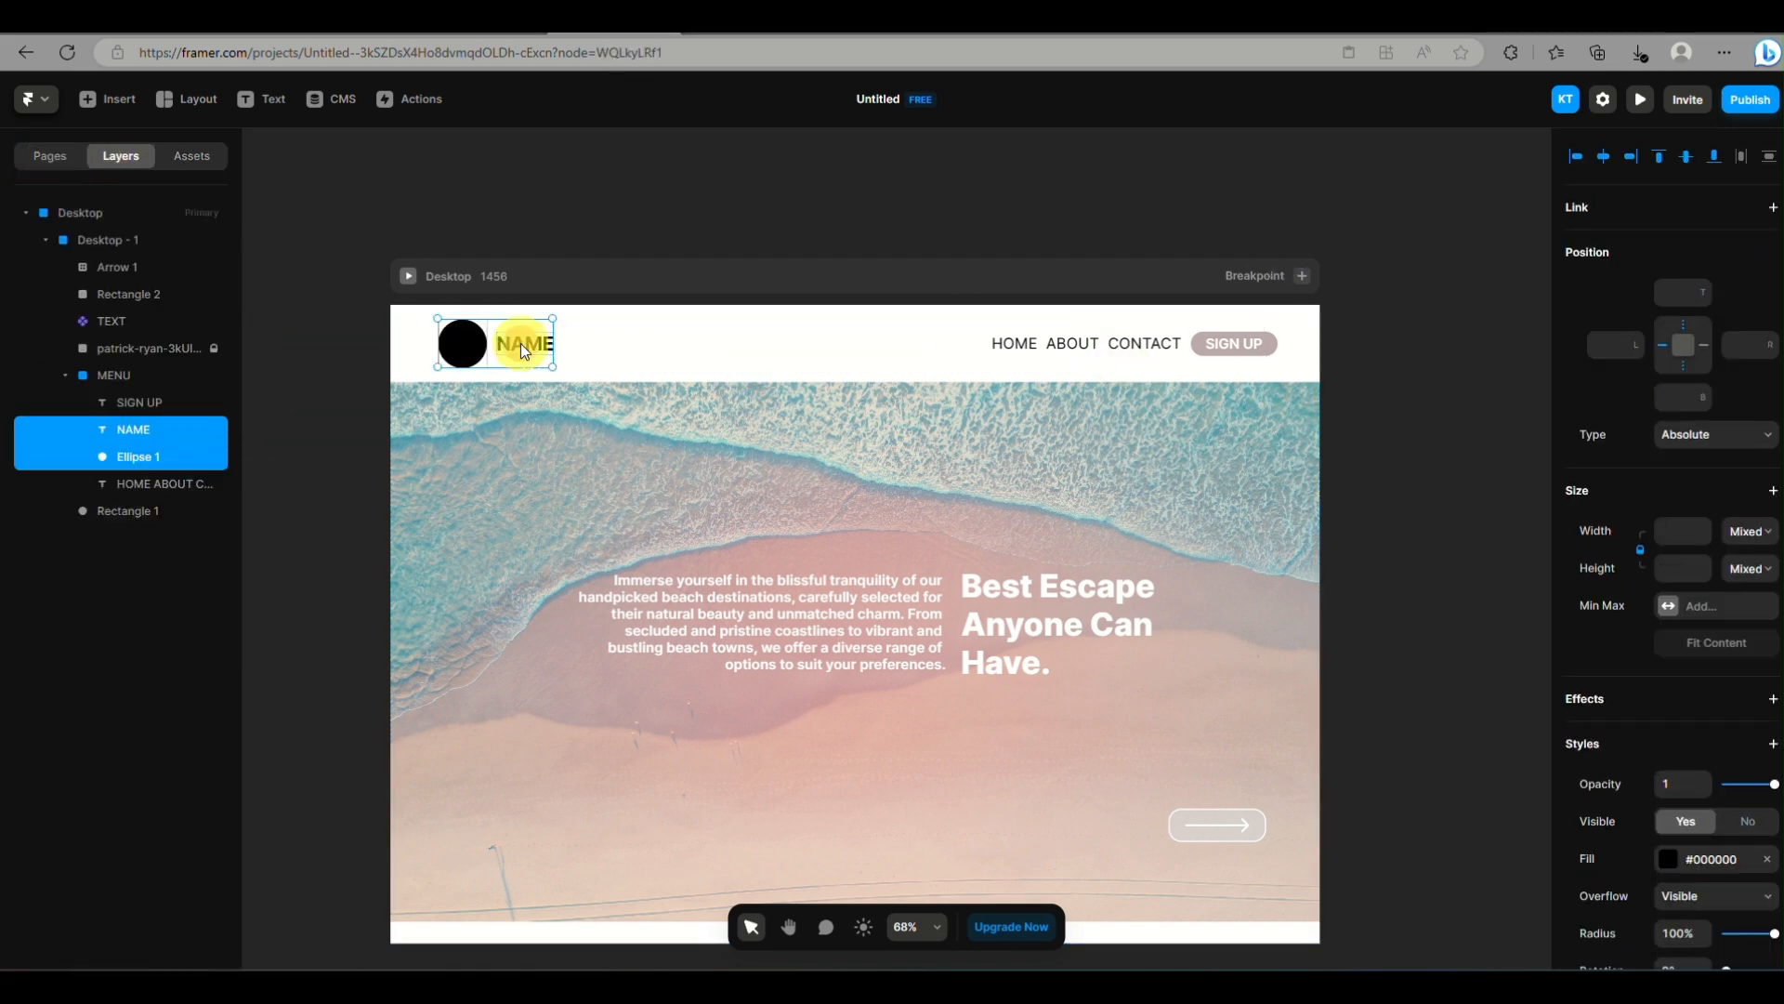
shift+click(1115, 342)
shift+click(1273, 342)
shift+click(1247, 338)
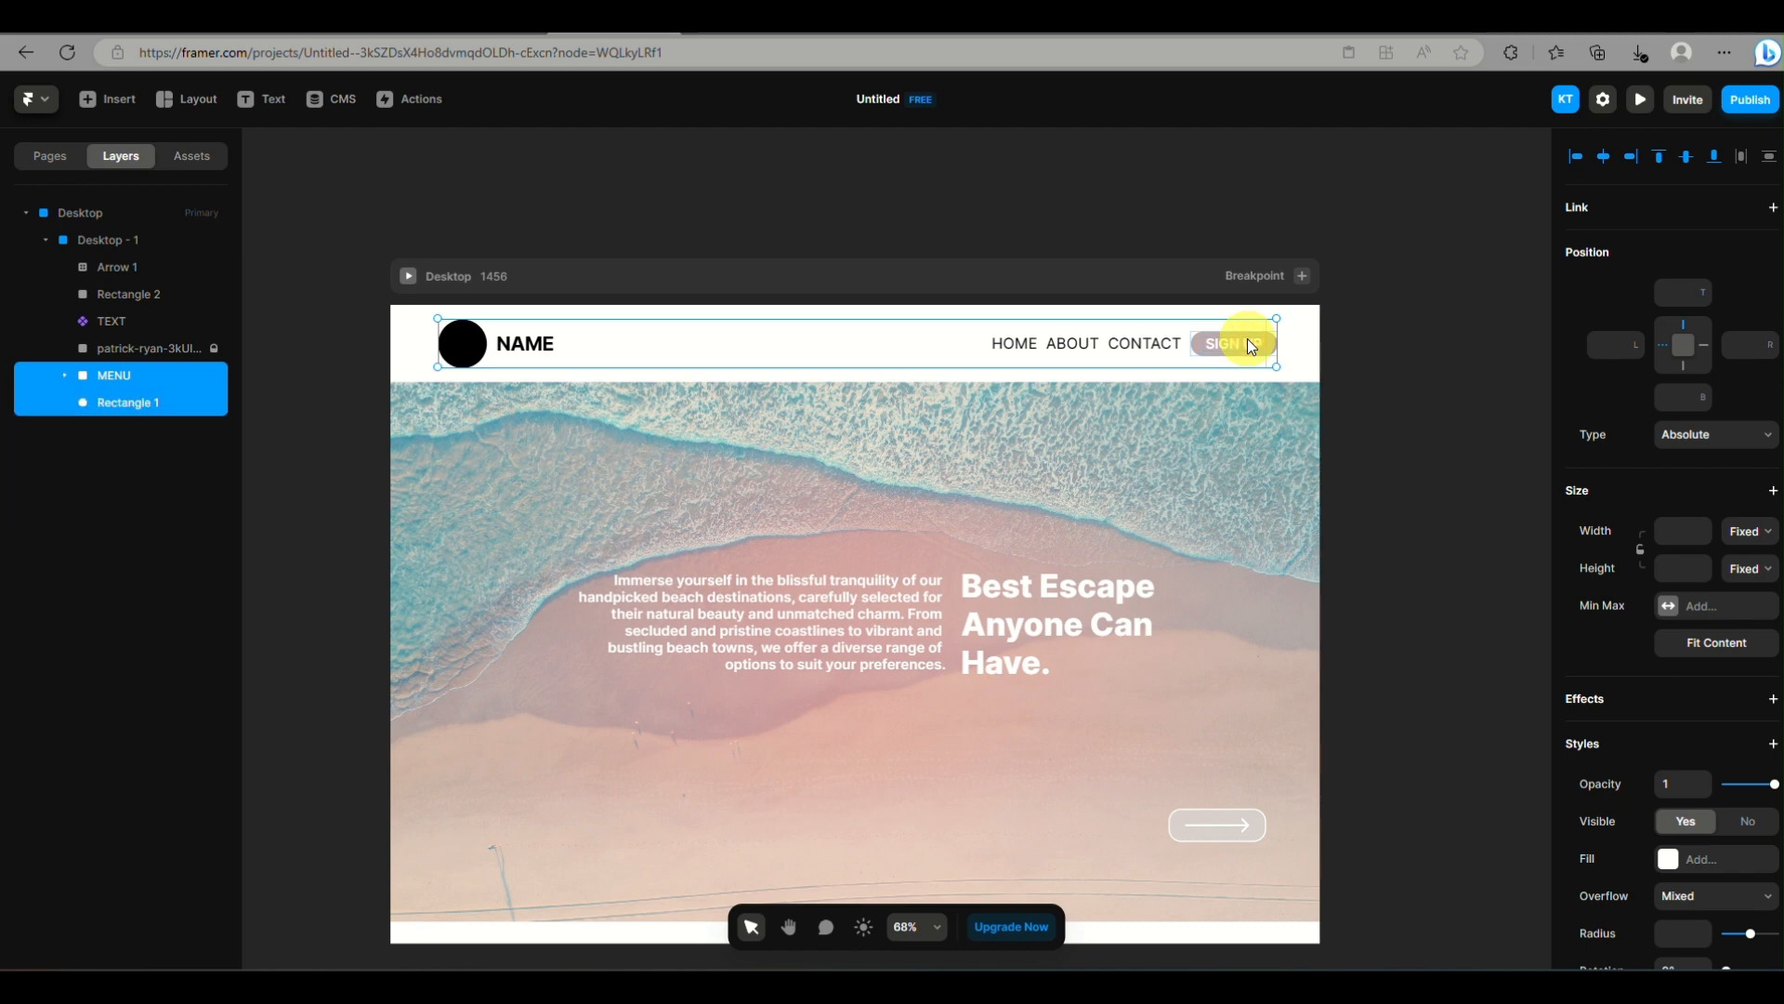
click(1230, 337)
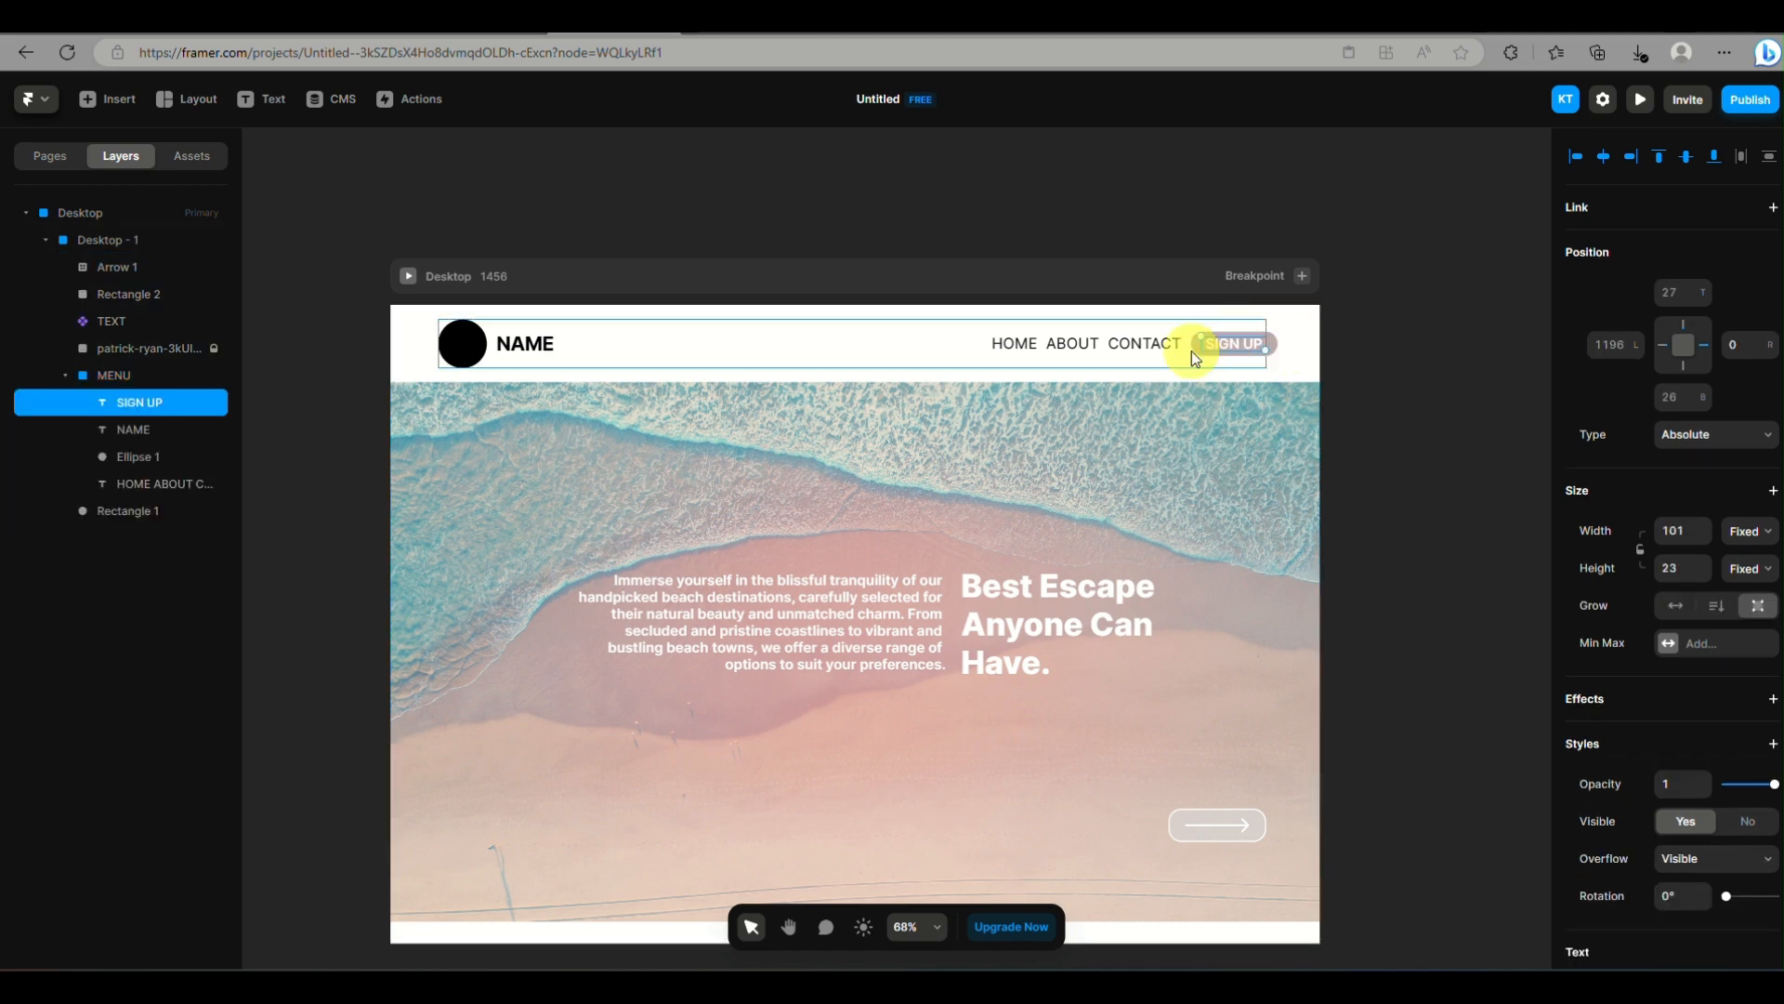
shift+click(1271, 343)
shift+click(1161, 340)
shift+click(526, 343)
shift+click(460, 342)
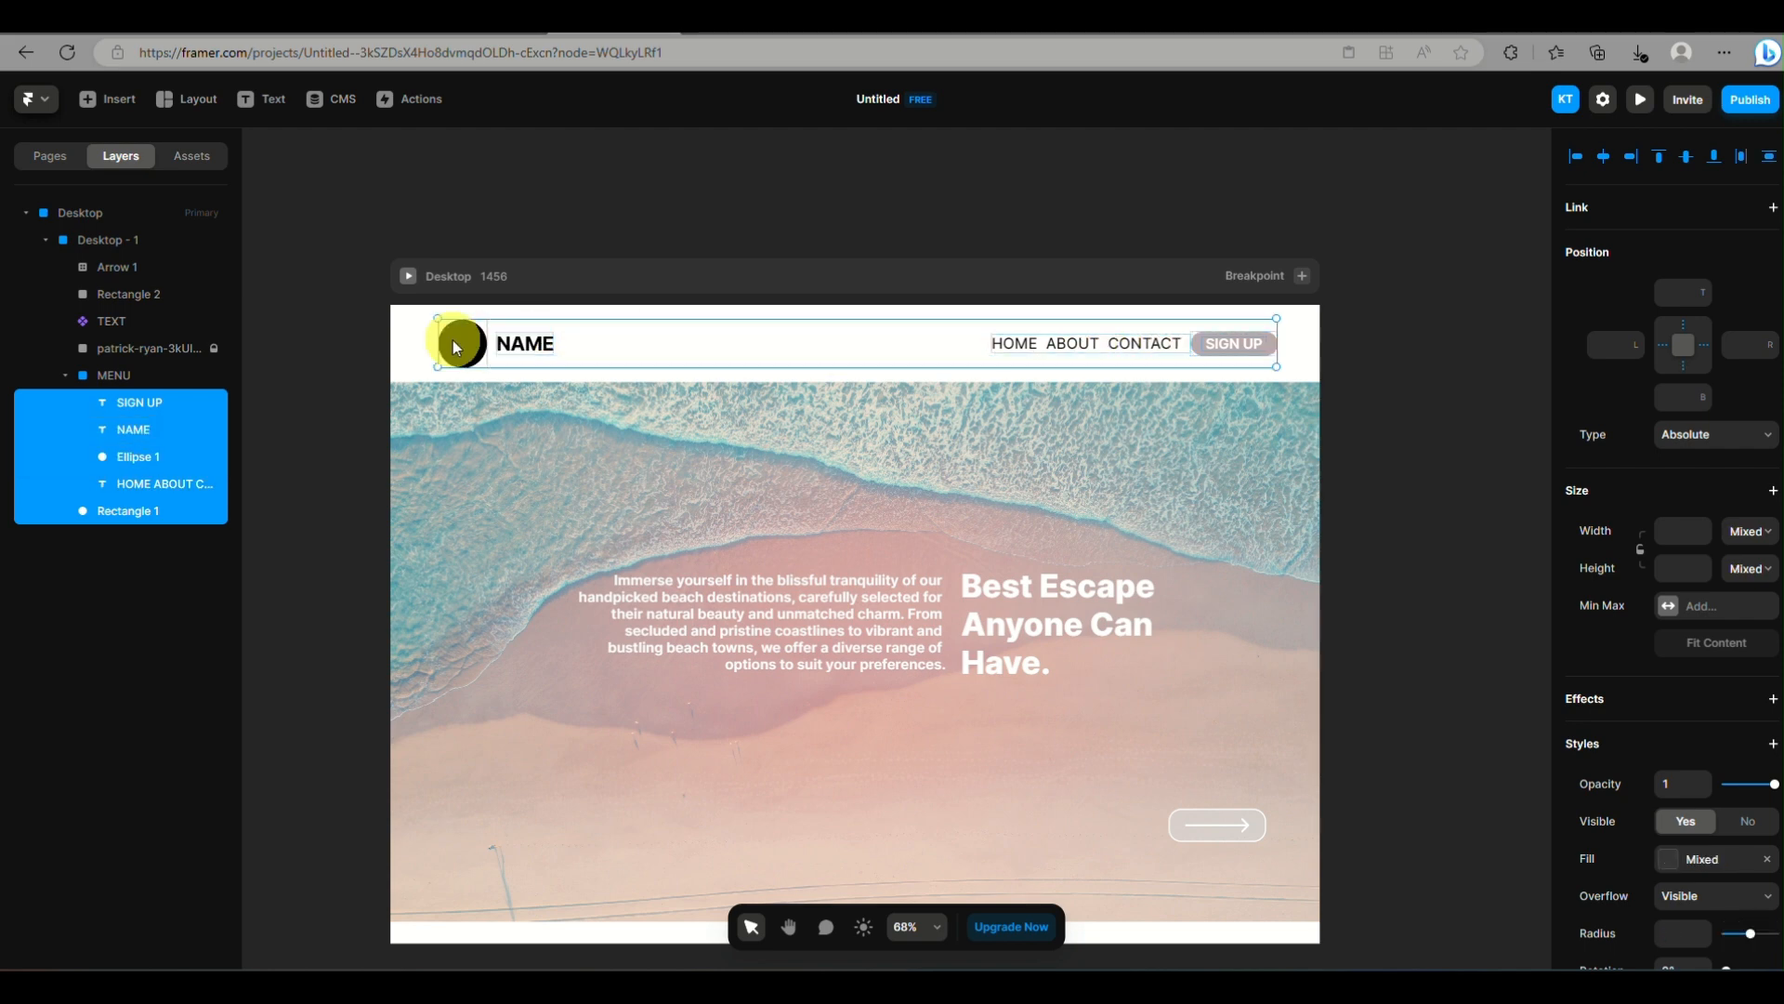
right_click(457, 341)
click(201, 509)
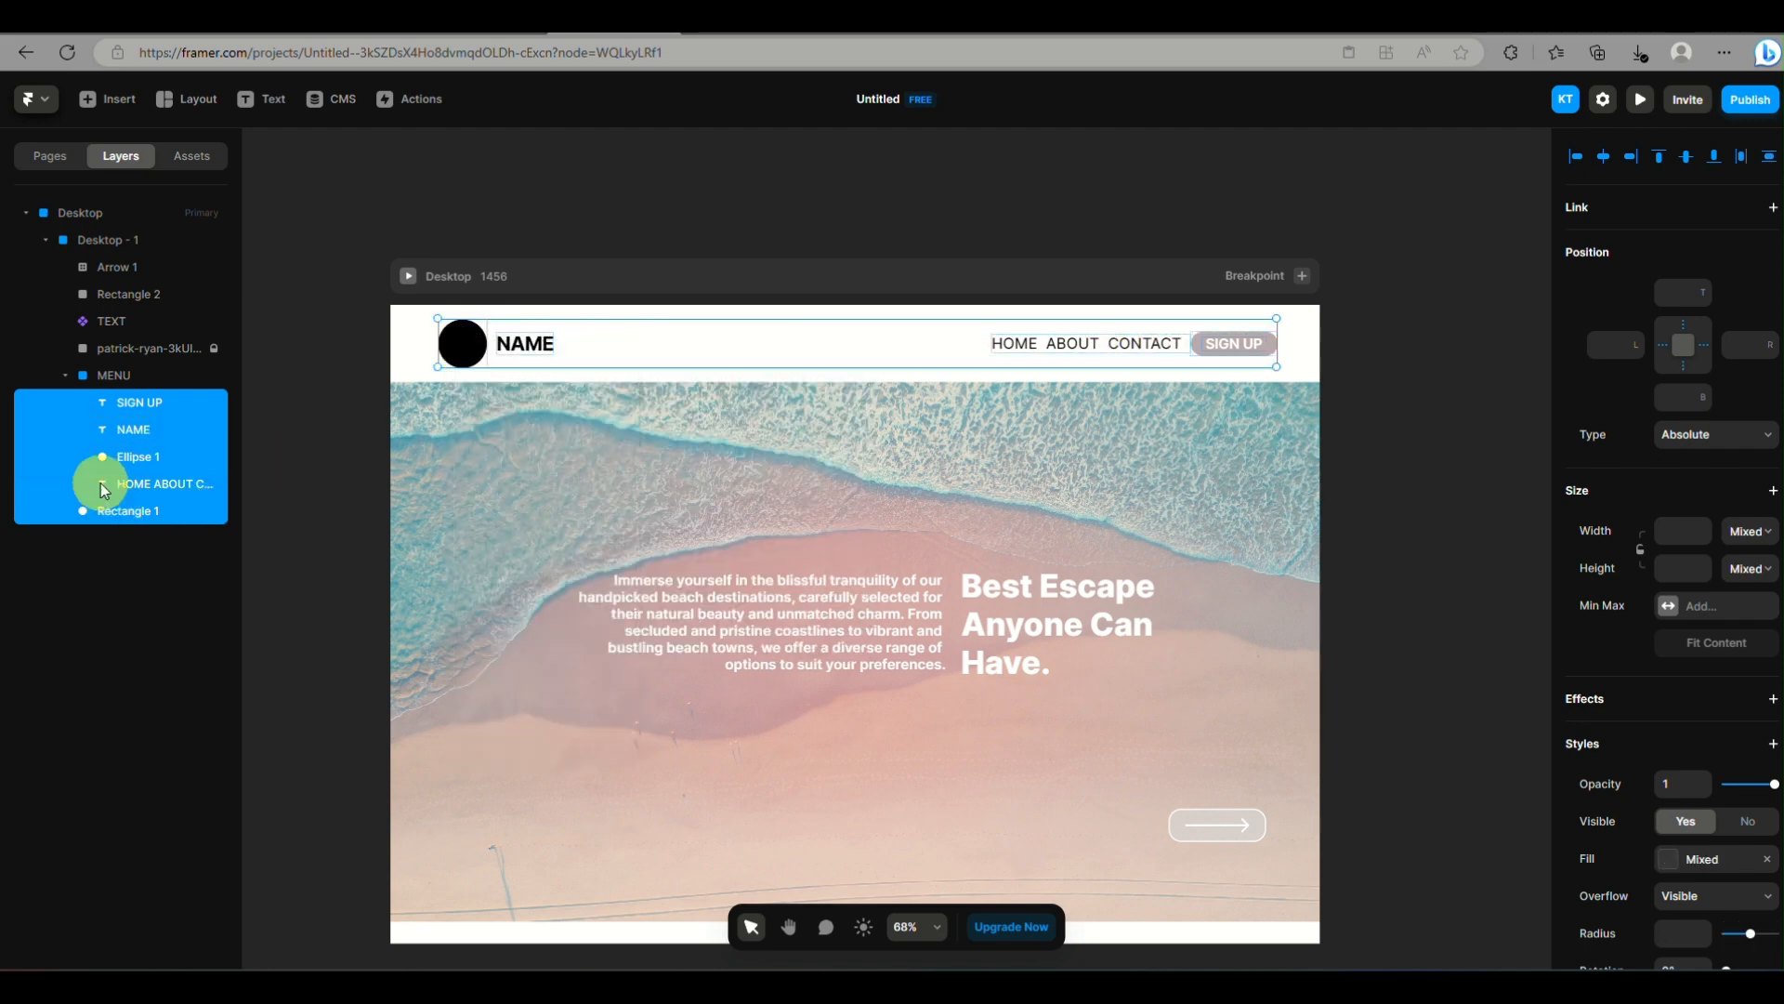
Move the Rectangle 1 layer into the MENU frame beneath SIGN UP and widen the frame to about 1333
click(95, 512)
drag(115, 509, 147, 414)
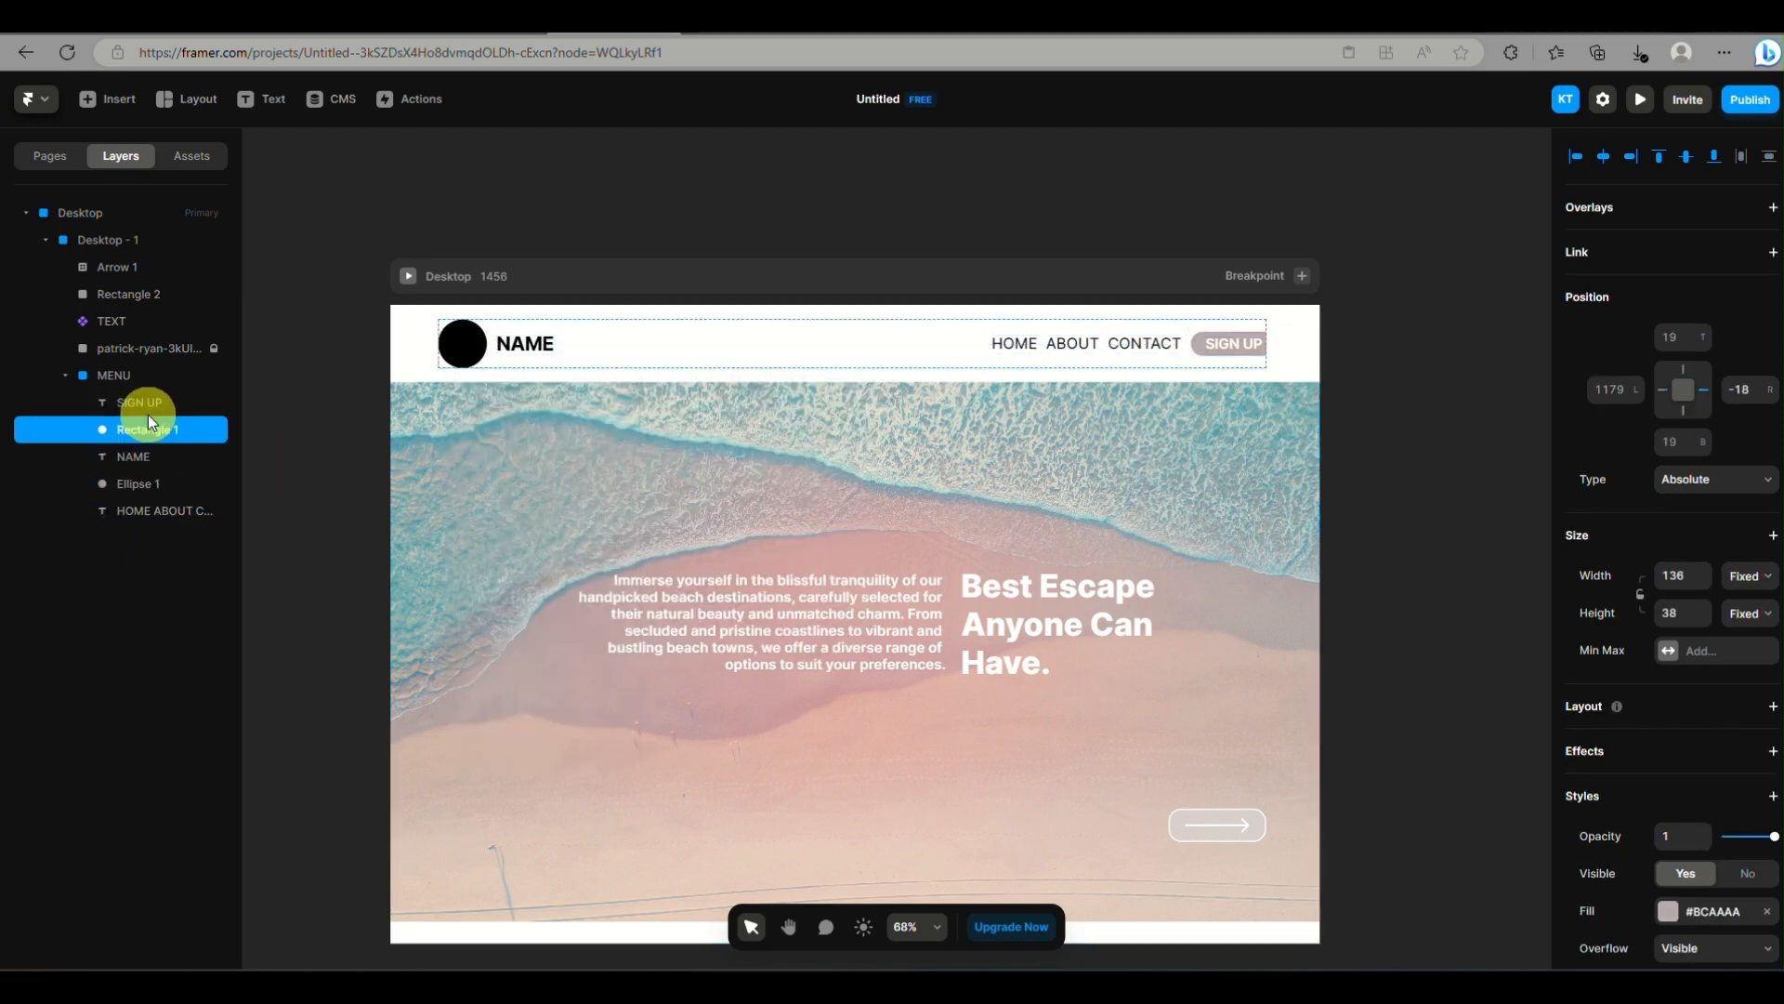
click(1265, 365)
Reposition the SIGN UP text over the header's rounded rectangle so that it is nested inside Rectangle 1
click(1236, 349)
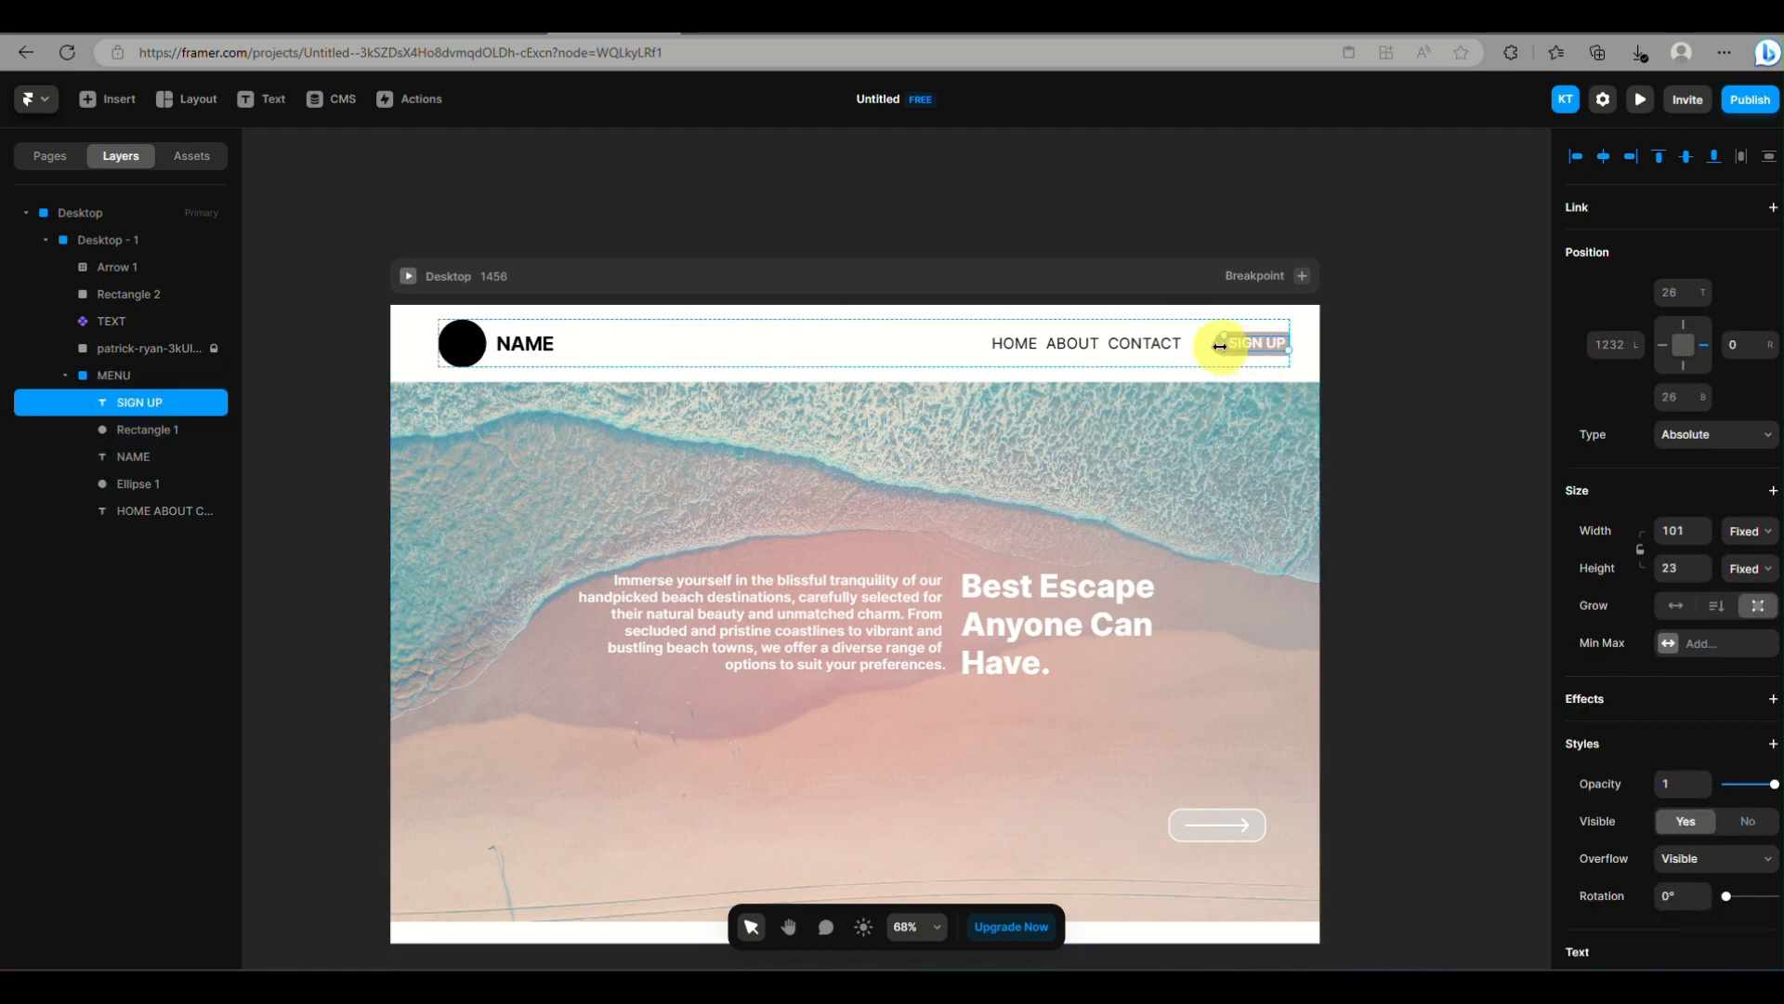
click(1217, 347)
mouse_move(1213, 348)
mouse_down()
mouse_move(1192, 347)
mouse_move(1280, 356)
mouse_move(1229, 341)
mouse_up()
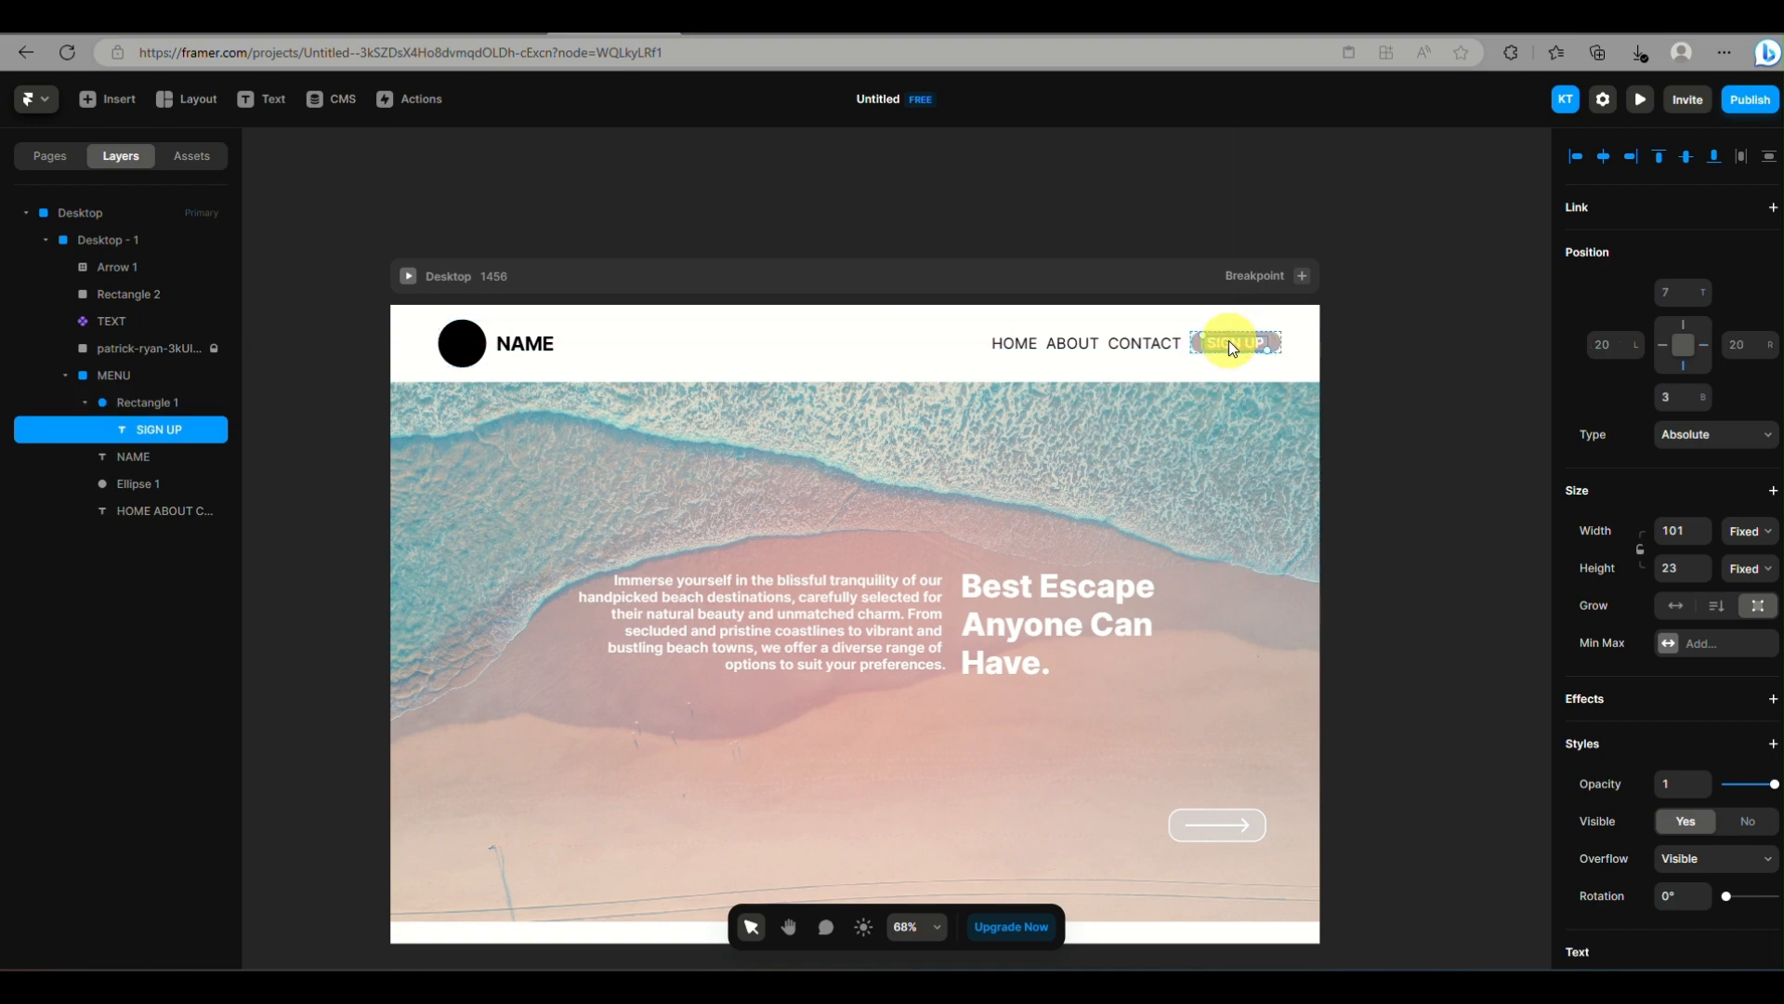
Create a component named MENU from the MENU frame and return to the Home page
click(1147, 360)
right_click(161, 377)
click(210, 399)
click(937, 583)
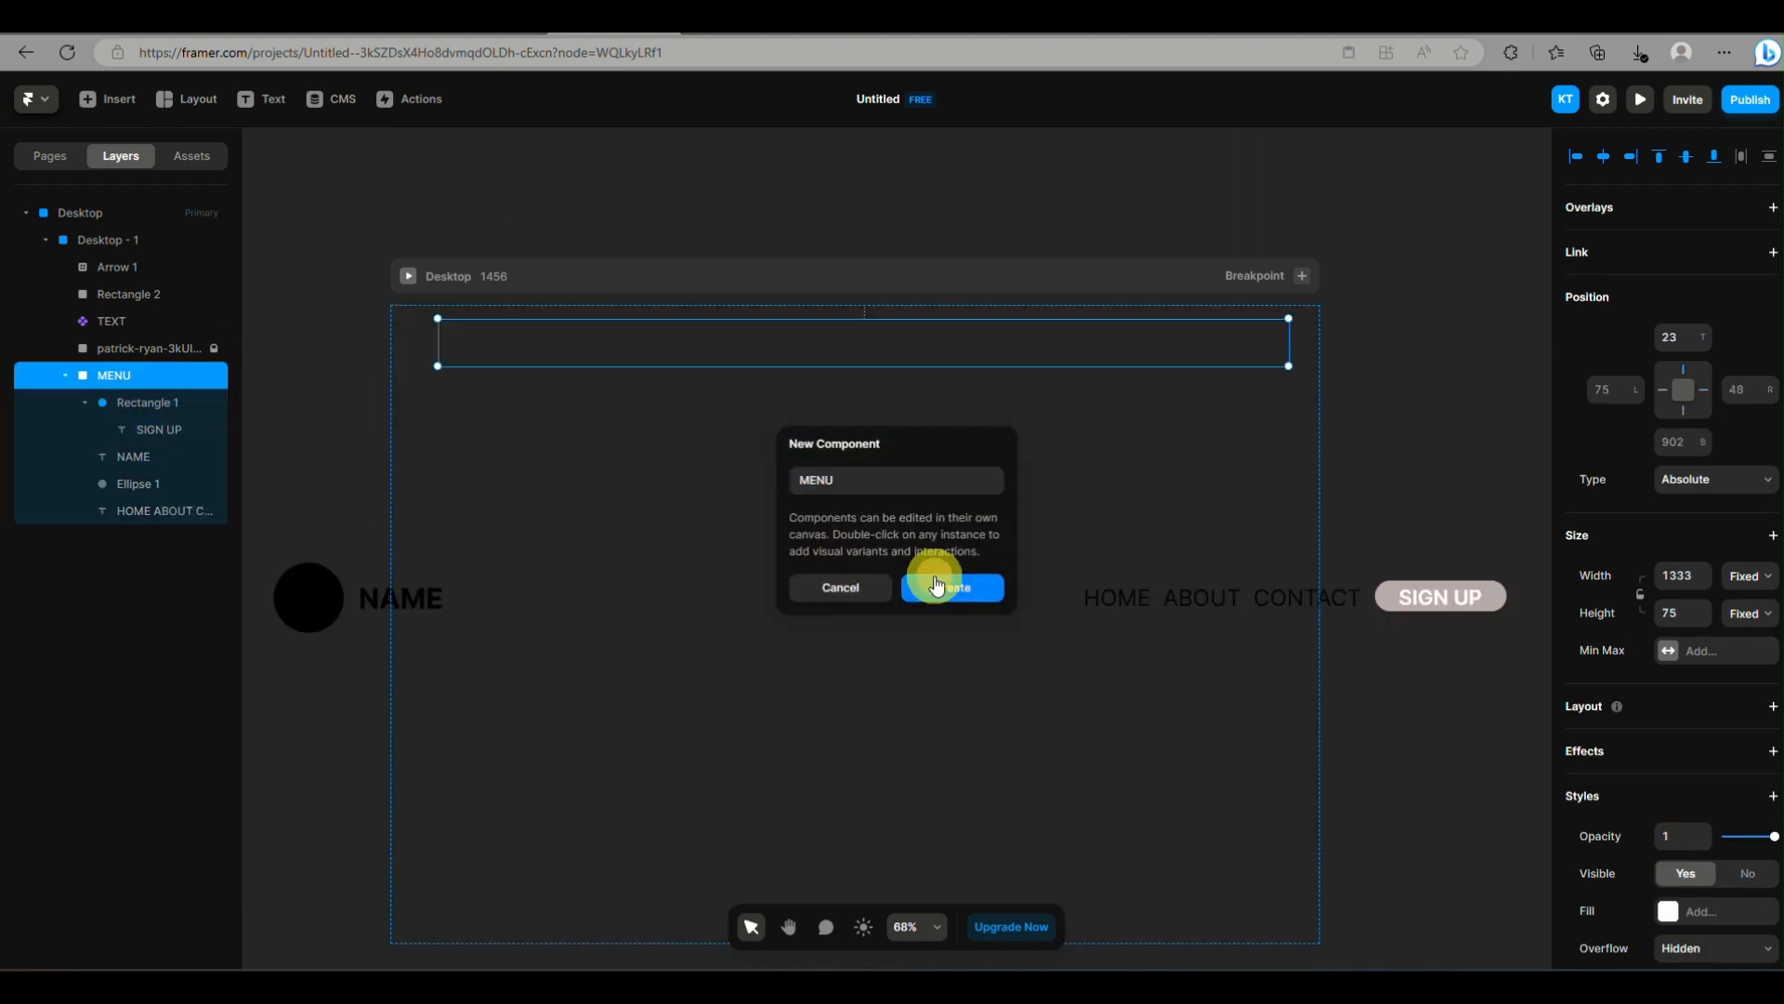
click(303, 151)
Widen the Desktop breakpoint to about 1526 and undo the stray canvas edit made after it
click(96, 209)
drag(1318, 533, 1364, 589)
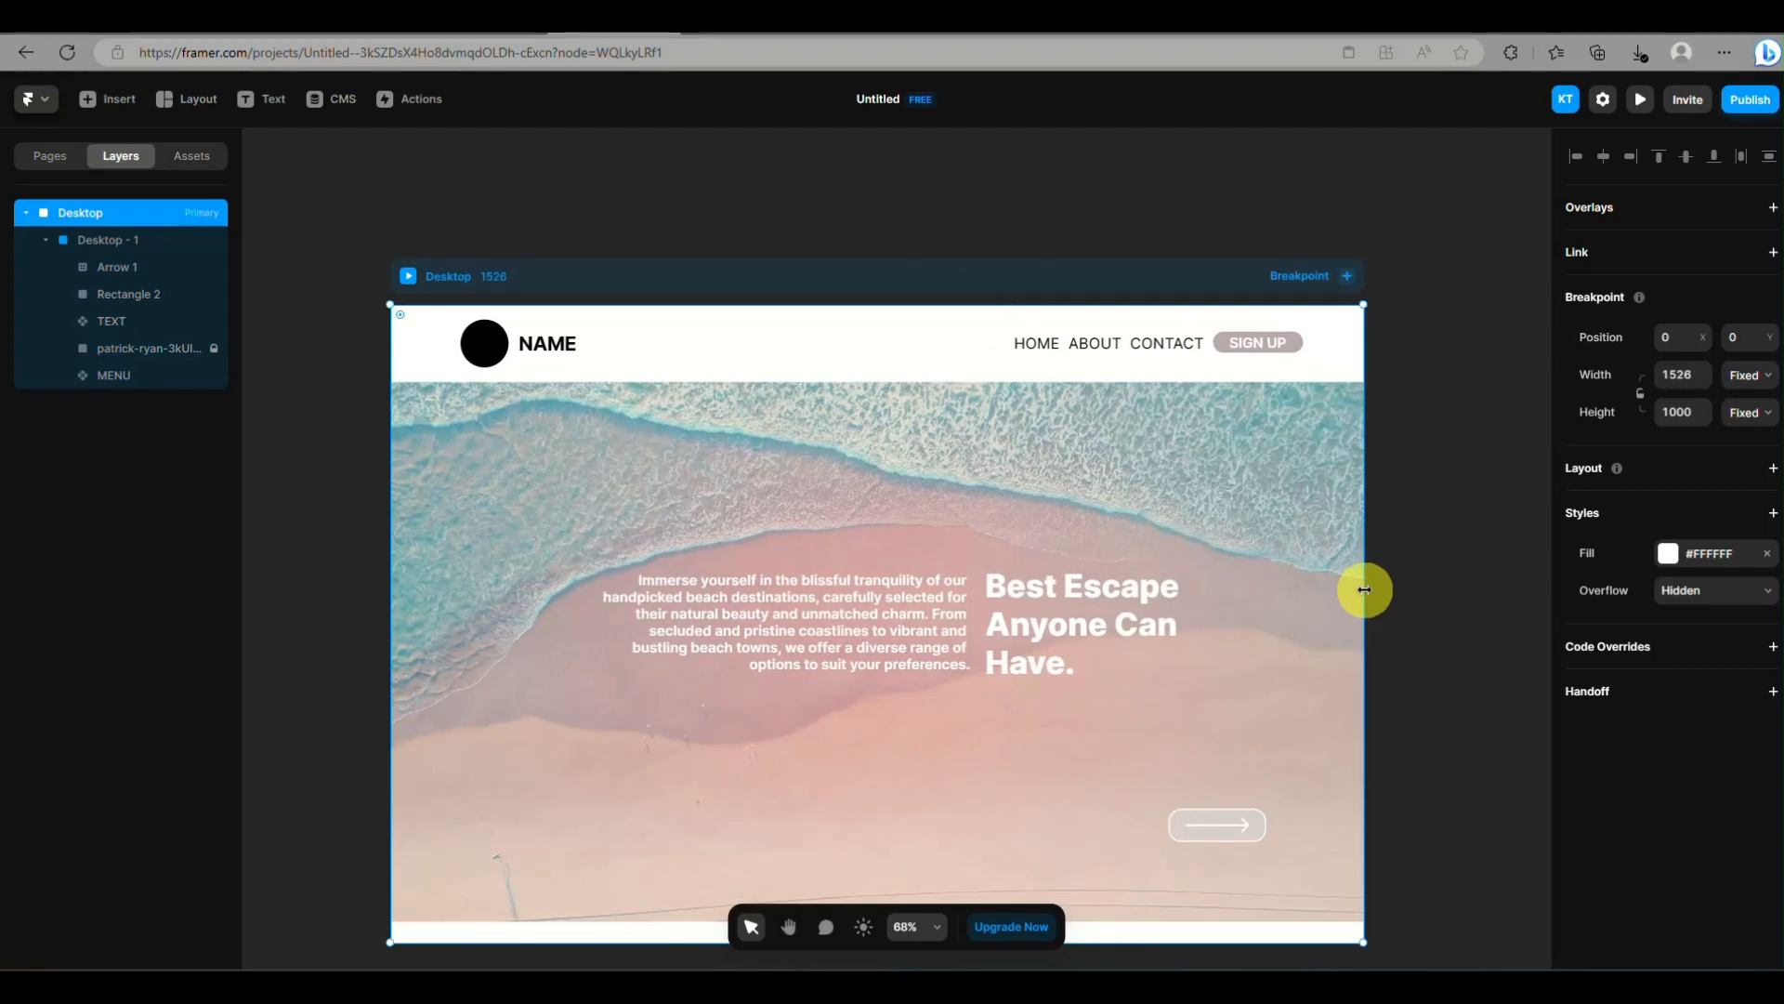
click(799, 173)
drag(1307, 770, 1310, 721)
key(ctrl+z)
Create a component named ARROW from the Arrow 1 and Rectangle 2 layers and return to the Home page
double_click(1236, 827)
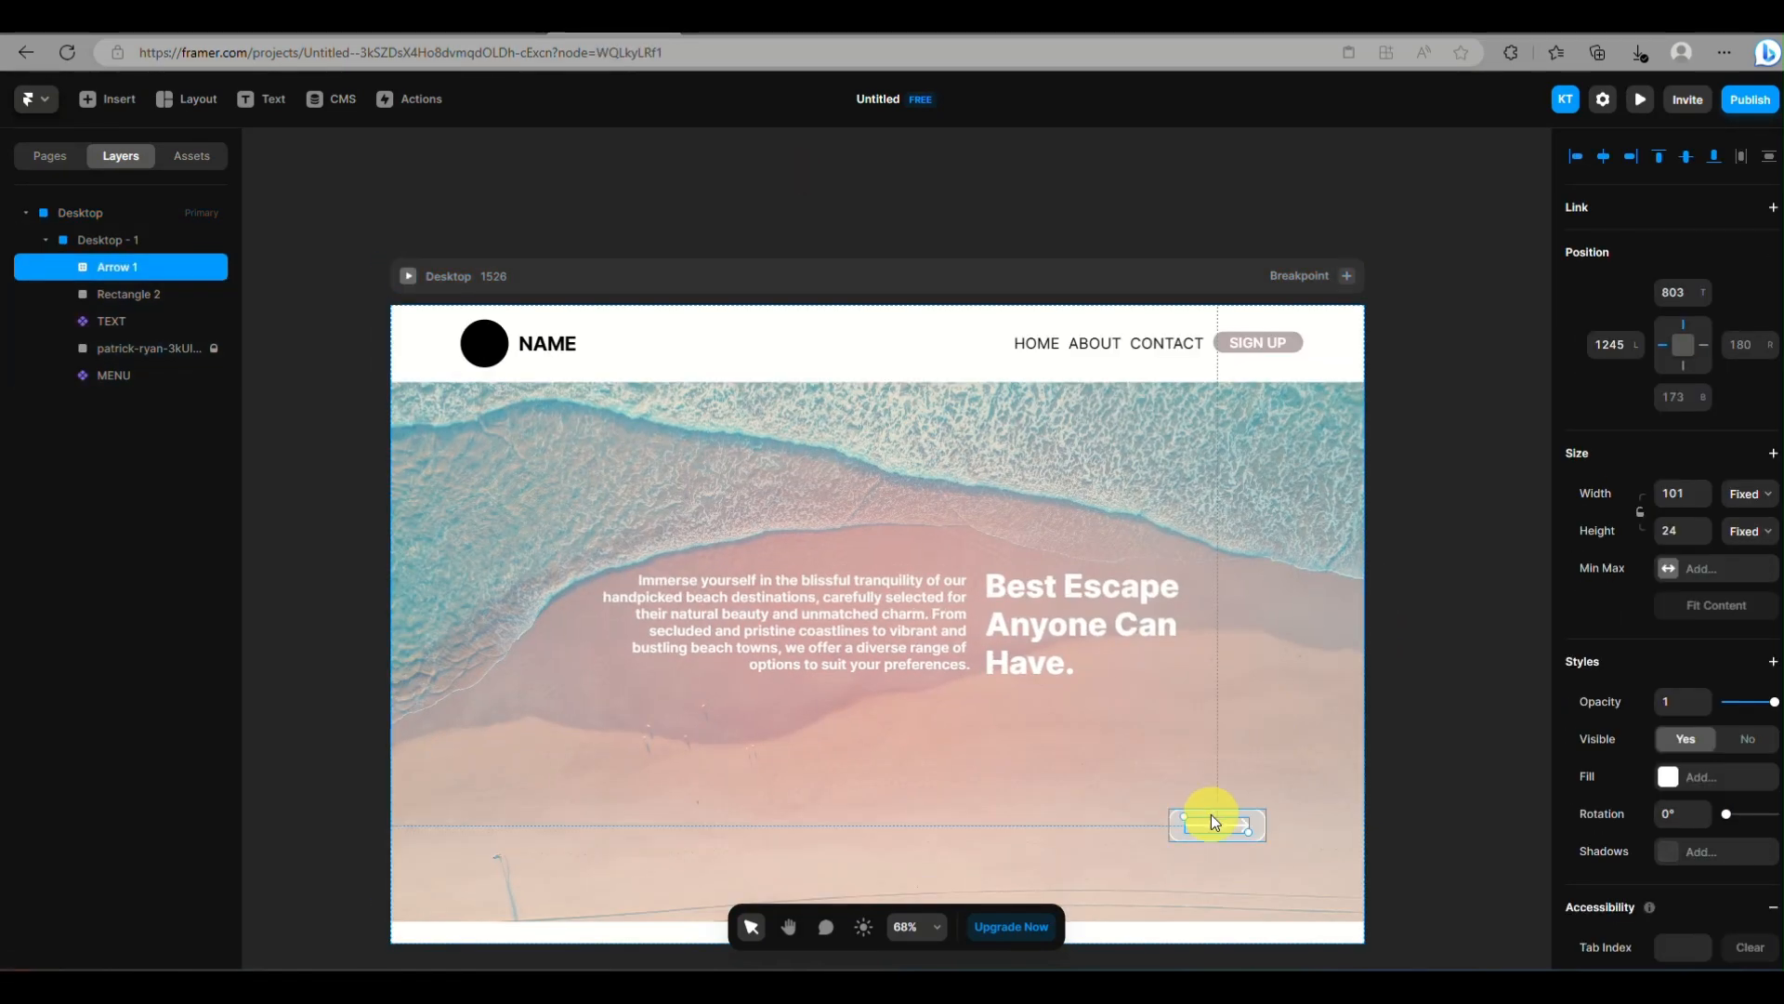
shift+click(1212, 816)
shift+click(1257, 825)
shift+click(1257, 824)
right_click(1238, 820)
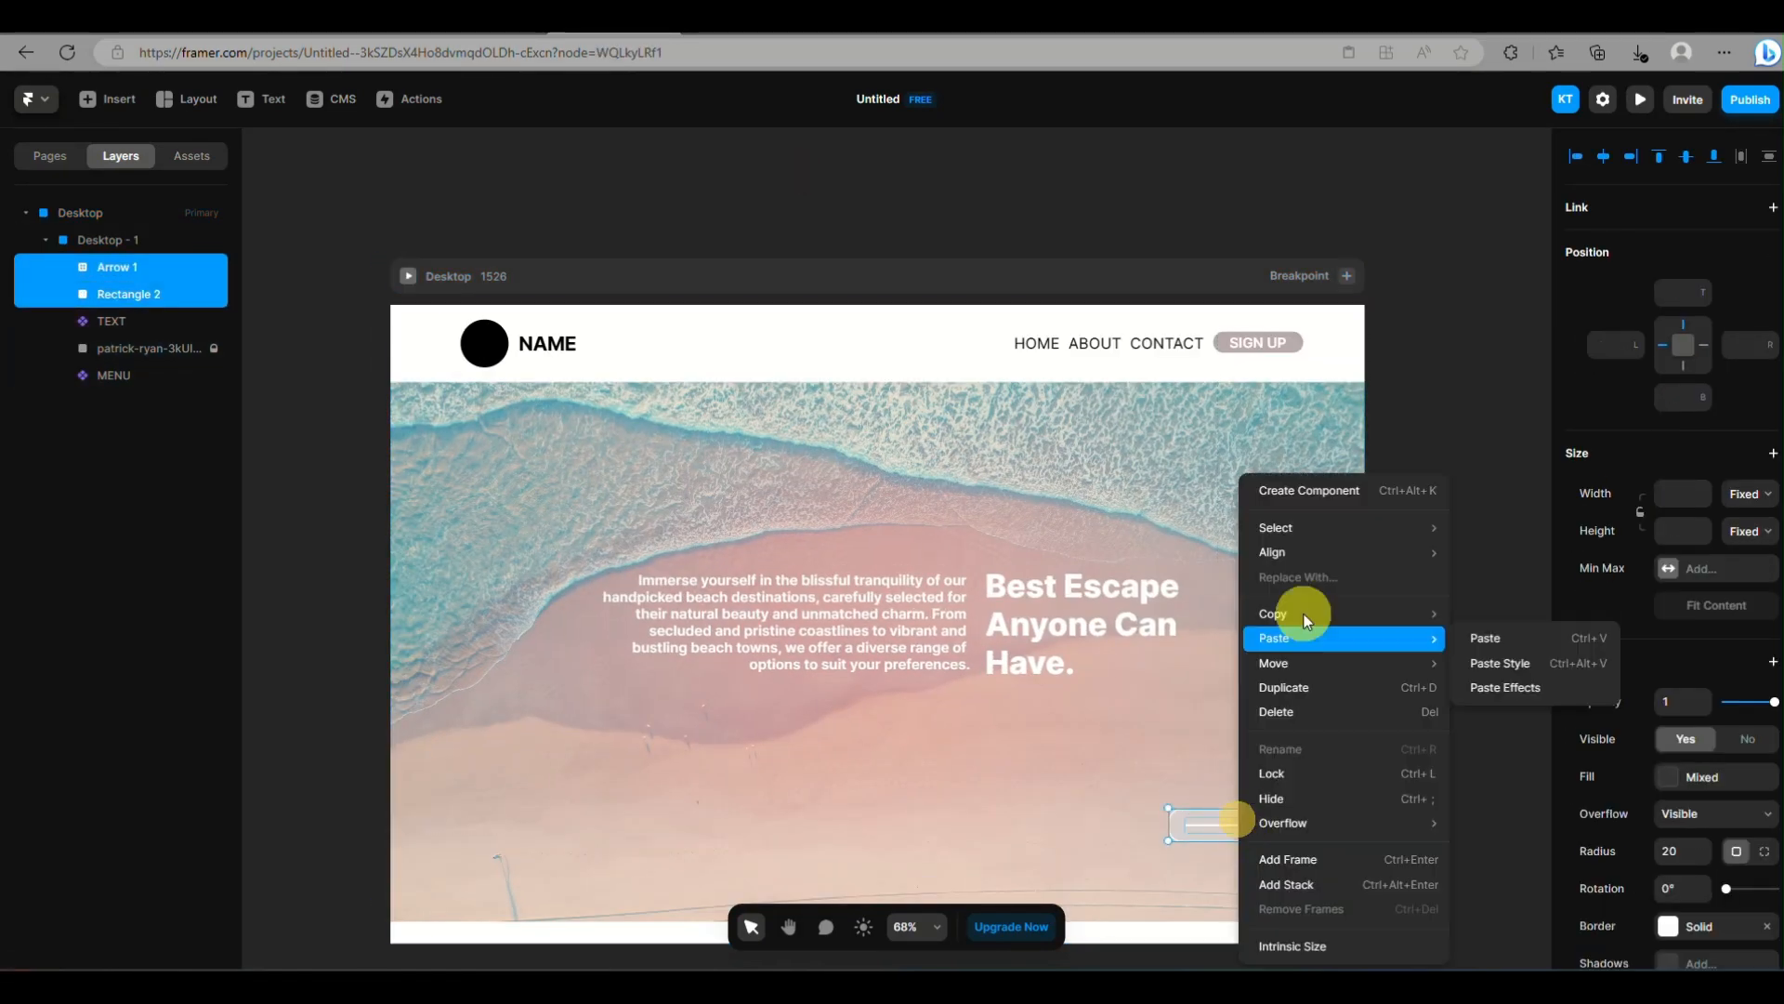
click(1317, 492)
text(ARROW)
key(Return)
click(294, 152)
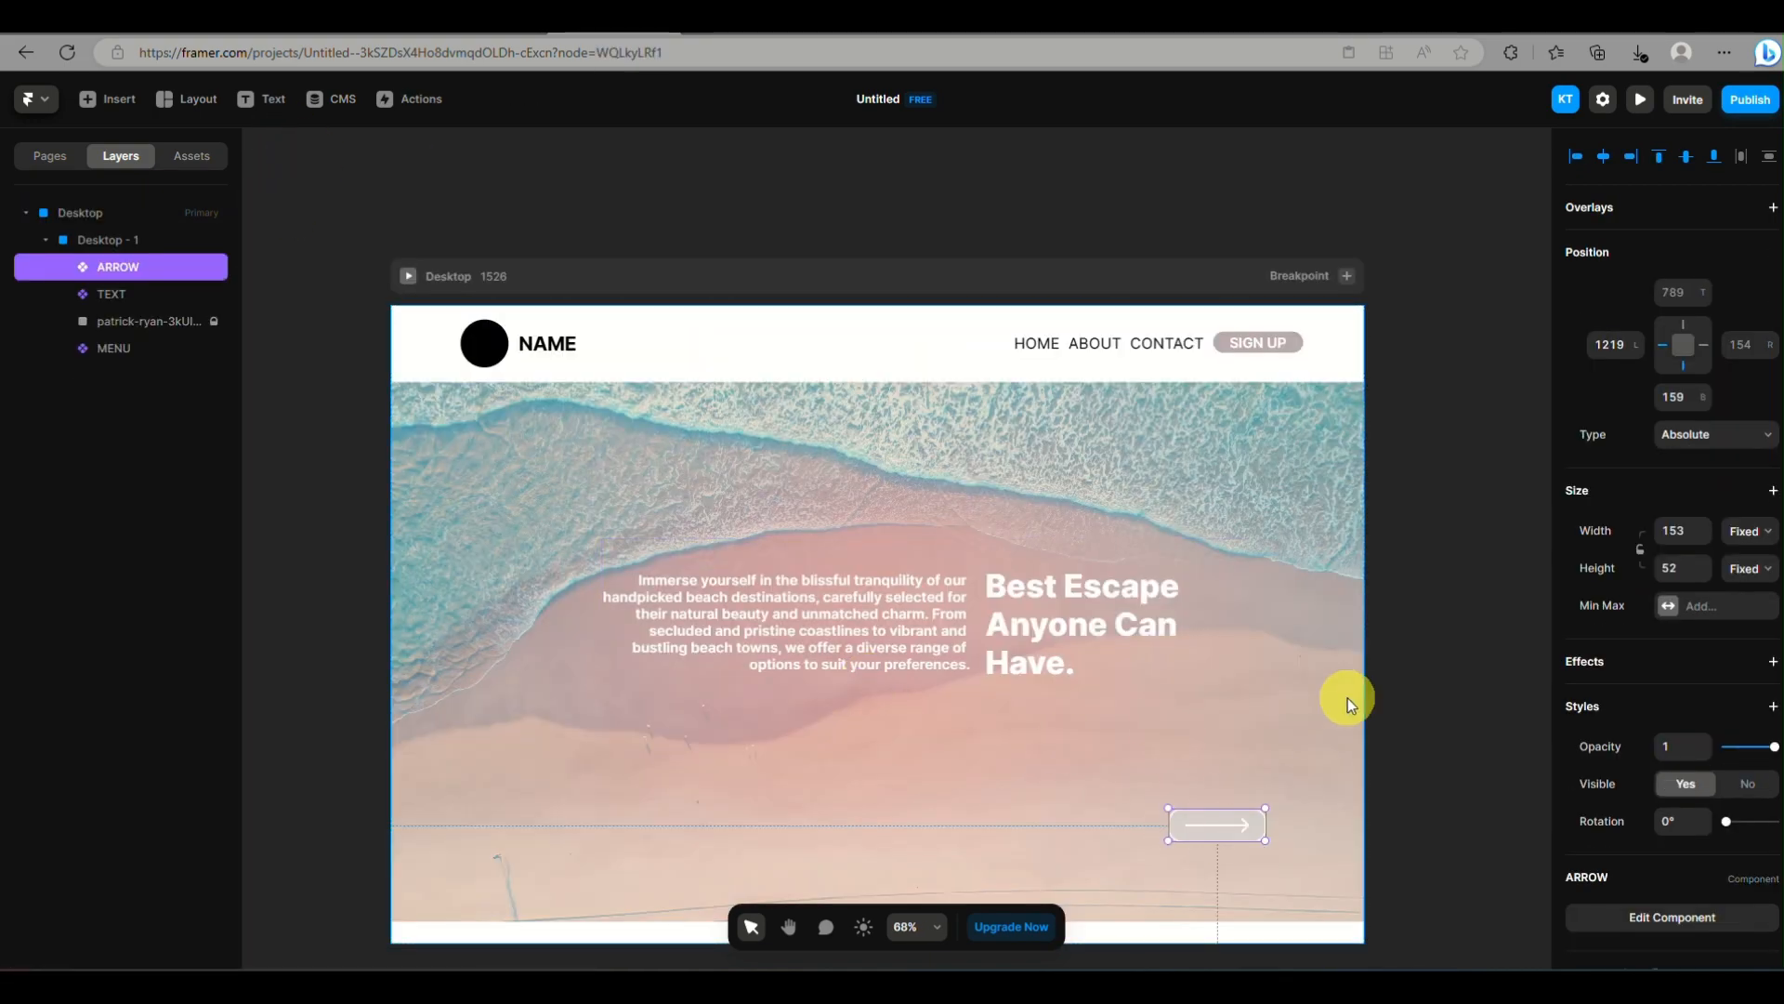
Narrow the Desktop breakpoint to about 1421
right_click(210, 266)
click(266, 613)
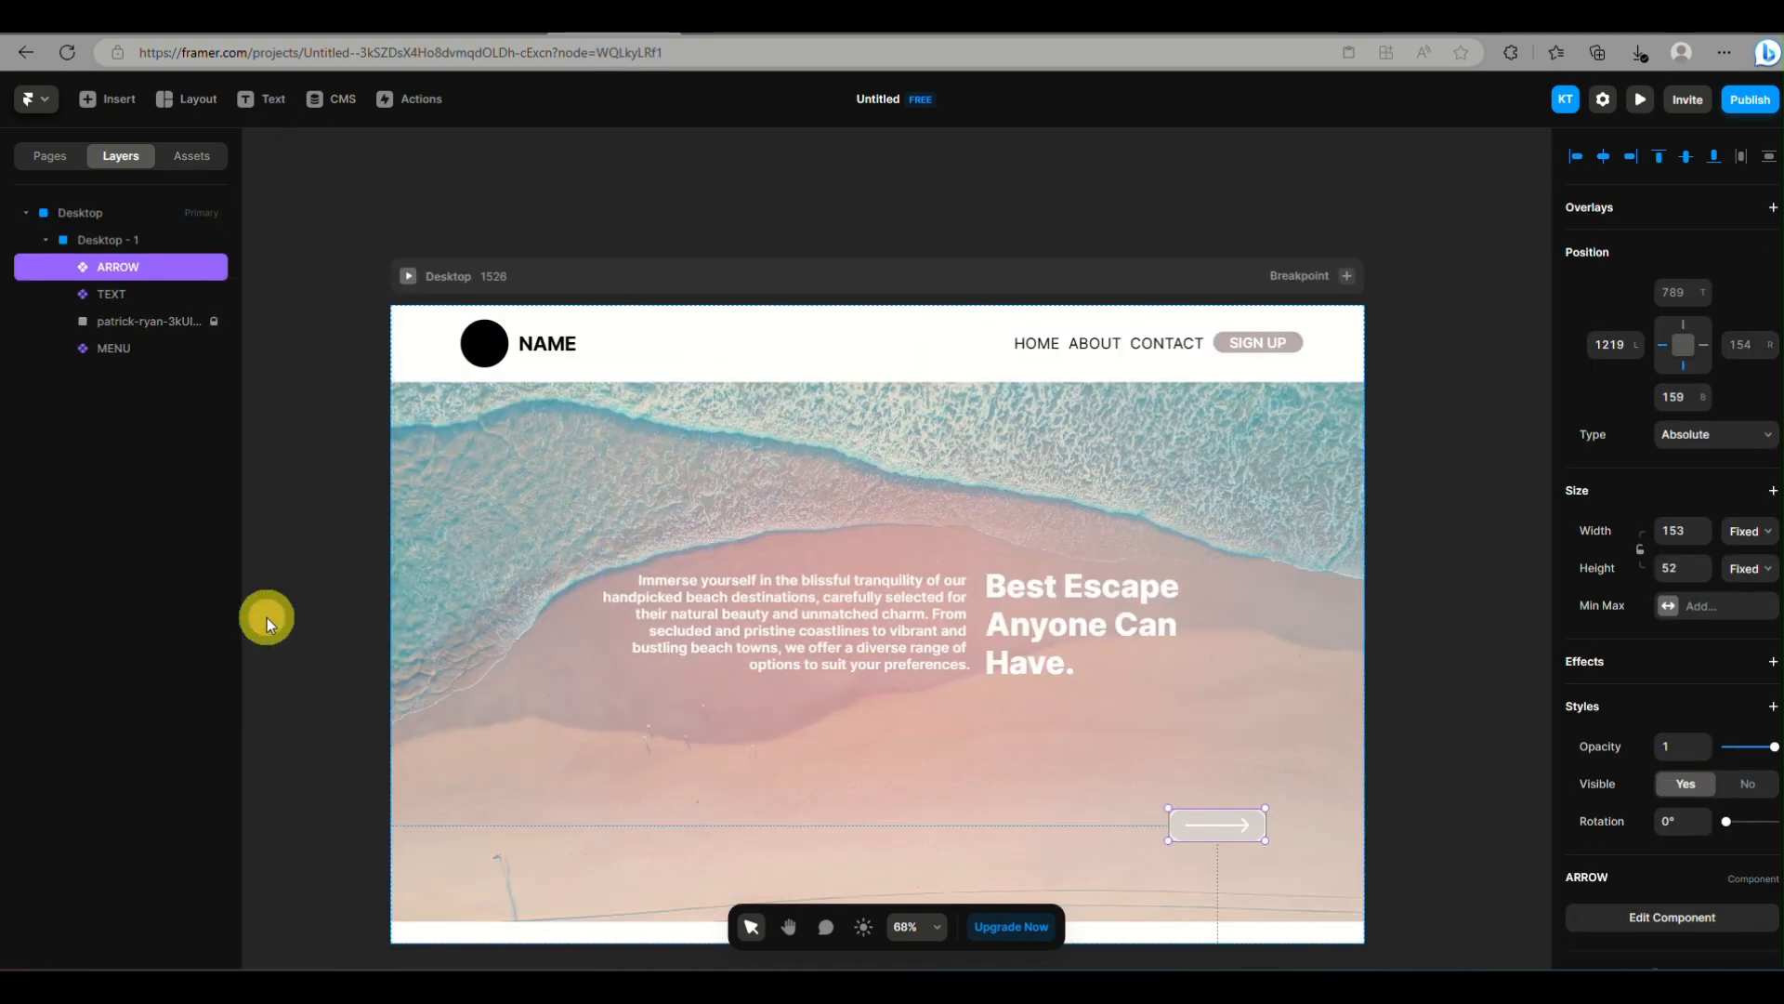
click(95, 212)
drag(1364, 593, 1297, 772)
click(212, 268)
click(83, 210)
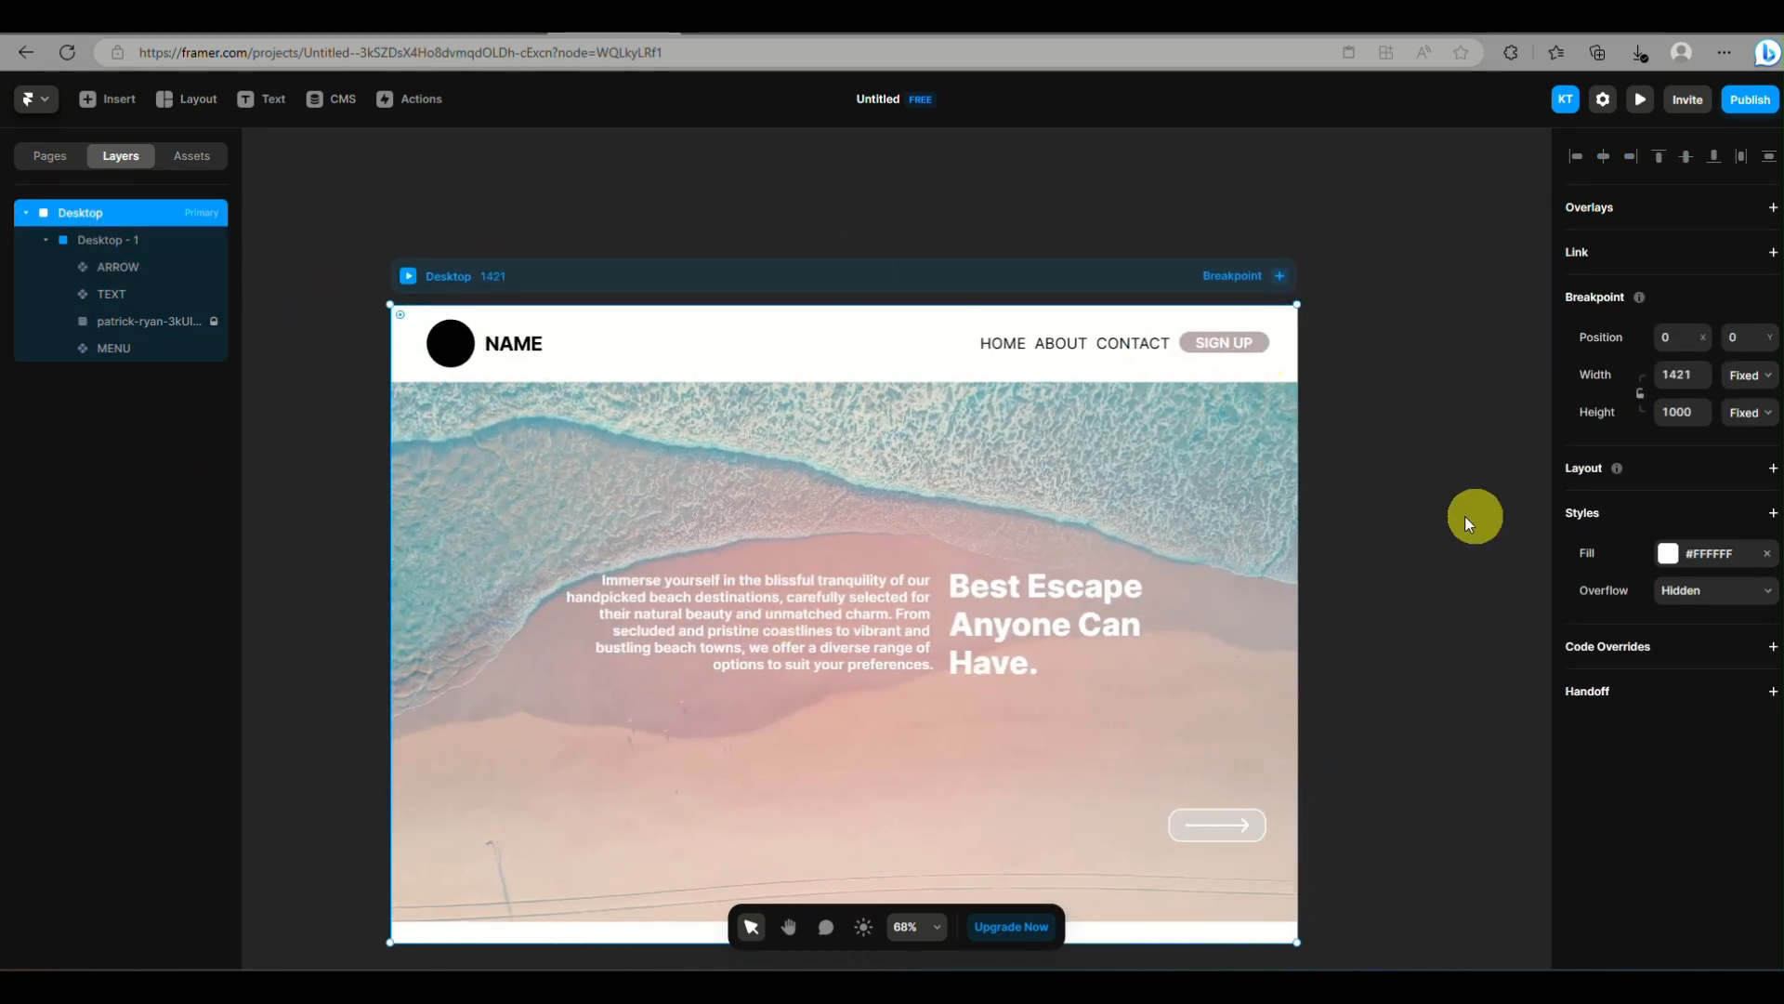
Add a vertical stack layout with a padding of 10 to the Desktop breakpoint and widen it to about 1450
click(1771, 469)
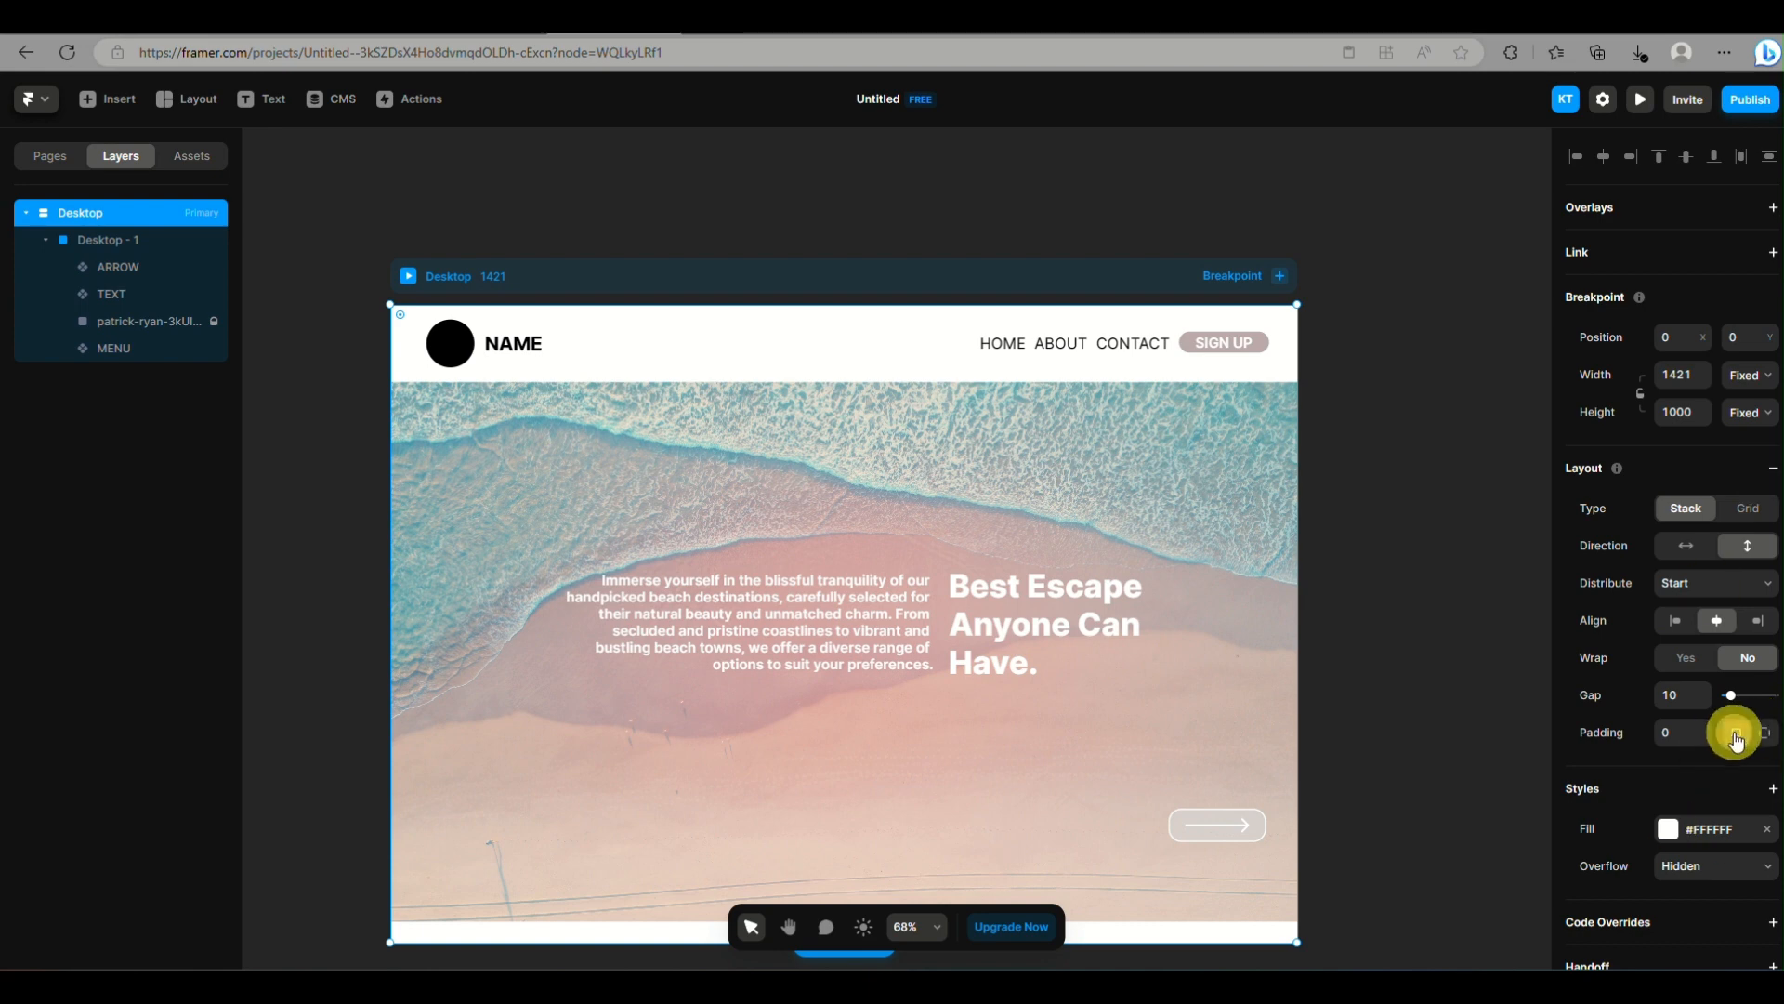
click(1688, 731)
text(10)
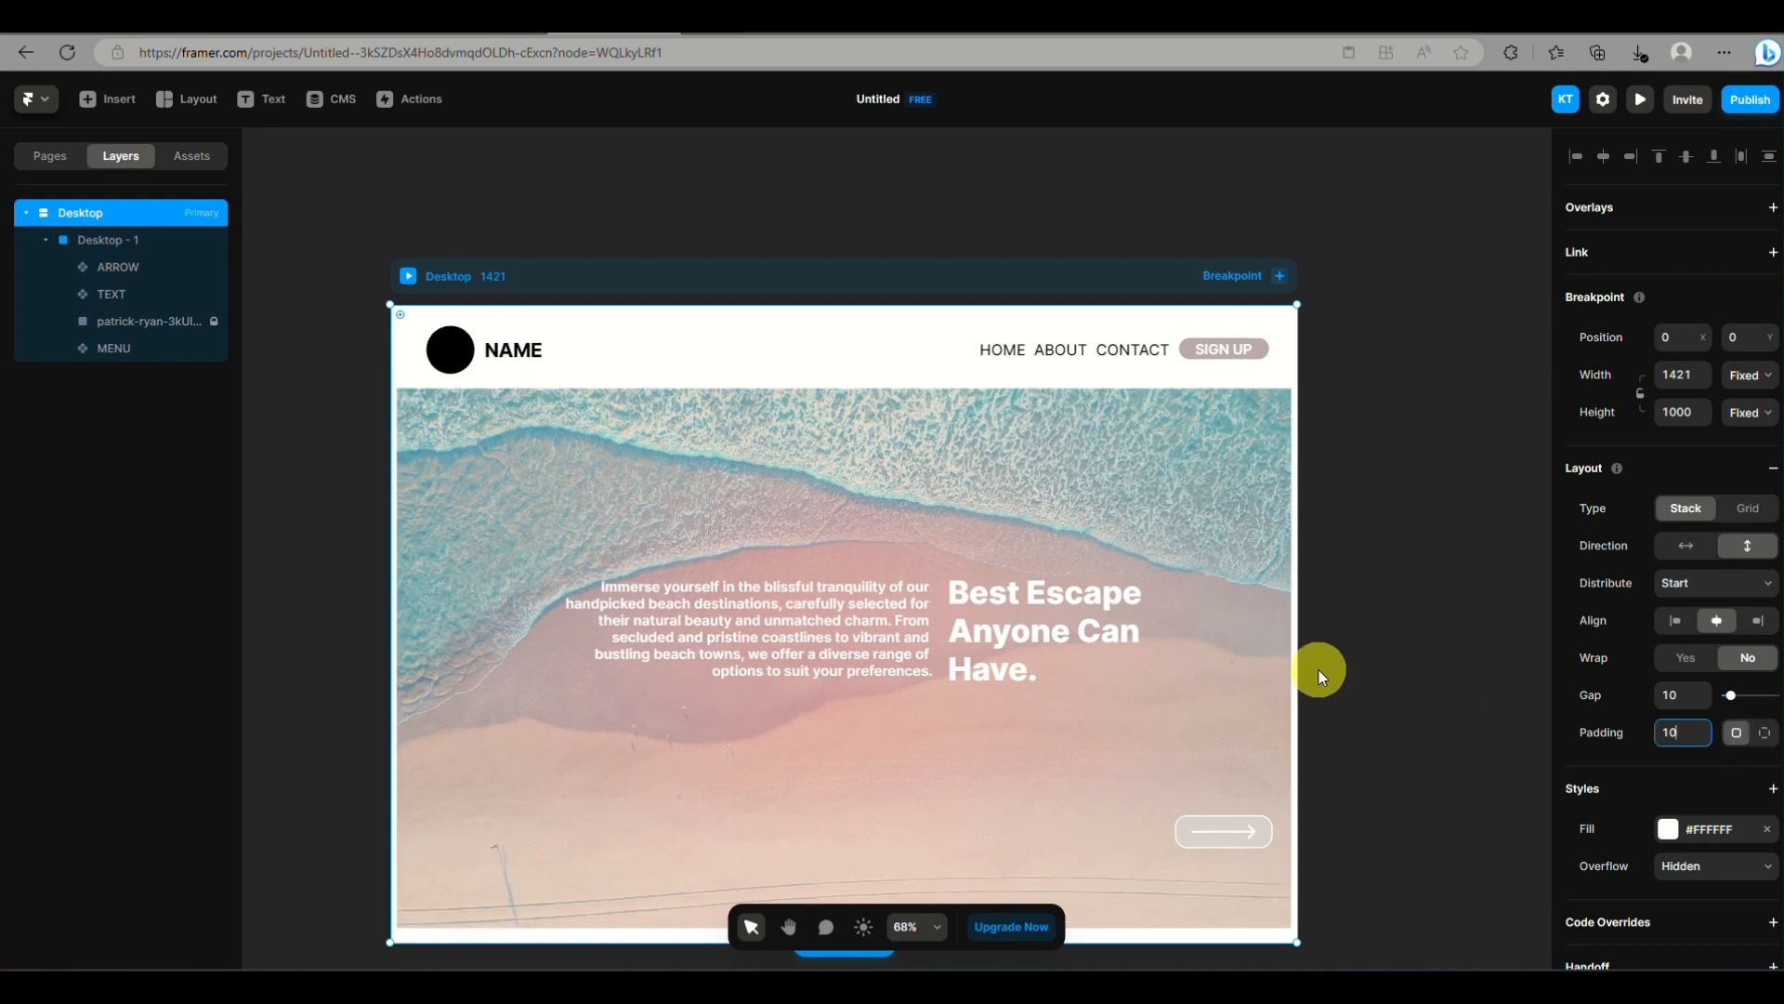
mouse_move(1298, 638)
mouse_down()
mouse_move(1144, 655)
mouse_move(1317, 645)
mouse_up()
Apply a vertical stack layout to the Desktop - 1 frame
click(152, 233)
key(ctrl+alt+Return)
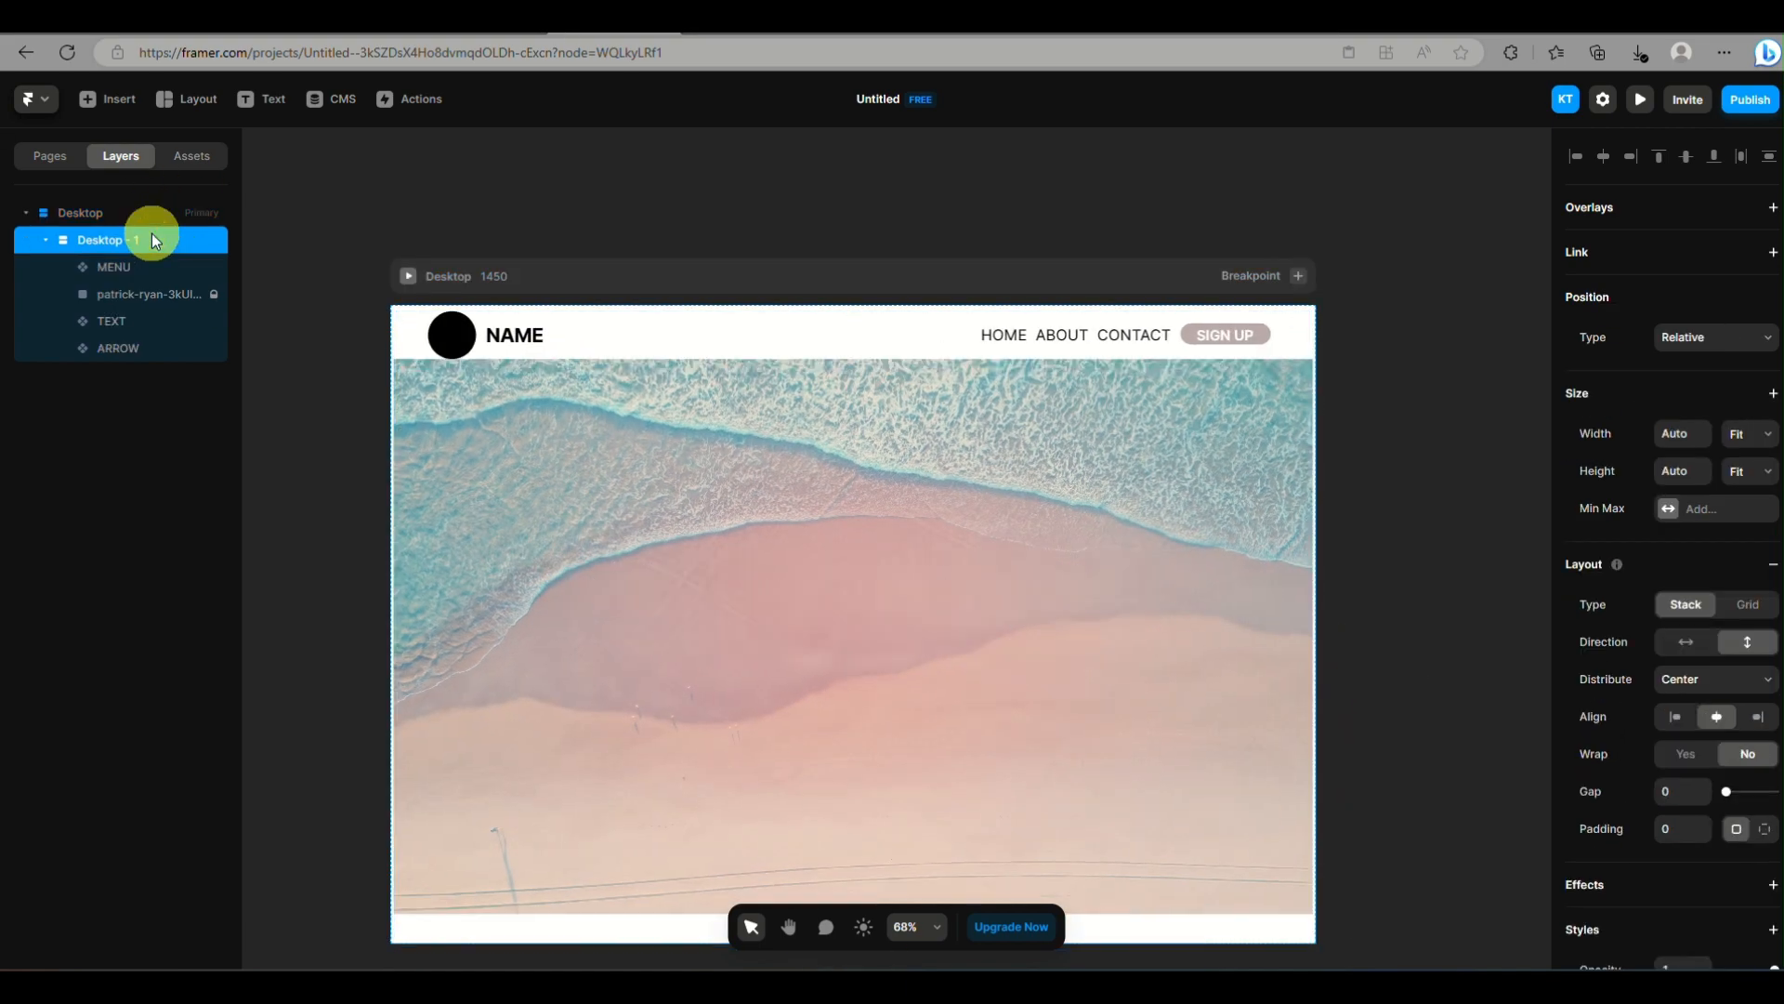
Undo the stack layout on the Desktop - 1 frame, preview the Desktop page and return to the canvas
key(ctrl+z)
click(407, 276)
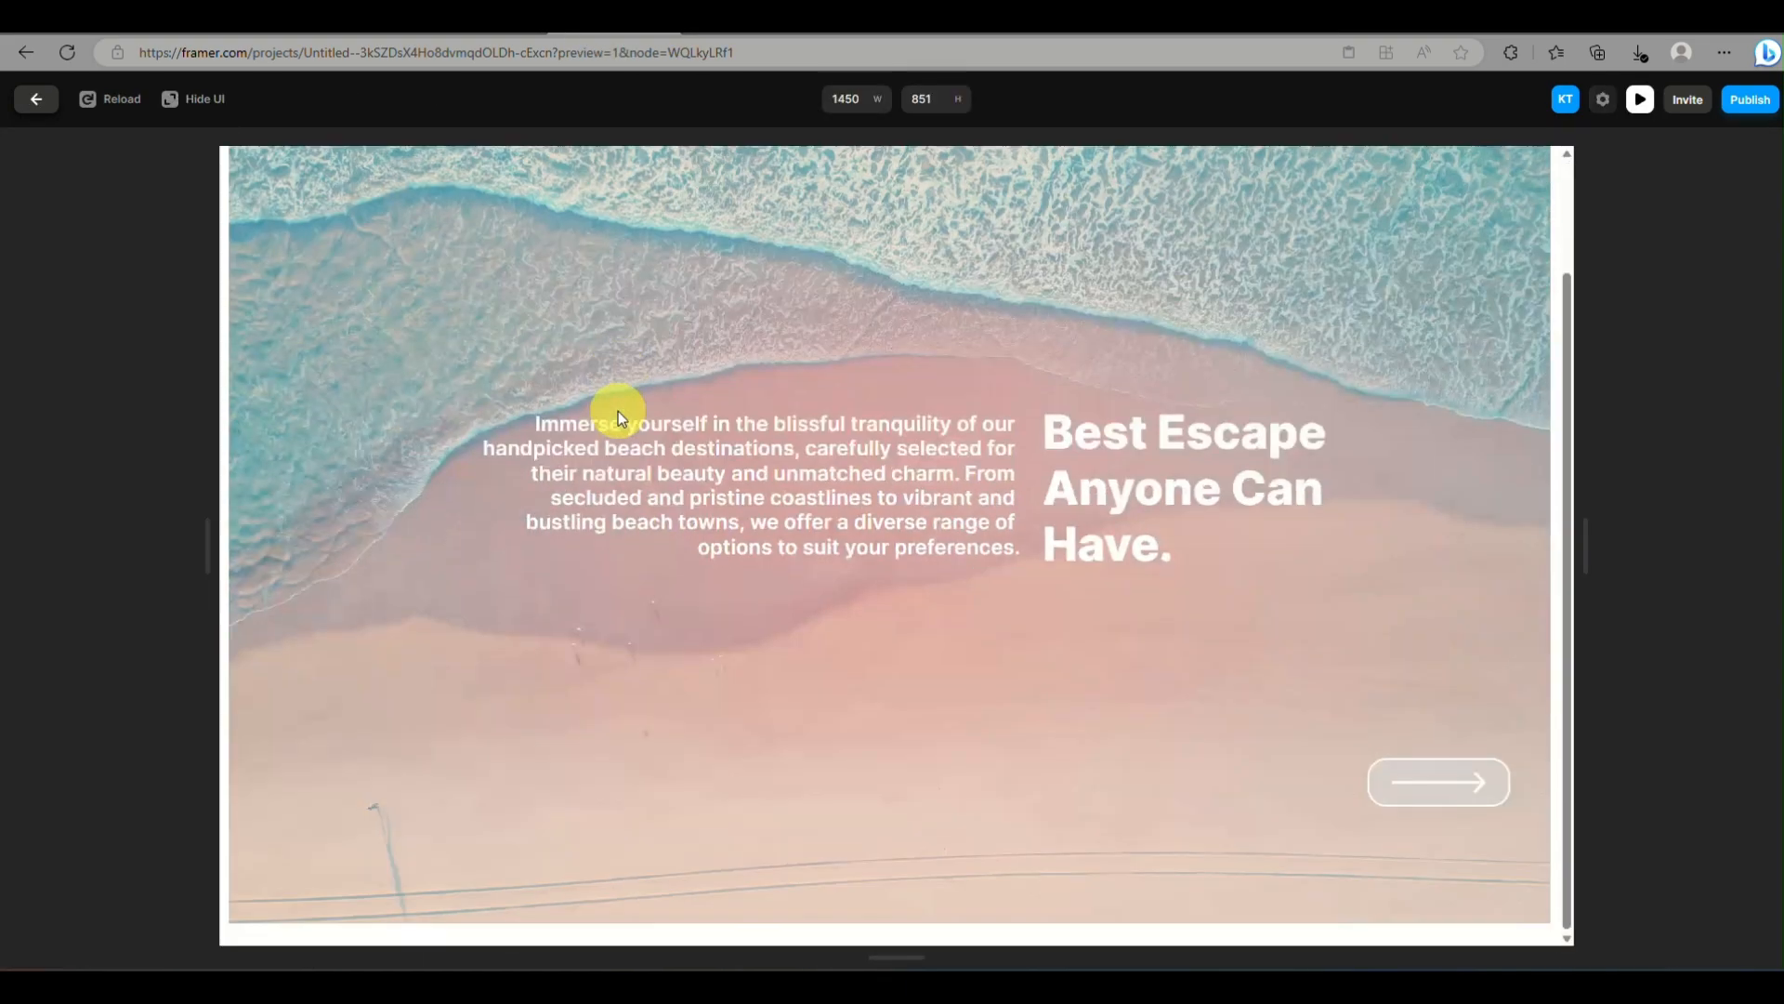
click(37, 96)
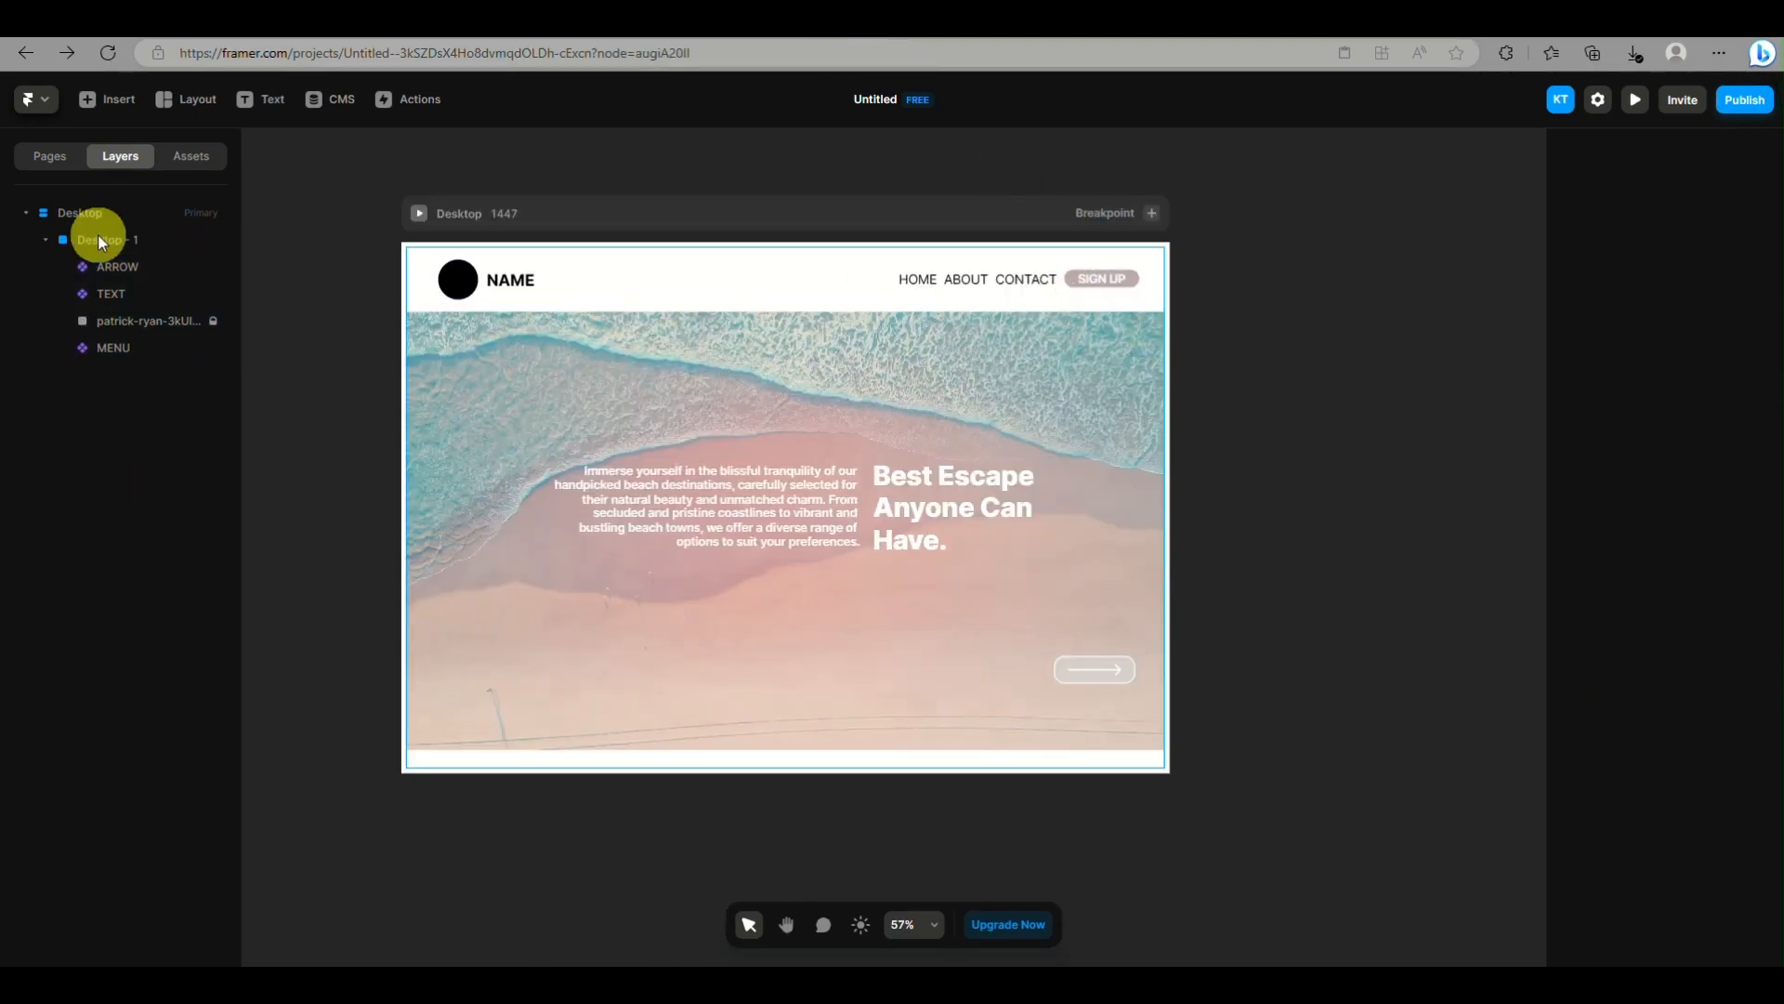
Narrow the Desktop breakpoint to about 1310
click(104, 216)
drag(1168, 398, 1097, 518)
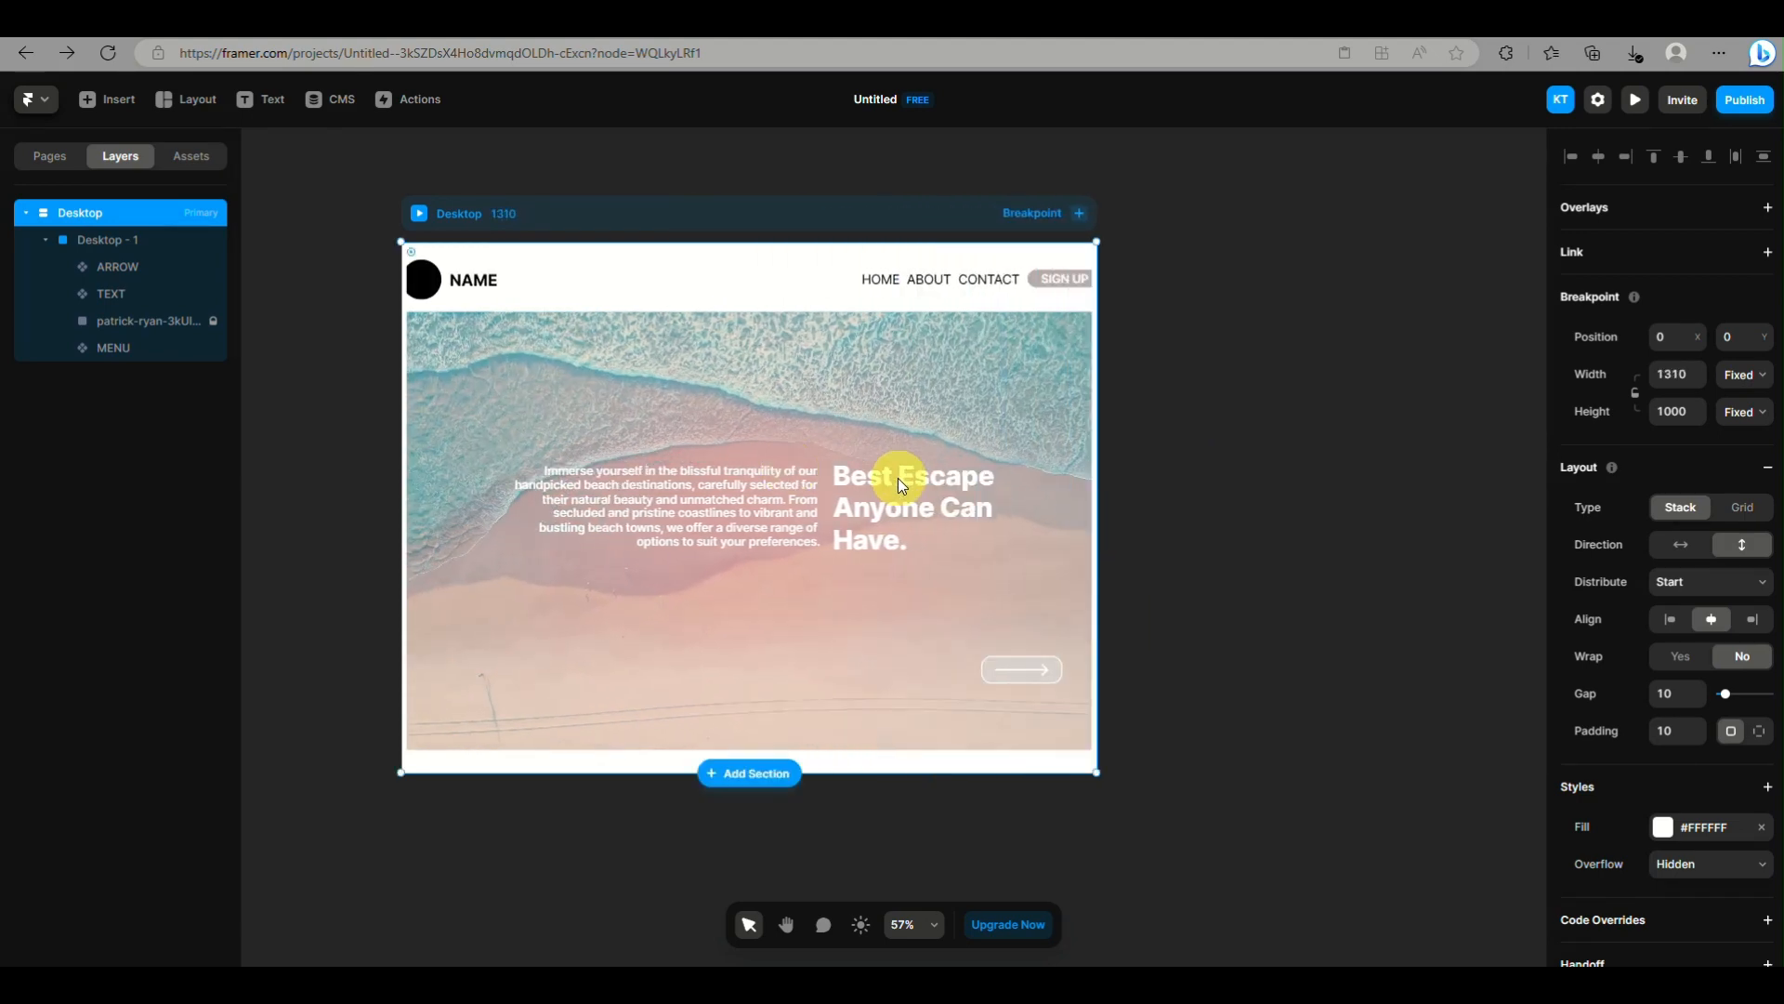
click(1219, 448)
Pin the TEXT and MENU components to all four edges of the Desktop - 1 frame
click(917, 516)
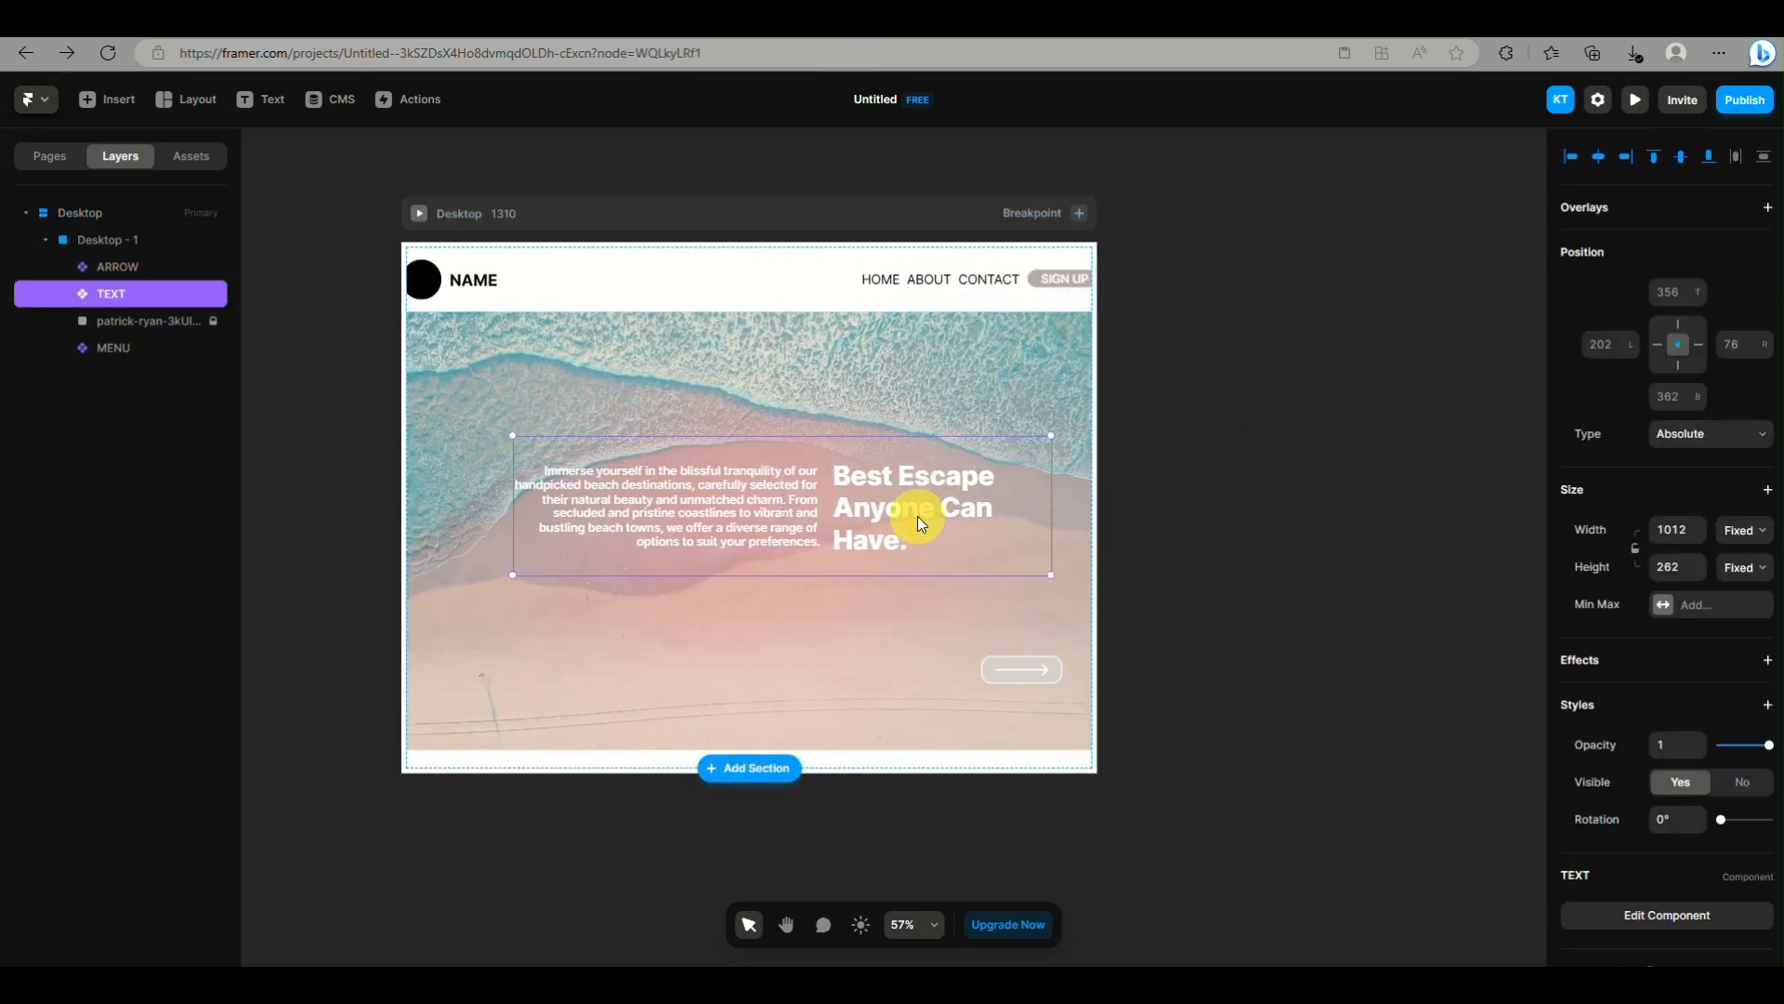
click(1678, 365)
click(1699, 345)
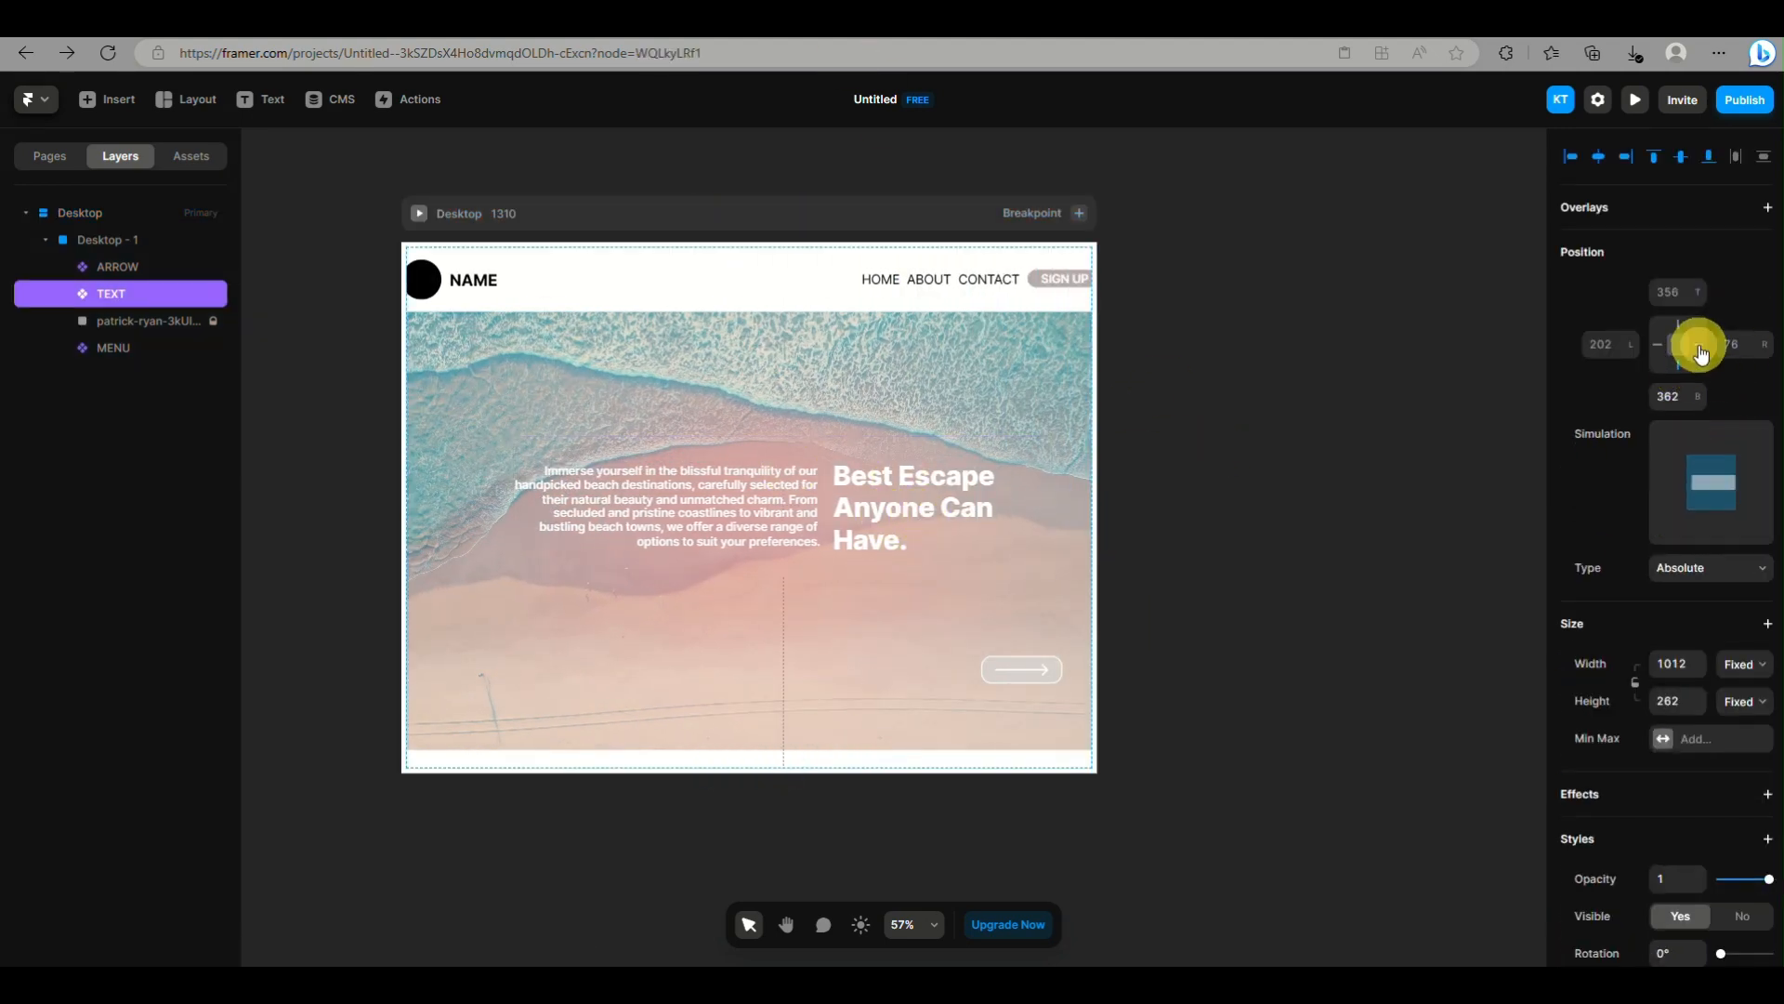
click(1678, 334)
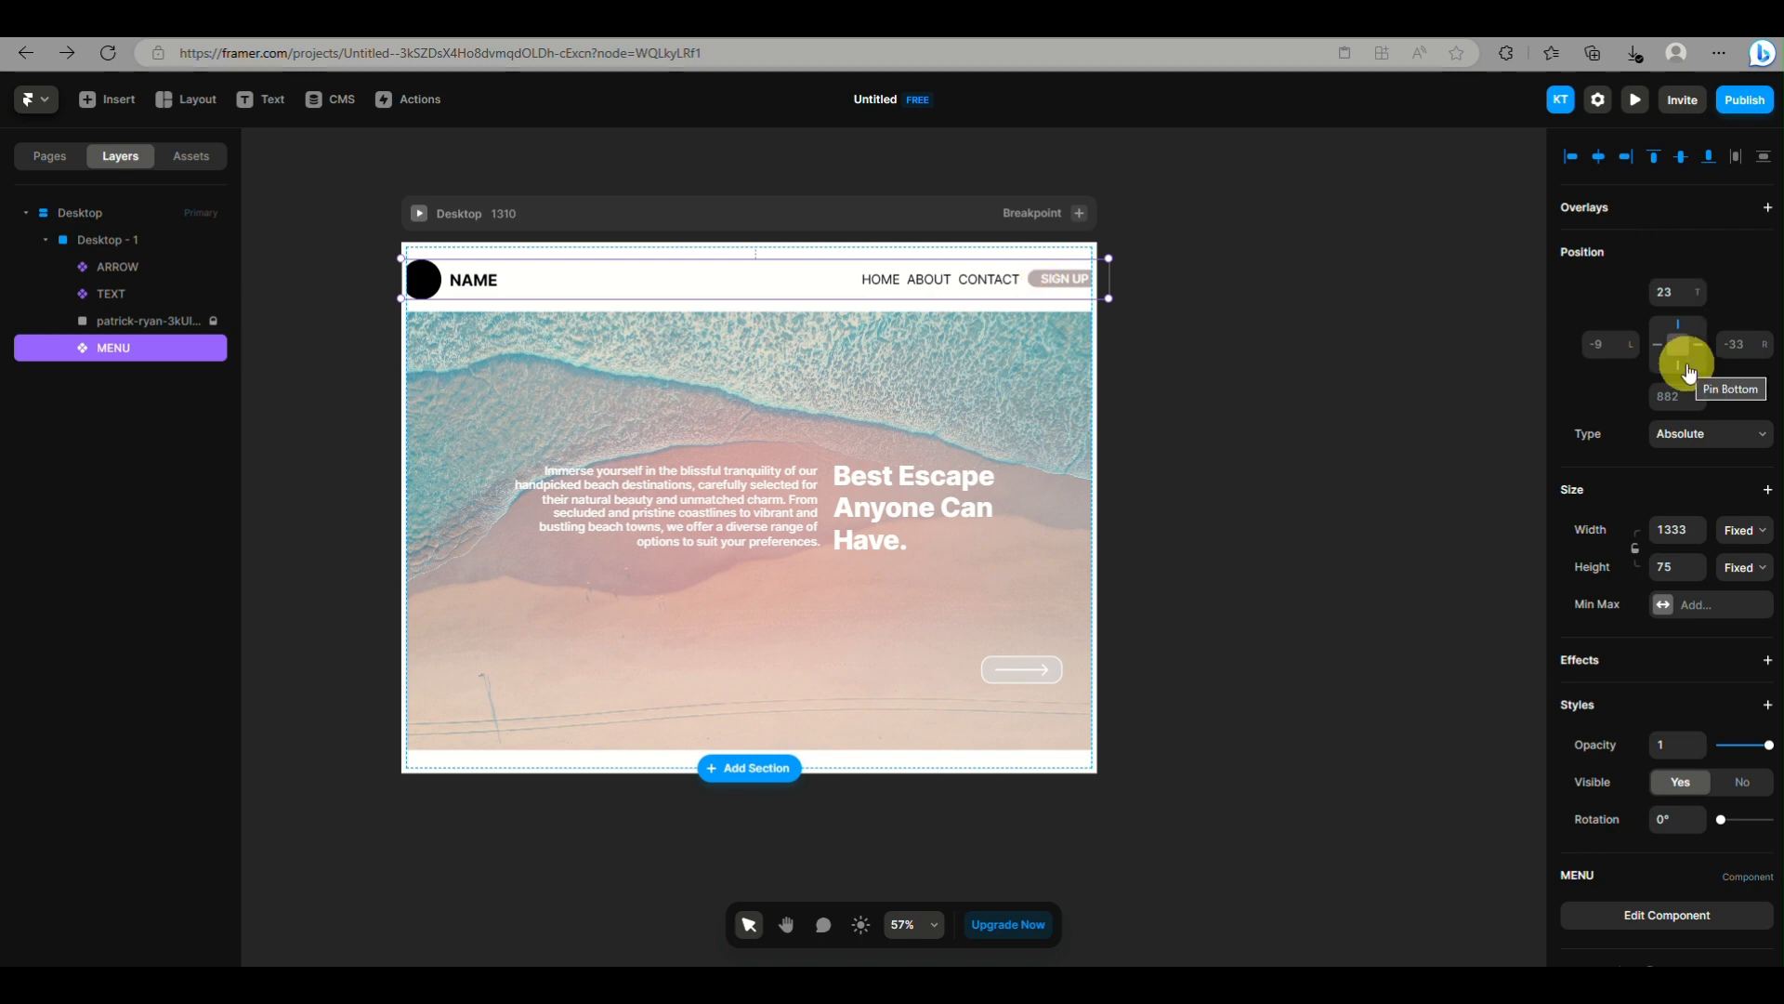
mouse_move(1697, 365)
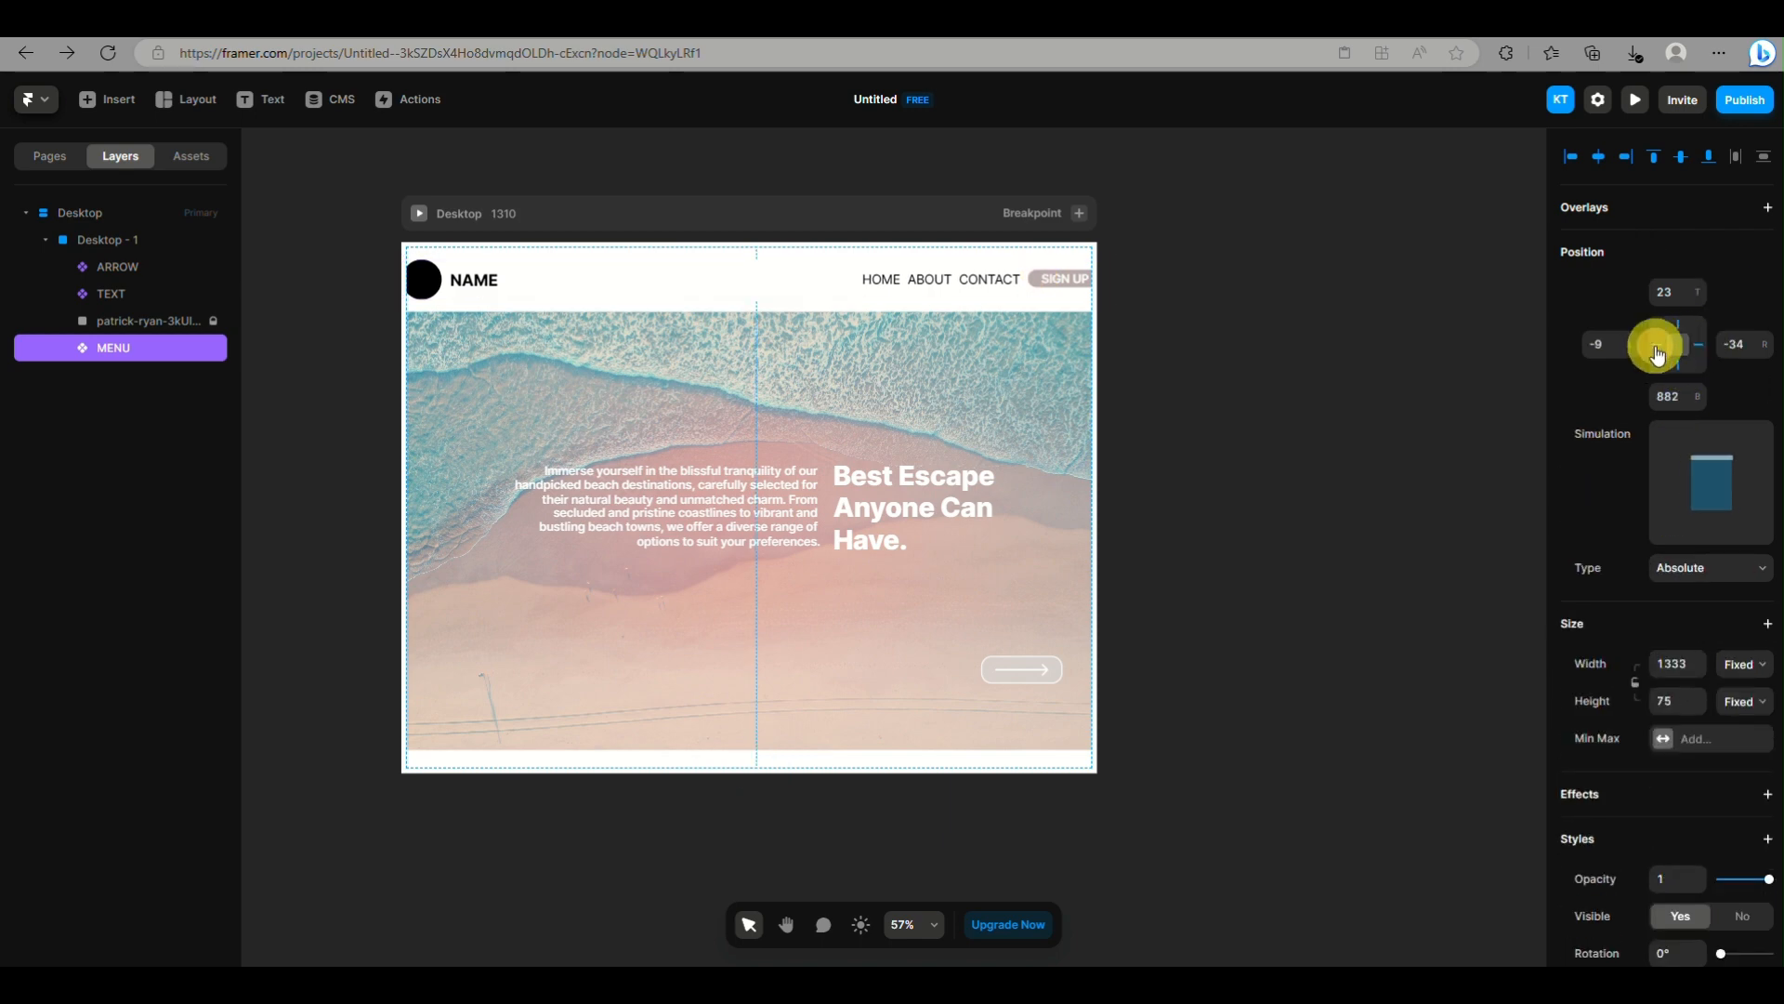
click(1285, 272)
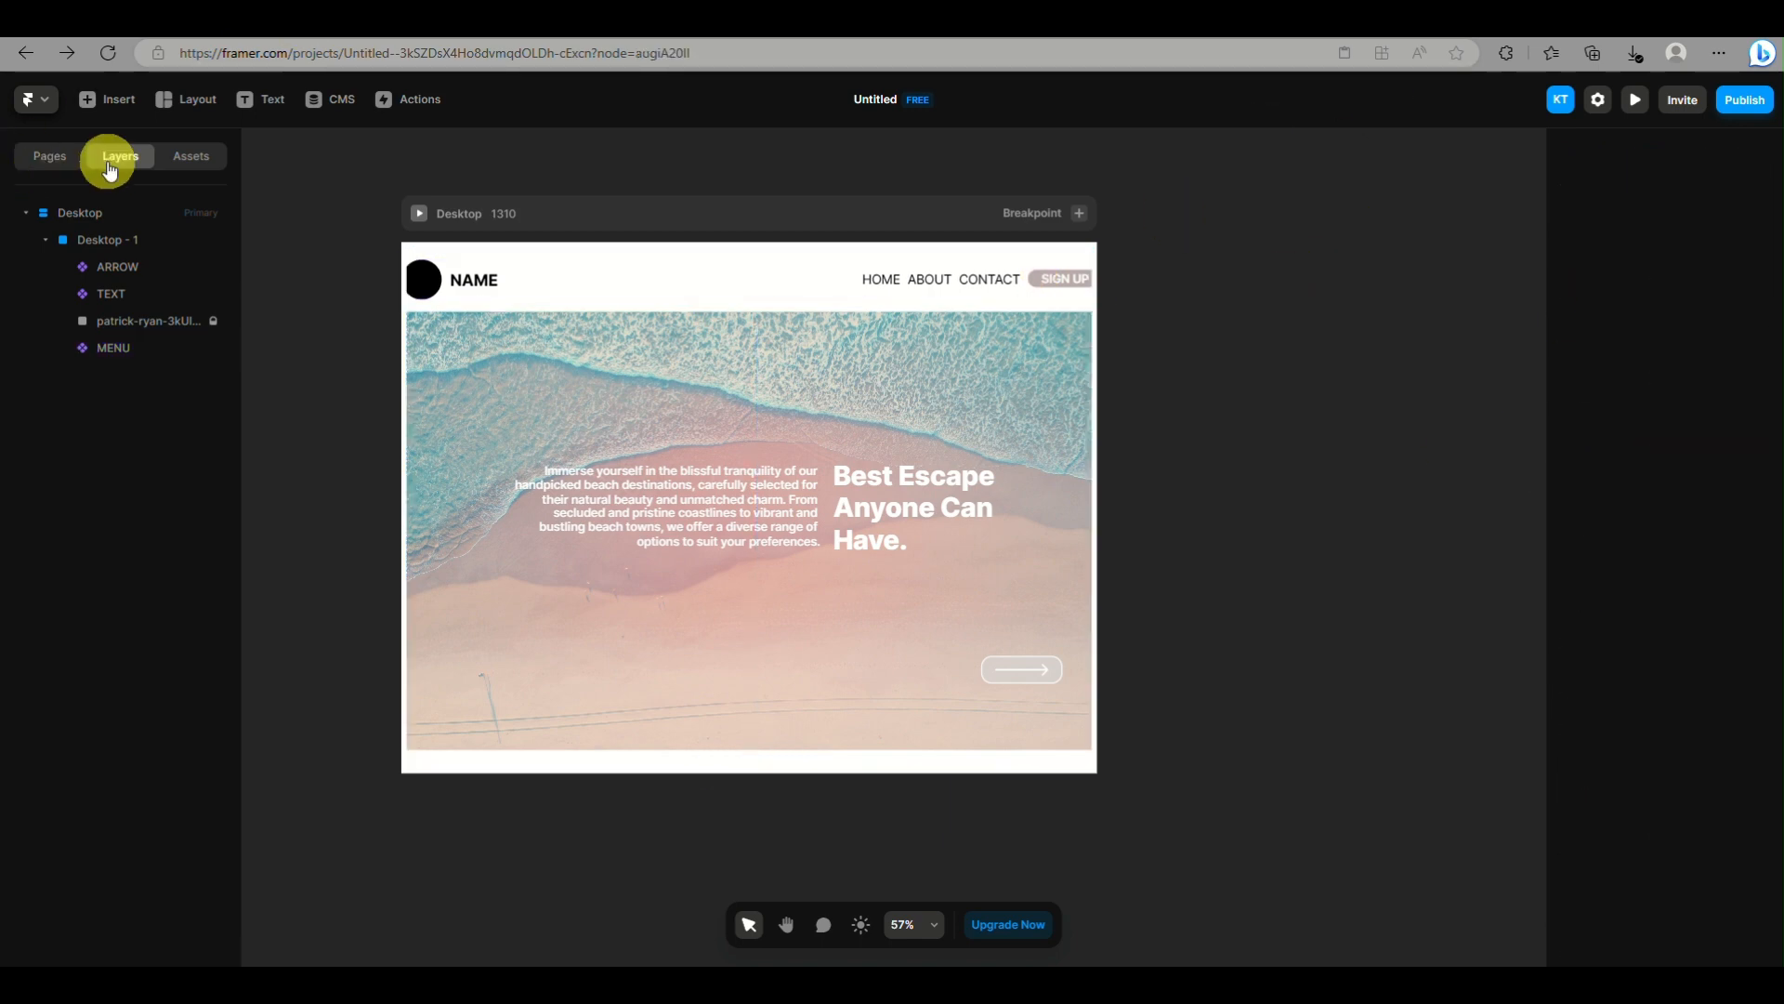
Resize the Desktop breakpoint to a width of about 1354 to test how the pinned components adapt
click(101, 208)
drag(1097, 474, 1087, 571)
mouse_move(1094, 391)
mouse_down()
mouse_move(1146, 390)
mouse_move(1120, 390)
mouse_up()
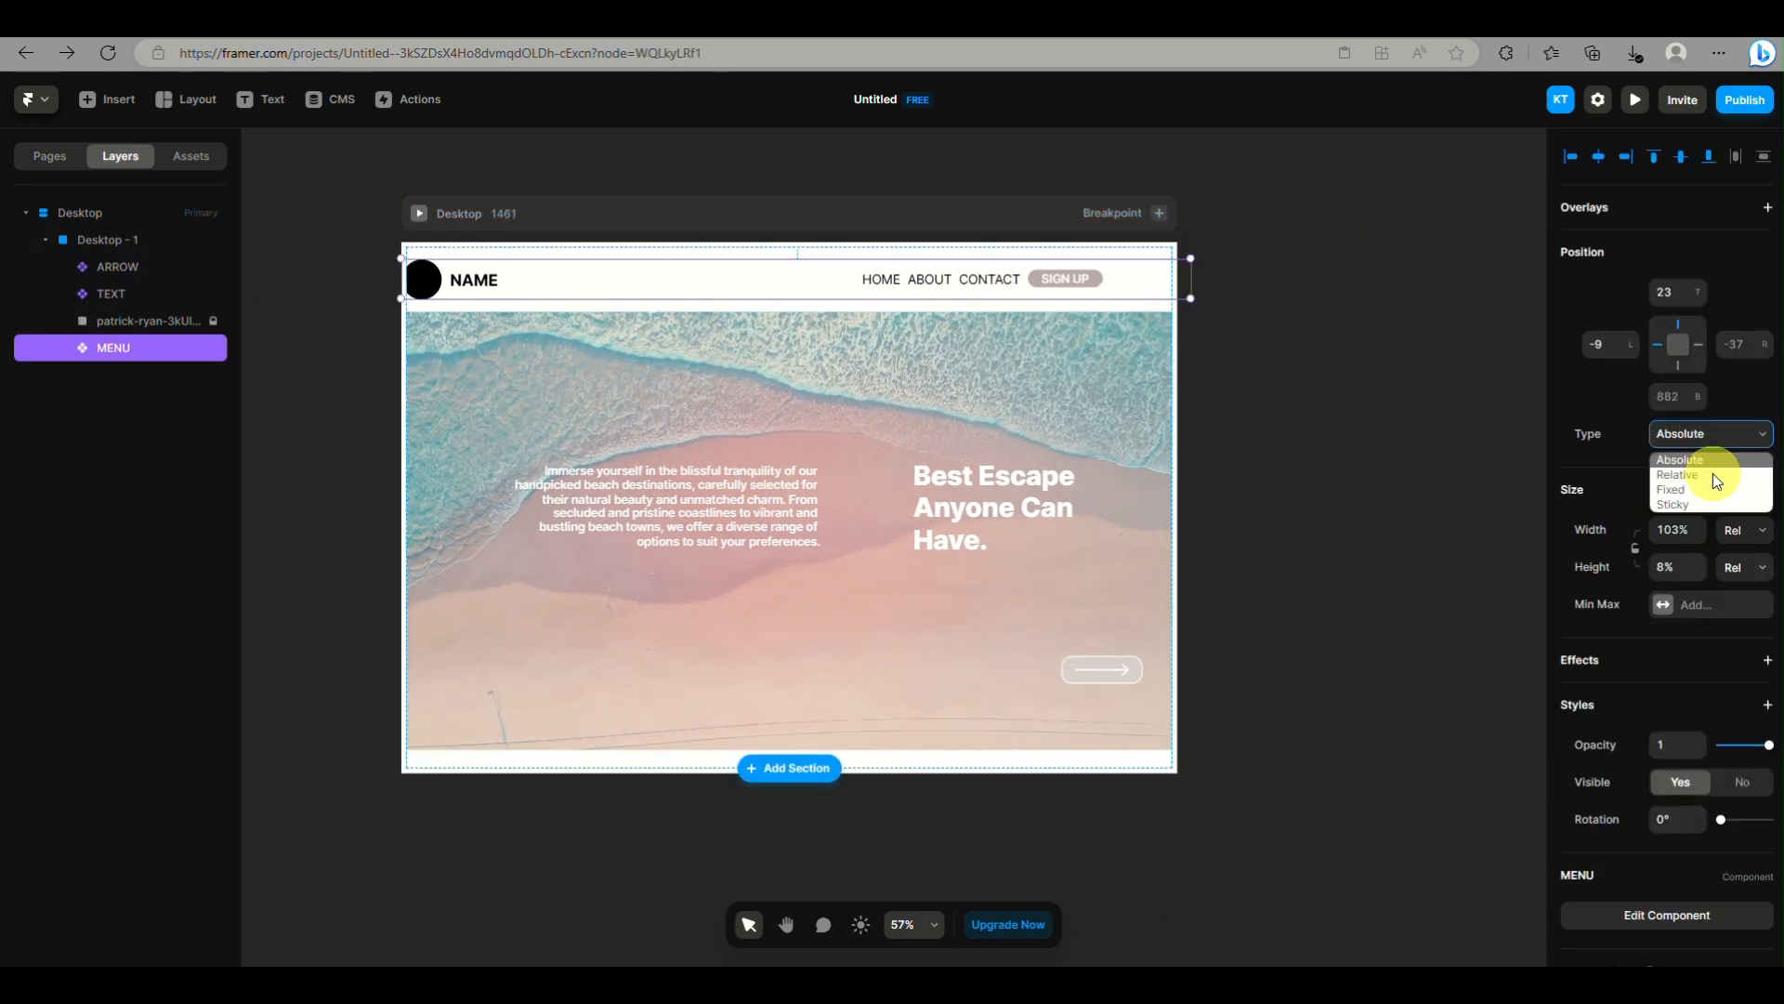
Adjust the MENU component's top and bottom pins, set its width and height to Fit Content, and slightly narrow the Desktop breakpoint
click(1713, 461)
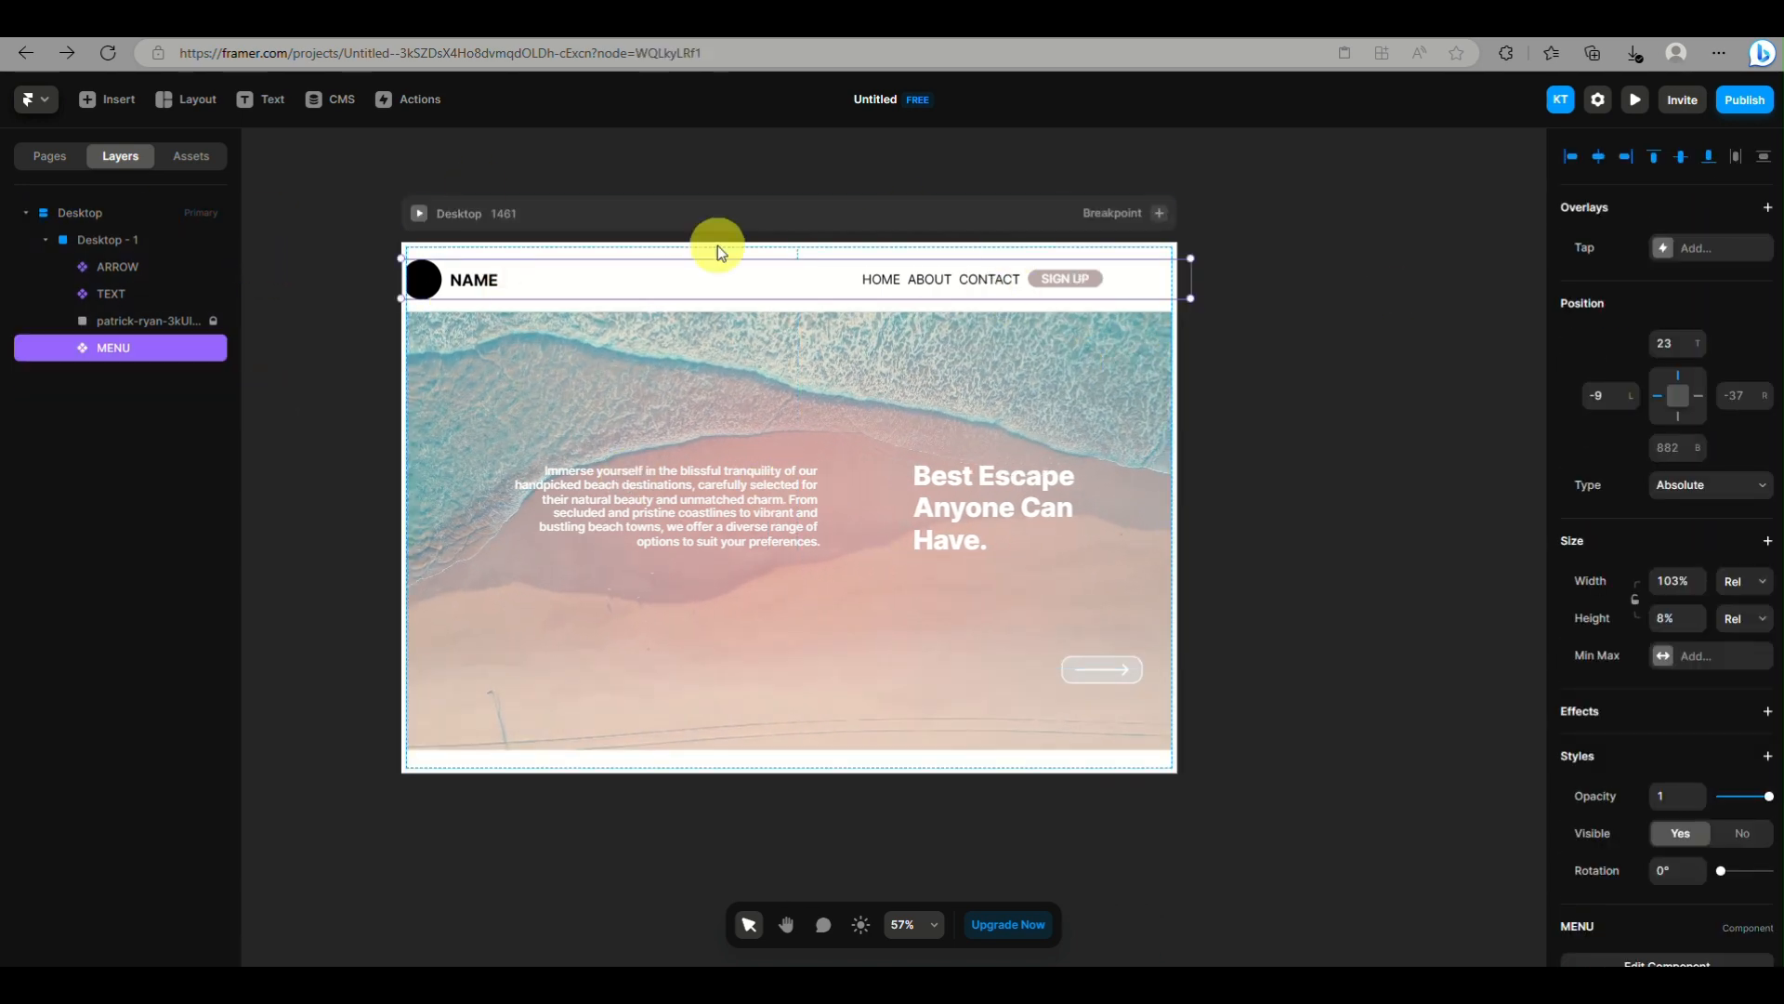
click(1677, 365)
click(1677, 325)
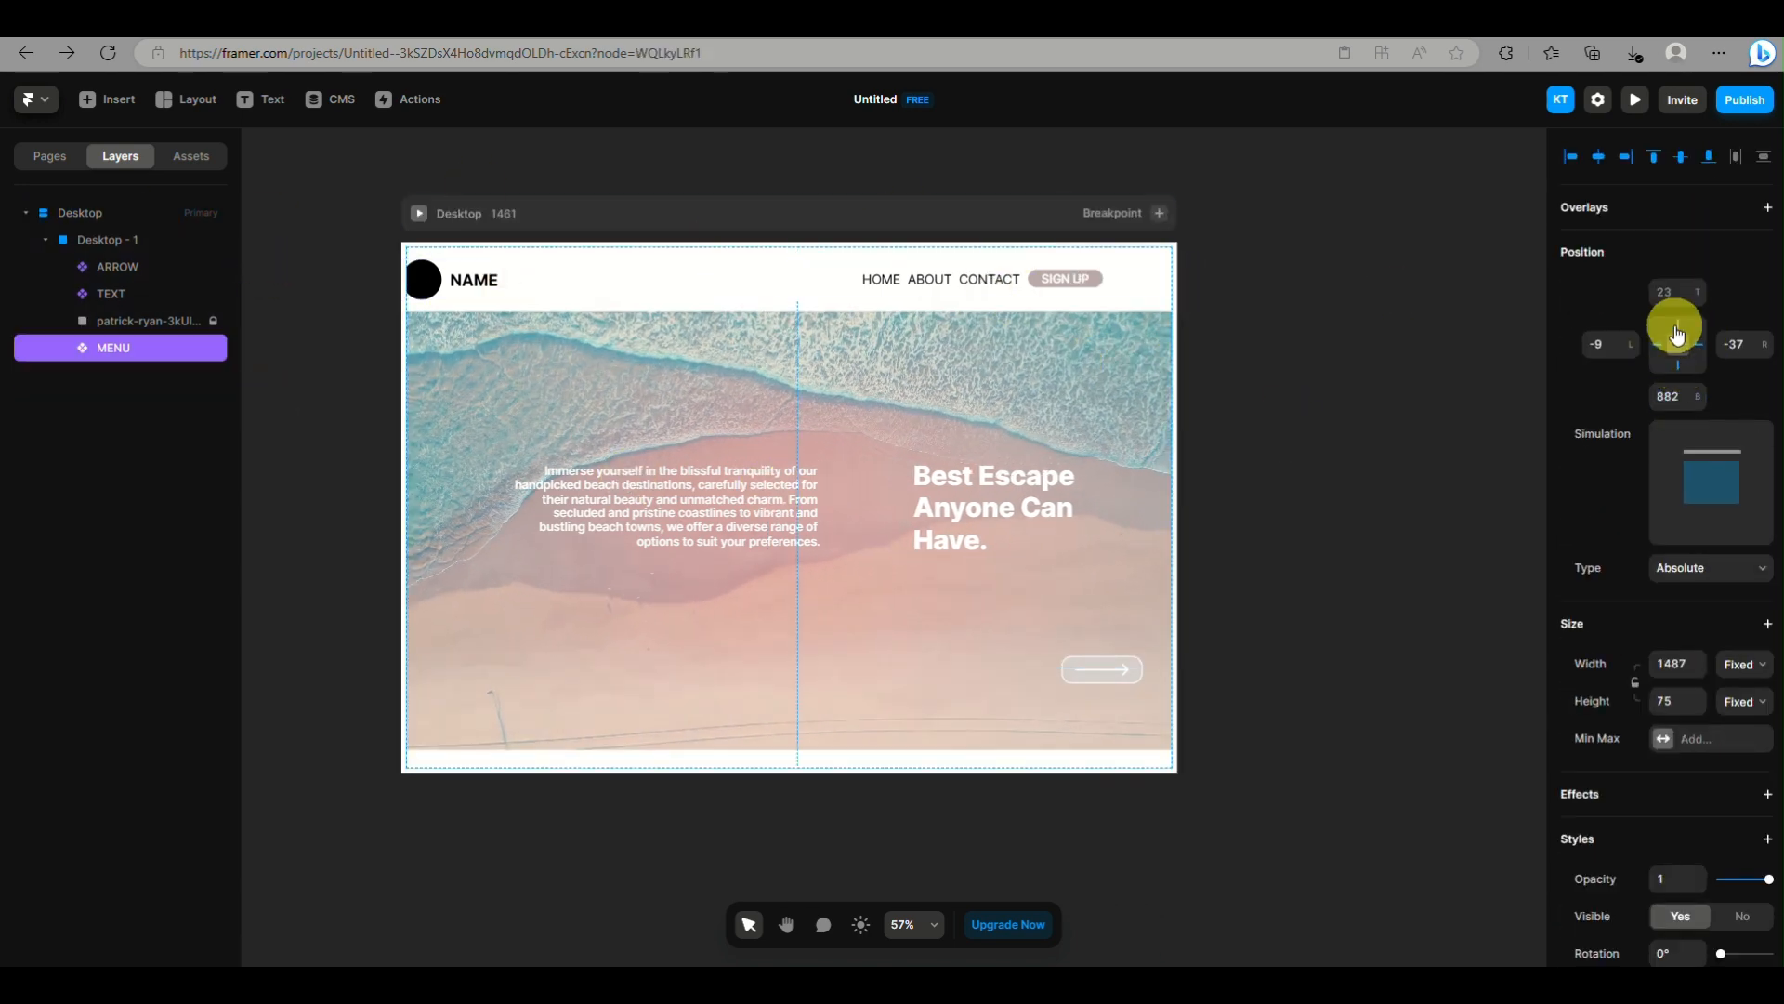
click(1677, 326)
click(1744, 531)
click(1751, 600)
click(1744, 568)
click(1761, 634)
drag(1178, 520, 1142, 409)
Inside the MENU component, add a horizontal stack layout, set the width to Fit Content and return to the Home page
double_click(929, 280)
click(1767, 503)
click(1746, 373)
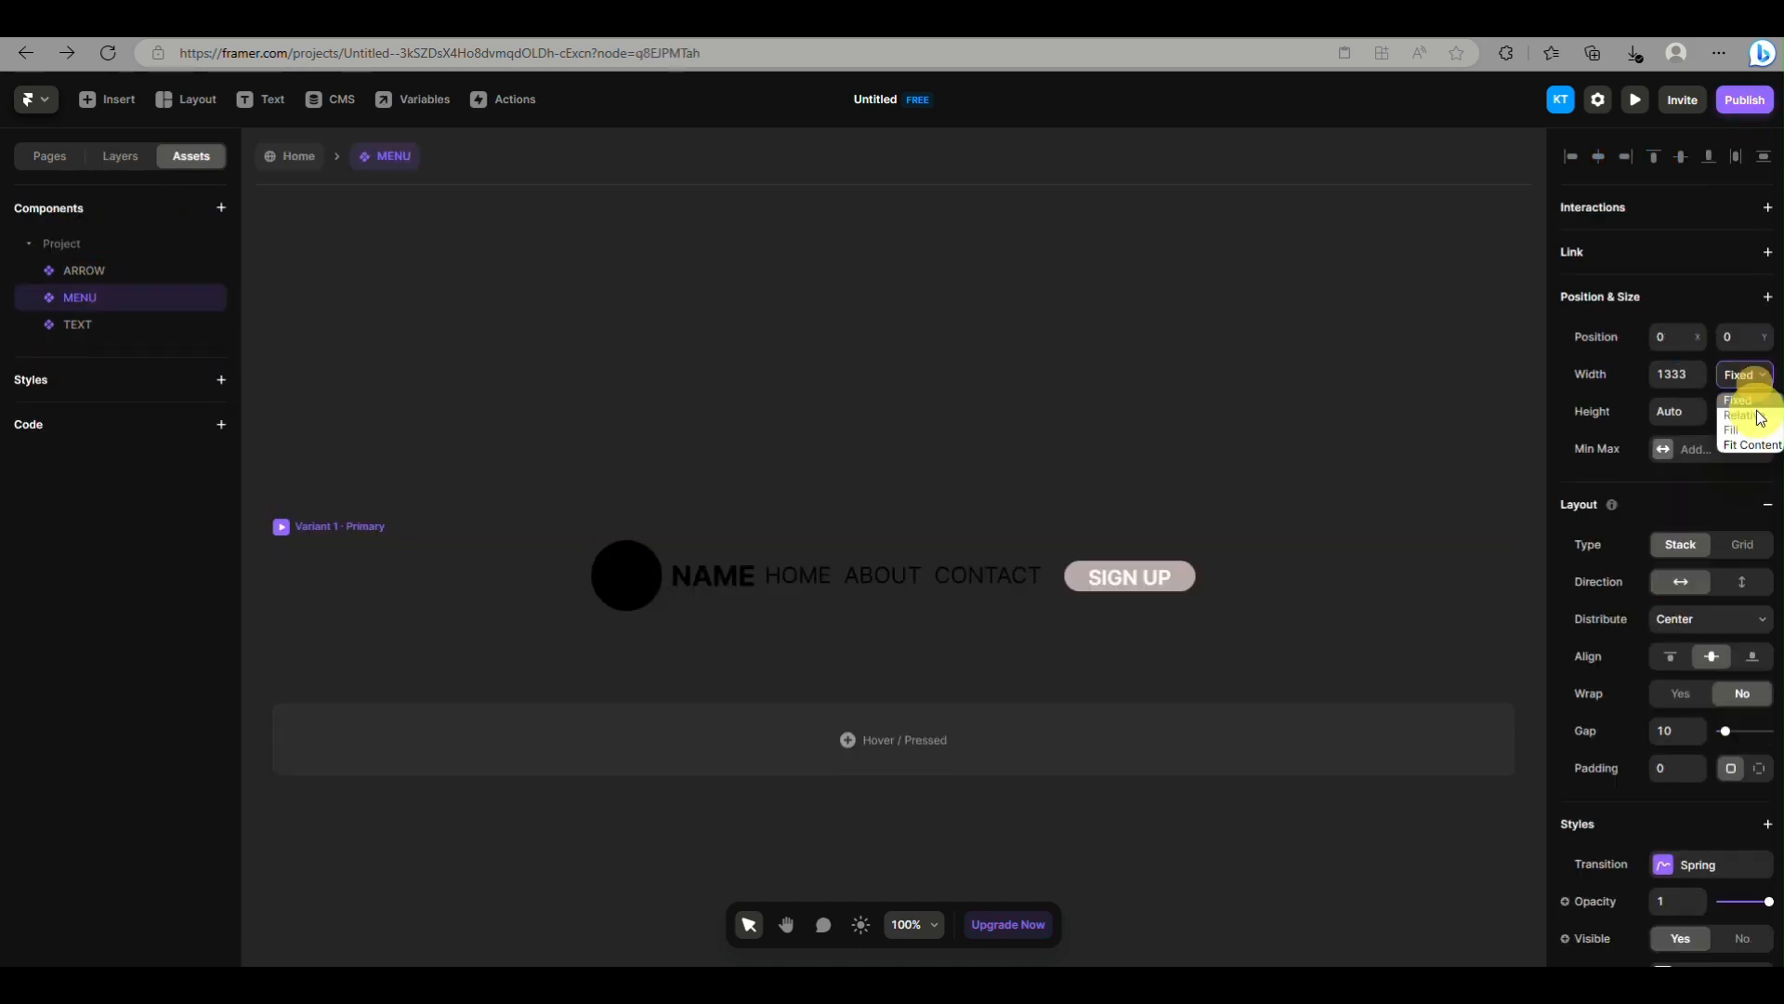
click(1752, 442)
click(287, 160)
Narrow the Desktop breakpoint to about 949 and place the MENU component about 12 from the frame's left and 16 from its top
drag(1142, 279, 904, 307)
drag(496, 282, 503, 280)
click(1744, 530)
right_click(197, 347)
click(244, 650)
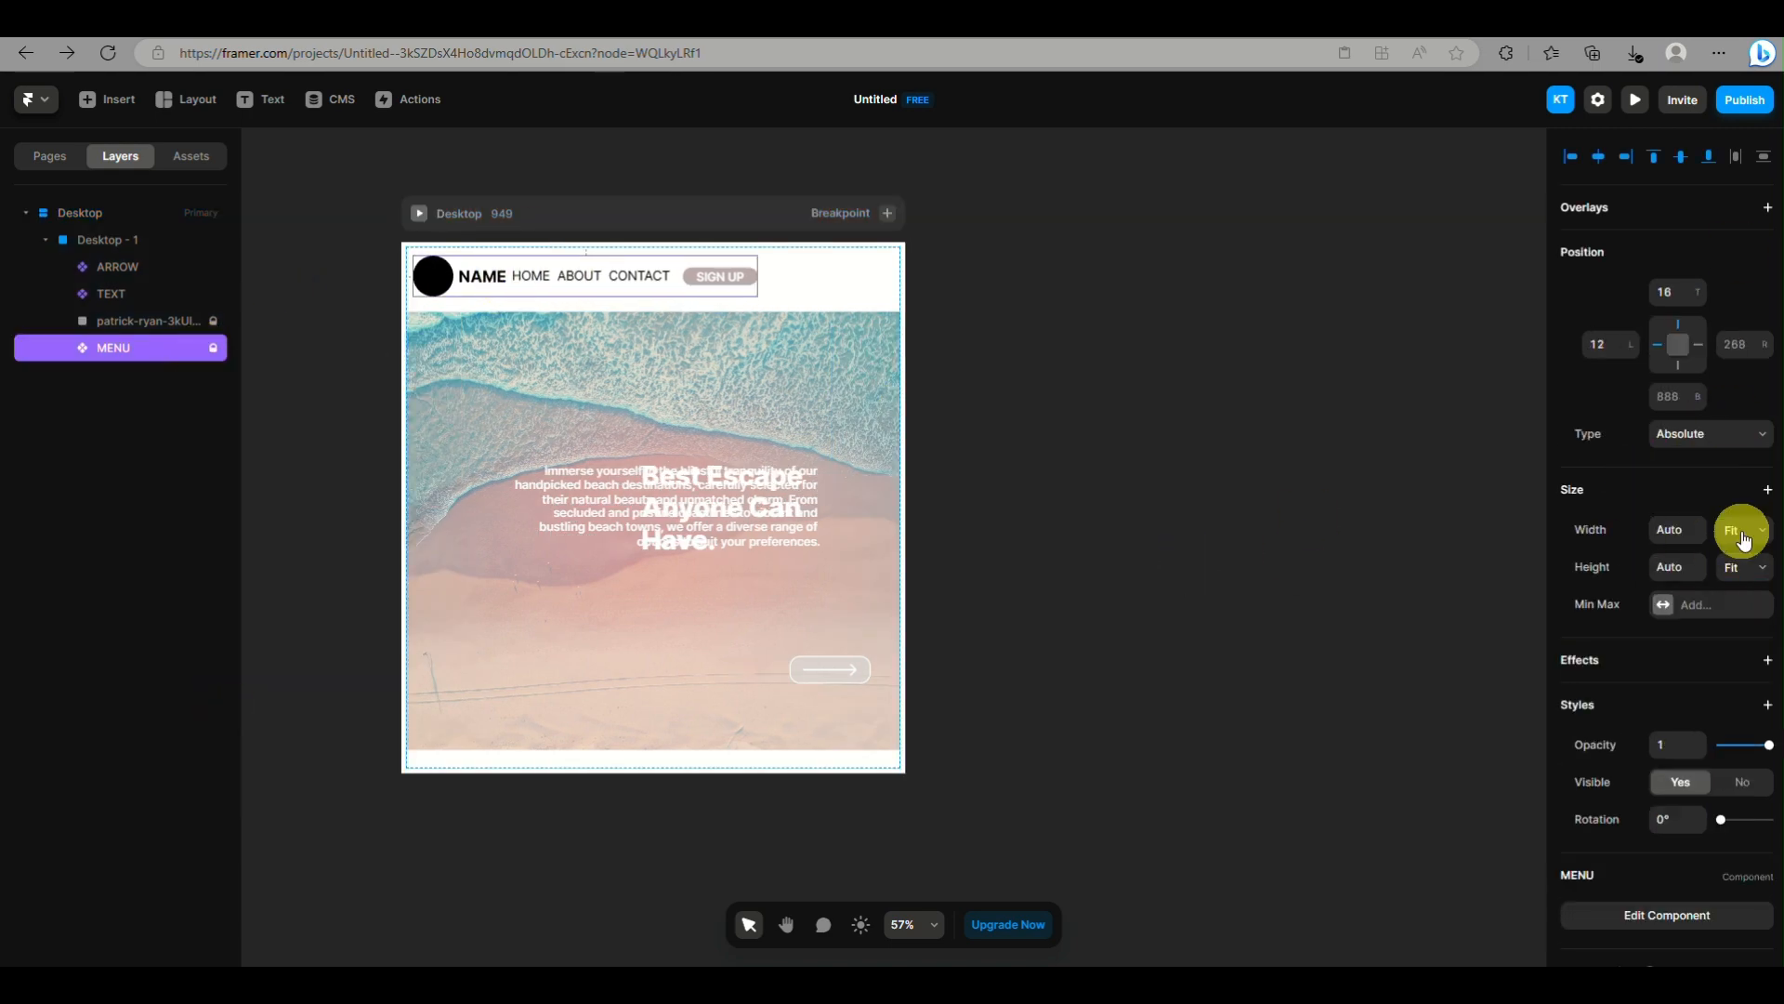
click(1742, 530)
click(777, 267)
click(975, 269)
click(212, 348)
Set the MENU component's width and height to Relative and widen the Desktop breakpoint to about 1312
click(595, 277)
click(1738, 565)
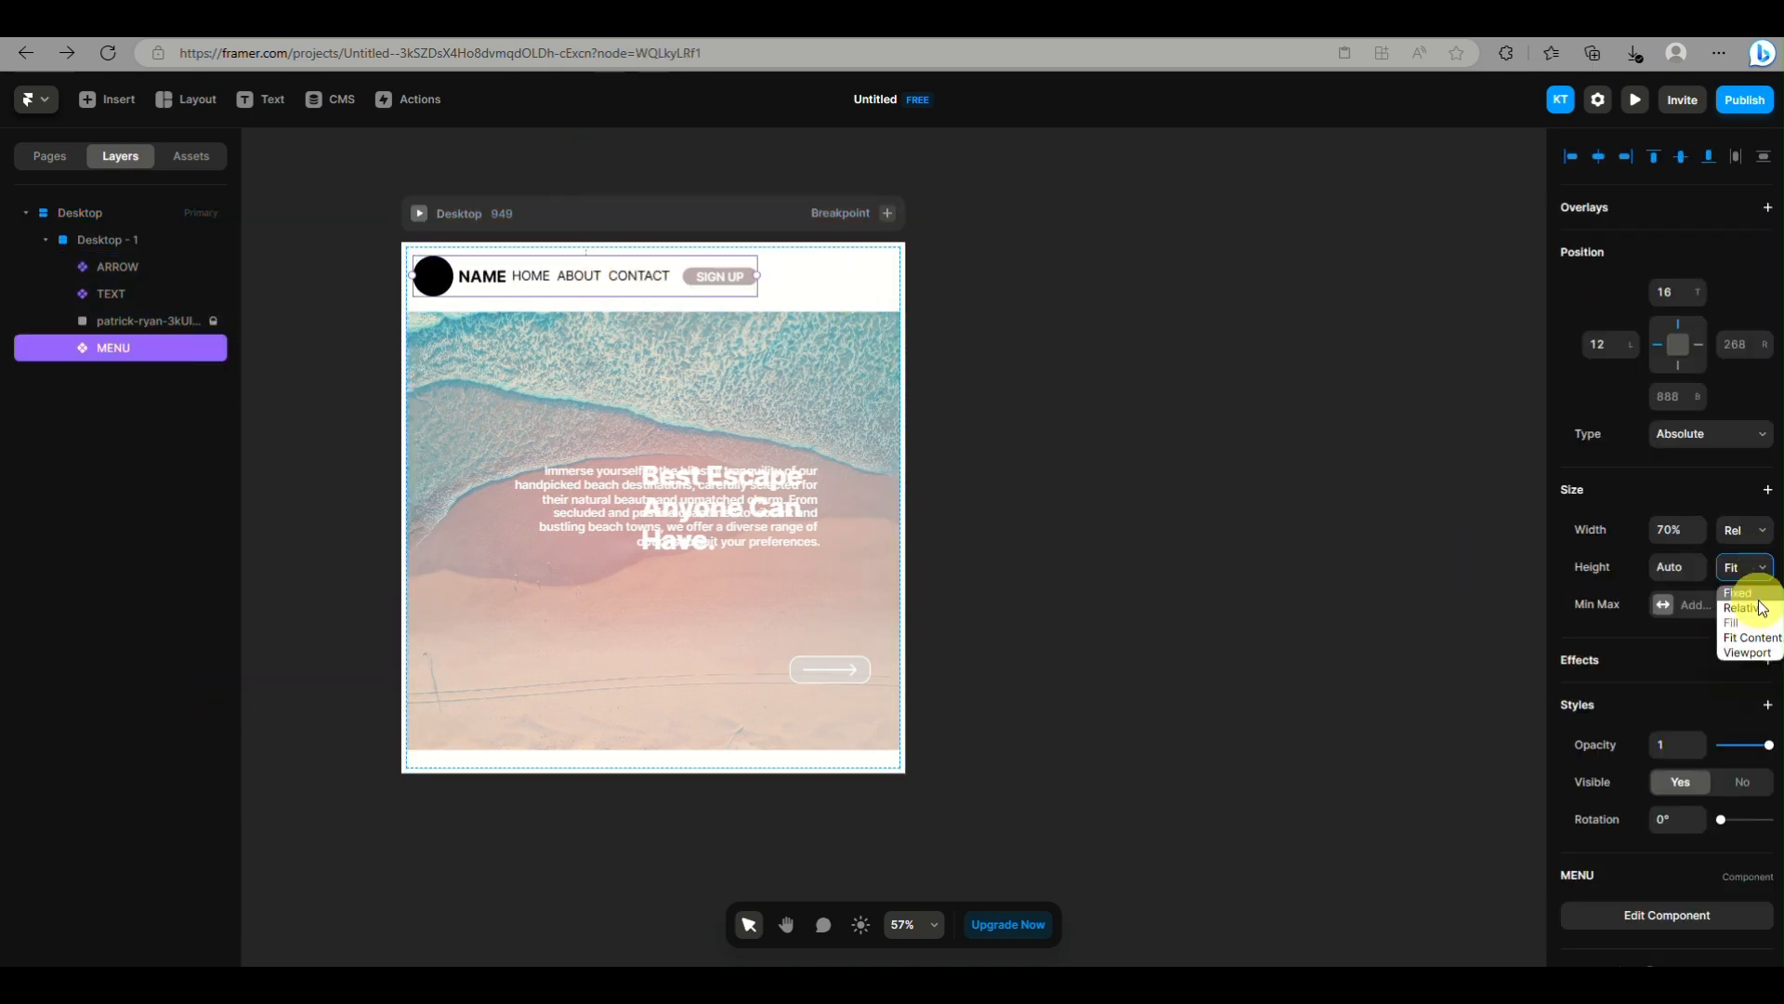
click(1753, 606)
click(120, 213)
drag(905, 430, 1097, 446)
Open the TEXT component, move the paragraph lower and enlarge Variant 1 to about 1001 by 605
double_click(650, 520)
drag(792, 524, 791, 684)
click(421, 688)
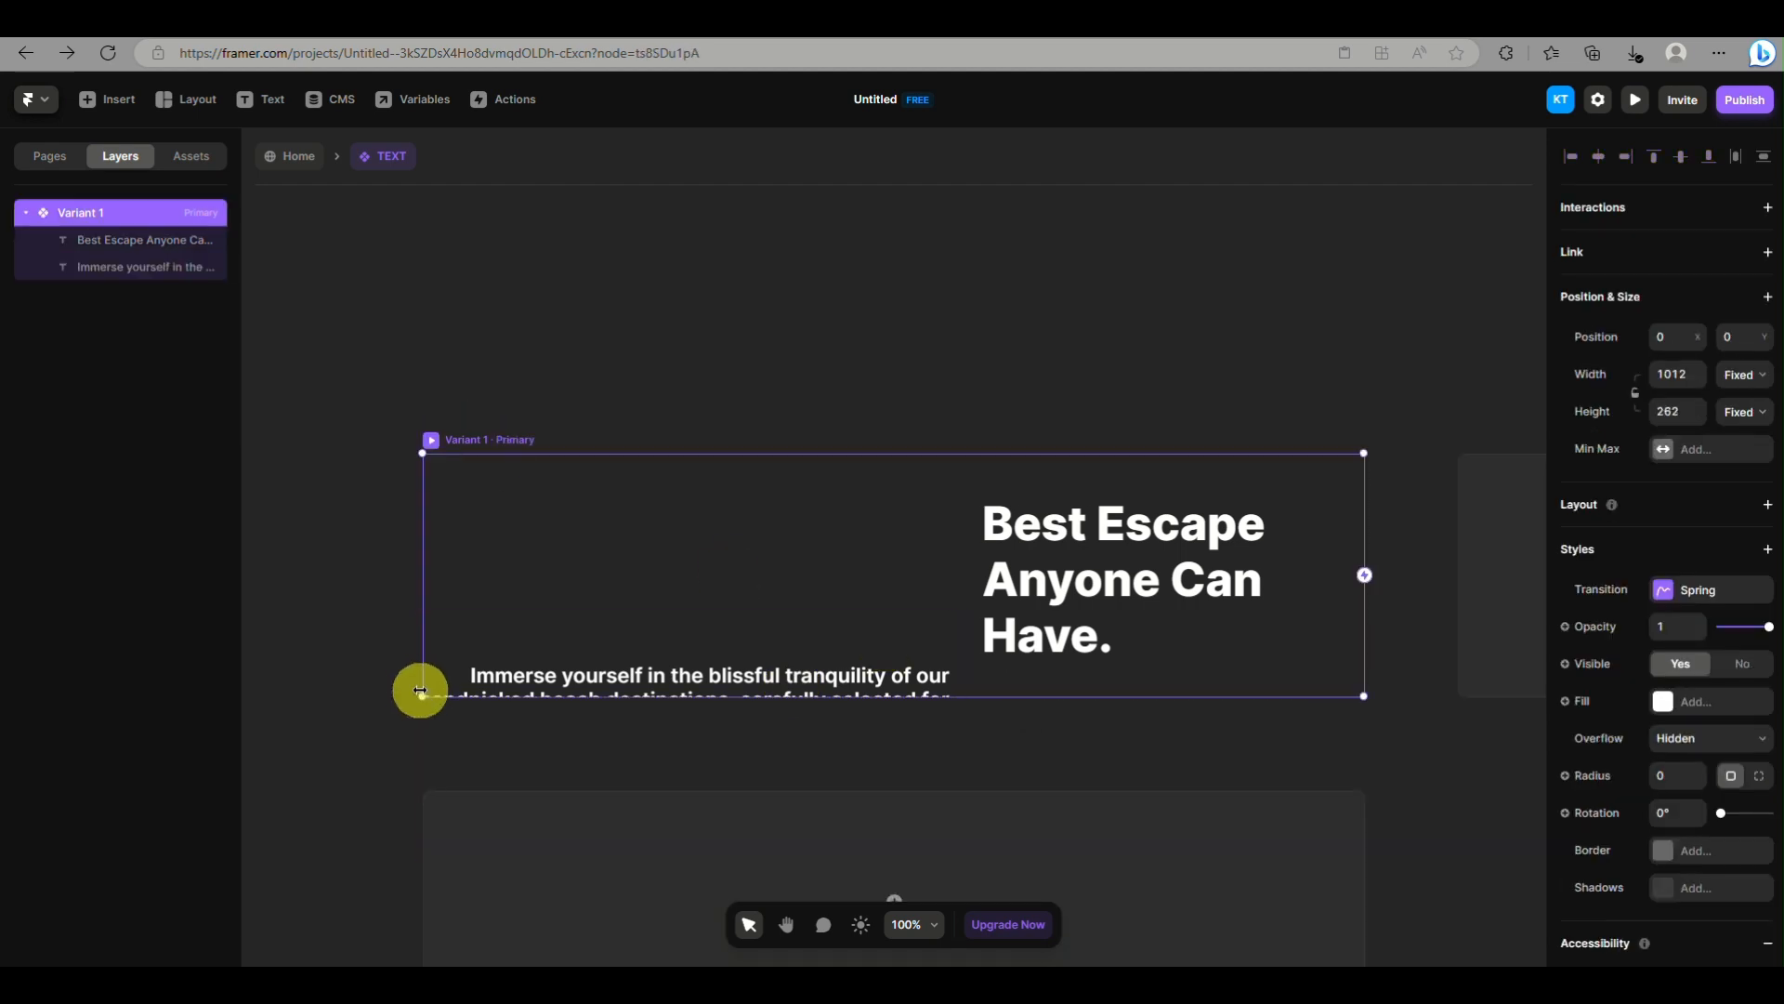
click(706, 677)
drag(422, 613, 423, 454)
drag(423, 856, 423, 697)
click(1002, 597)
click(994, 456)
drag(1362, 695, 1354, 953)
Try Fit Content and Relative widths on the Best Escape heading and undo the change
click(1143, 683)
scroll(1653, 525, down, 3)
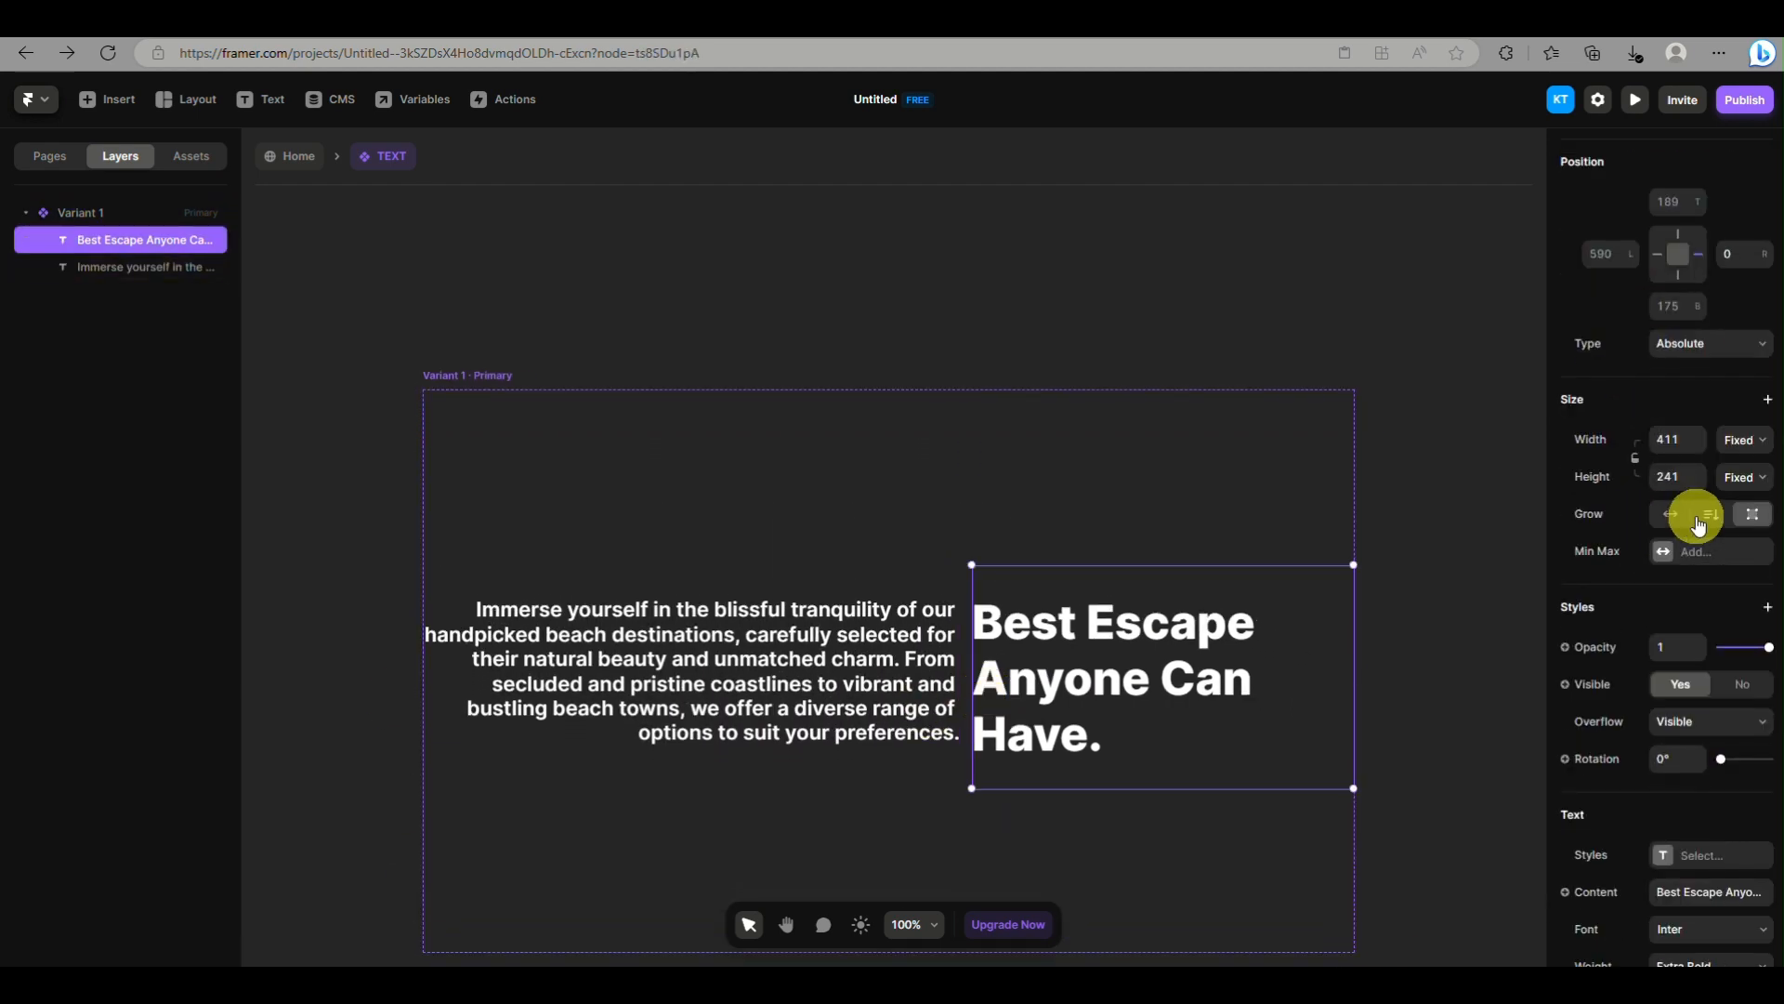
click(1743, 321)
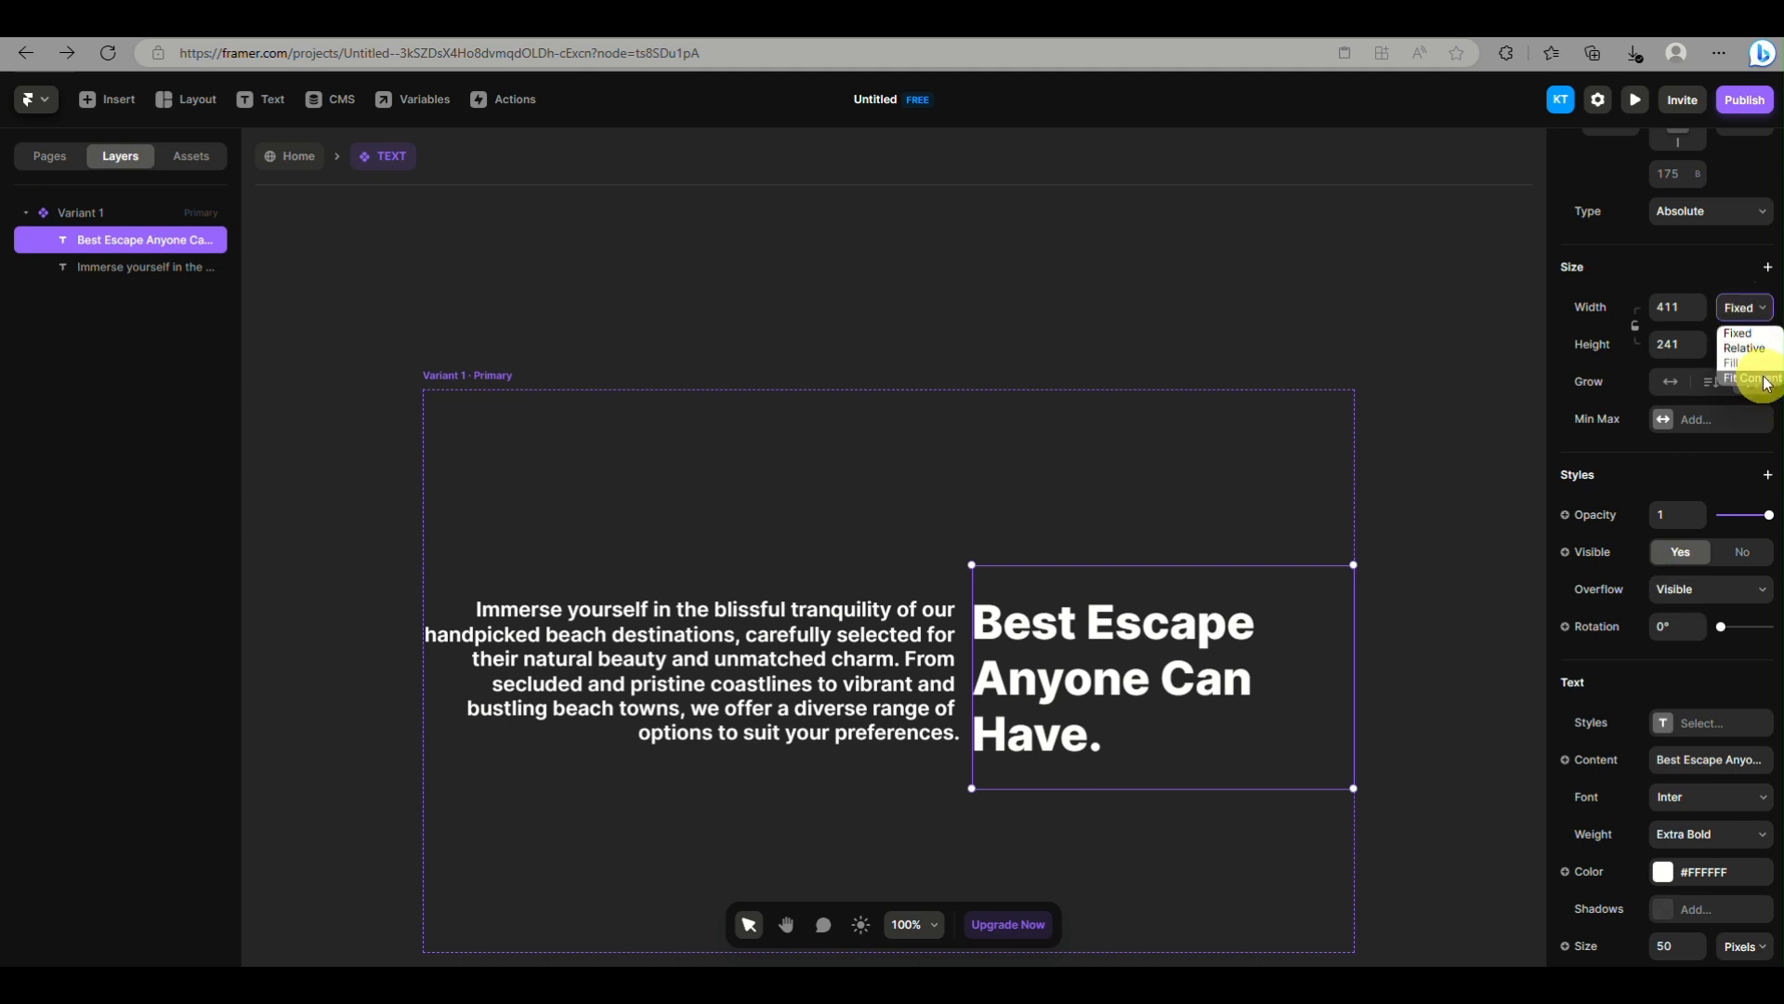
click(1765, 379)
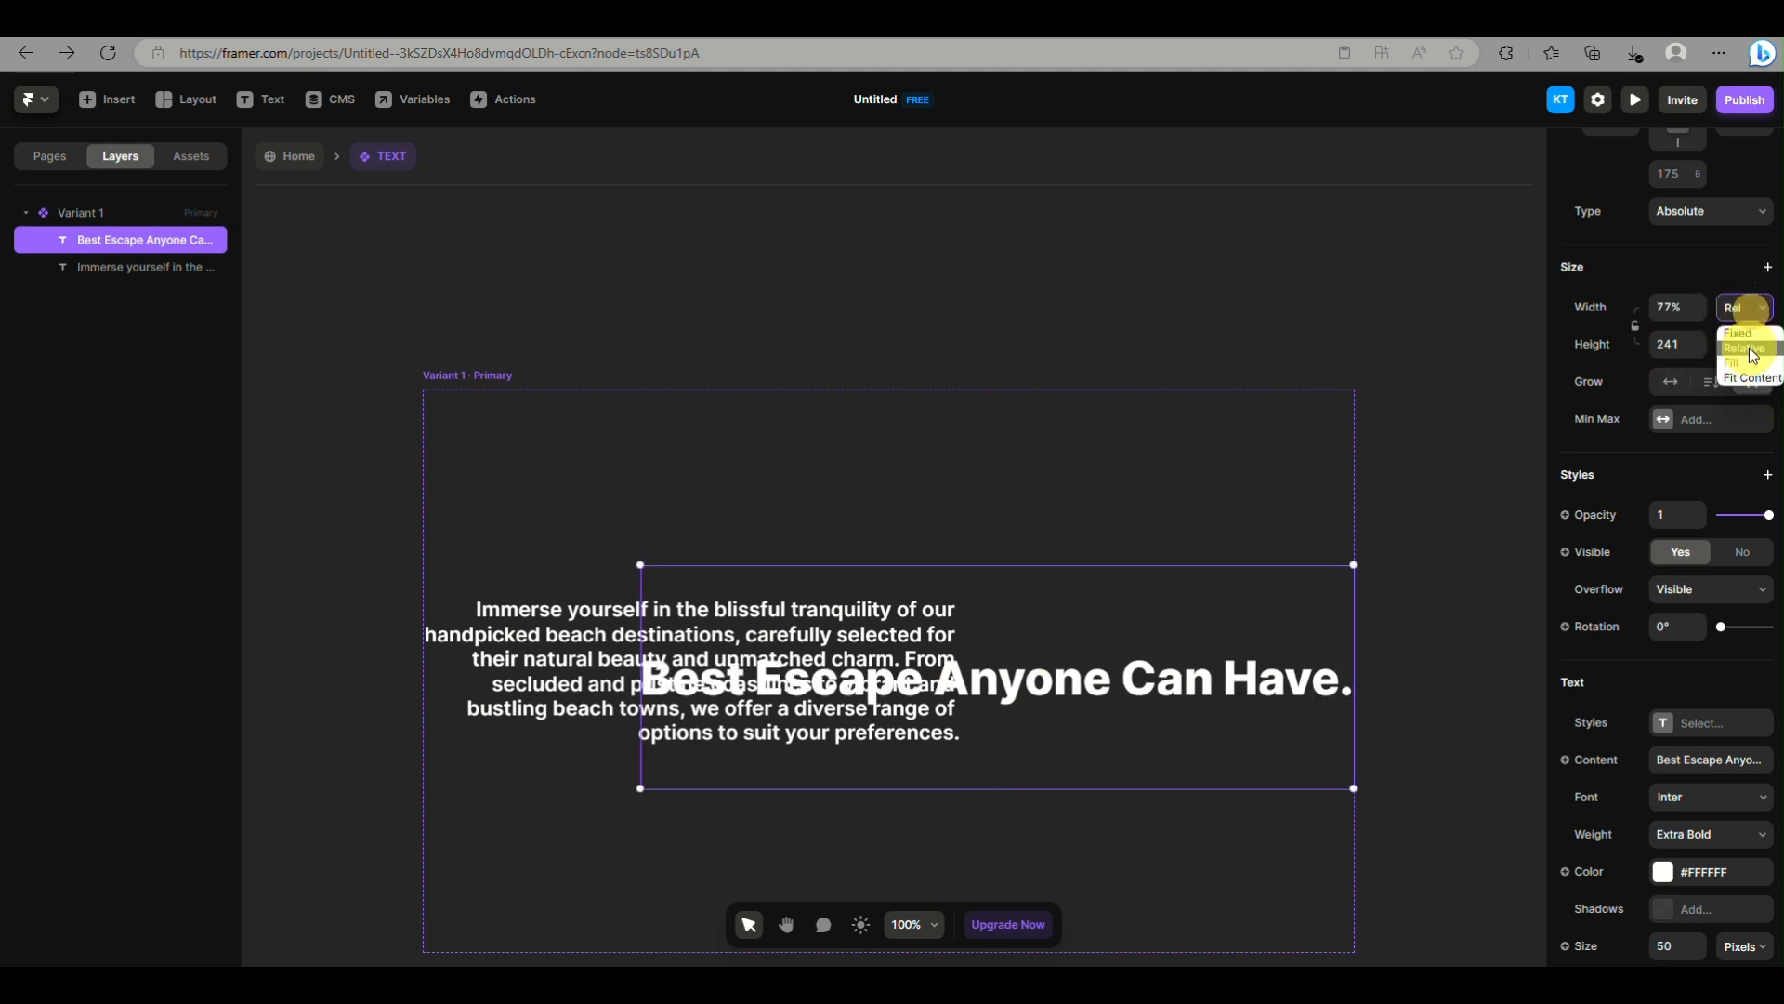
key(ctrl+z)
Move the Best Escape heading to the upper edge of Variant 1, above the paragraph, and return to the Home page
drag(1048, 628, 1046, 457)
scroll(1047, 457, down, 2)
click(1178, 522)
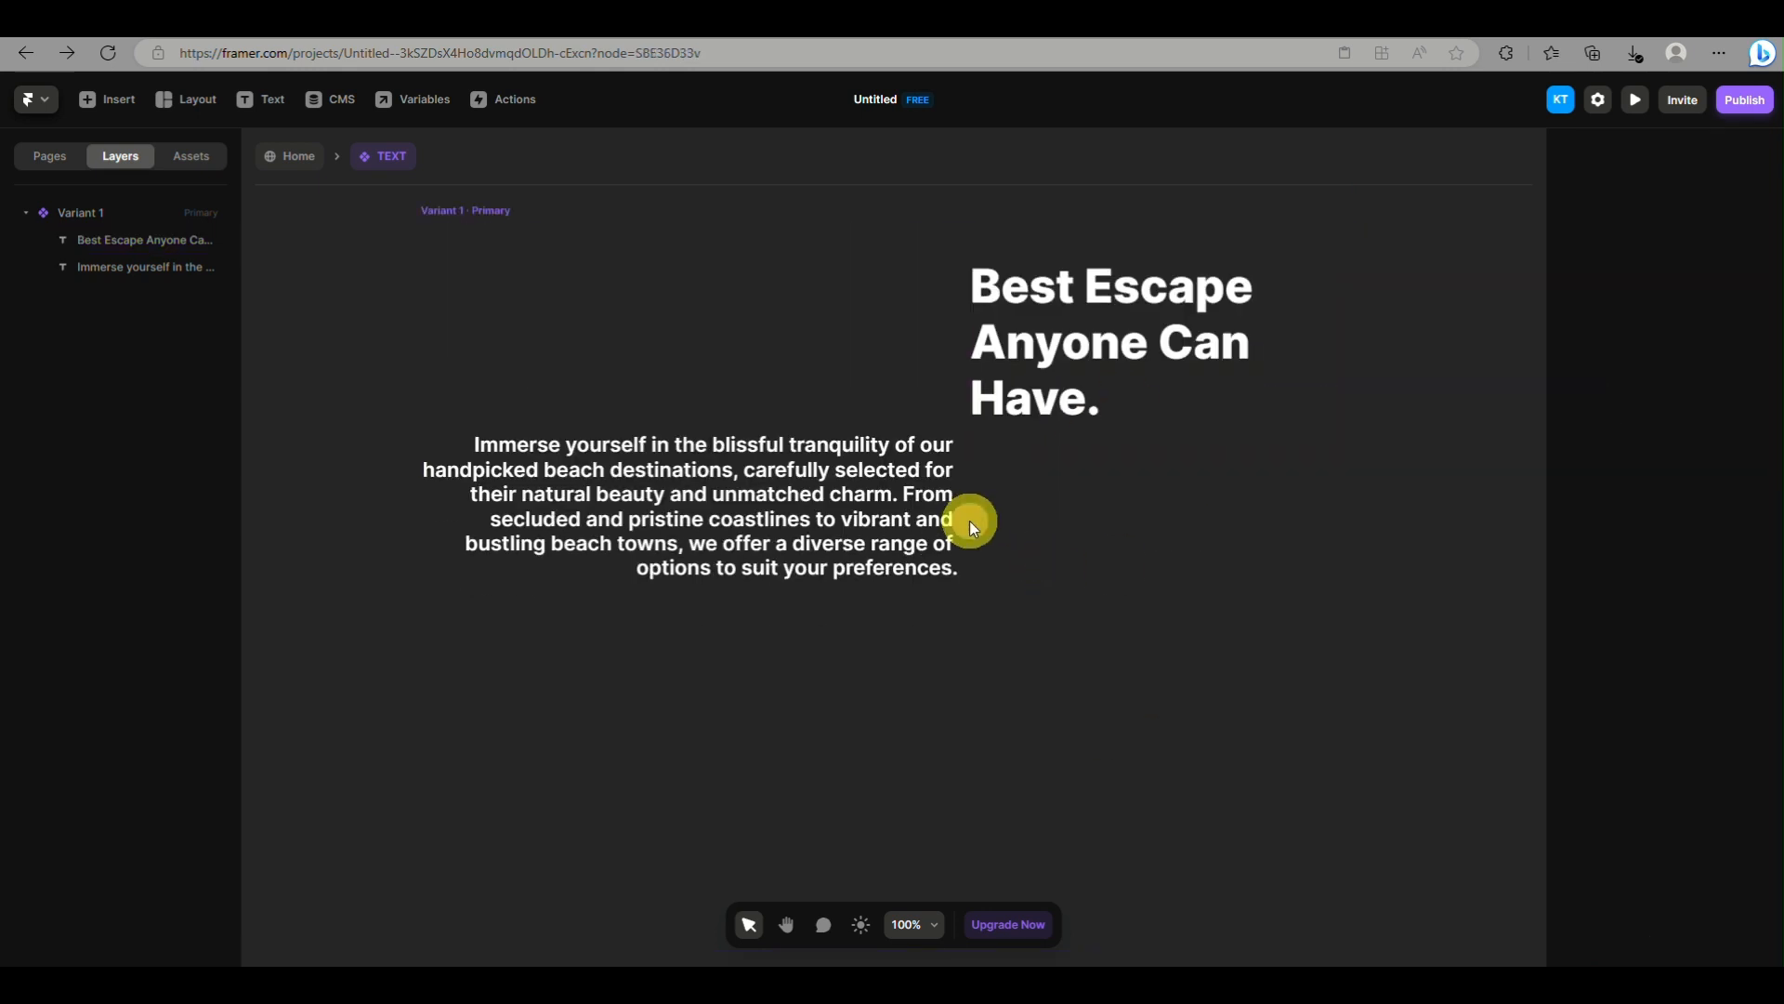
click(937, 531)
click(1059, 786)
click(788, 617)
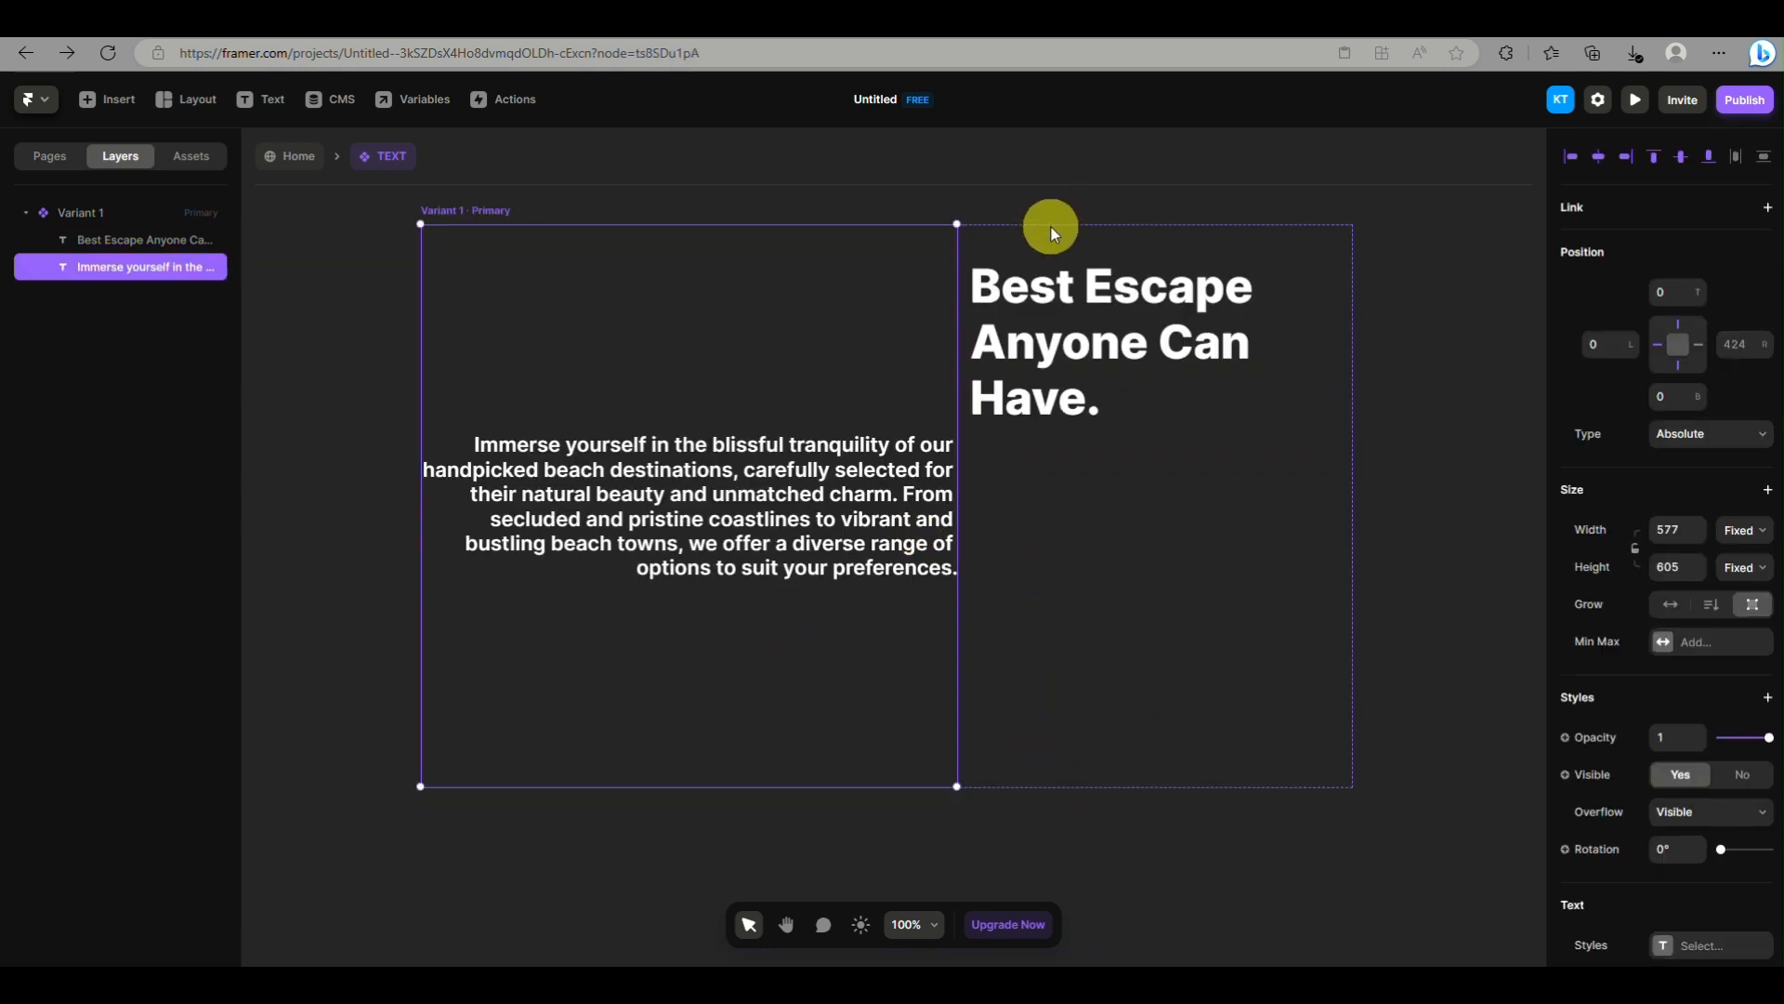
click(296, 156)
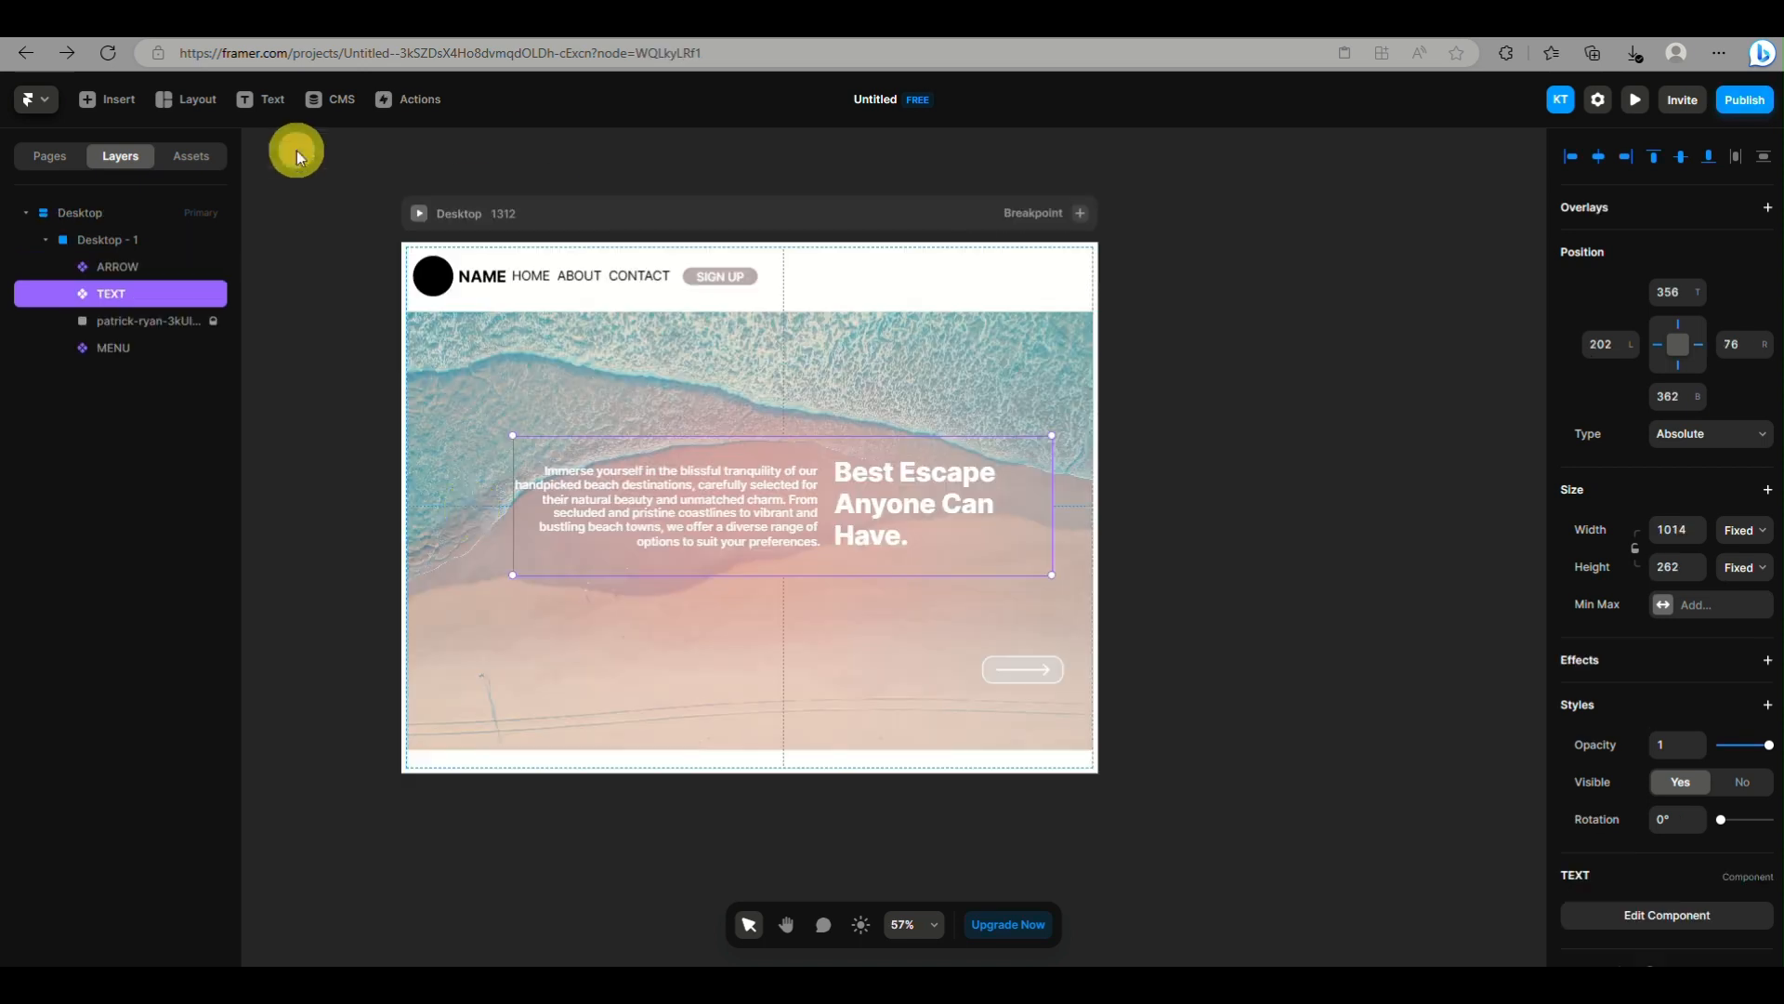
Extend the TEXT instance downward so the paragraph fits, and narrow the Desktop breakpoint to about 898
drag(1050, 566, 1051, 751)
click(180, 216)
drag(1099, 437, 878, 569)
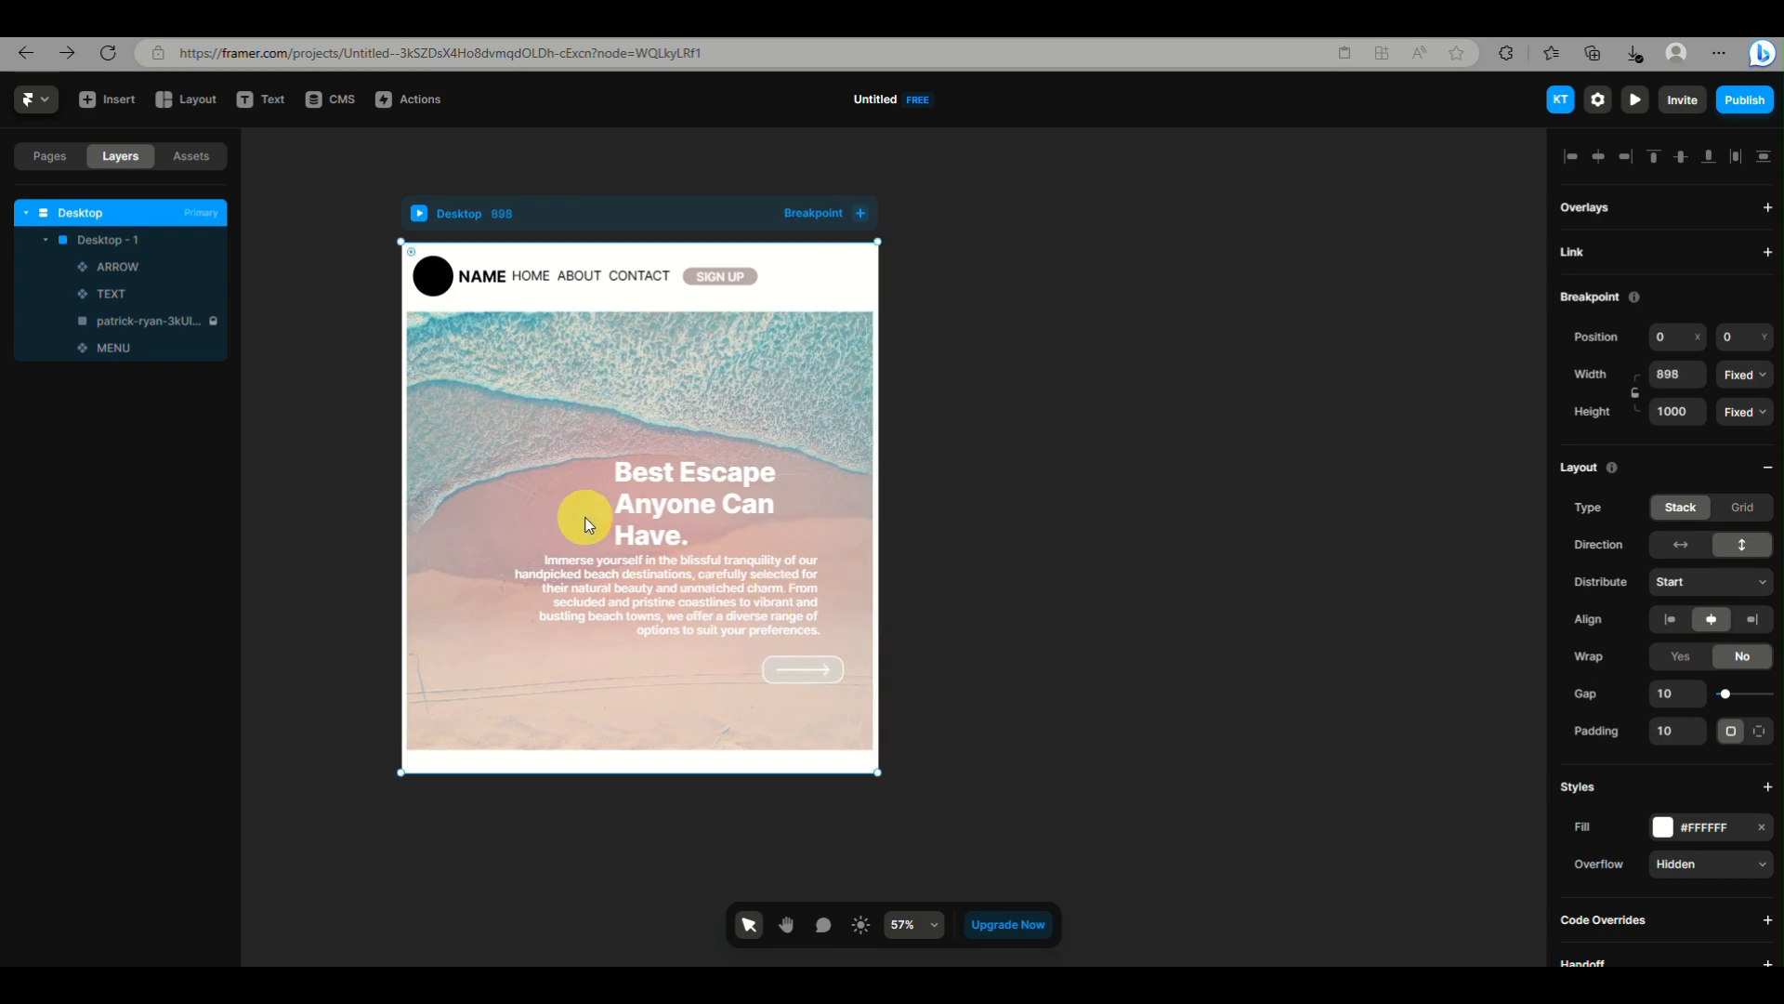
In the TEXT component, pin the paragraph's right edge and pin the heading's top and bottom edges
click(191, 156)
click(104, 270)
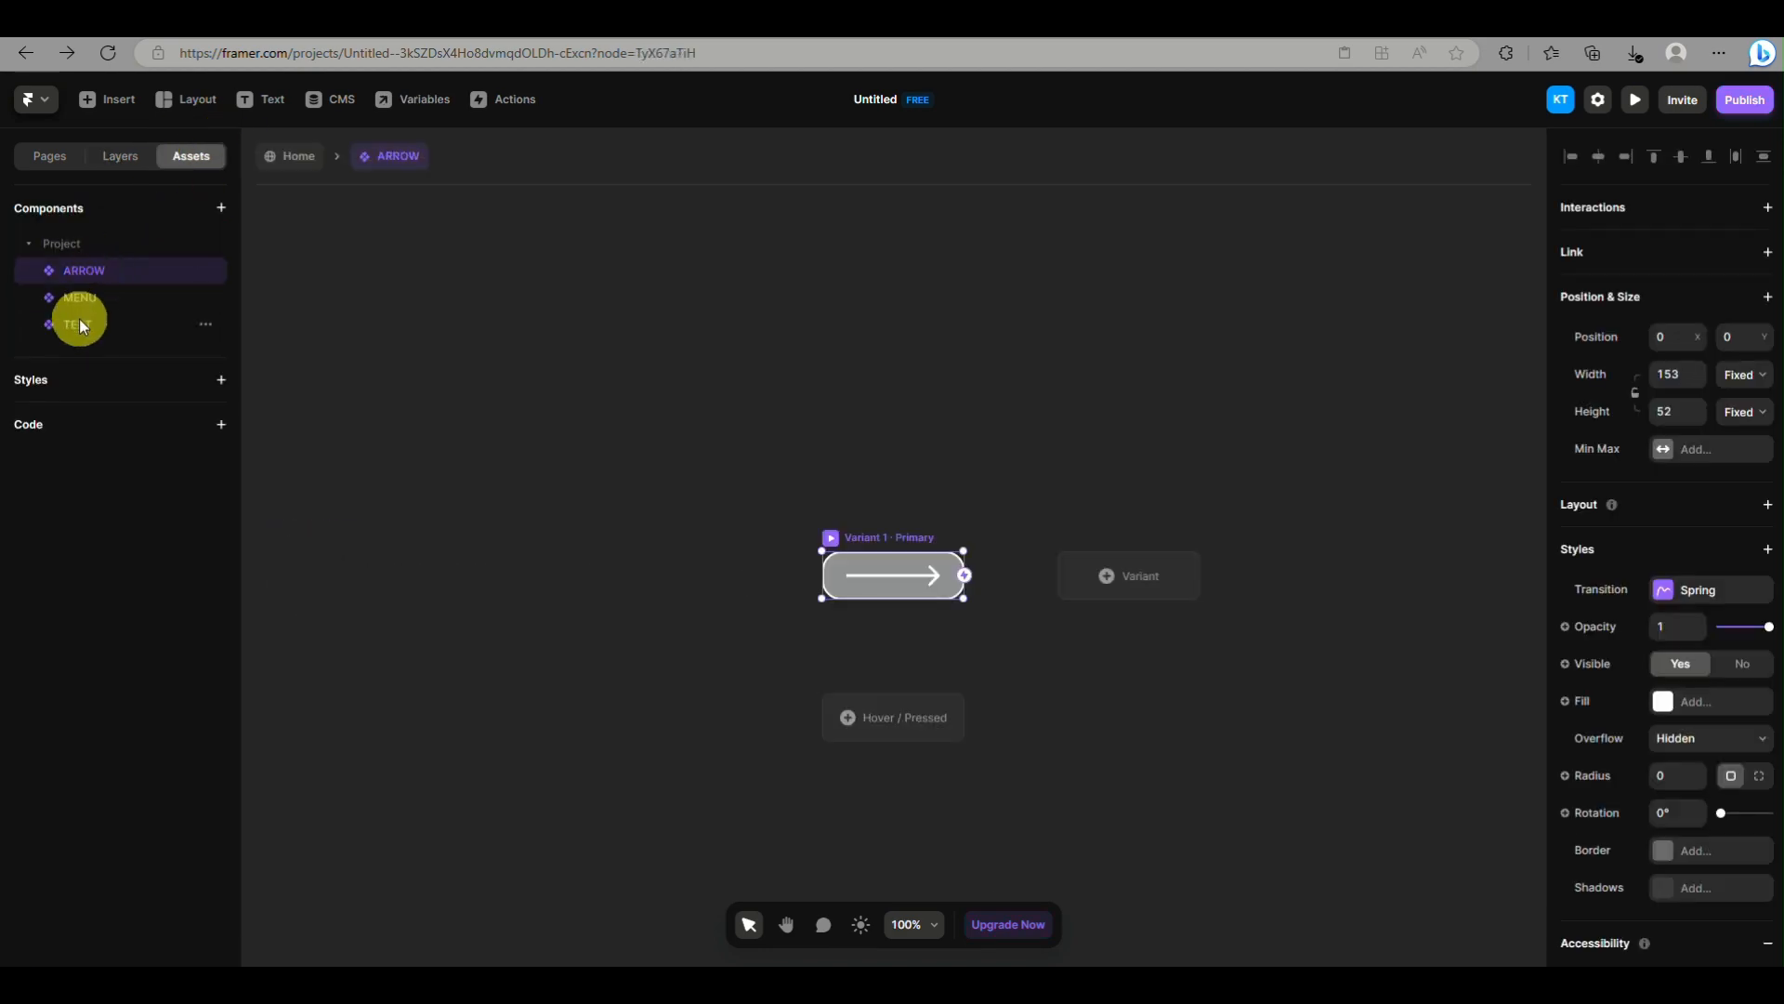
click(78, 324)
click(1710, 434)
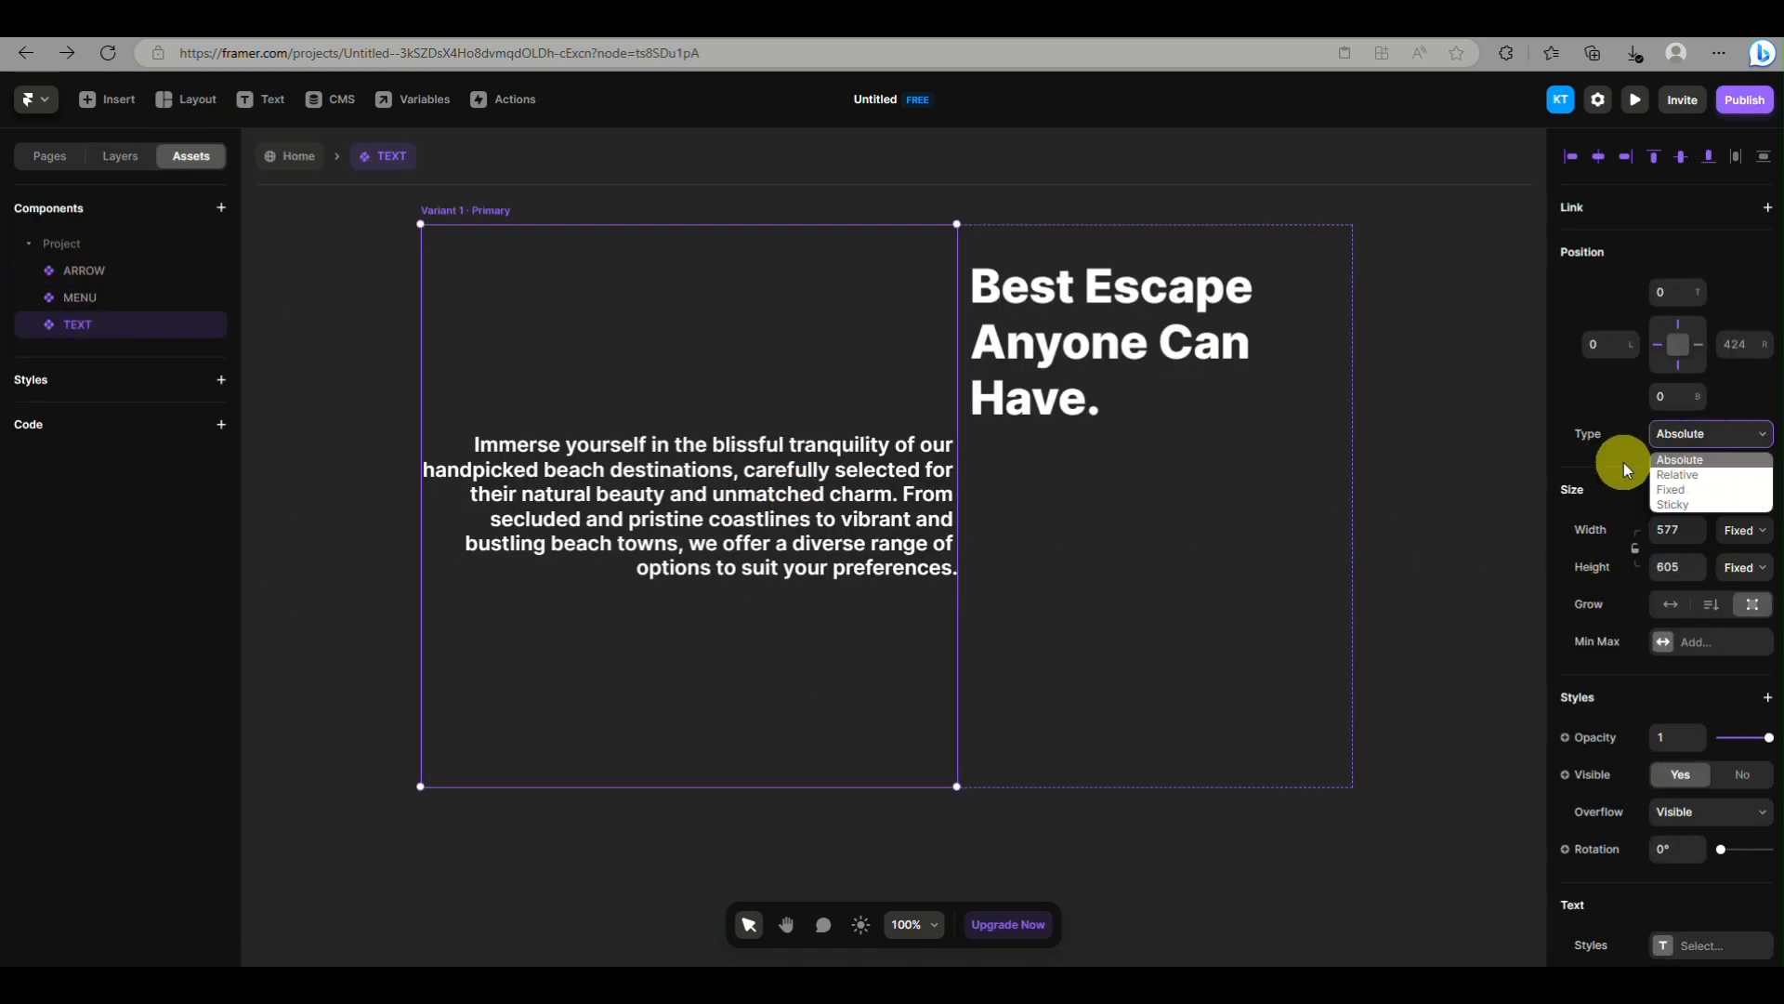
click(1744, 529)
click(1235, 398)
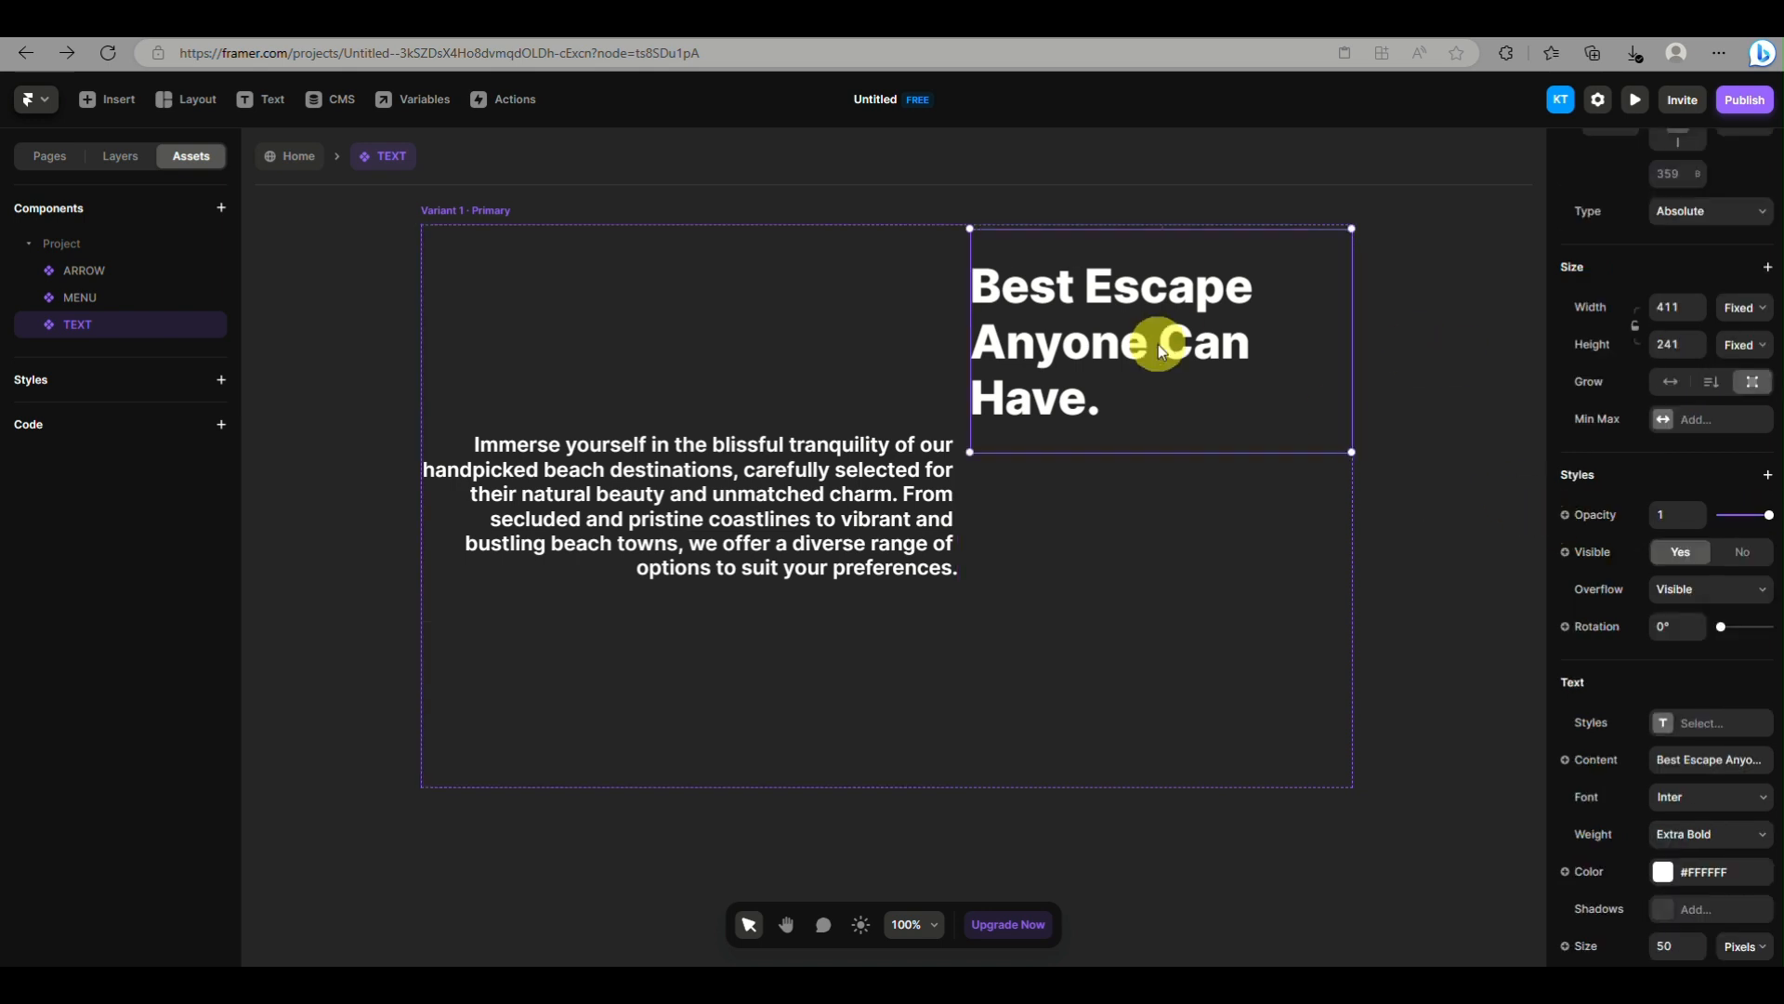
click(857, 485)
click(1082, 387)
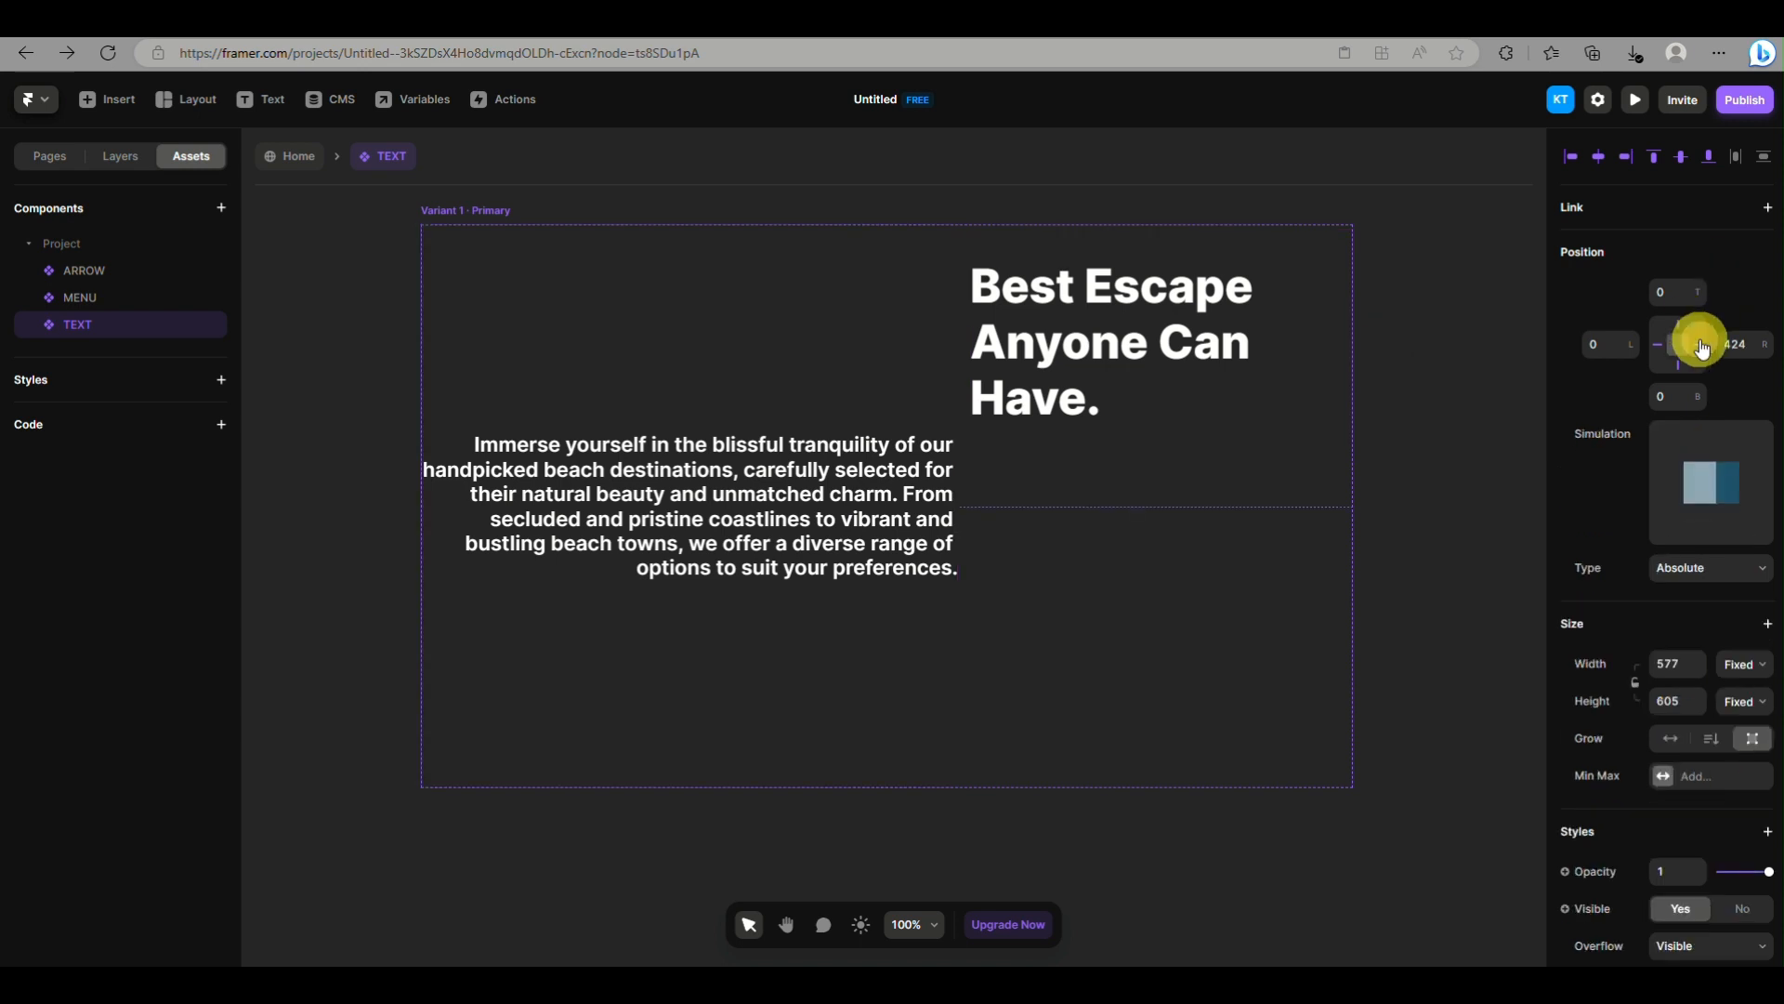
click(1165, 403)
mouse_move(1685, 354)
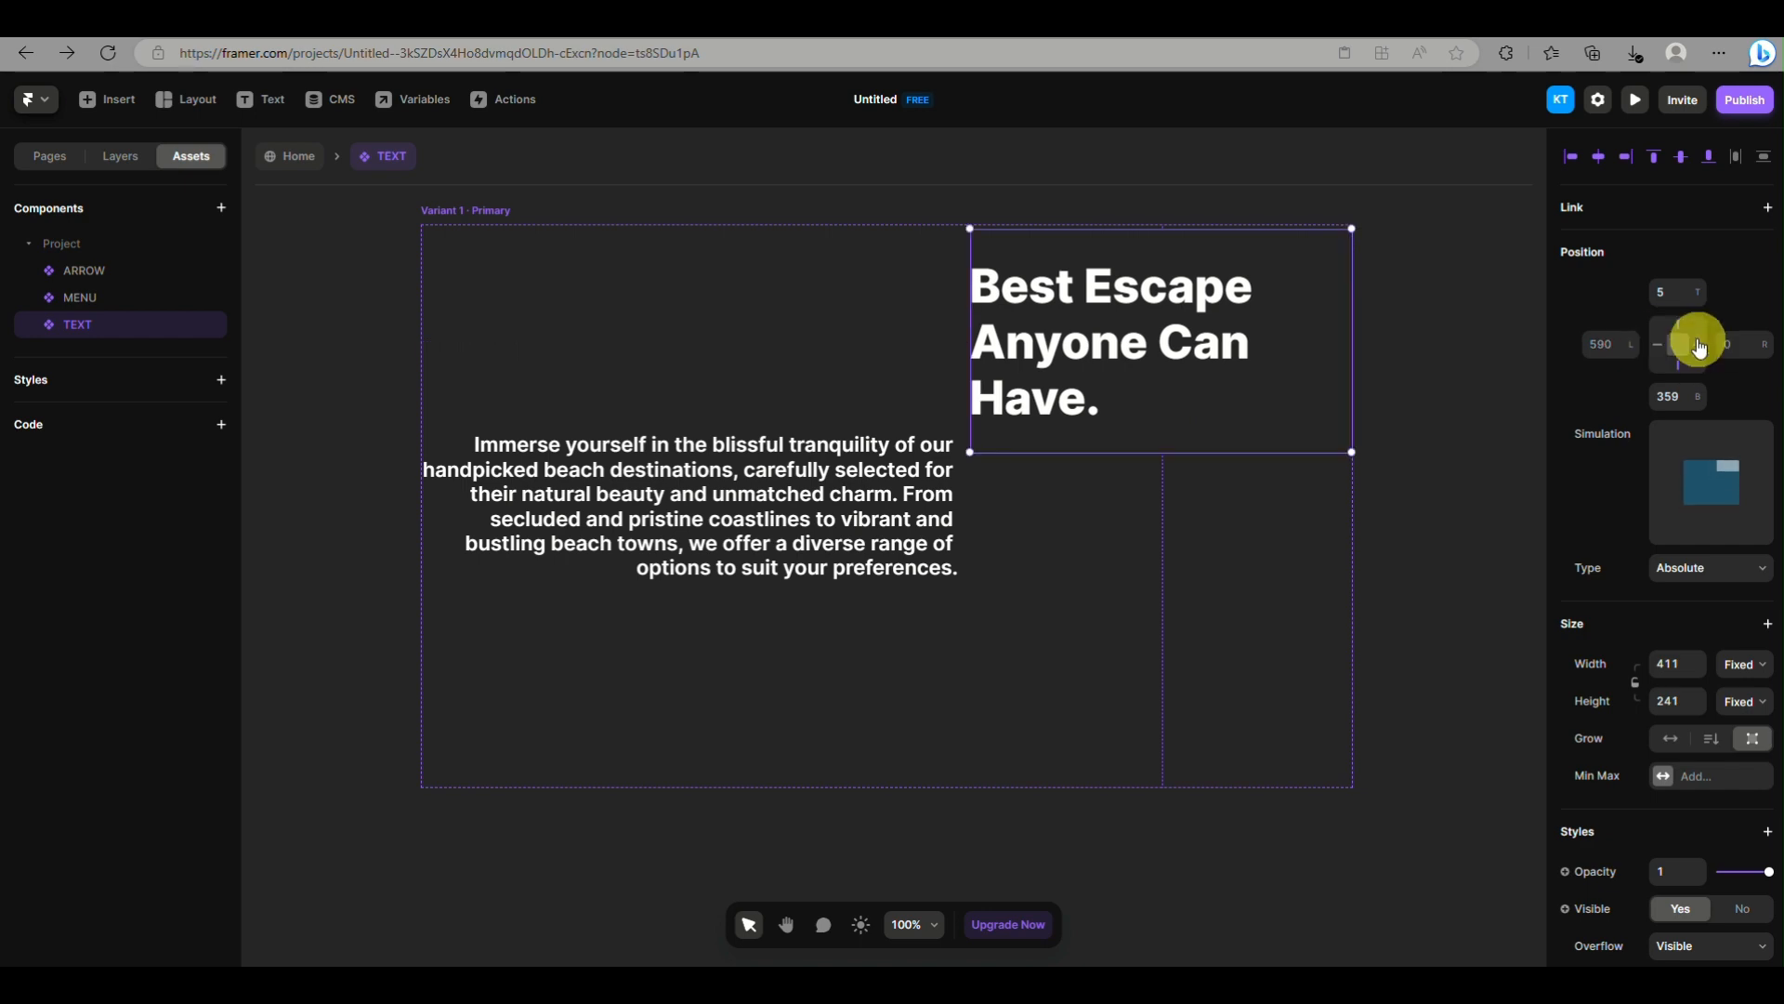
click(1485, 498)
Return to the Home page, widen the Desktop breakpoint and add a Tablet breakpoint
click(290, 156)
drag(875, 518, 1091, 522)
click(1075, 209)
click(1052, 239)
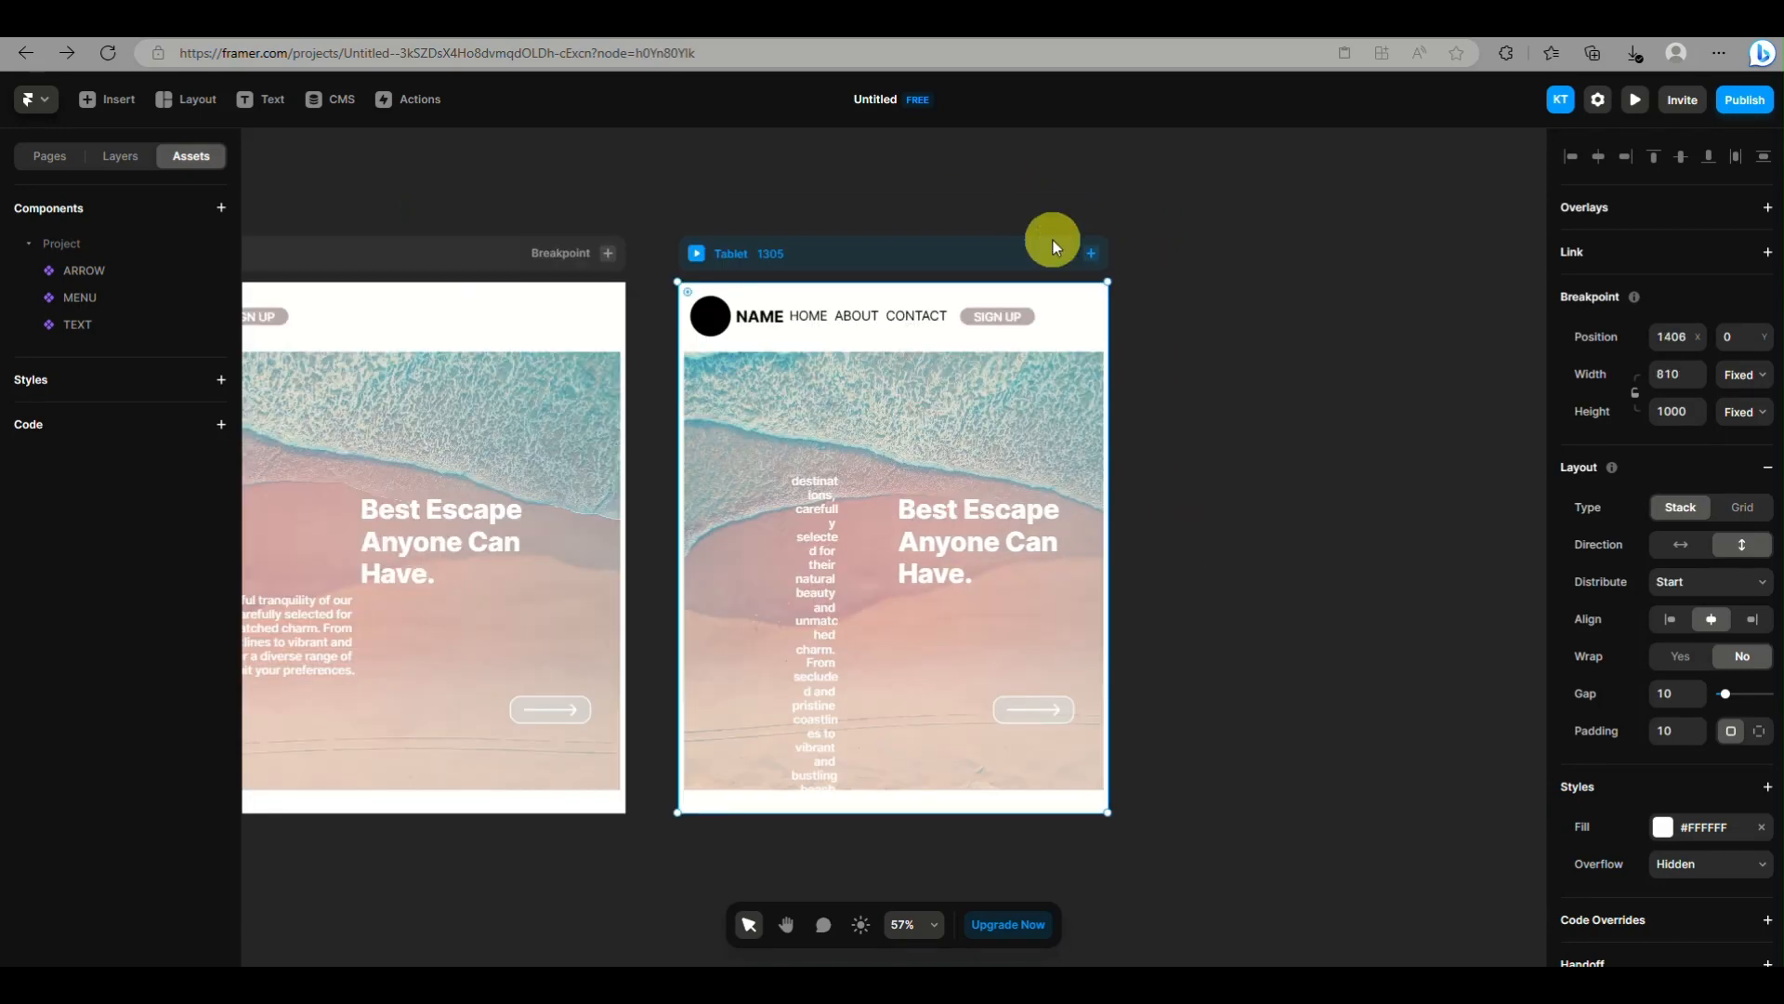
Enlarge the TEXT instance in the Tablet breakpoint and add a Phone breakpoint
click(799, 609)
drag(789, 784, 1087, 505)
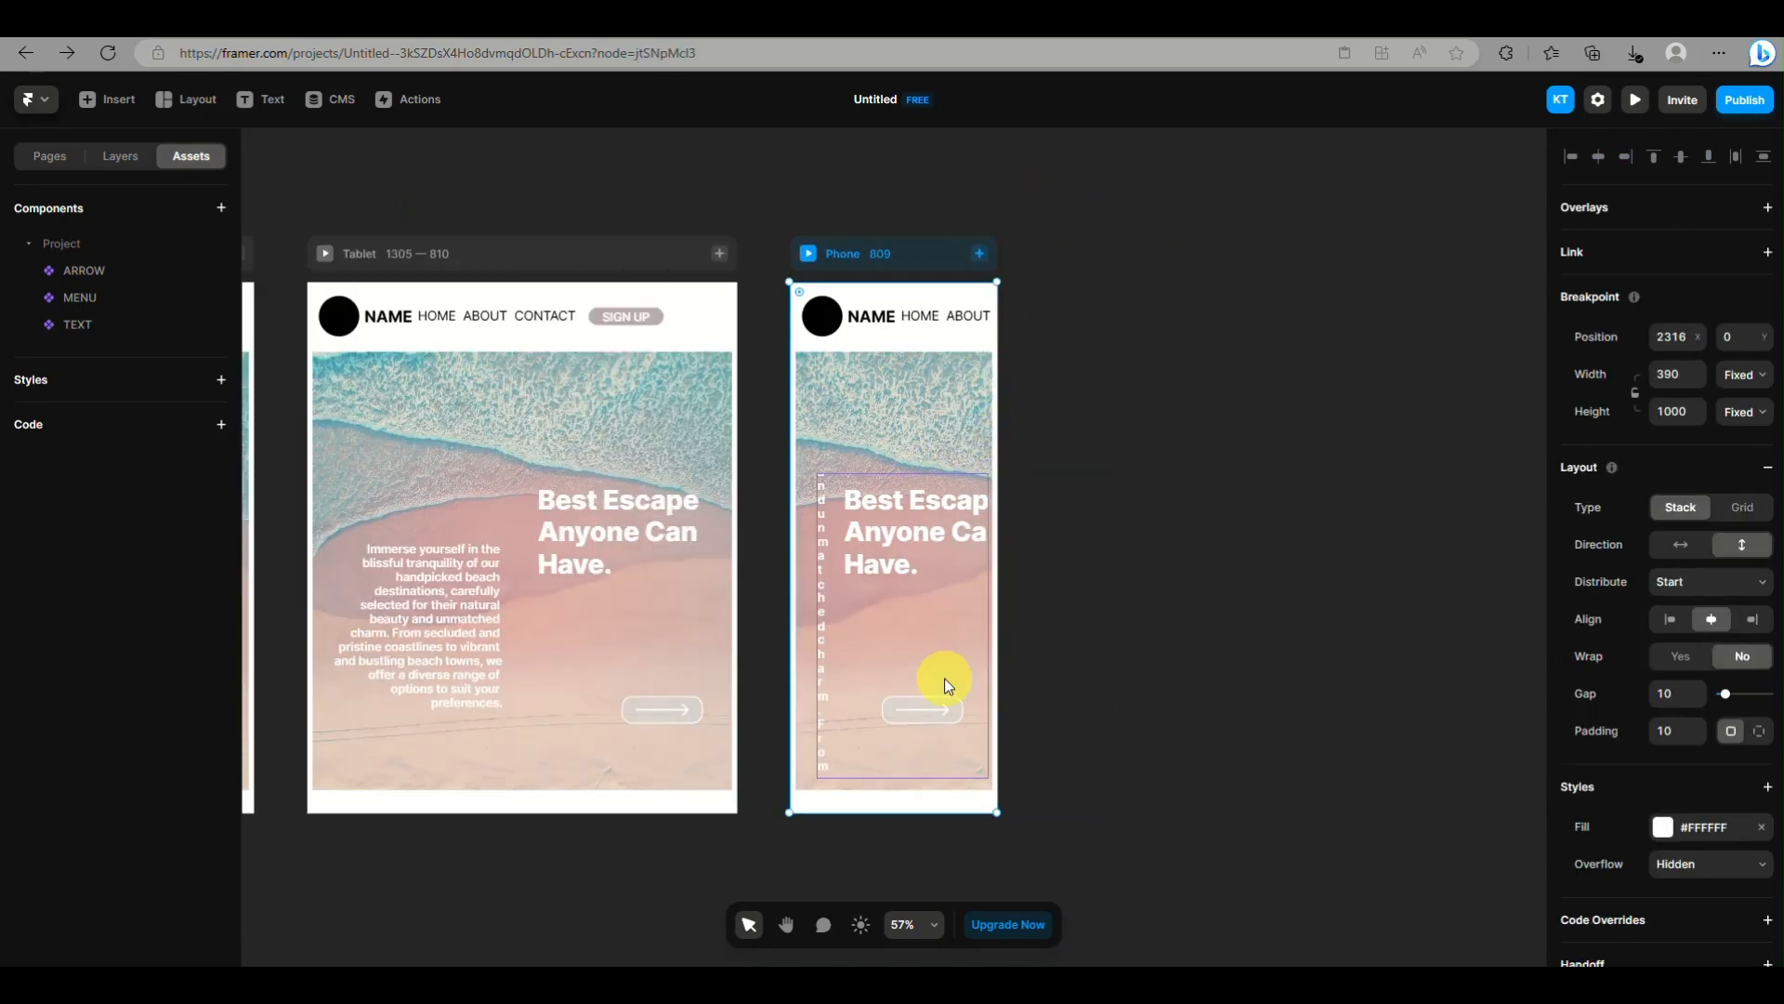
Open the TEXT component for editing and resize the paragraph's text box beneath the heading
click(944, 685)
click(120, 155)
click(191, 155)
click(77, 324)
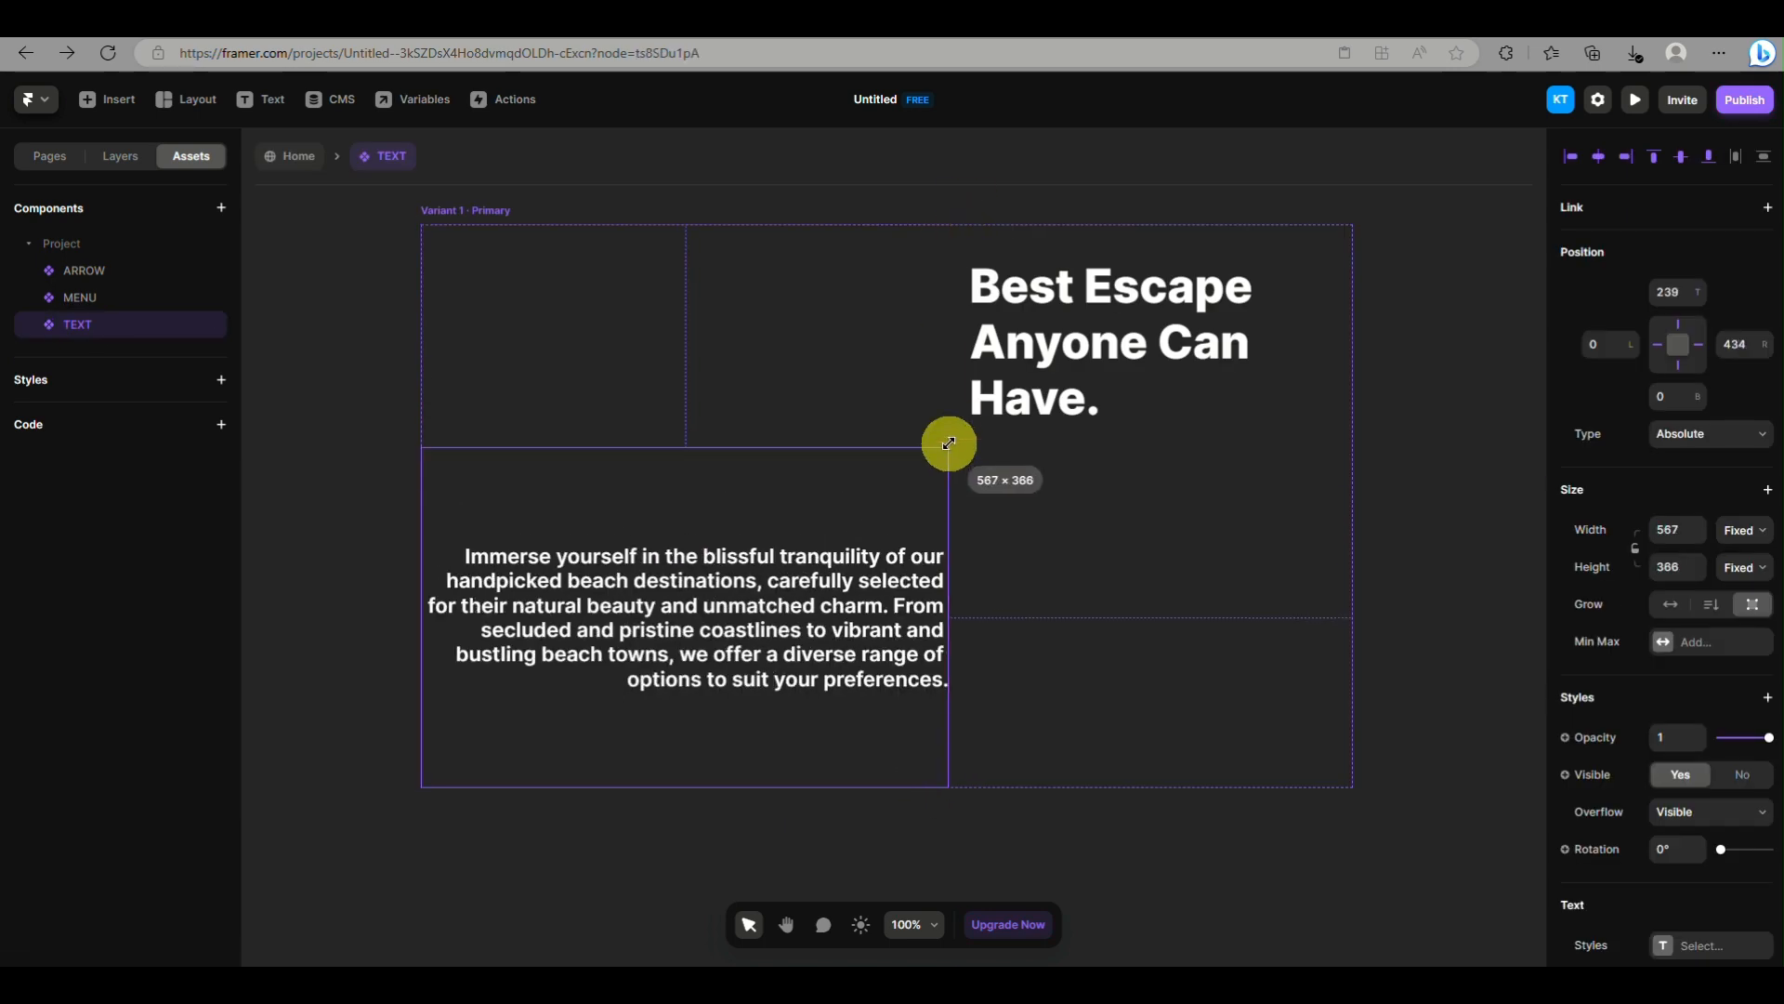
drag(948, 442, 1068, 437)
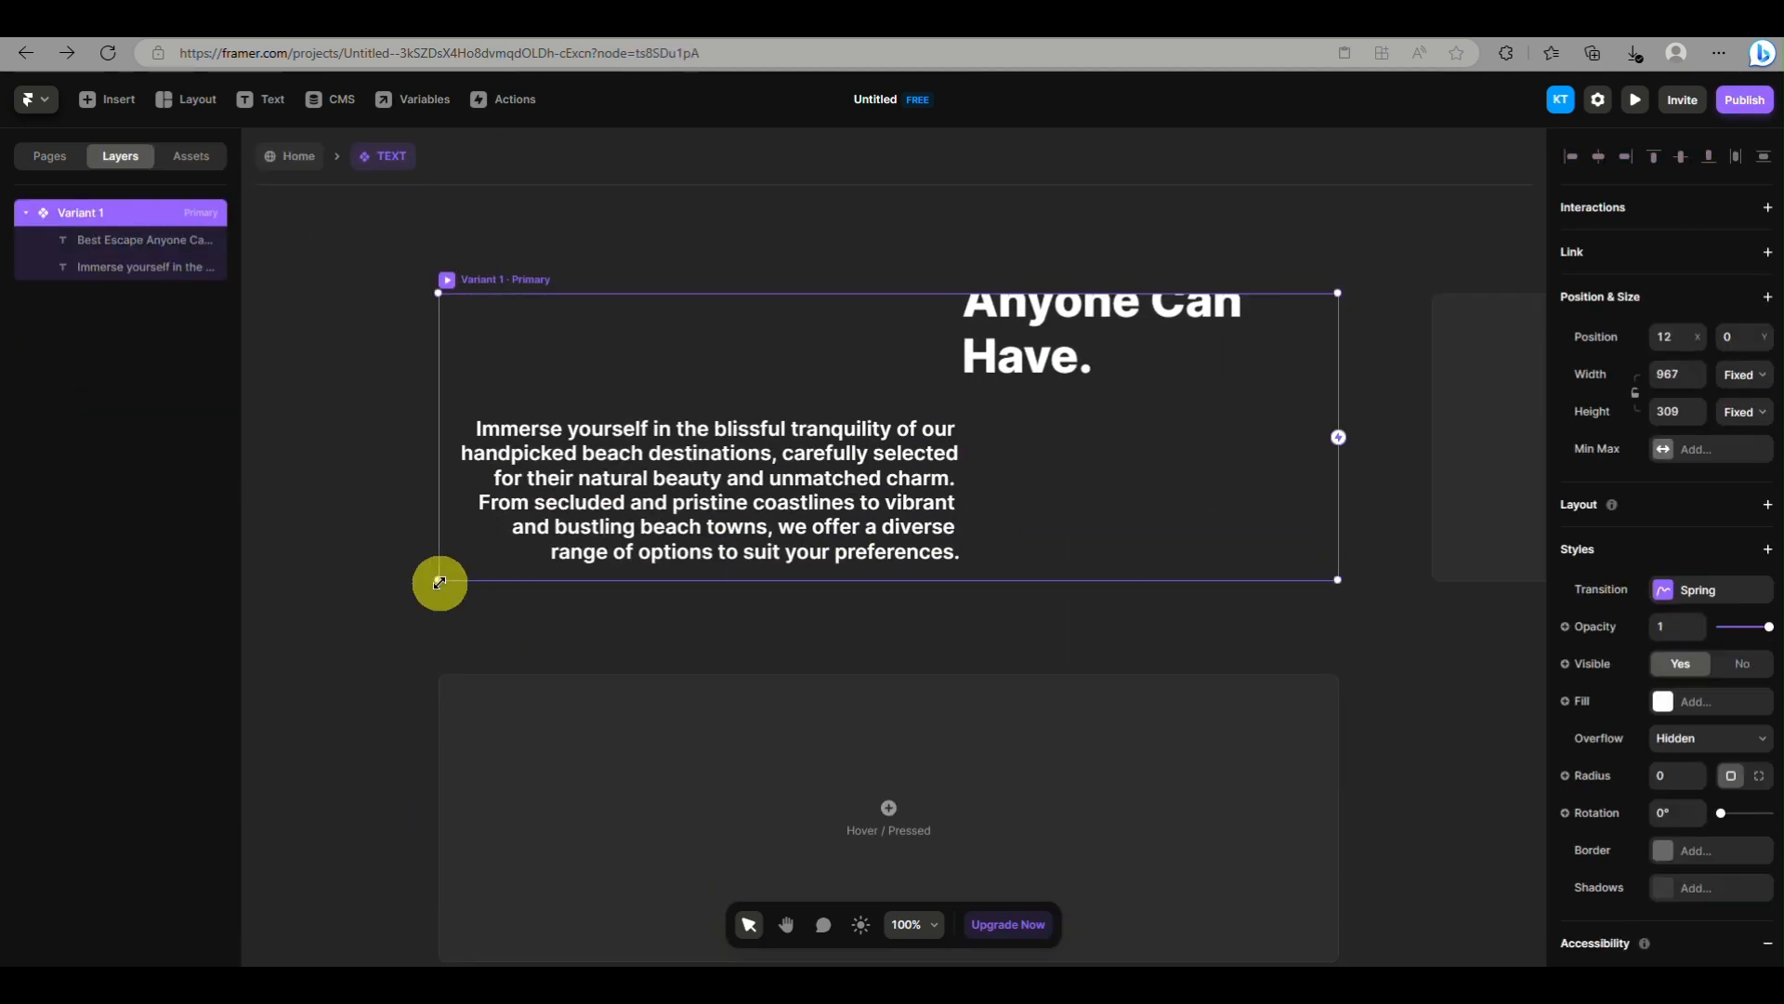
Shorten Variant 1, reposition the heading, and place the paragraph about 37 from the left and 198 from the top
click(1038, 386)
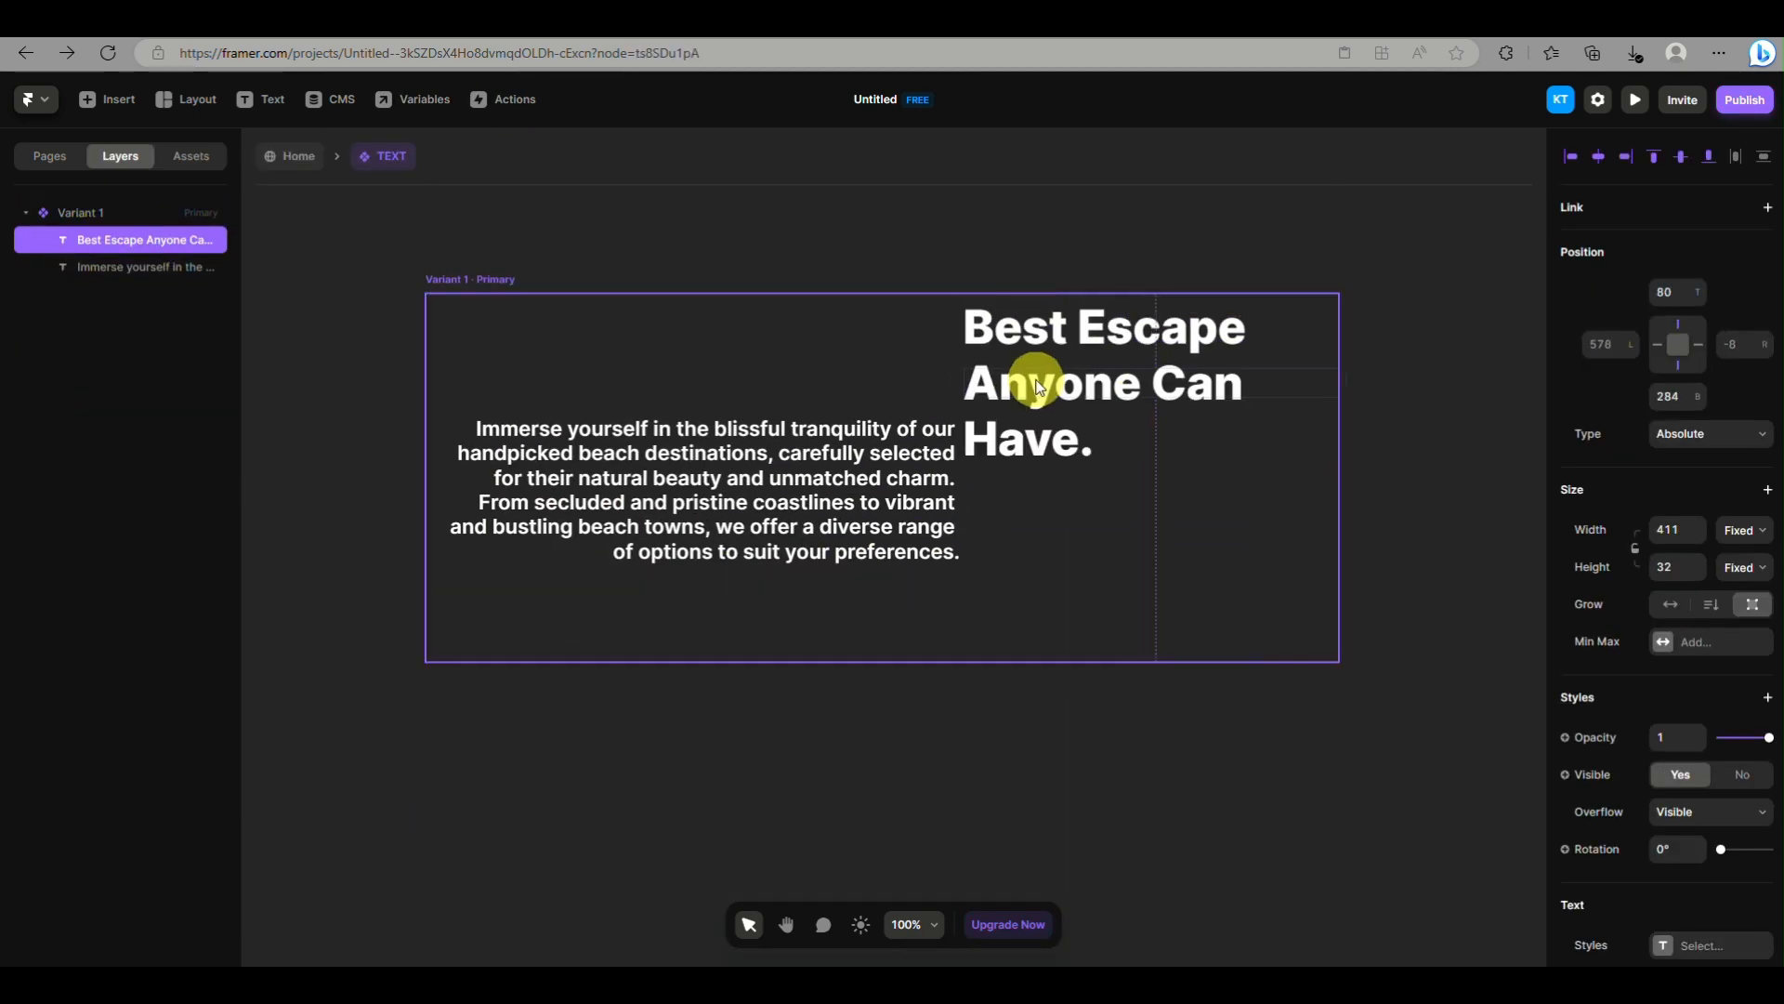
drag(1037, 386, 1252, 377)
click(785, 521)
click(716, 536)
drag(717, 536, 877, 594)
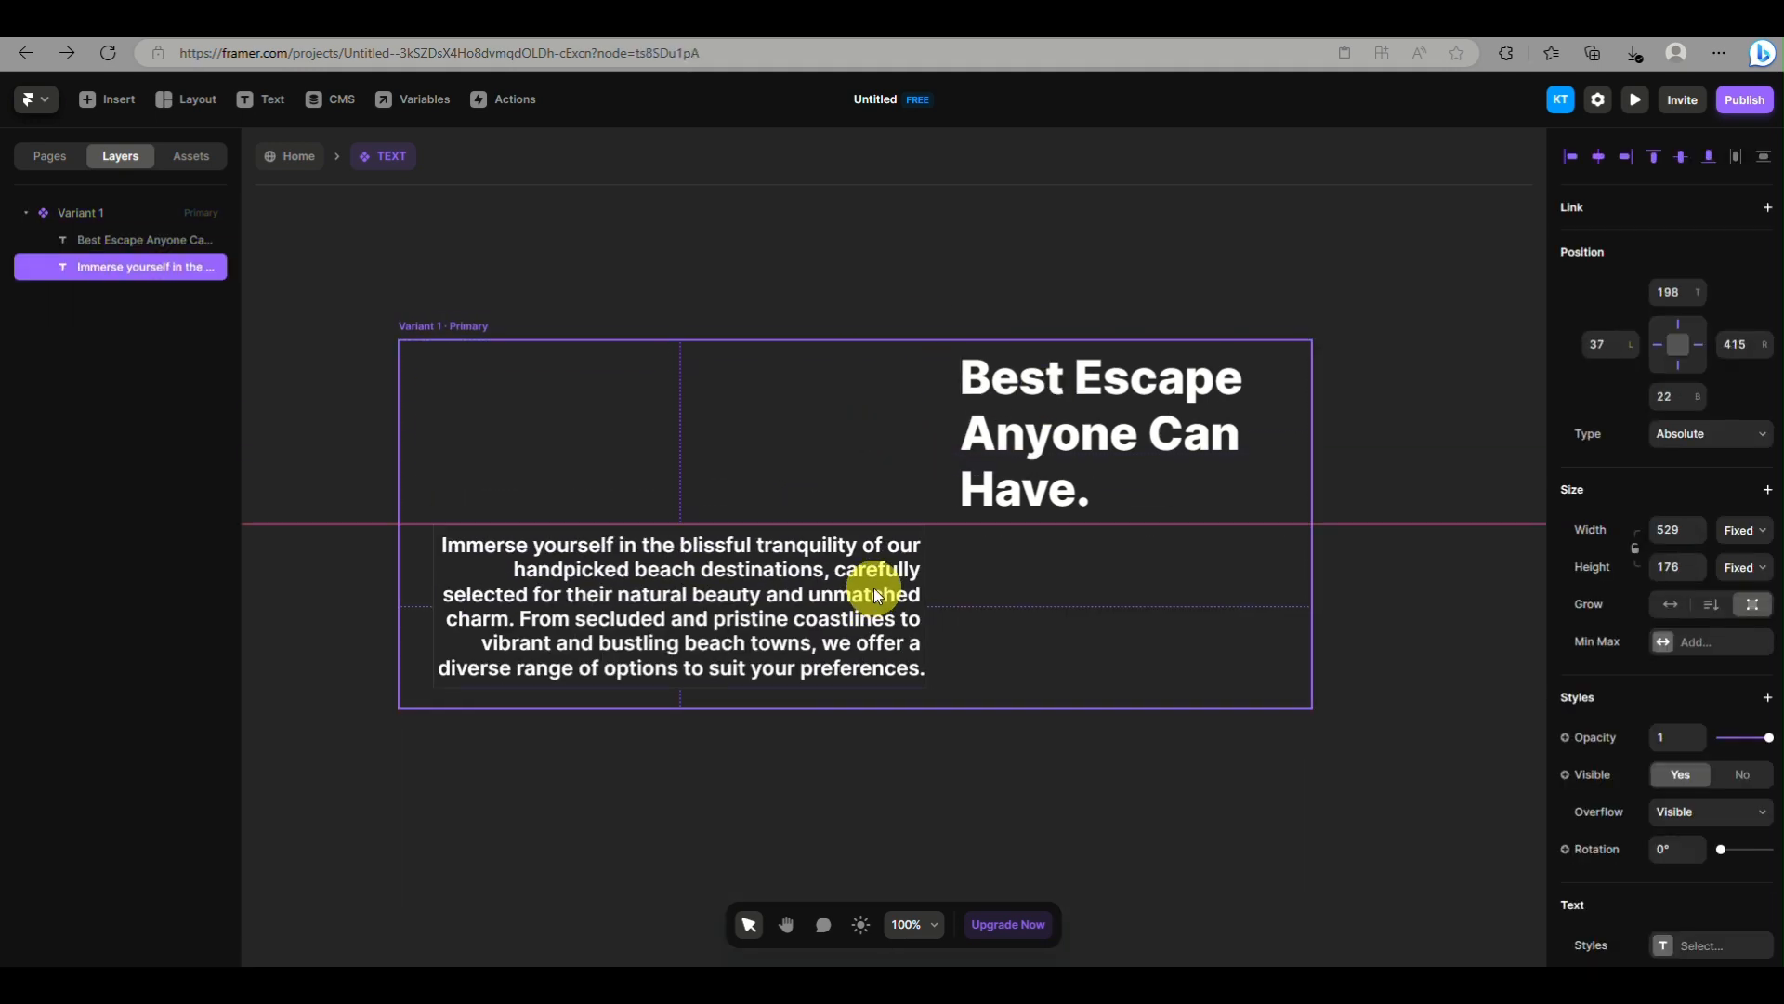
Back on the Home page, release the Phone TEXT instance's bottom and right pins and set its width and height to Fit Content
click(290, 156)
drag(988, 799, 987, 677)
click(1677, 365)
click(1699, 345)
click(1745, 530)
click(1747, 606)
click(1745, 567)
click(1754, 643)
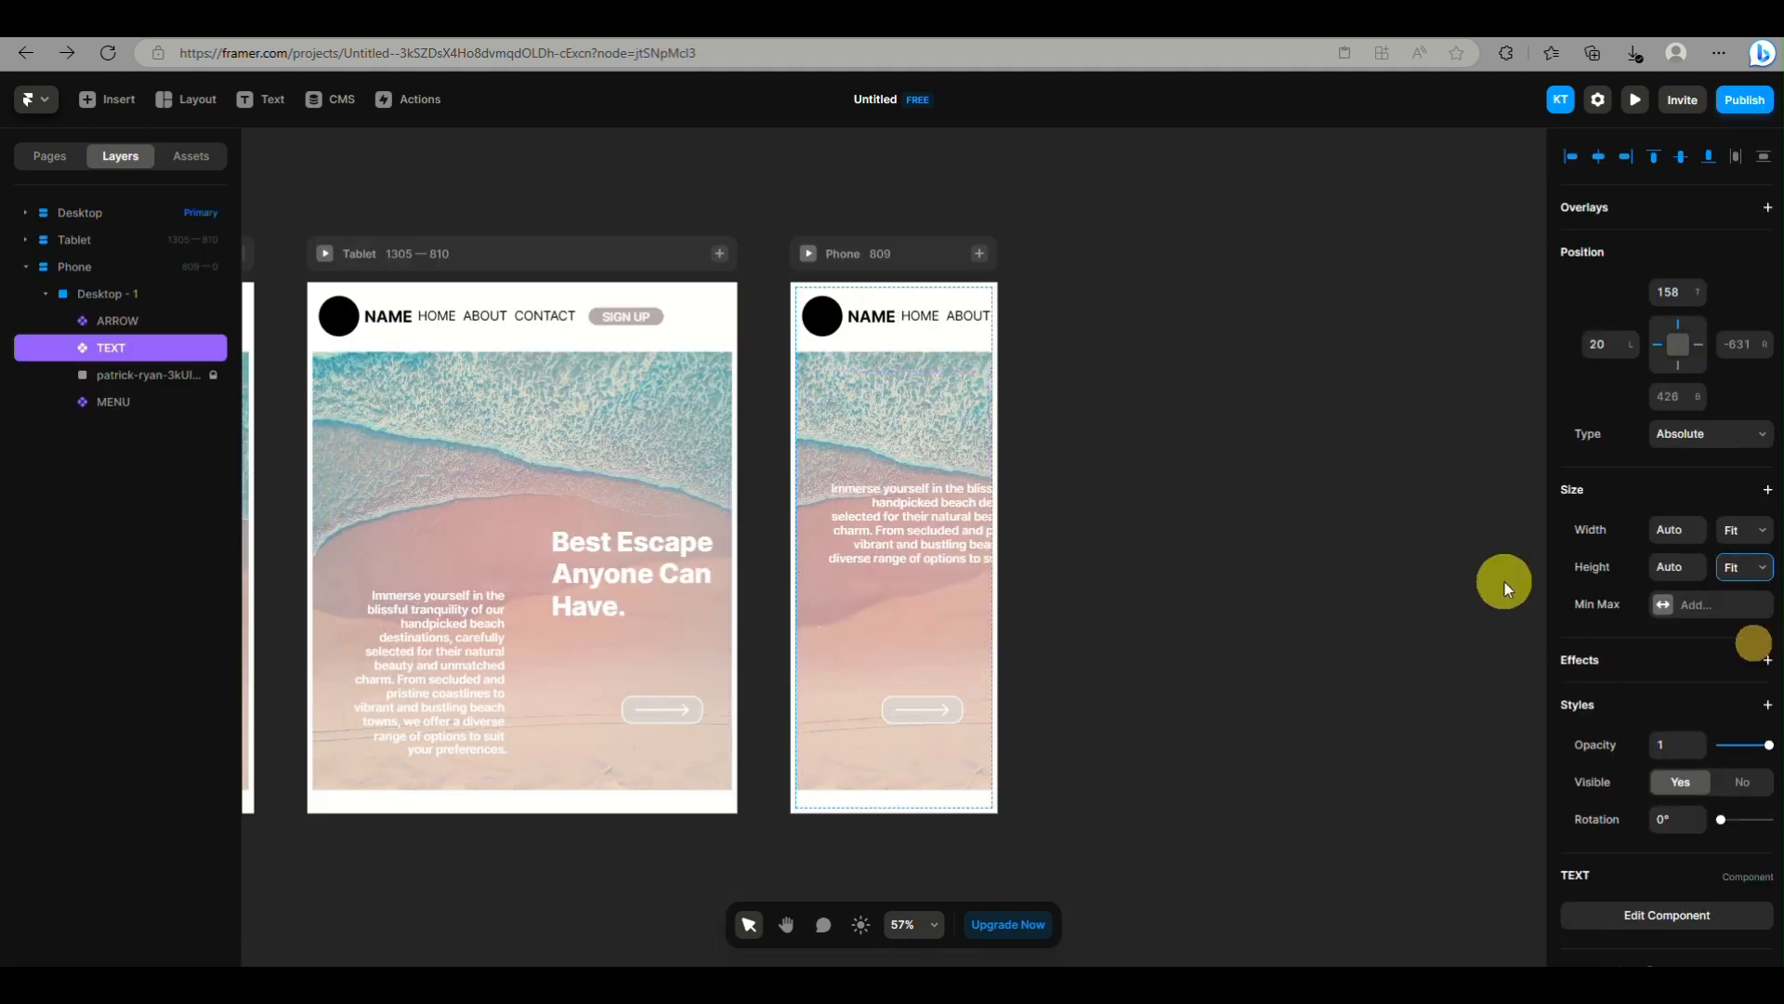
Resize the TEXT instance in the Phone breakpoint to about 759 by 519
drag(1326, 582, 1199, 641)
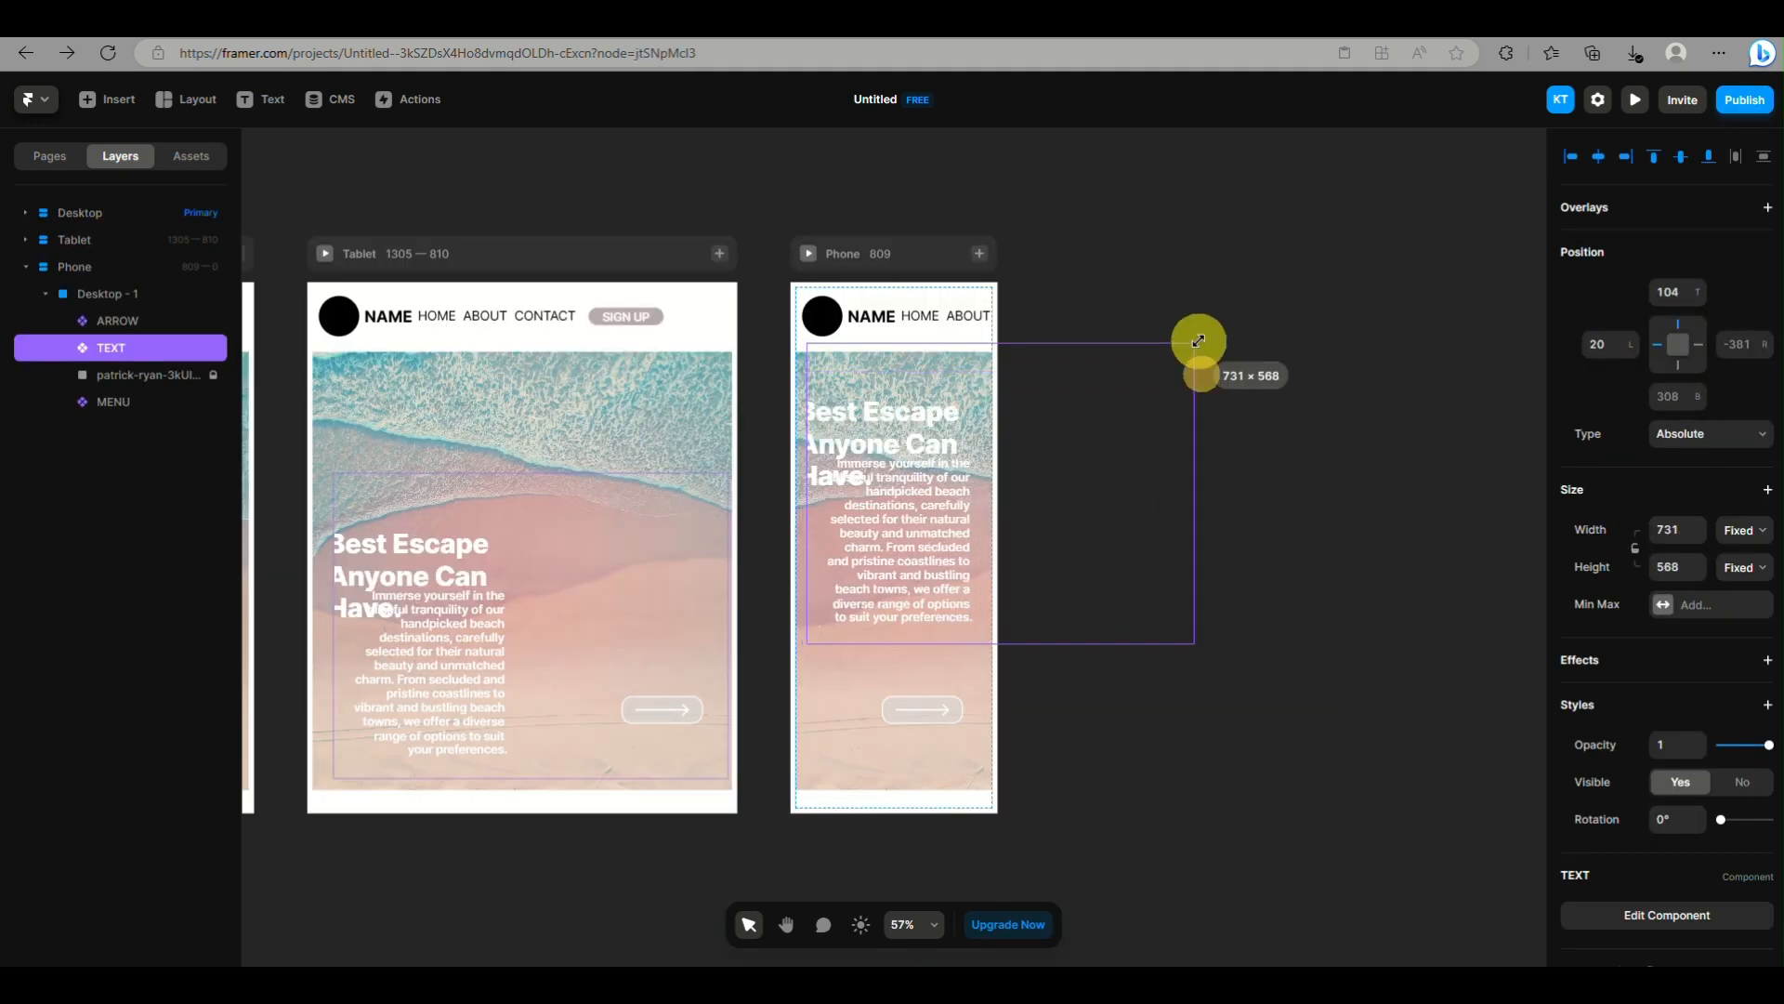
scroll(495, 476, left, 5)
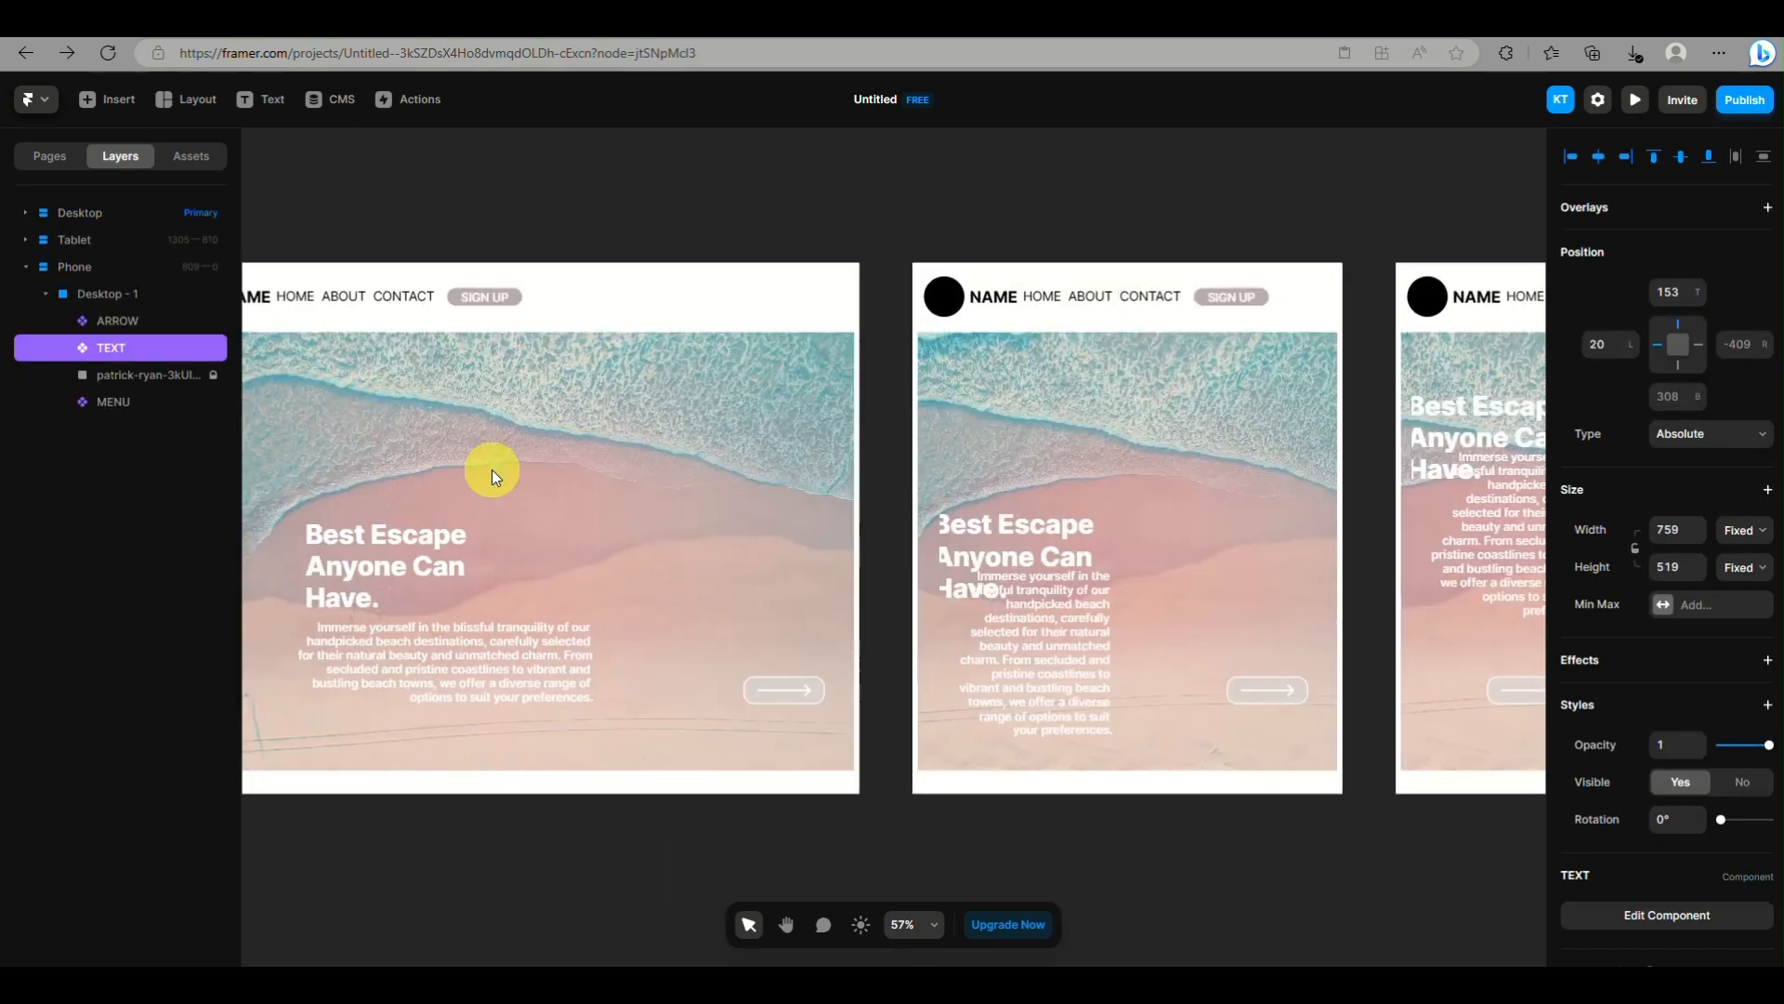
Open the TEXT component, resize Variant 1's frame, and widen the text boxes of the paragraph and the heading
double_click(464, 576)
drag(1348, 756, 1311, 803)
click(743, 651)
drag(924, 576, 1288, 660)
click(617, 518)
drag(821, 394, 1252, 425)
Place the paragraph near the lower edge of Variant 1 and resize the variant's frame to about 983 by 415
drag(1022, 711, 1022, 529)
click(1302, 795)
drag(1311, 804, 1330, 784)
click(956, 525)
drag(956, 525, 956, 710)
drag(1330, 784, 1352, 777)
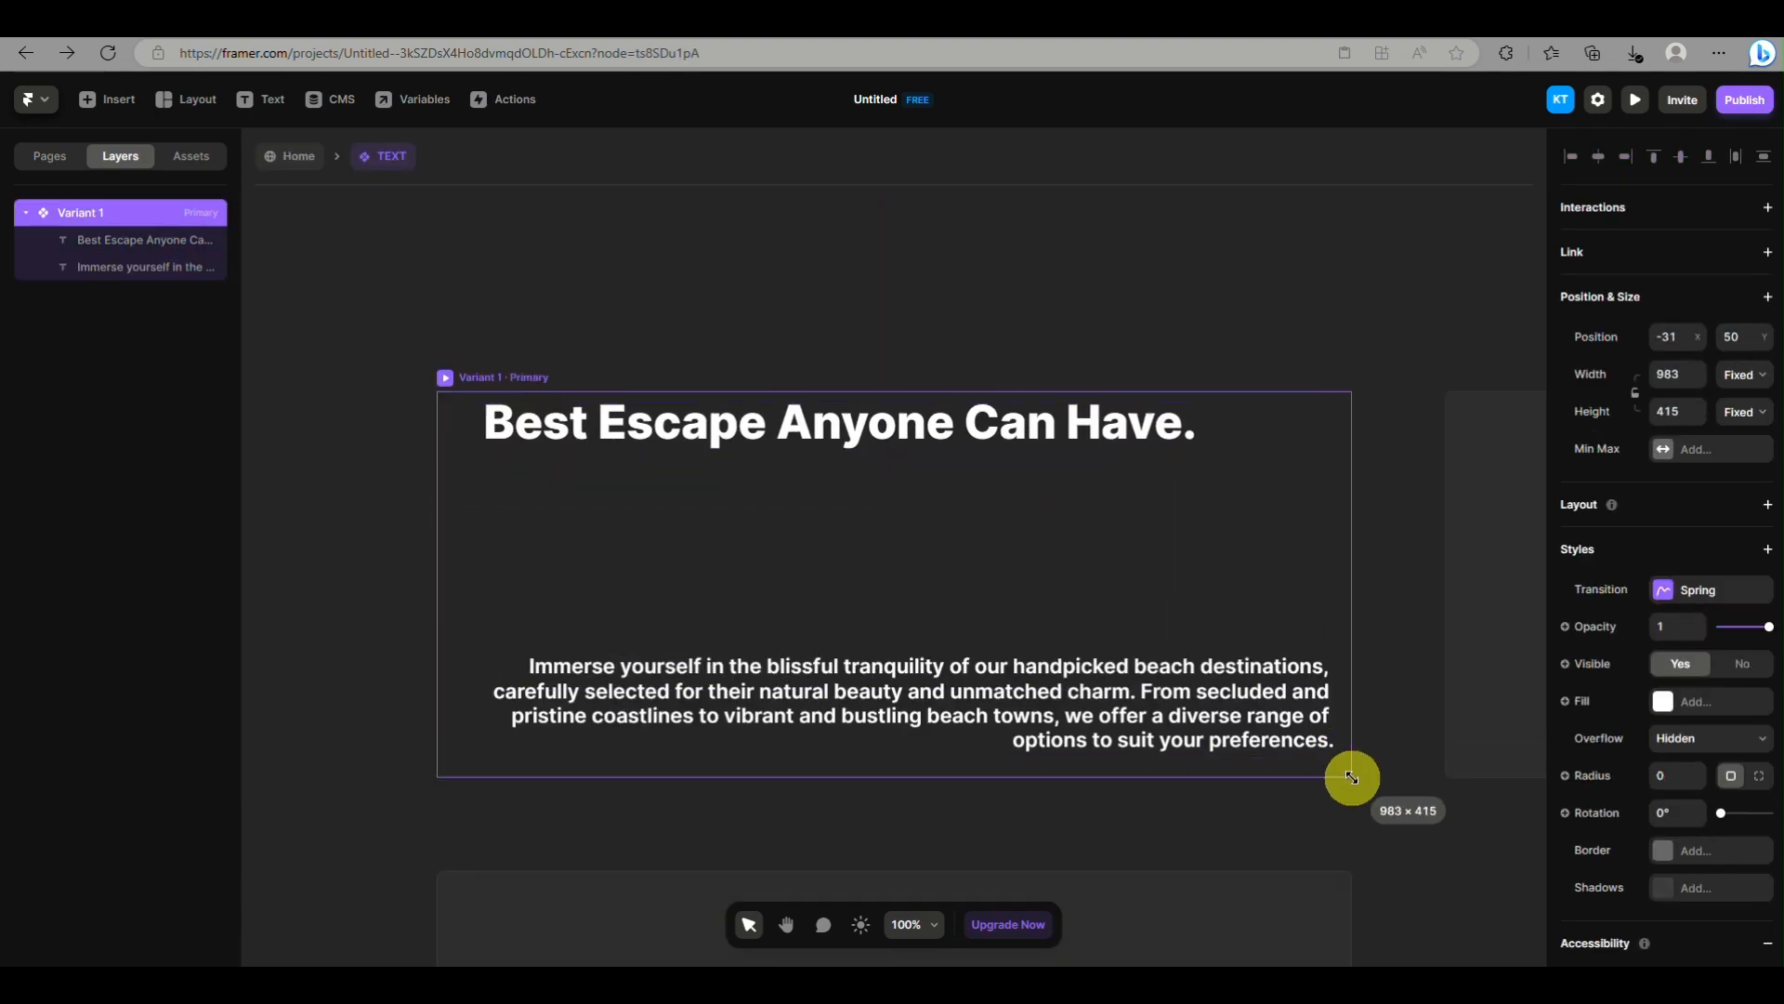
Nudge the paragraph slightly up and the heading slightly down inside Variant 1 of the TEXT component
drag(956, 704, 956, 691)
click(1354, 771)
drag(839, 422, 839, 434)
click(1354, 779)
double_click(1354, 808)
On the Home page, shorten the Desktop TEXT instance to about 1007 by 232 and reduce the Tablet and Phone TEXT instances as well
scroll(750, 634, left, 3)
click(750, 634)
drag(738, 773, 738, 577)
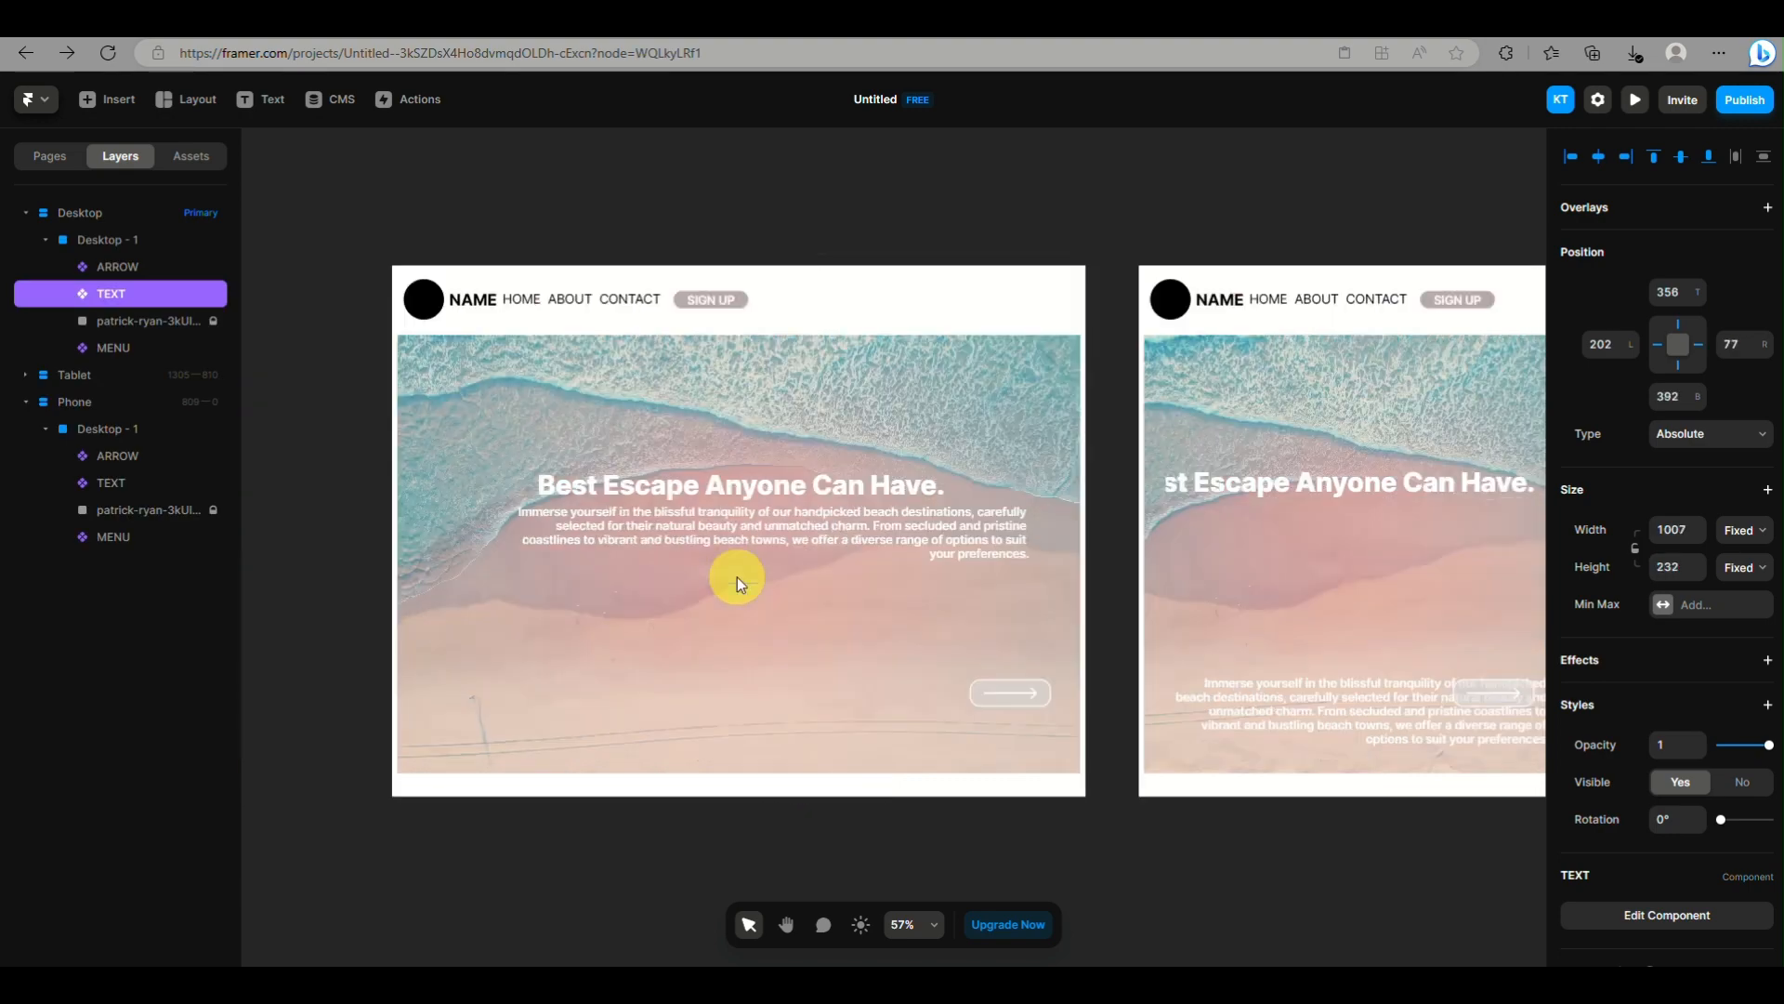
click(1292, 525)
drag(1459, 760, 1438, 589)
scroll(1301, 585, right, 5)
click(1162, 520)
drag(1257, 664, 1246, 629)
Open the TEXT component and pin the heading of Variant 1 at 21 from the top edge
double_click(1152, 562)
click(1089, 573)
click(1050, 437)
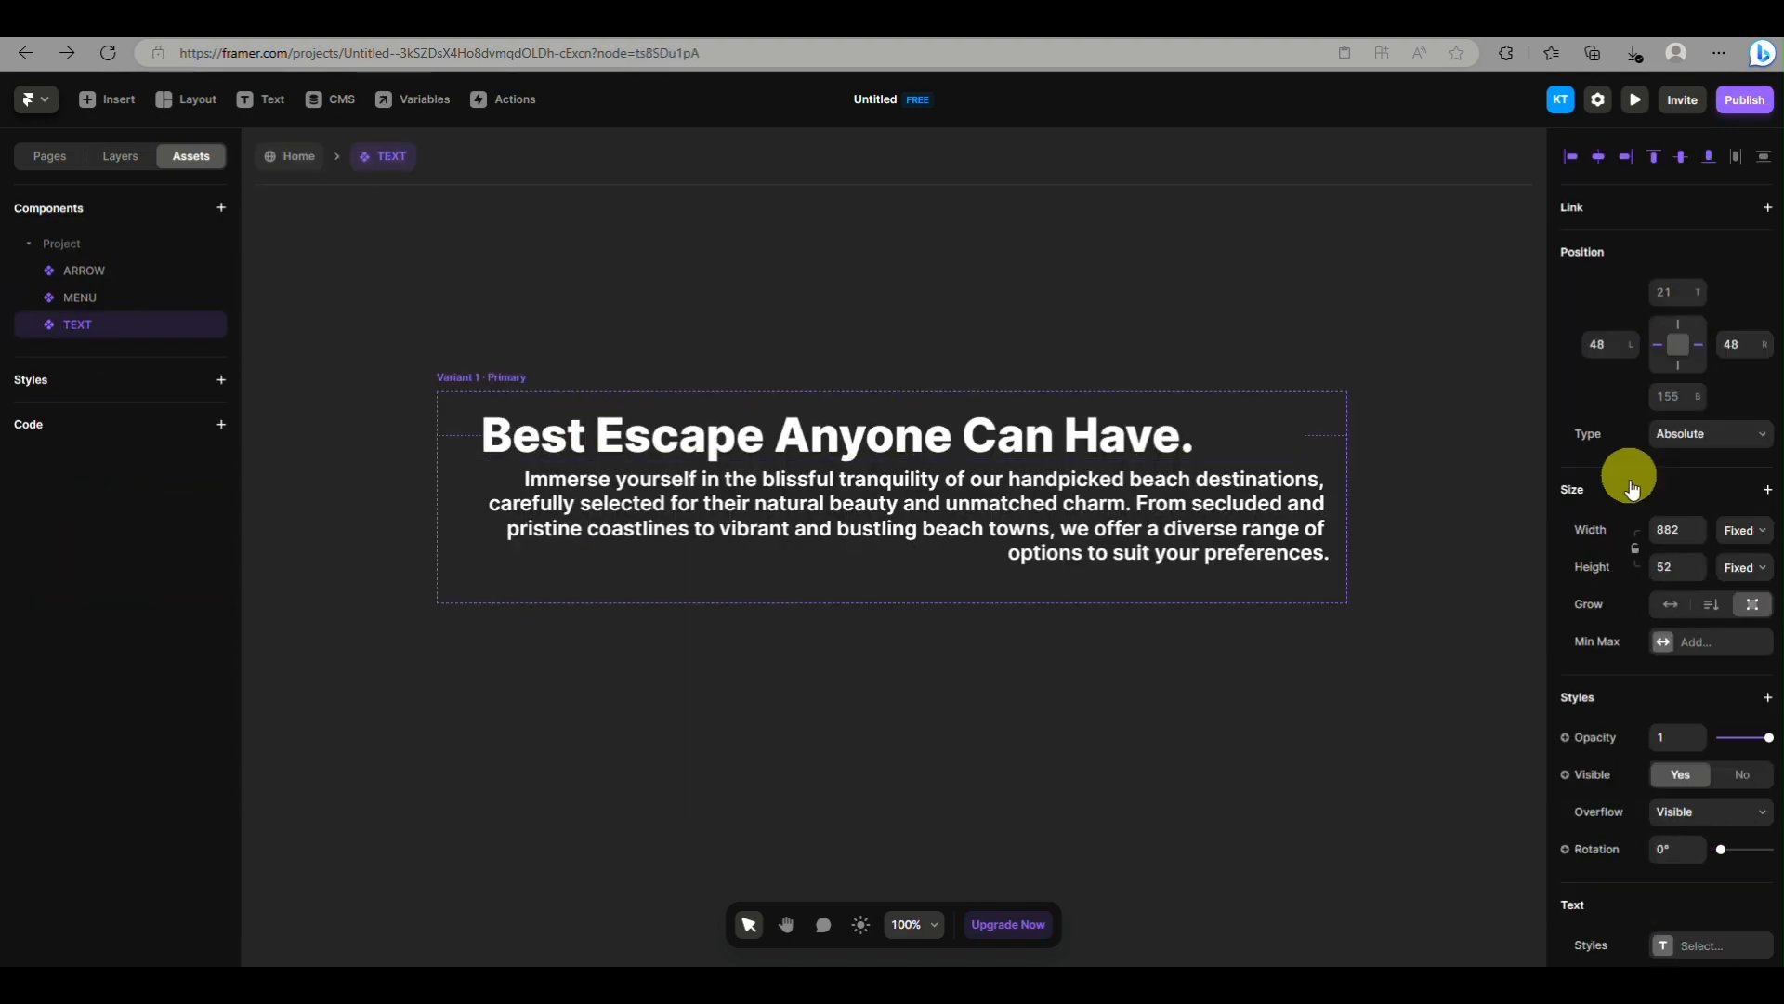
mouse_move(1692, 326)
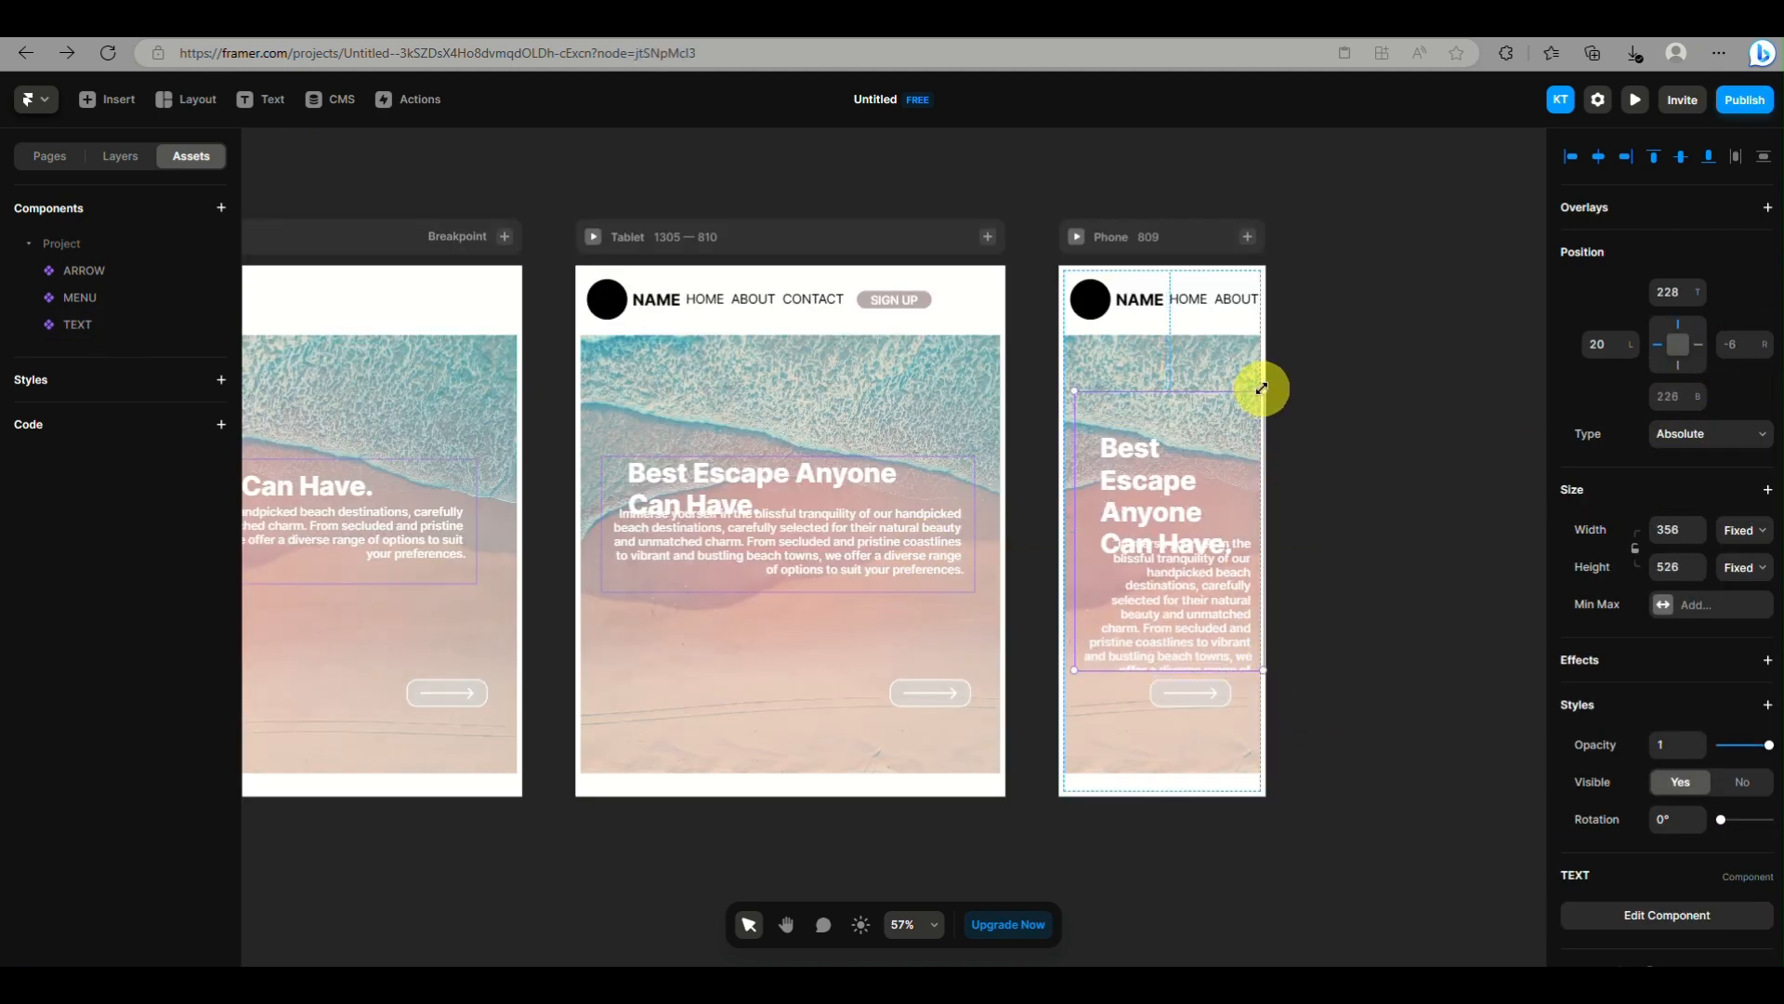
drag(1069, 381, 1055, 314)
click(969, 460)
drag(969, 460, 986, 404)
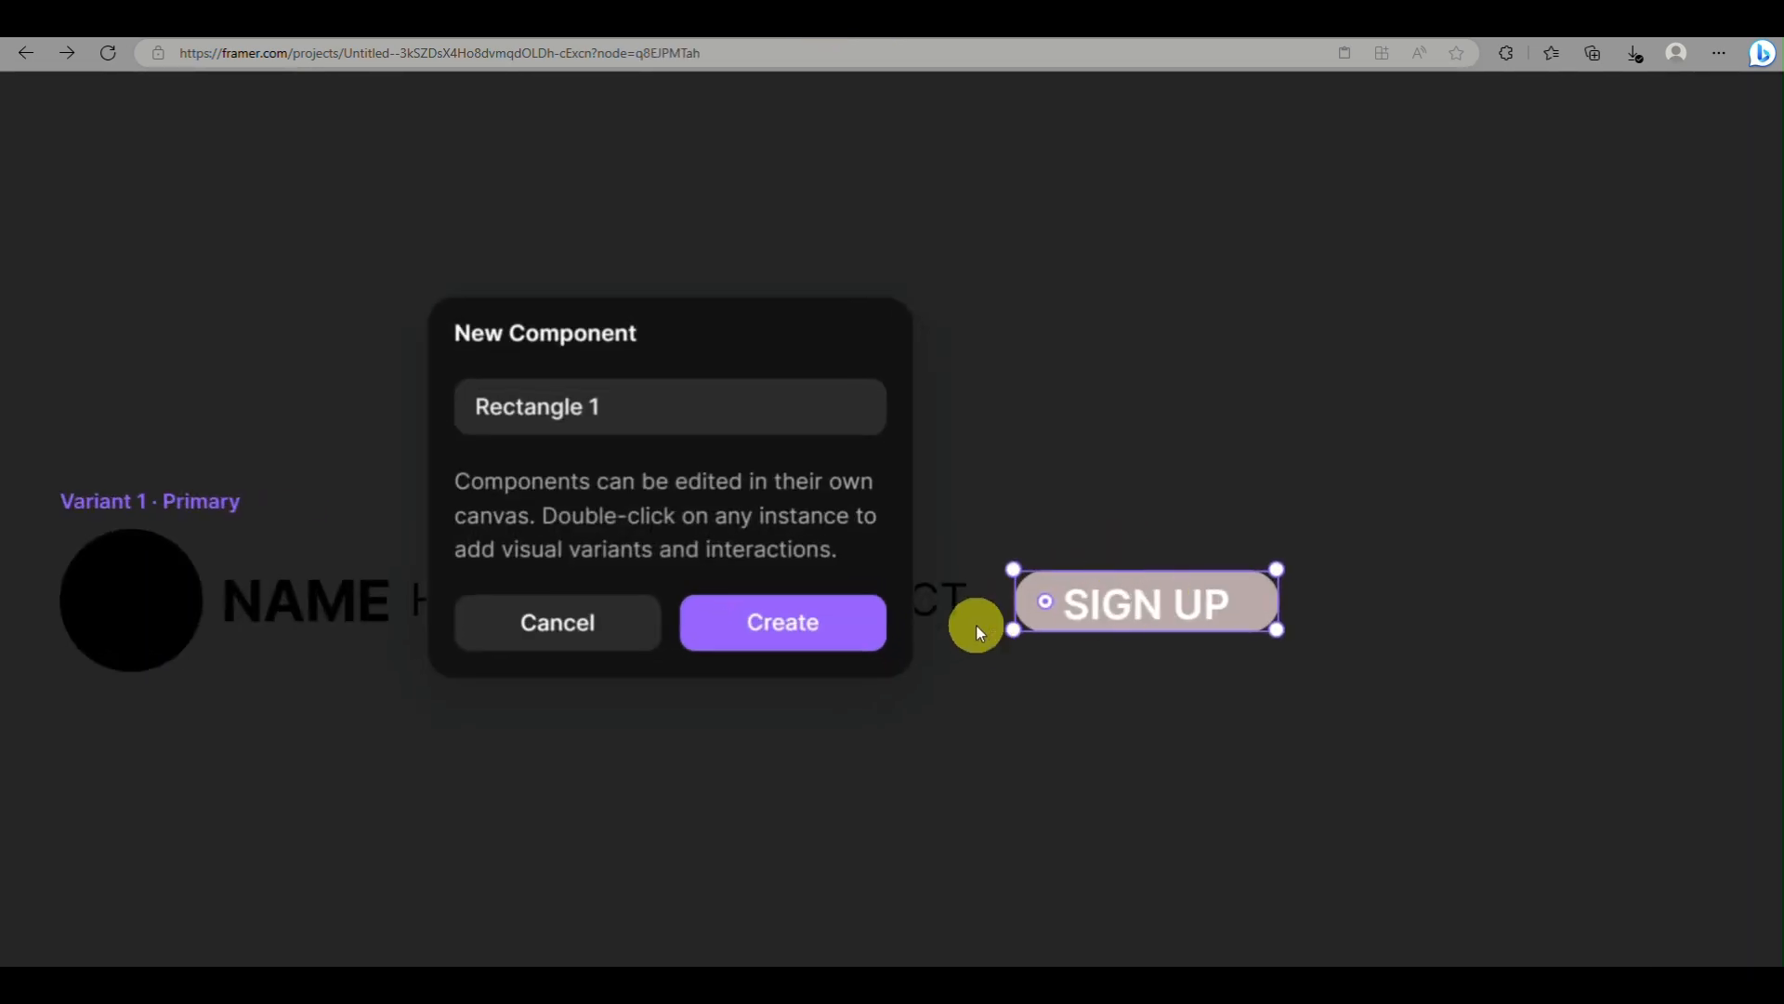
click(632, 407)
click(753, 603)
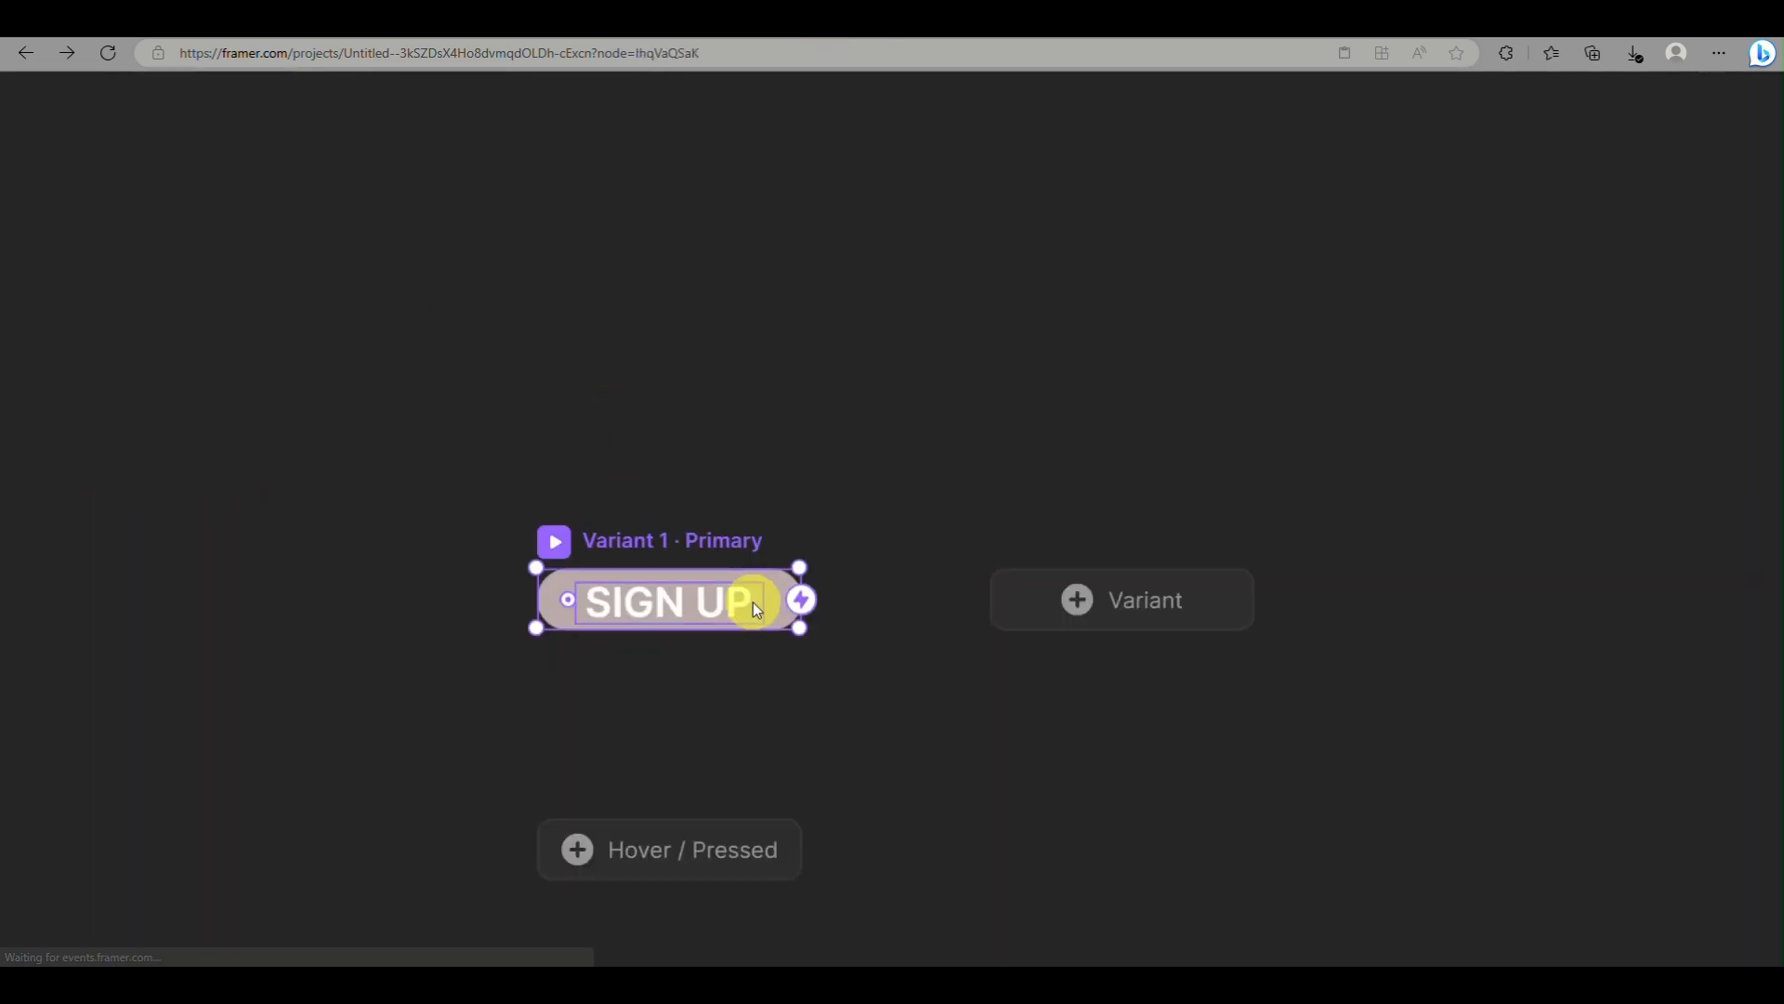
scroll(650, 739, down, 3)
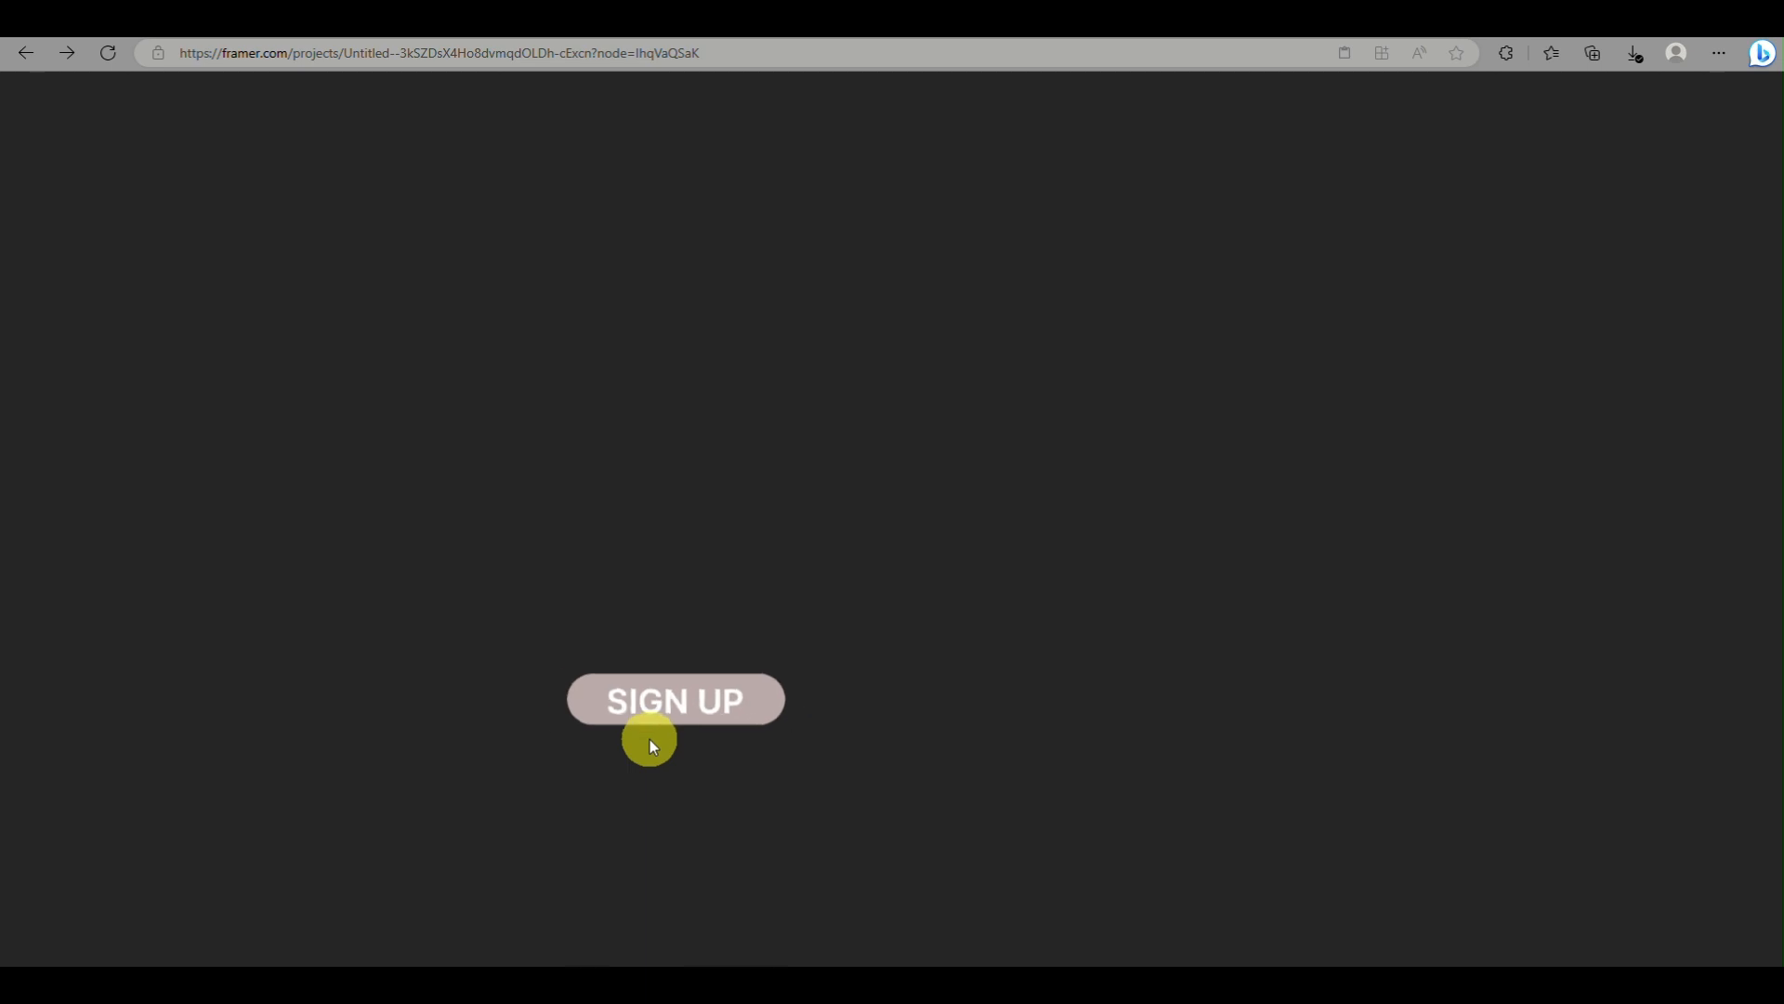
scroll(656, 713, down, 3)
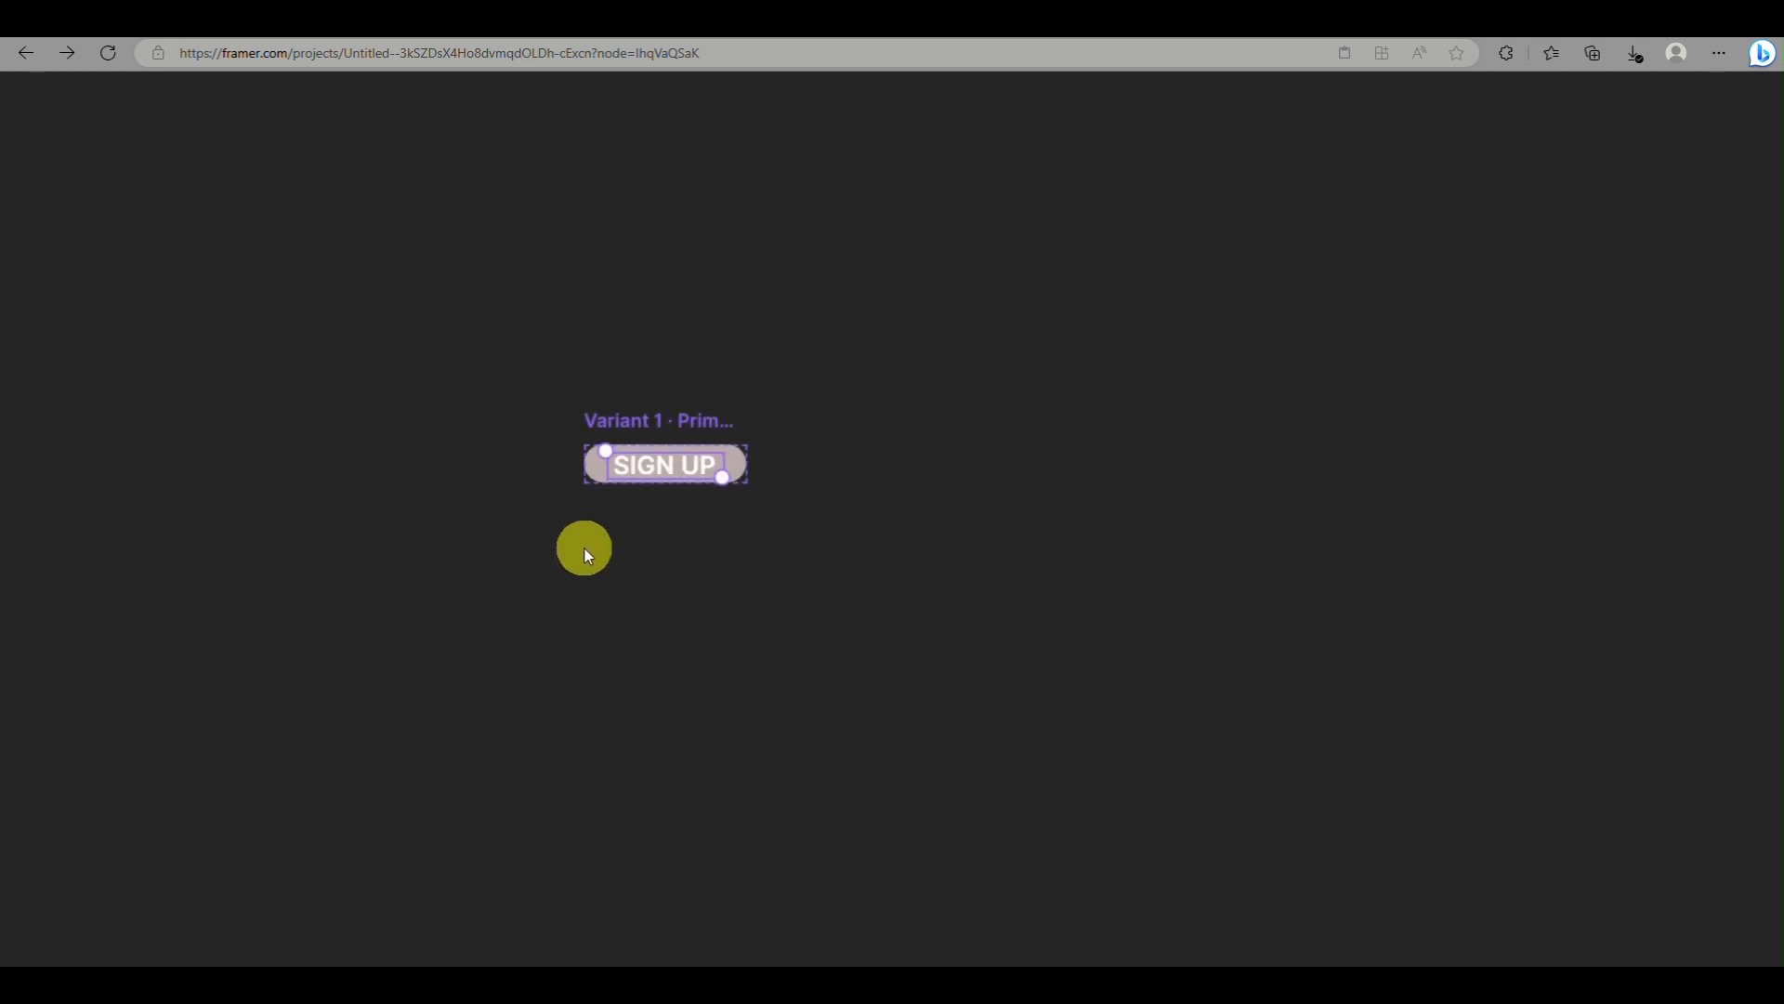
scroll(46, 643, down, 2)
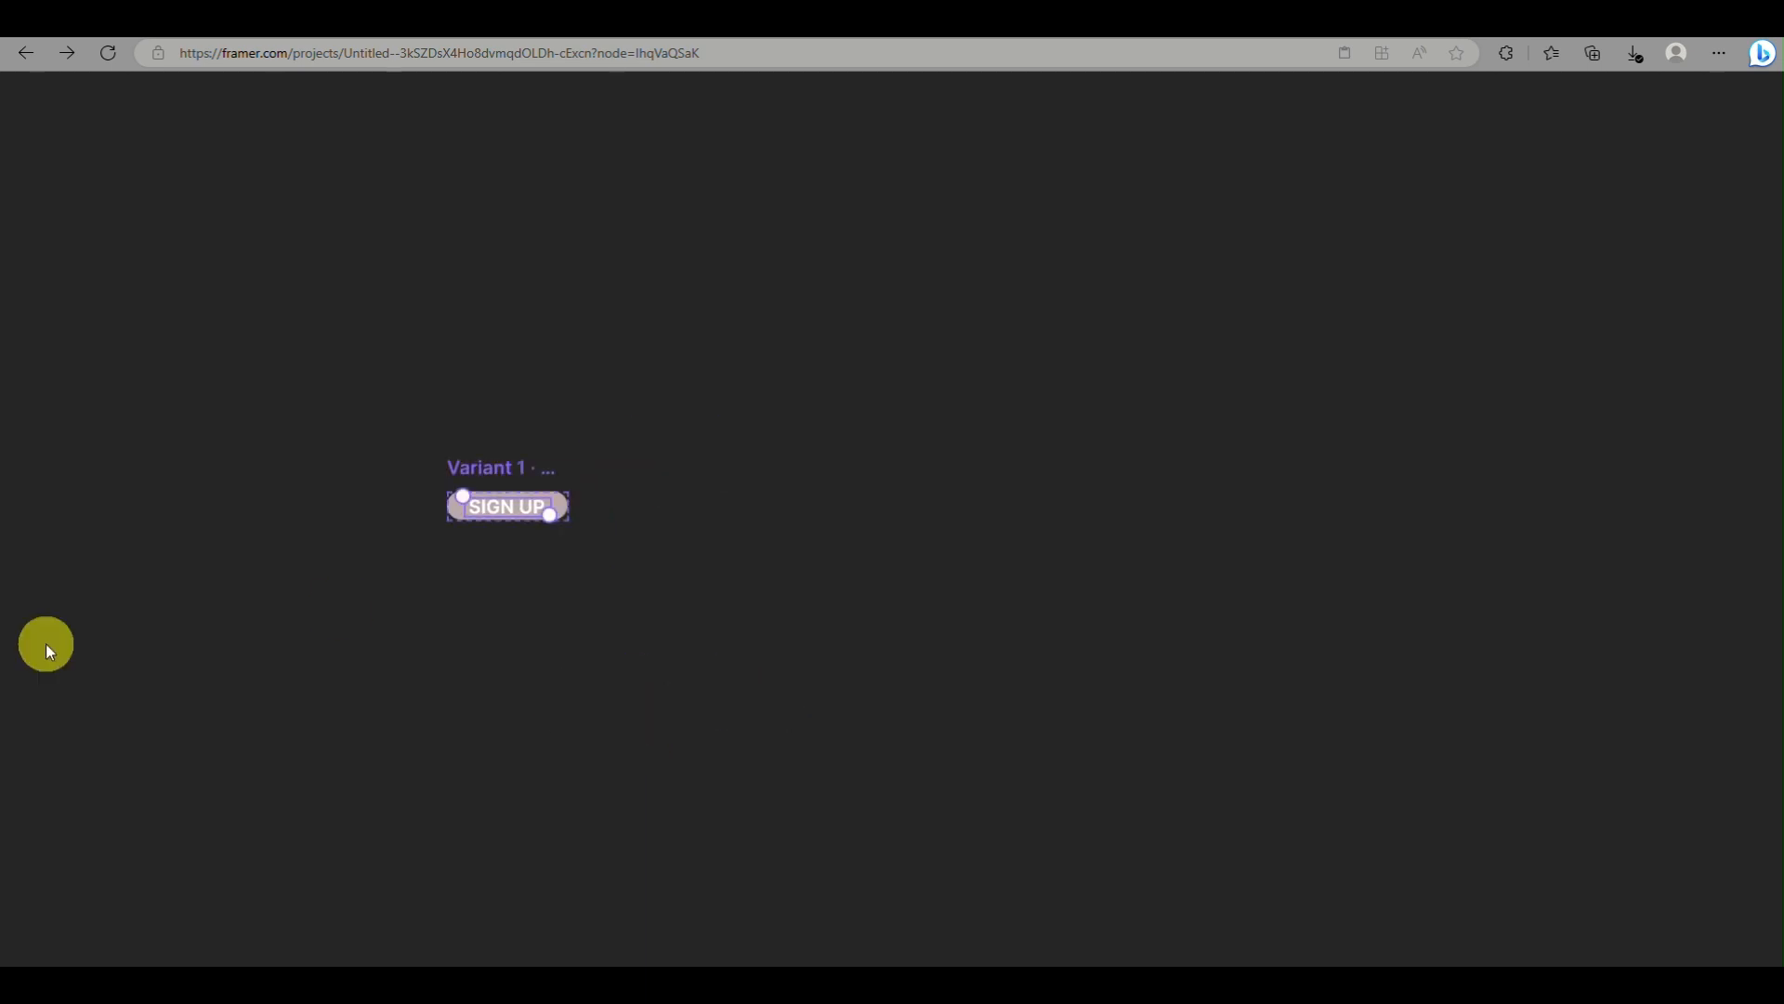
double_click(47, 643)
Turn the SIGN UP rectangle in the MENU component into a new component named BUTTON
scroll(47, 643, down, 1)
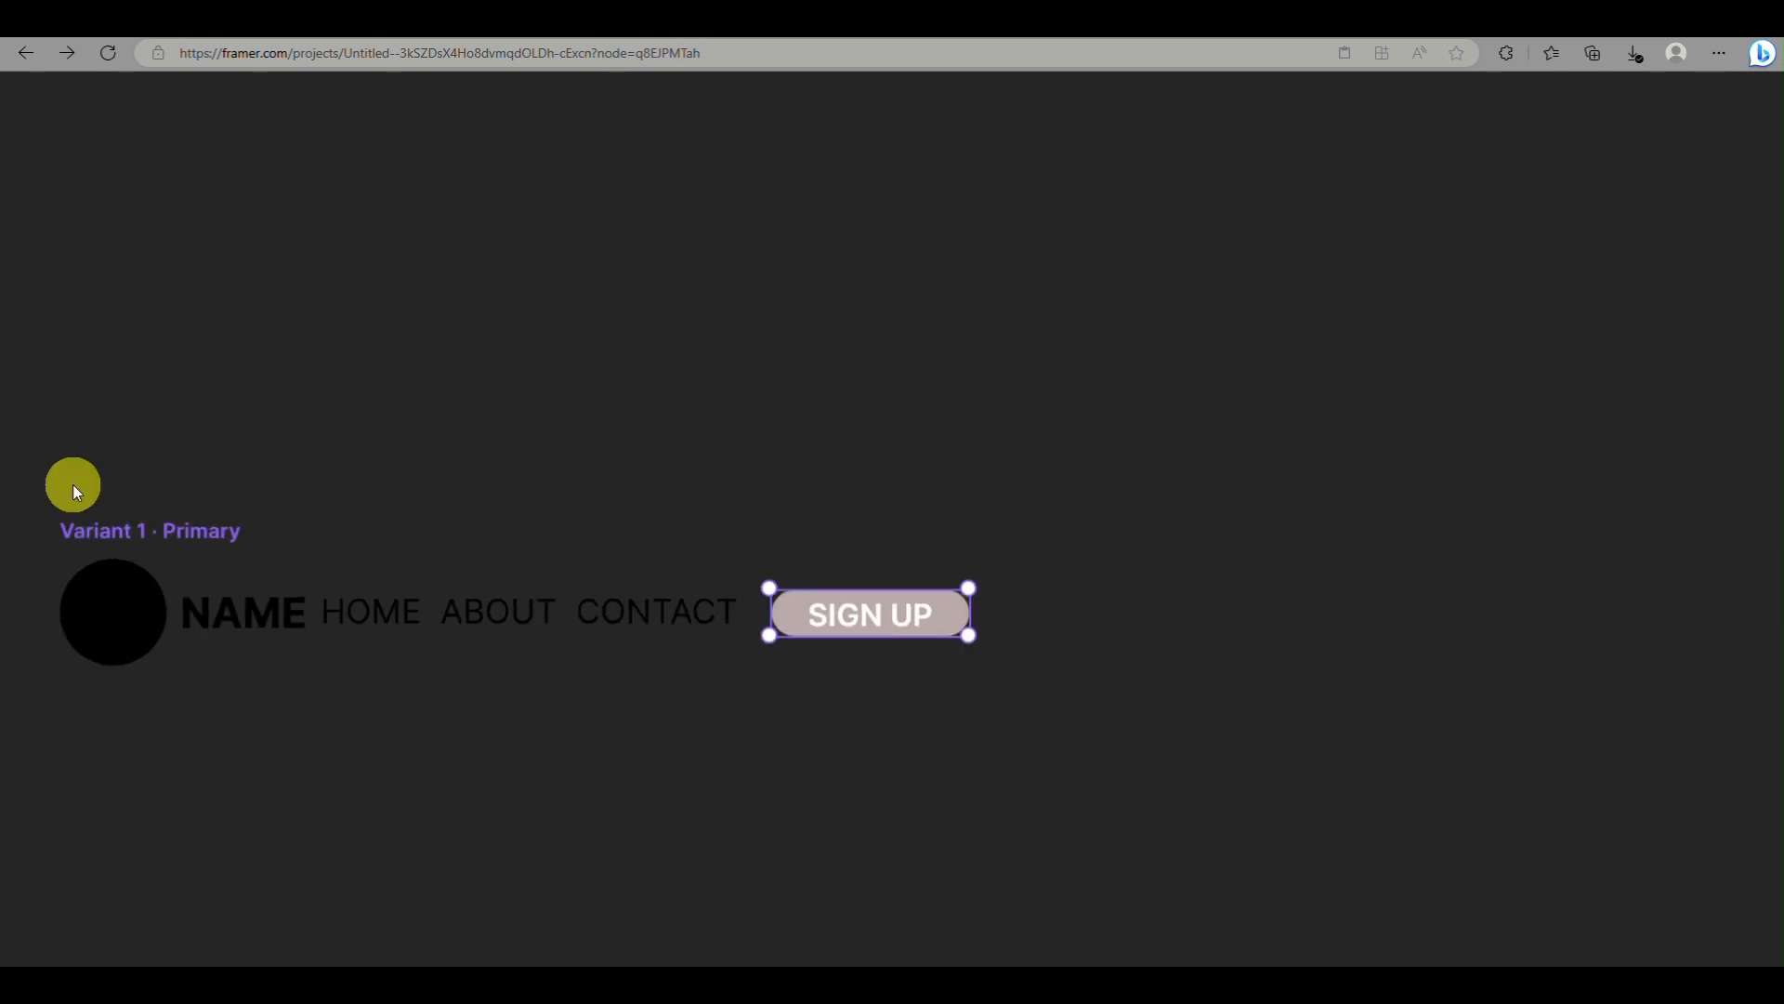
scroll(366, 393, down, 1)
scroll(366, 392, down, 3)
key(space)
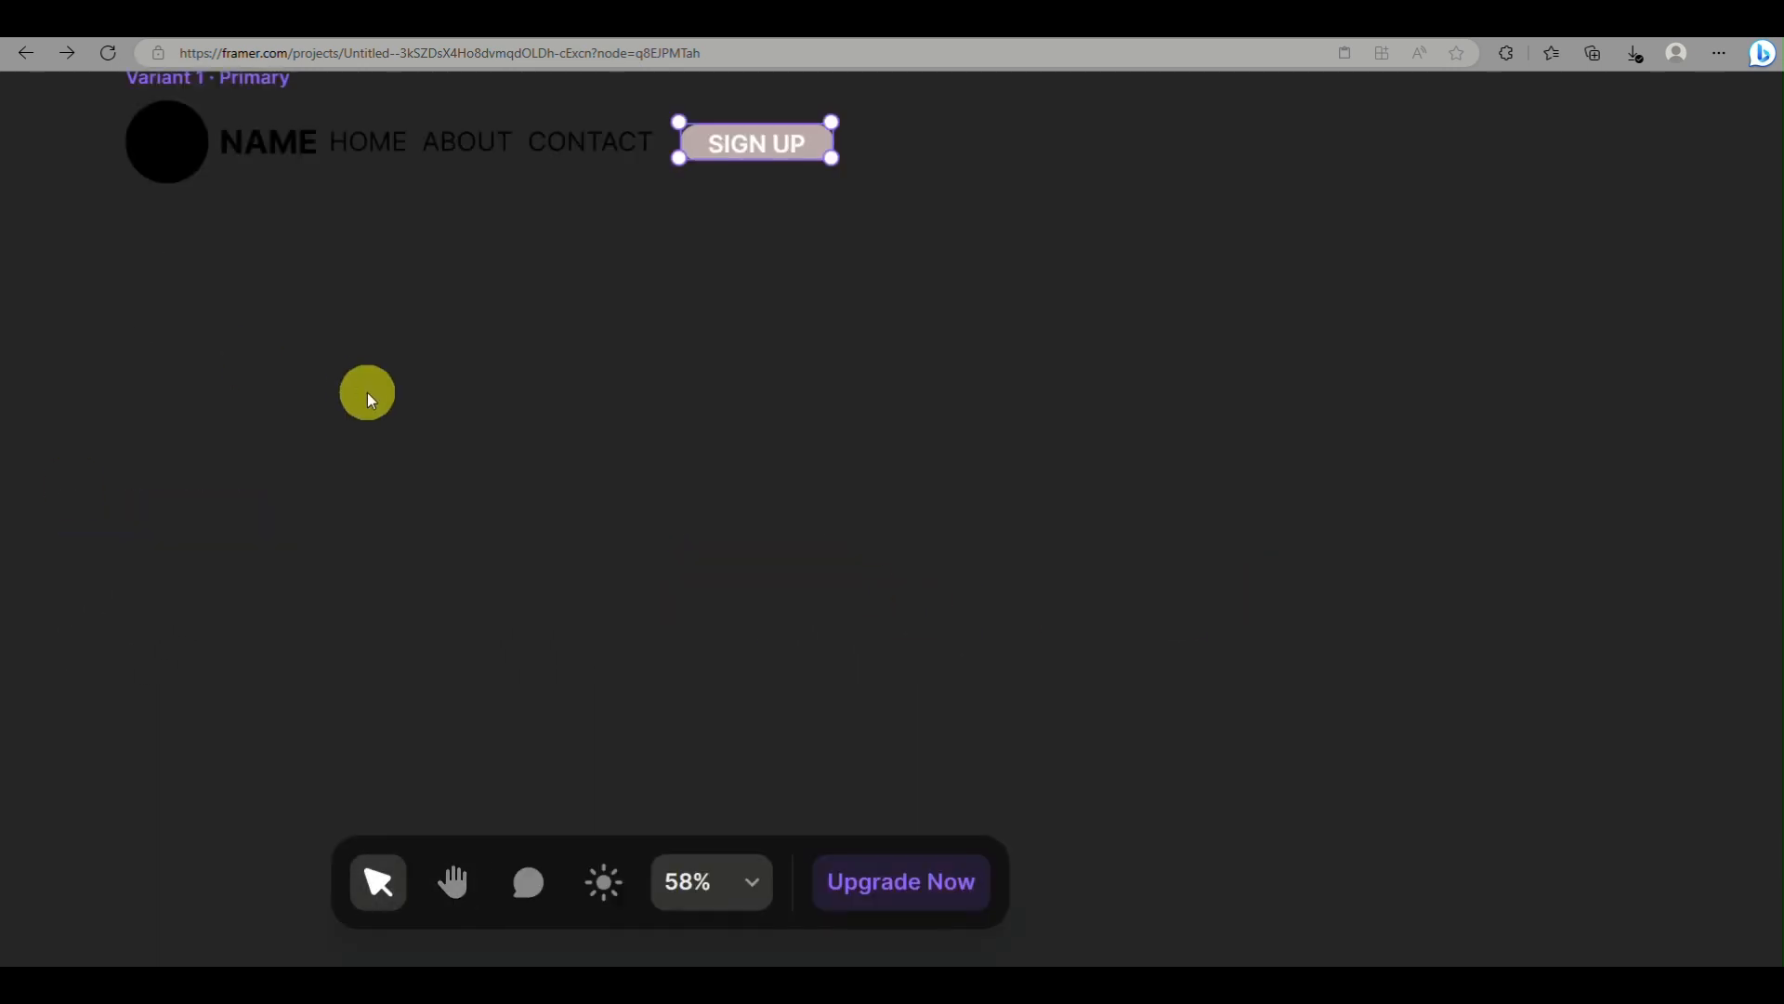
scroll(366, 392, left, 1)
scroll(447, 865, down, 3)
scroll(1001, 661, up, 3)
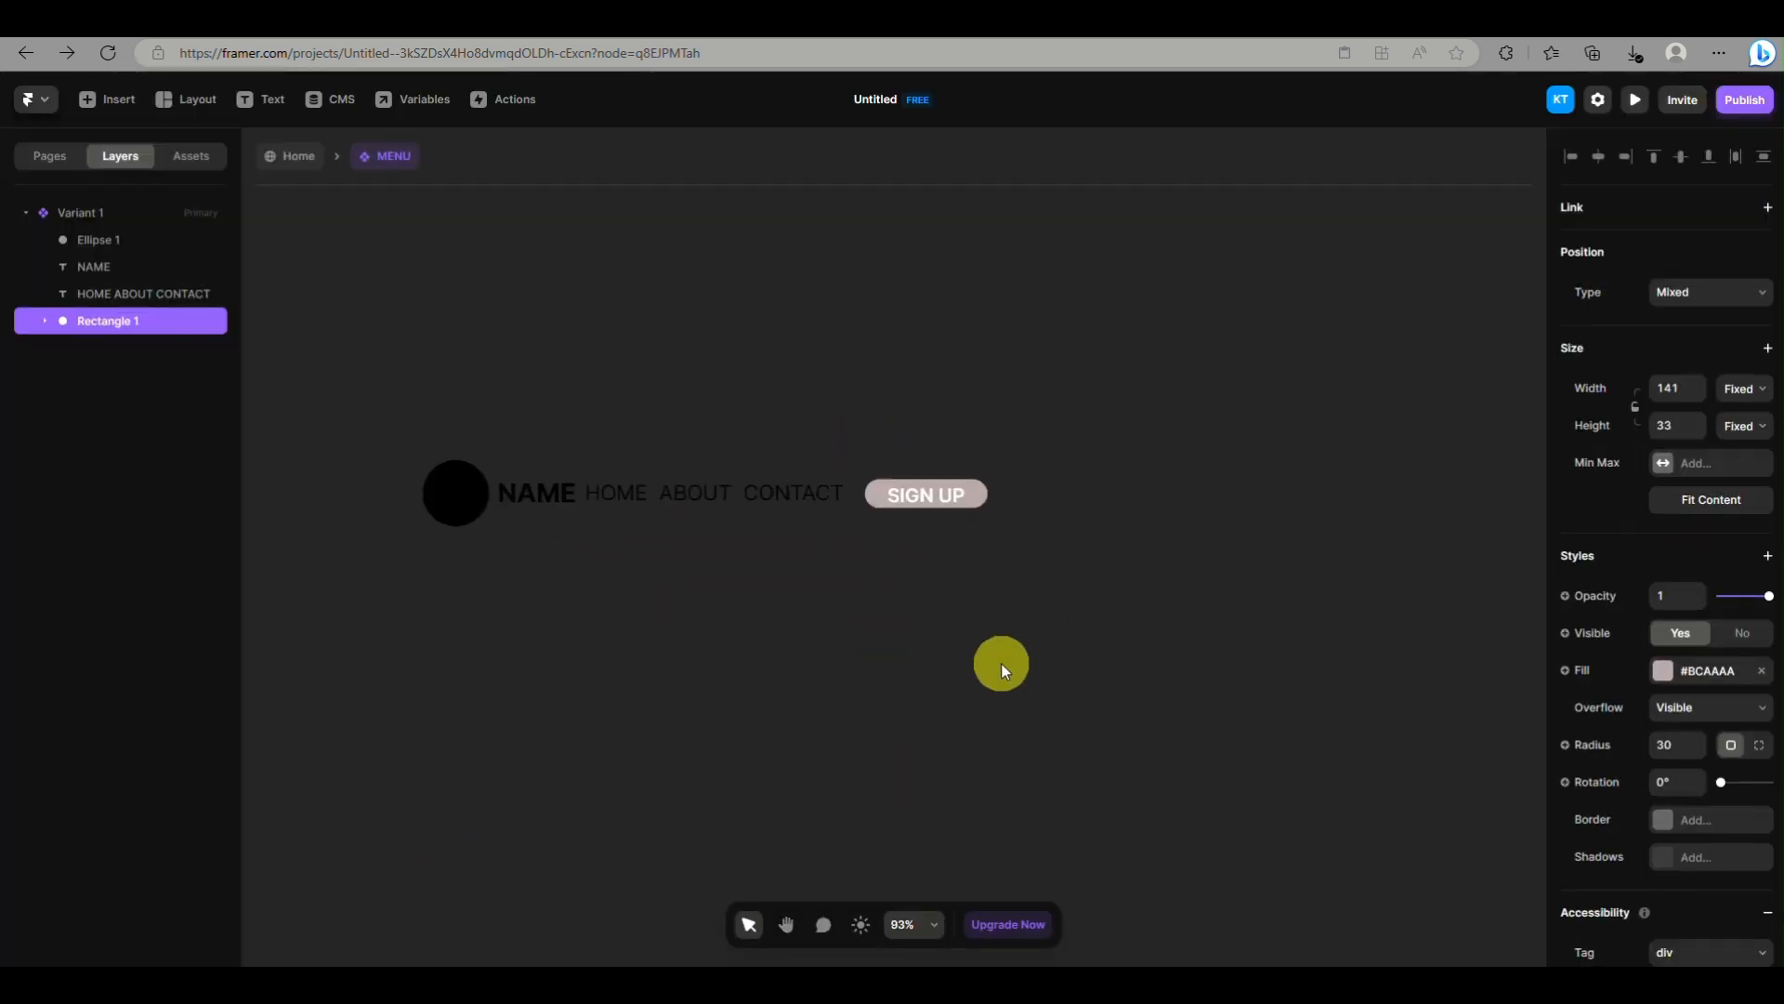
scroll(1044, 506, left, 2)
click(168, 316)
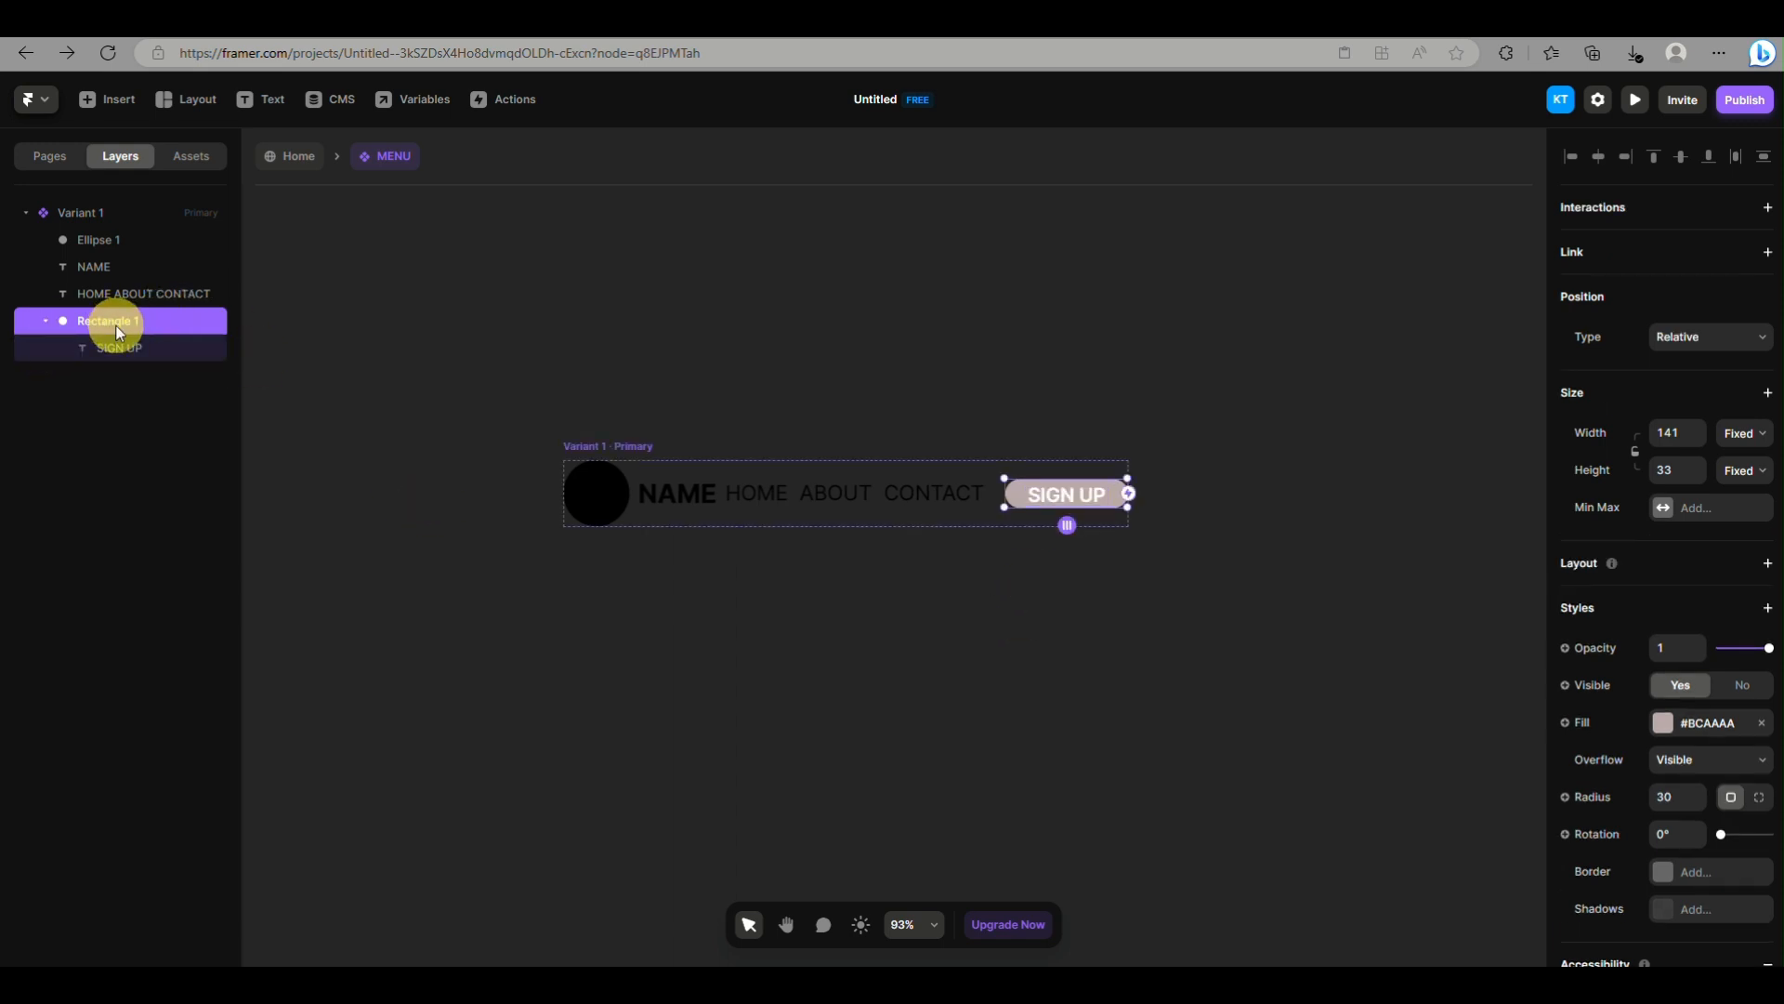
right_click(115, 324)
click(172, 344)
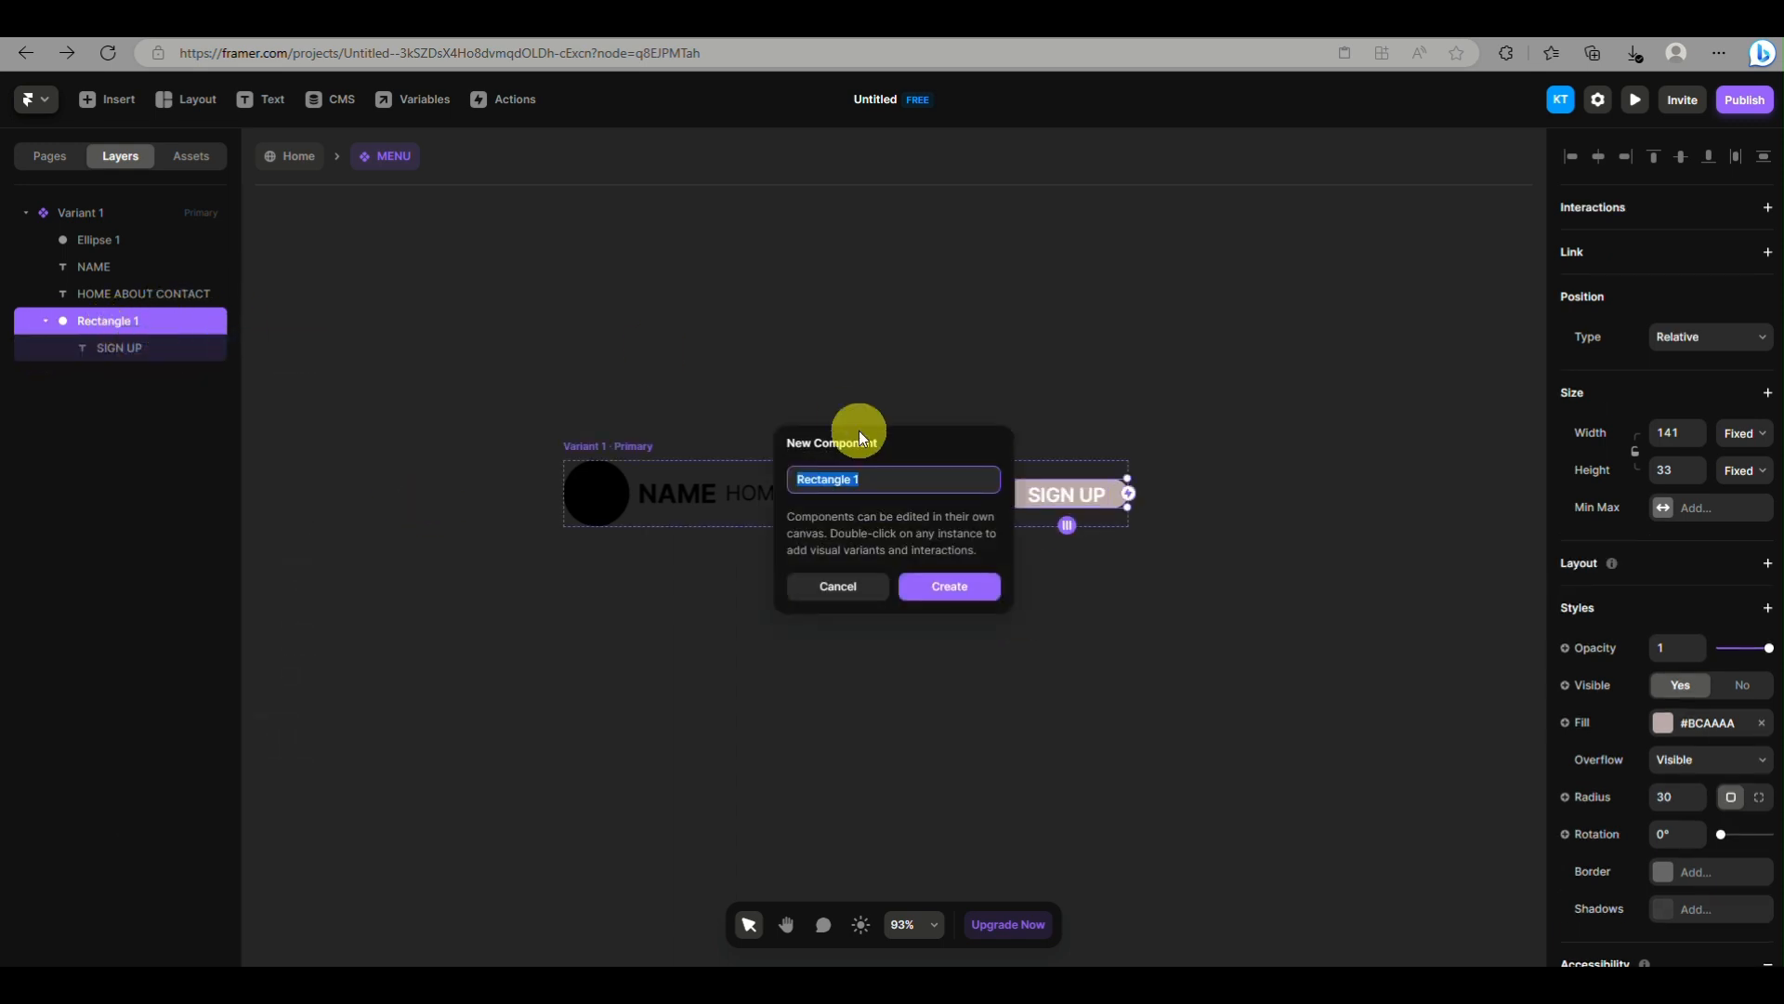
text(BUTTON)
click(949, 587)
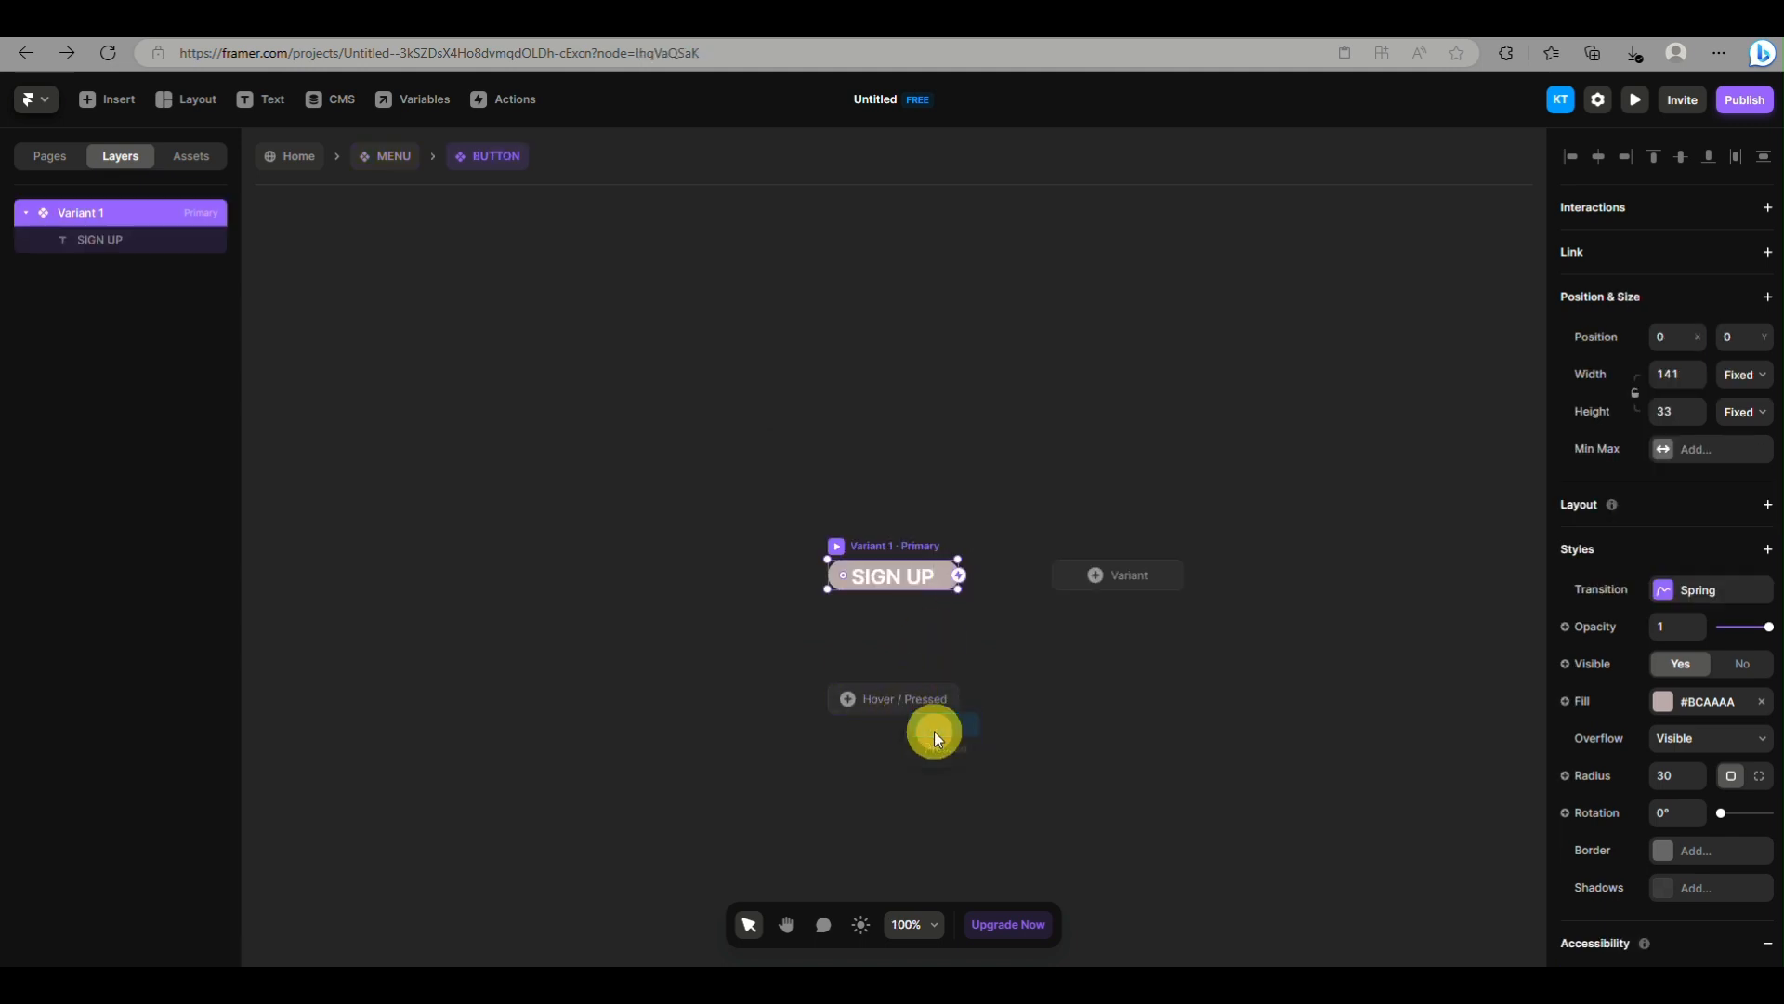
Add a Hover variant to the BUTTON component and set its SIGN UP text color to #2B2B2B
click(934, 731)
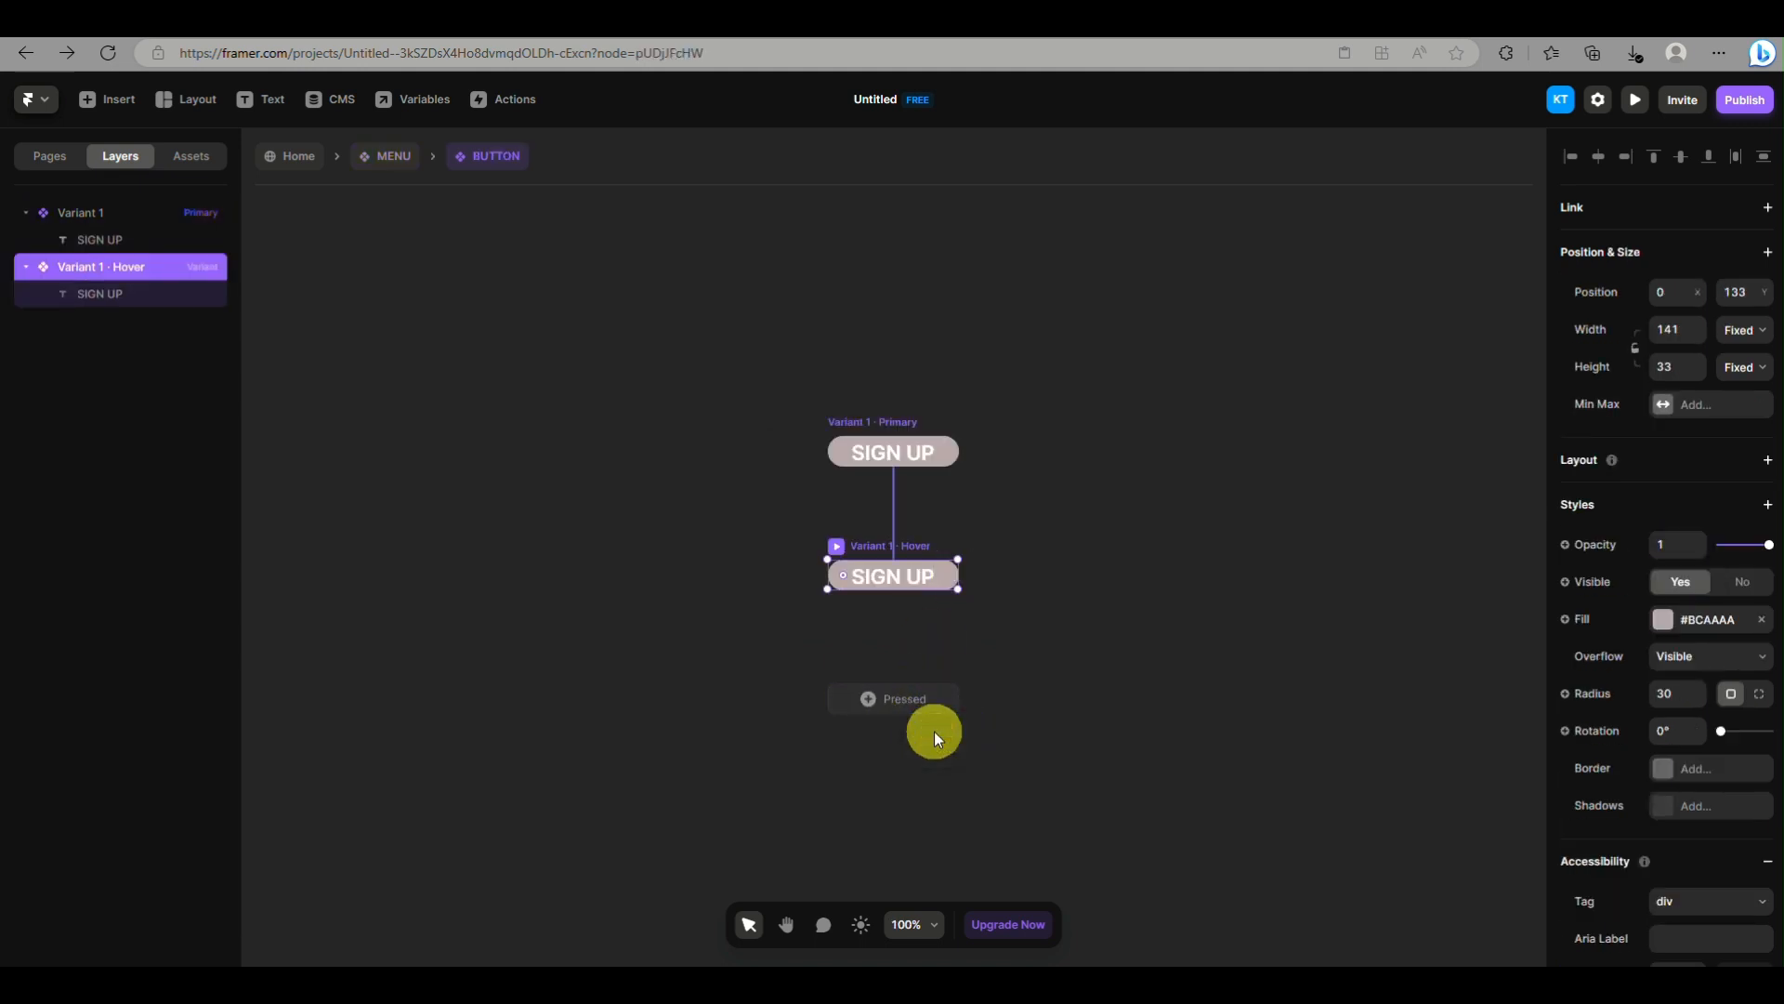
double_click(892, 578)
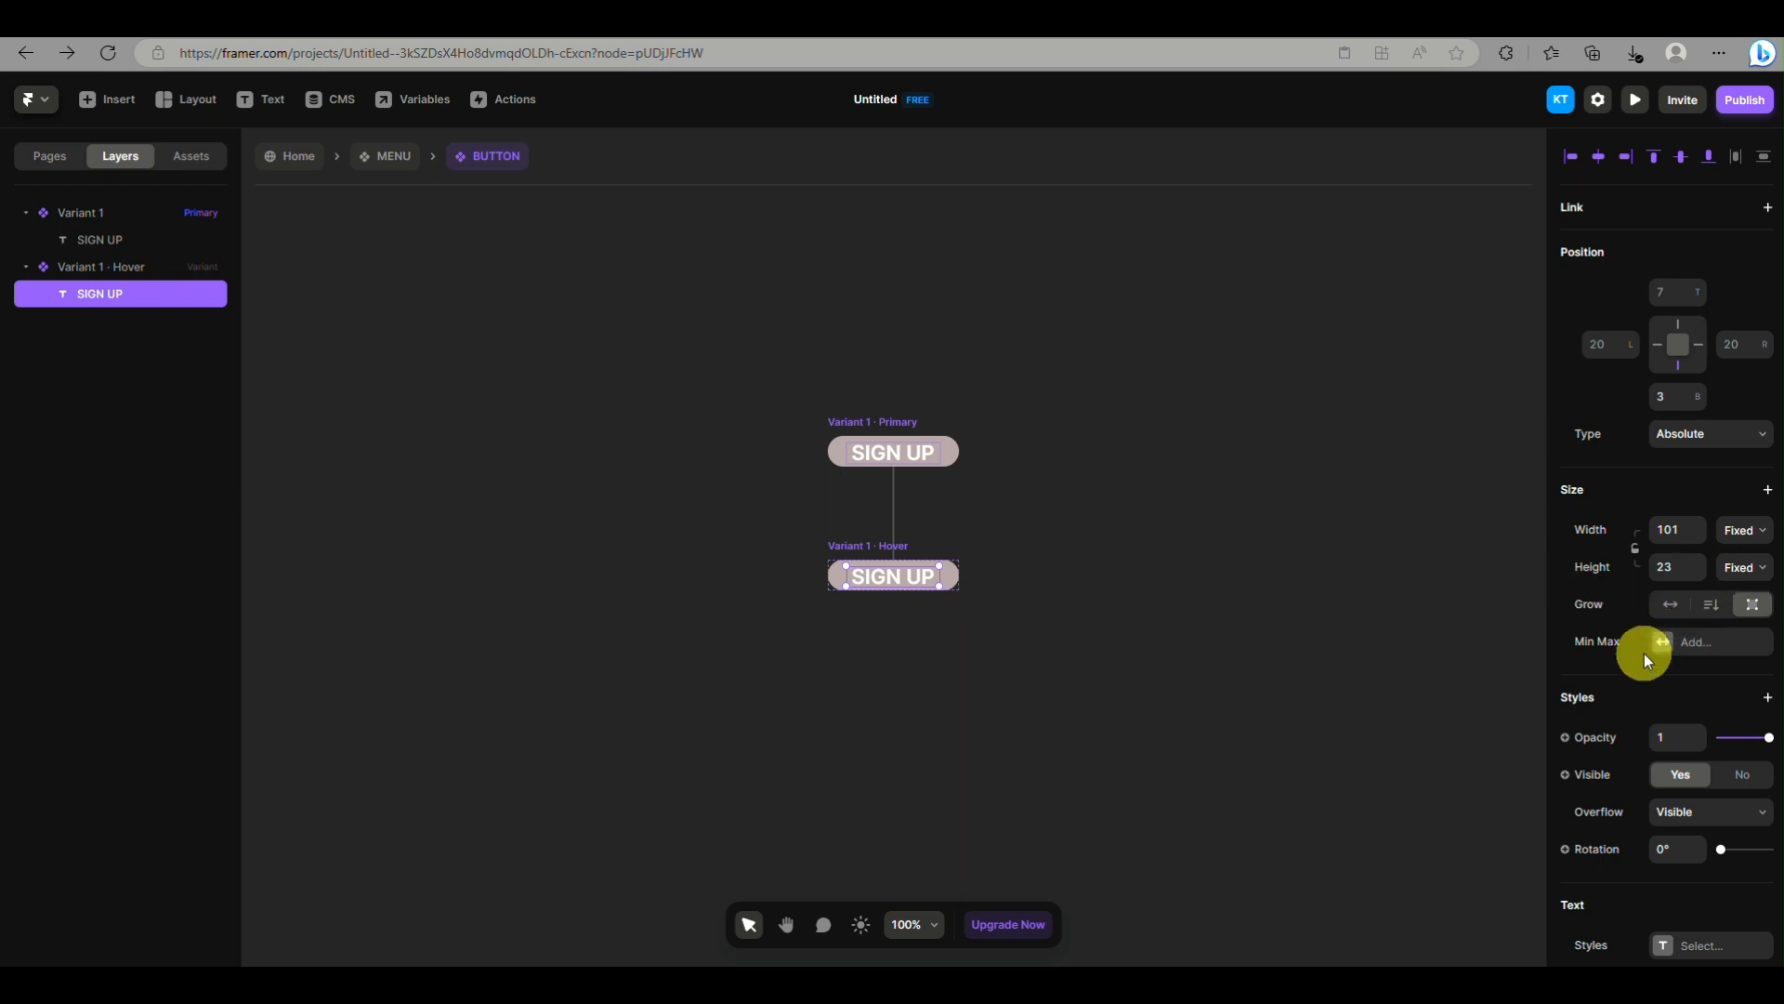
scroll(1644, 659, down, 5)
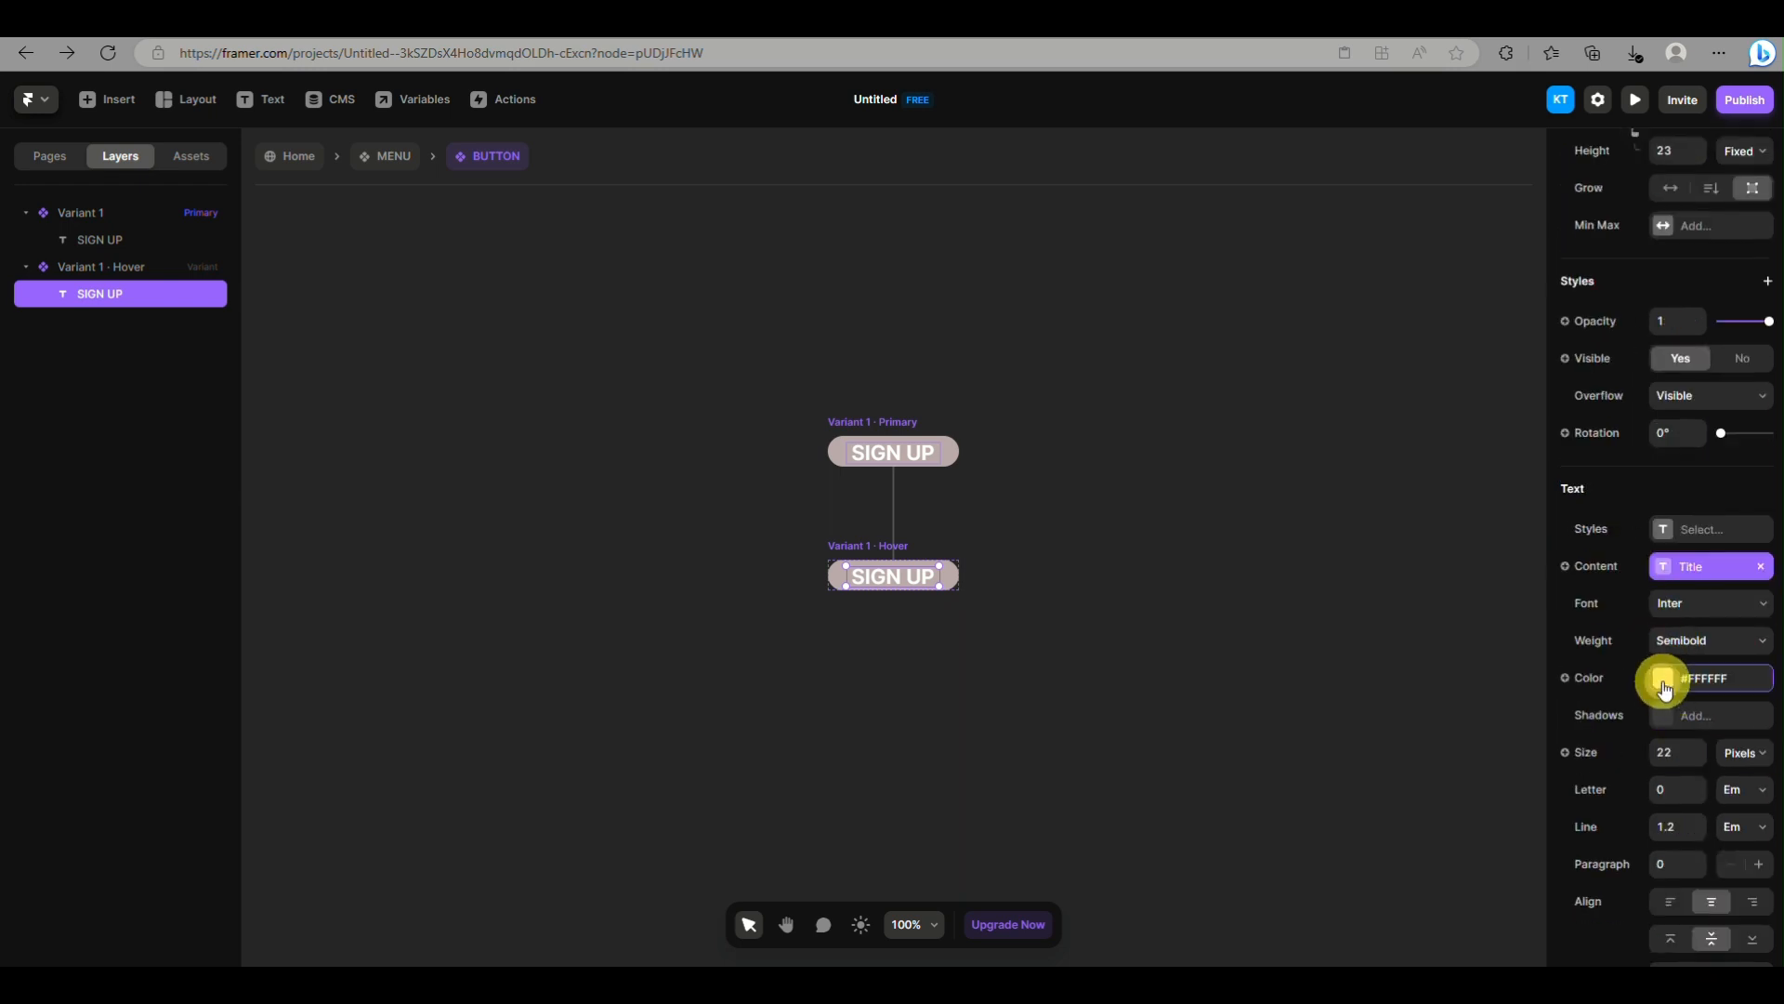
click(1662, 683)
drag(1327, 808, 1393, 813)
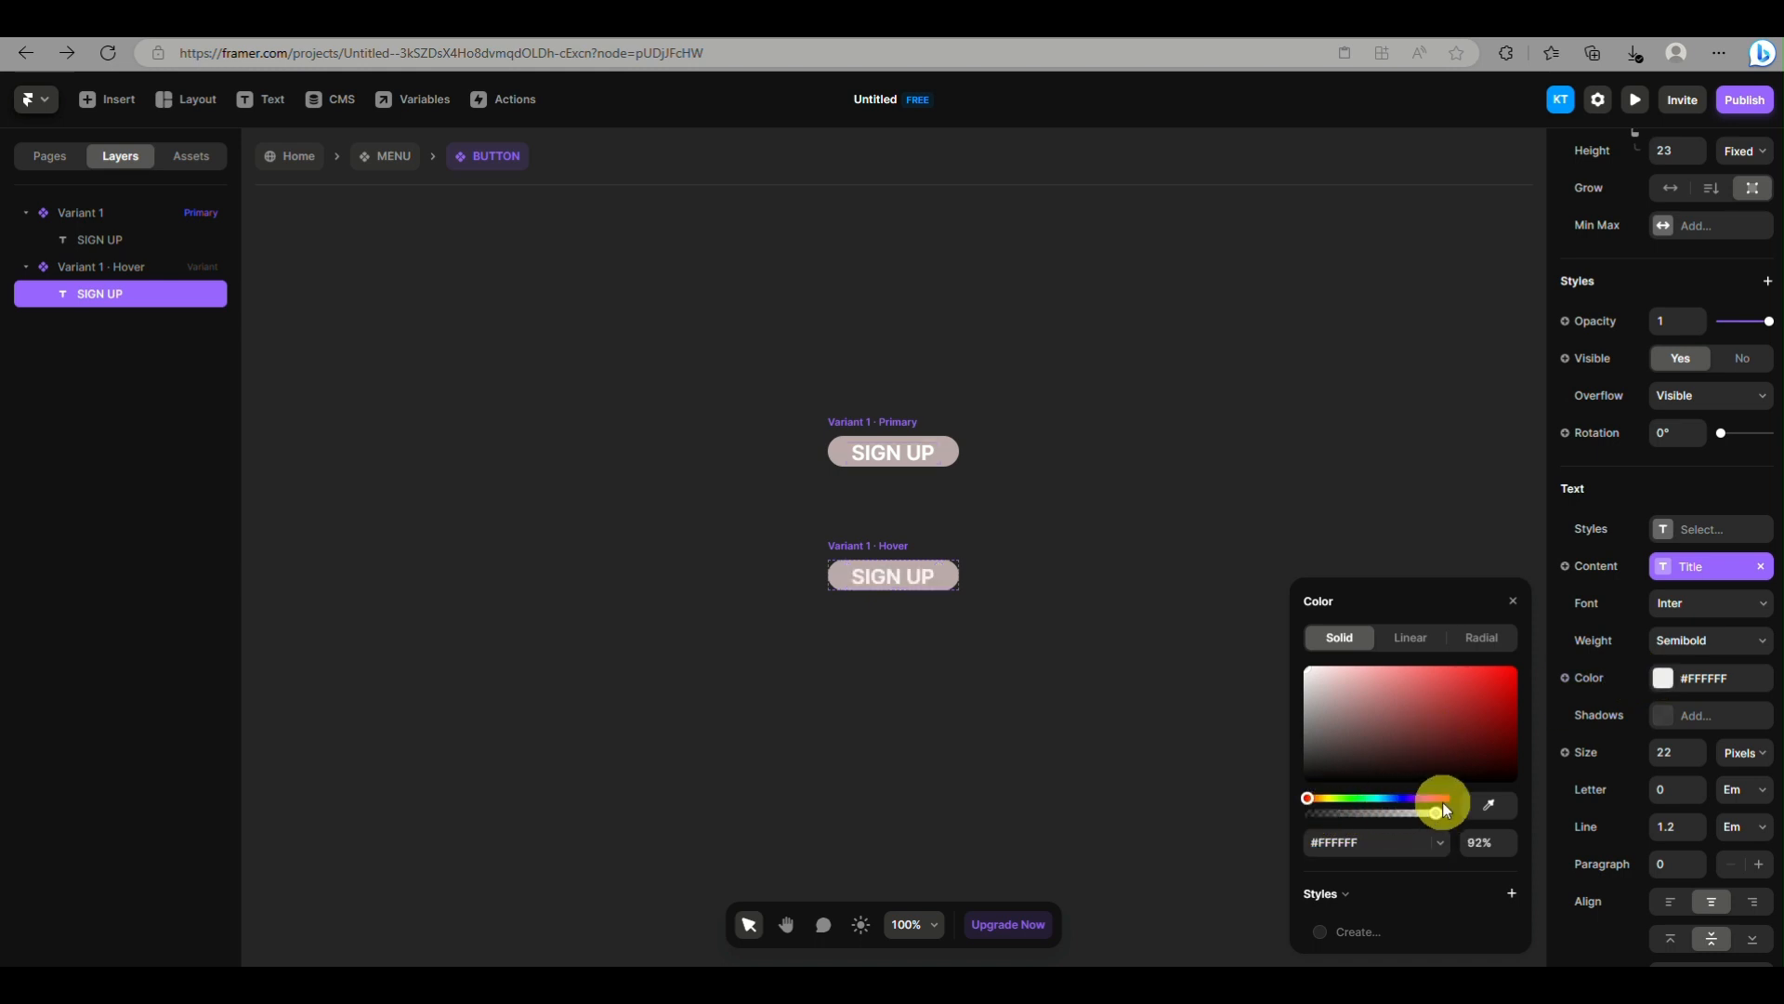
click(1312, 695)
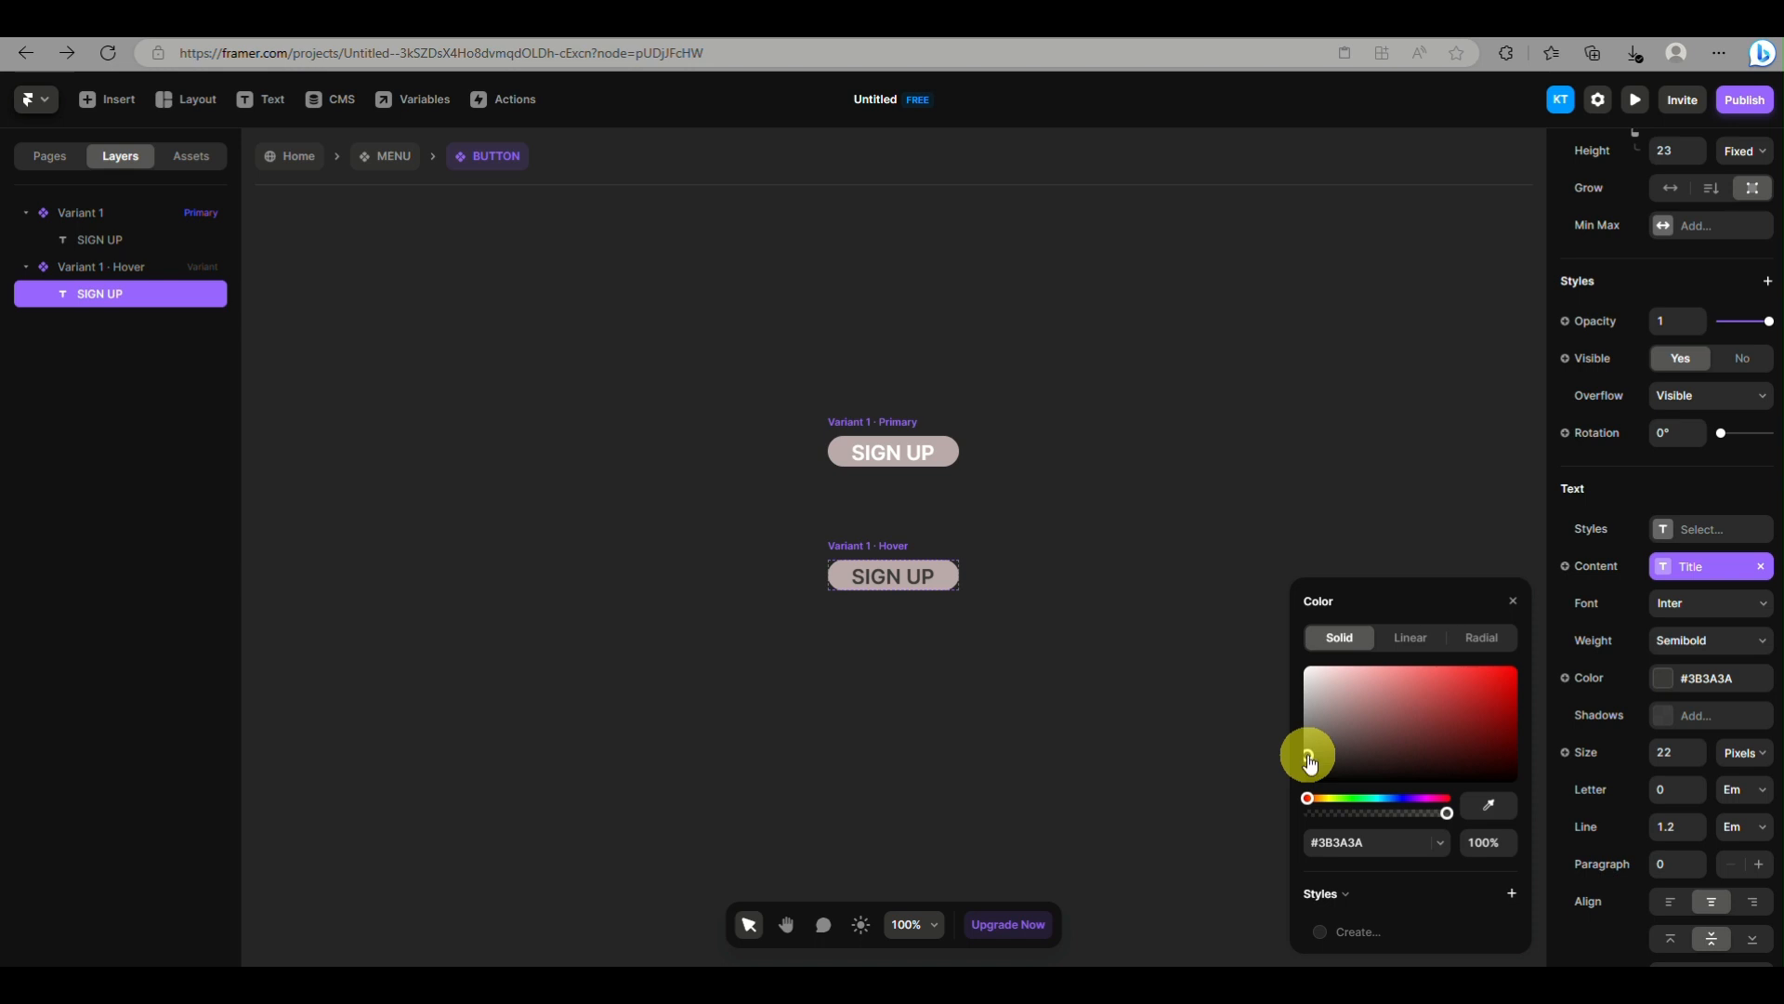
click(1407, 665)
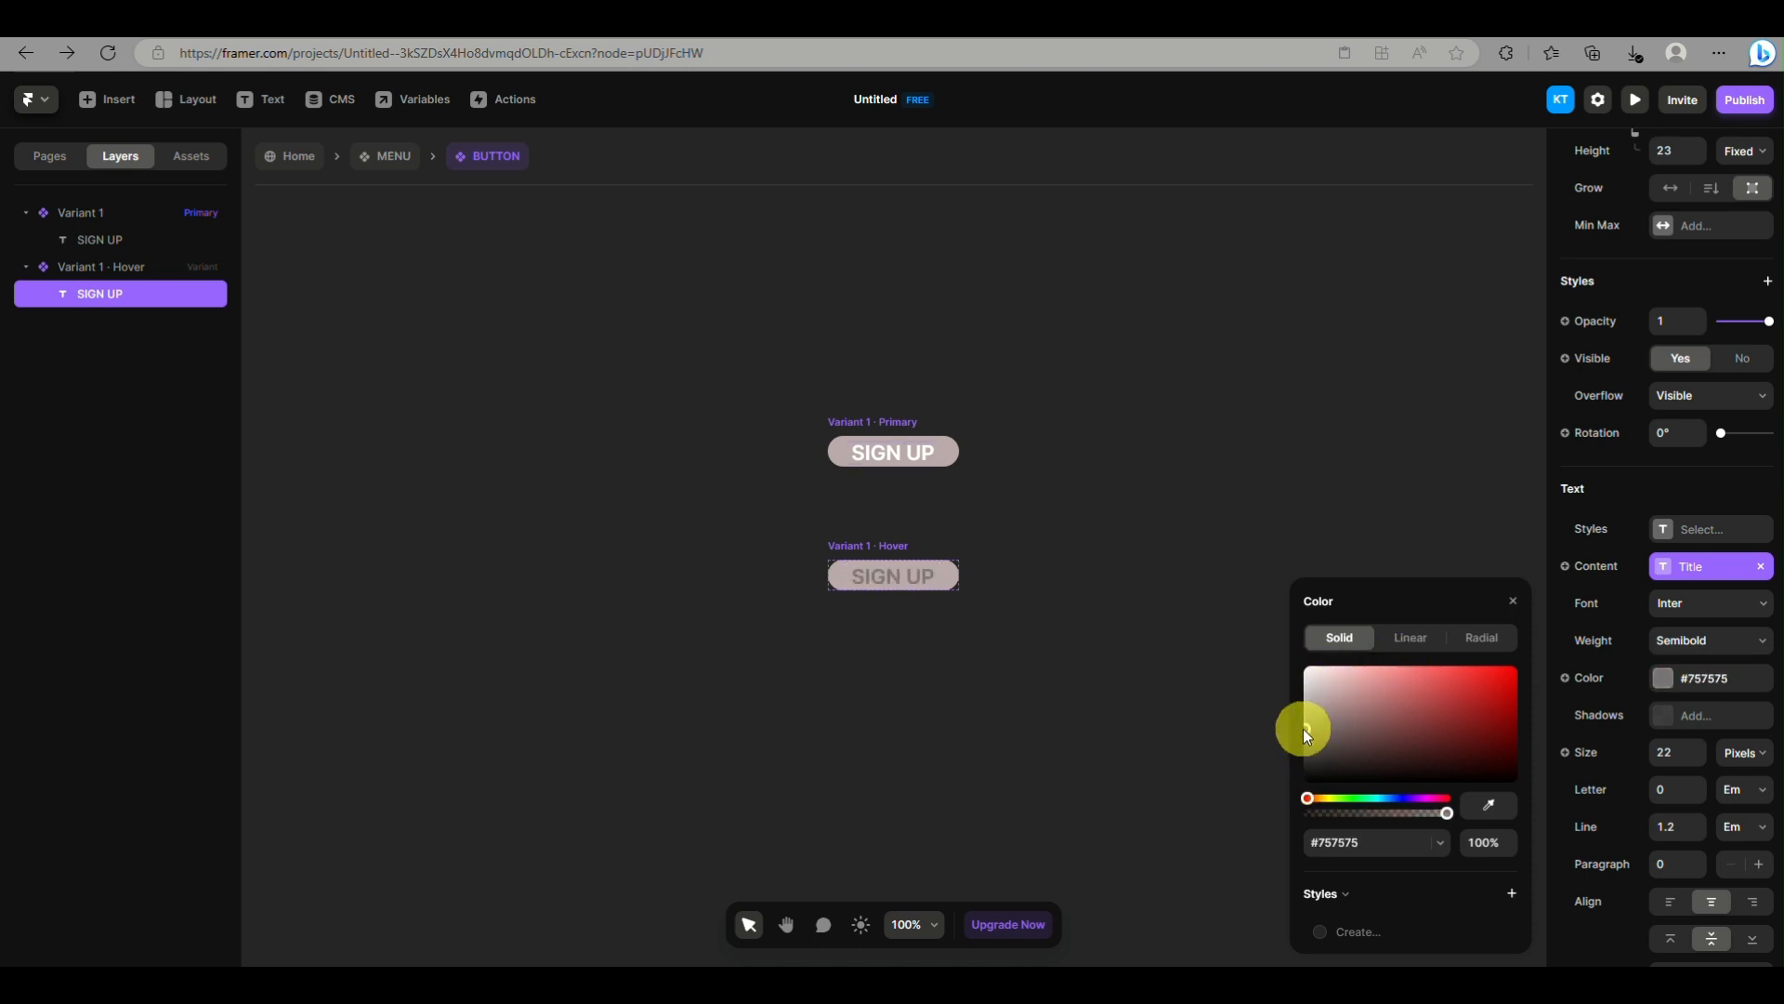
drag(1307, 801, 1341, 800)
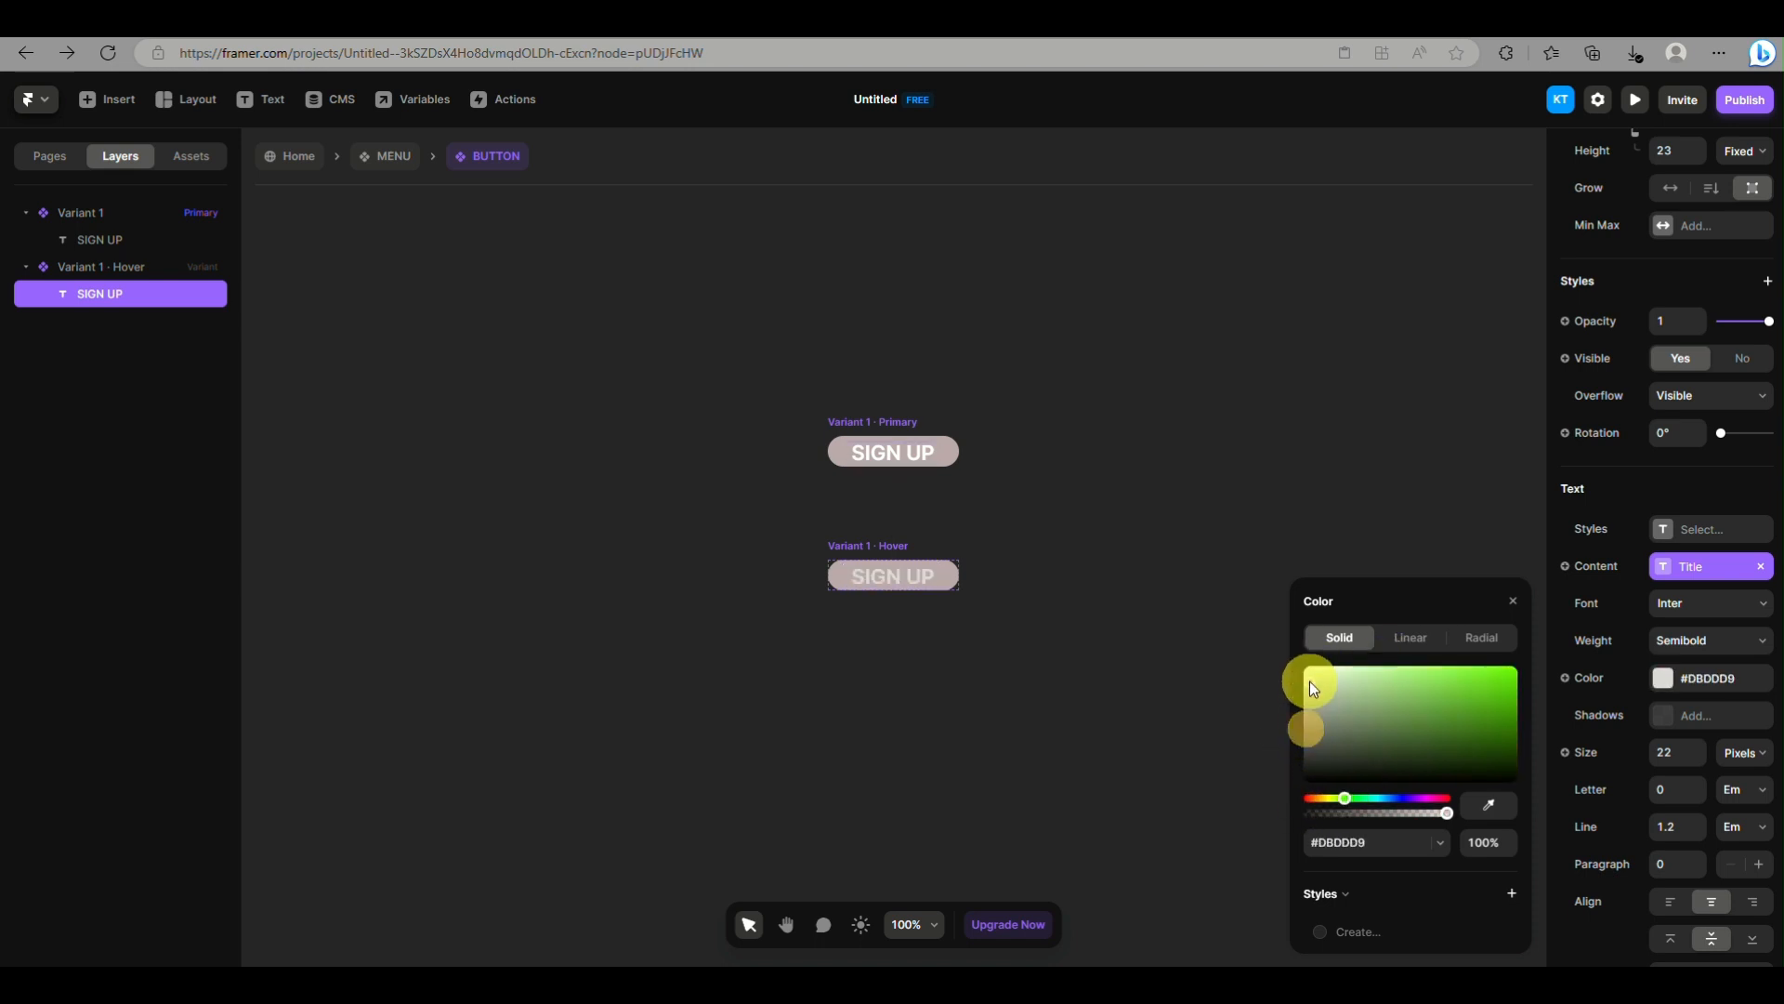
drag(1312, 688, 1443, 661)
click(1328, 798)
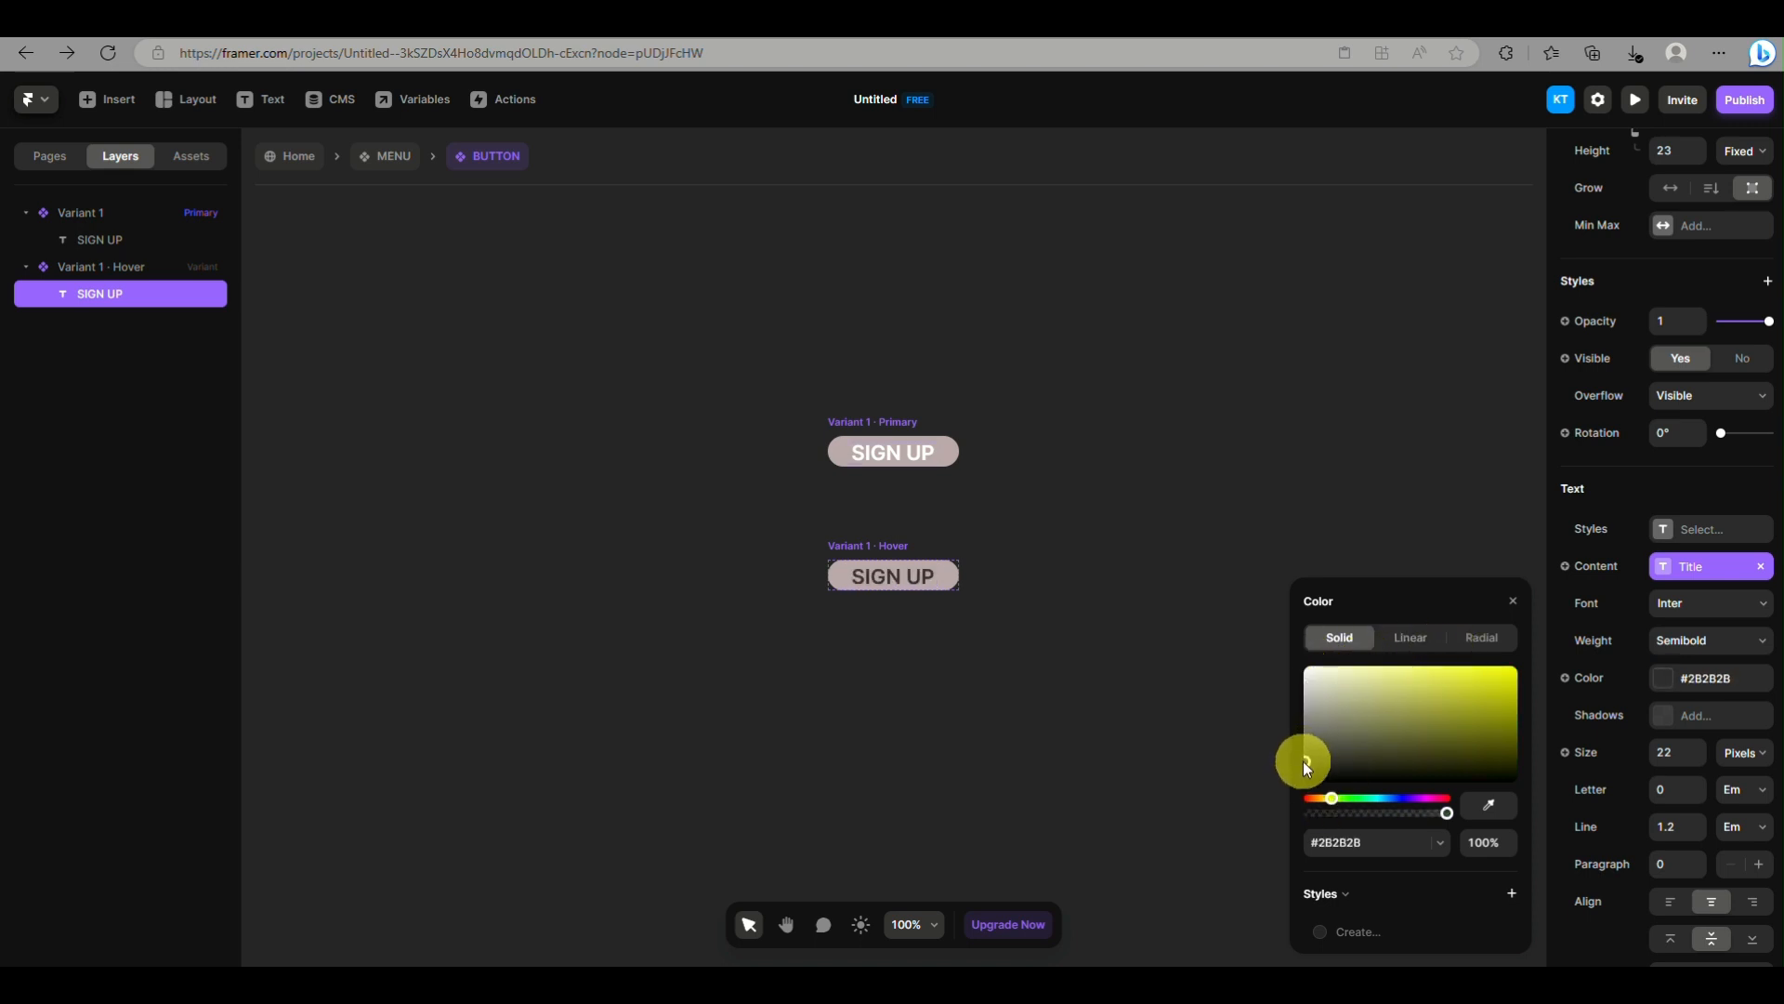
click(1334, 541)
Compare the Primary and Hover variants and review the text settings of the Primary variant's SIGN UP label
scroll(995, 420, down, 3)
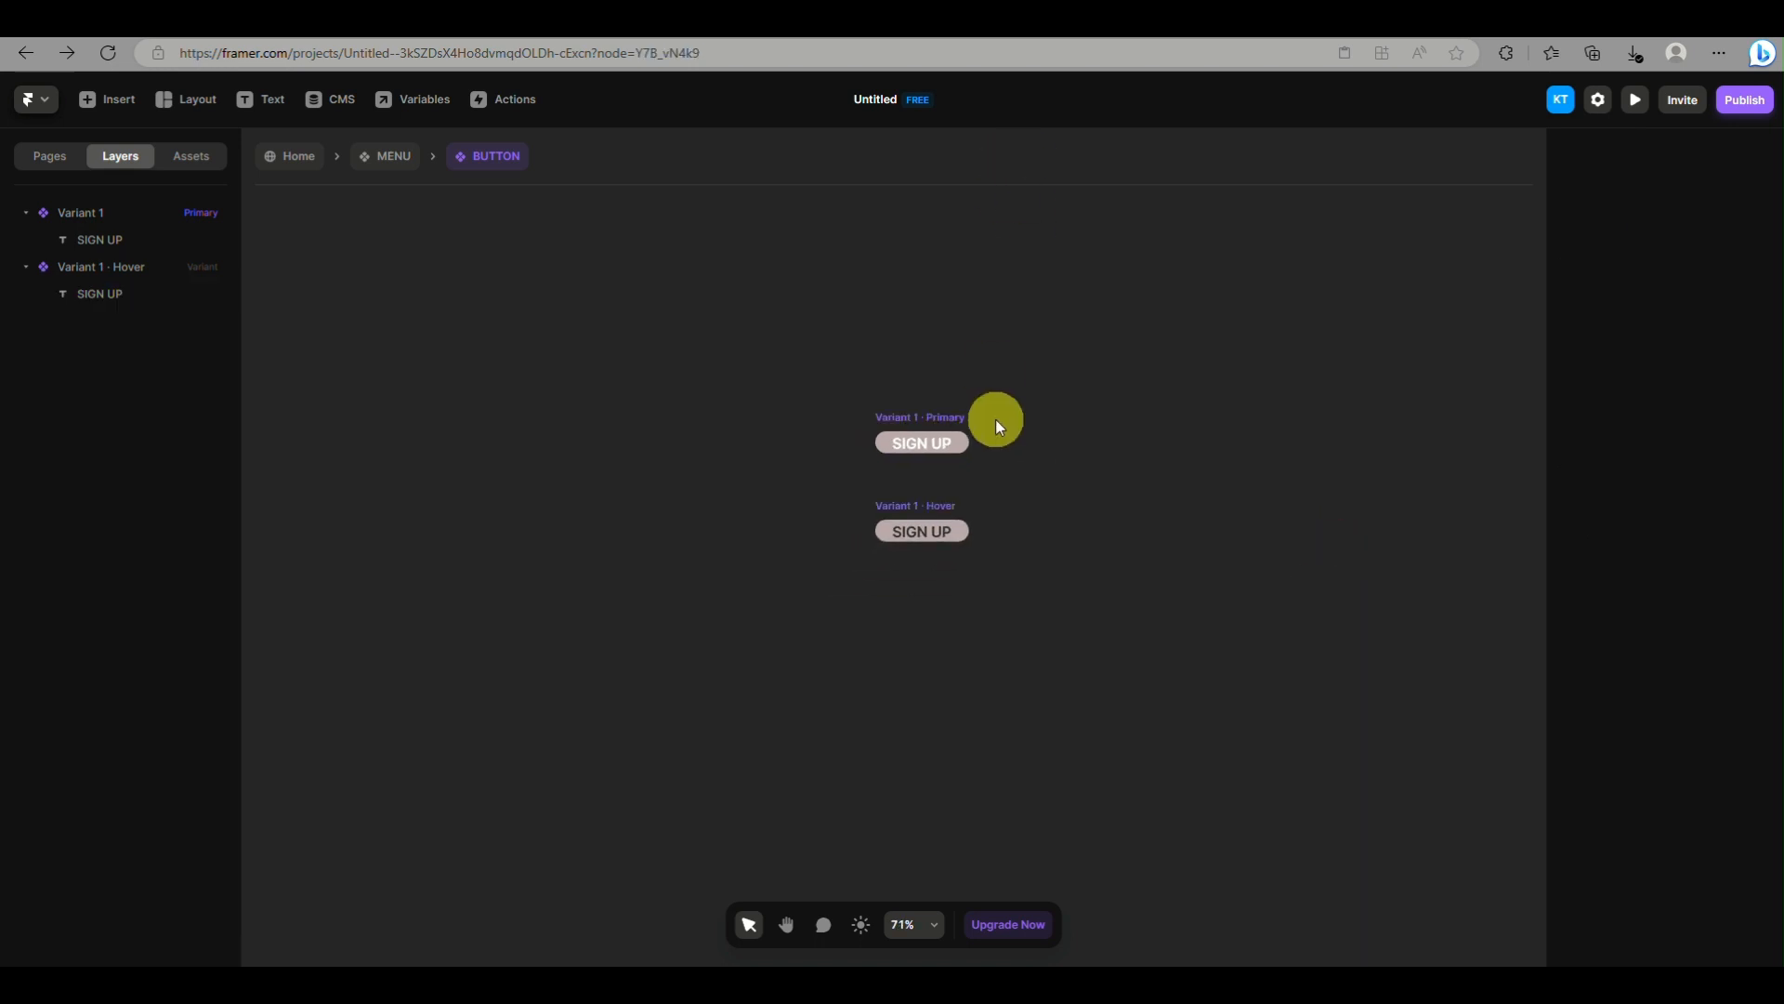
scroll(996, 420, right, 1)
scroll(924, 441, up, 5)
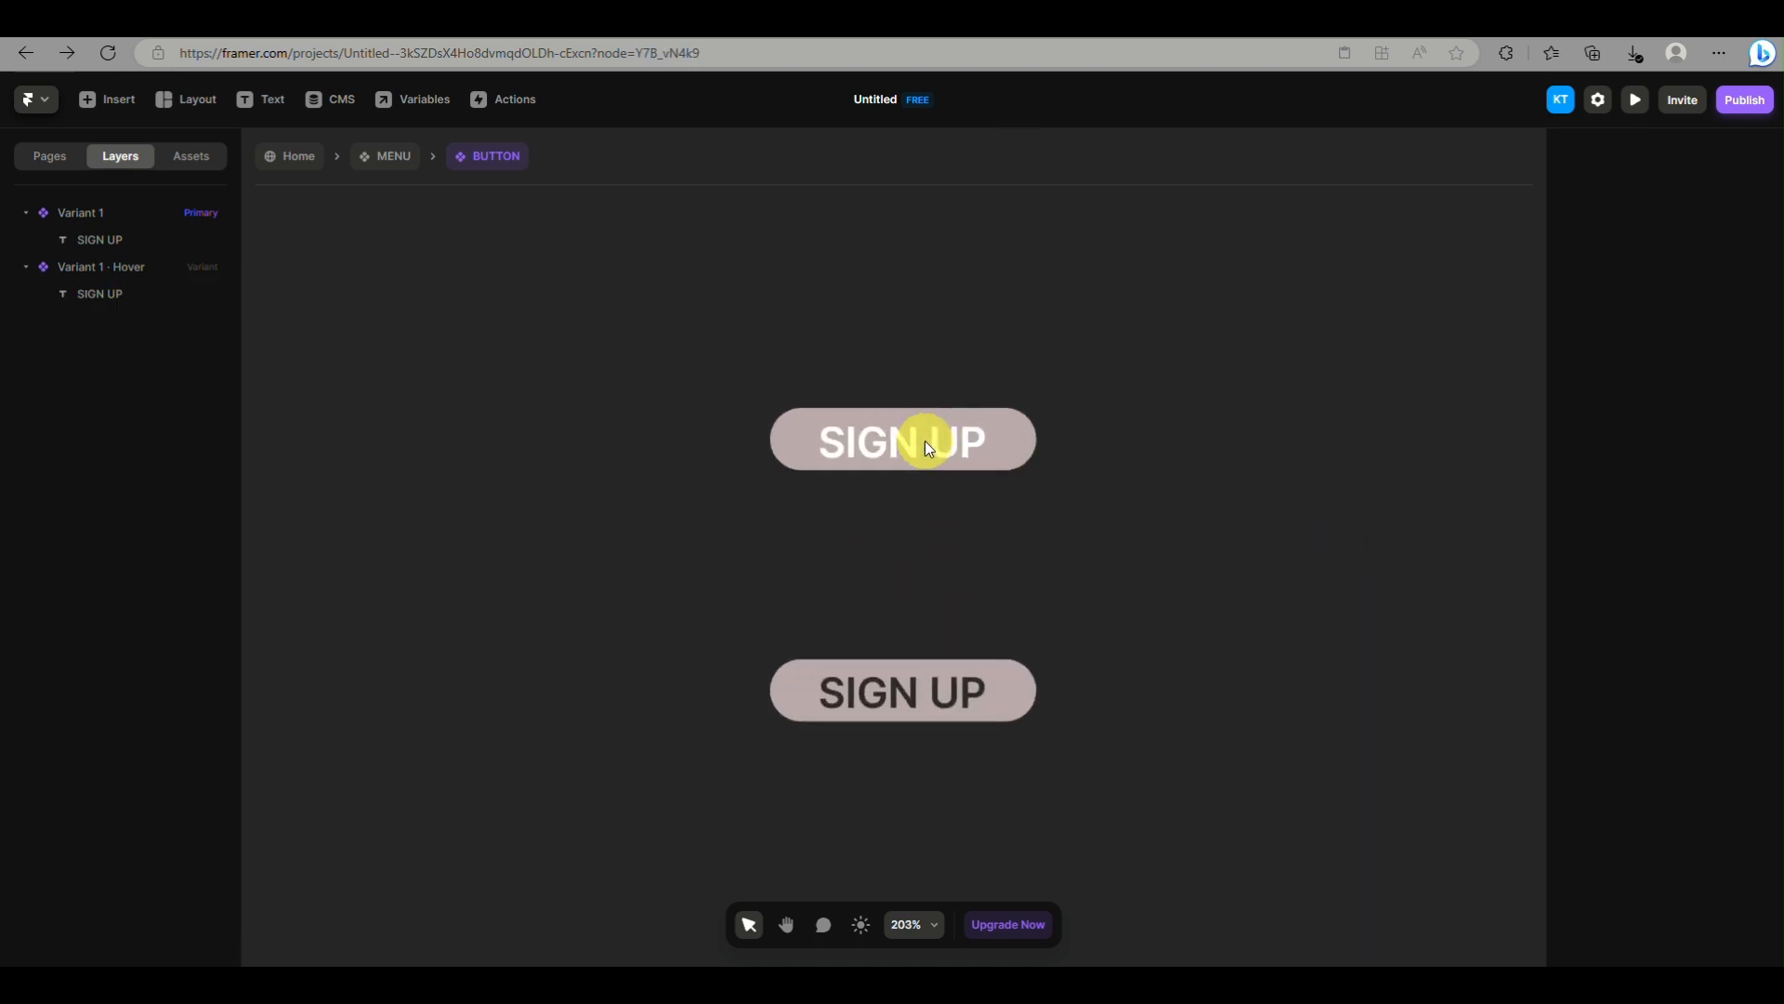
click(924, 440)
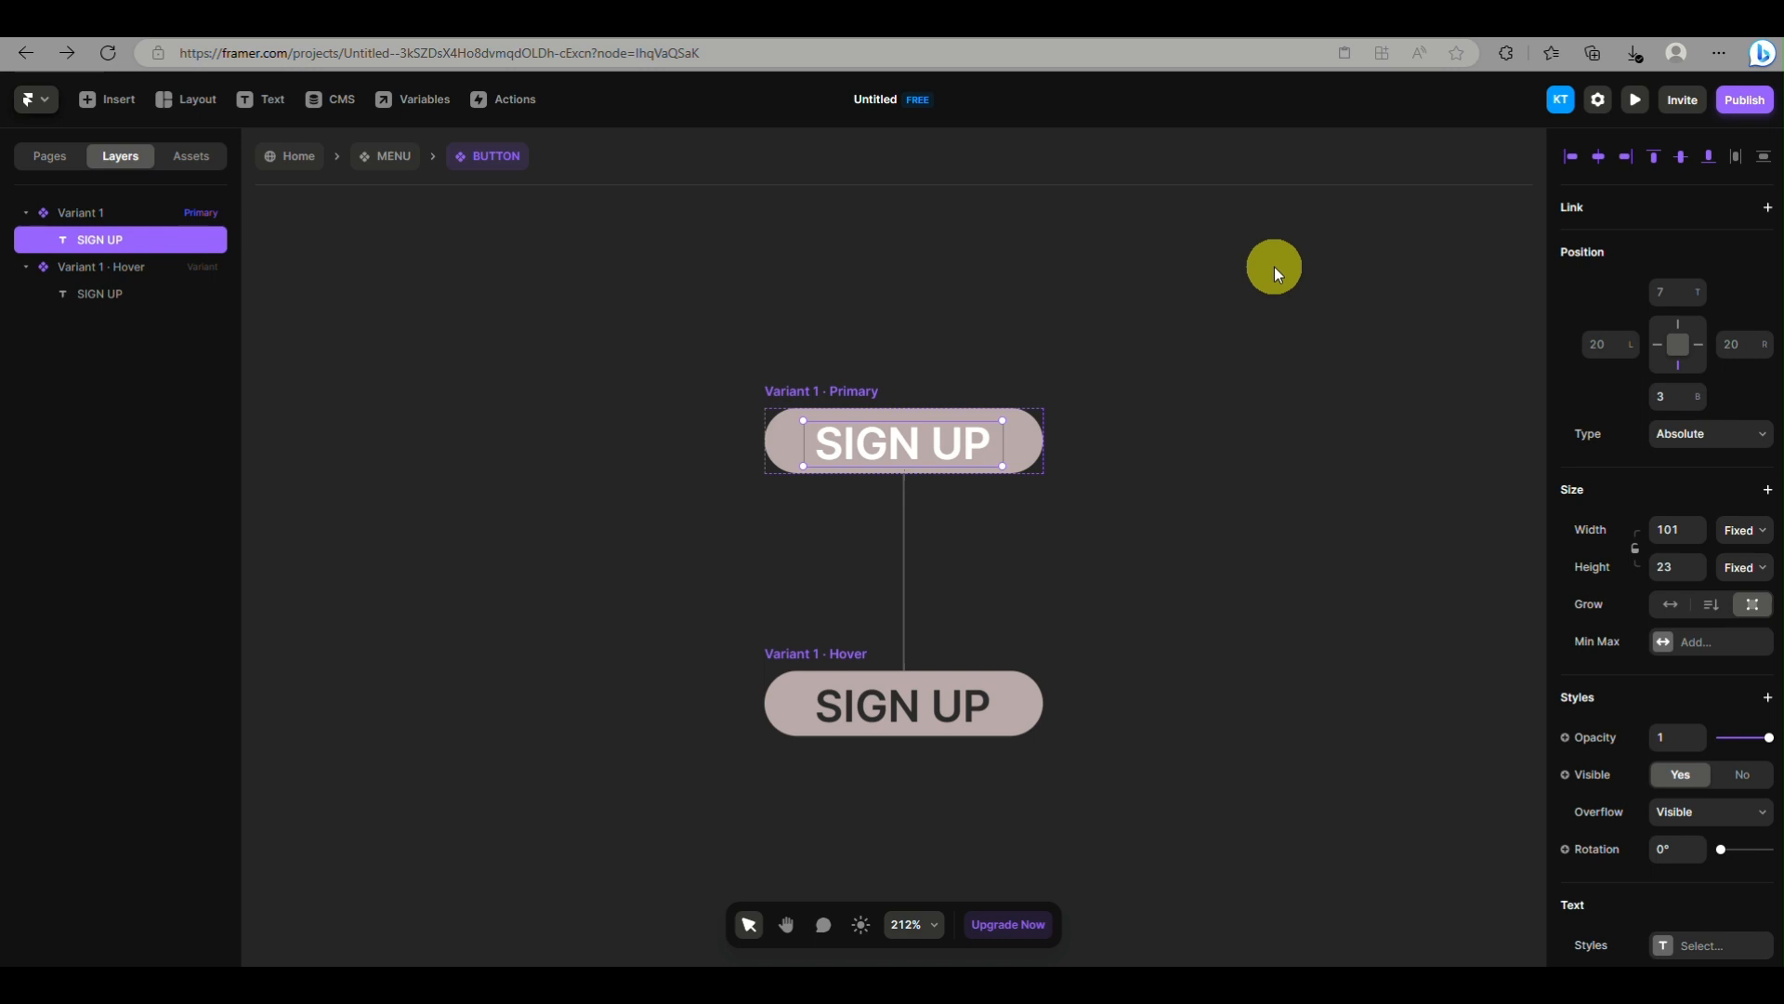
scroll(1274, 266, down, 3)
scroll(1673, 520, down, 8)
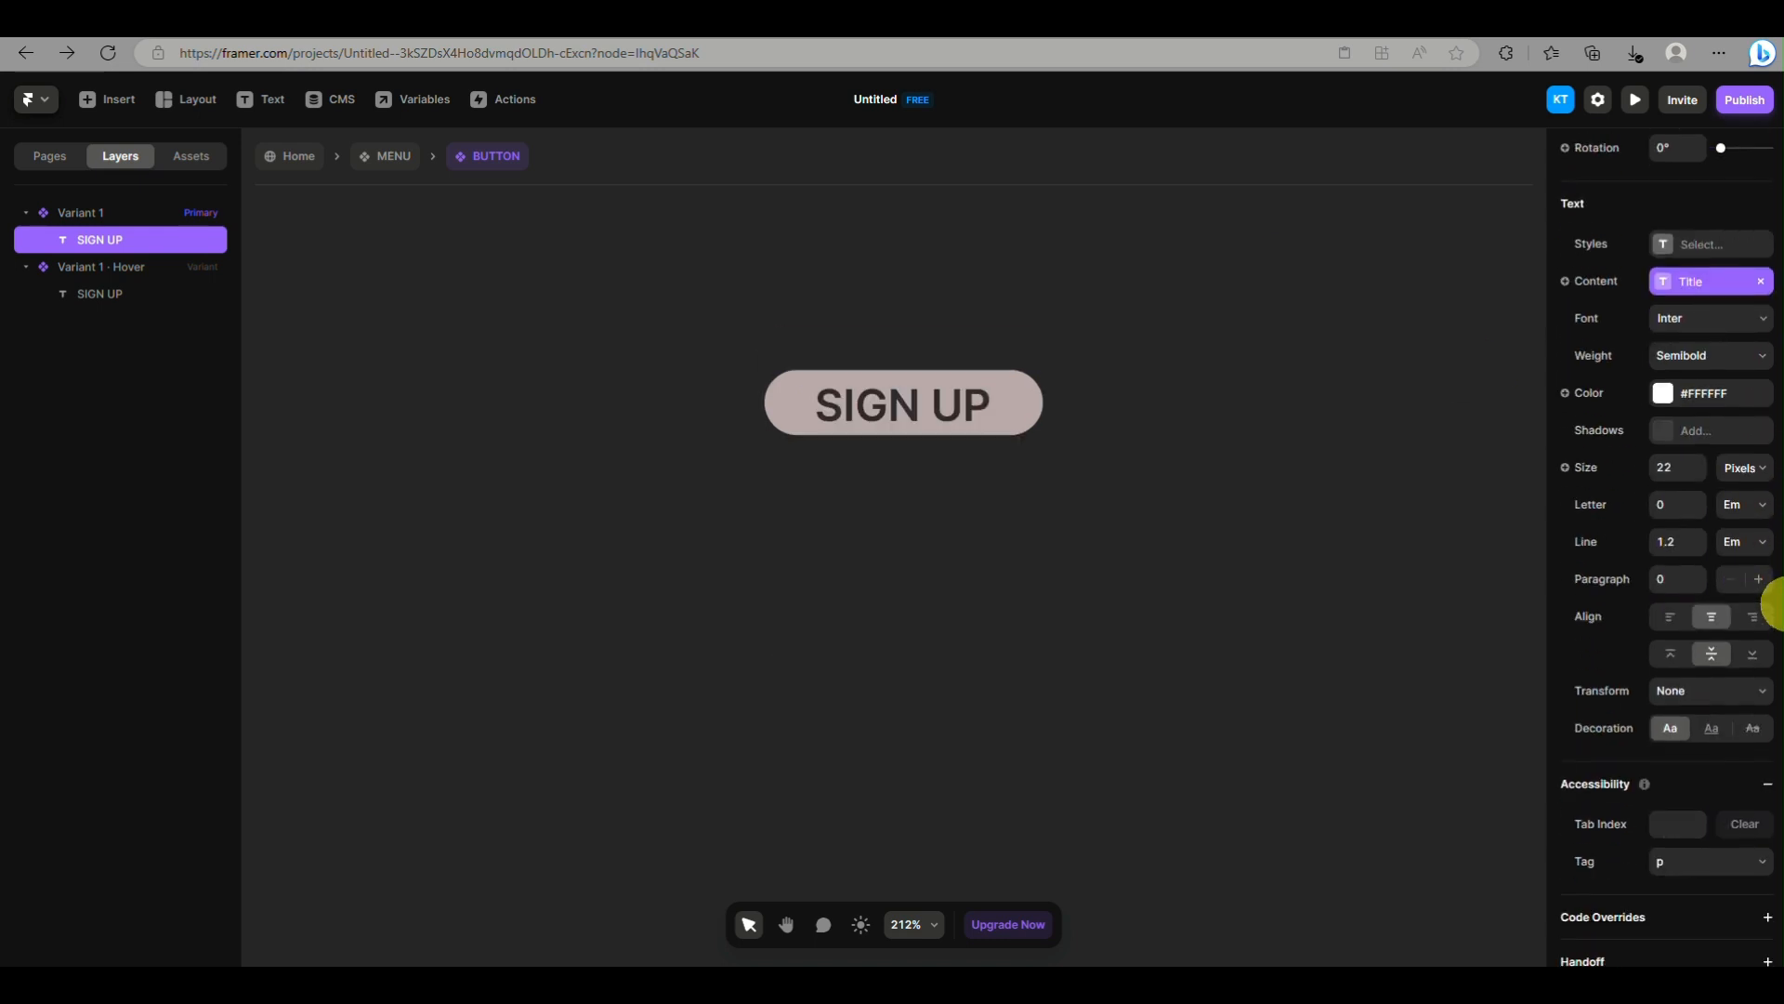
scroll(1691, 683, down, 1)
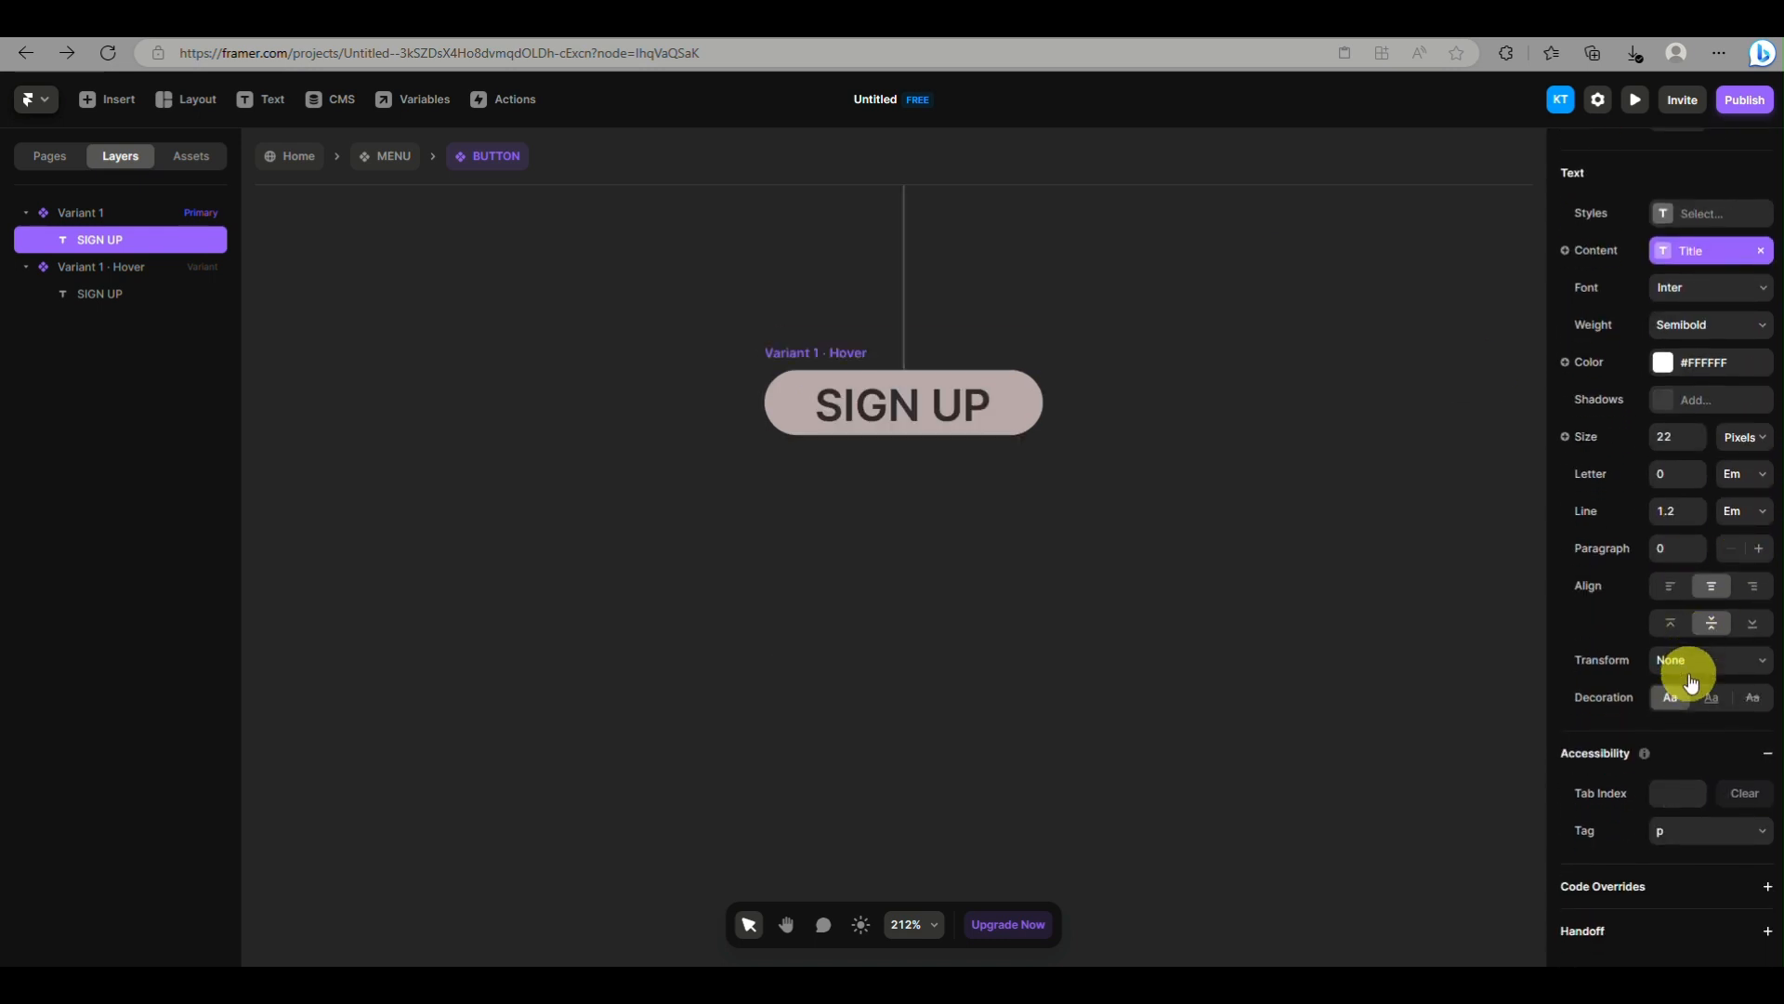
scroll(1561, 502, up, 8)
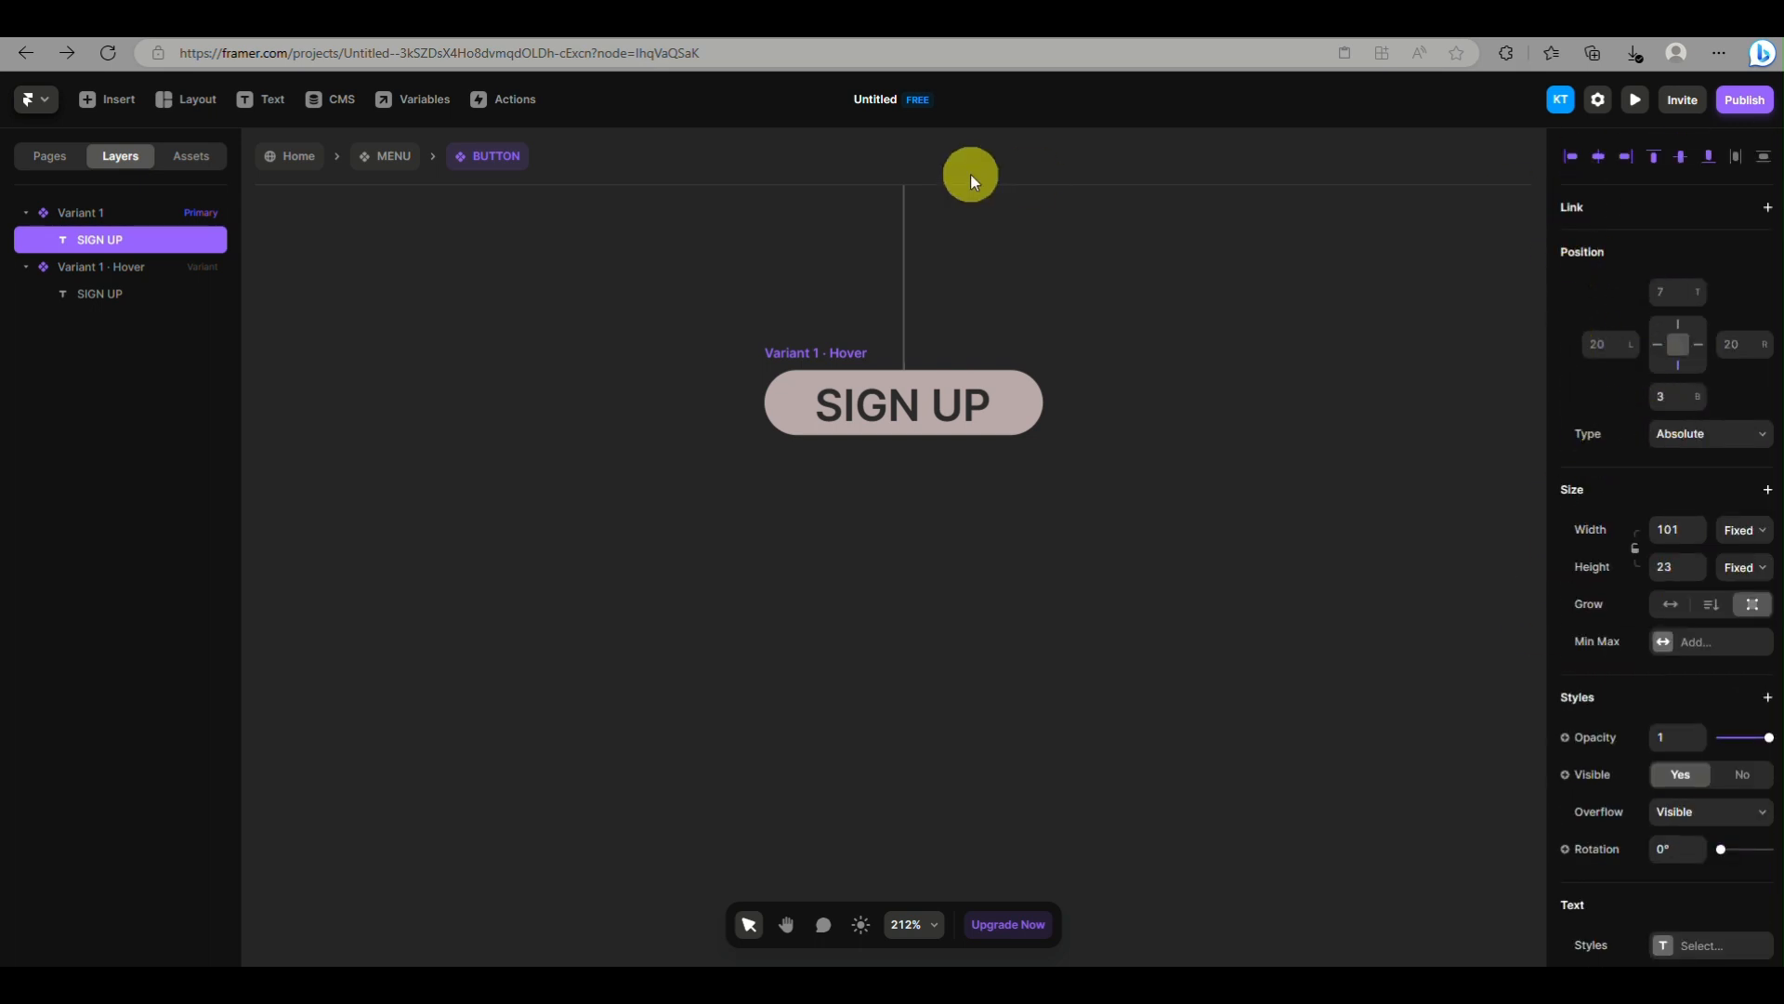
Return to the Home page, preview the landing page, and go back to the canvas
click(286, 158)
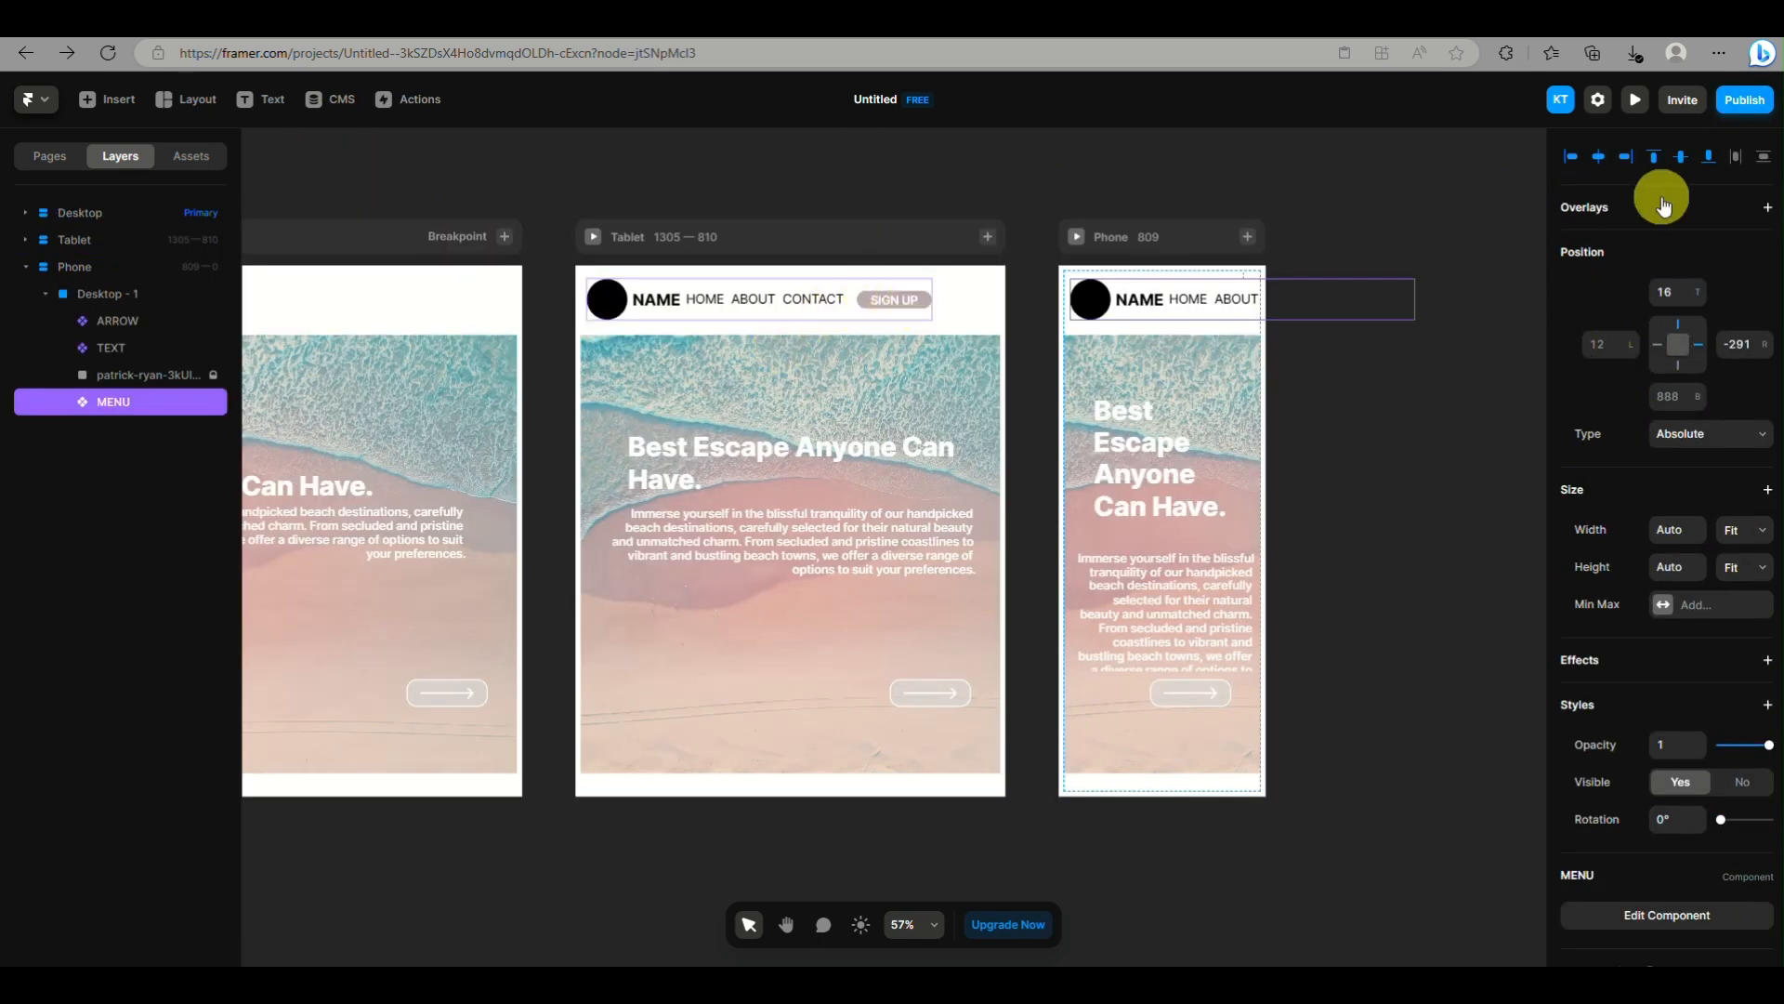
click(1078, 142)
click(1326, 191)
click(1640, 100)
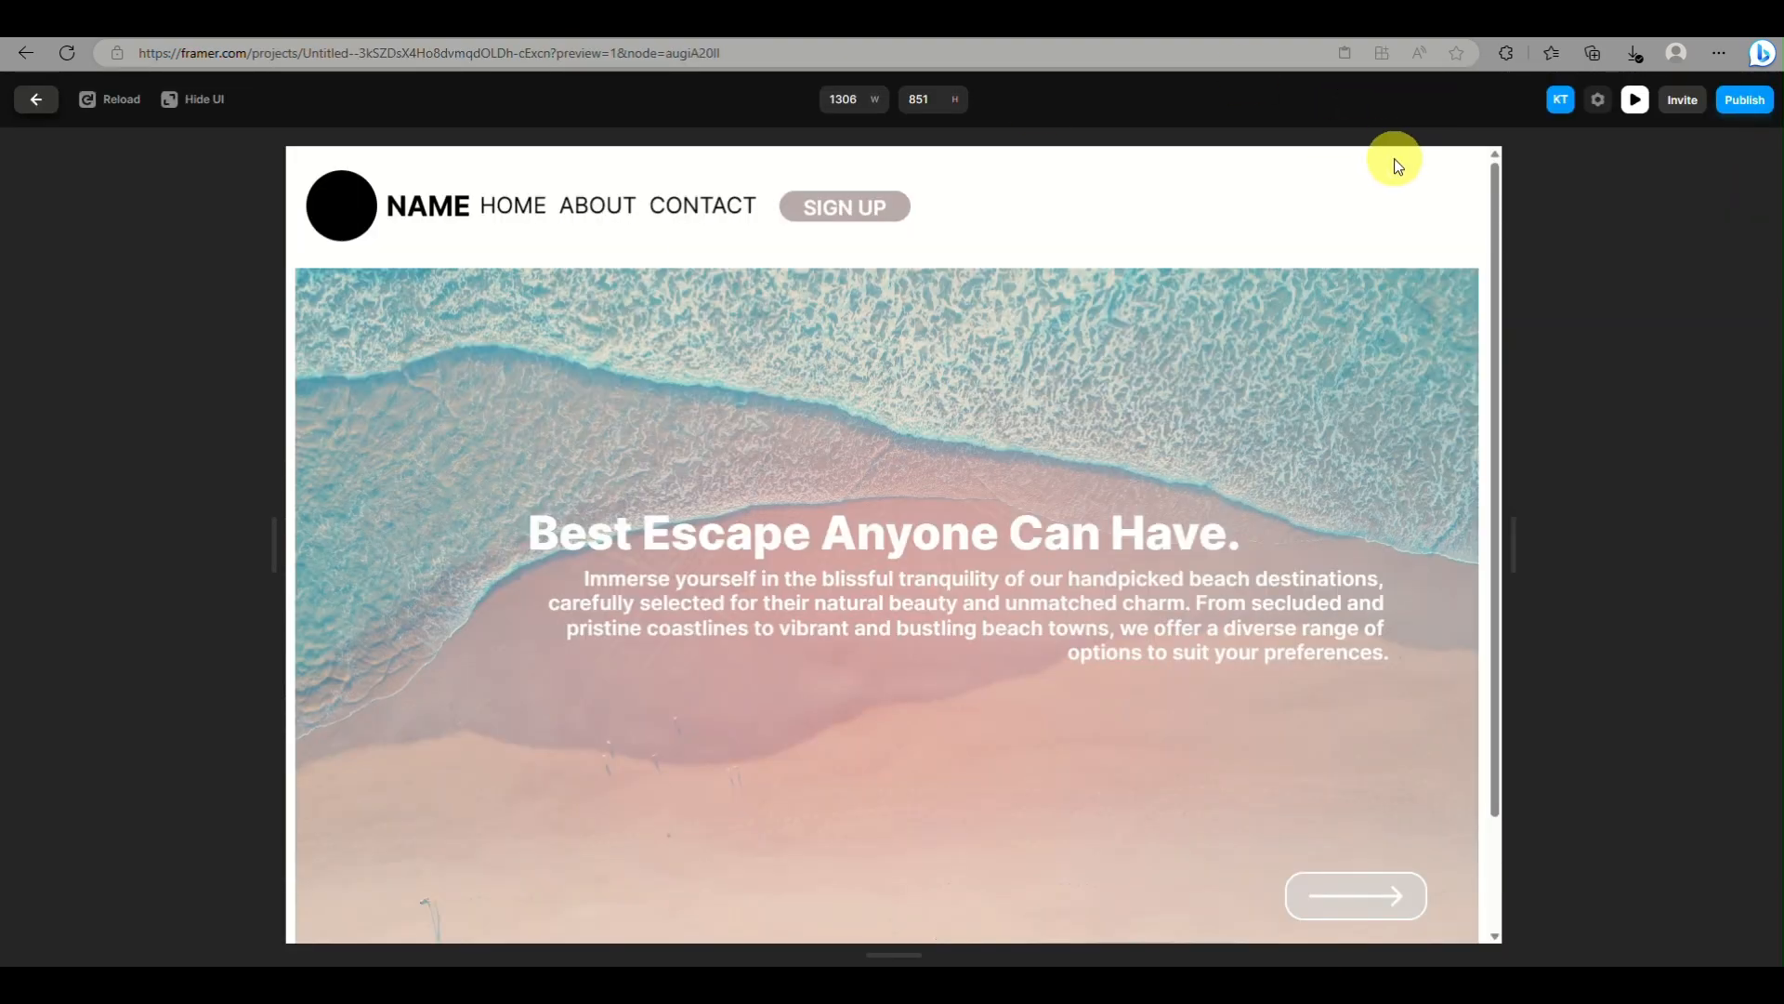
click(1625, 101)
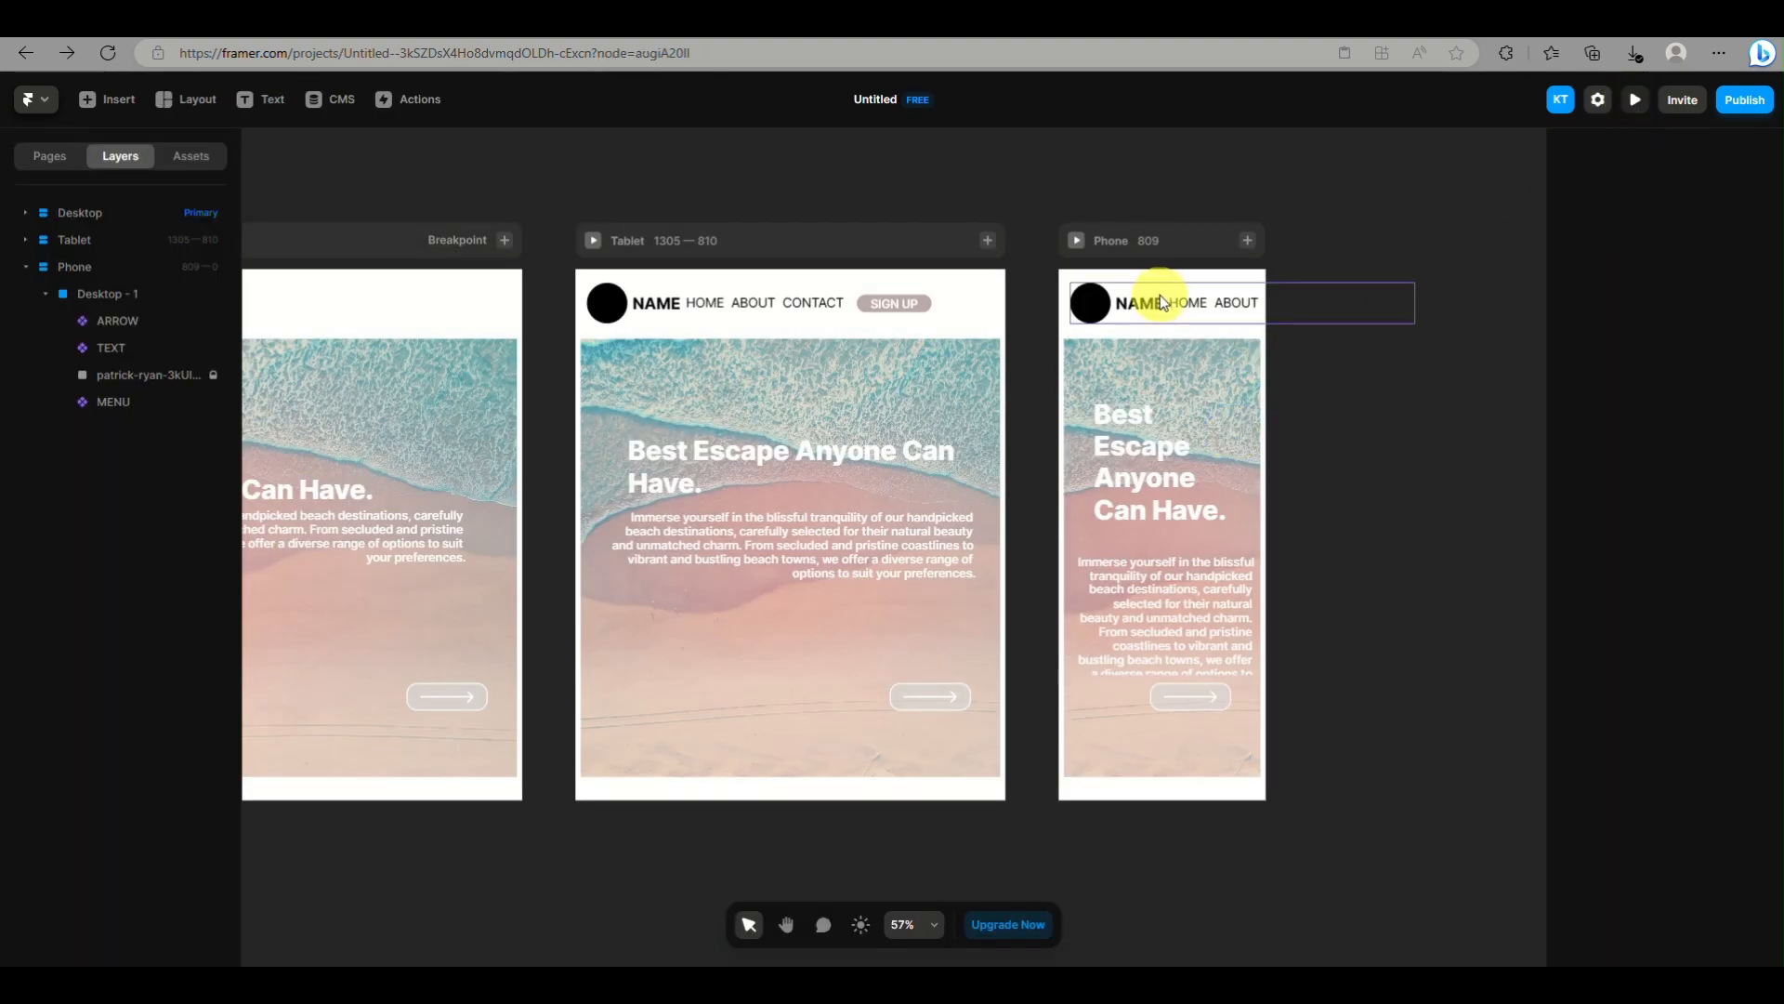
Give the Phone MENU instance a fixed width and height, resize it to about 357 by 95, and pin its left side at 12
click(1159, 302)
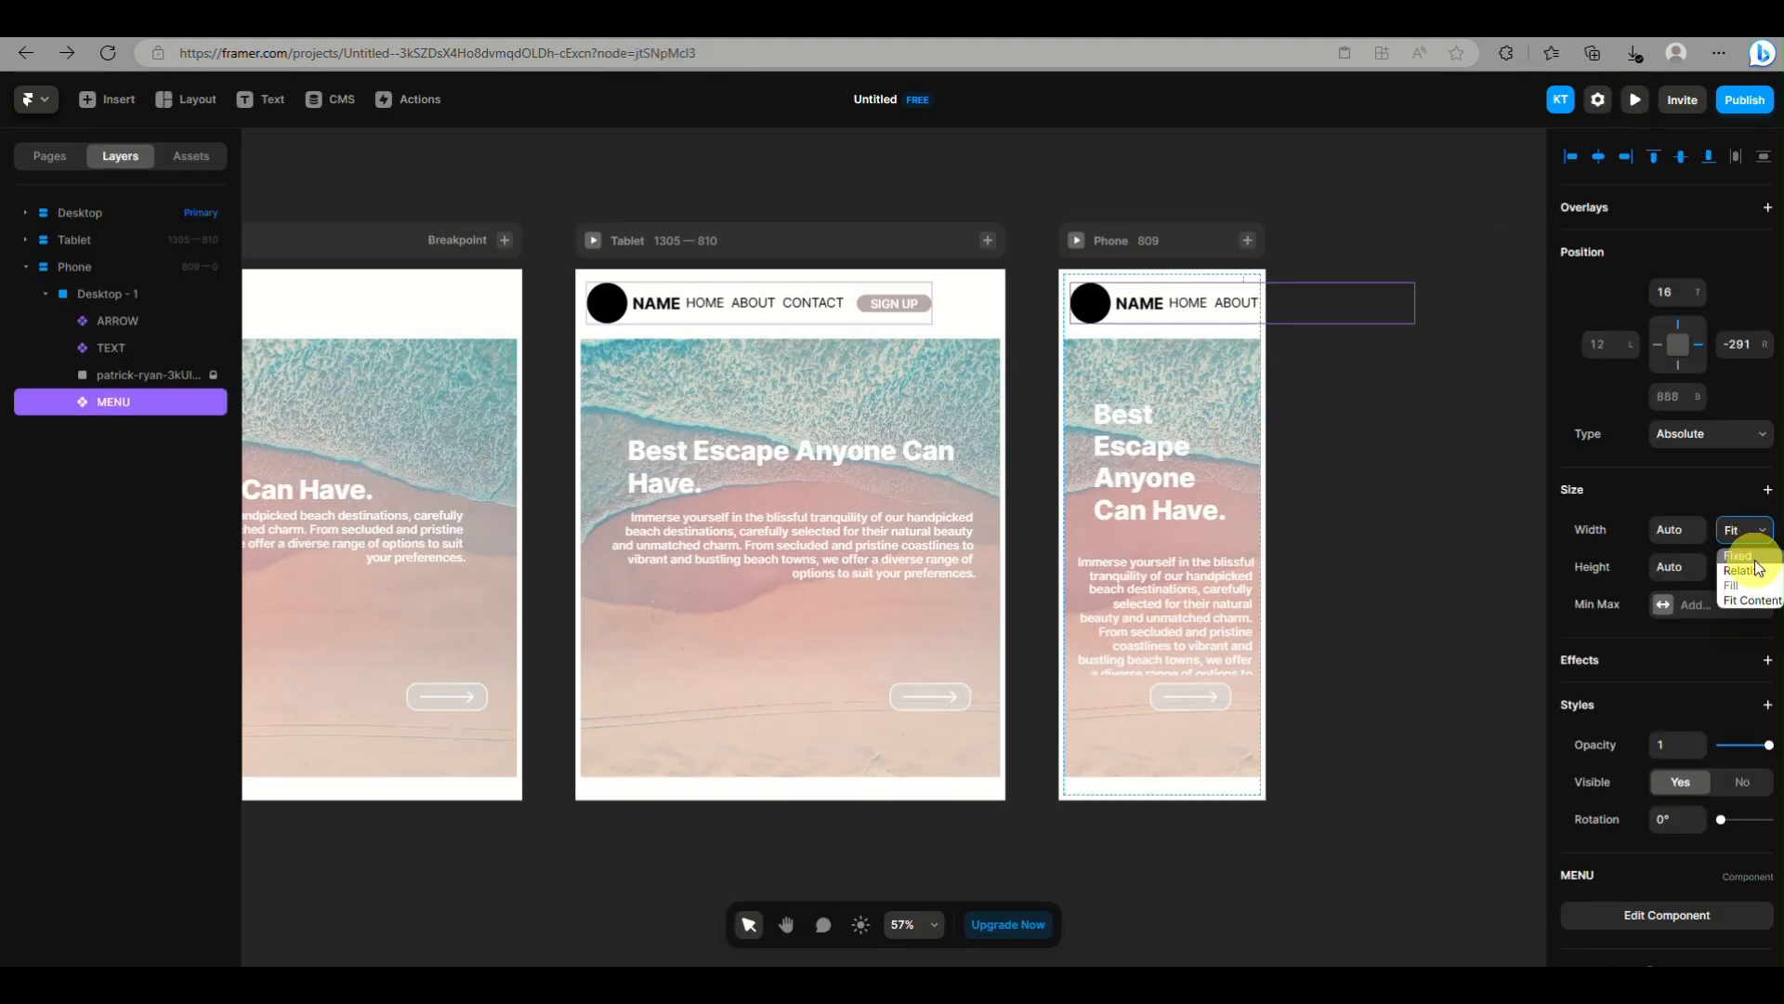
click(1755, 568)
click(1745, 591)
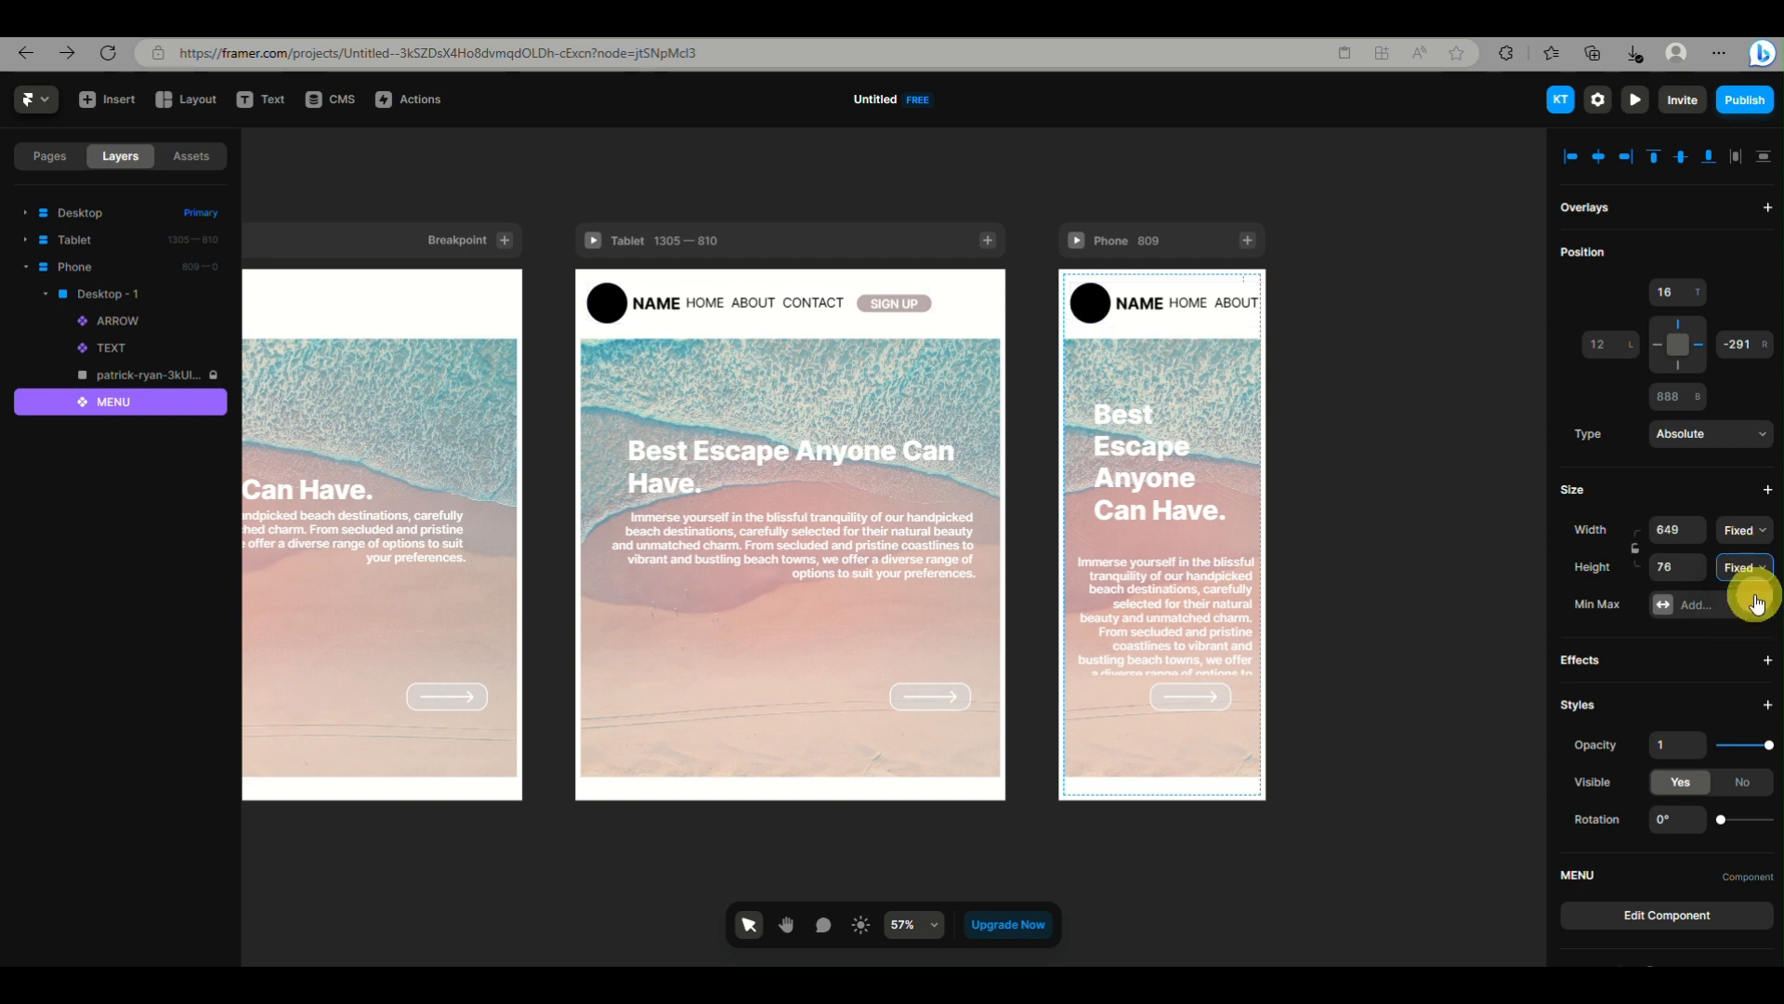
drag(1414, 320, 1259, 330)
click(1660, 345)
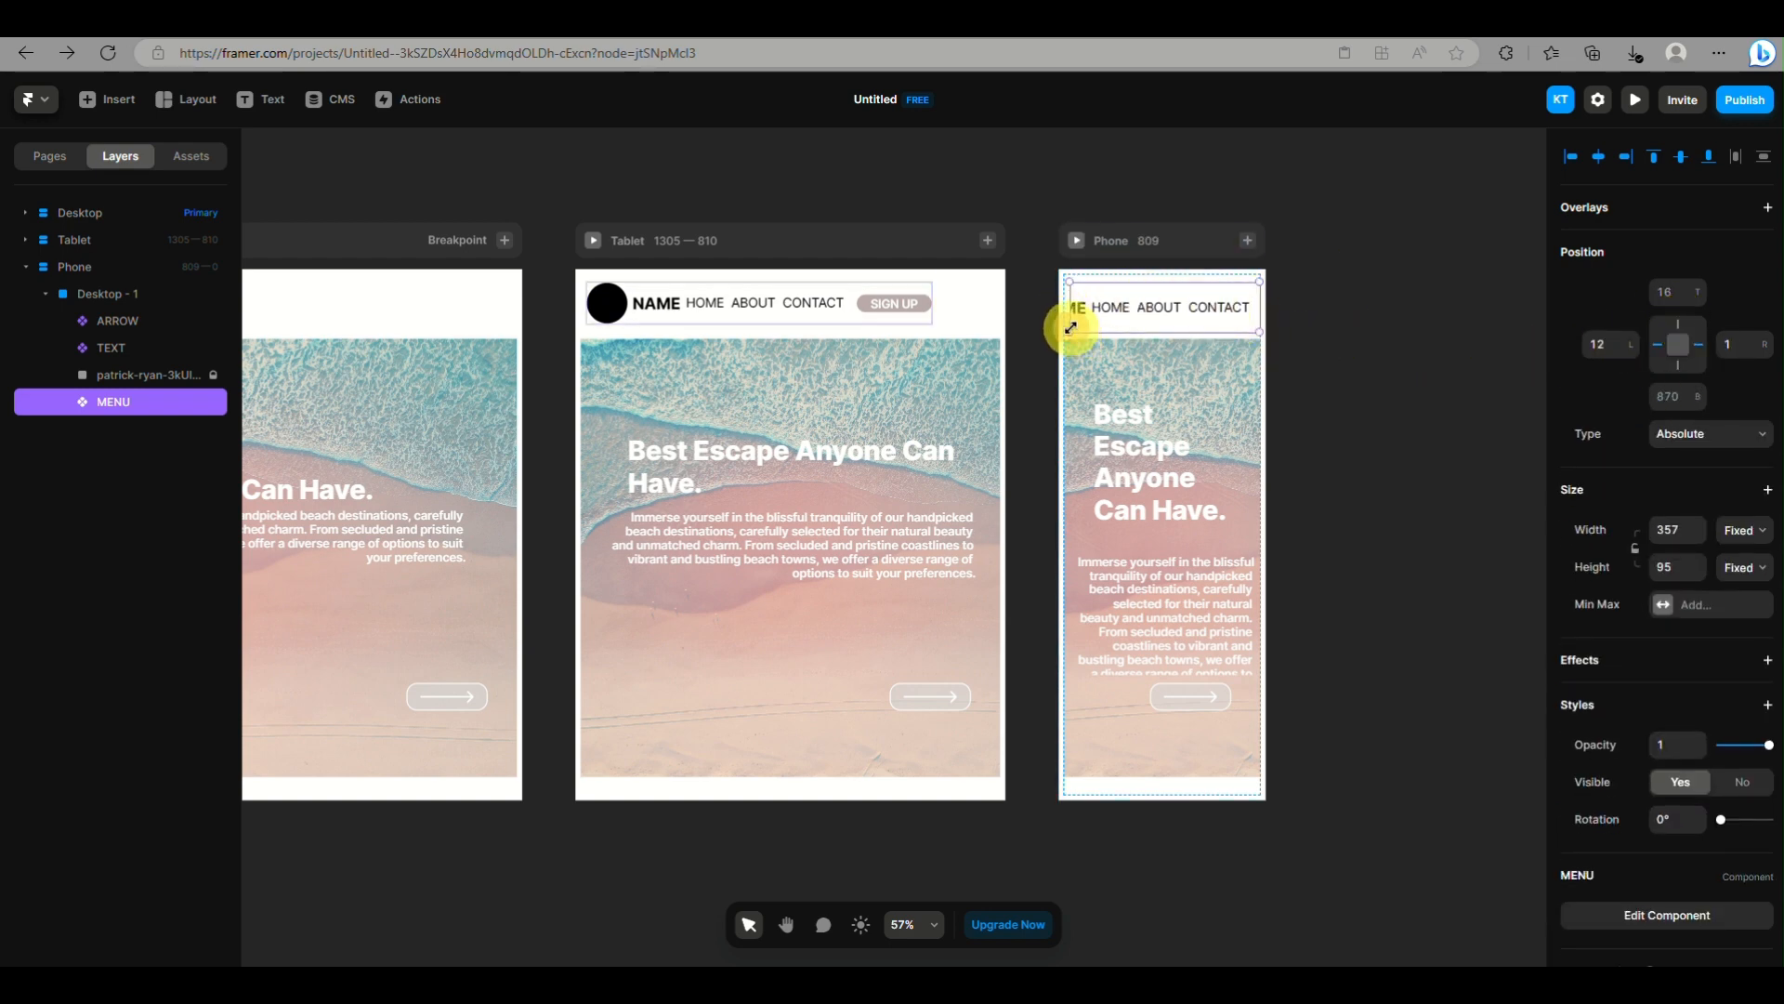
Resize the Phone MENU instance to about 351 by 66, with its left side pinned at 18
drag(1071, 327, 1070, 319)
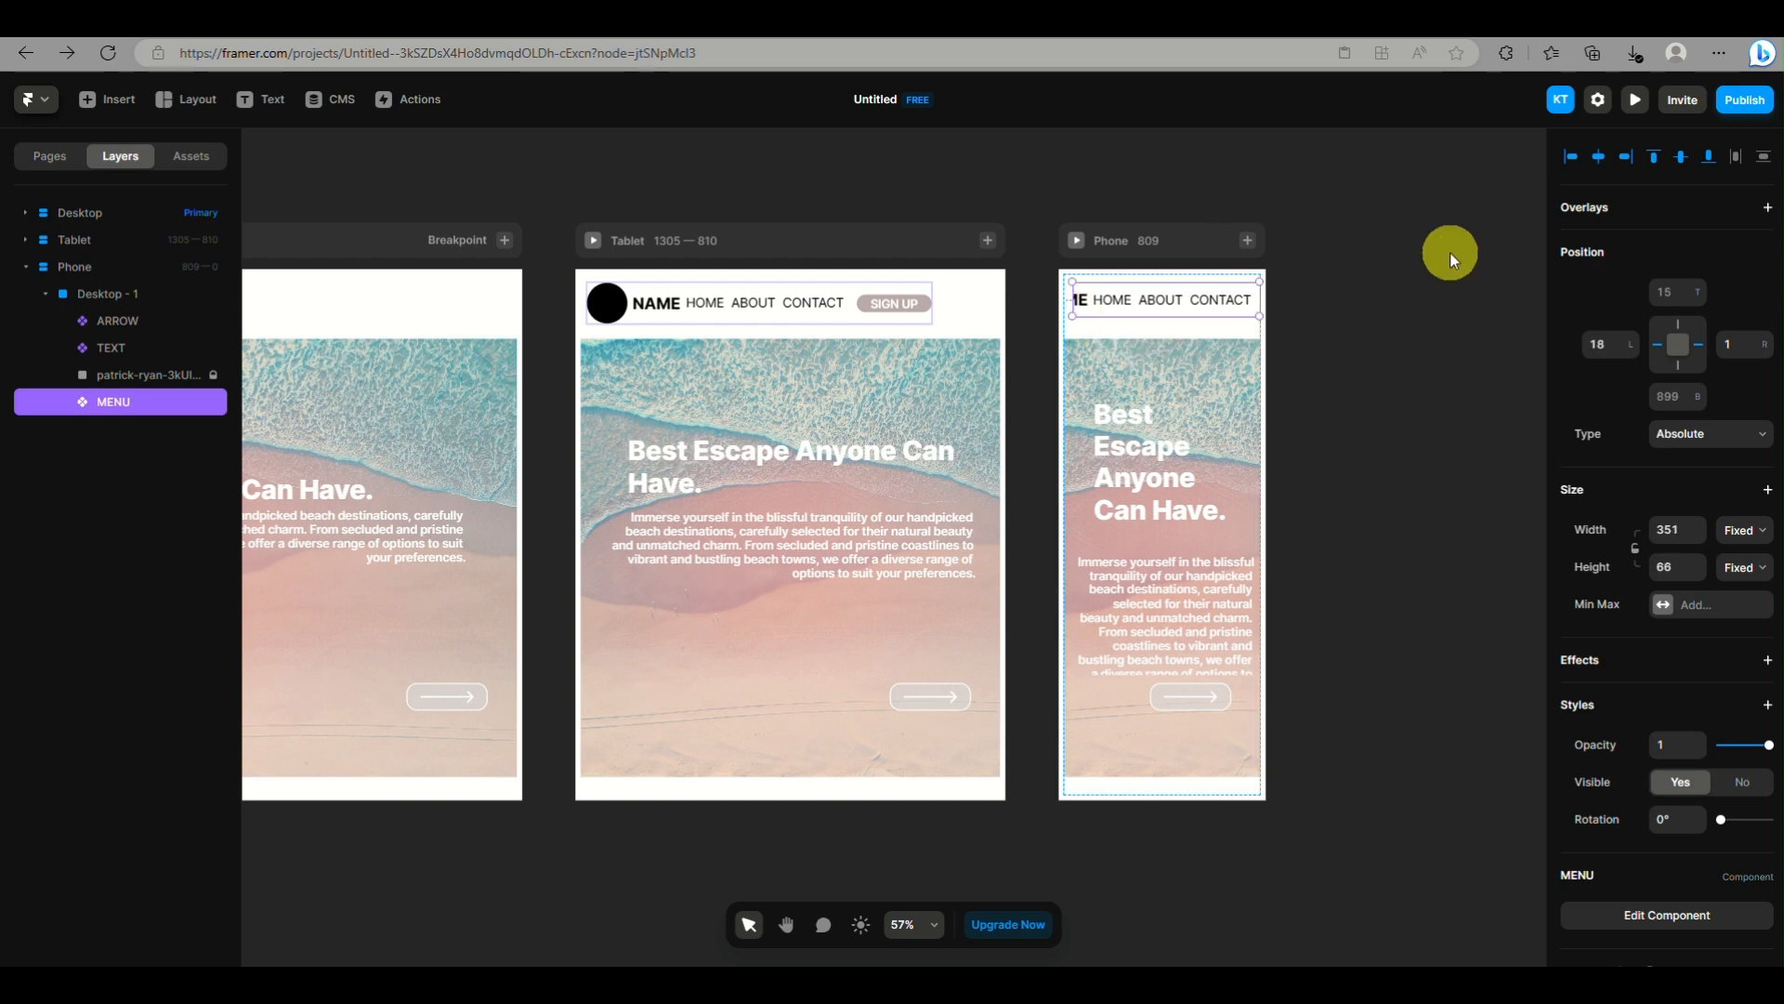
click(1450, 253)
Open the ARROW component for editing from the Desktop layout and add a Hover variant to it
scroll(894, 282, left, 5)
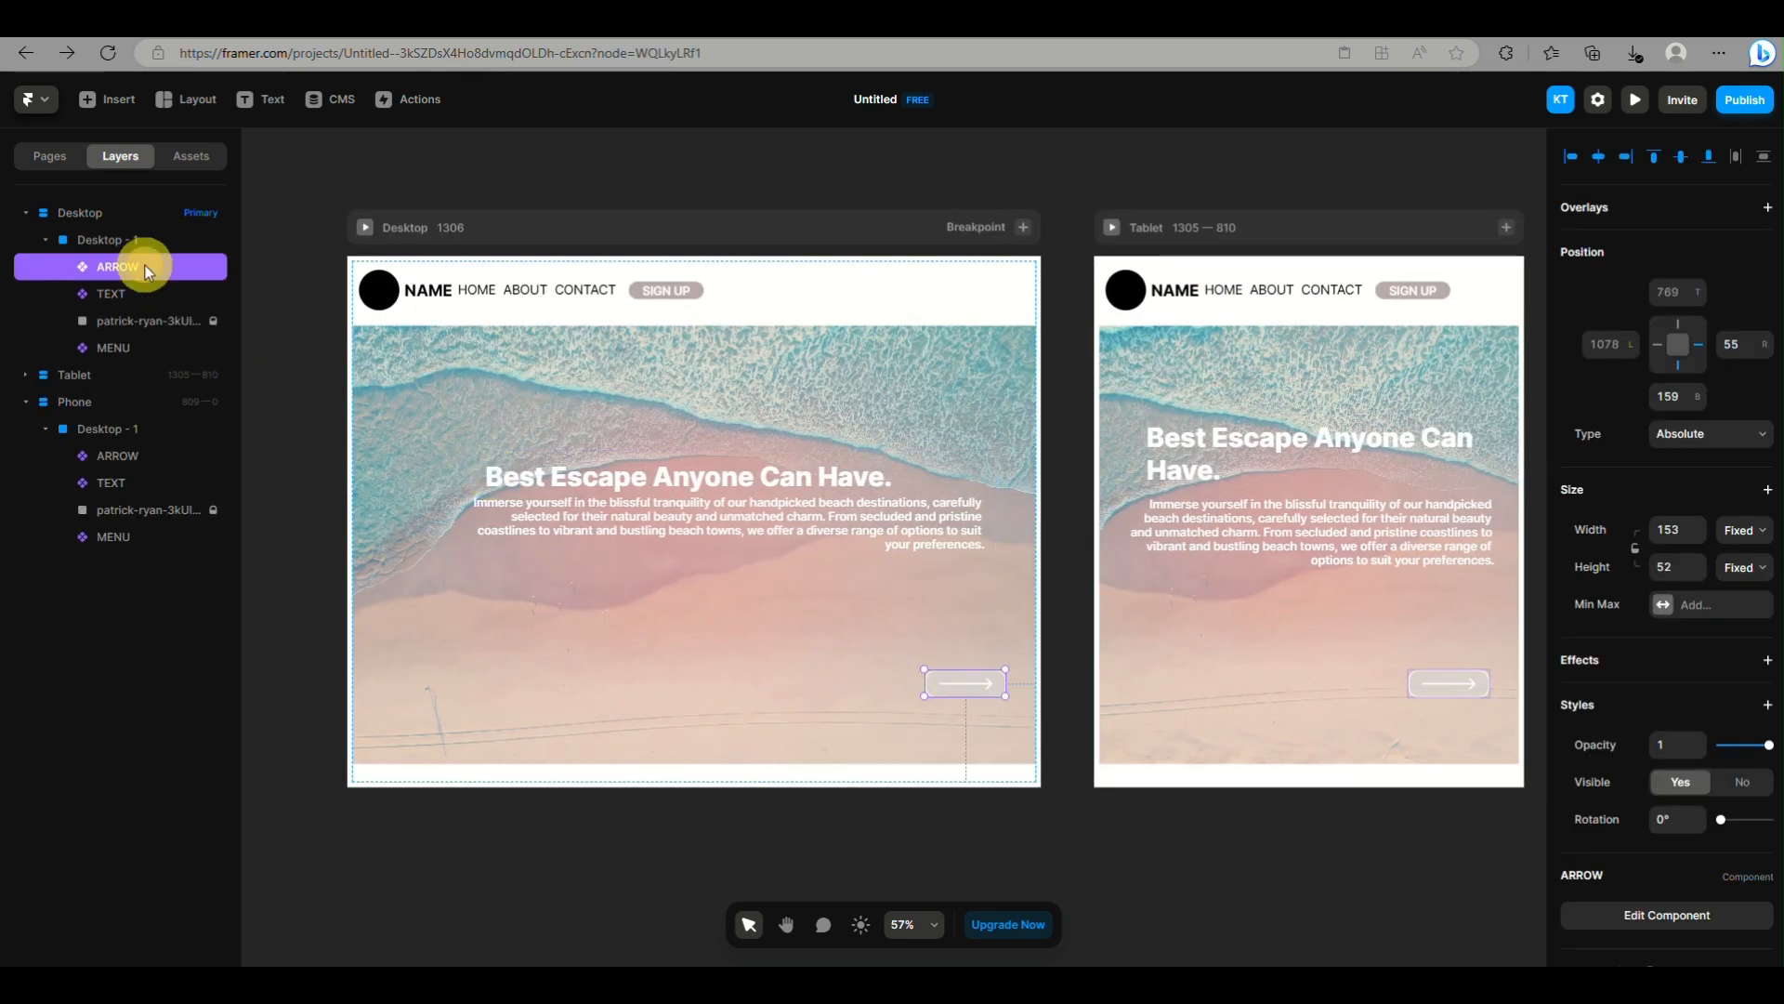
click(1631, 922)
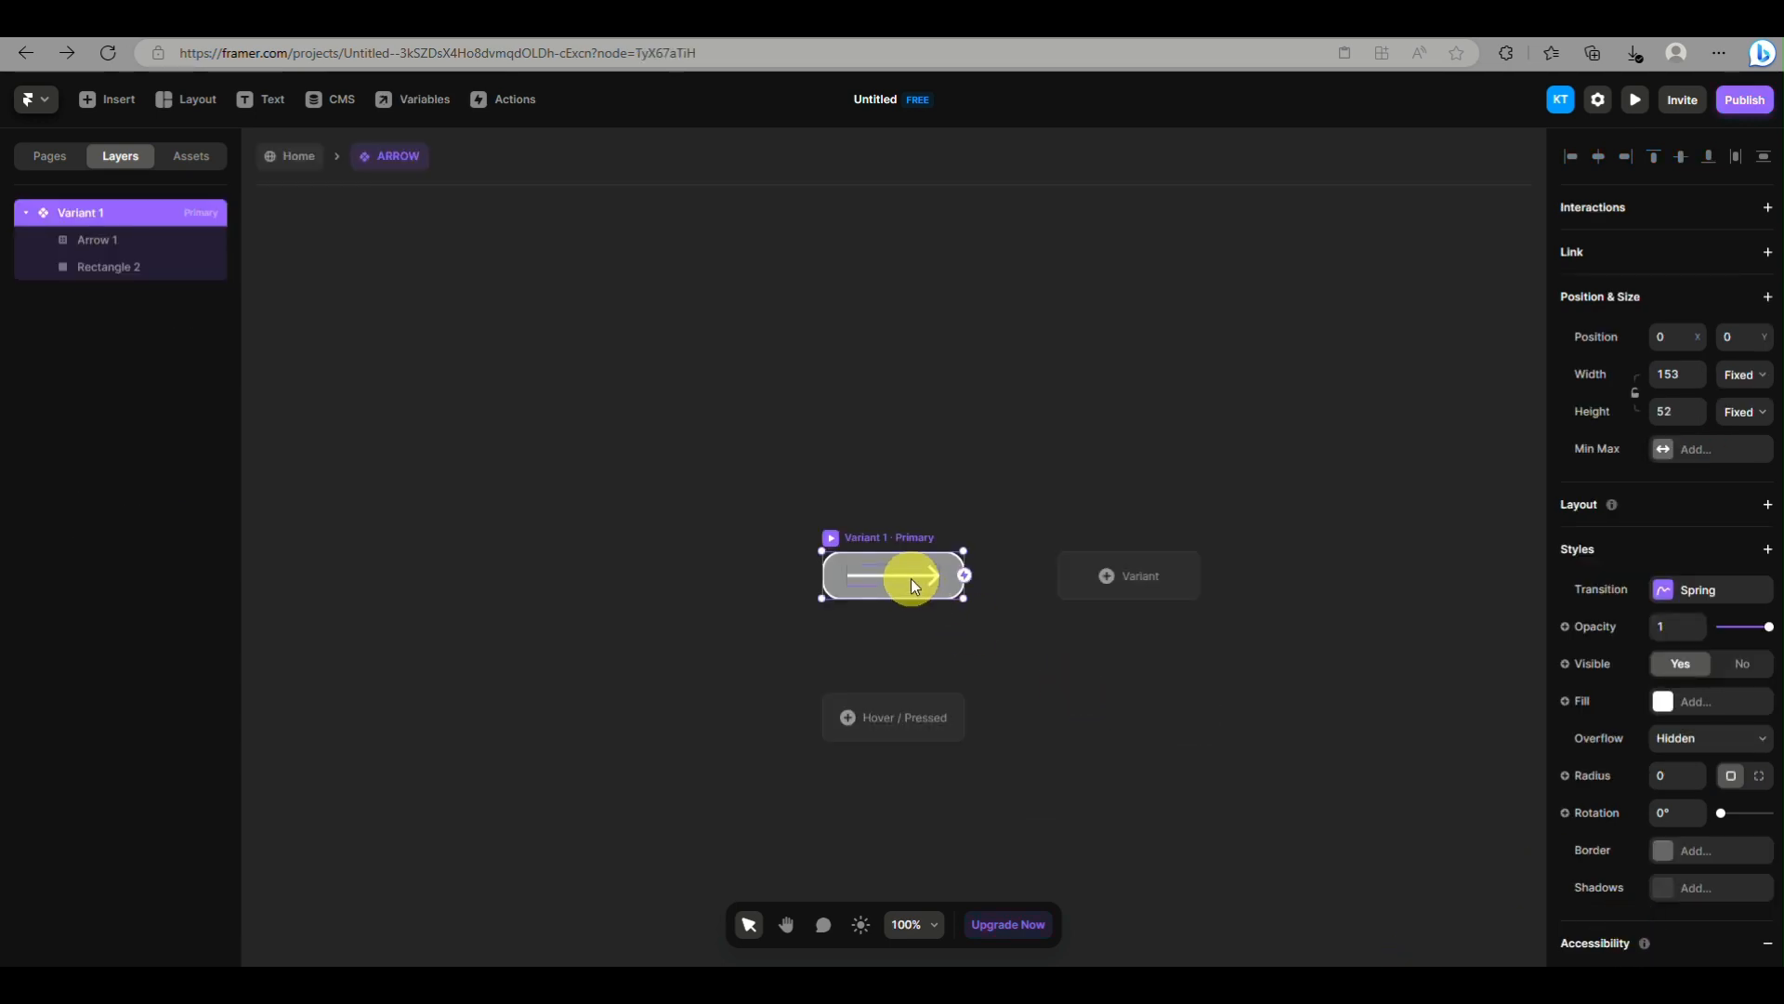
click(889, 723)
click(912, 741)
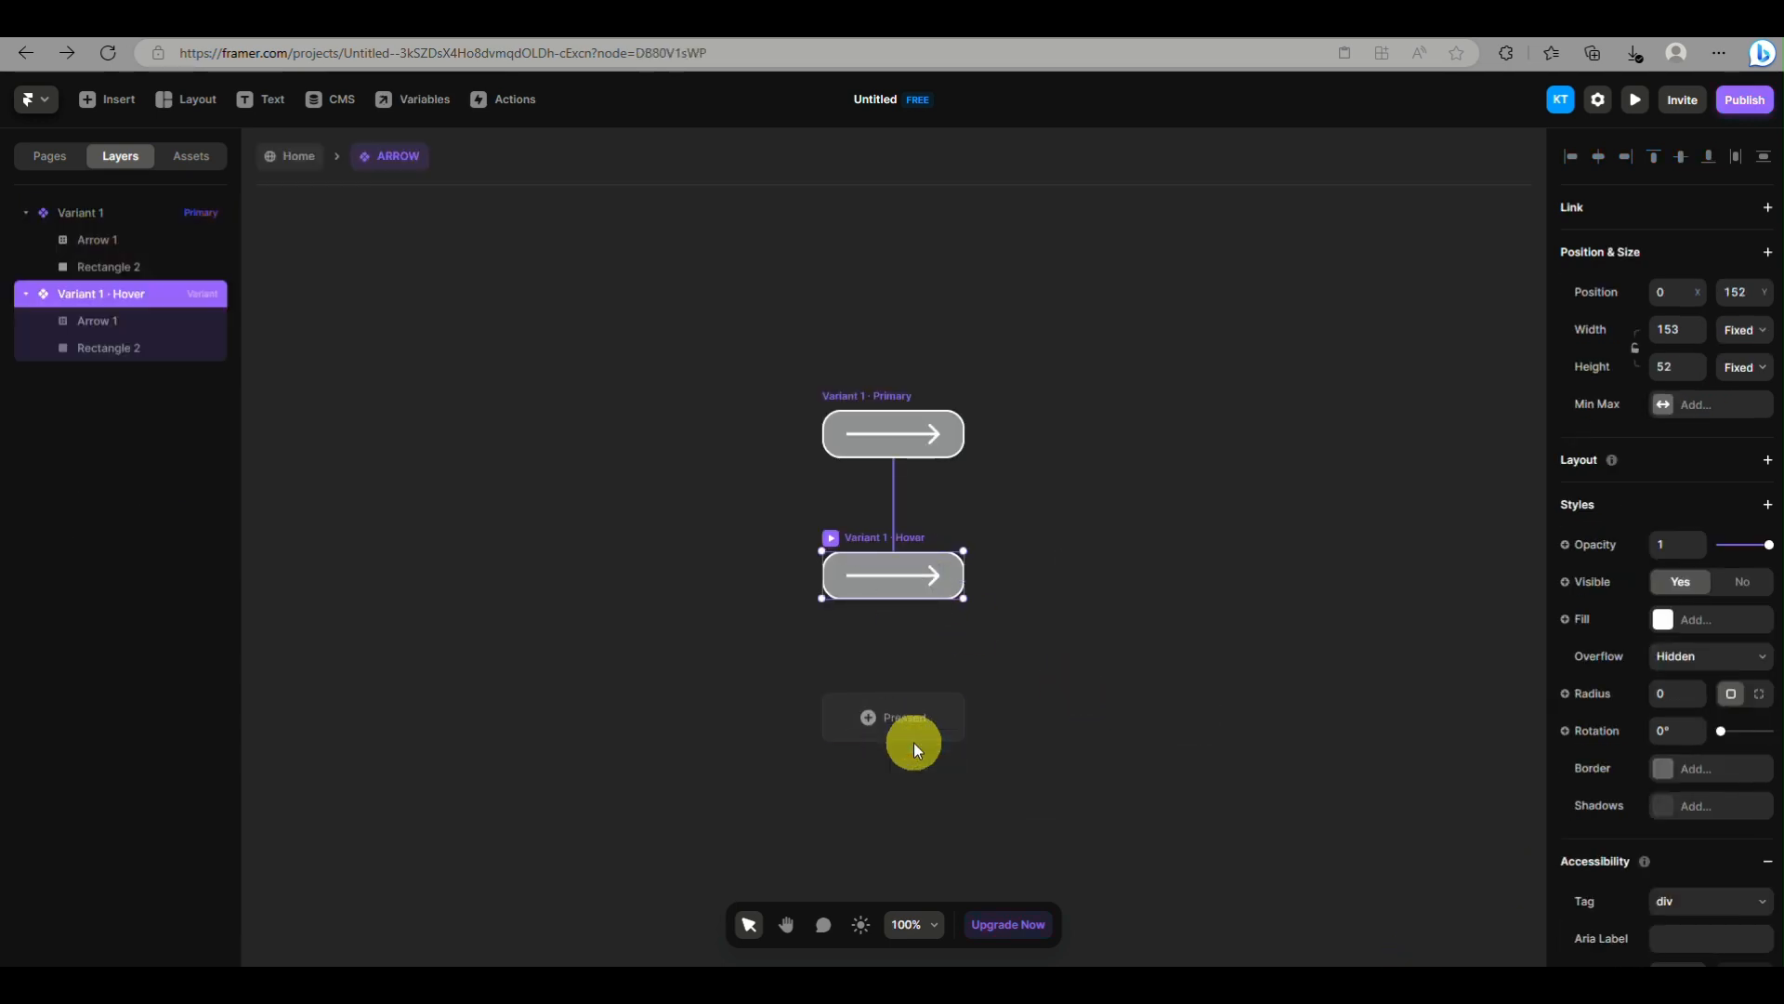
Make the #D9D9D9 fill of Rectangle 2 in the ARROW component's Hover variant fully opaque
click(841, 595)
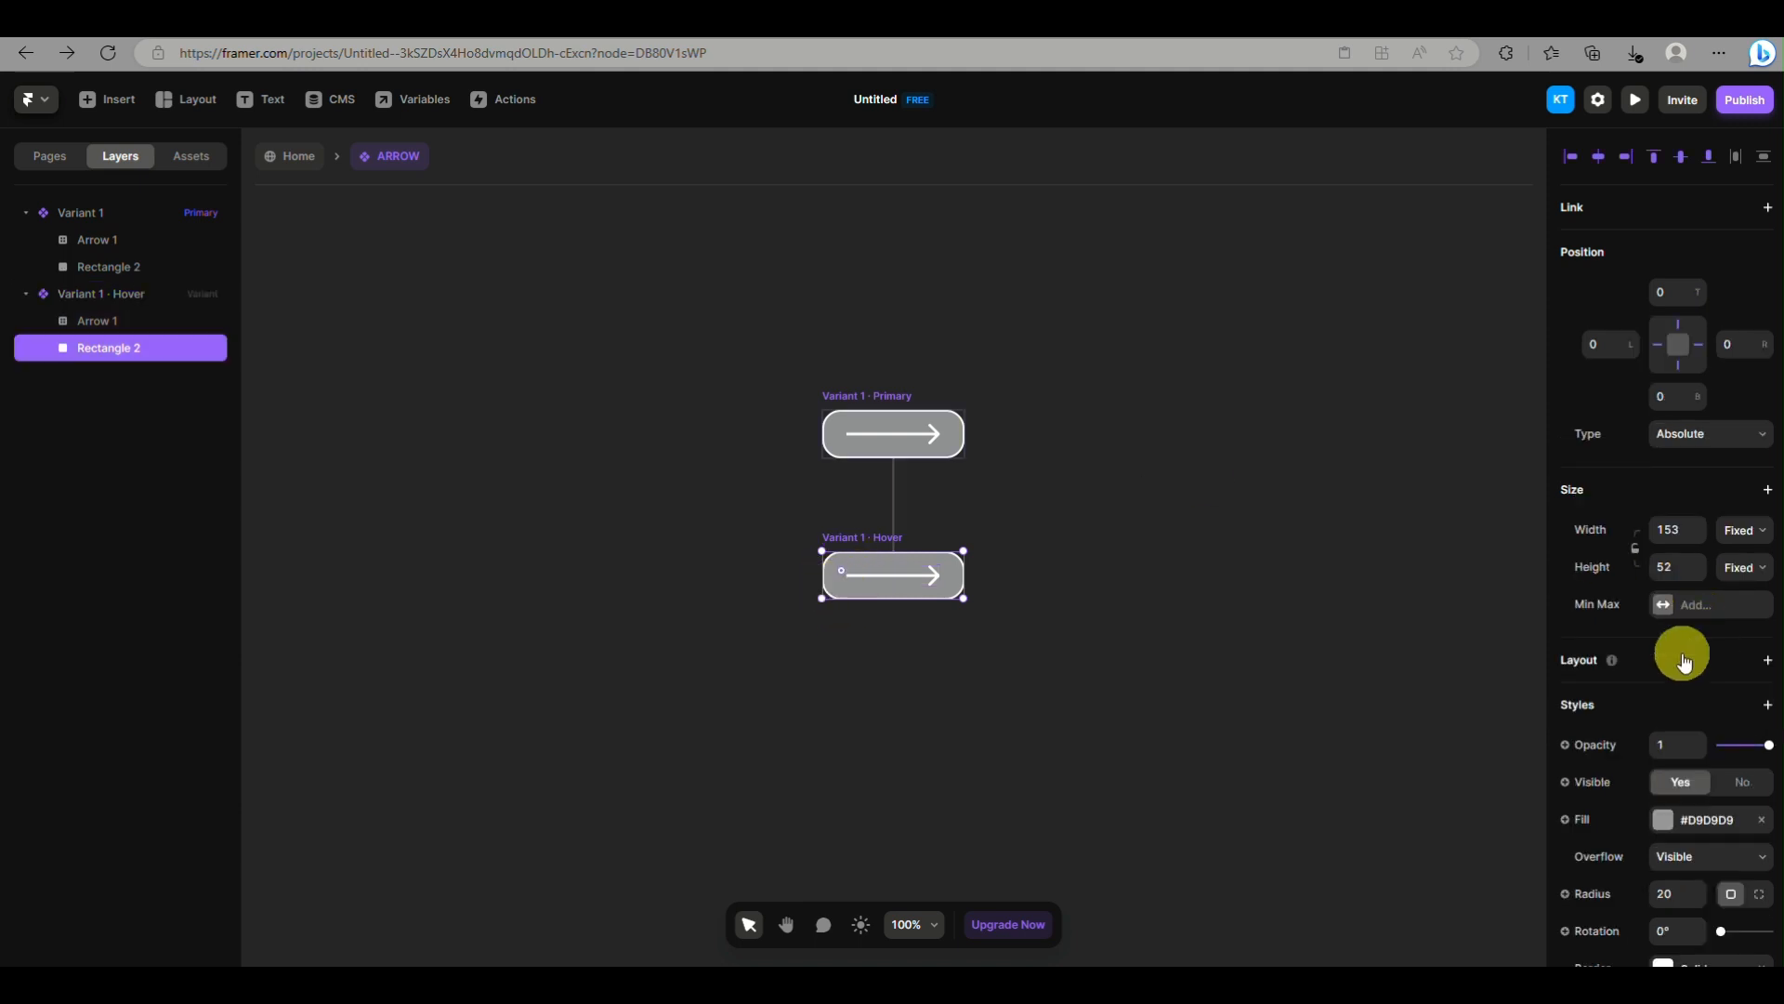
scroll(1680, 678, down, 2)
click(1664, 712)
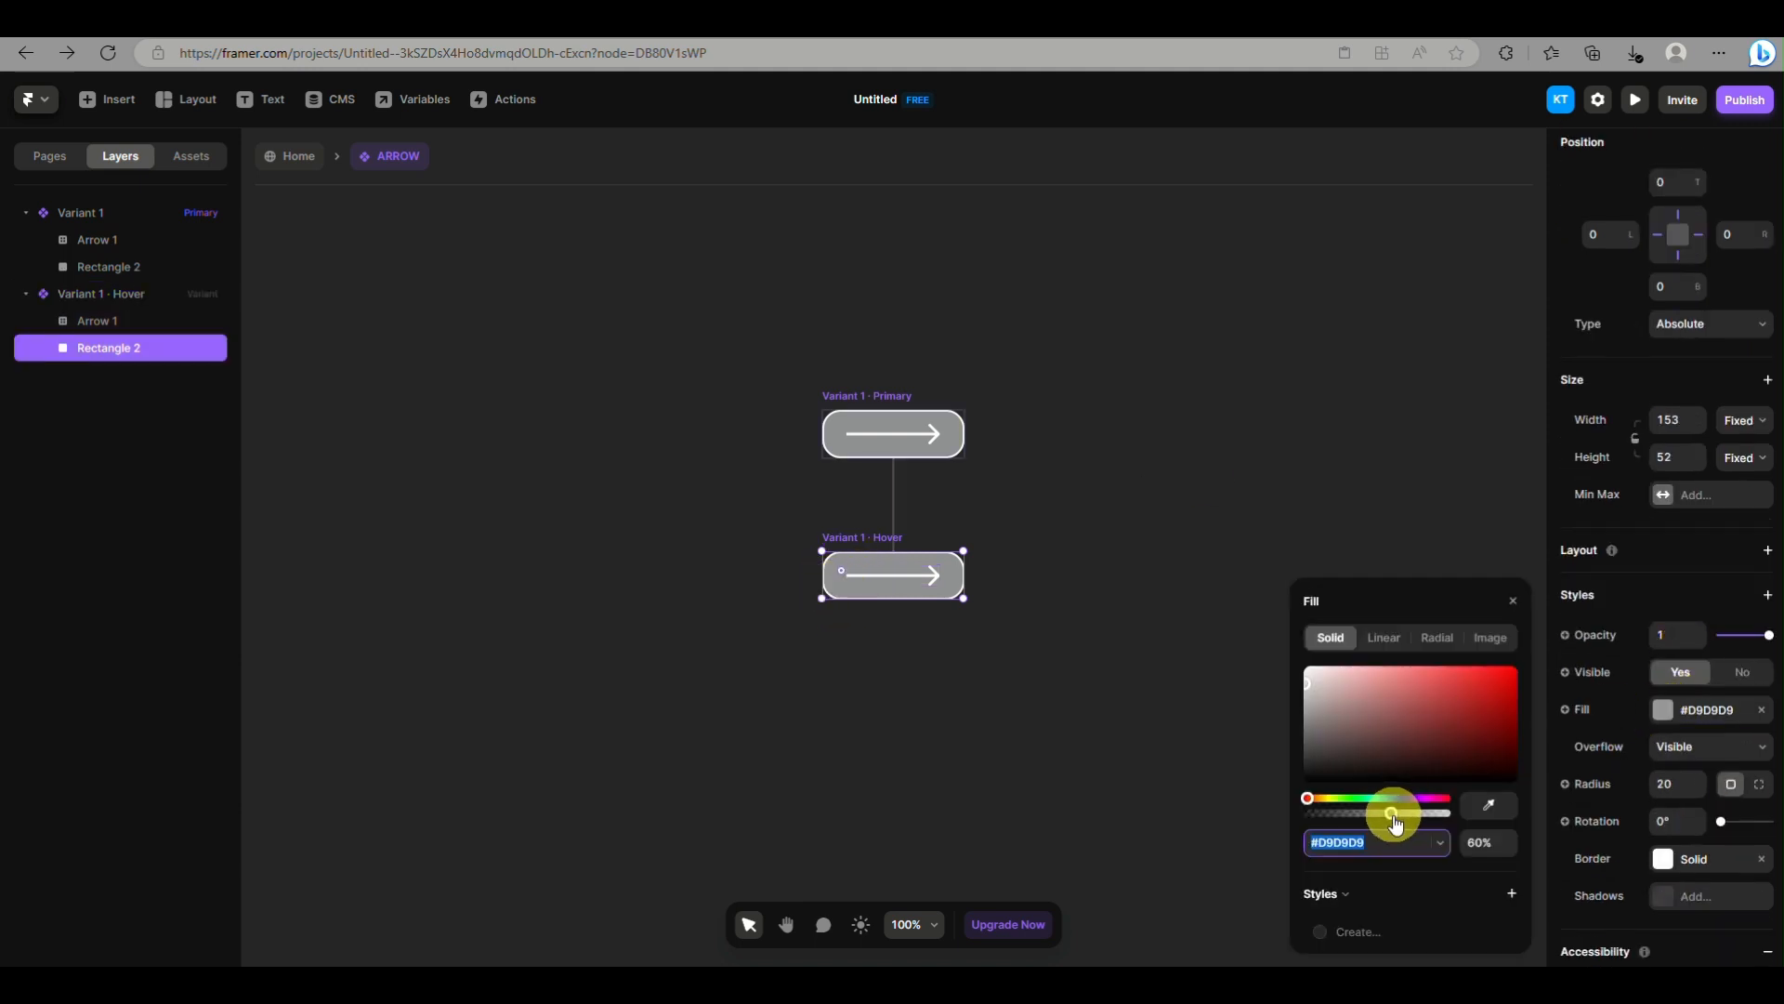
drag(1396, 824, 1481, 812)
click(1478, 398)
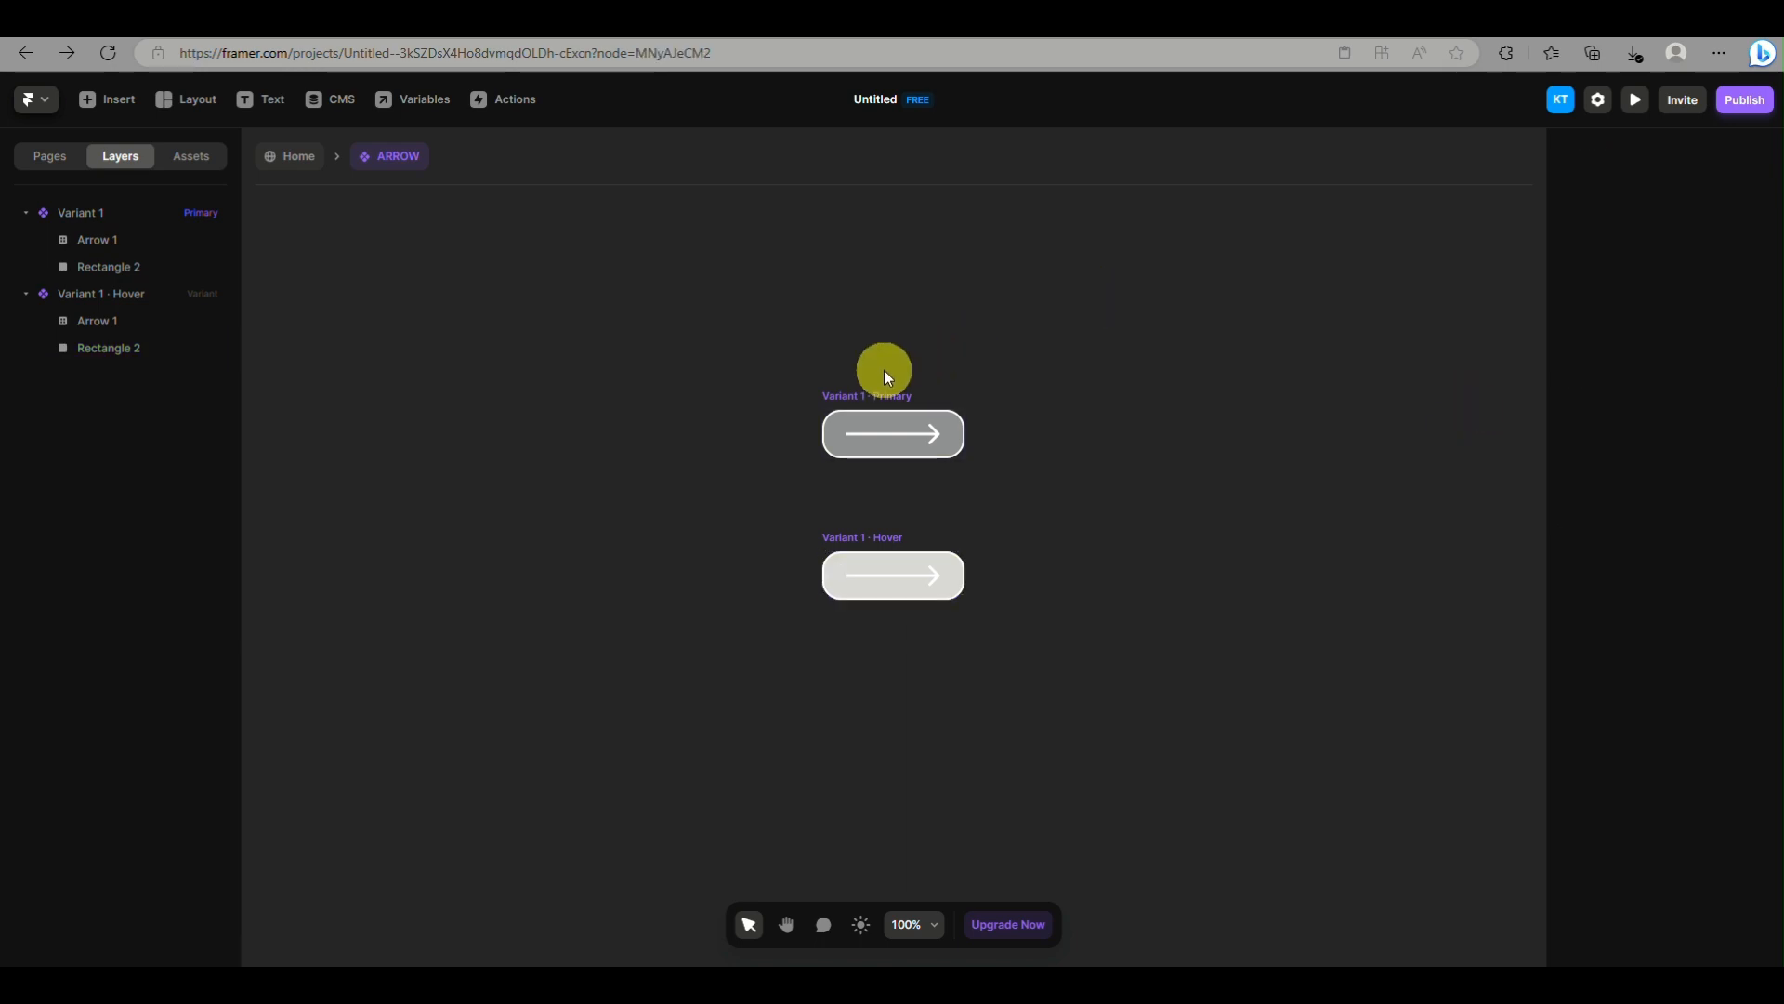
Return to the Home page, check the arrow button's hover effect in the Desktop preview, and go back to the canvas
click(293, 155)
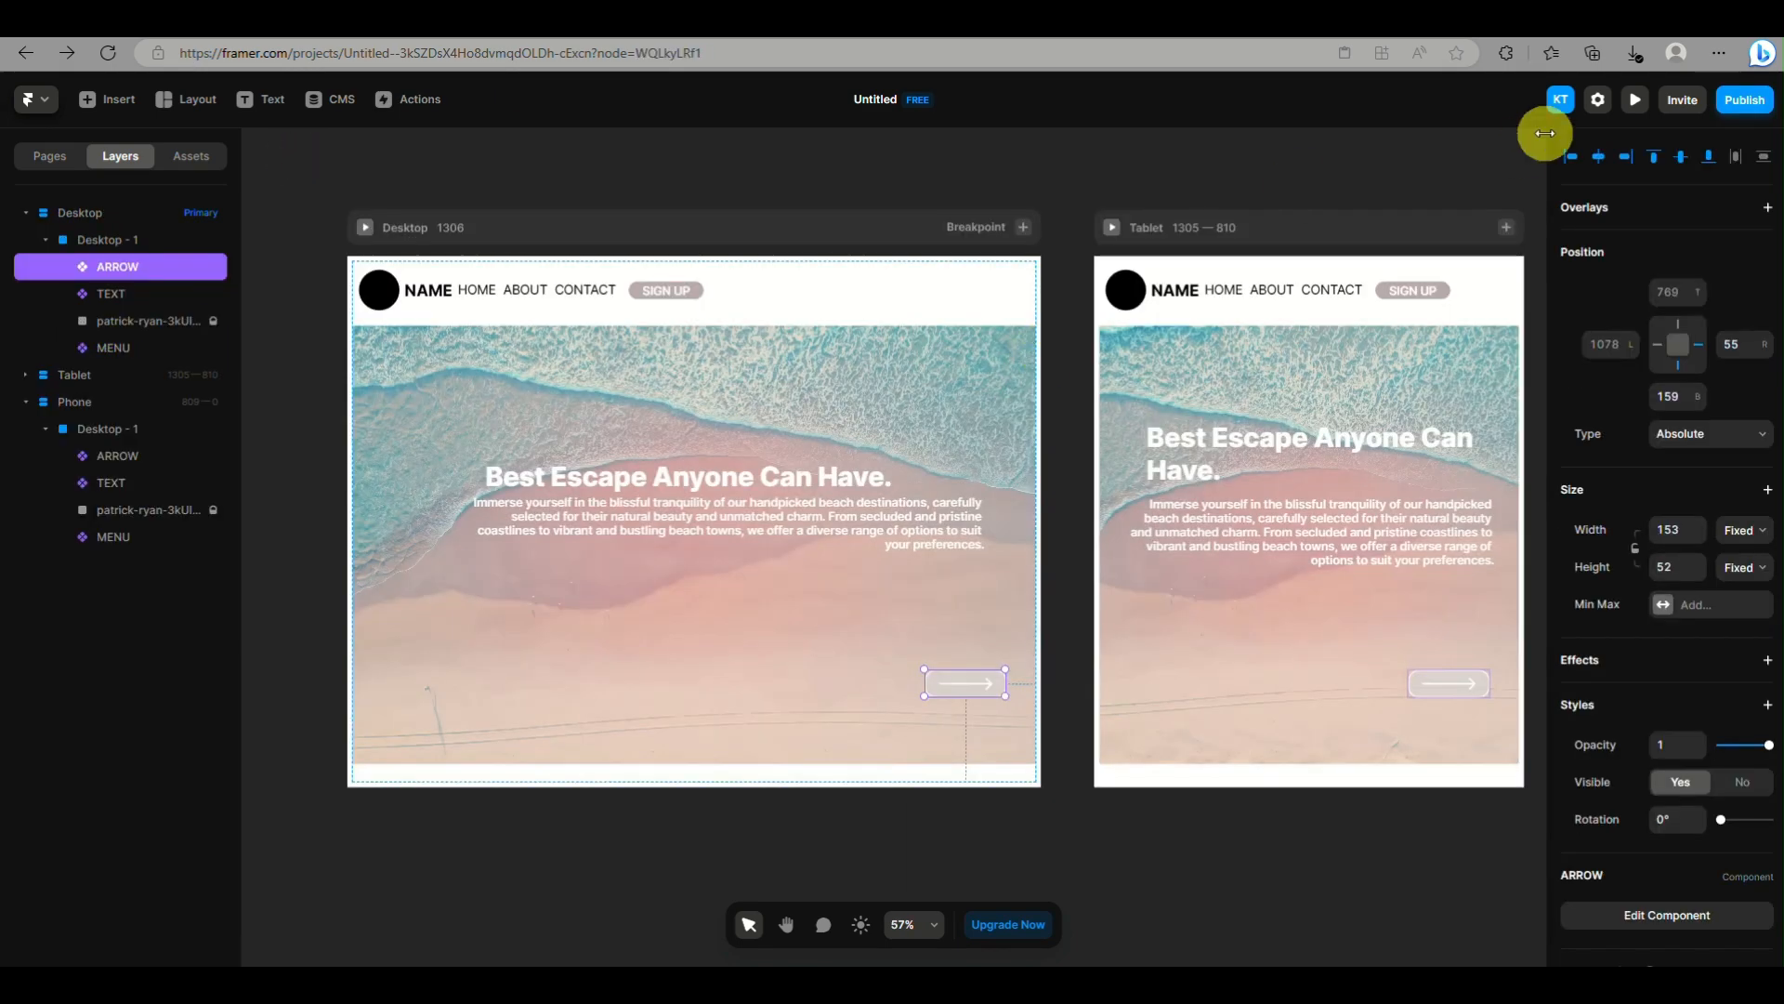
click(1635, 100)
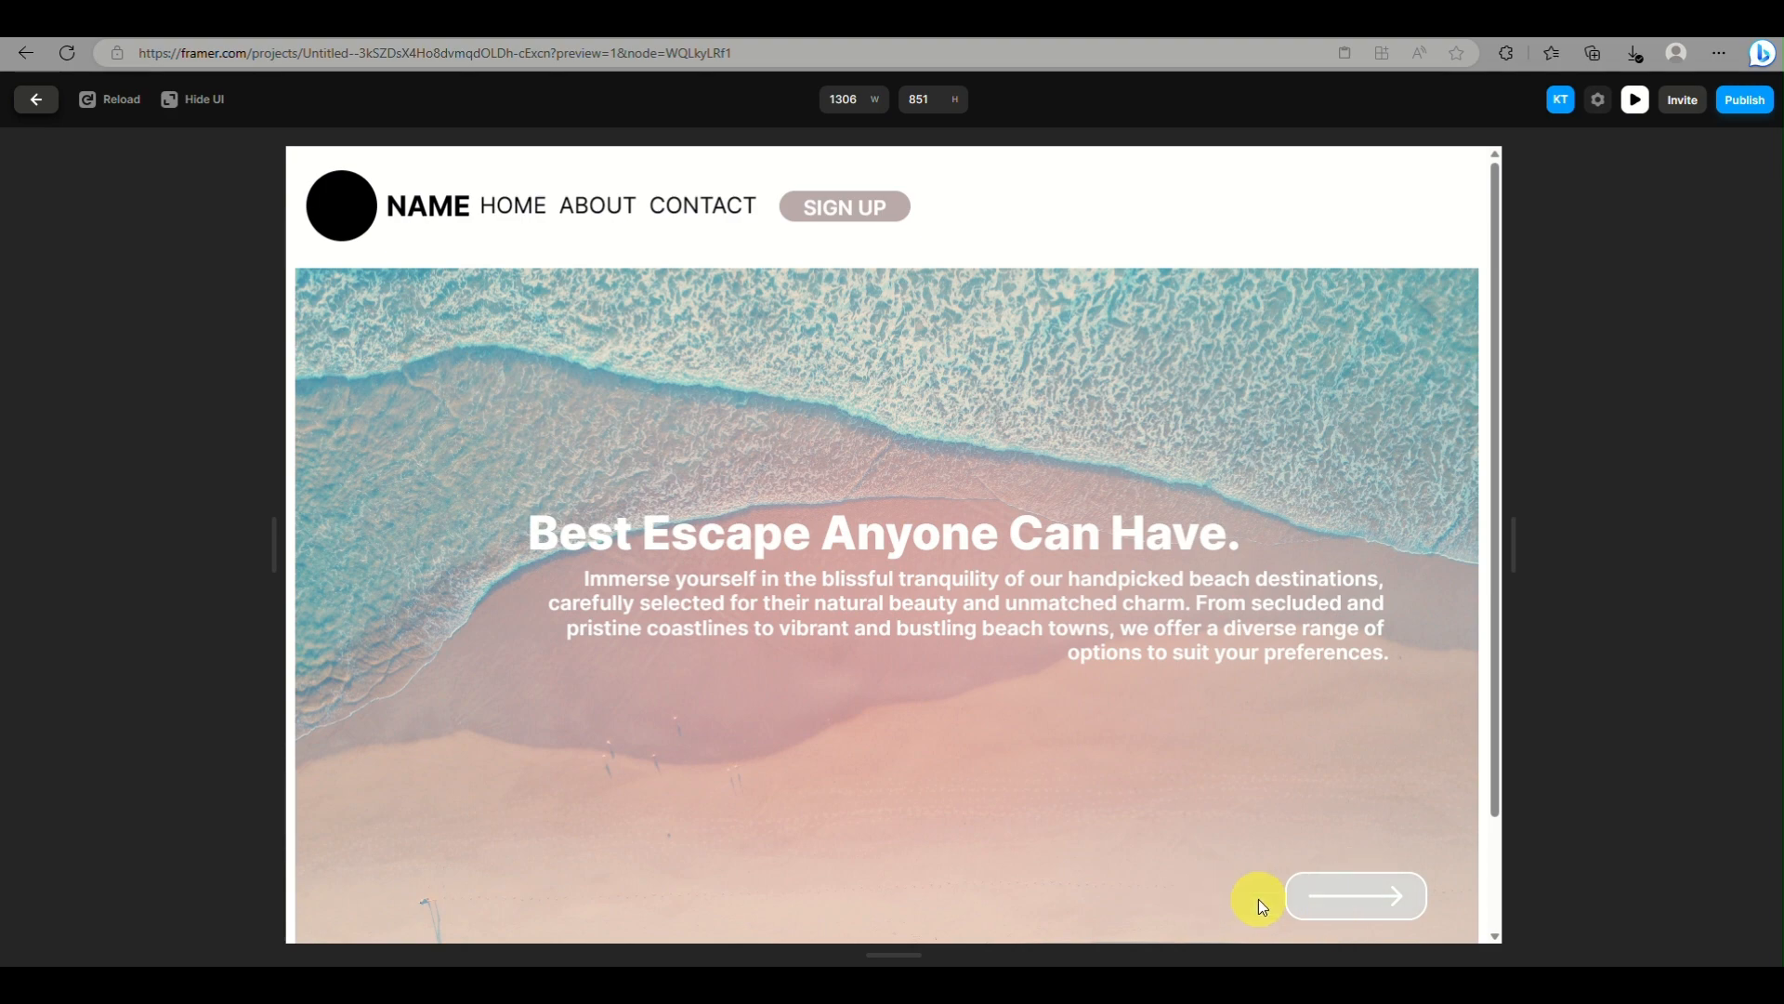
scroll(979, 578, down, 2)
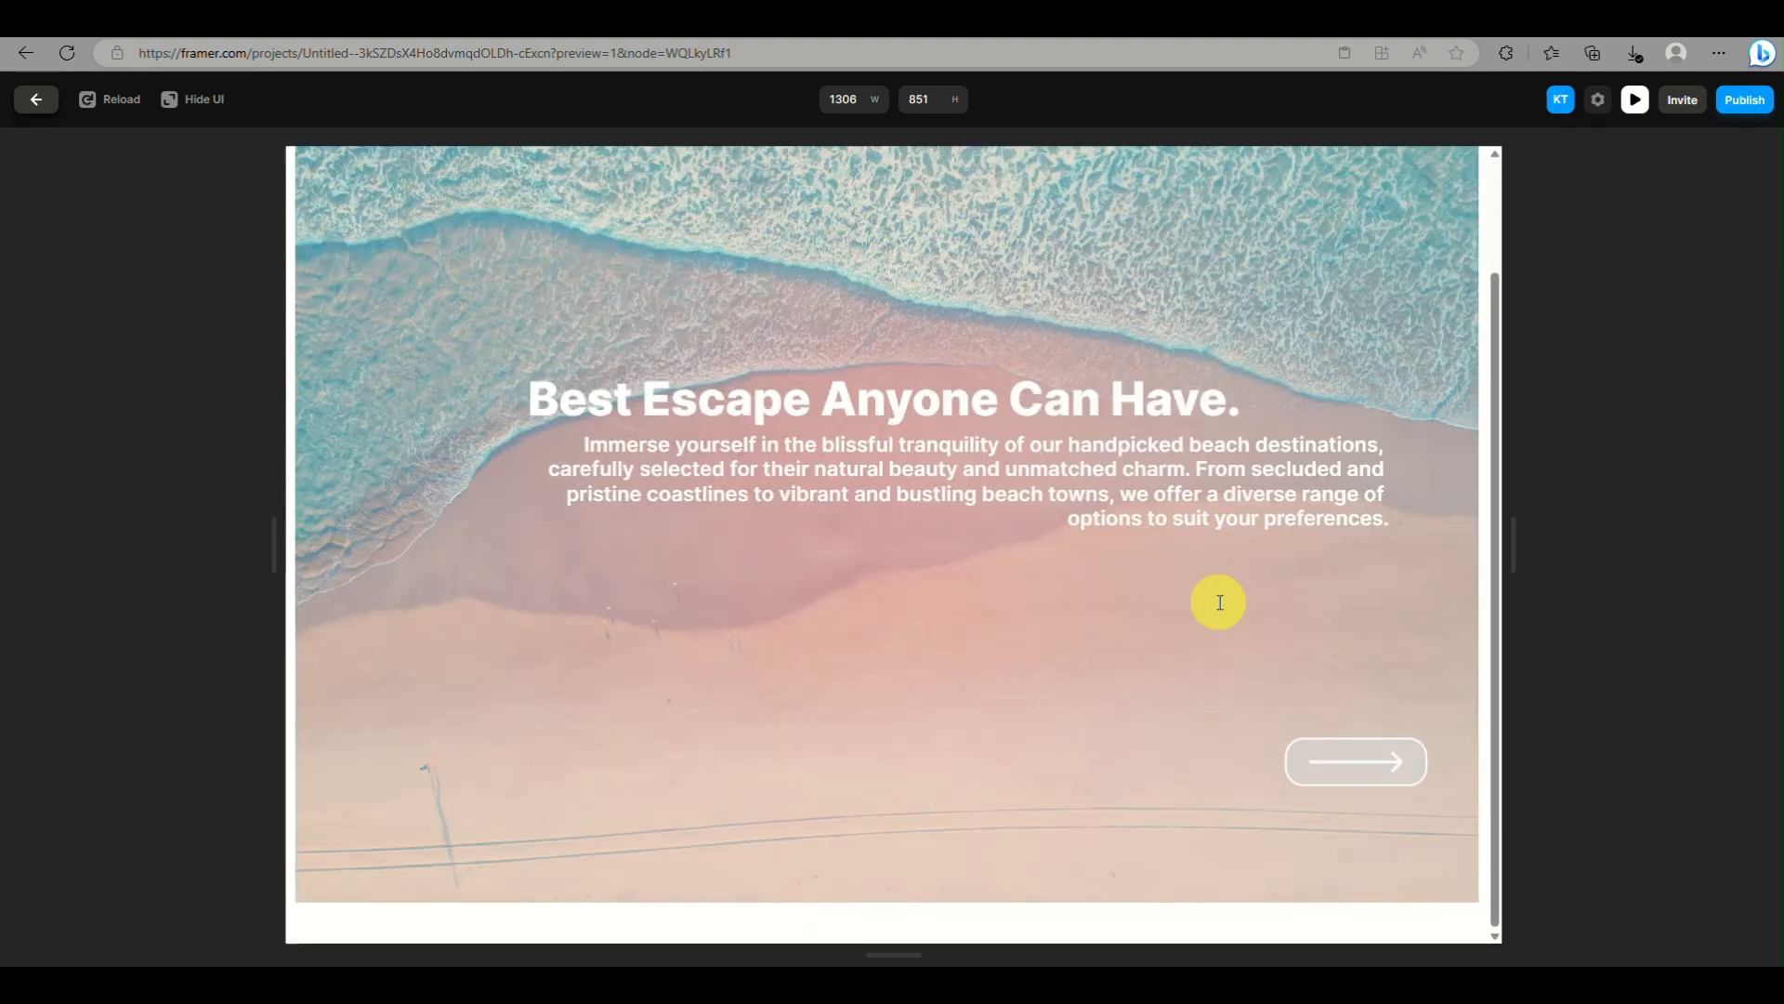
scroll(1051, 488, up, 2)
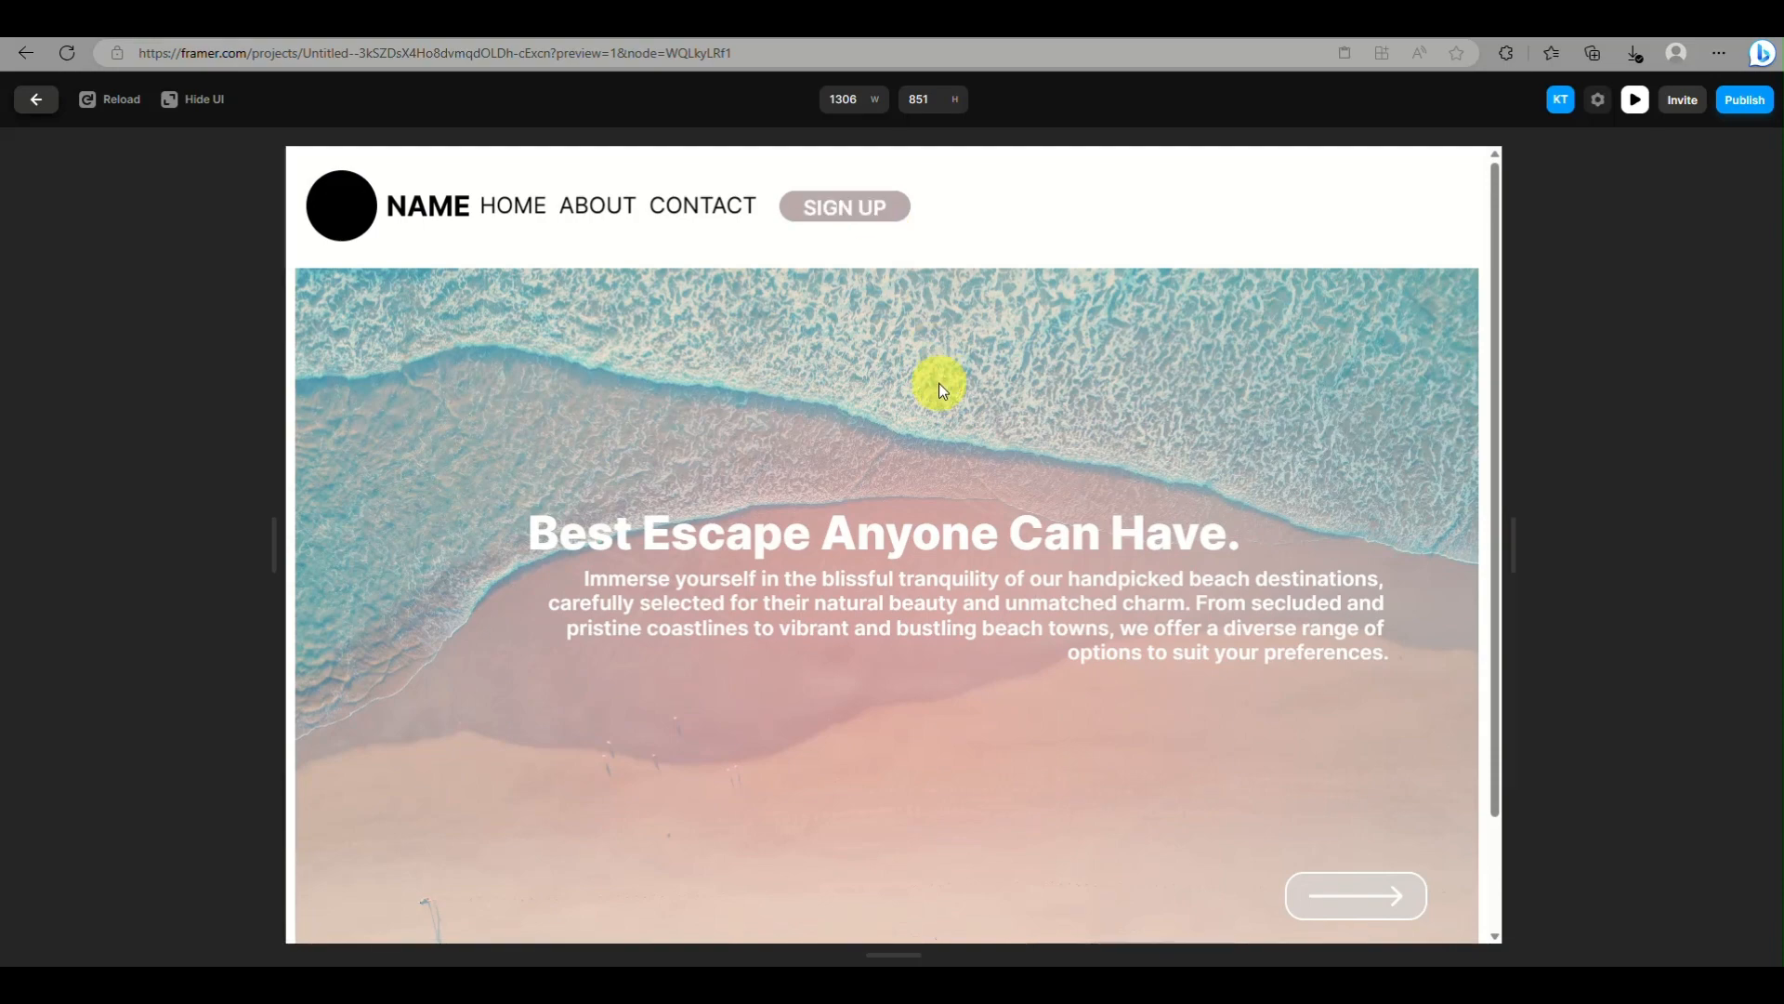
drag(809, 506, 665, 199)
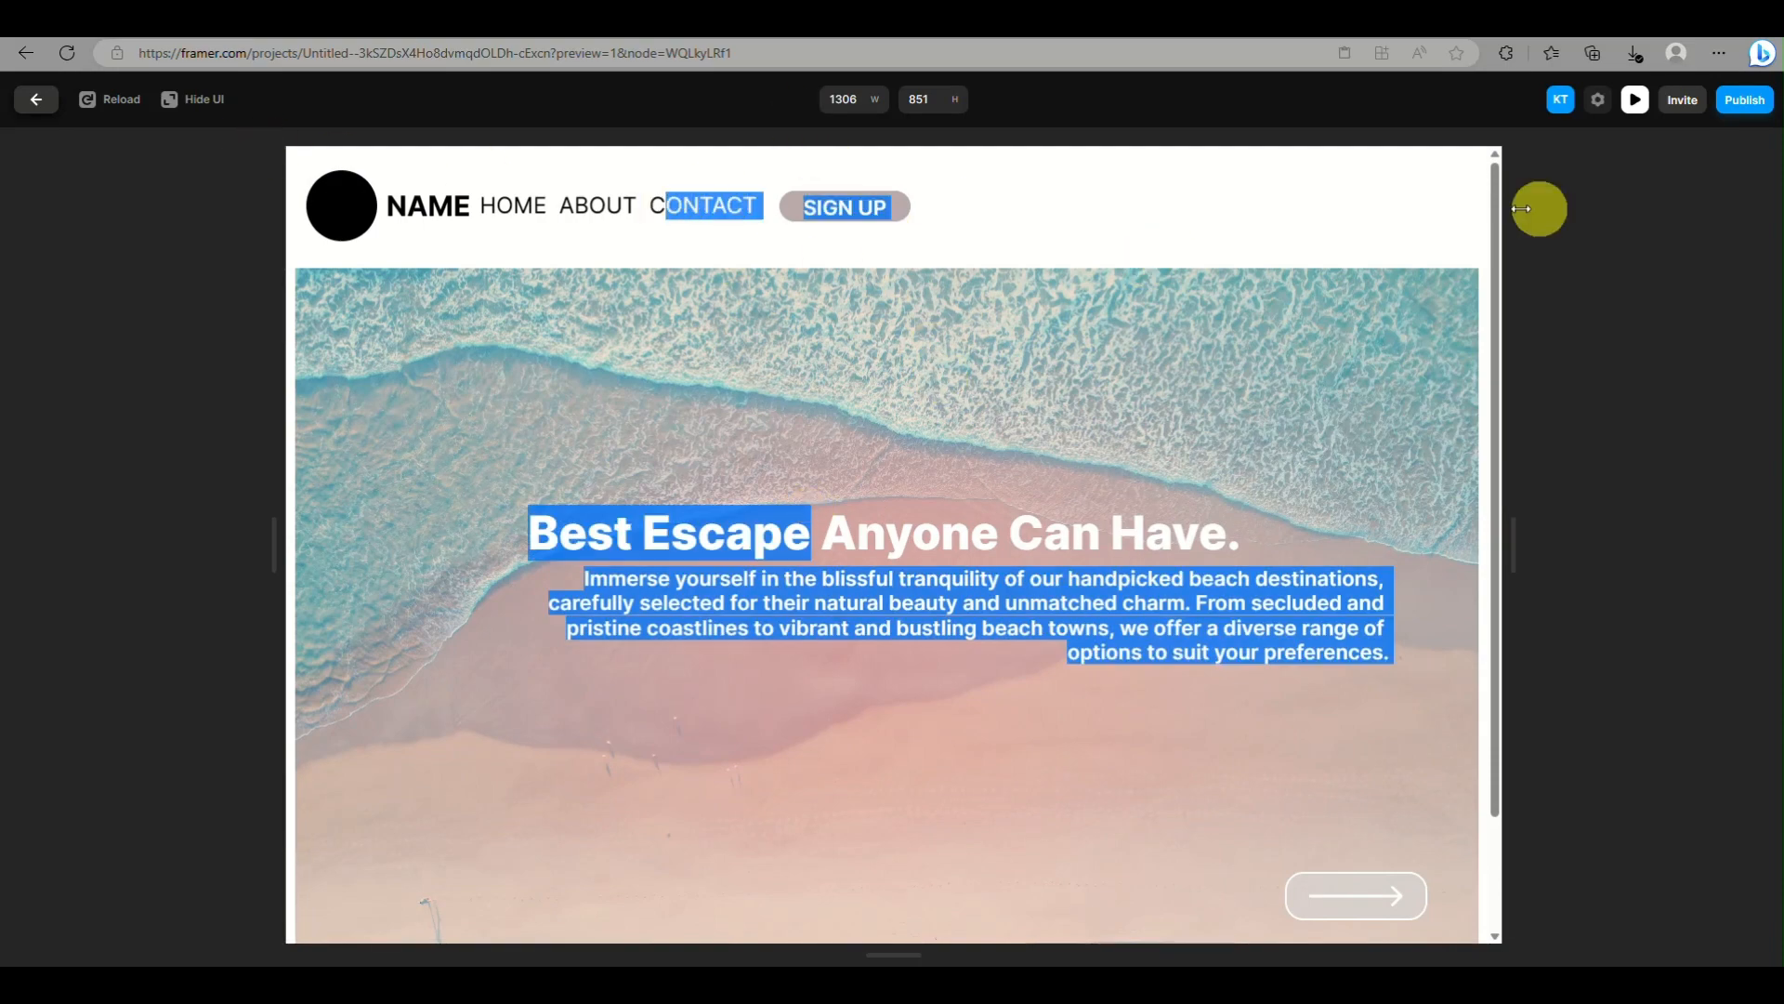
click(1635, 100)
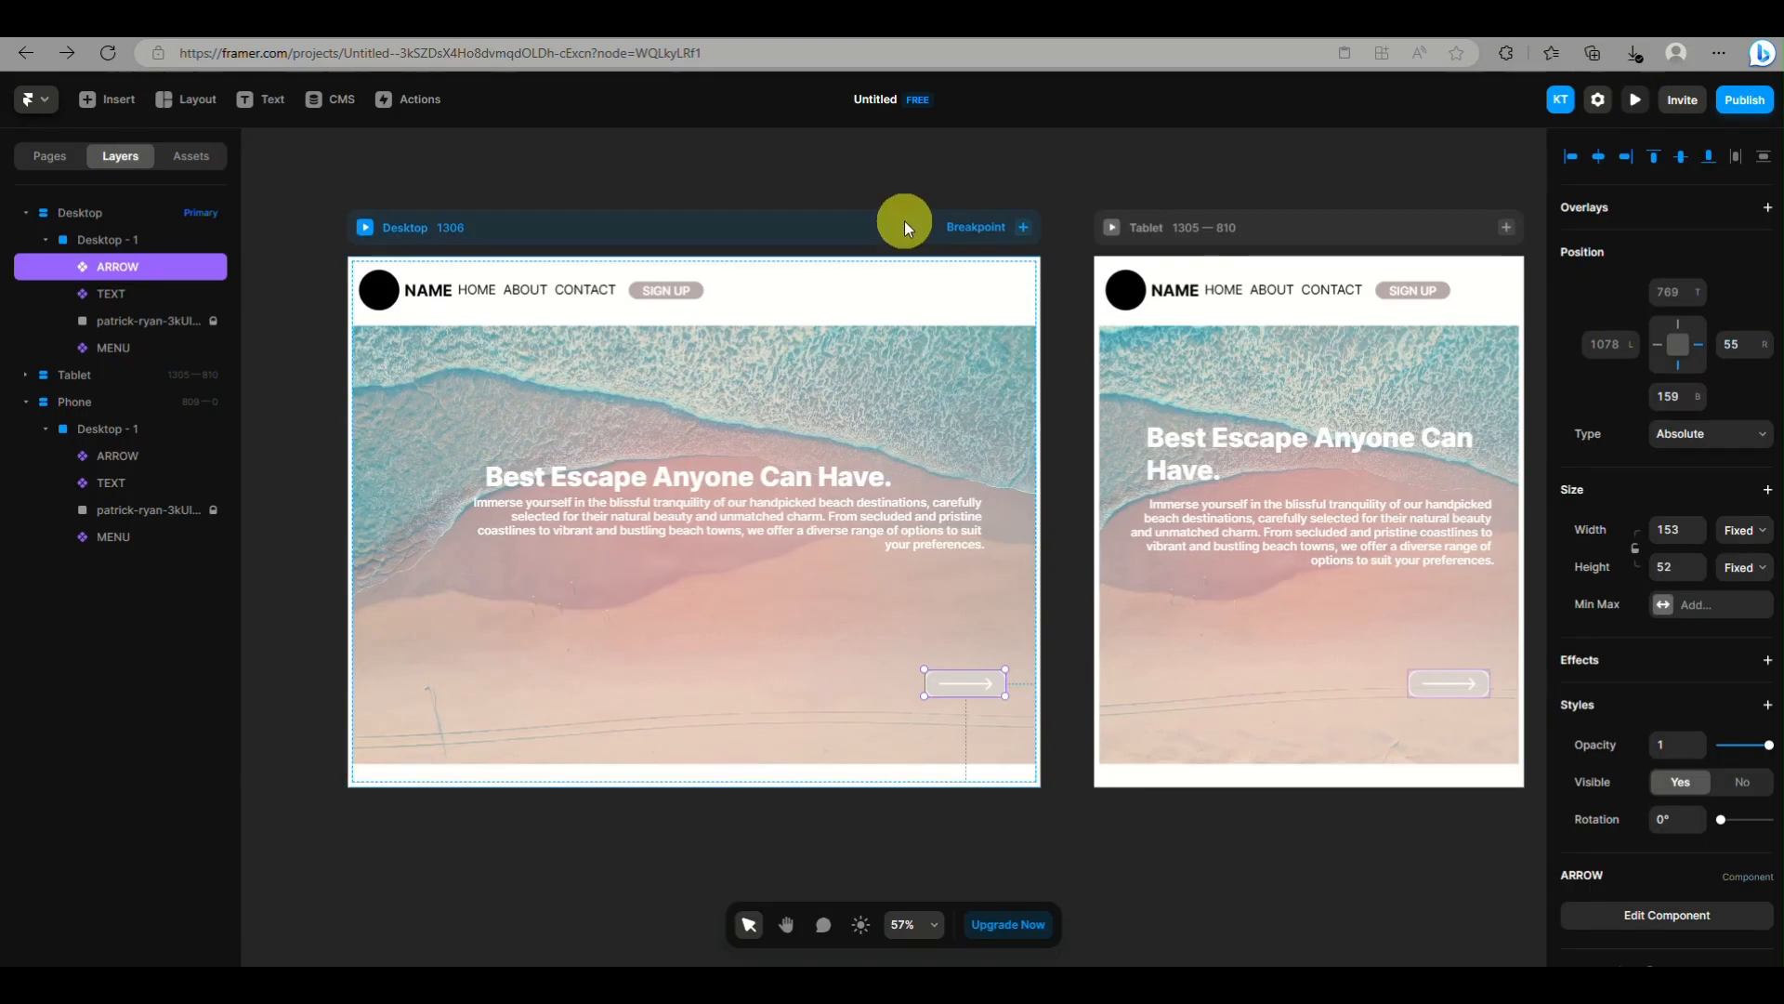
click(1652, 913)
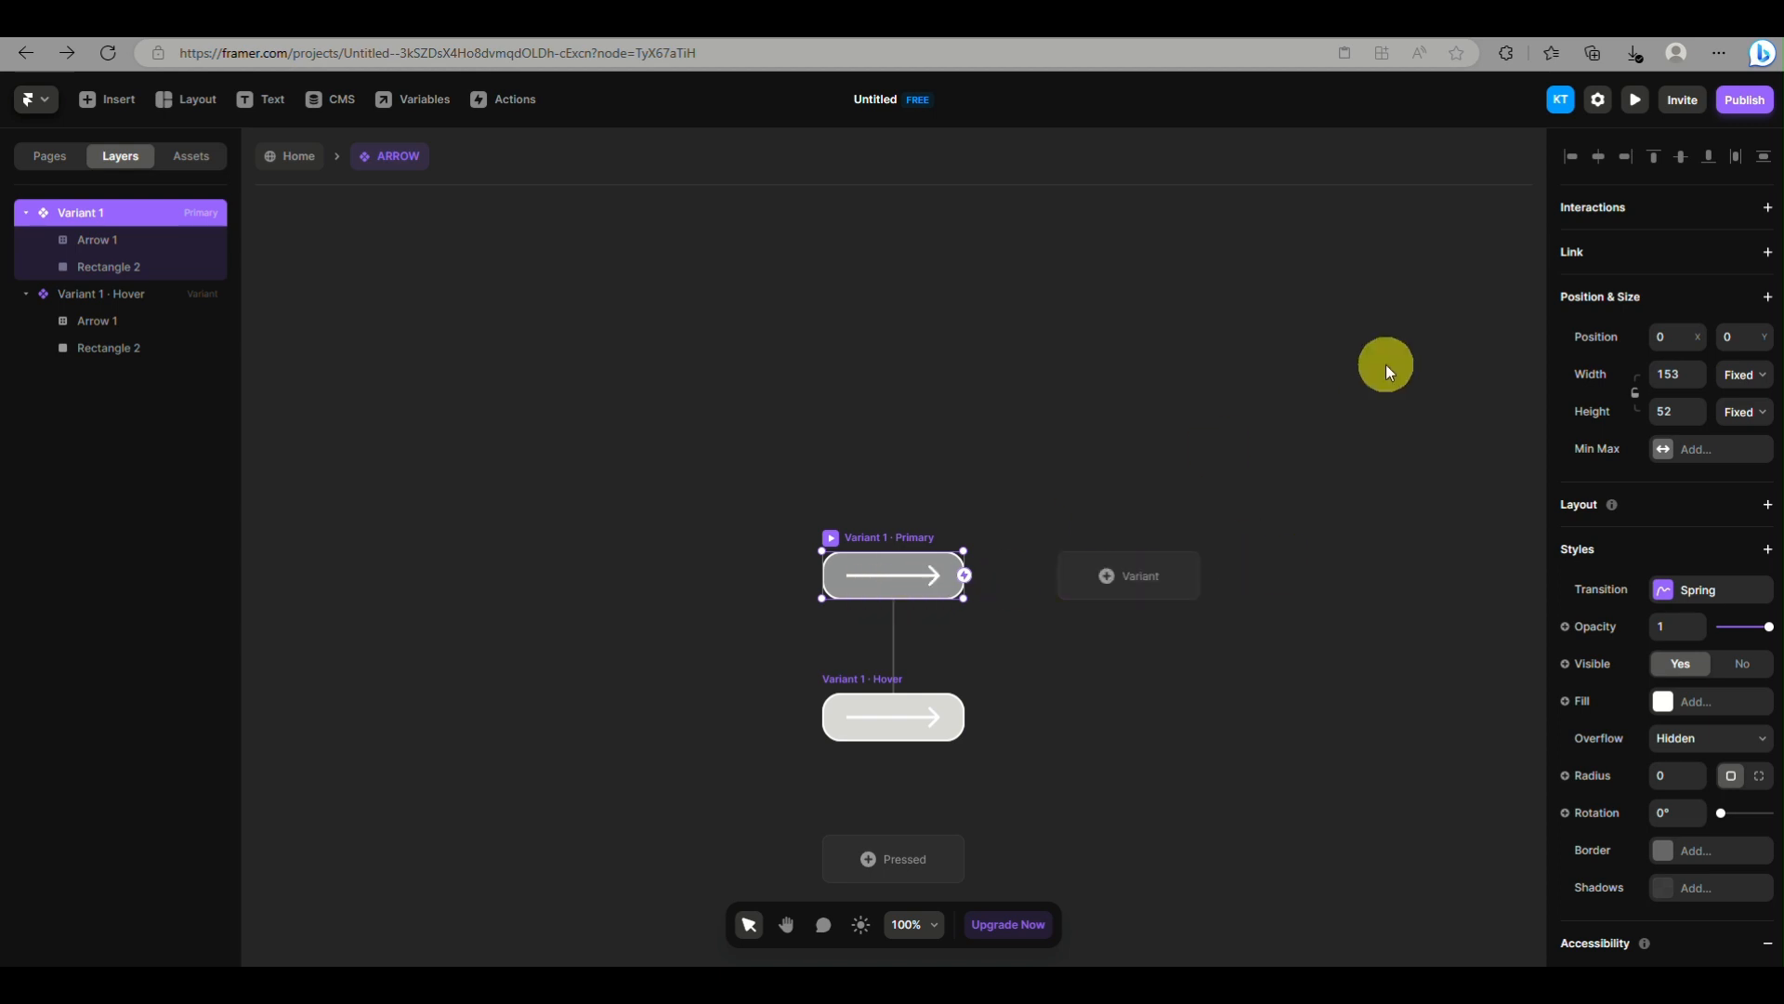
click(1651, 249)
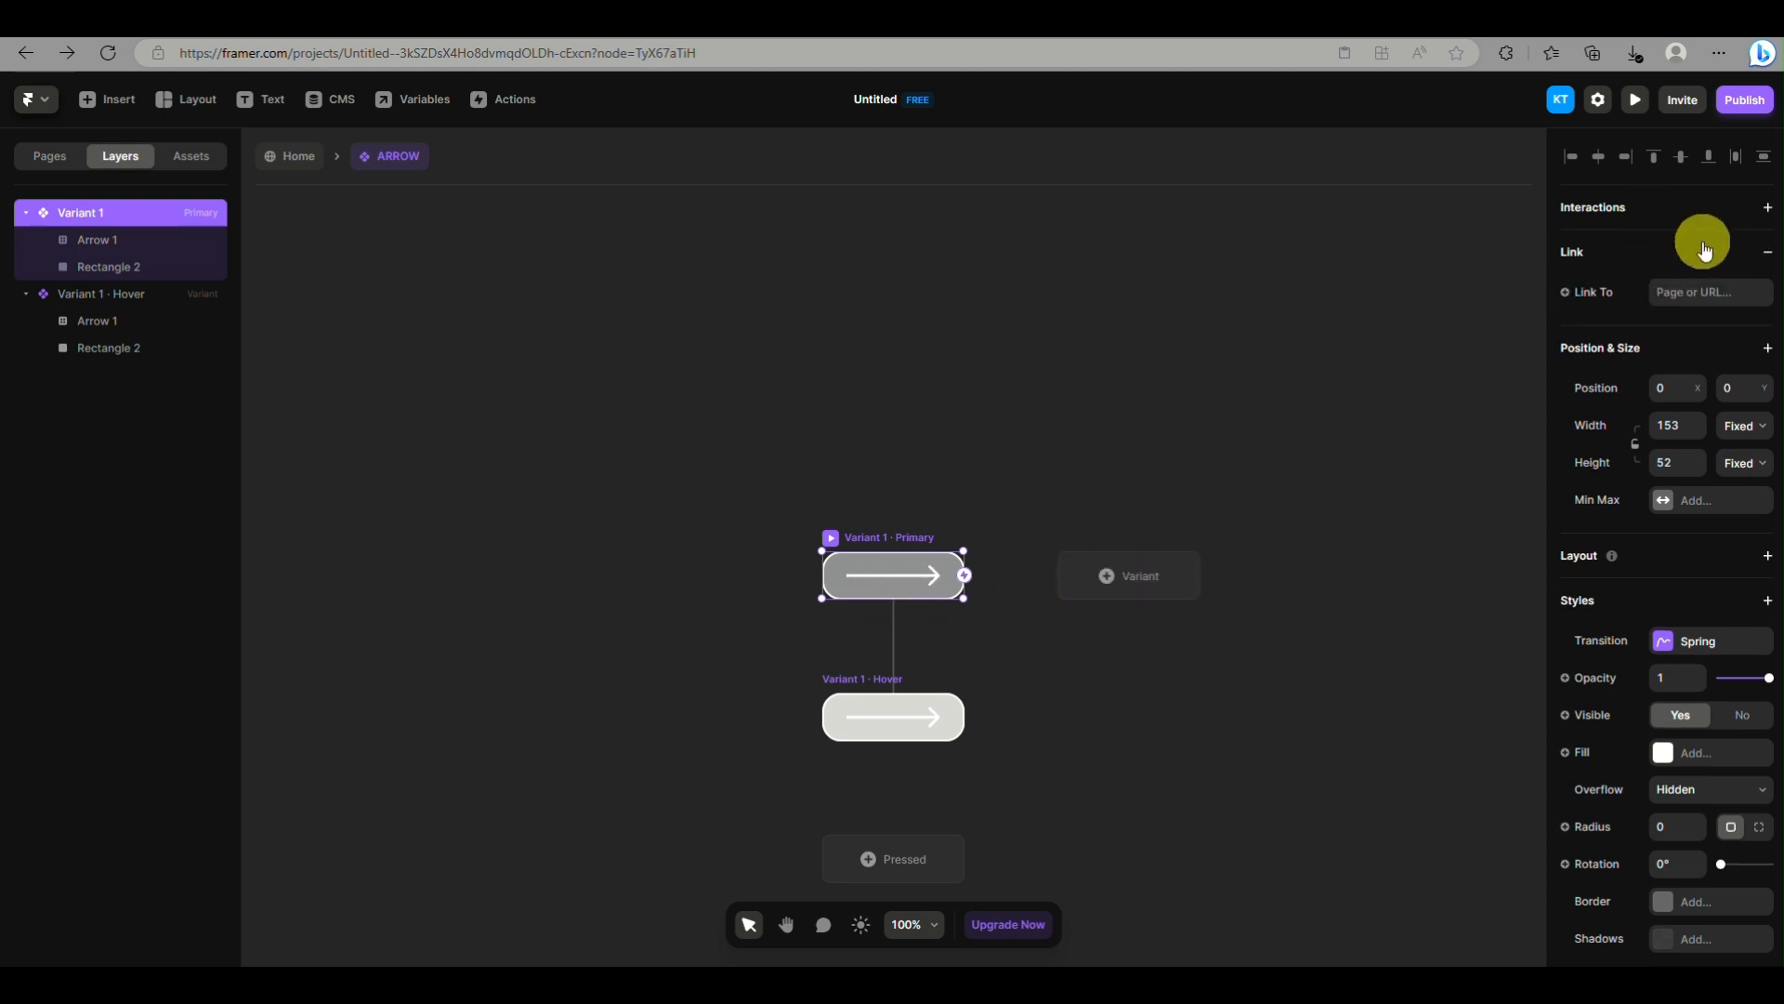
click(1698, 289)
click(1601, 258)
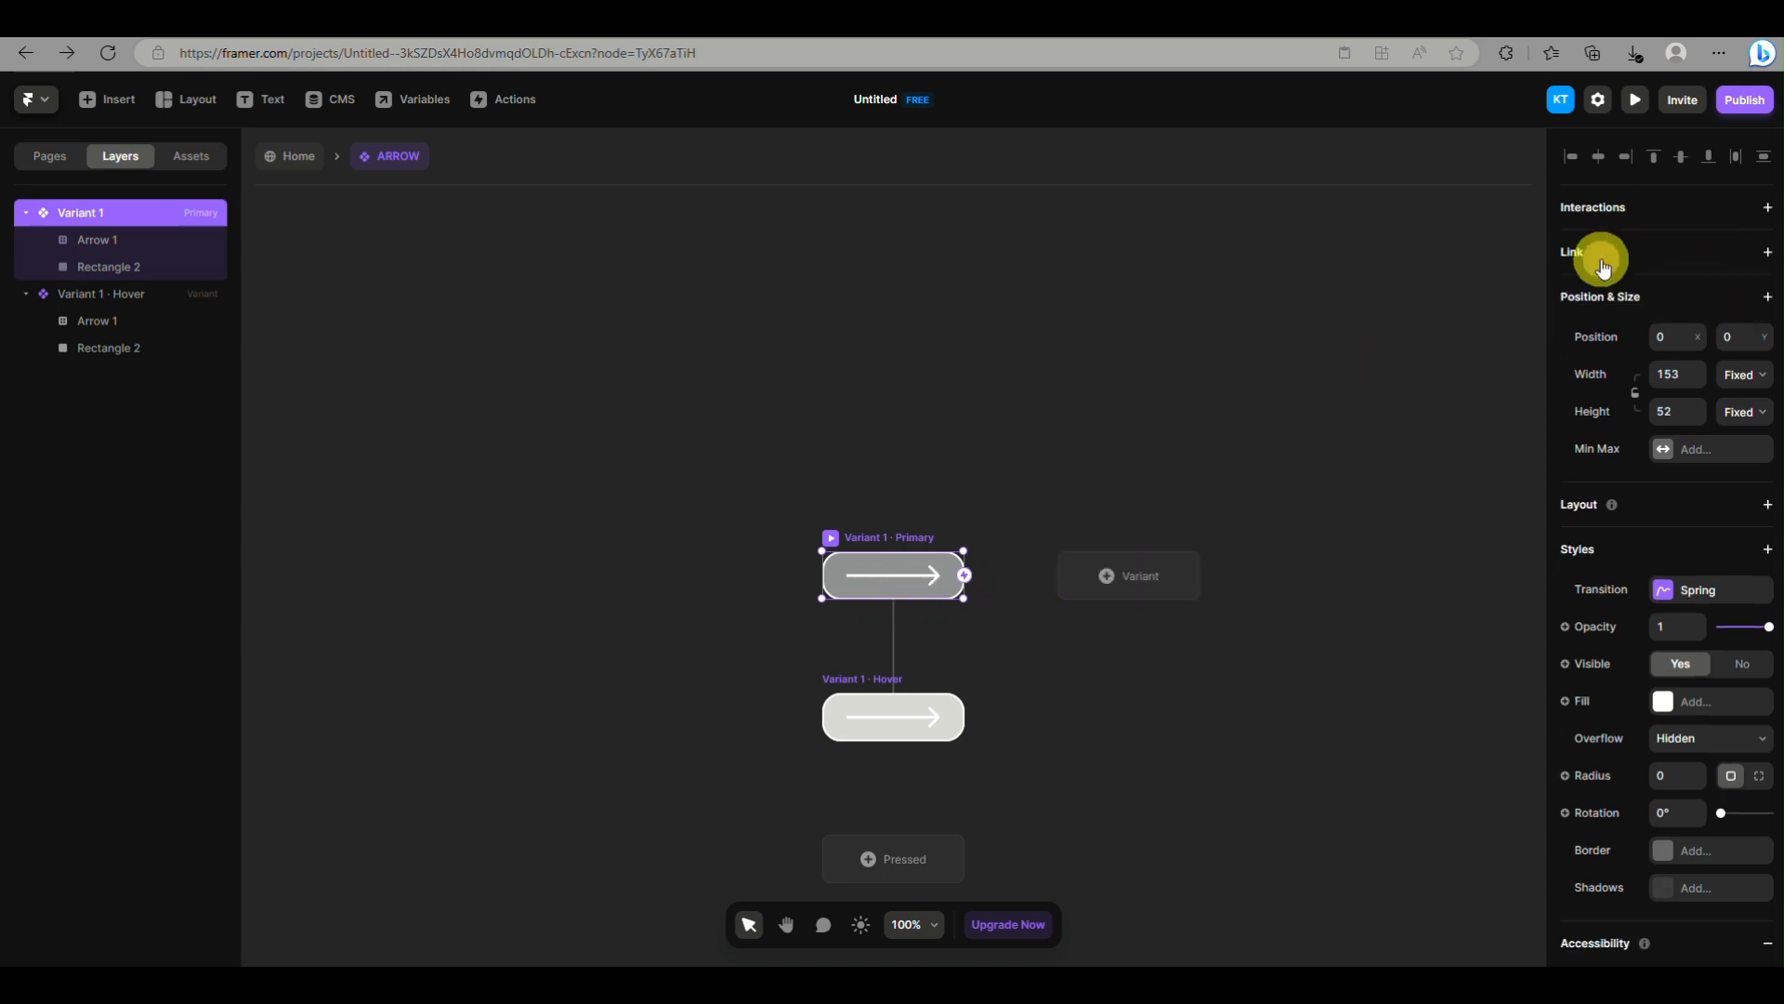
scroll(1074, 400, down, 3)
scroll(1075, 401, right, 3)
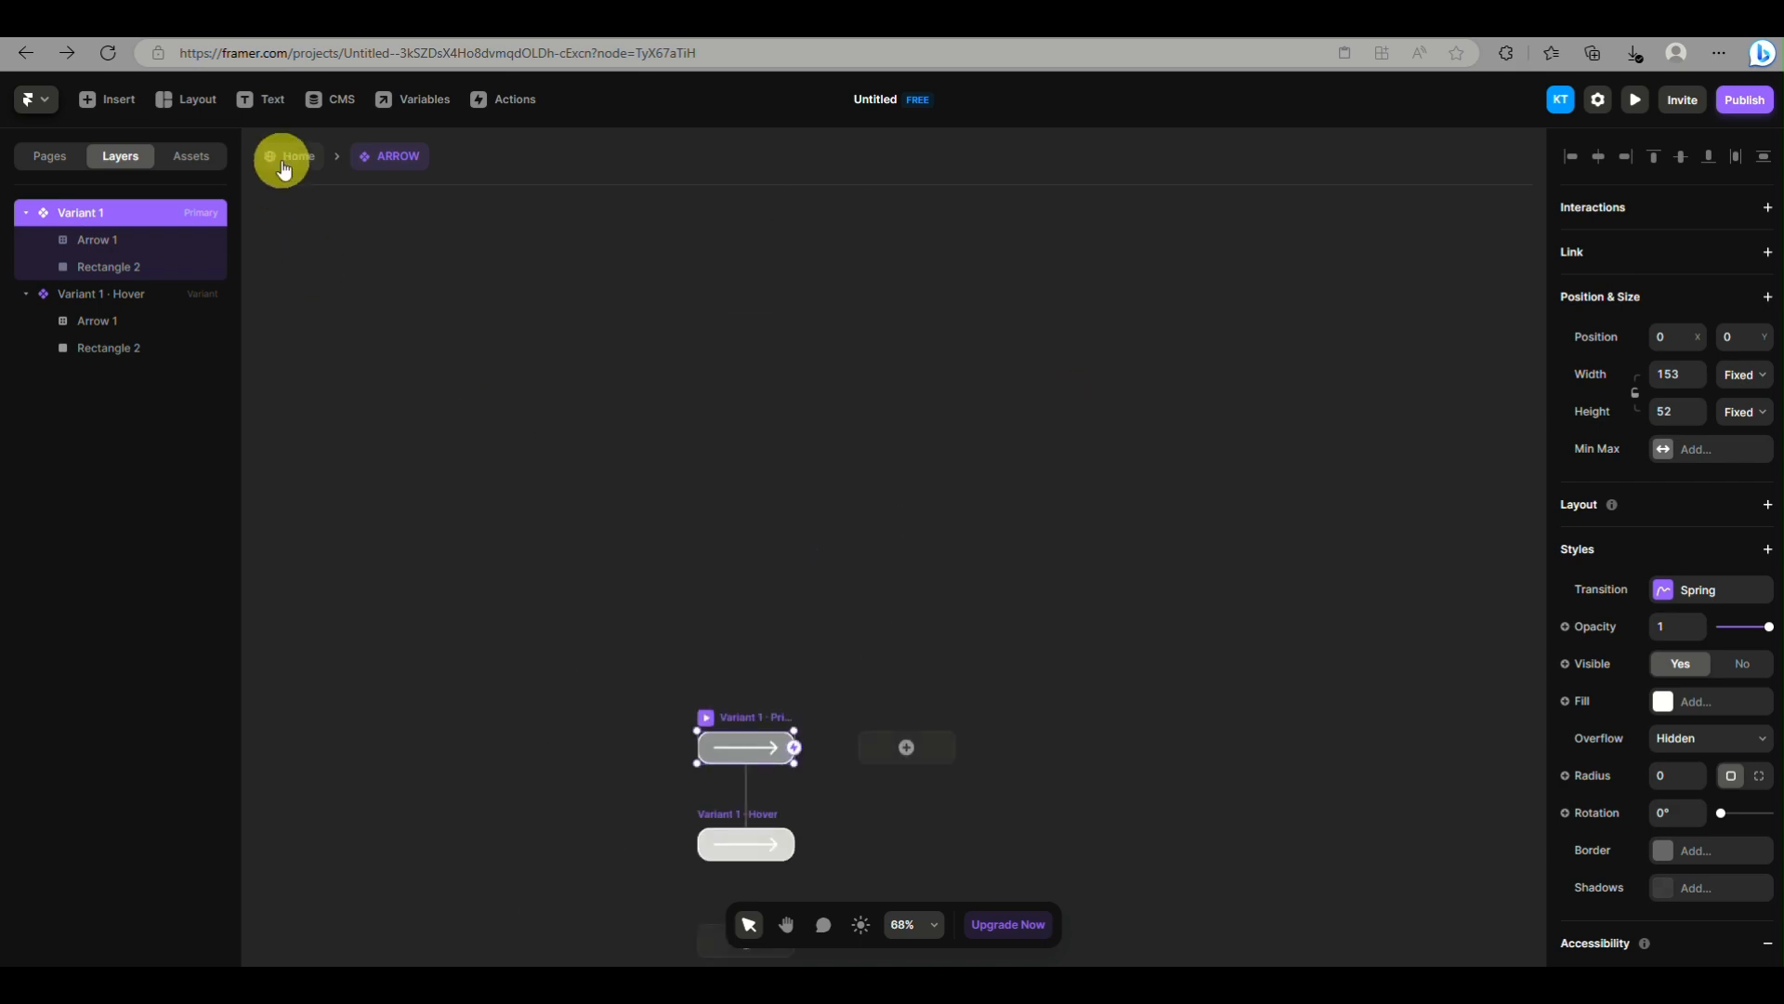
click(280, 157)
Preview the Desktop landing page again, look through its full height, and return to the canvas
click(1635, 100)
scroll(1069, 478, down, 2)
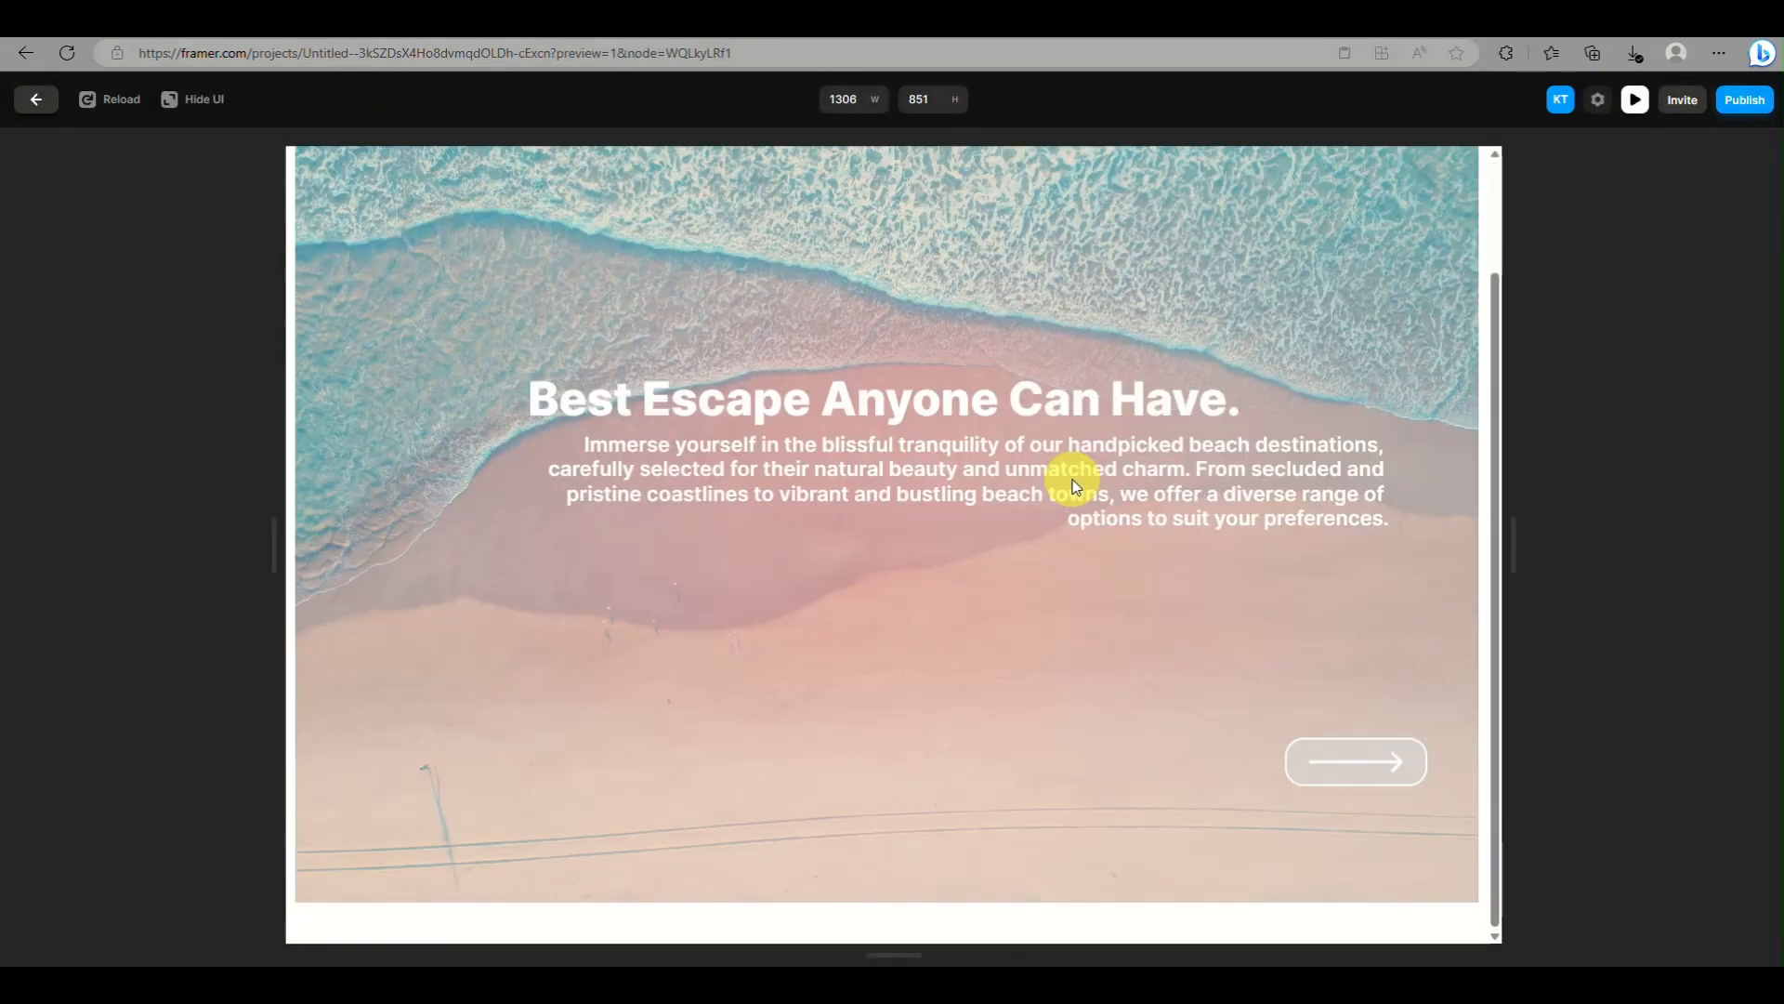
scroll(1069, 478, up, 2)
scroll(964, 556, down, 3)
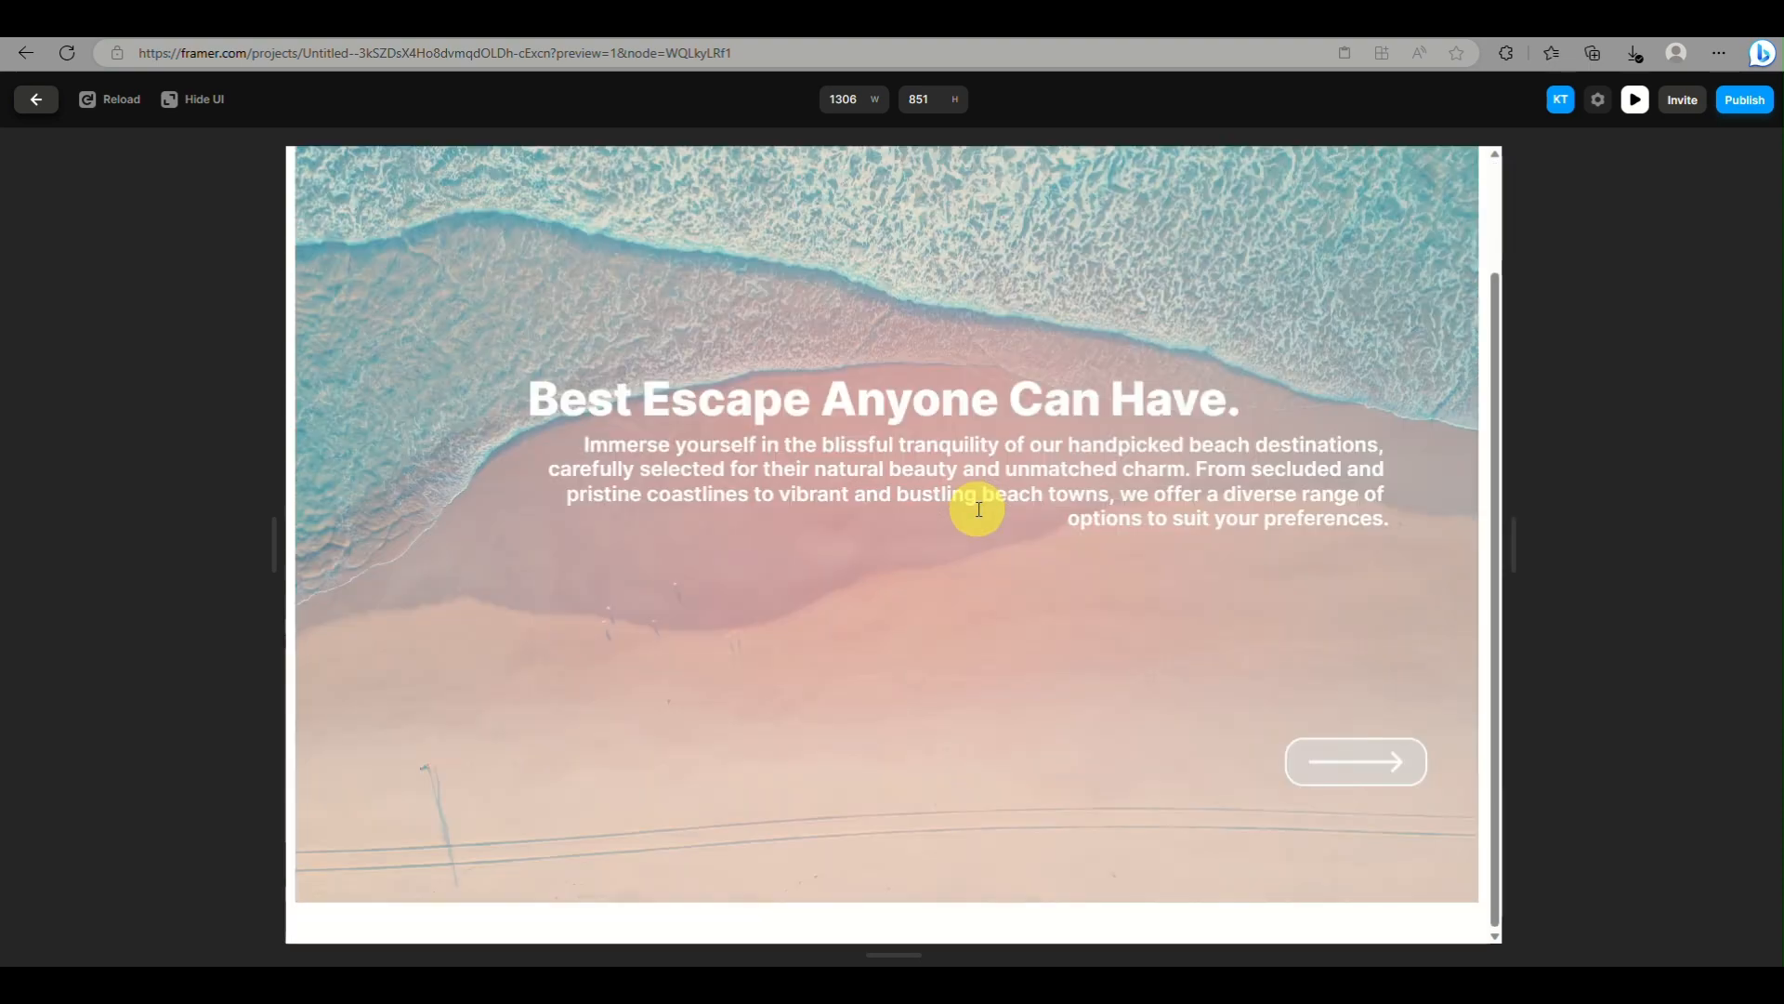
click(1633, 100)
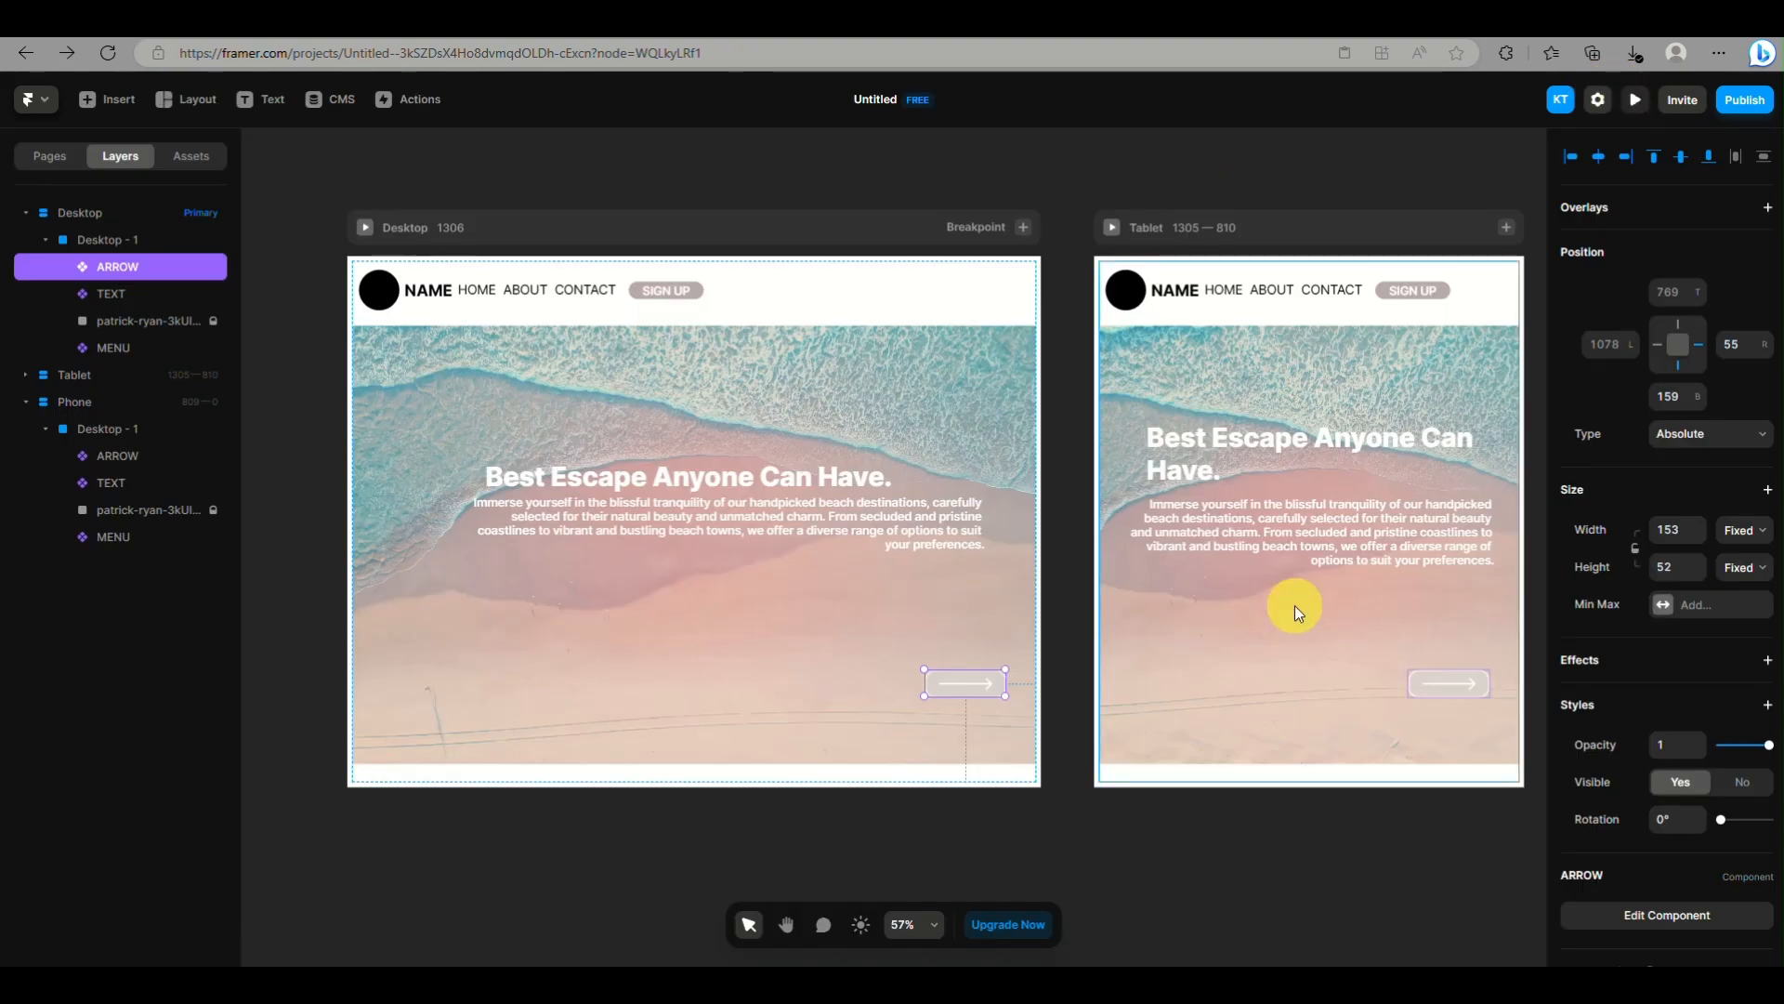
Preview the Tablet breakpoint and check its layout and the arrow button's hover effect
click(1119, 228)
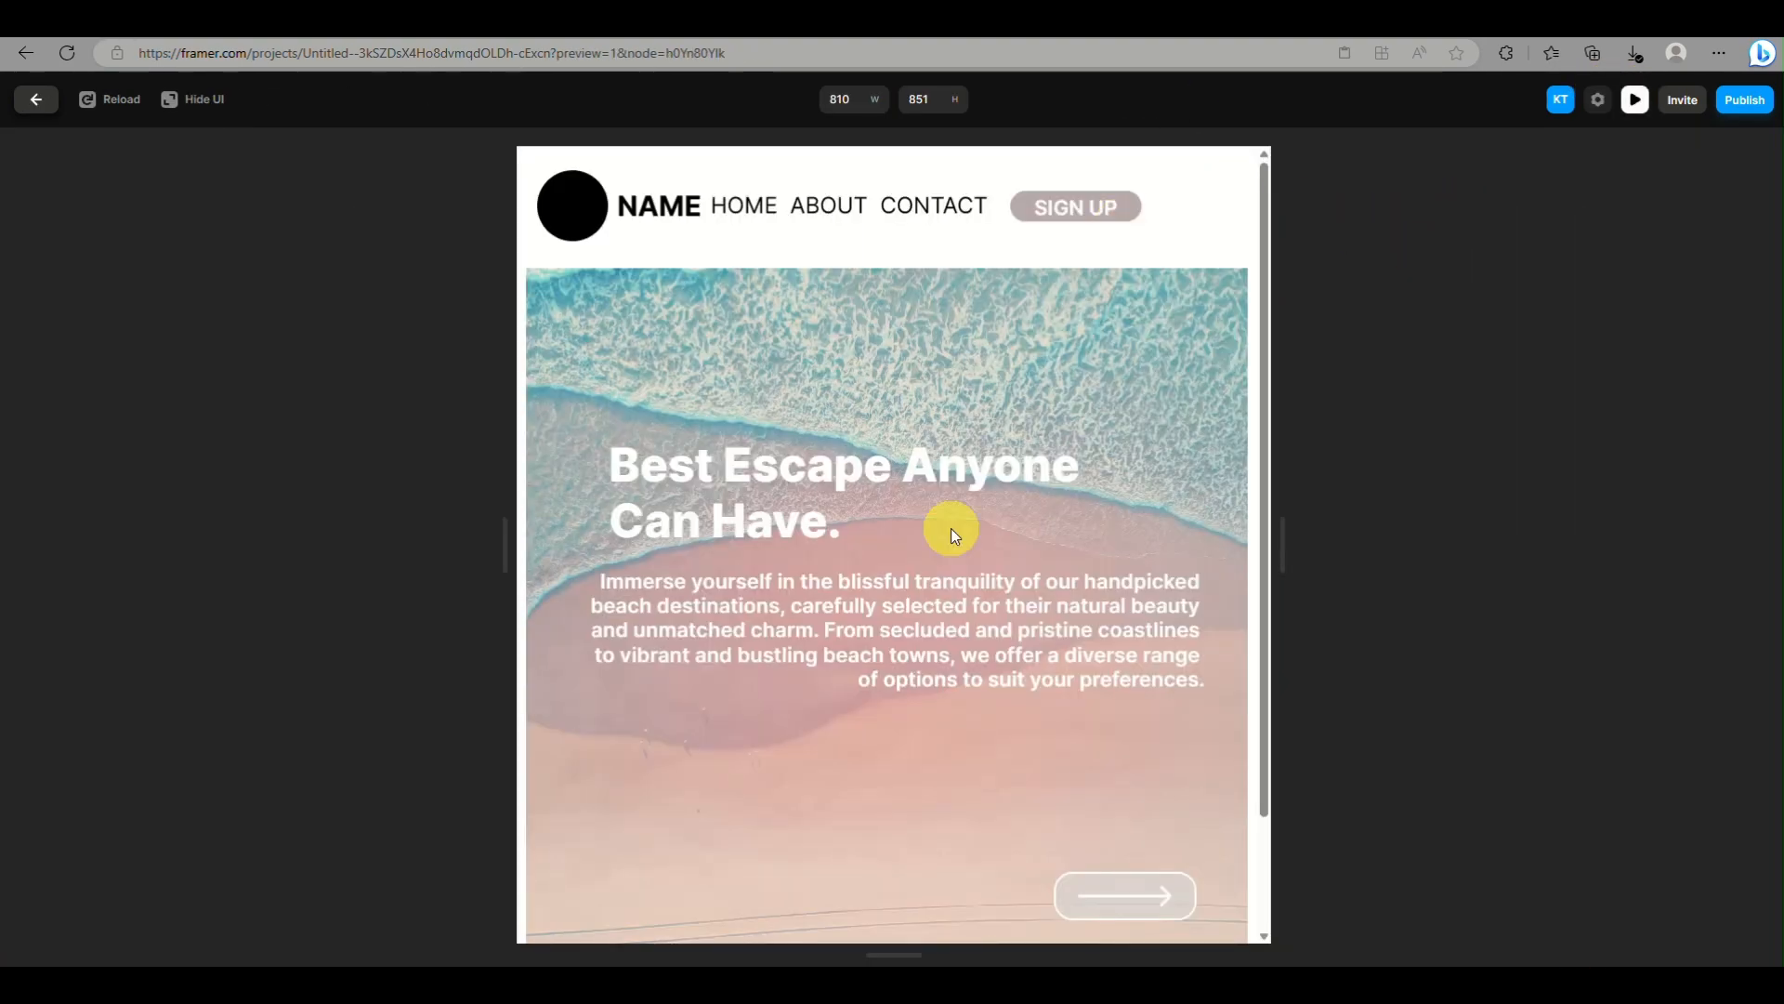
scroll(950, 528, down, 2)
scroll(950, 528, up, 2)
scroll(1078, 437, down, 2)
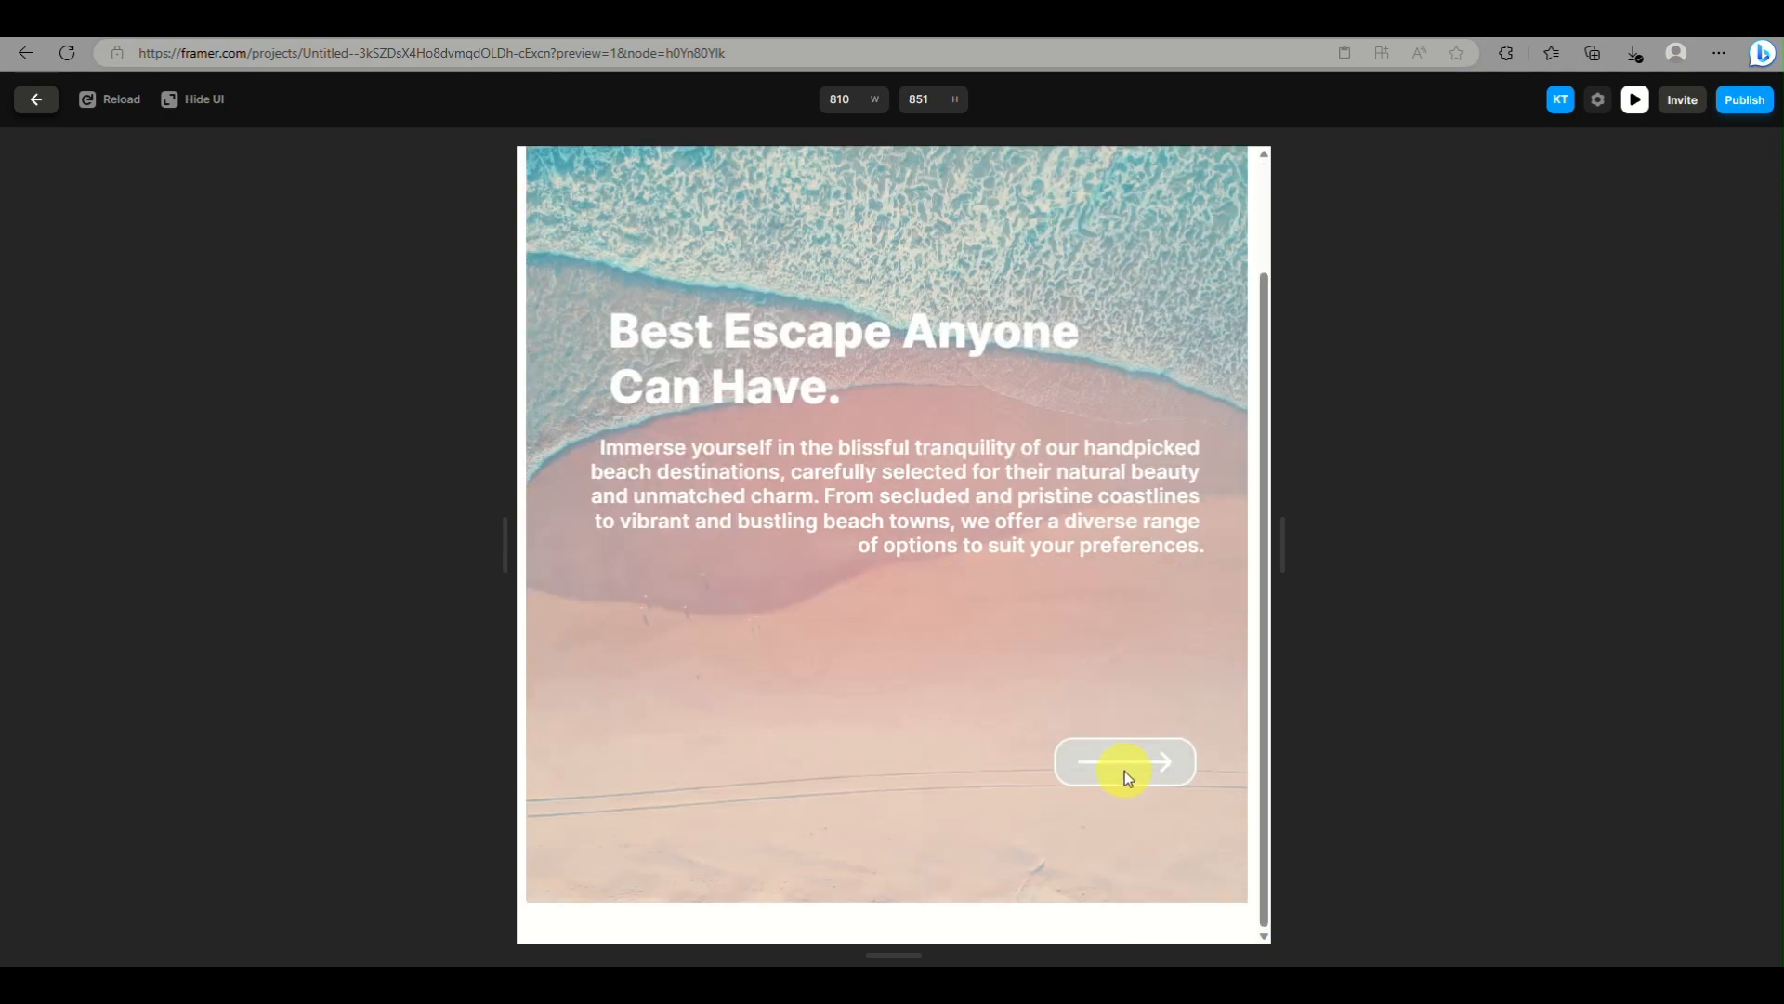